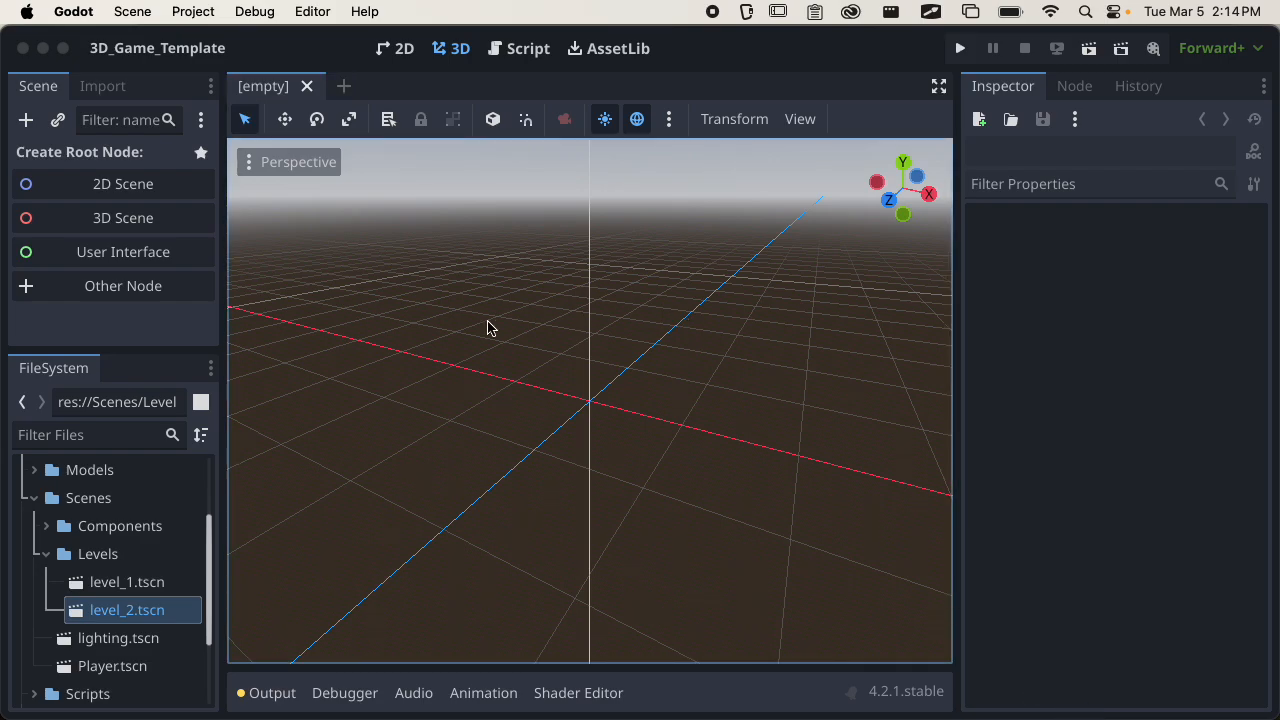
Switch to the other Godot window, reload project.godot from disk, and close that window without saving the modified lighting scene.
{"action": "key", "text": "super+Tab"}
{"action": "left_click", "coordinate": [486, 357]}
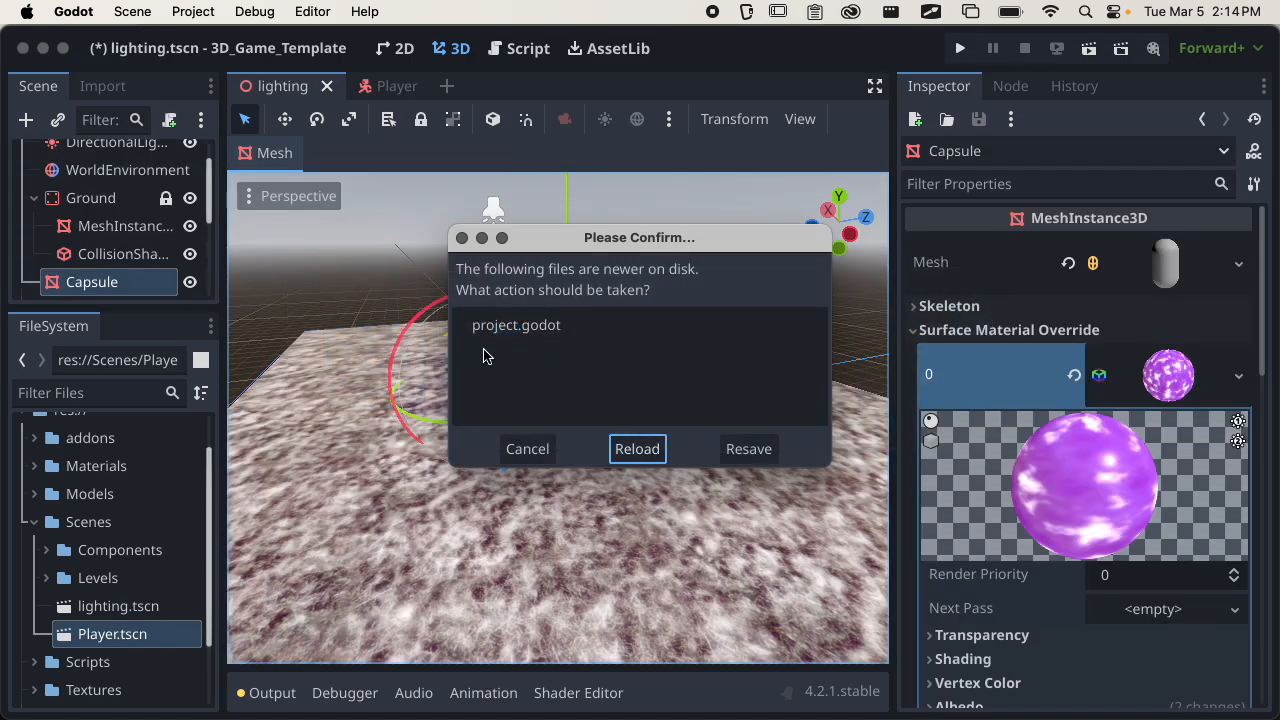
{"action": "left_click", "coordinate": [650, 451]}
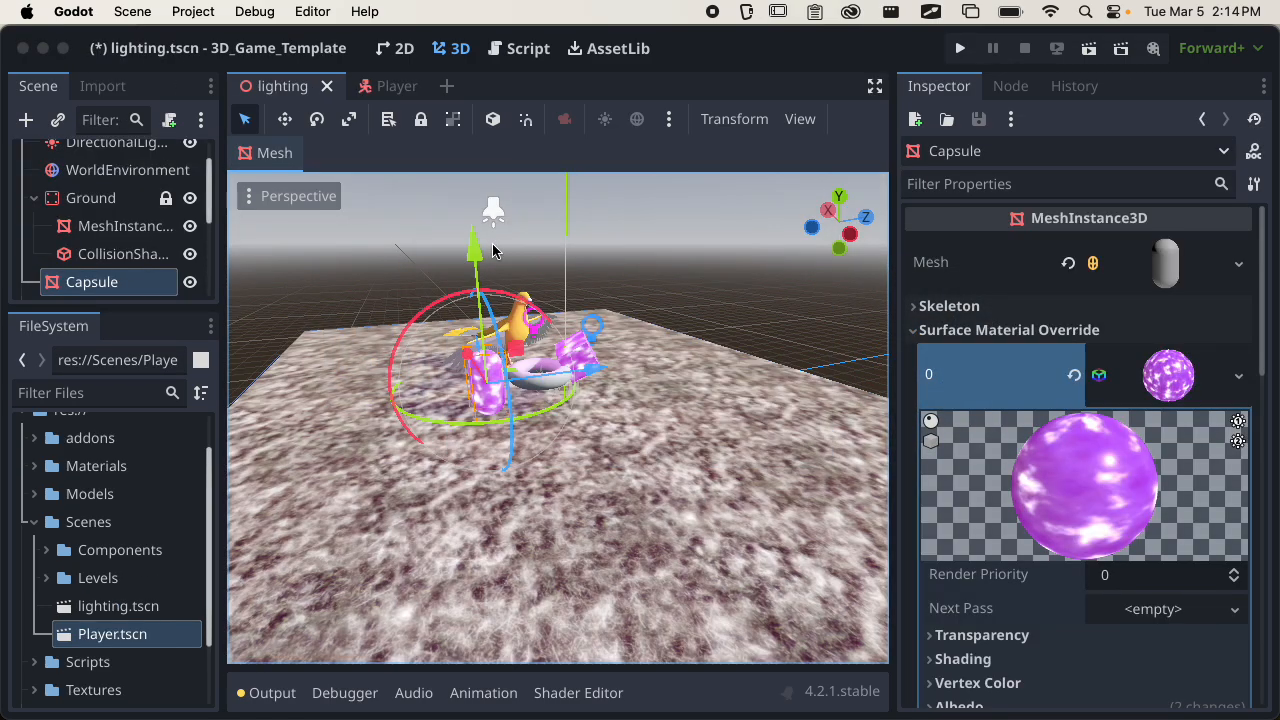
{"action": "left_click", "coordinate": [22, 48]}
{"action": "left_click", "coordinate": [512, 382]}
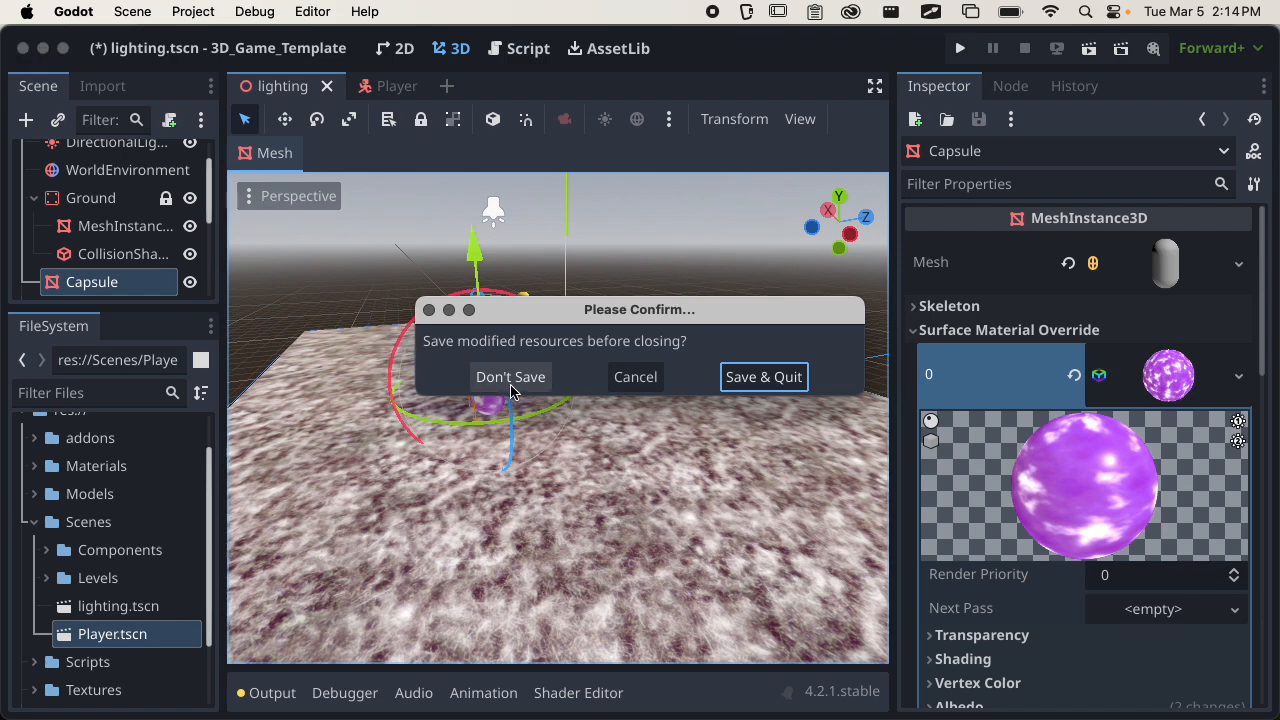
Switch to Blender and start a new file, discarding the unsaved changes.
{"action": "key", "text": "ctrl+Up"}
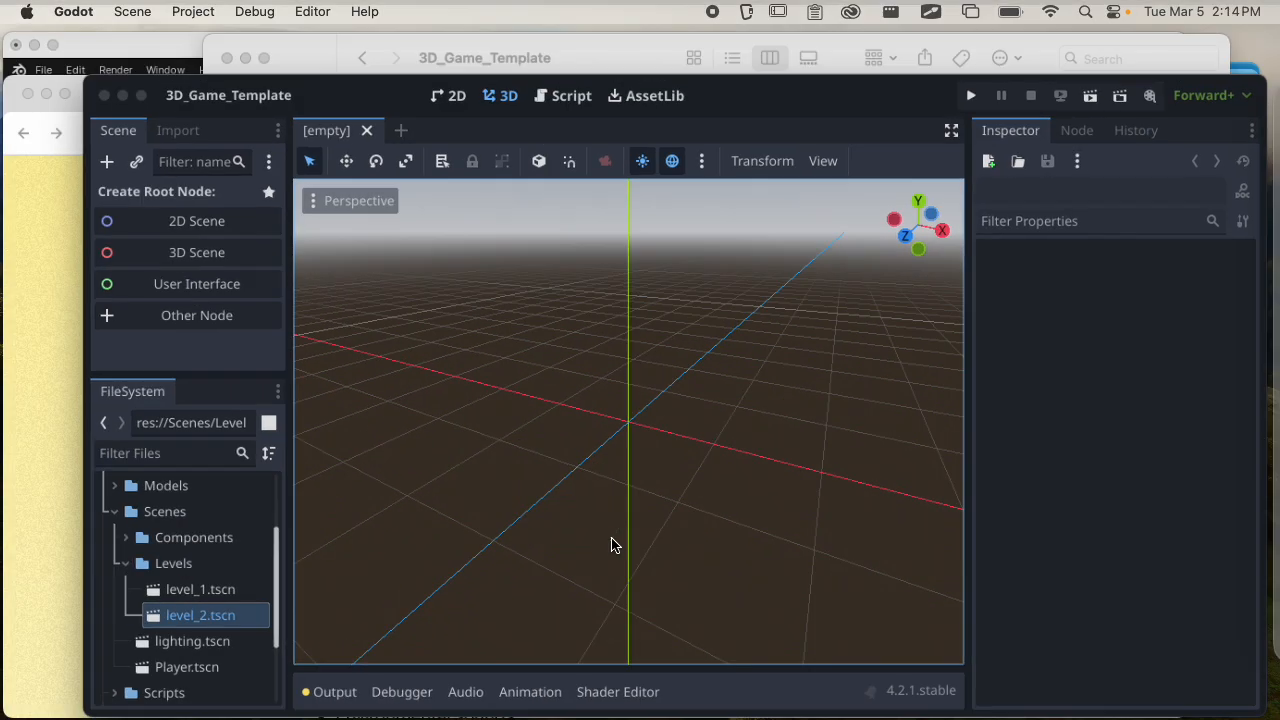
{"action": "left_click", "coordinate": [390, 316]}
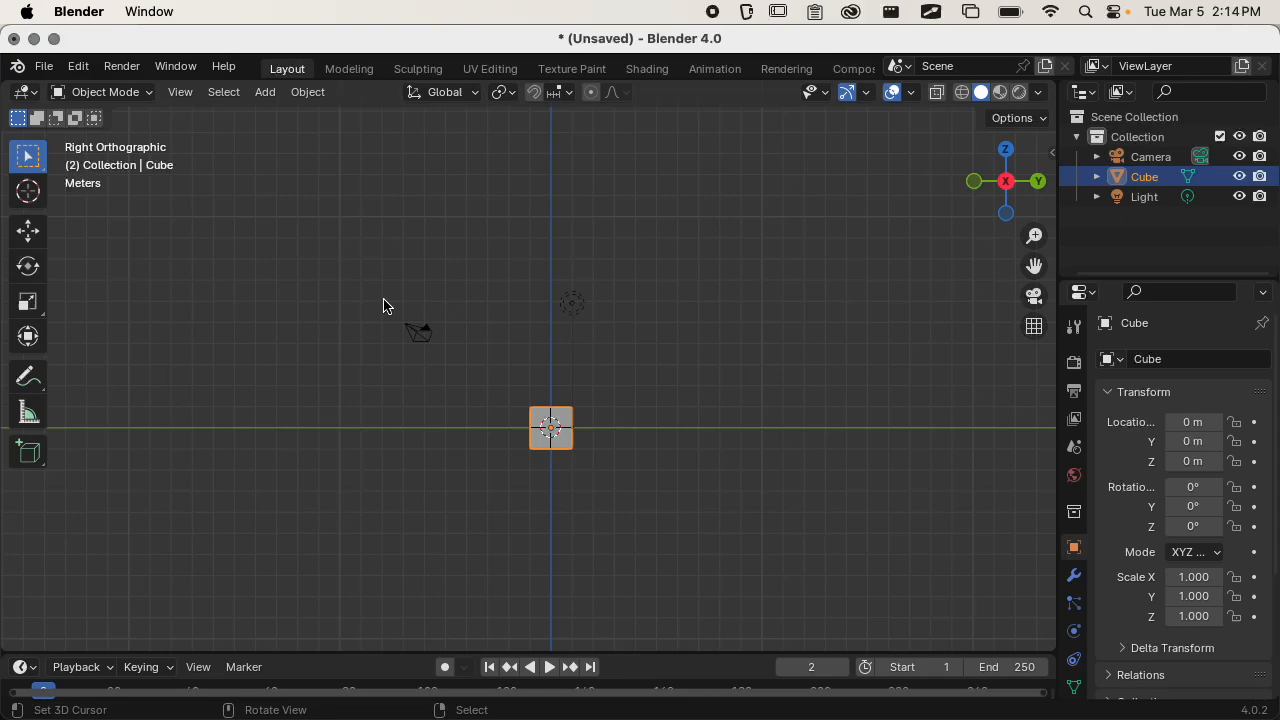
{"action": "key", "text": "super+n"}
{"action": "left_click", "coordinate": [384, 306]}
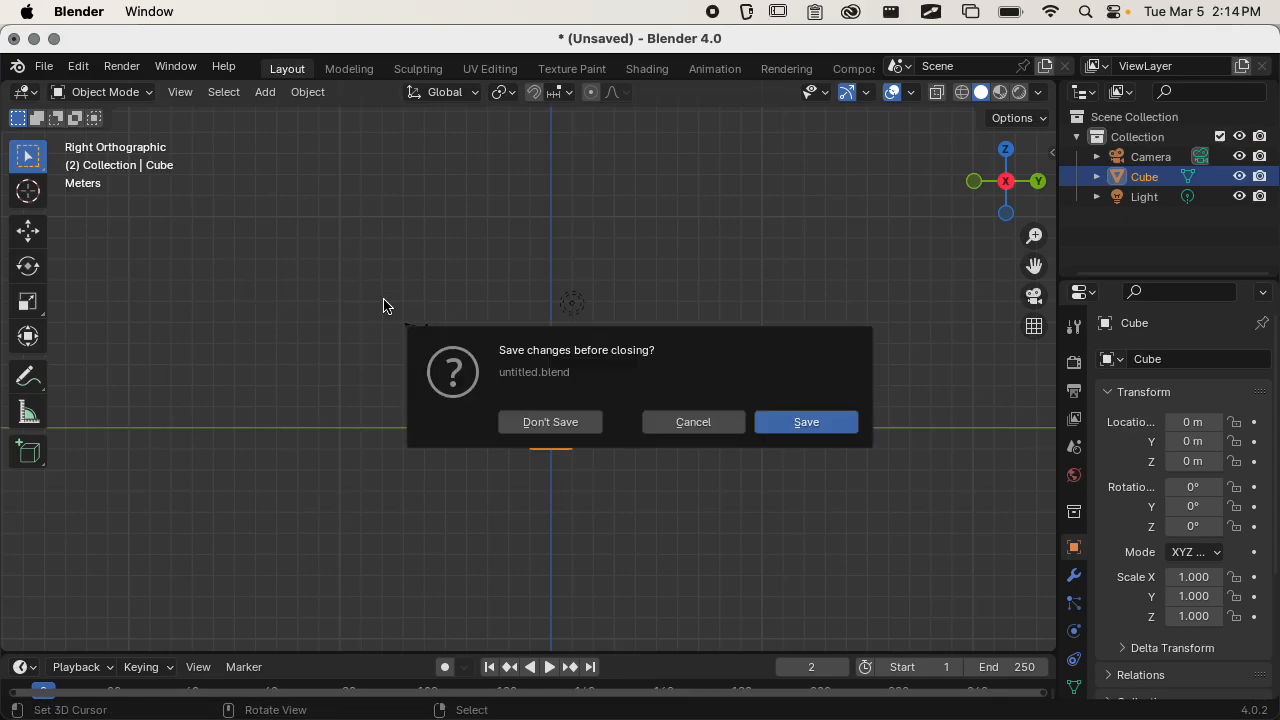
{"action": "left_click", "coordinate": [566, 423]}
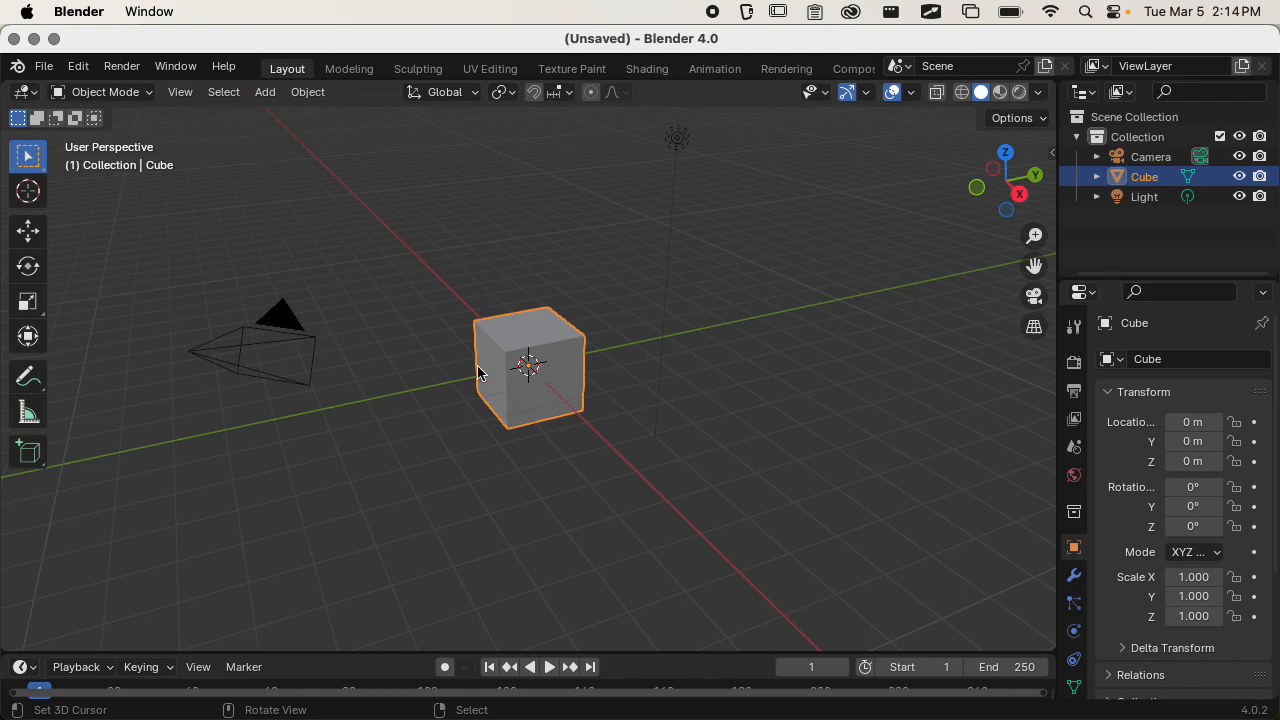
Delete all default objects from the scene: the camera, cube and light.
{"action": "scroll", "coordinate": [530, 376], "scroll_direction": "down", "scroll_amount": 2}
{"action": "scroll", "coordinate": [531, 376], "scroll_direction": "up", "scroll_amount": 2}
{"action": "key", "text": "a"}
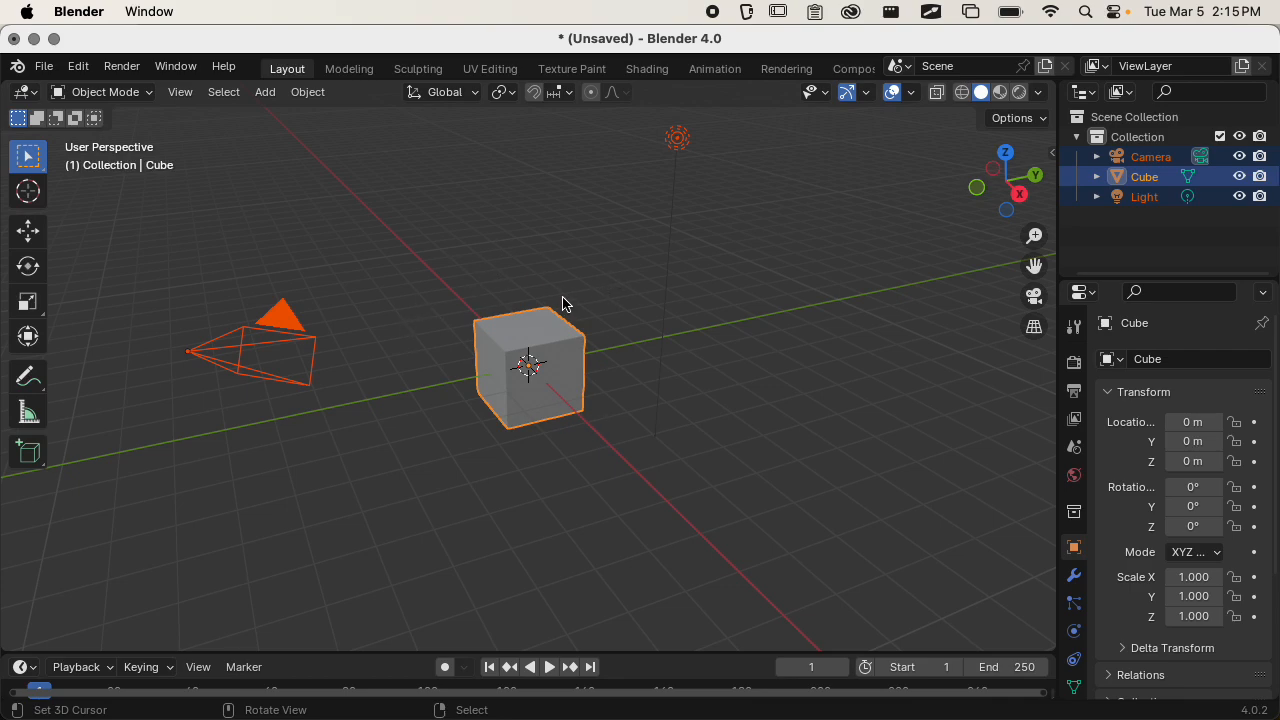
{"action": "key", "text": "x"}
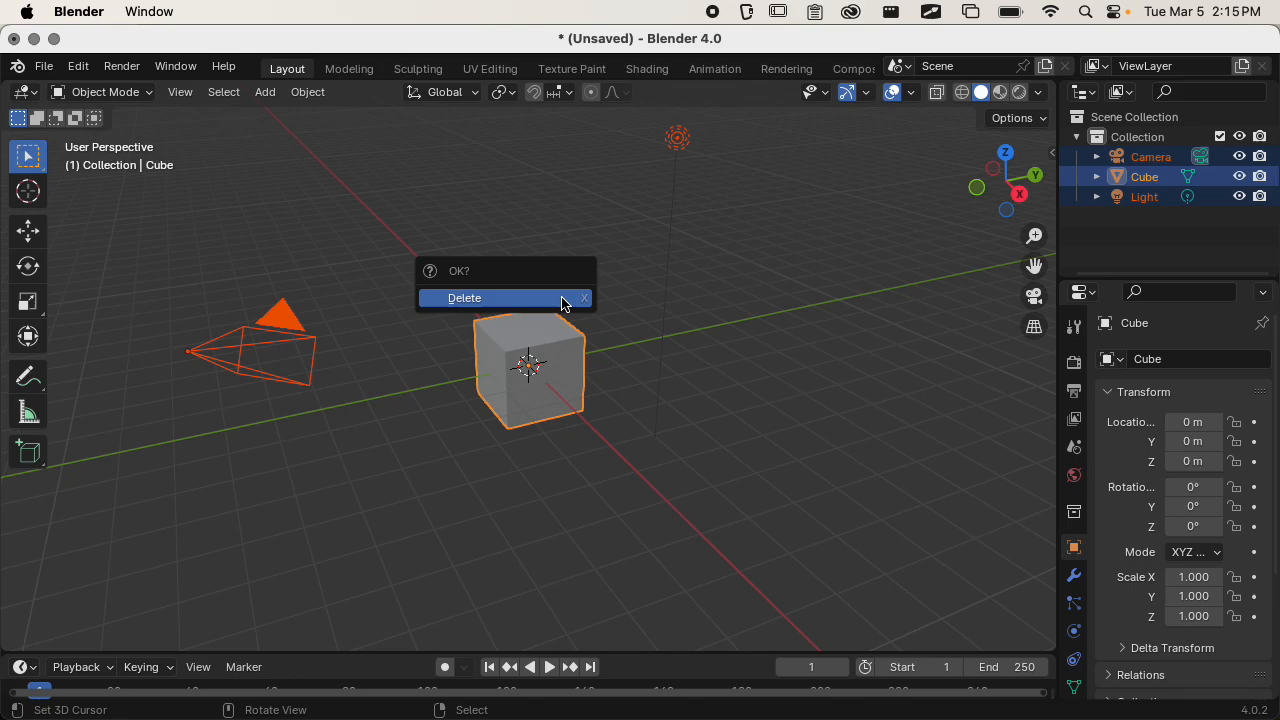
{"action": "left_click", "coordinate": [565, 304]}
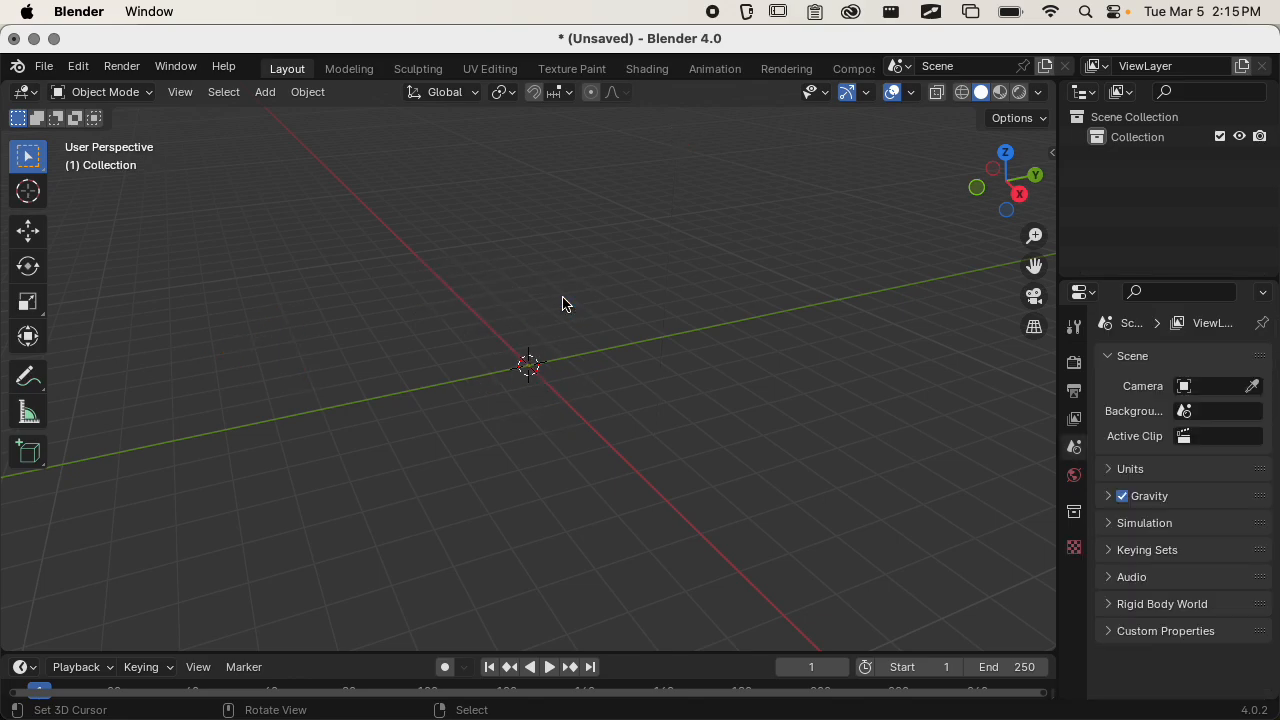
Add a cube mesh at the world origin.
{"action": "key", "text": "shift+a"}
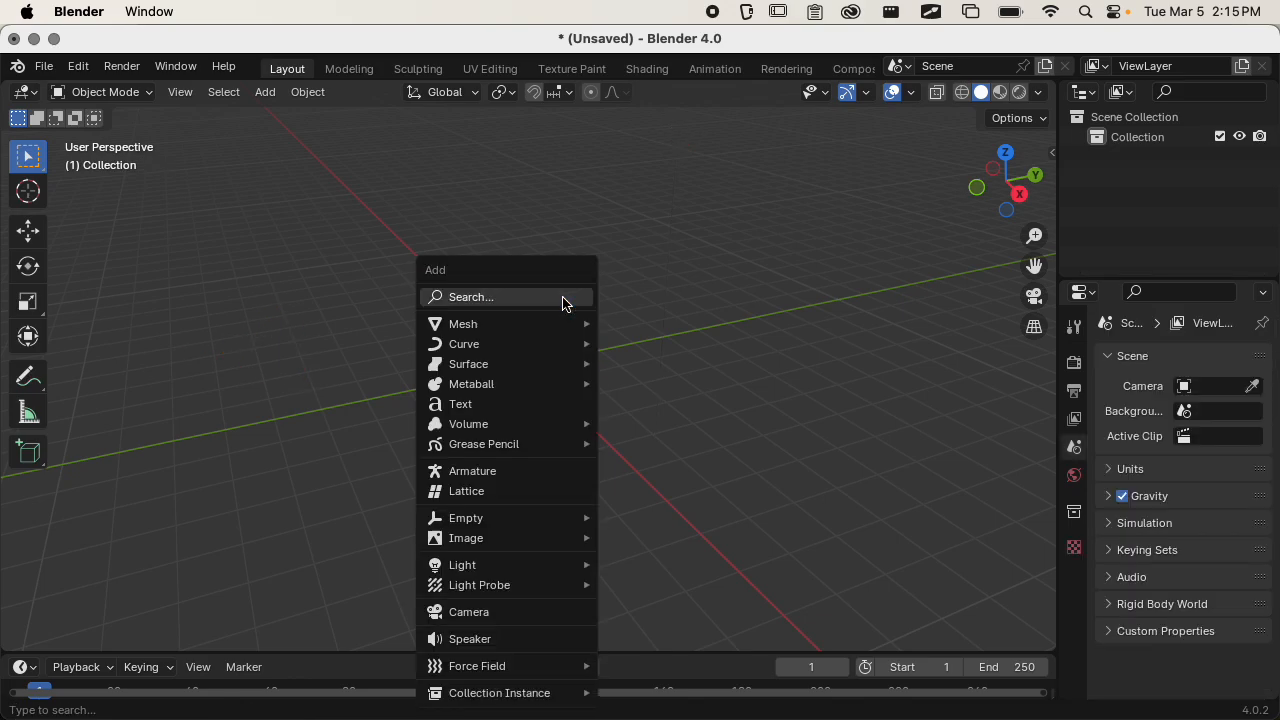
{"action": "mouse_move", "coordinate": [583, 325]}
{"action": "left_click", "coordinate": [643, 343]}
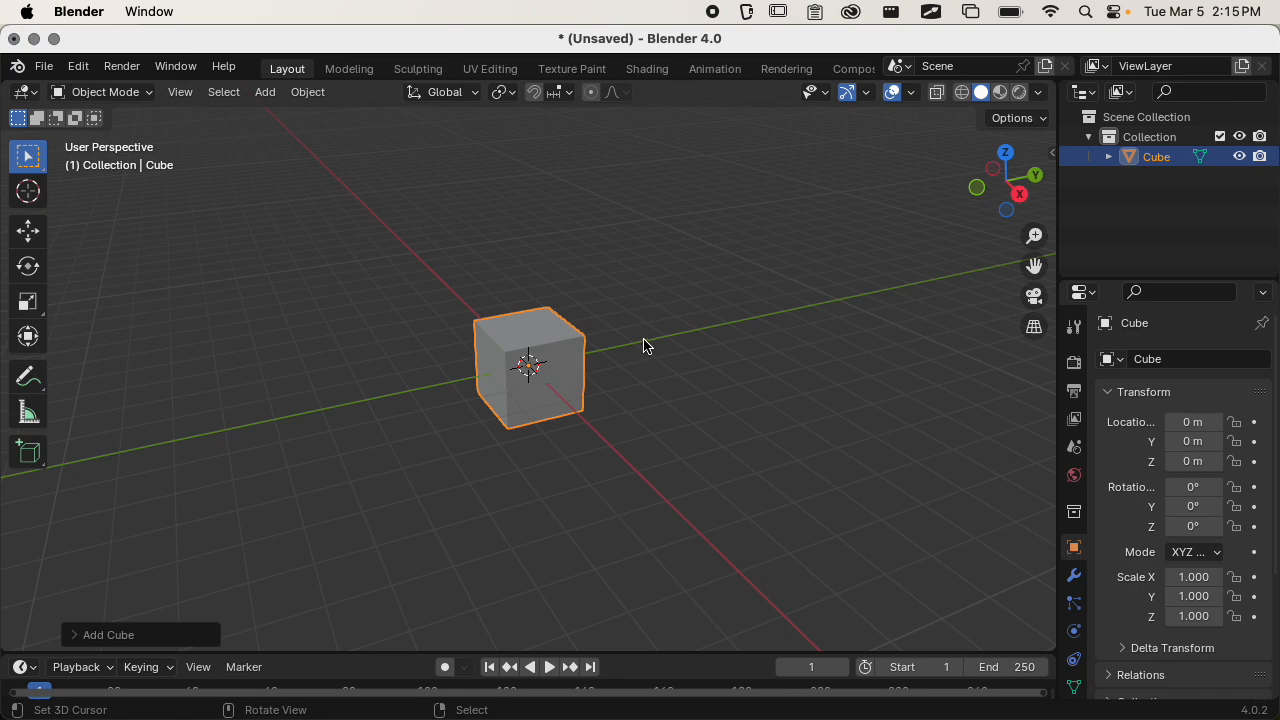
Enlarge the properties area and add a Subdivision Surface modifier to the cube.
{"action": "left_click_drag", "start_coordinate": [1120, 281], "coordinate": [1116, 183]}
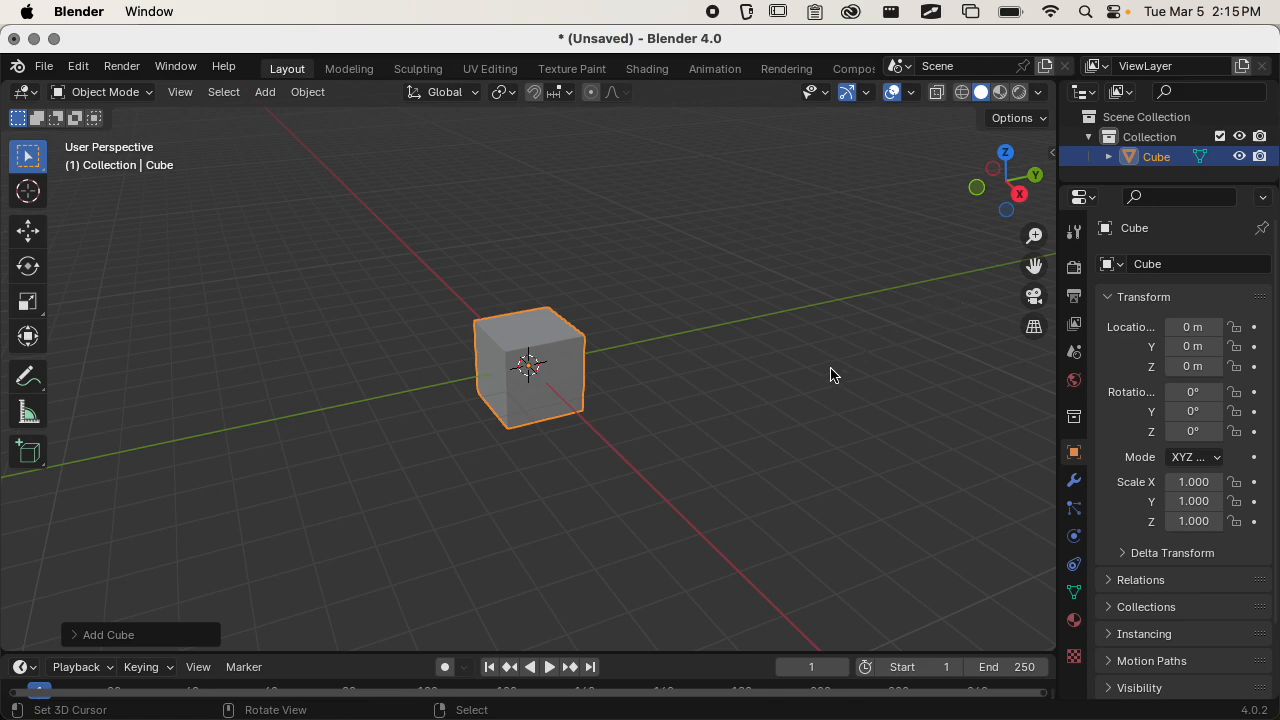
{"action": "scroll", "coordinate": [589, 390], "scroll_direction": "up", "scroll_amount": 2}
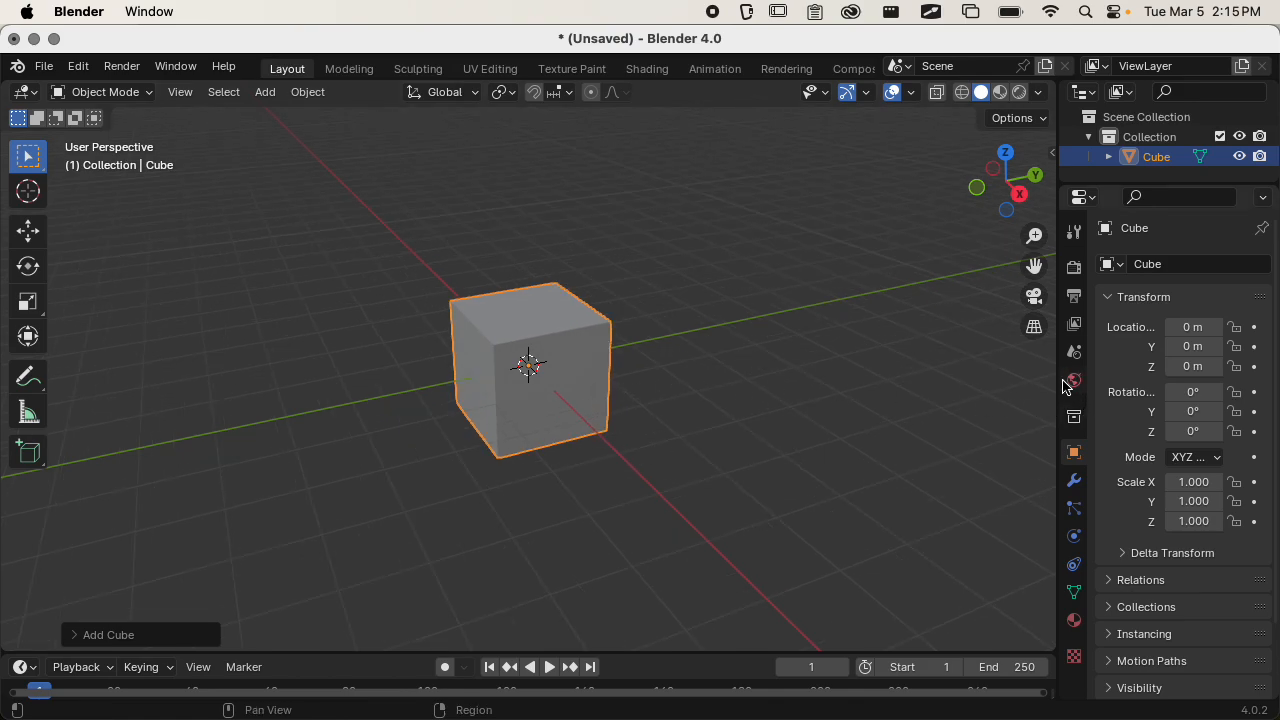
{"action": "left_click", "coordinate": [1074, 481]}
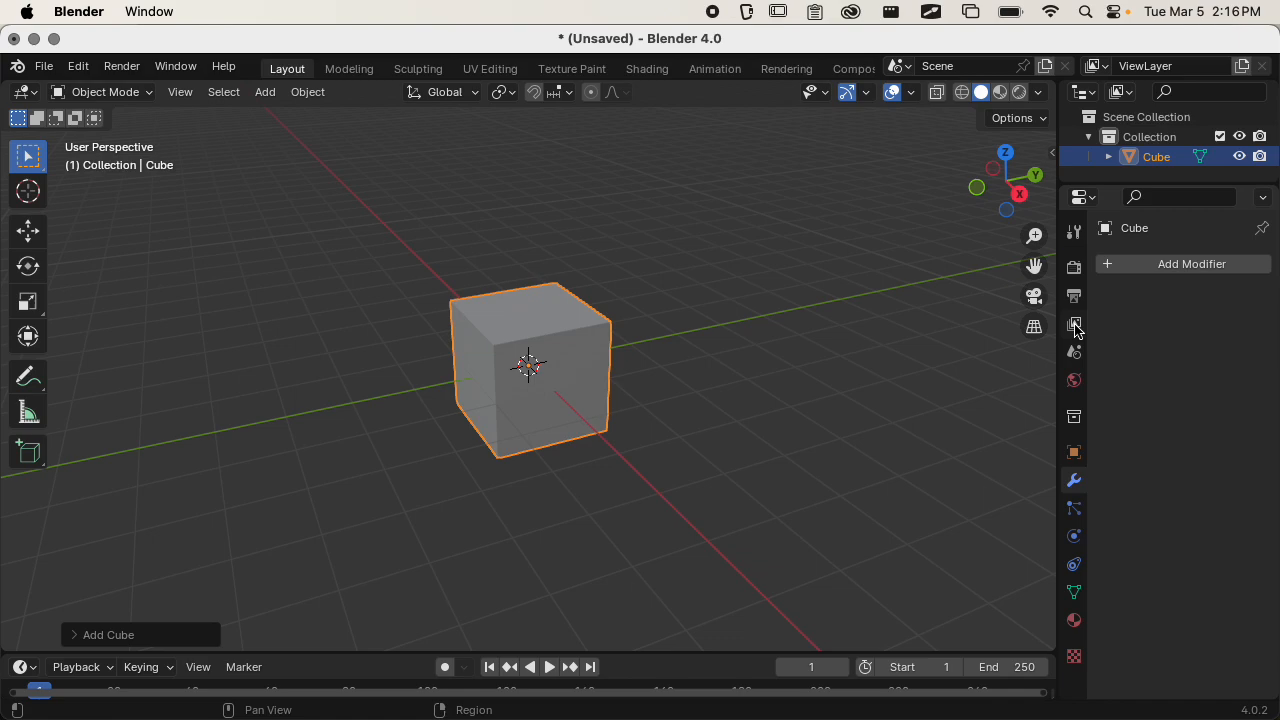
{"action": "left_click", "coordinate": [1128, 262]}
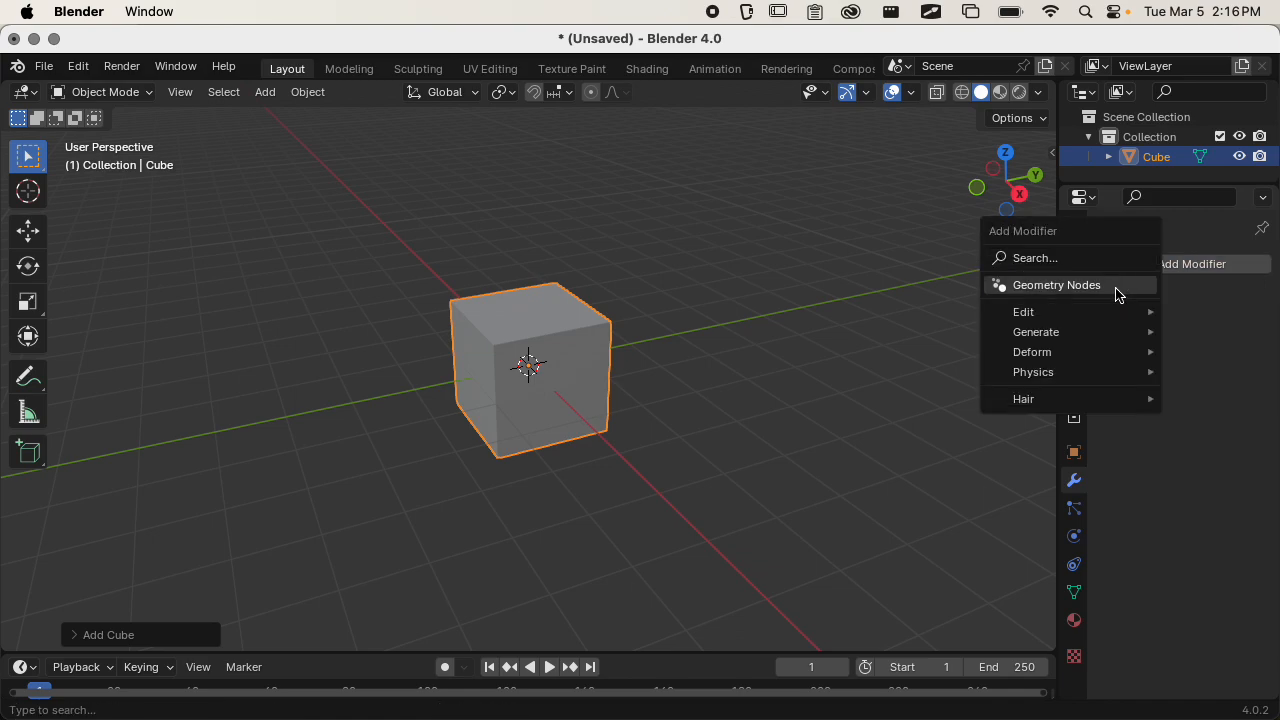
{"action": "mouse_move", "coordinate": [1100, 334]}
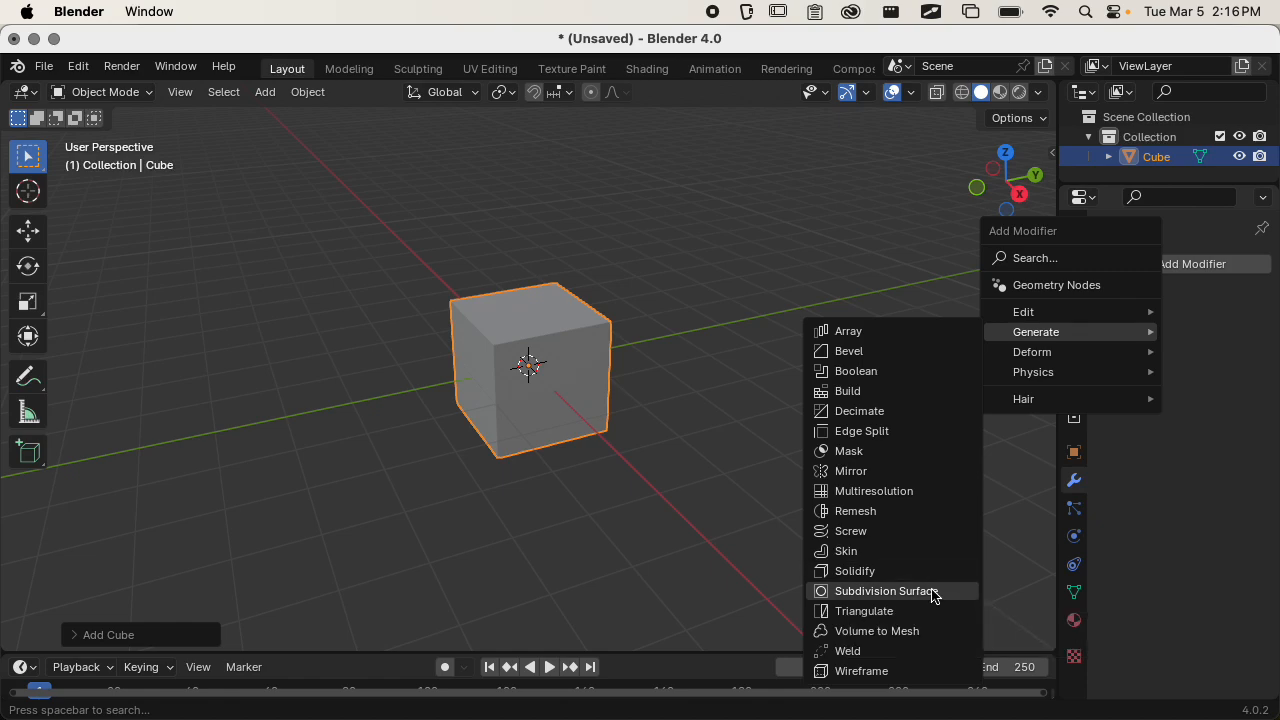
{"action": "left_click", "coordinate": [935, 594]}
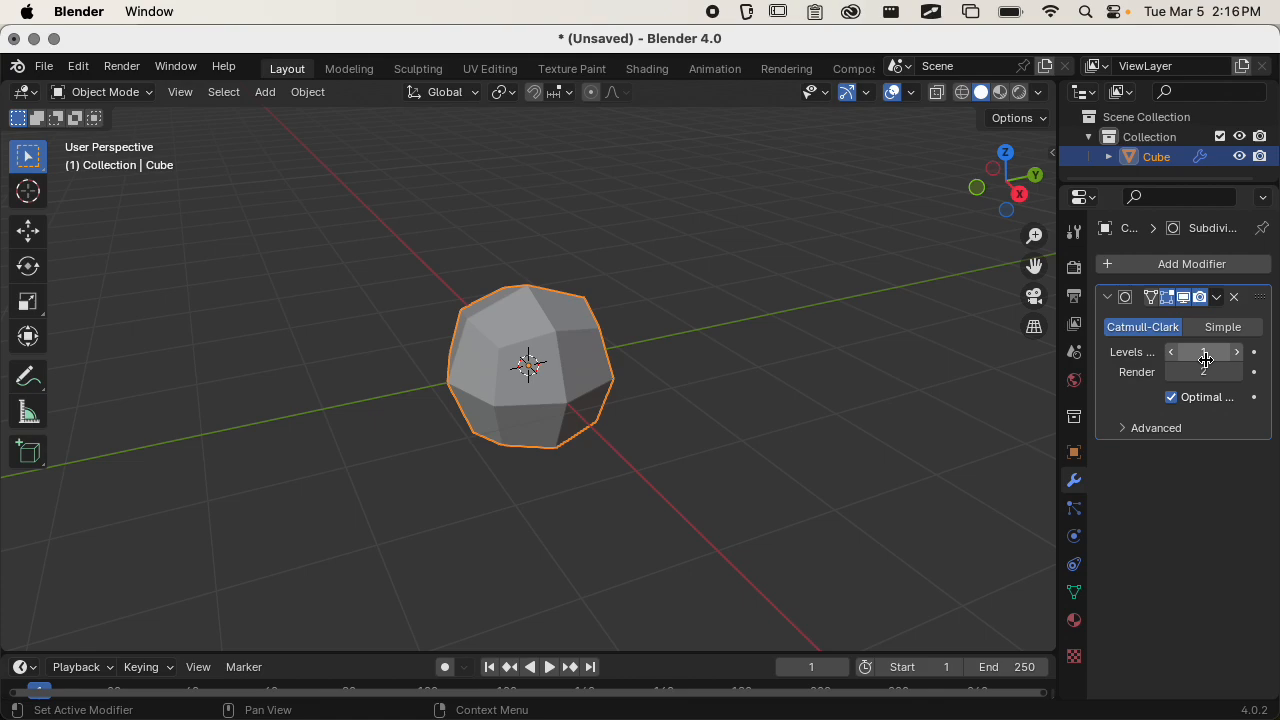
Compare the cube's original mesh in Edit Mode with its subdivided shape in Object Mode.
{"action": "middle_click_drag", "start_coordinate": [674, 363], "coordinate": [642, 400]}
{"action": "key", "text": "Tab"}
{"action": "scroll", "coordinate": [614, 360], "scroll_direction": "down", "scroll_amount": 3}
{"action": "key", "text": "Tab"}
{"action": "key", "text": "Tab"}
{"action": "key", "text": "Tab"}
{"action": "key", "text": "Tab"}
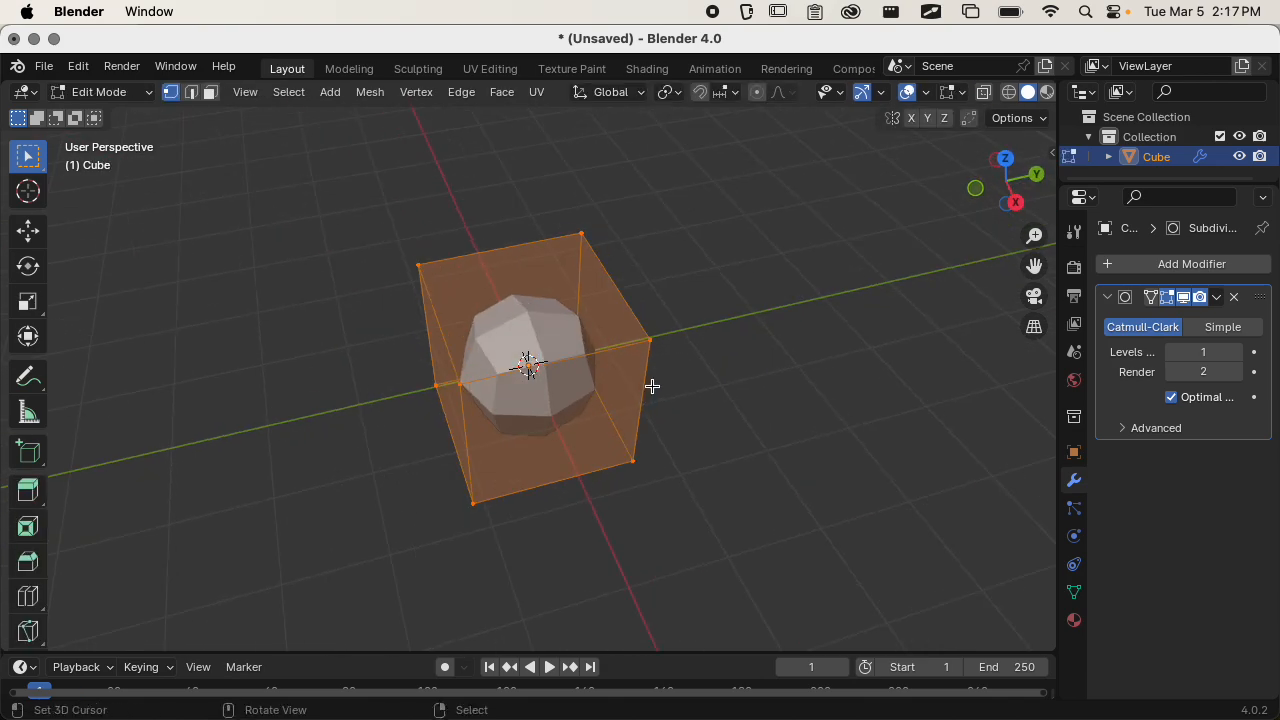
{"action": "key", "text": "Tab"}
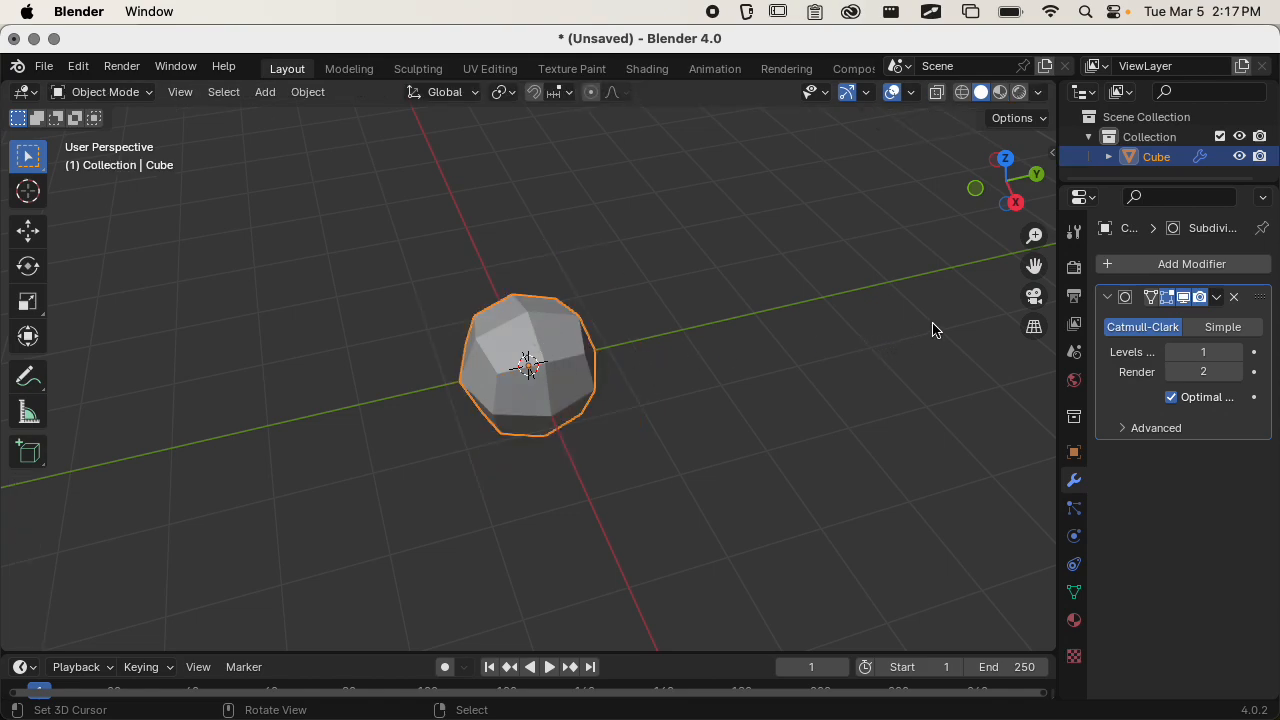
Turn the Subdivision modifier's viewport display and its Edit Mode display off and on to compare their effects.
{"action": "left_click", "coordinate": [1185, 299]}
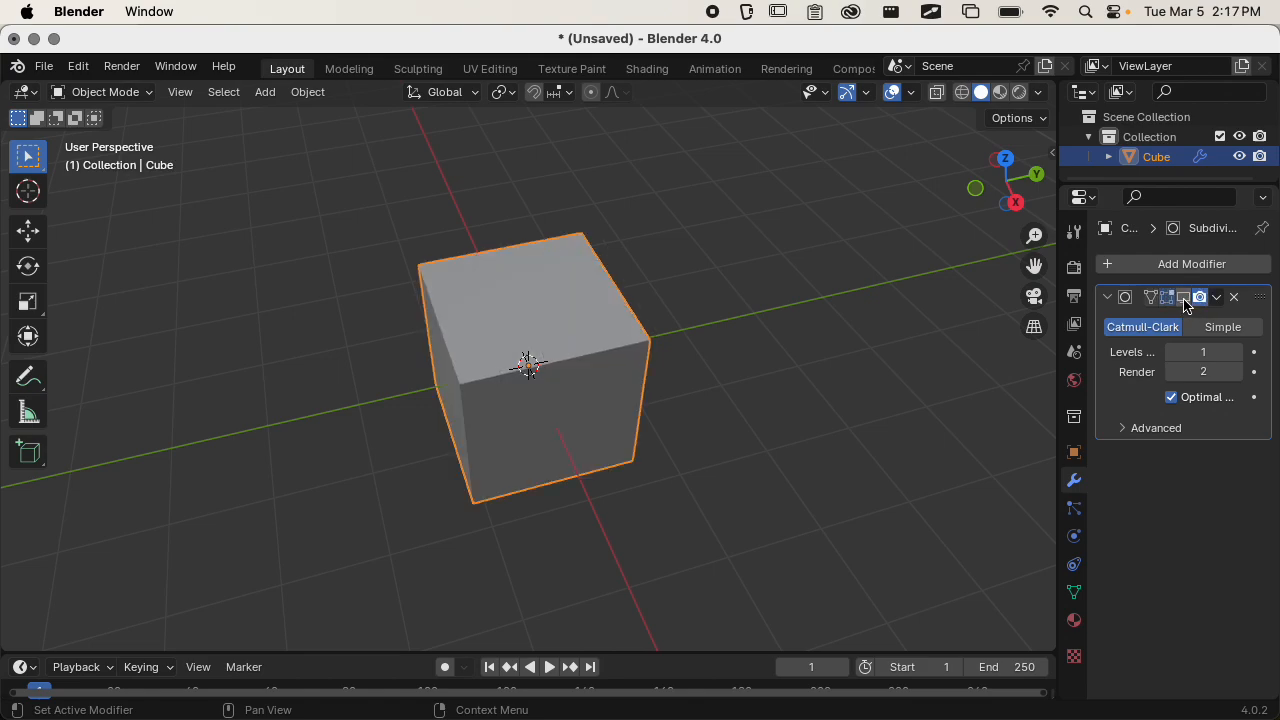
{"action": "left_click", "coordinate": [1186, 306]}
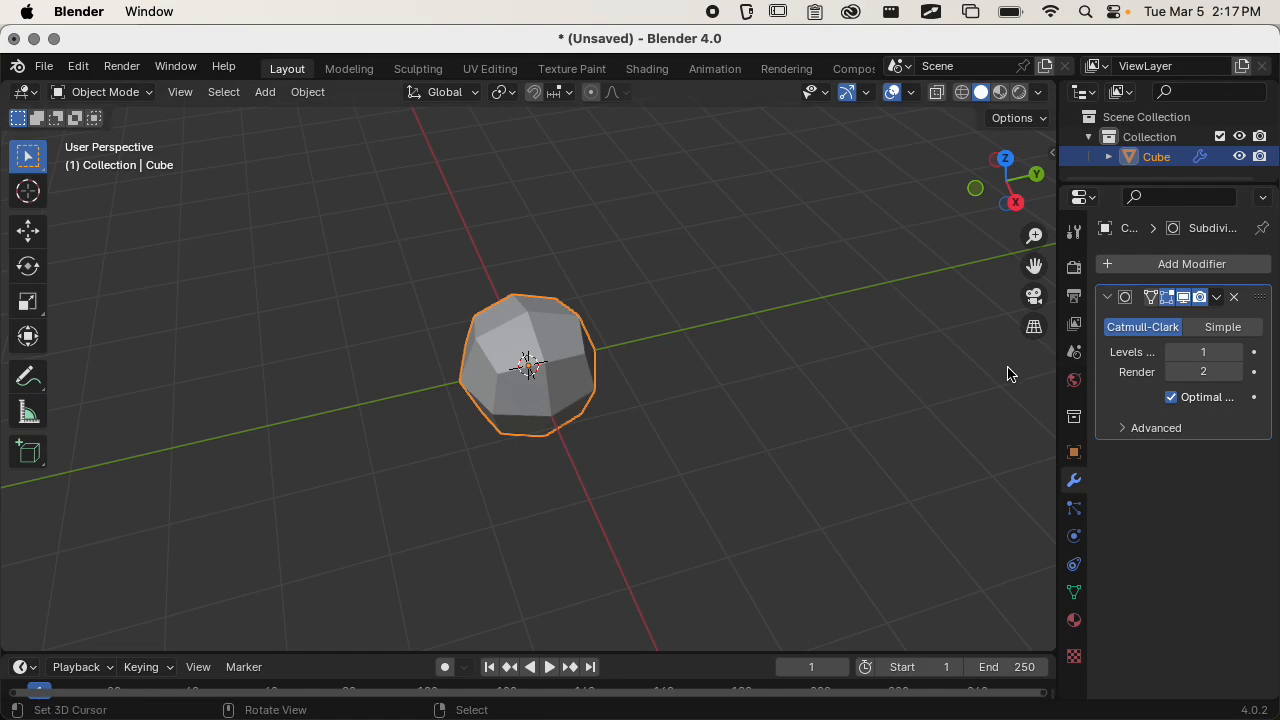
{"action": "key", "text": "Tab"}
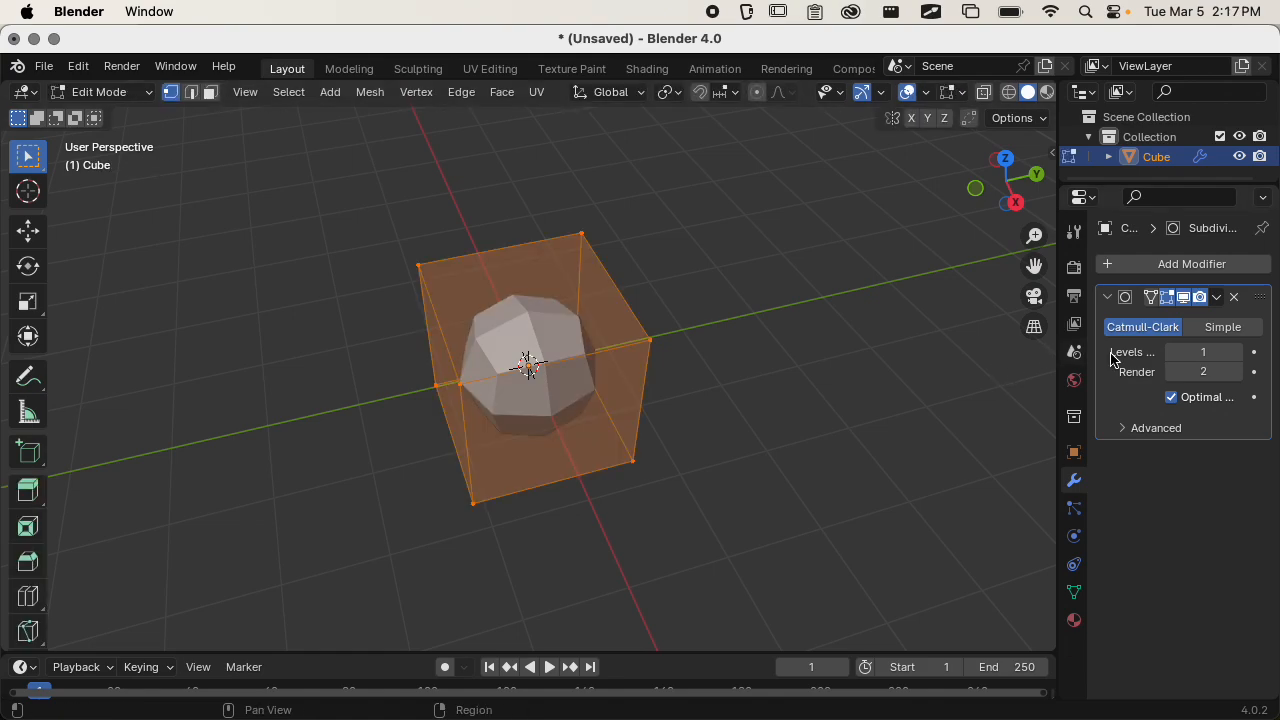
{"action": "left_click", "coordinate": [1166, 300]}
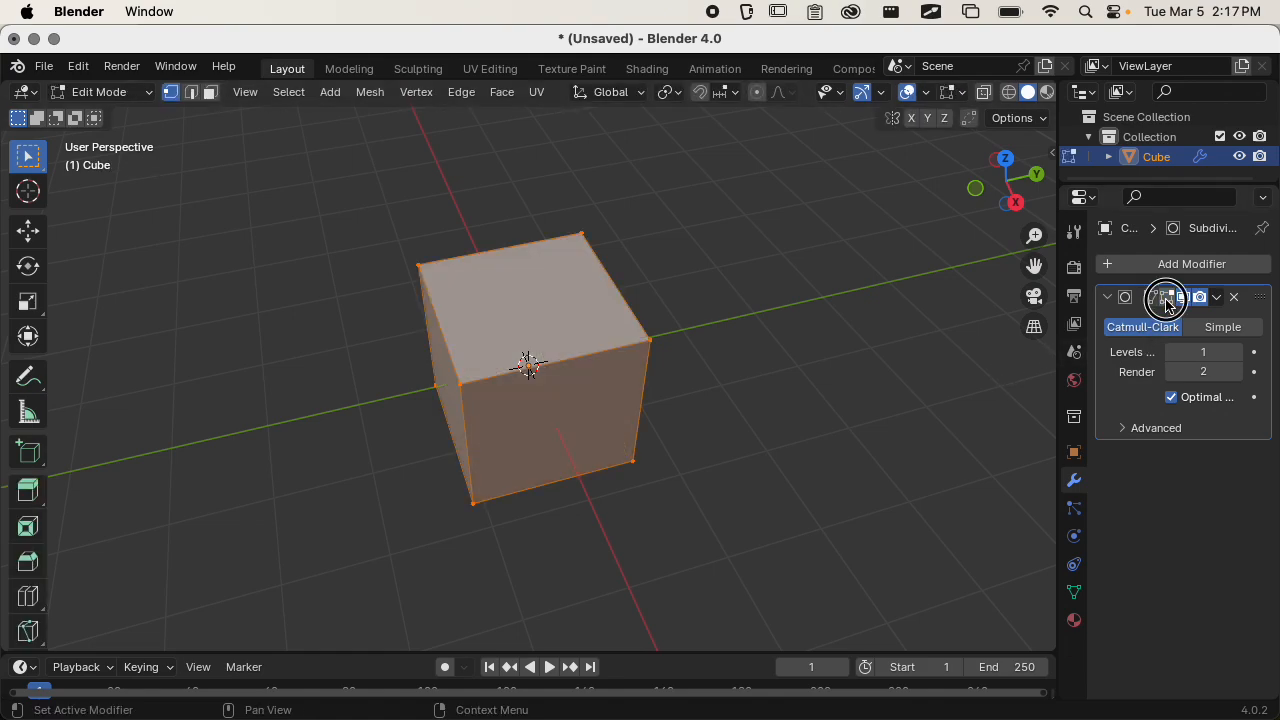
{"action": "left_click", "coordinate": [1167, 300]}
{"action": "left_click", "coordinate": [1168, 301]}
{"action": "left_click", "coordinate": [1167, 301]}
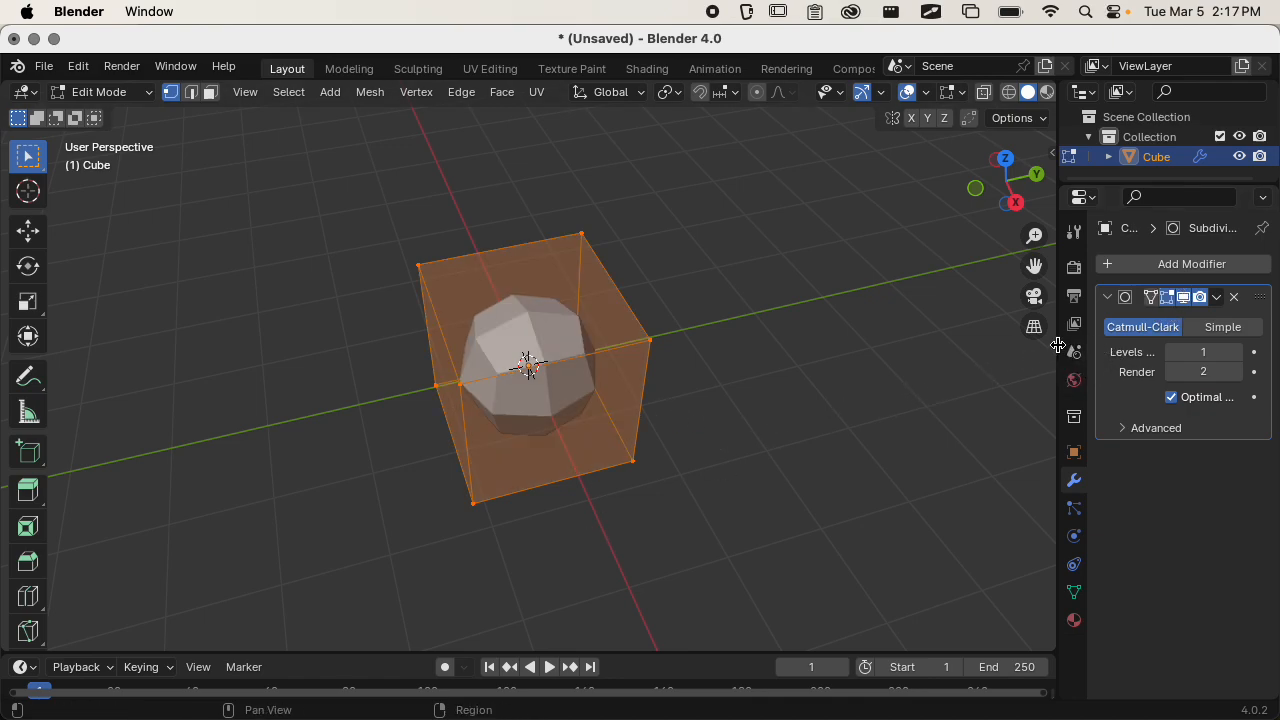
Set the Subdivision modifier's viewport level to 2 and inspect the cube in Object Mode.
{"action": "left_click_drag", "start_coordinate": [1058, 345], "coordinate": [1020, 352]}
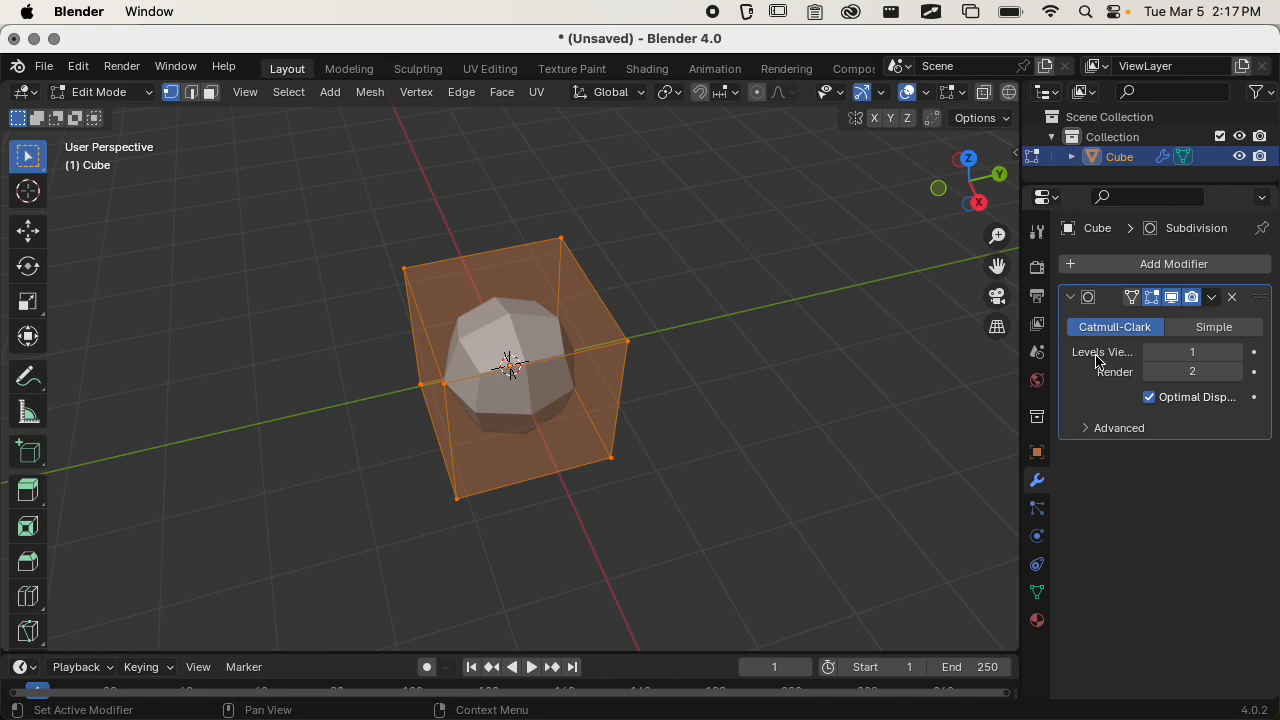
{"action": "left_click", "coordinate": [1240, 356]}
{"action": "middle_click_drag", "start_coordinate": [724, 463], "coordinate": [713, 427]}
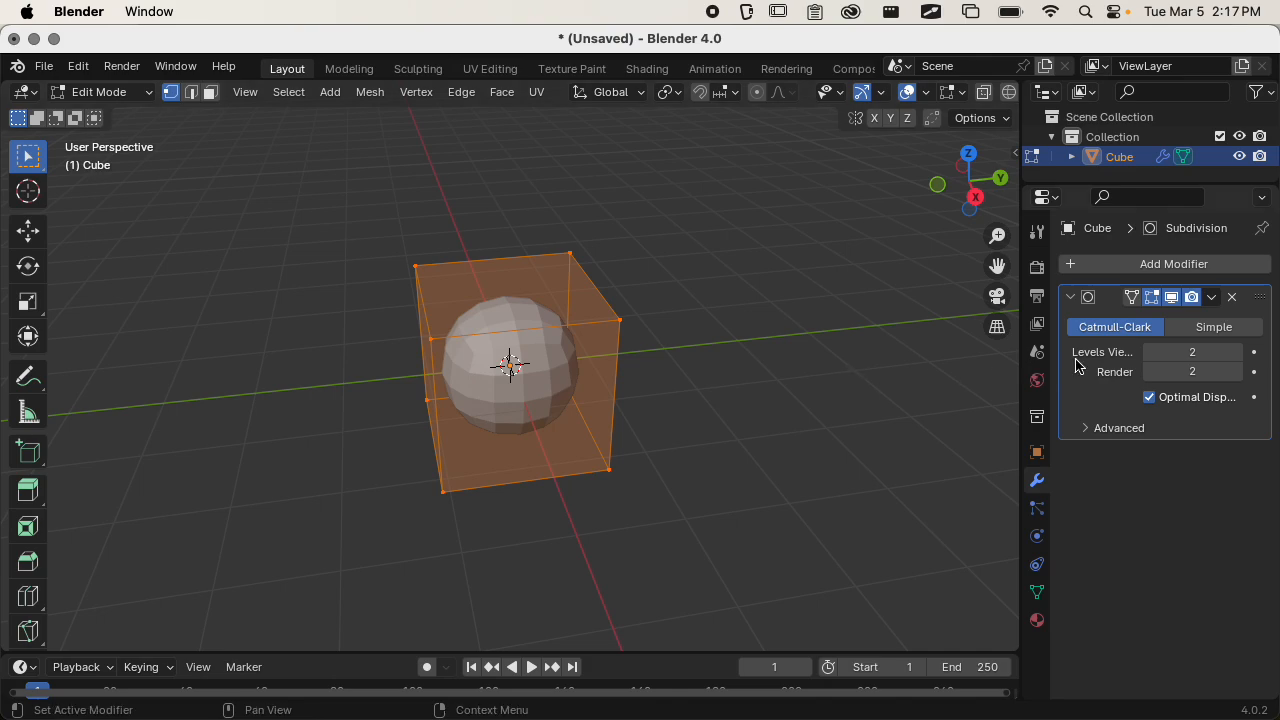
{"action": "key", "text": "Tab"}
{"action": "middle_click_drag", "start_coordinate": [765, 348], "coordinate": [900, 354]}
{"action": "left_click_drag", "start_coordinate": [1013, 327], "coordinate": [1056, 316]}
{"action": "scroll", "coordinate": [688, 385], "scroll_direction": "up", "scroll_amount": 3}
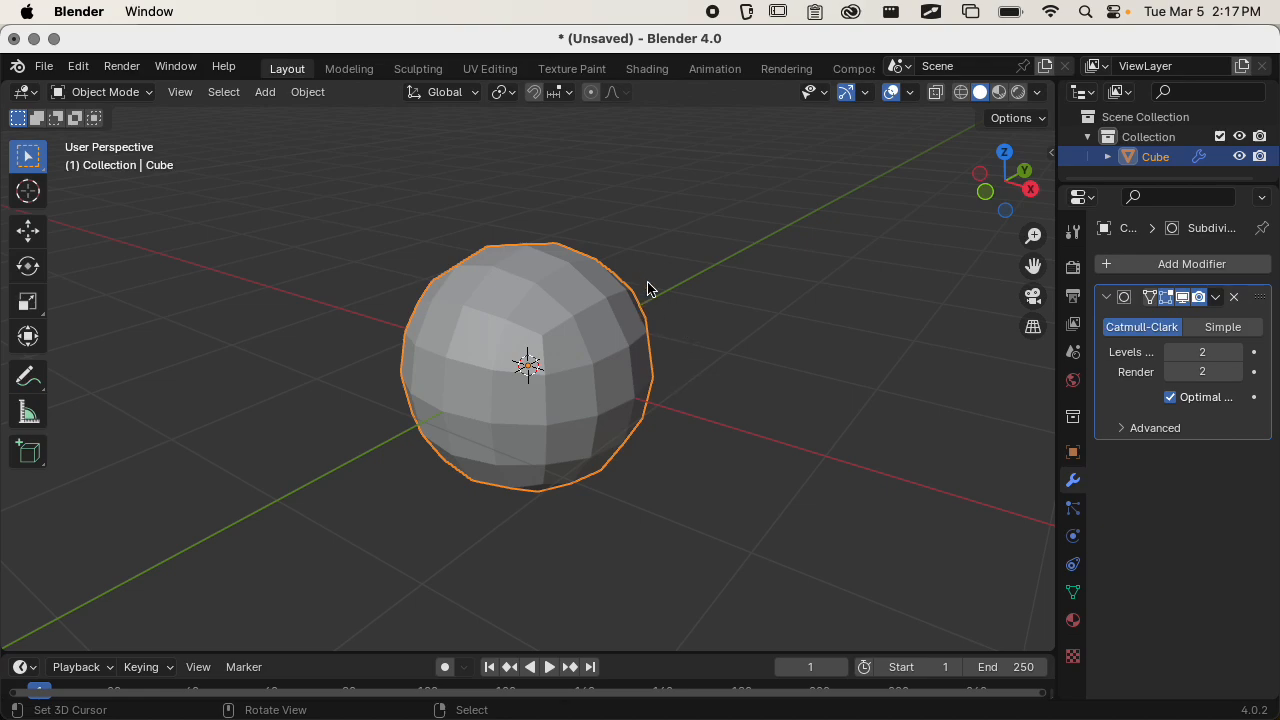
Enter Edit Mode on the cube, try edge and face selection, and return to vertex selection.
{"action": "key", "text": "Tab"}
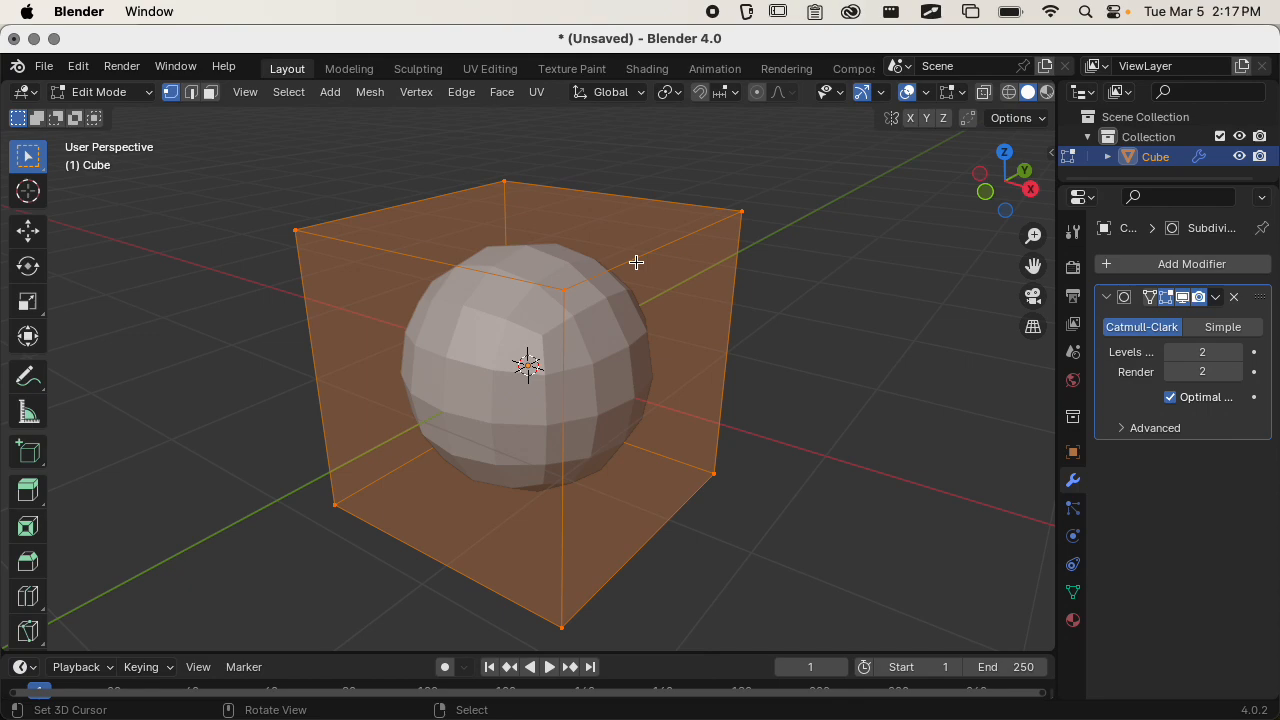
{"action": "scroll", "coordinate": [640, 311], "scroll_direction": "down", "scroll_amount": 4}
{"action": "scroll", "coordinate": [634, 291], "scroll_direction": "up", "scroll_amount": 3}
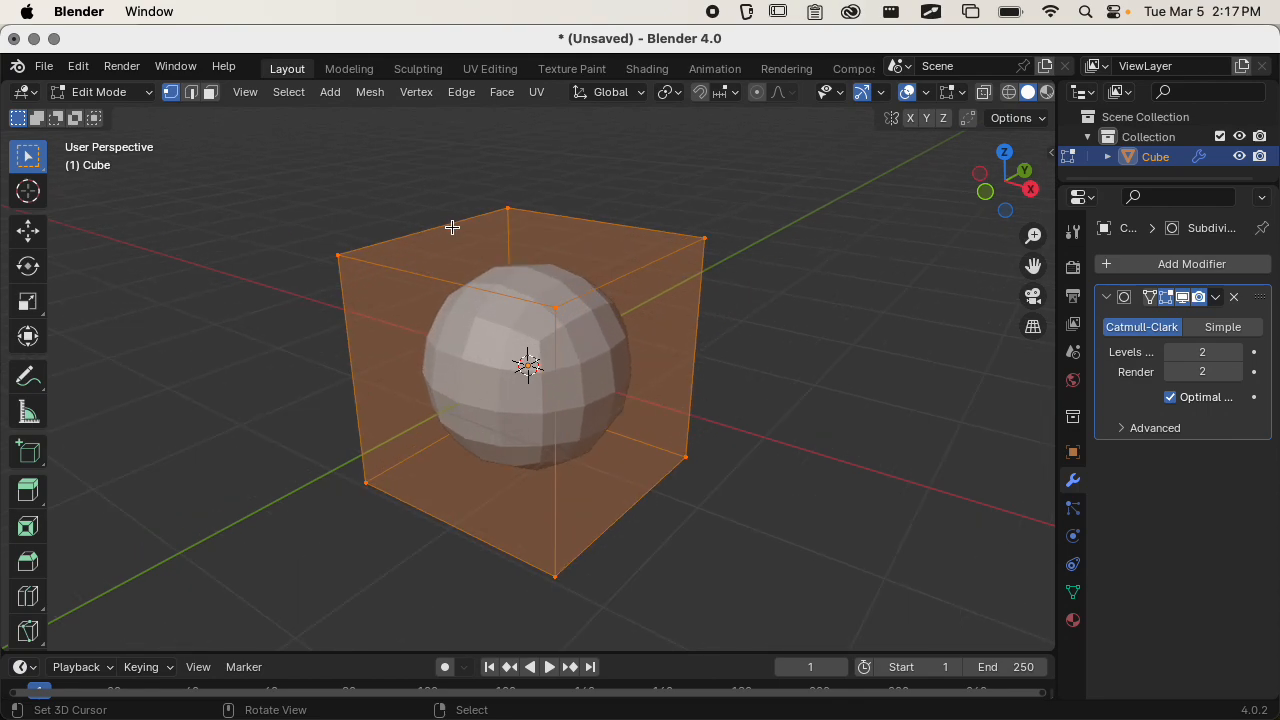
{"action": "left_click", "coordinate": [190, 98]}
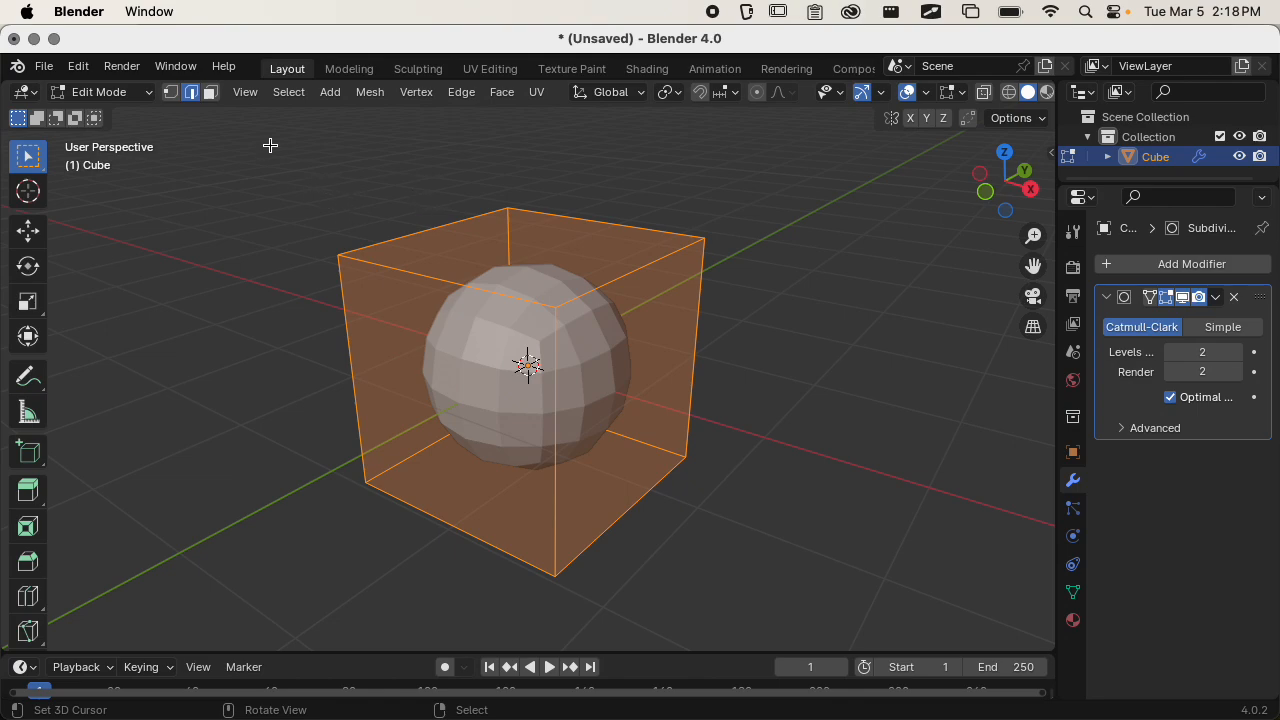
{"action": "left_click", "coordinate": [210, 93]}
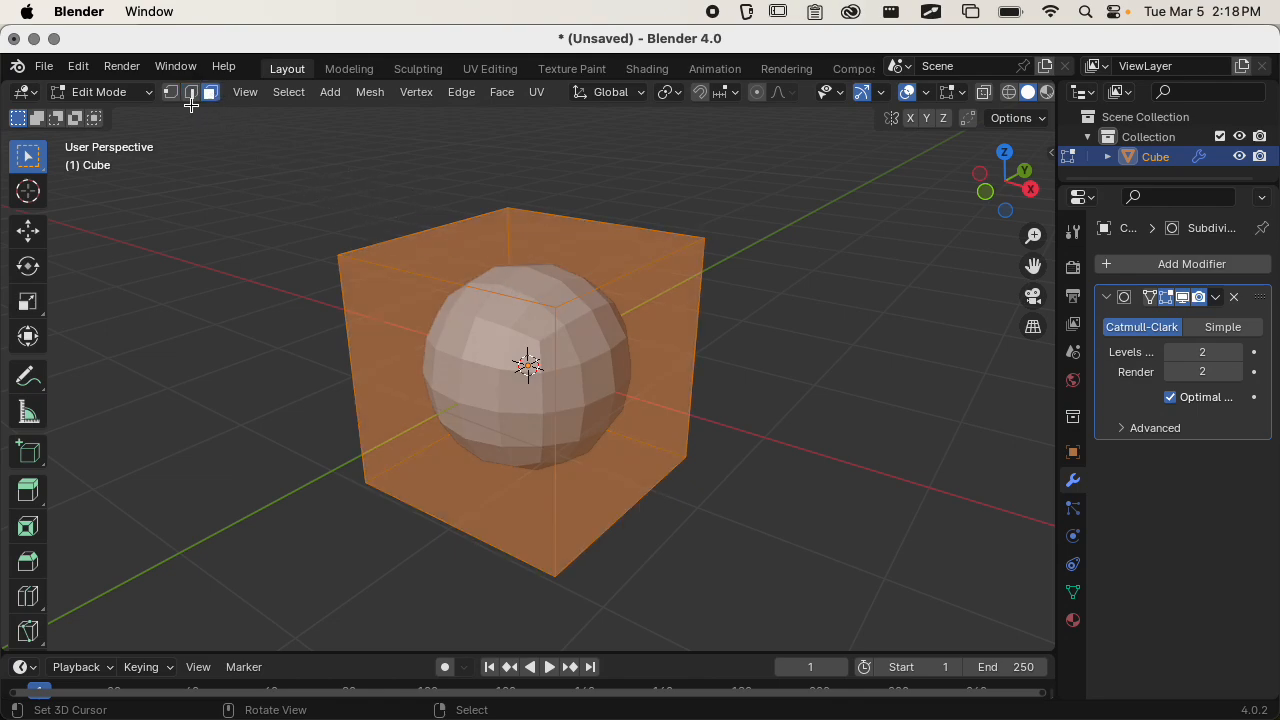
{"action": "left_click", "coordinate": [170, 92]}
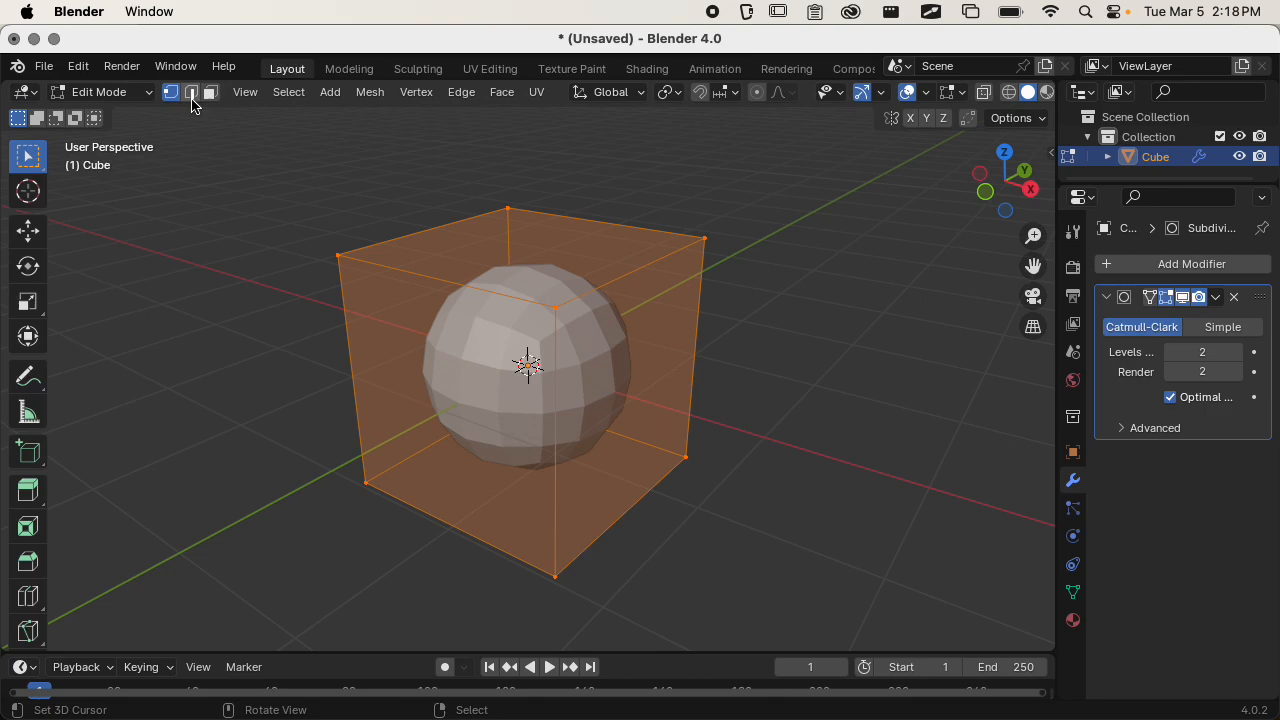
Try moving one upper corner vertex of the cube along the global X axis, and undo the move.
{"action": "left_click", "coordinate": [332, 253]}
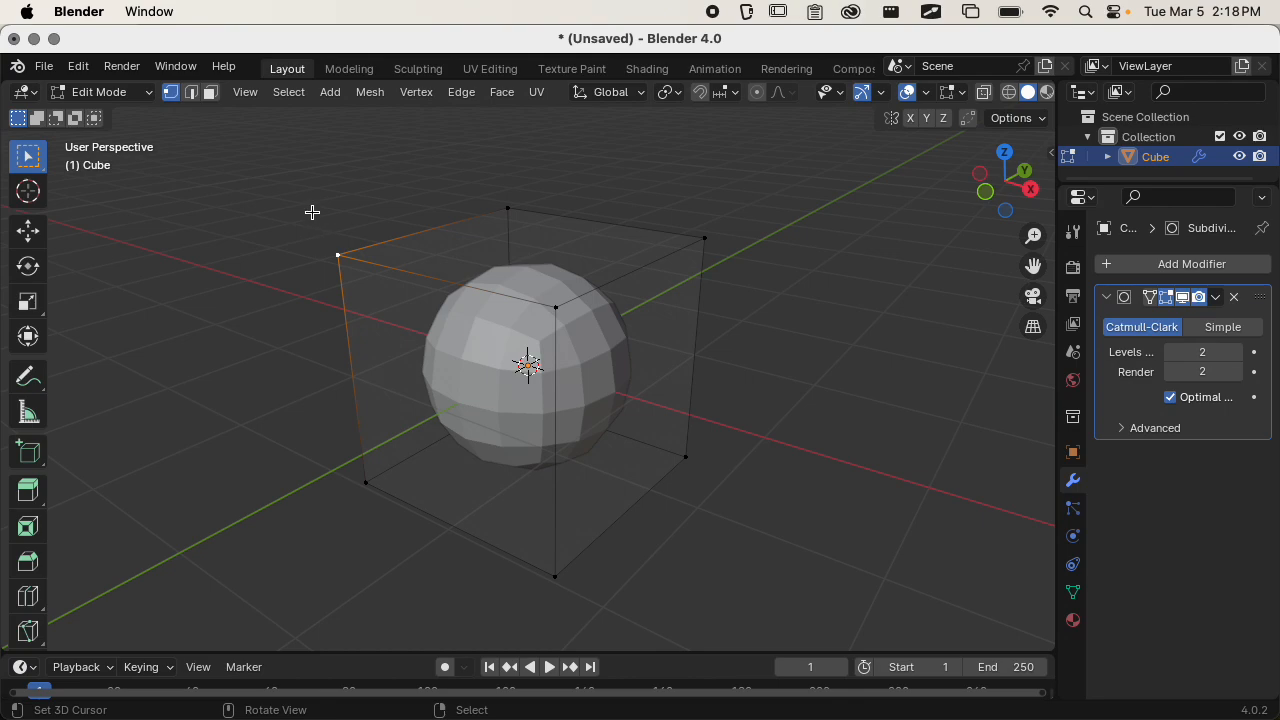
{"action": "key", "text": "g"}
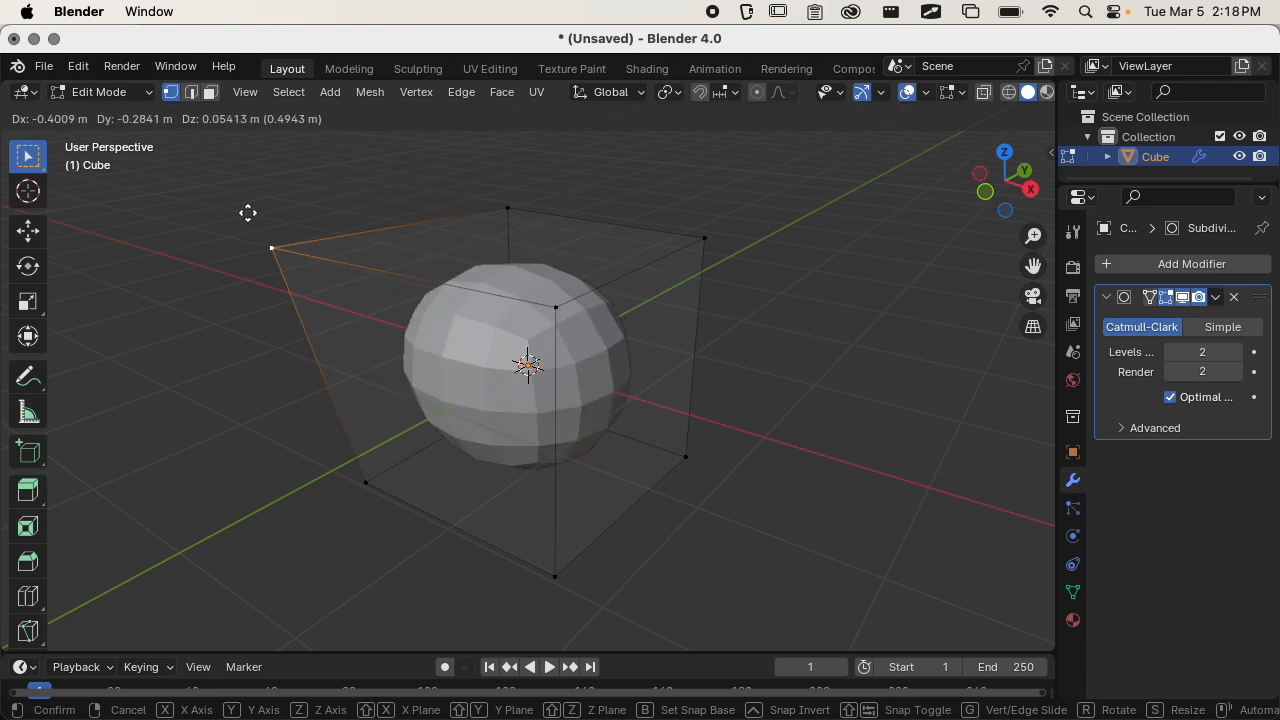
{"action": "key", "text": "x"}
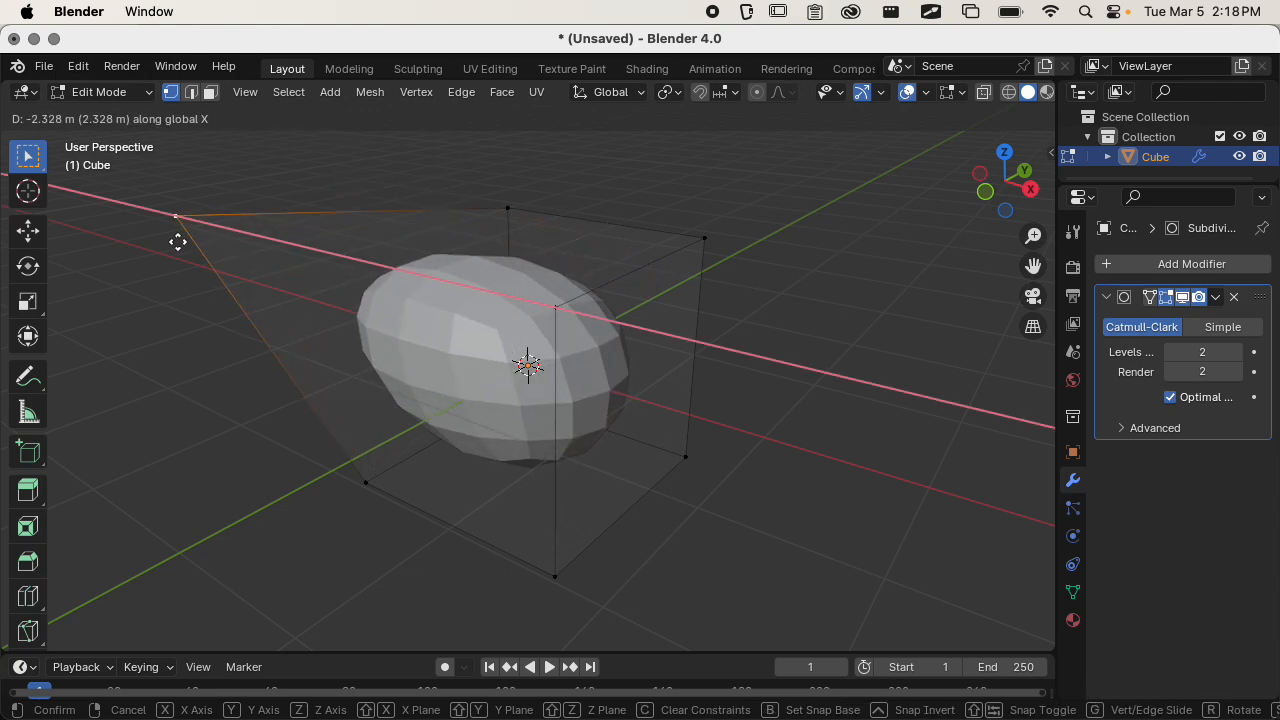
{"action": "left_click", "coordinate": [297, 300]}
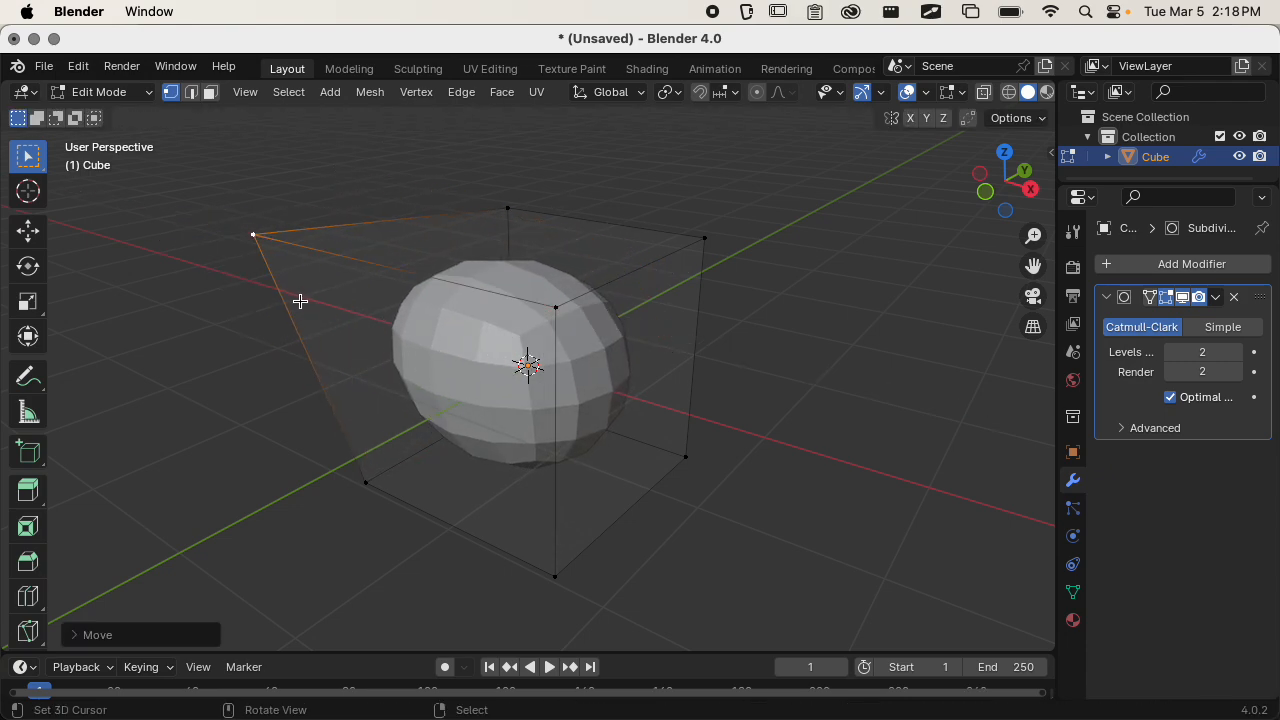
{"action": "key", "text": "super+z"}
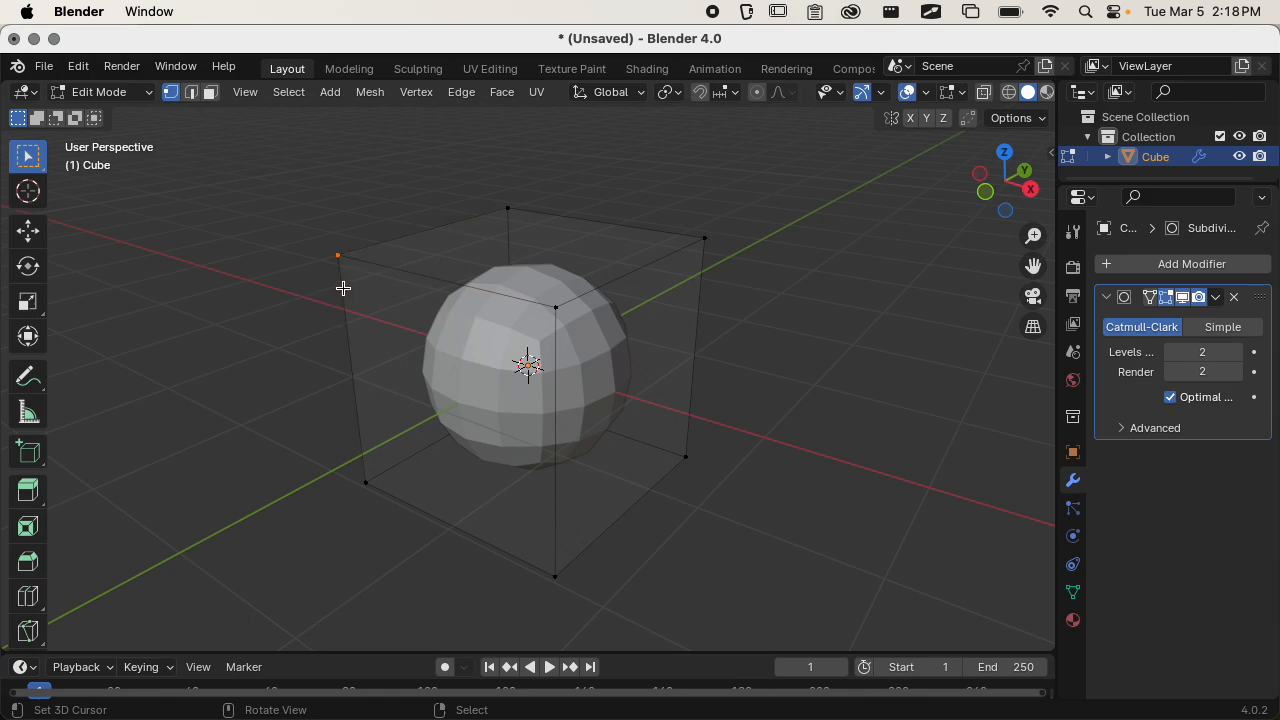
Try moving the same upper corner vertex along the global Y axis, and undo the move.
{"action": "key", "text": "g"}
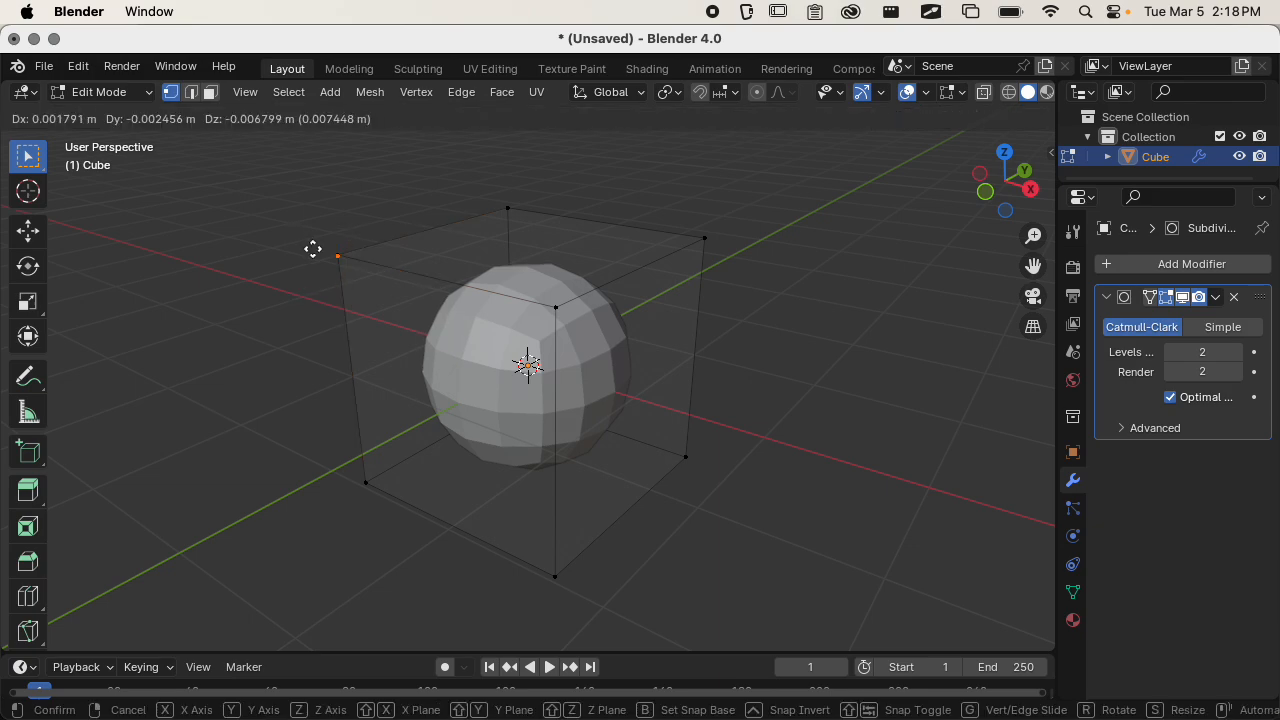
{"action": "key", "text": "y"}
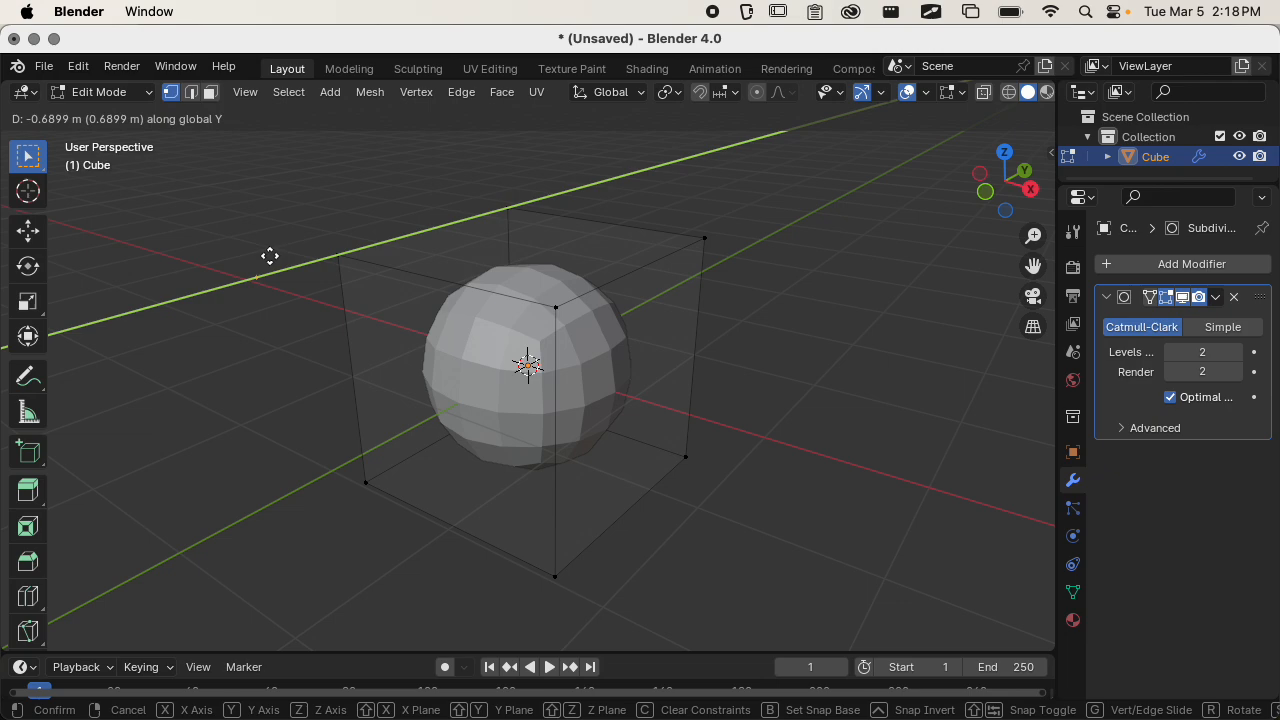
{"action": "left_click", "coordinate": [340, 233]}
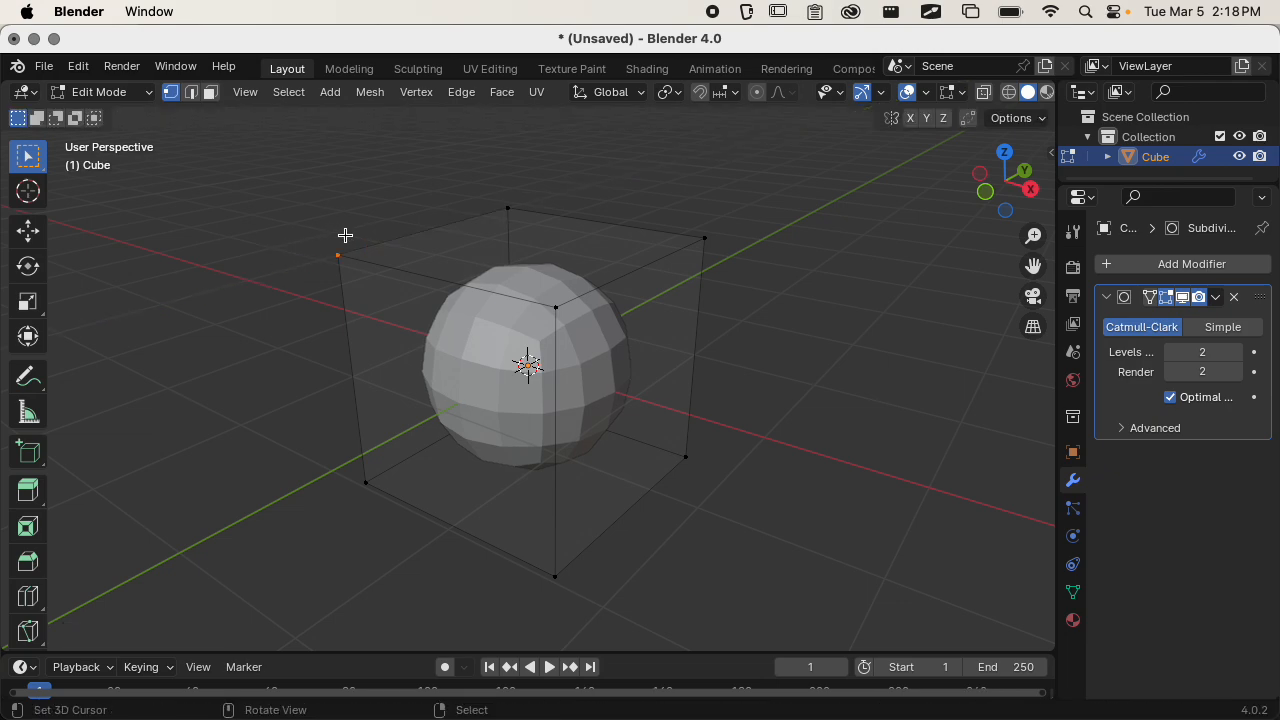
{"action": "left_click", "coordinate": [343, 236]}
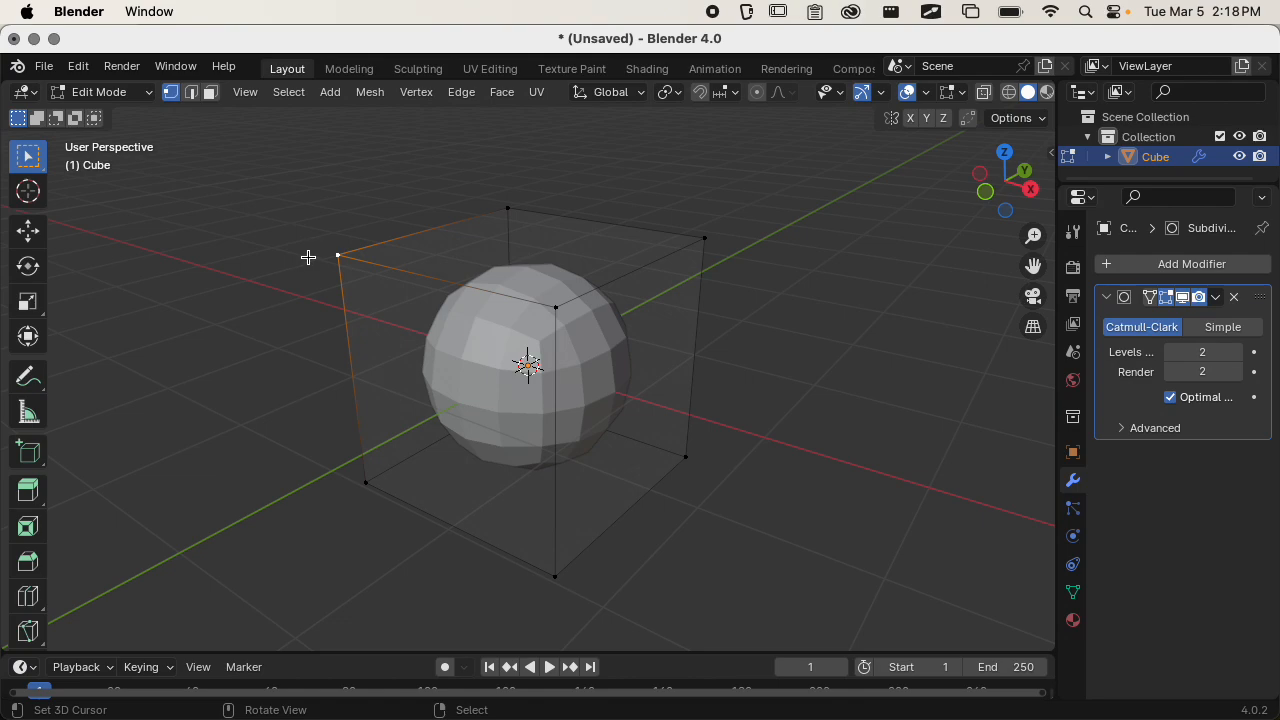
{"action": "key", "text": "g"}
{"action": "key", "text": "y"}
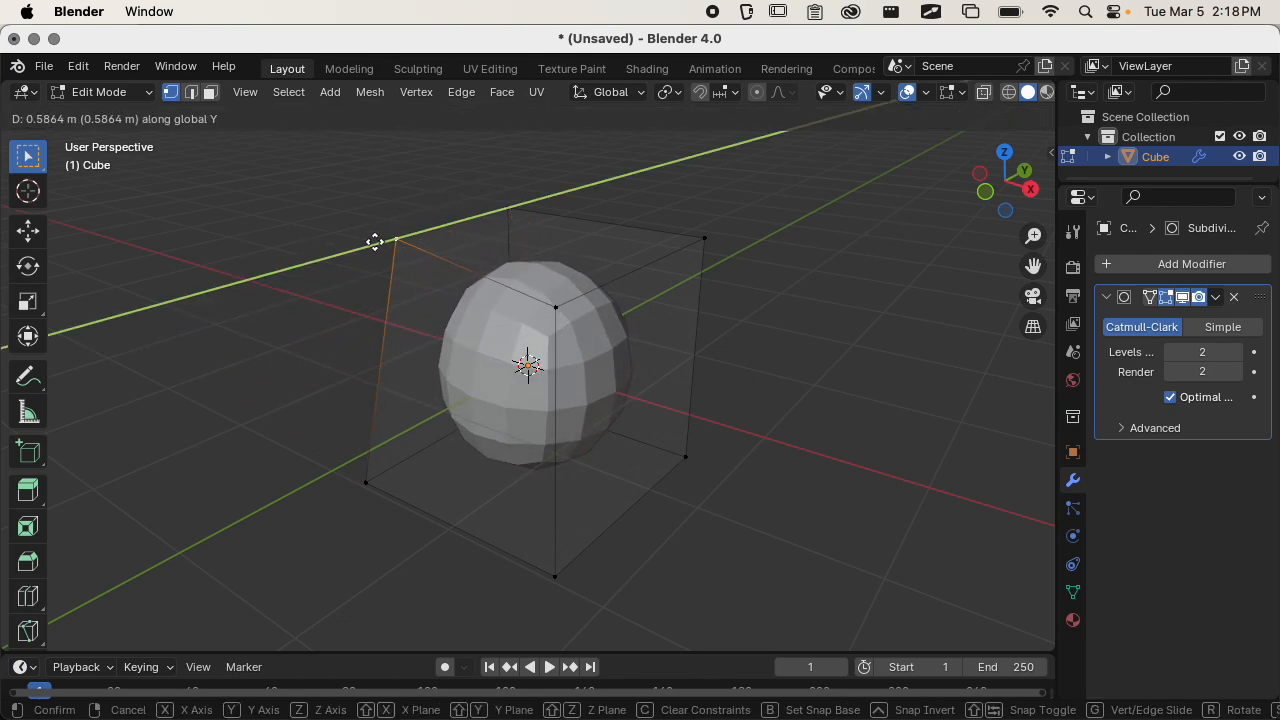
{"action": "left_click", "coordinate": [287, 282]}
{"action": "key", "text": "super+z"}
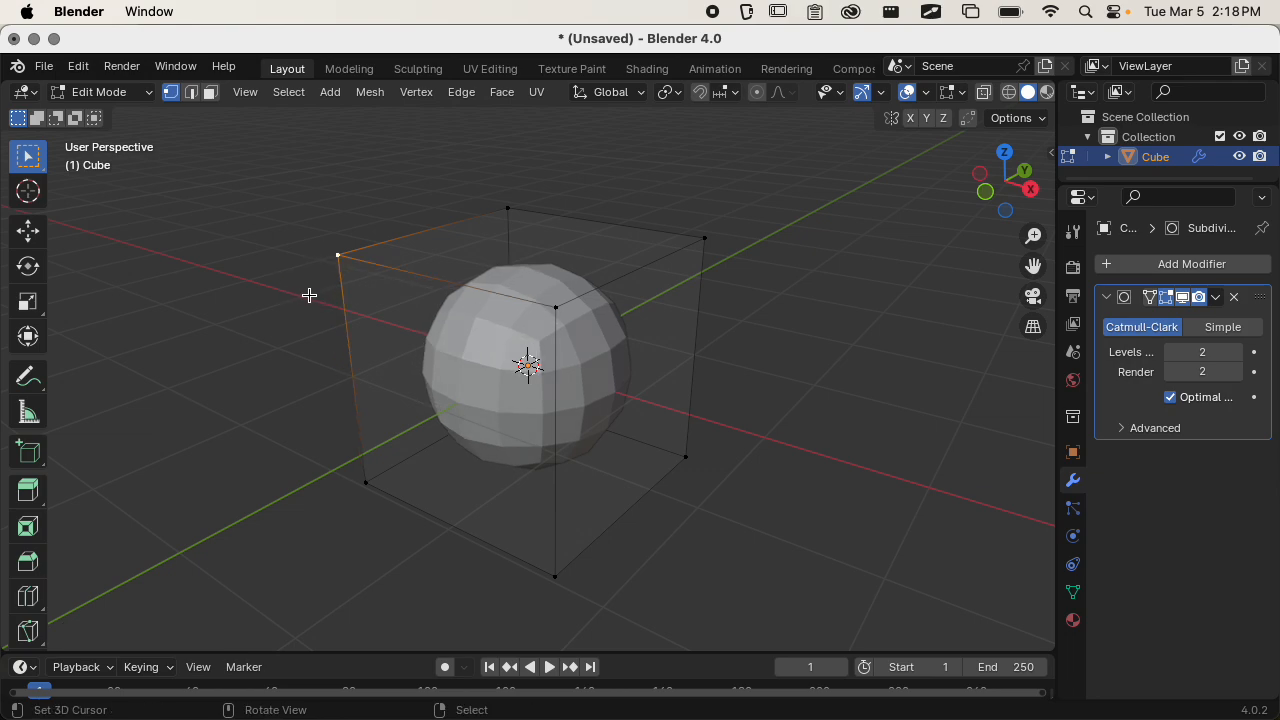
Try rotating the single selected corner vertex on its own.
{"action": "key", "text": "r"}
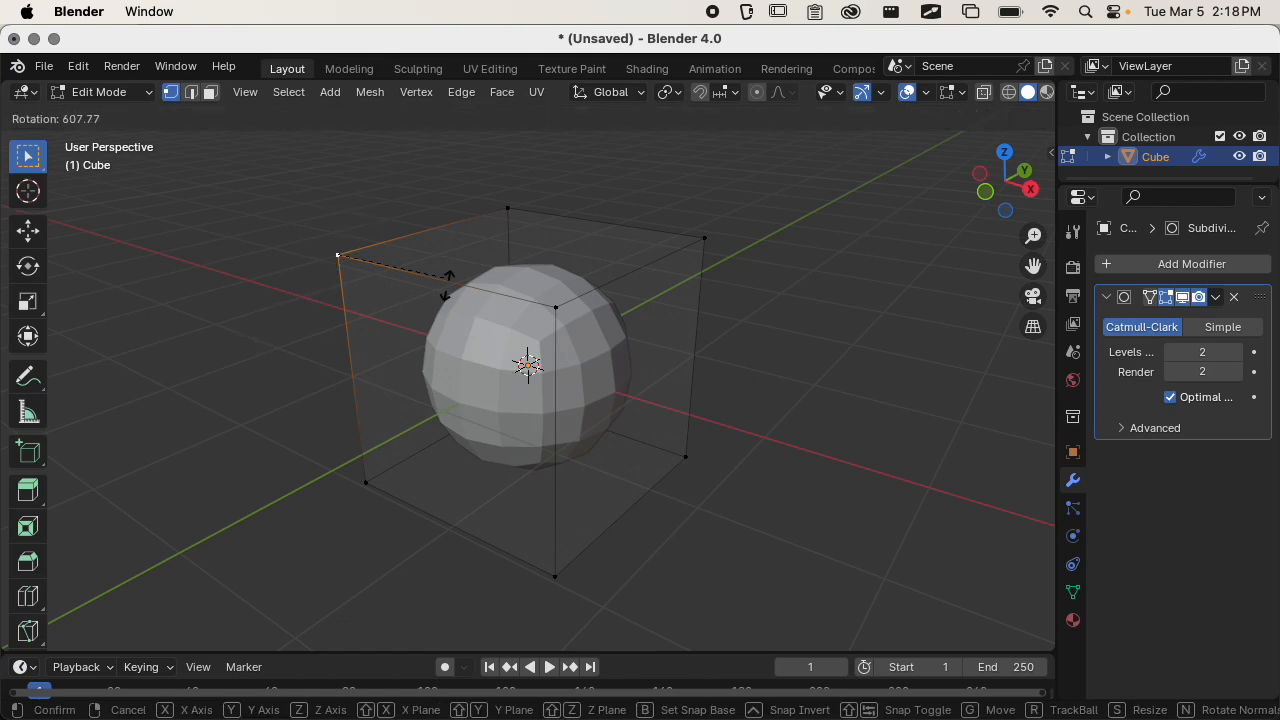
{"action": "left_click", "coordinate": [402, 224]}
{"action": "middle_click_drag", "start_coordinate": [402, 224], "coordinate": [600, 286]}
Add an adjacent upper corner vertex to the selection, try moving both vertices freely, and undo the move.
{"action": "left_click", "coordinate": [674, 306], "text": "shift"}
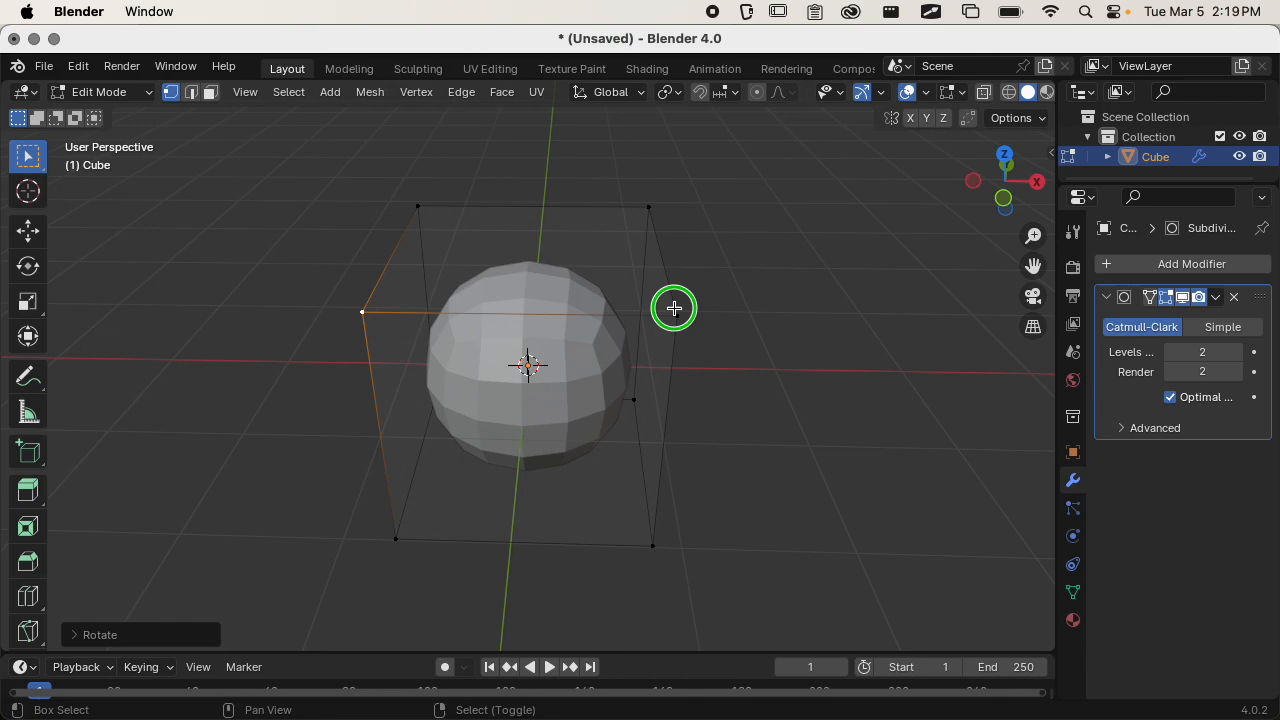
{"action": "middle_click_drag", "start_coordinate": [674, 306], "coordinate": [472, 280]}
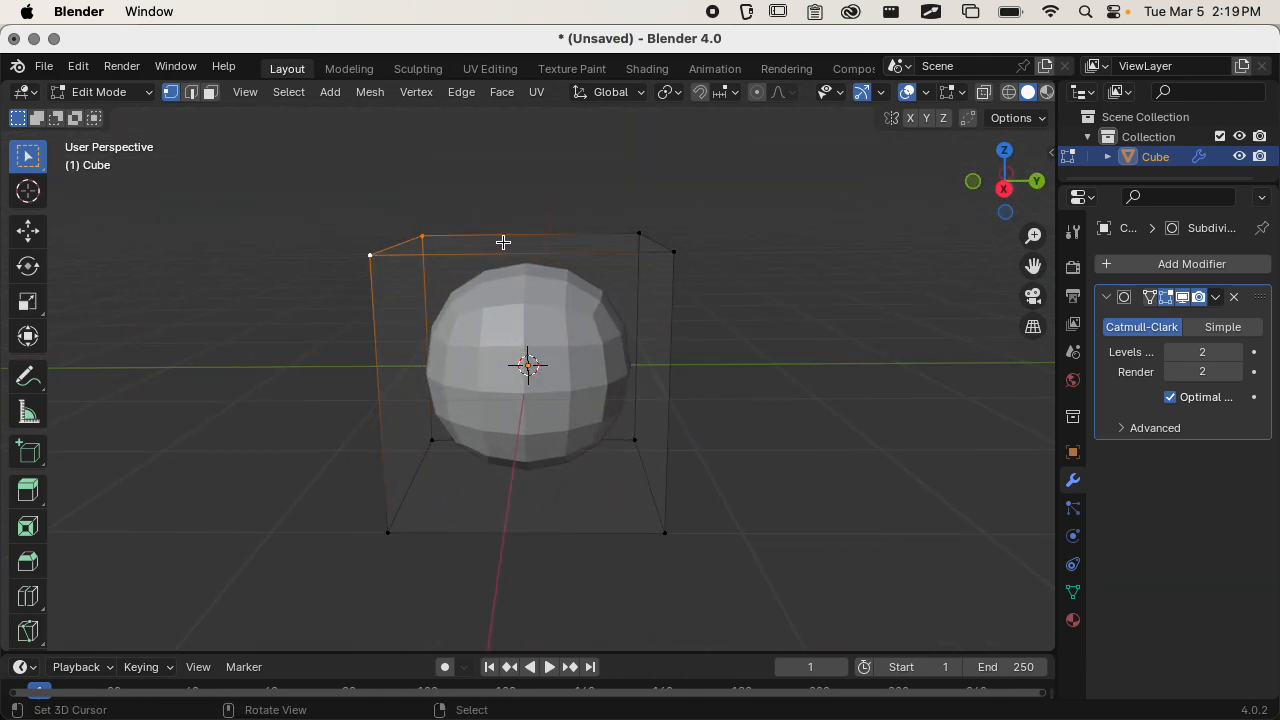
{"action": "key", "text": "g"}
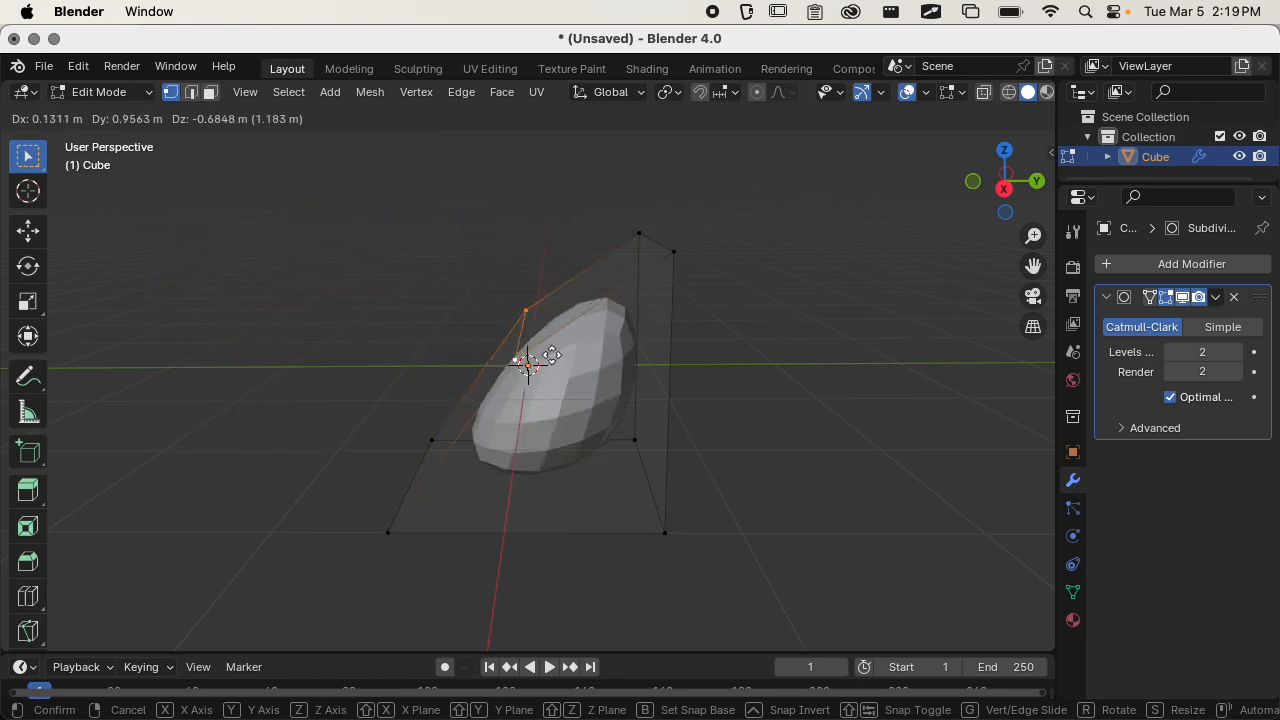
{"action": "left_click", "coordinate": [422, 240]}
{"action": "key", "text": "super+z"}
Try rotating the two selected upper vertices freely from a side view and from above, and cancel the rotation.
{"action": "key", "text": "r"}
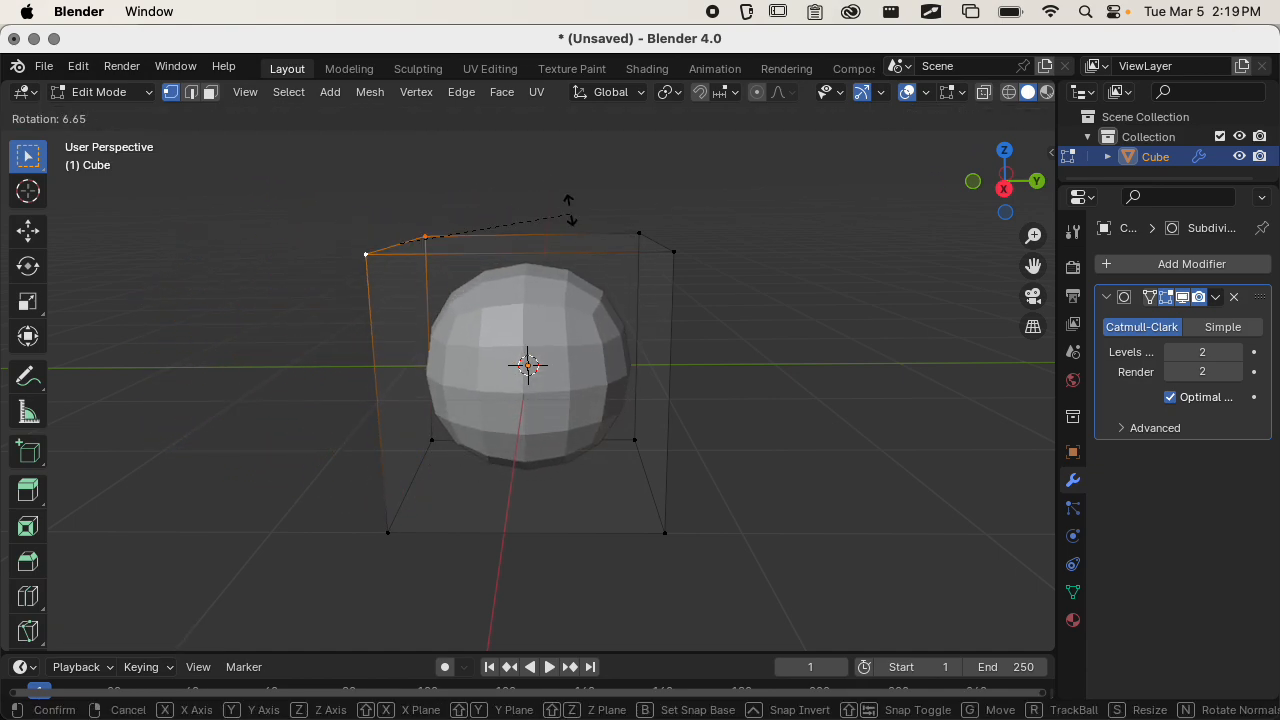
{"action": "left_click", "coordinate": [520, 243]}
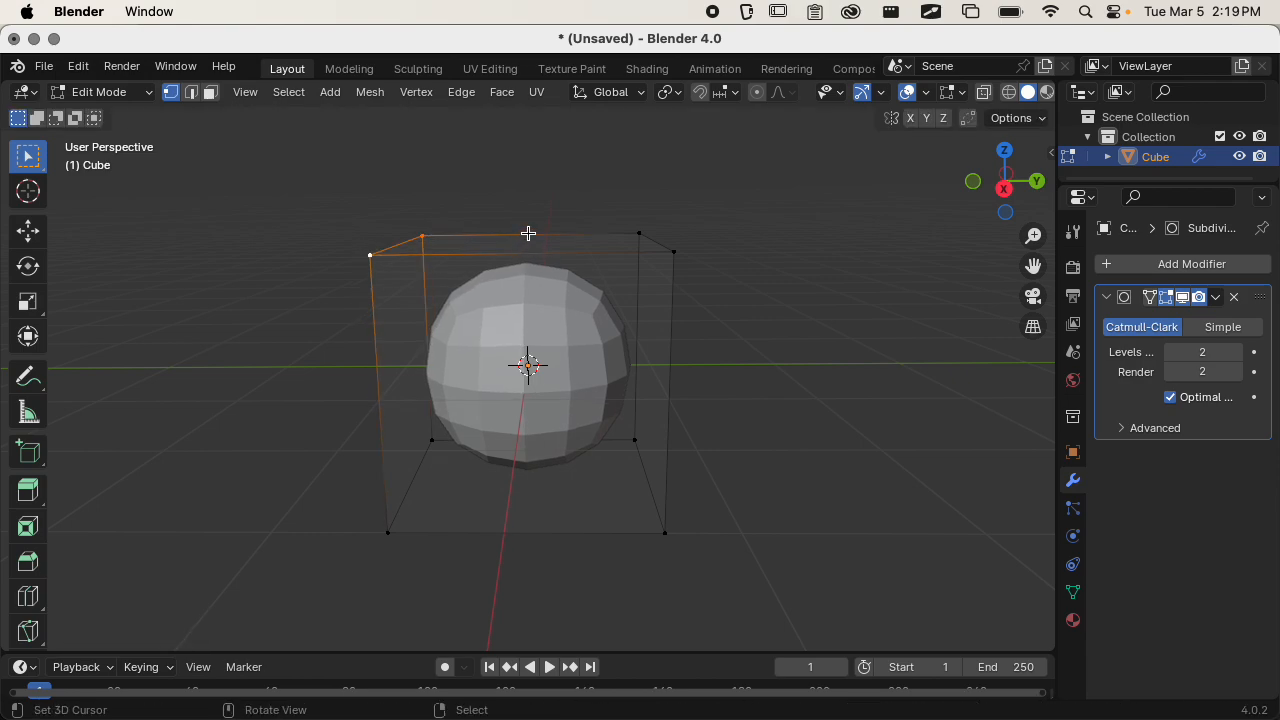
{"action": "middle_click_drag", "start_coordinate": [526, 231], "coordinate": [720, 370]}
{"action": "key", "text": "r"}
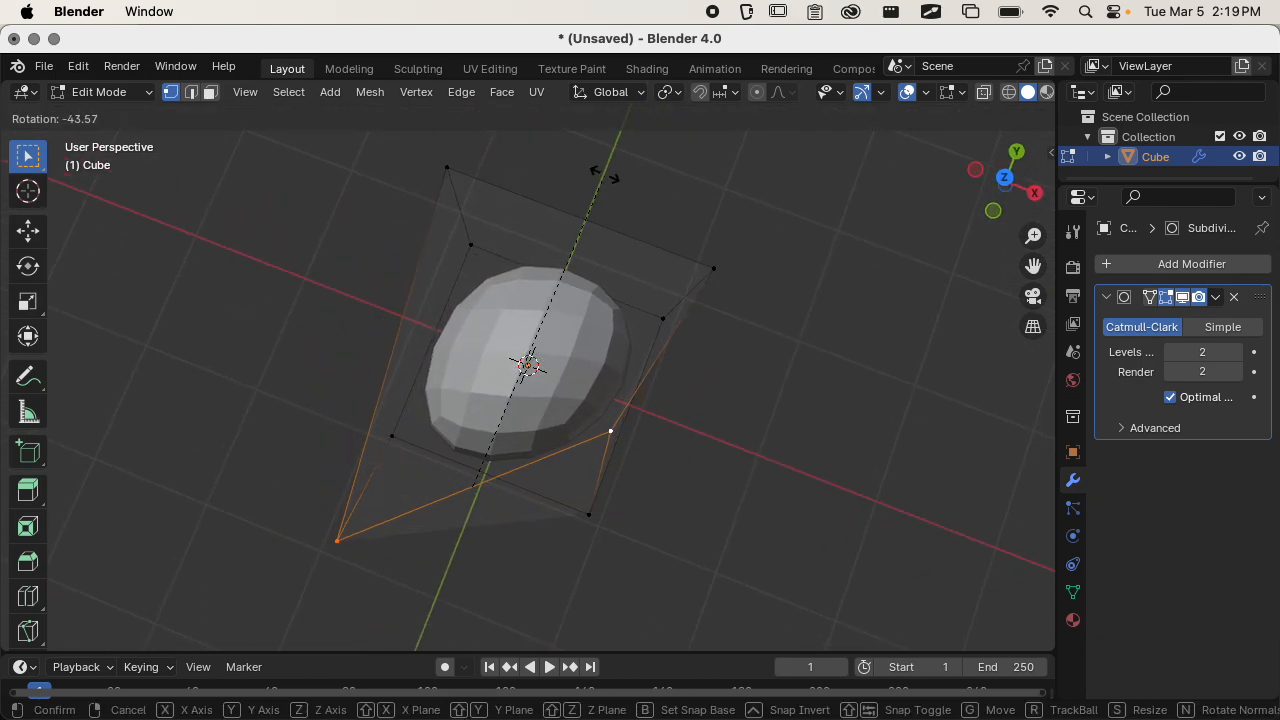
{"action": "key", "text": "Escape"}
Try rotating the two selected vertices about the global X axis and the global Y axis, and undo the rotation.
{"action": "middle_click_drag", "start_coordinate": [574, 423], "coordinate": [575, 327]}
{"action": "key", "text": "r"}
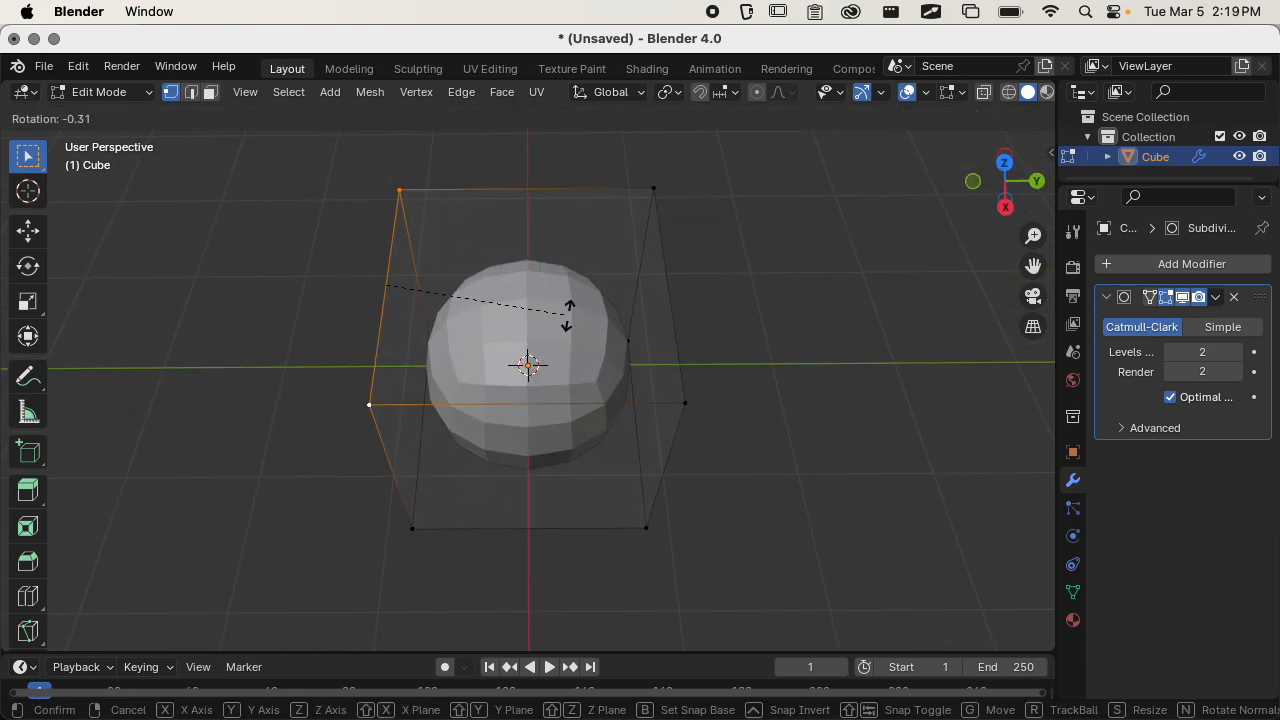
{"action": "key", "text": "x"}
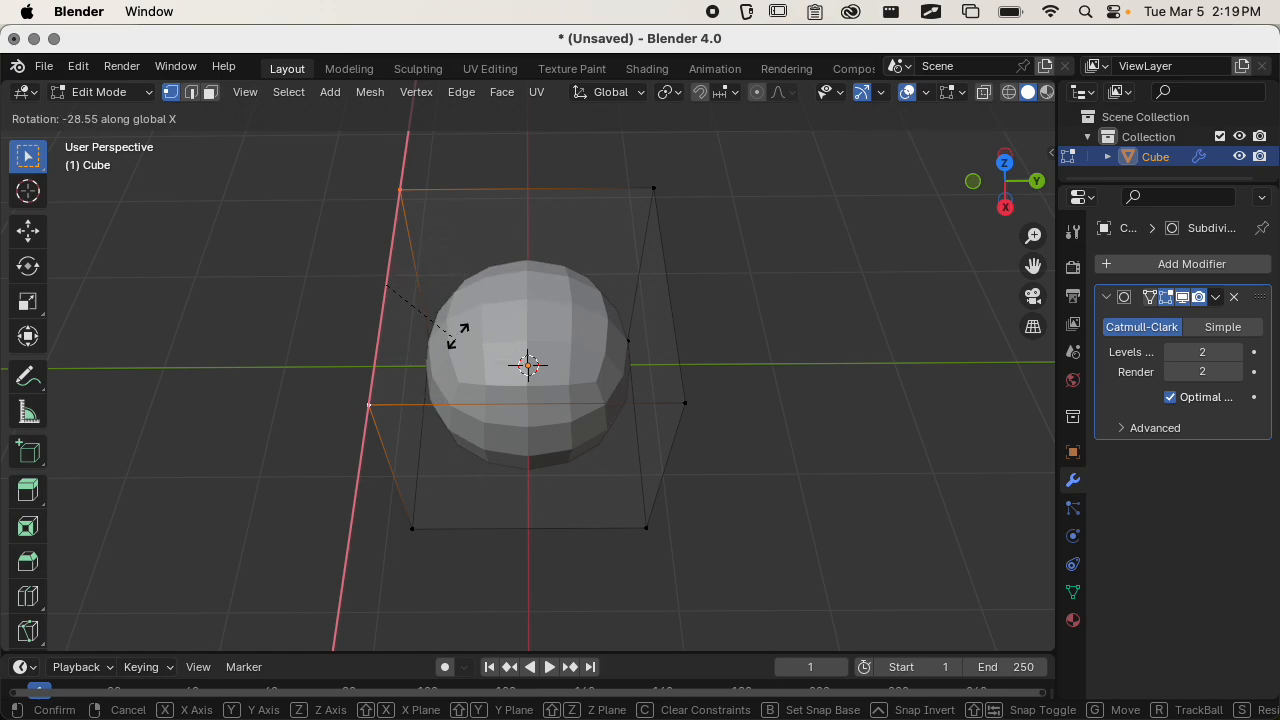
{"action": "key", "text": "y"}
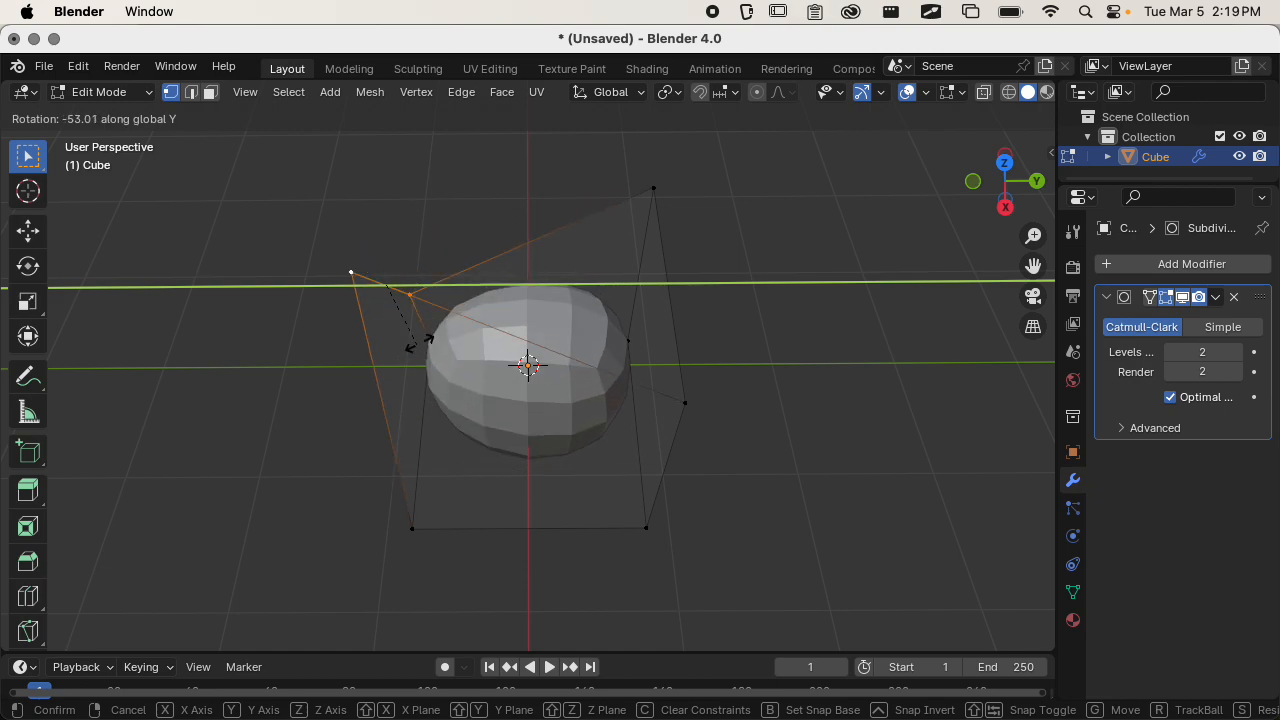
{"action": "left_click", "coordinate": [436, 280]}
{"action": "key", "text": "super+z"}
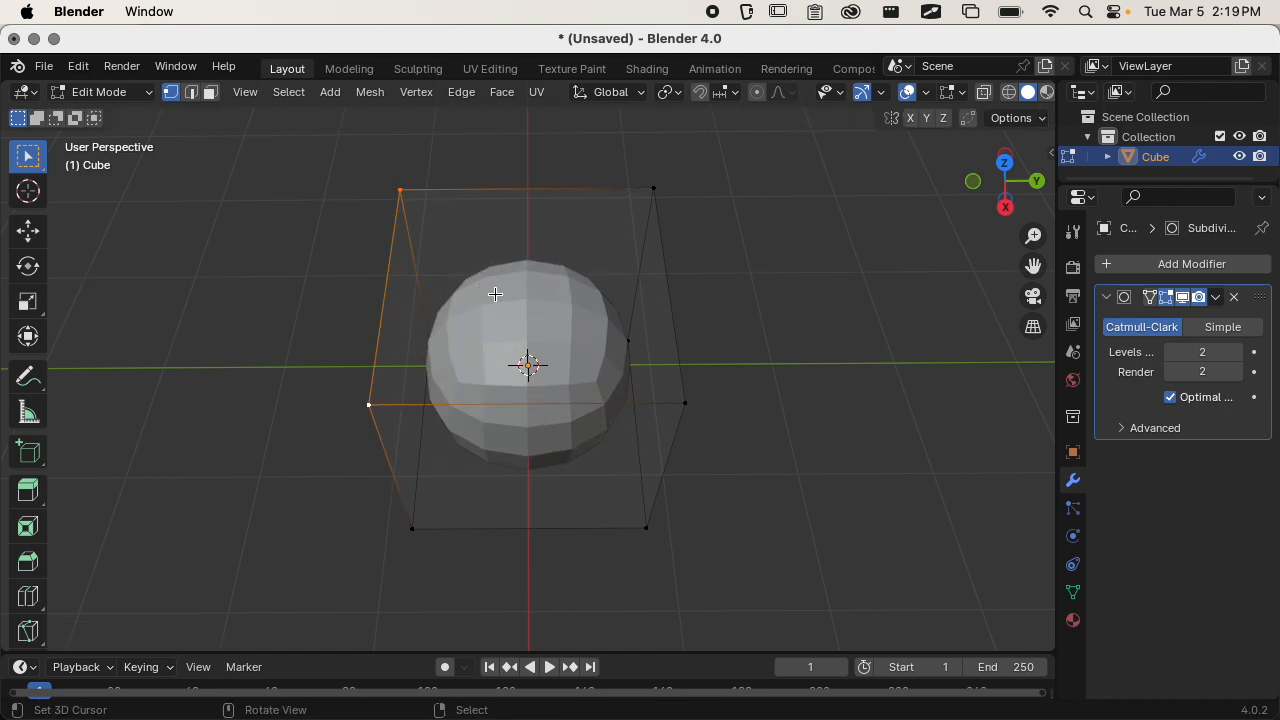
Select all of the cube's vertices and clear the selection again.
{"action": "middle_click_drag", "start_coordinate": [514, 289], "coordinate": [640, 269]}
{"action": "scroll", "coordinate": [640, 275], "scroll_direction": "up", "scroll_amount": 3}
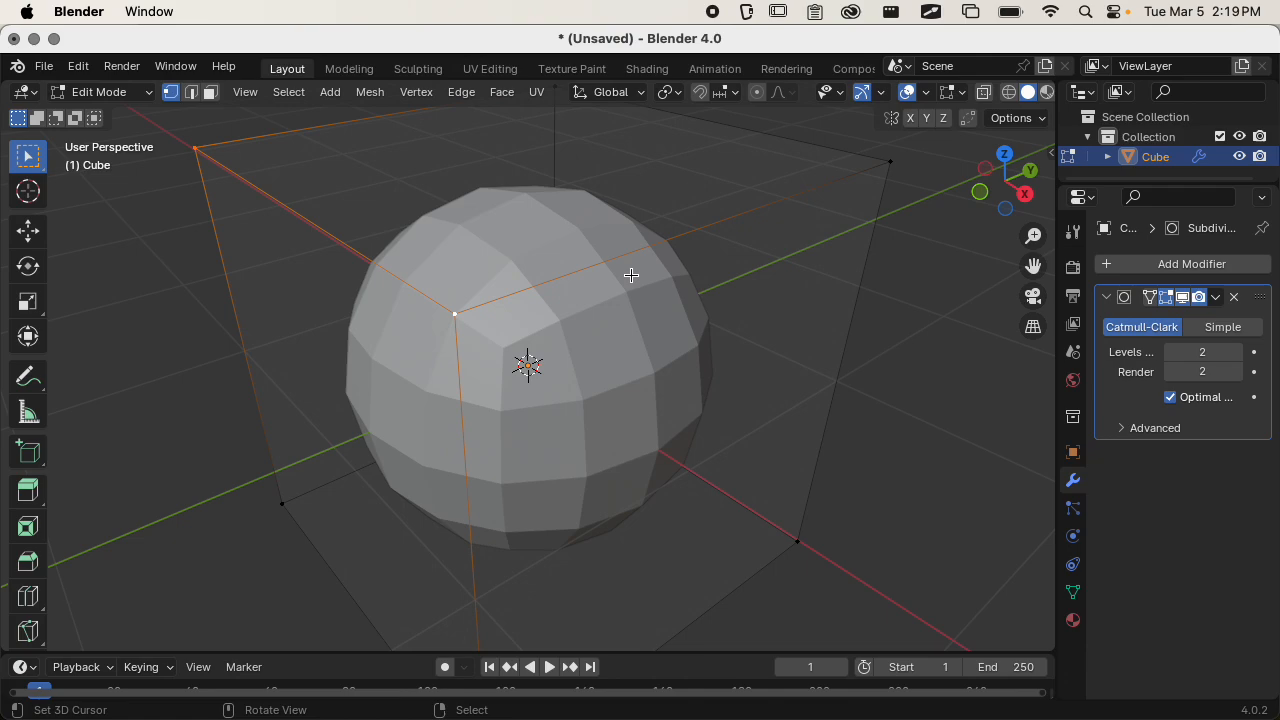
{"action": "scroll", "coordinate": [680, 278], "scroll_direction": "down", "scroll_amount": 3}
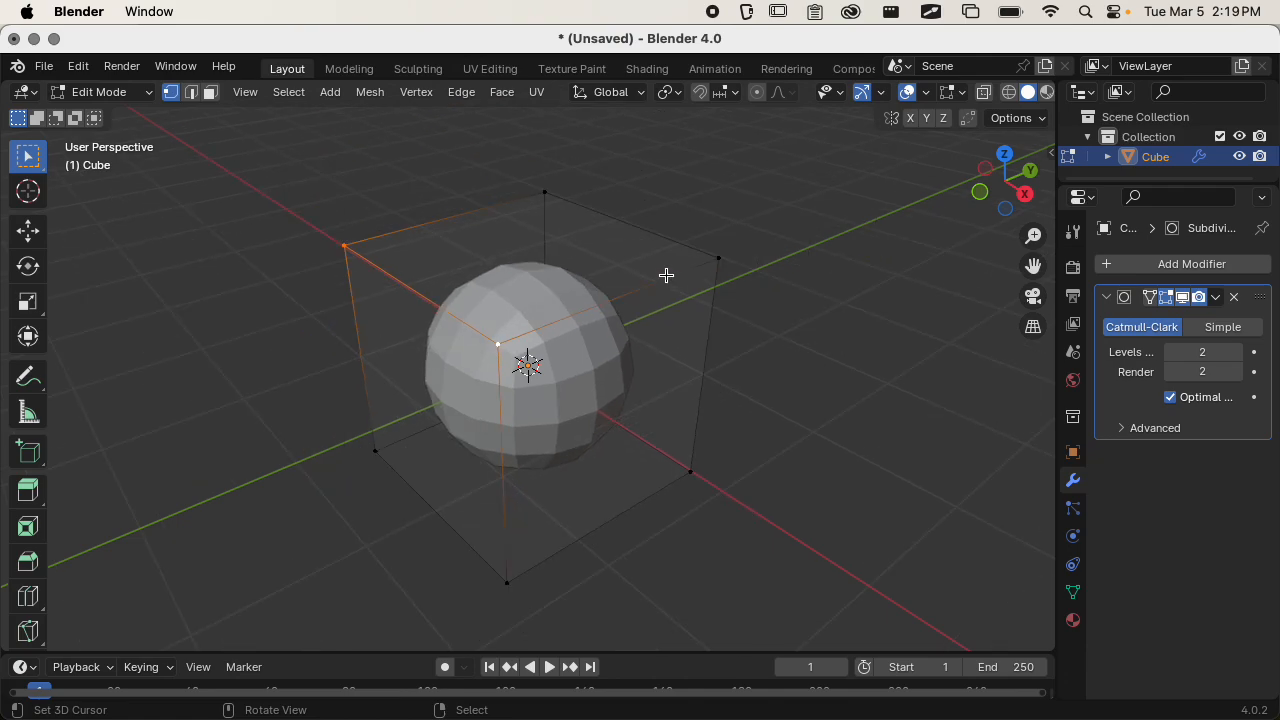
{"action": "key", "text": "a"}
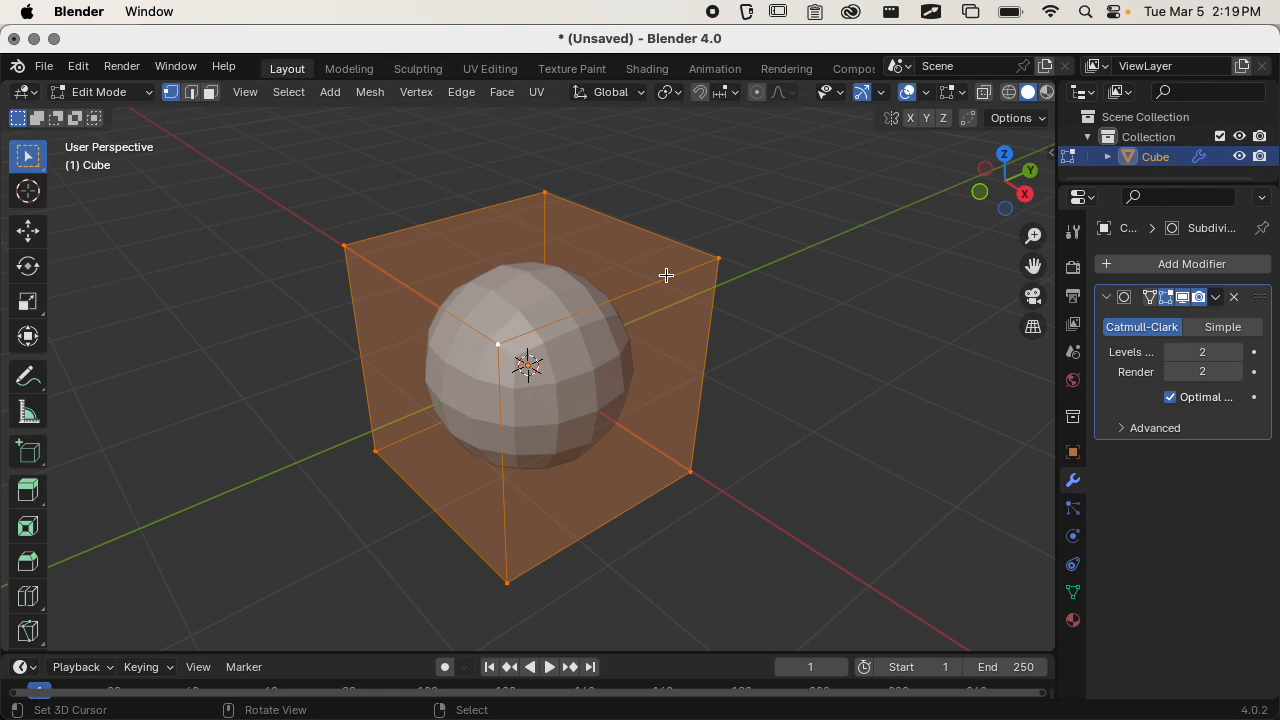
{"action": "scroll", "coordinate": [596, 312], "scroll_direction": "down", "scroll_amount": 4}
{"action": "scroll", "coordinate": [622, 319], "scroll_direction": "up", "scroll_amount": 2}
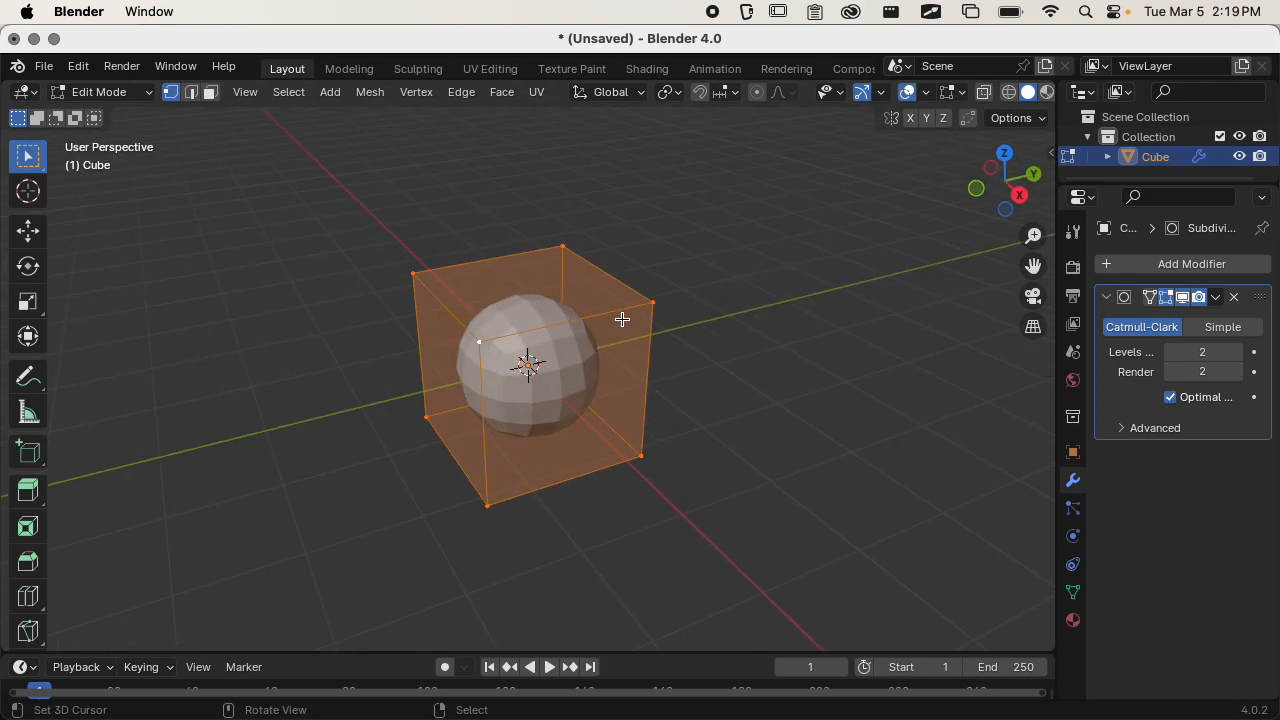
{"action": "key", "text": "alt+a"}
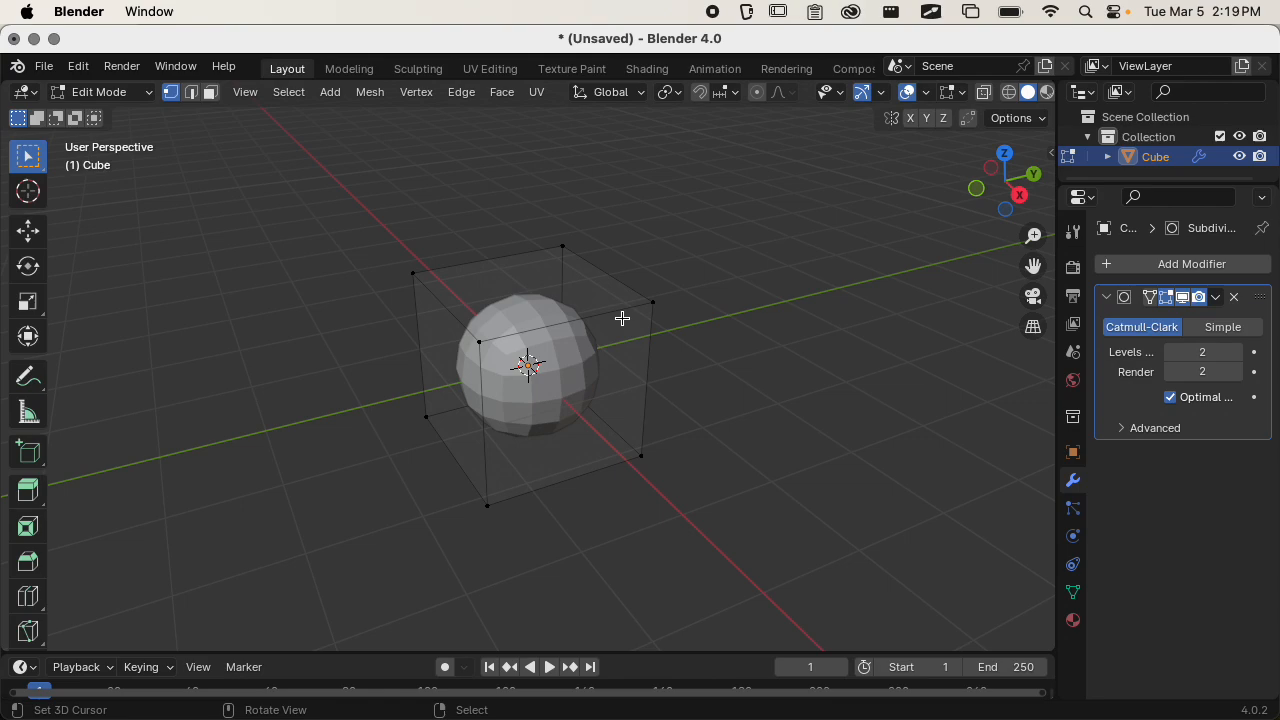
Toggle X-Ray display on, off and on again to compare how the cube's hidden edges and vertices are shown.
{"action": "left_click", "coordinate": [988, 95]}
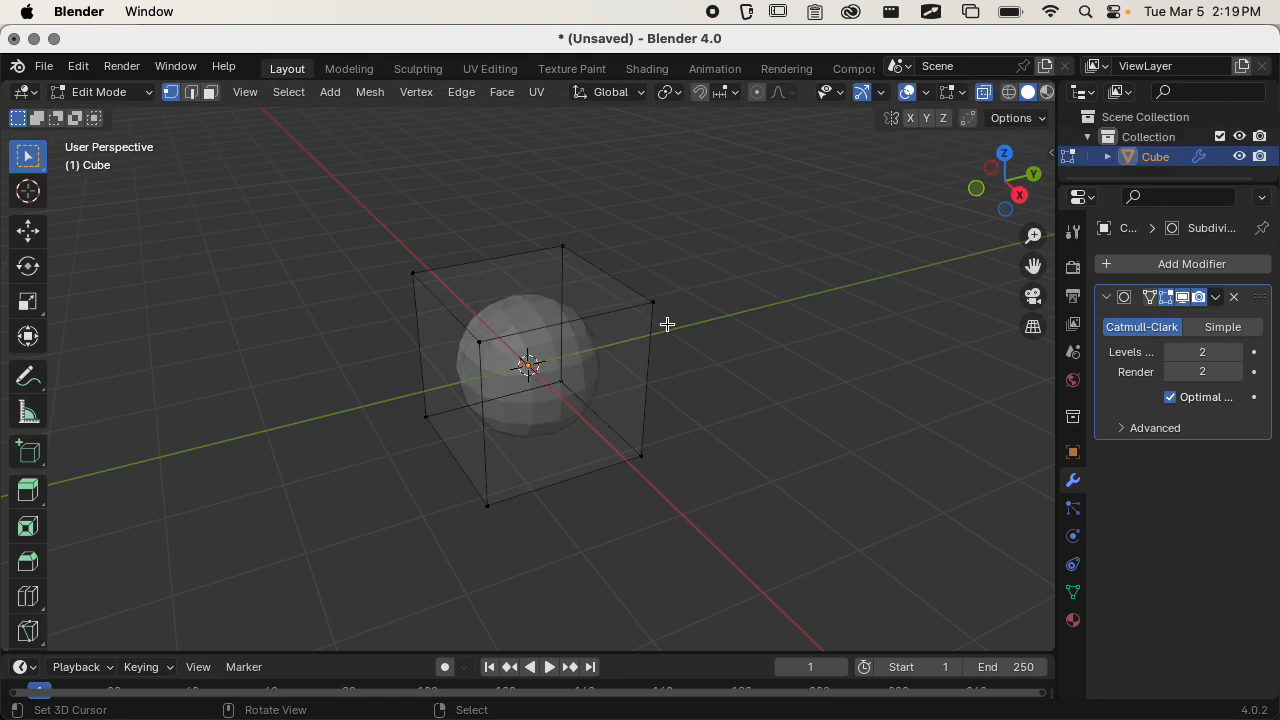
{"action": "scroll", "coordinate": [622, 380], "scroll_direction": "up", "scroll_amount": 3}
{"action": "middle_click_drag", "start_coordinate": [622, 380], "coordinate": [720, 300]}
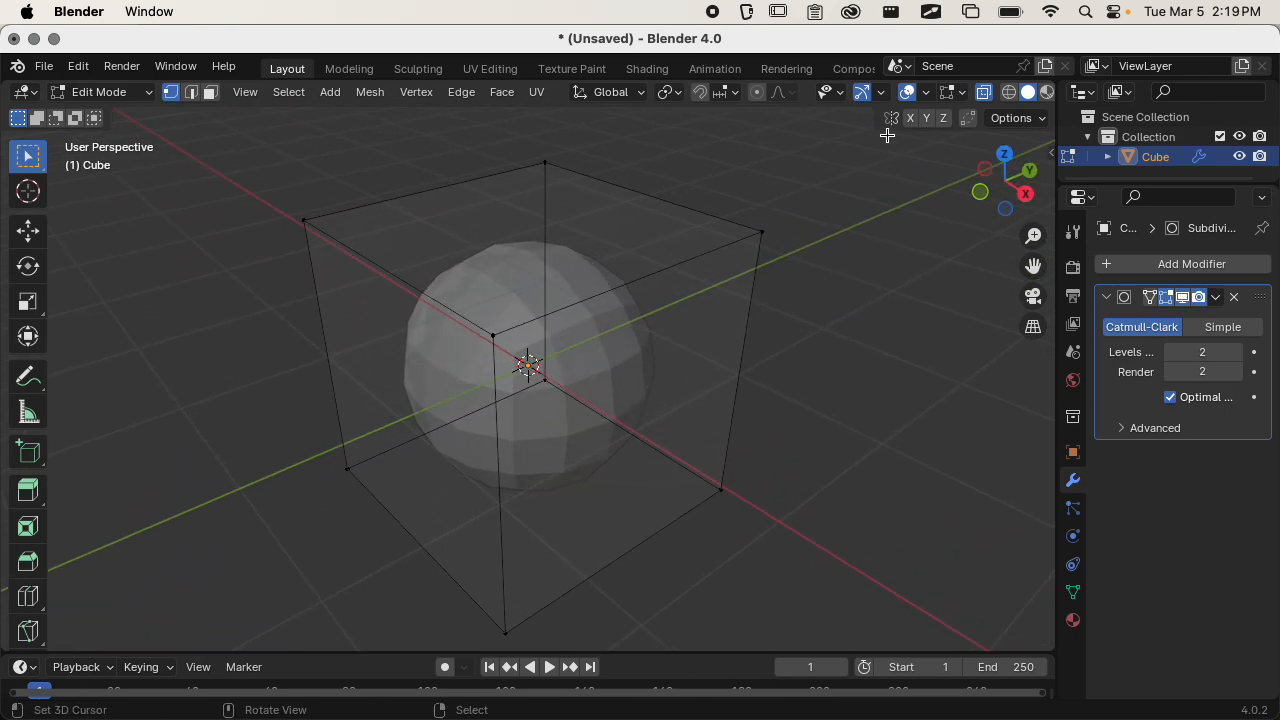
{"action": "left_click", "coordinate": [989, 94]}
{"action": "left_click", "coordinate": [989, 94]}
Select the hidden lower rear corner vertex through the mesh, turn X-Ray off, and deselect the vertex.
{"action": "middle_click_drag", "start_coordinate": [750, 374], "coordinate": [723, 357]}
{"action": "left_click", "coordinate": [557, 420]}
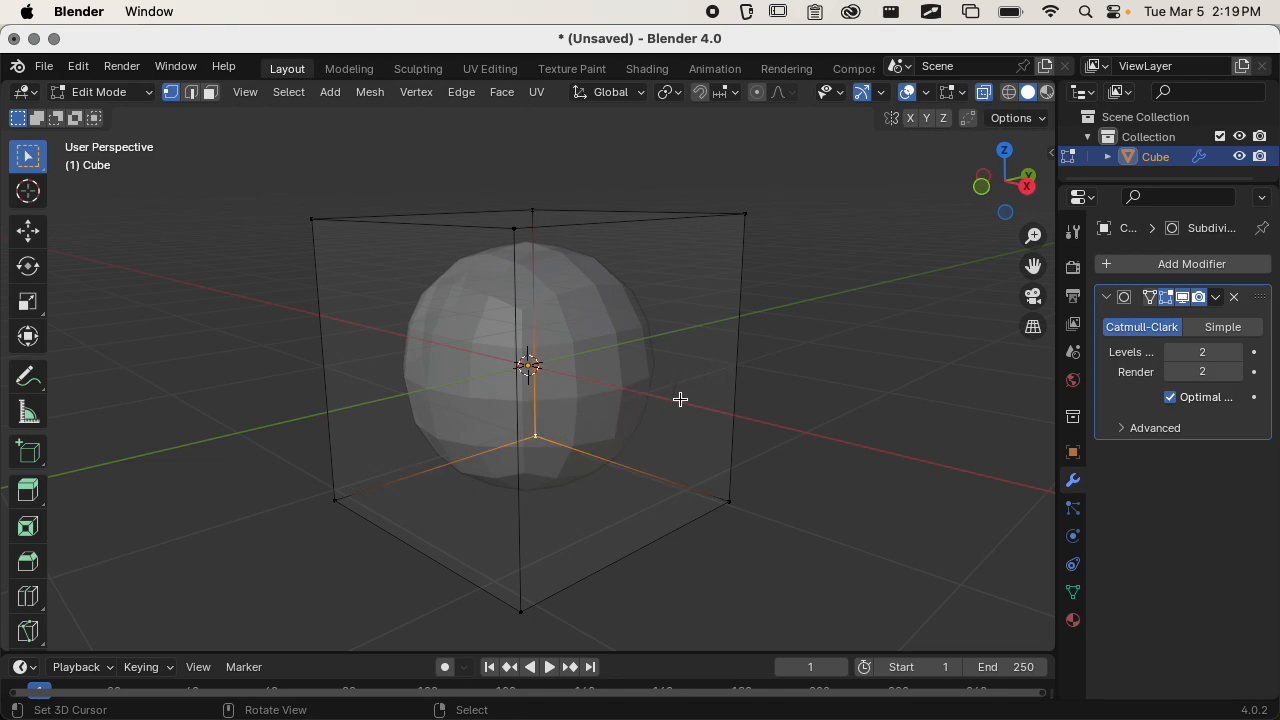
{"action": "left_click", "coordinate": [984, 93]}
{"action": "middle_click_drag", "start_coordinate": [655, 385], "coordinate": [385, 414]}
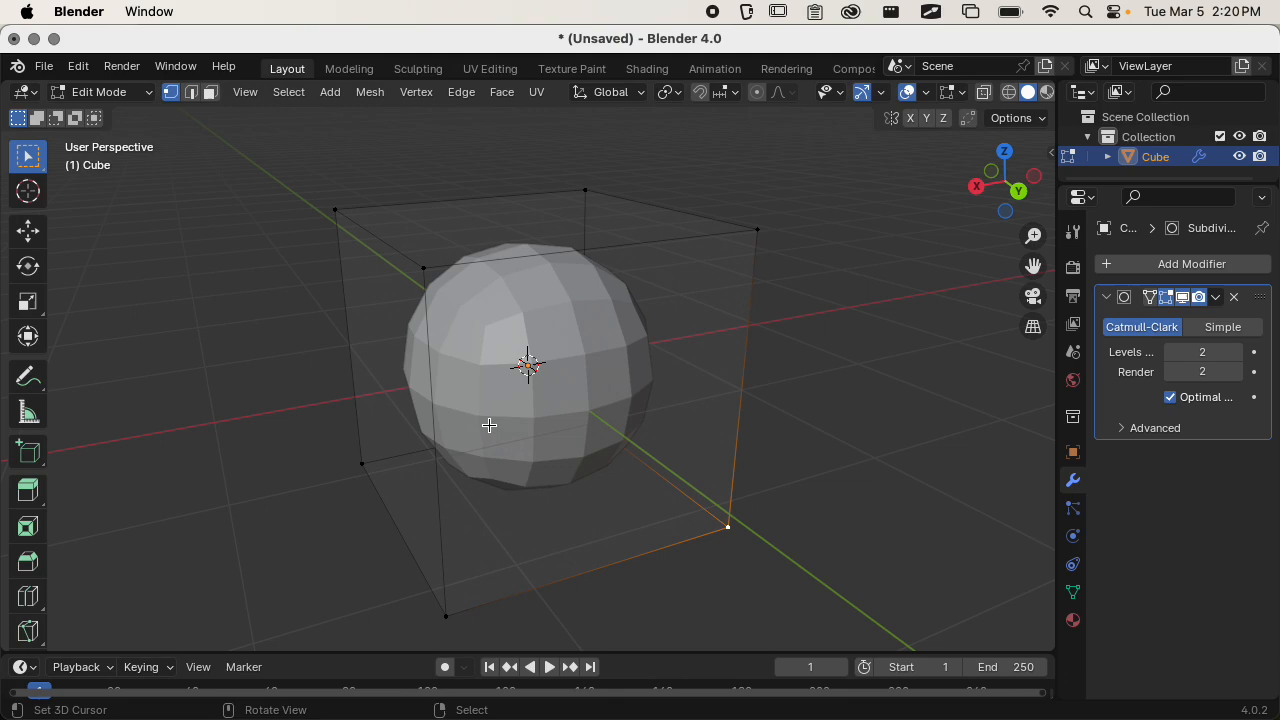
{"action": "left_click", "coordinate": [642, 361]}
Select all of the cube's vertices and subdivide the whole base mesh once.
{"action": "scroll", "coordinate": [615, 365], "scroll_direction": "down", "scroll_amount": 3}
{"action": "middle_click_drag", "start_coordinate": [615, 365], "coordinate": [652, 389]}
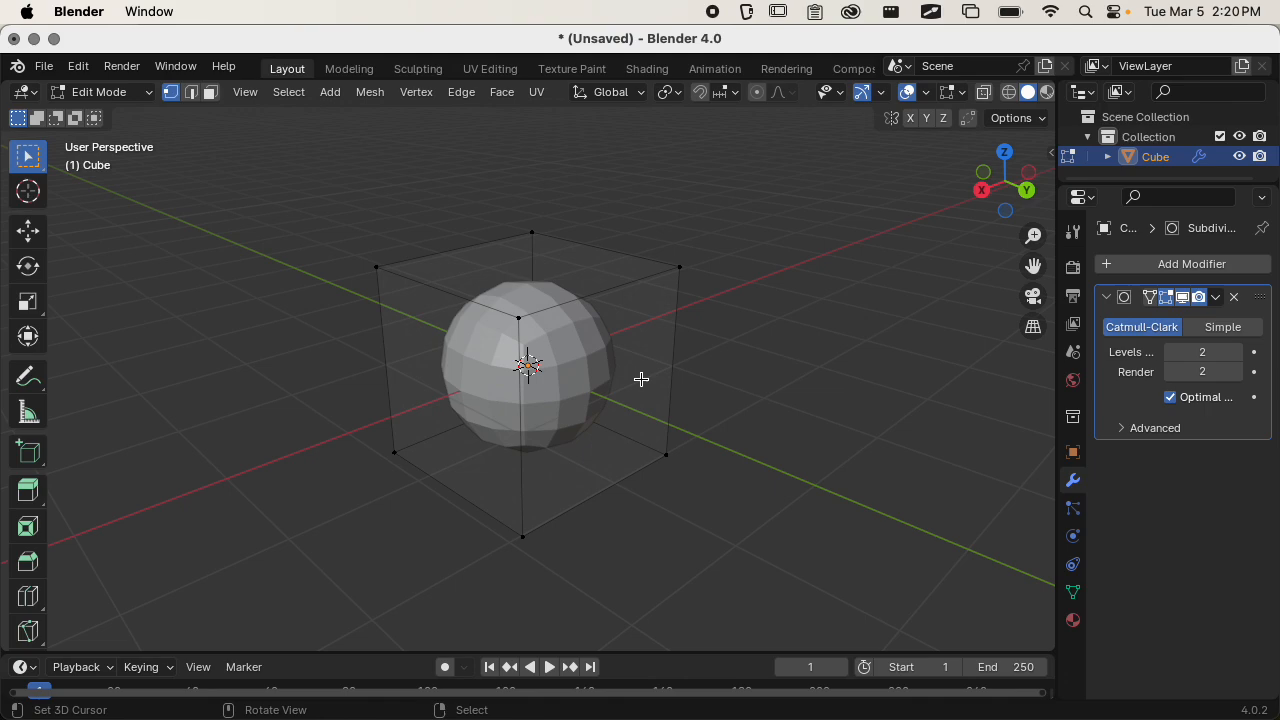
{"action": "key", "text": "a"}
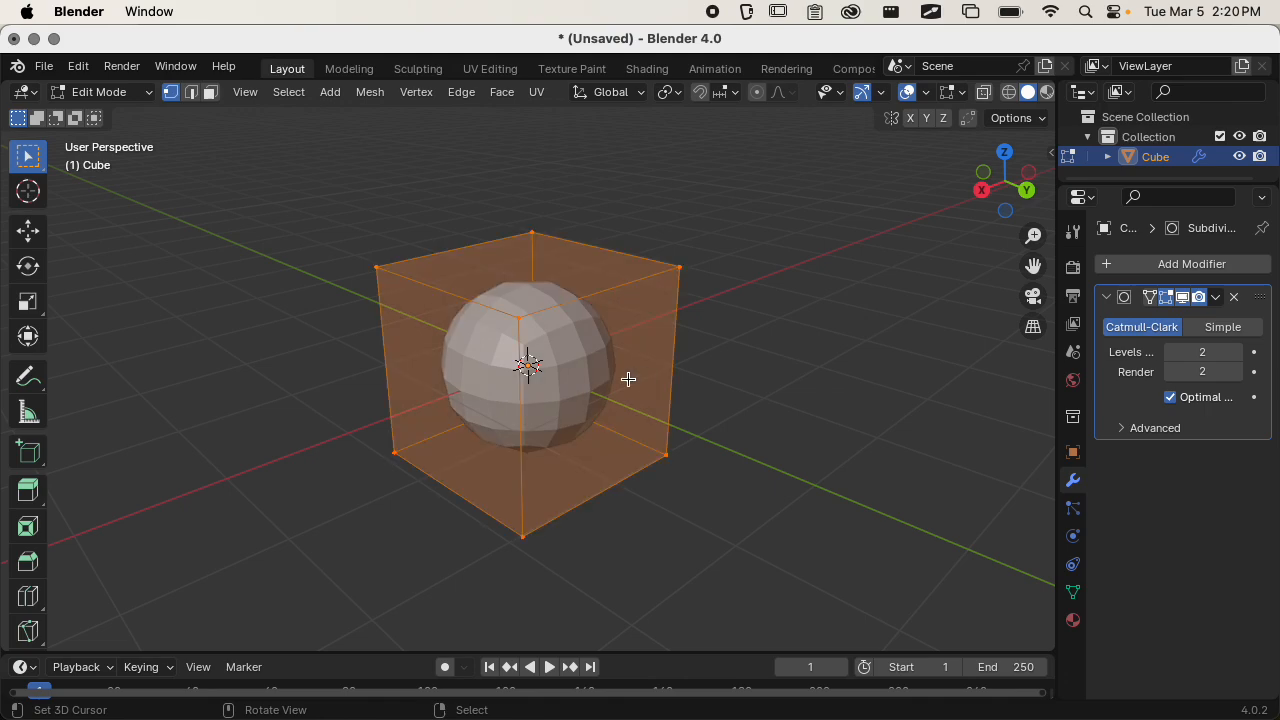
{"action": "right_click", "coordinate": [628, 380]}
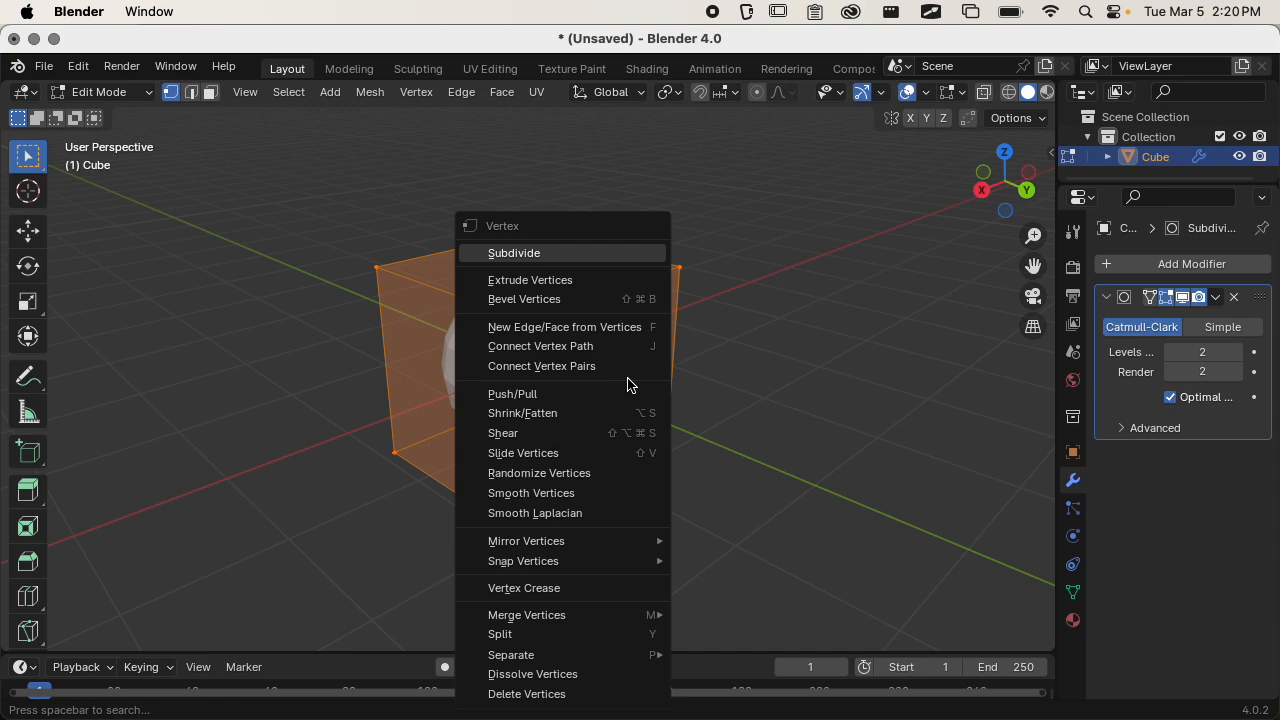
{"action": "left_click", "coordinate": [531, 254]}
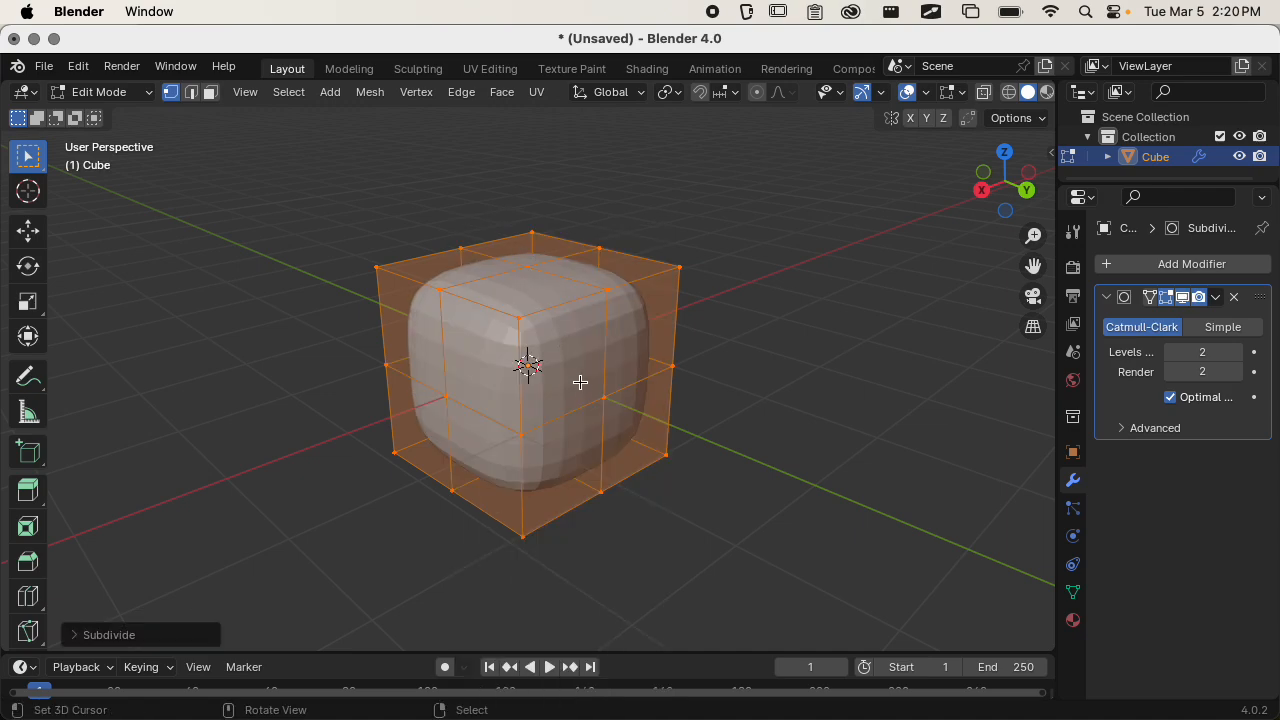
Examine the once-subdivided cube from several sides, comparing it in Edit Mode and Object Mode.
{"action": "middle_click_drag", "start_coordinate": [625, 416], "coordinate": [540, 410]}
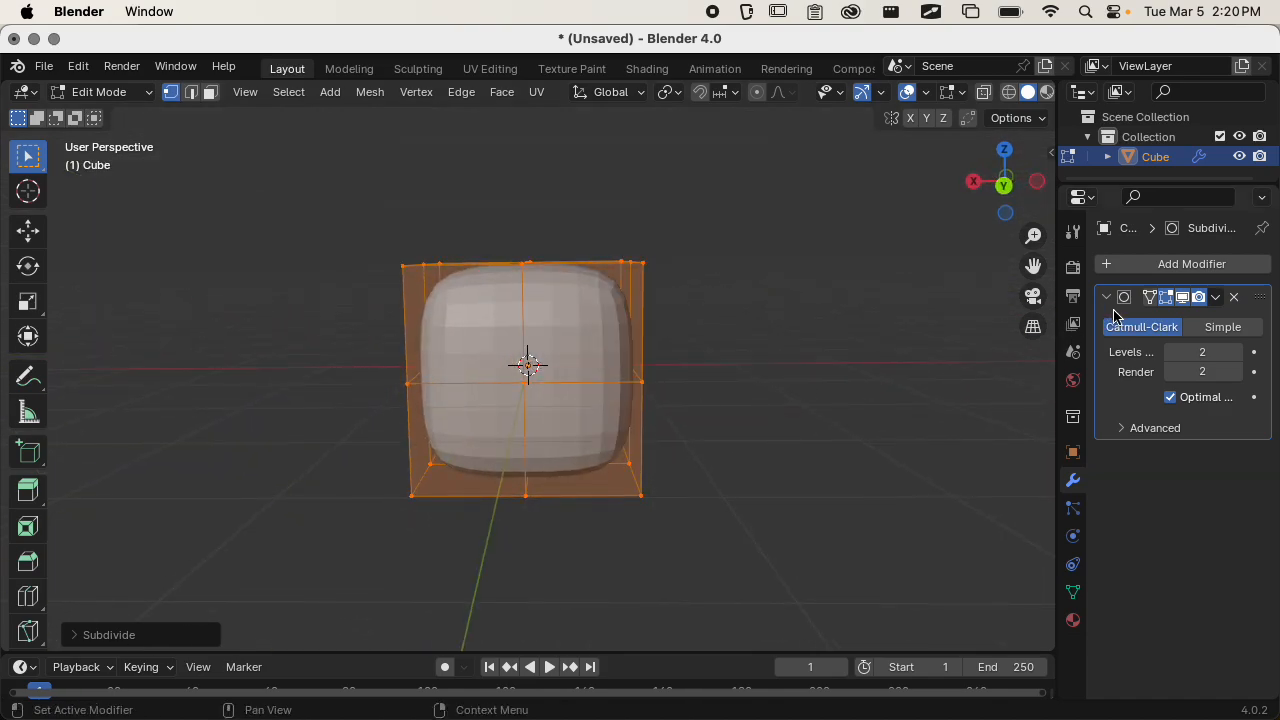
{"action": "middle_click_drag", "start_coordinate": [815, 382], "coordinate": [770, 440]}
{"action": "key", "text": "Tab"}
{"action": "key", "text": "Tab"}
{"action": "middle_click_drag", "start_coordinate": [714, 400], "coordinate": [778, 384]}
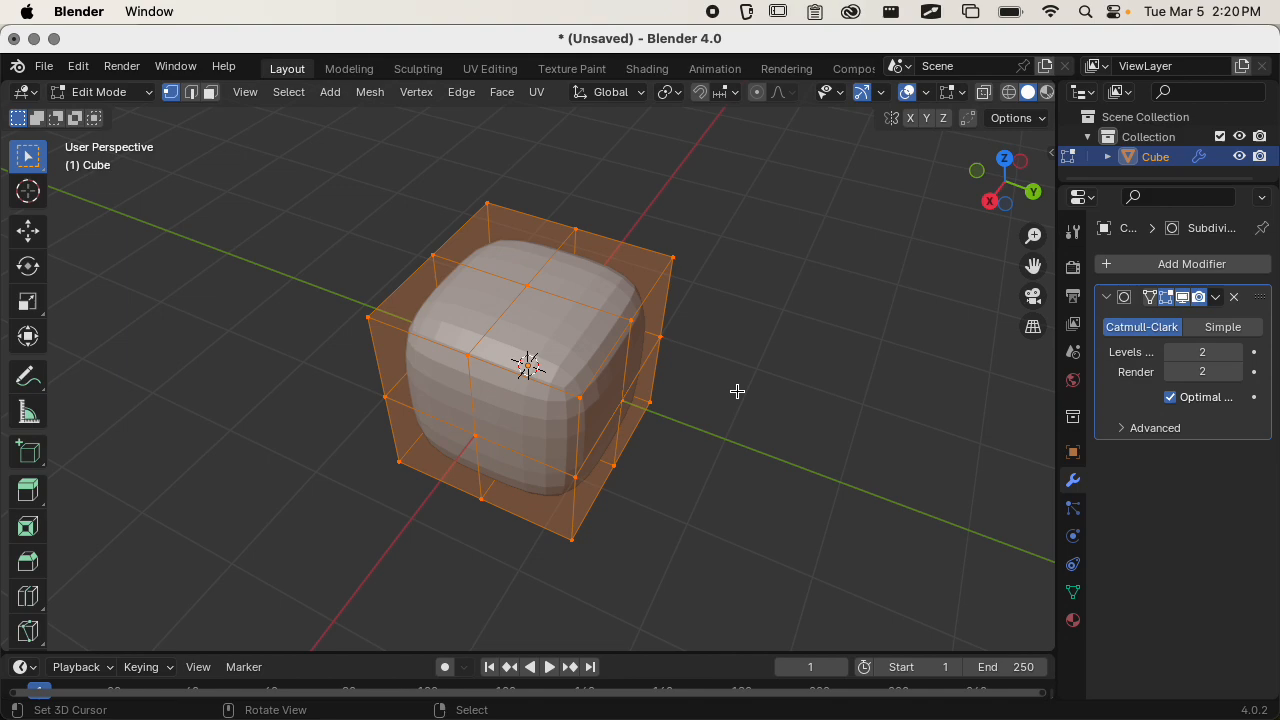
{"action": "scroll", "coordinate": [760, 340], "scroll_direction": "up", "scroll_amount": 2}
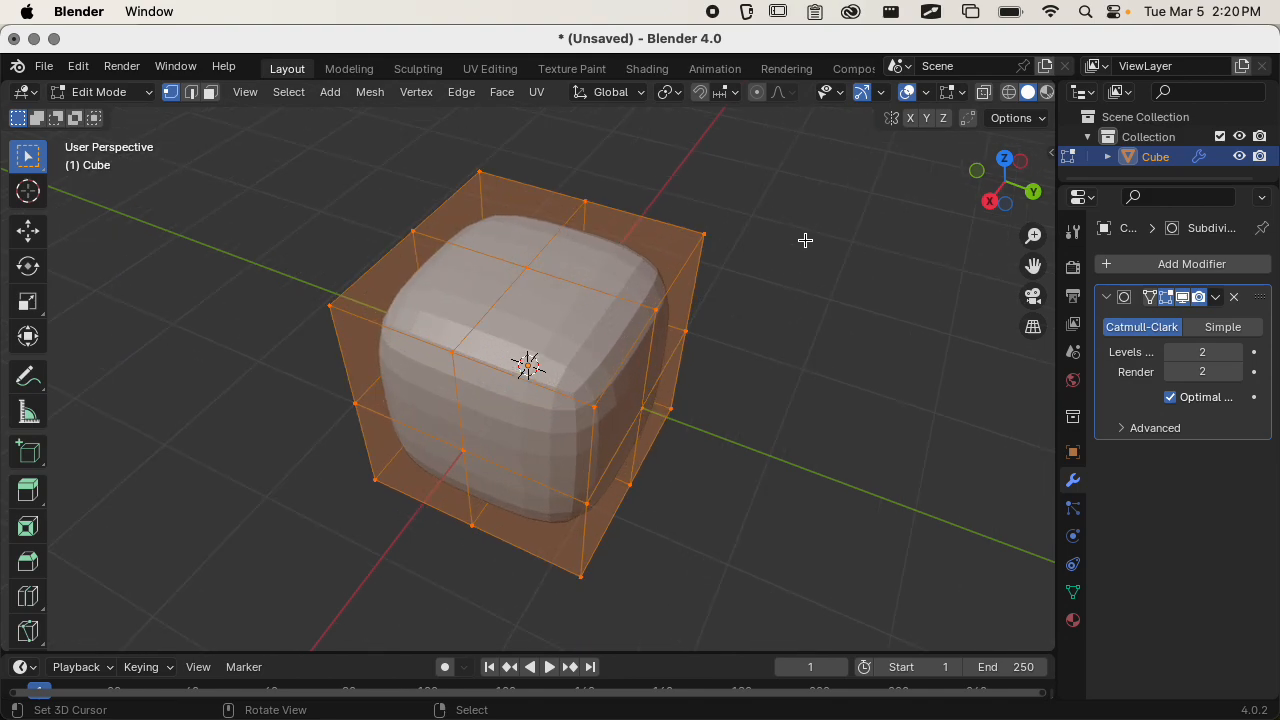
{"action": "scroll", "coordinate": [687, 306], "scroll_direction": "down", "scroll_amount": 3}
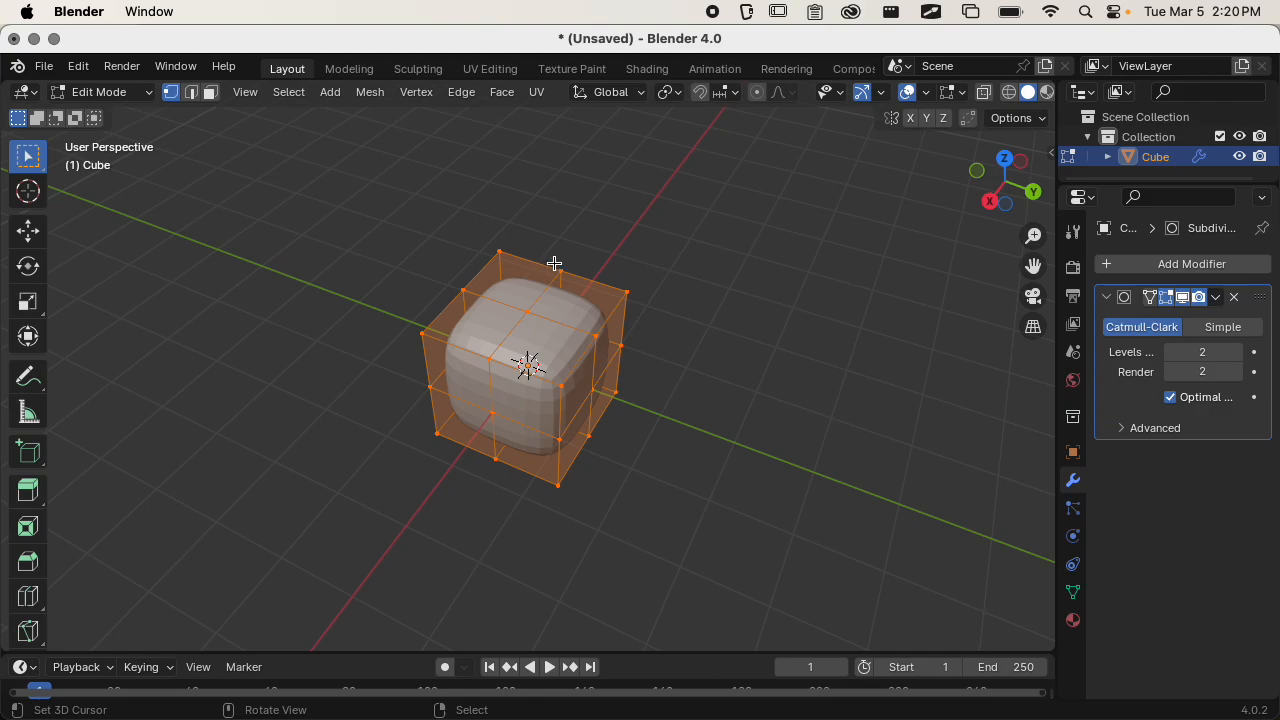
Select the eight outer vertices of the base mesh's top face, leaving out its centre vertex.
{"action": "left_click", "coordinate": [1004, 159]}
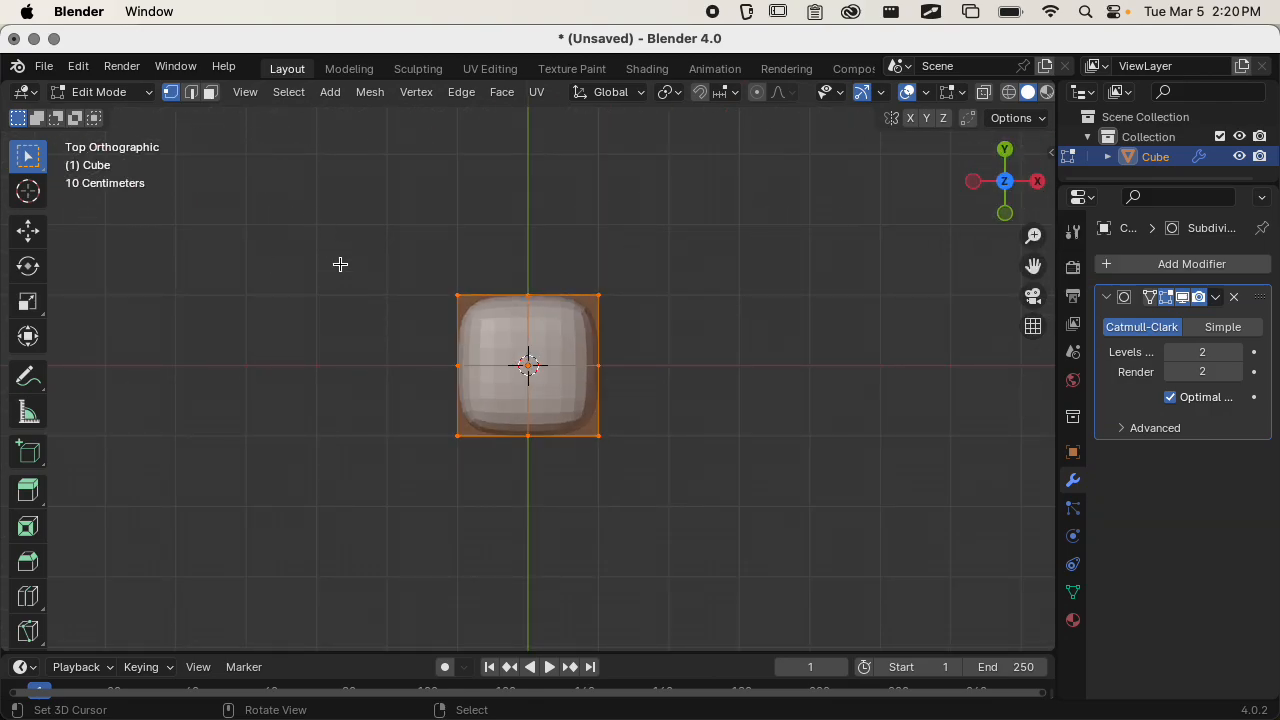
{"action": "scroll", "coordinate": [593, 260], "scroll_direction": "up", "scroll_amount": 3}
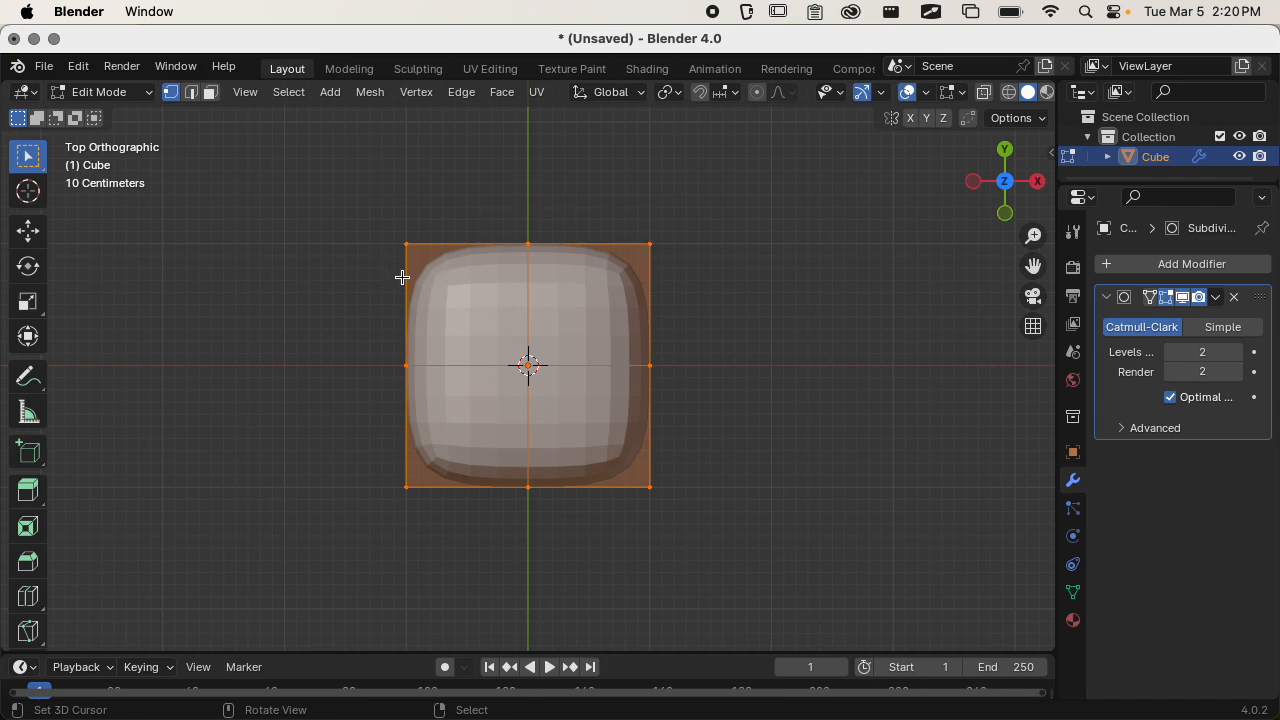
{"action": "left_click", "coordinate": [420, 246]}
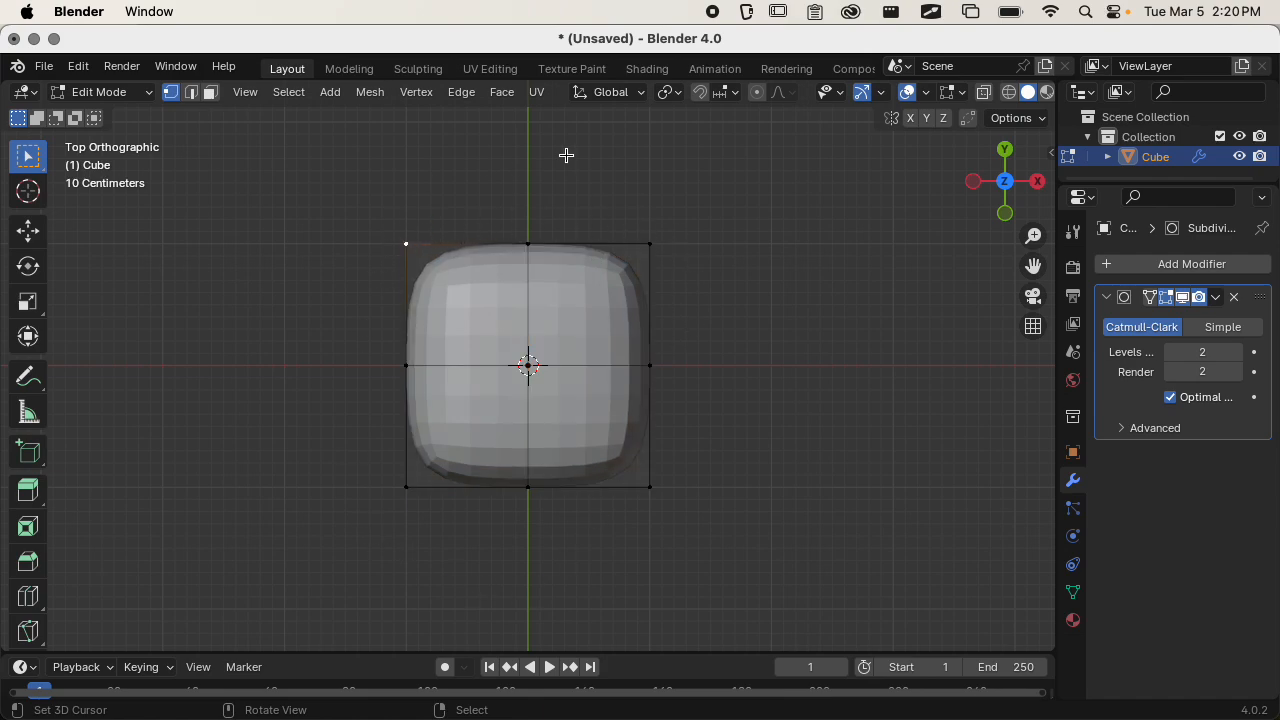
{"action": "left_click", "coordinate": [528, 244], "text": "shift"}
{"action": "left_click", "coordinate": [650, 244], "text": "shift"}
{"action": "left_click", "coordinate": [652, 367], "text": "shift"}
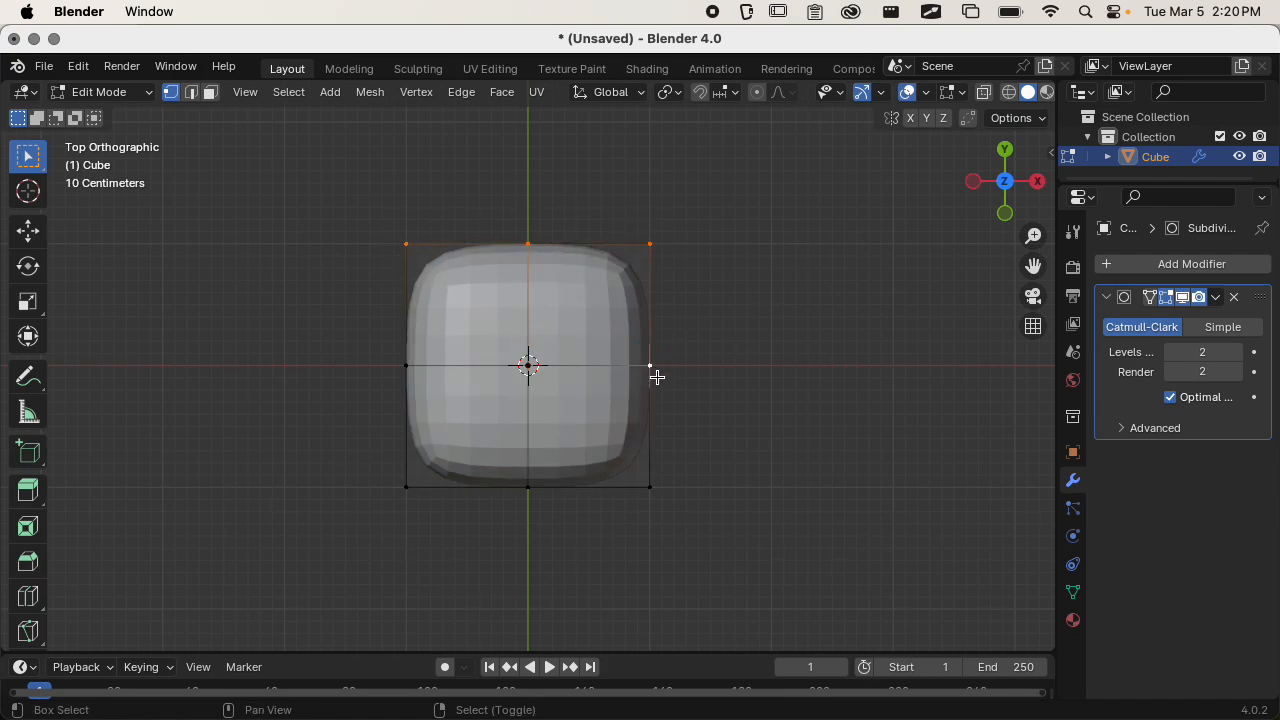
{"action": "left_click", "coordinate": [548, 491], "text": "shift"}
{"action": "middle_click_drag", "start_coordinate": [409, 366], "coordinate": [576, 404]}
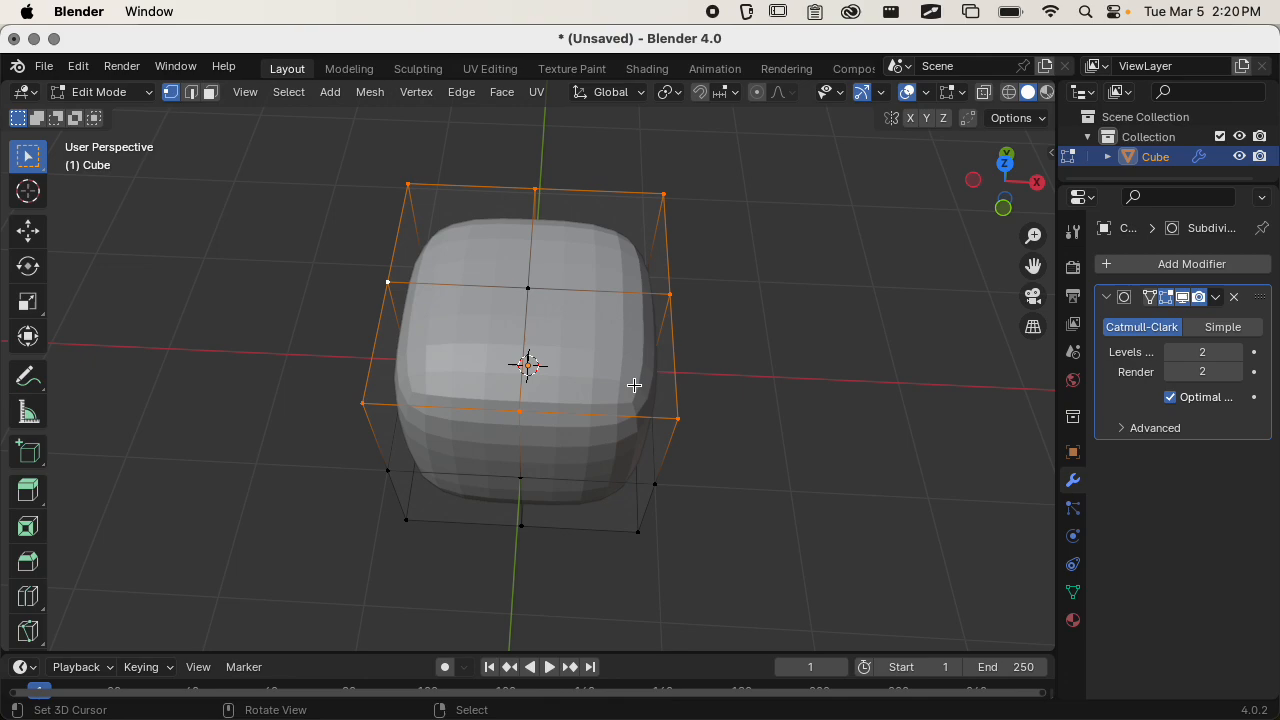
{"action": "left_click", "coordinate": [1005, 160]}
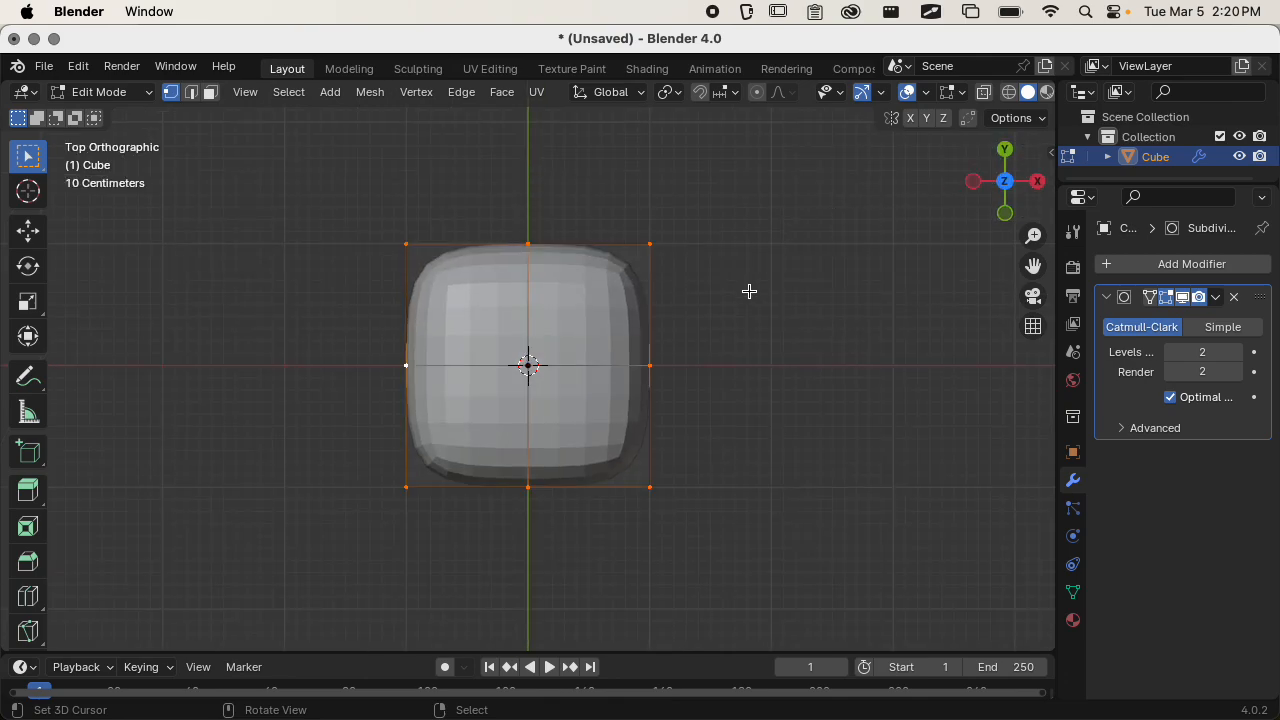
Try scaling the eight top rim vertices up uniformly from the top view, and undo the resize.
{"action": "key", "text": "s"}
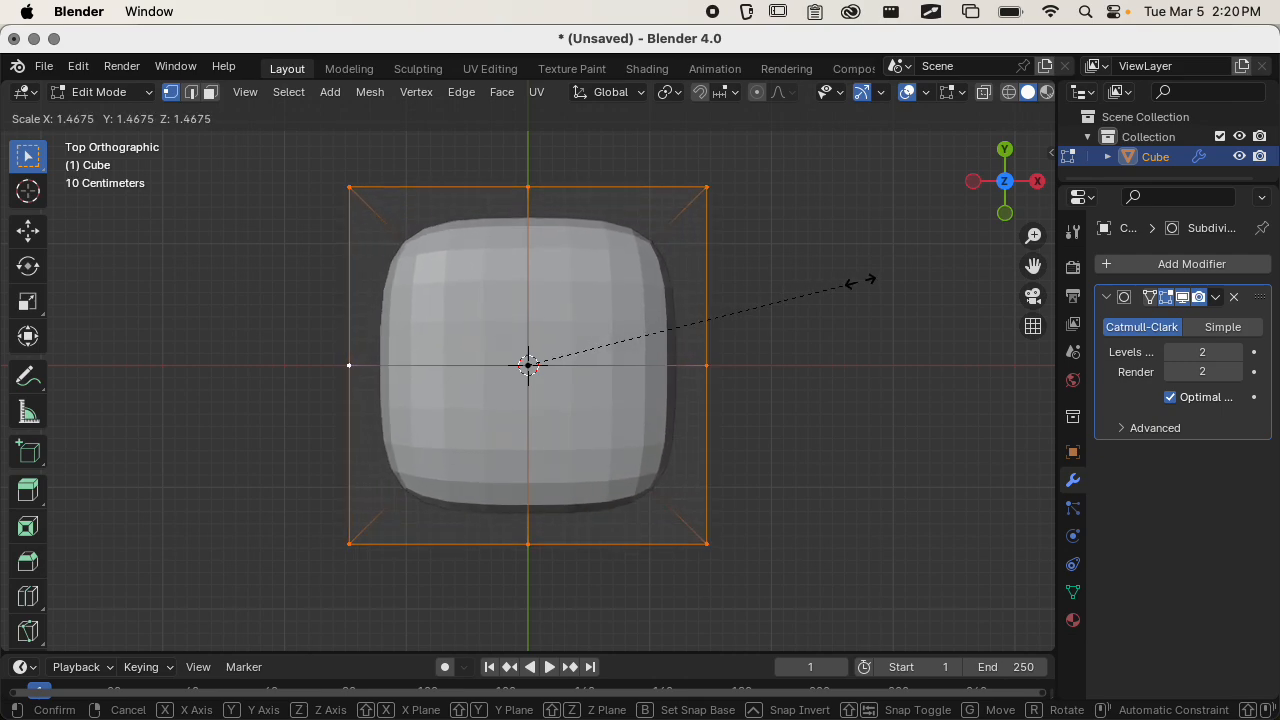
{"action": "left_click", "coordinate": [842, 316]}
{"action": "middle_click_drag", "start_coordinate": [842, 316], "coordinate": [778, 182]}
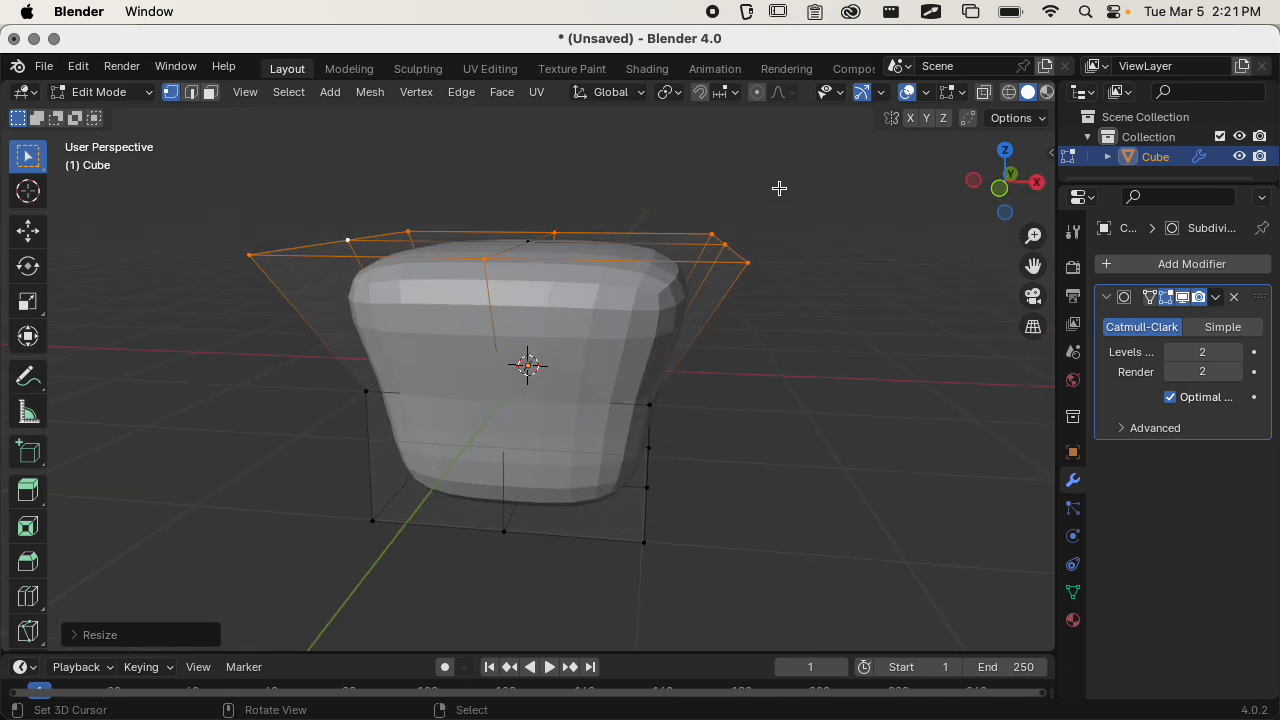
{"action": "key", "text": "super+z"}
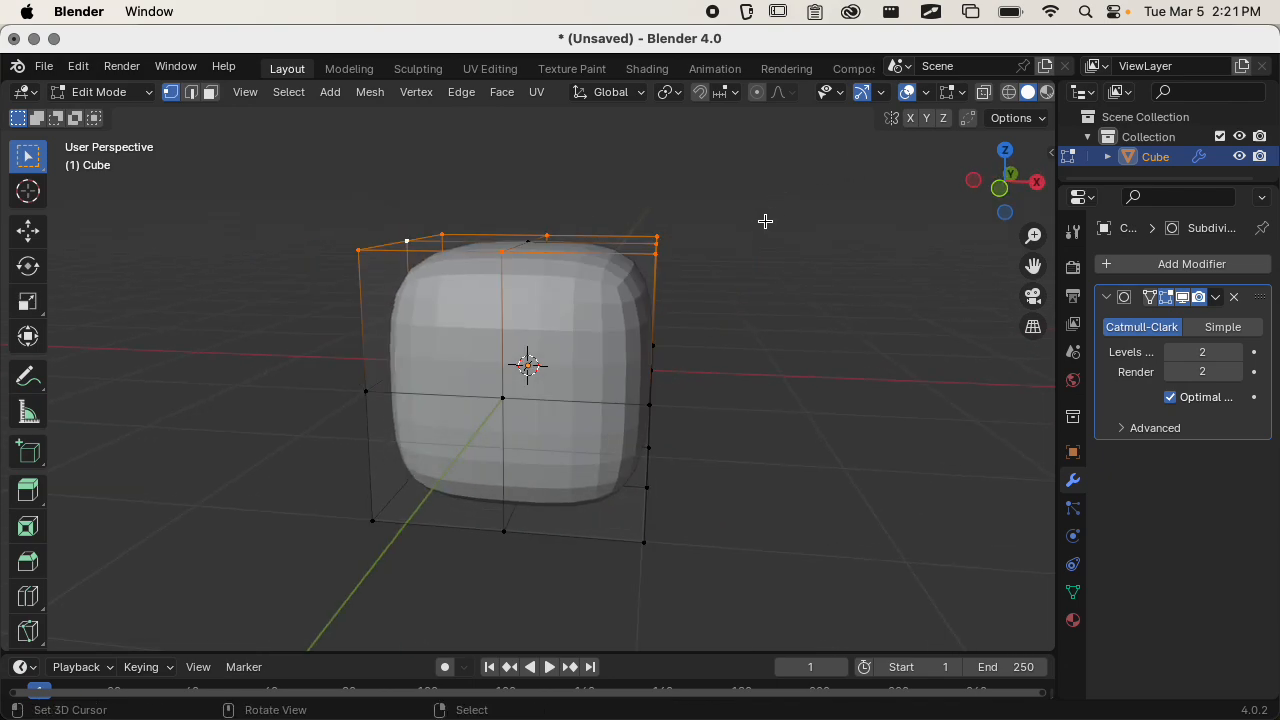
Scale the selected top rim vertices up uniformly to about 1.28 times.
{"action": "key", "text": "s"}
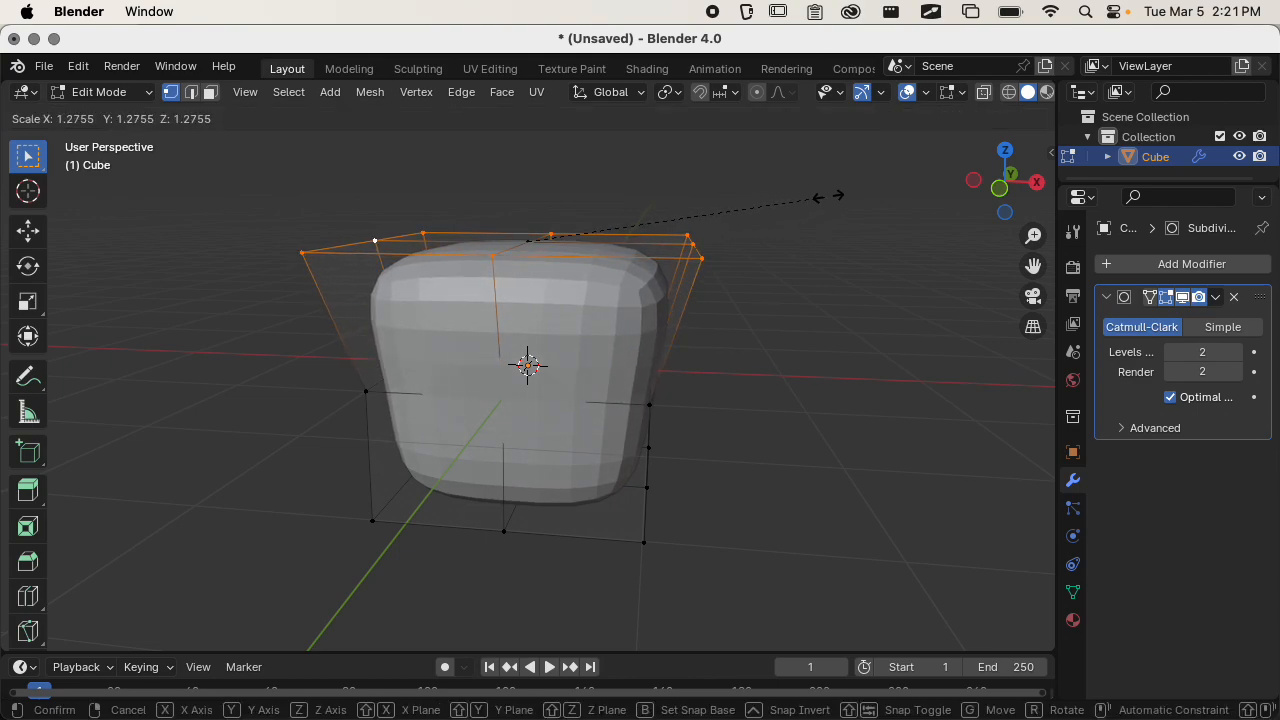
{"action": "left_click", "coordinate": [828, 196]}
{"action": "middle_click_drag", "start_coordinate": [762, 448], "coordinate": [610, 346]}
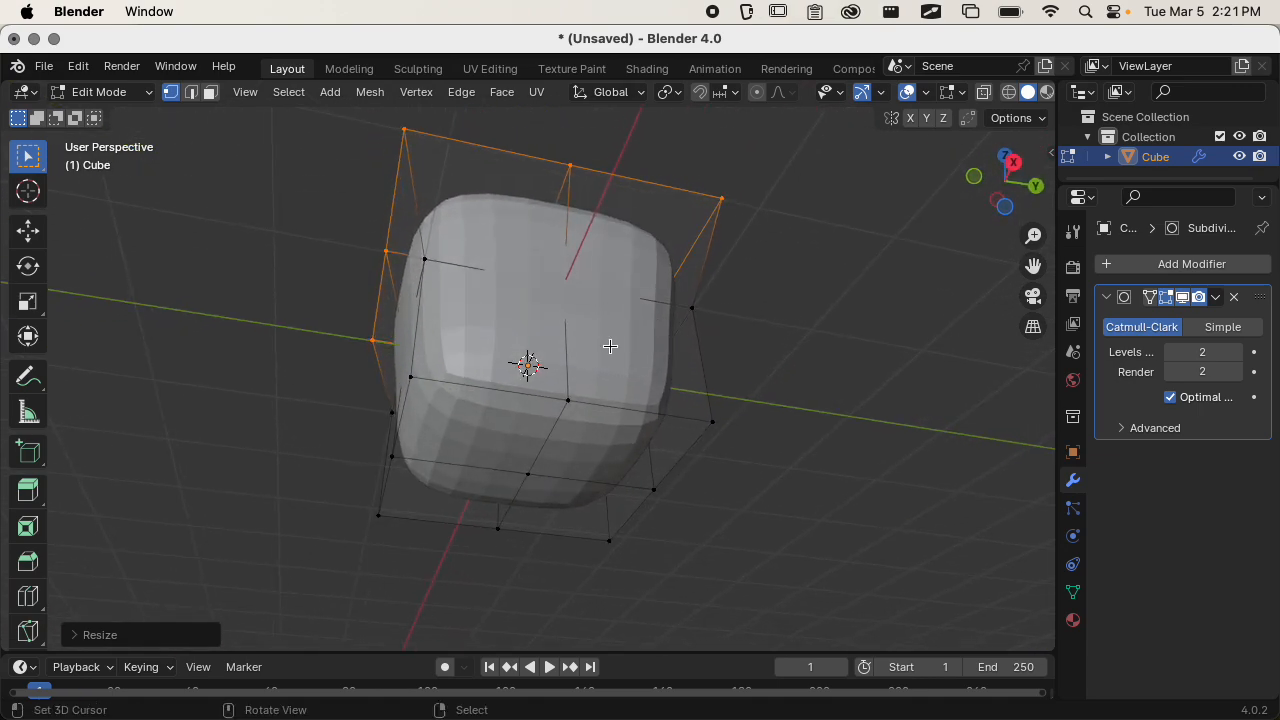
Select the eight outer vertices of the base mesh's bottom face and scale them down uniformly to about 0.9.
{"action": "mouse_move", "coordinate": [703, 411]}
{"action": "middle_mouse_down"}
{"action": "mouse_move", "coordinate": [714, 420]}
{"action": "mouse_move", "coordinate": [703, 431]}
{"action": "mouse_move", "coordinate": [710, 417]}
{"action": "middle_mouse_up"}
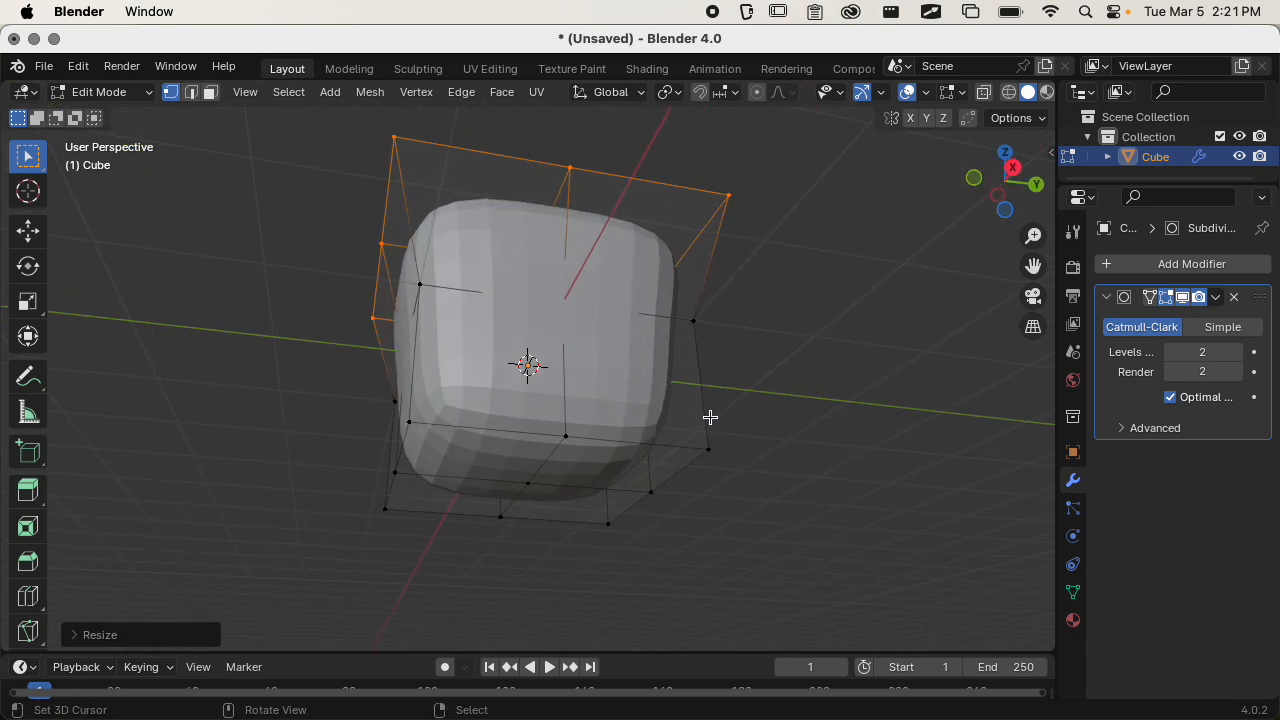
{"action": "left_click", "coordinate": [698, 439]}
{"action": "left_click", "coordinate": [658, 489], "text": "shift"}
{"action": "left_click", "coordinate": [568, 438], "text": "shift"}
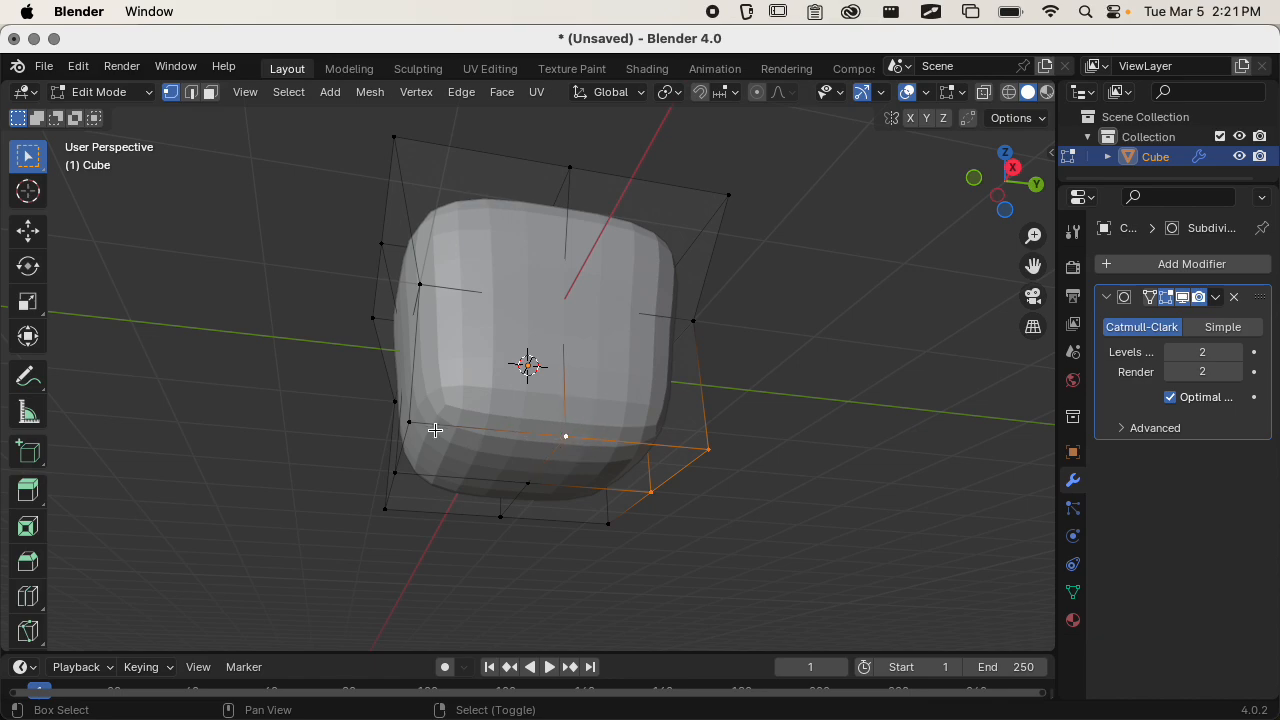
{"action": "left_click", "coordinate": [395, 472], "text": "shift"}
{"action": "left_click", "coordinate": [385, 510], "text": "shift"}
{"action": "left_click", "coordinate": [501, 516], "text": "shift"}
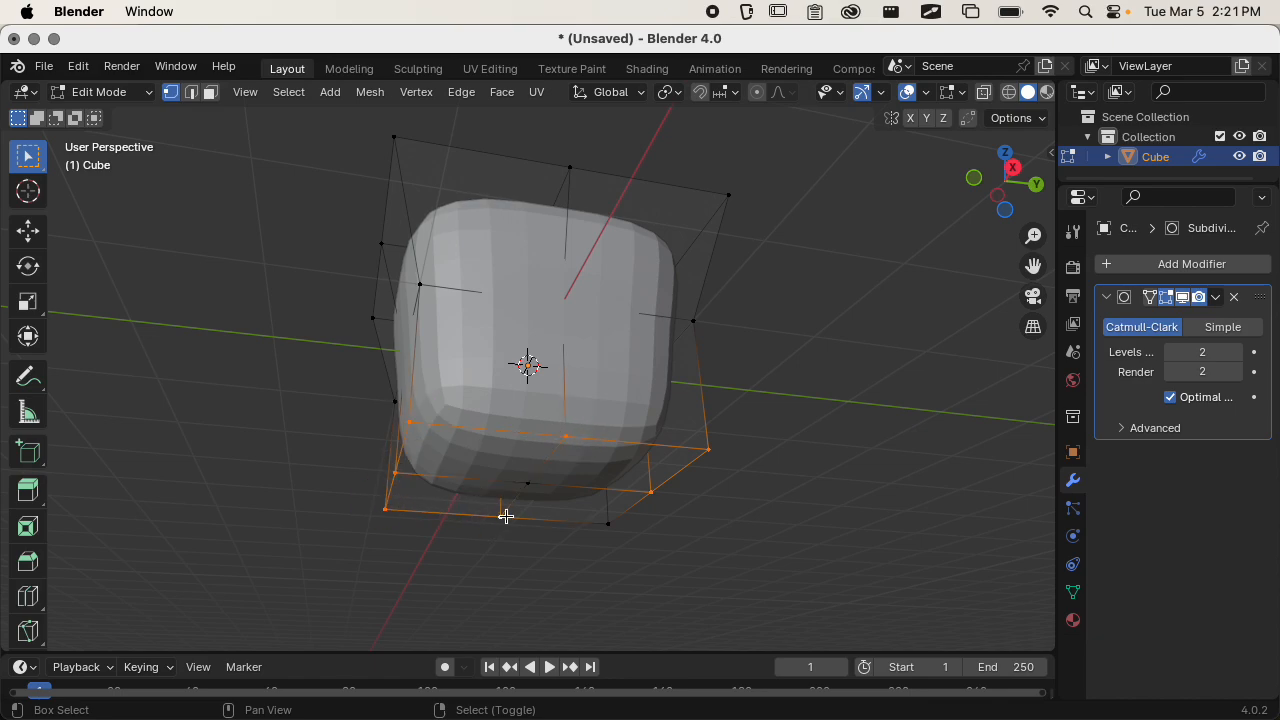
{"action": "left_click", "coordinate": [610, 521], "text": "shift"}
{"action": "key", "text": "s"}
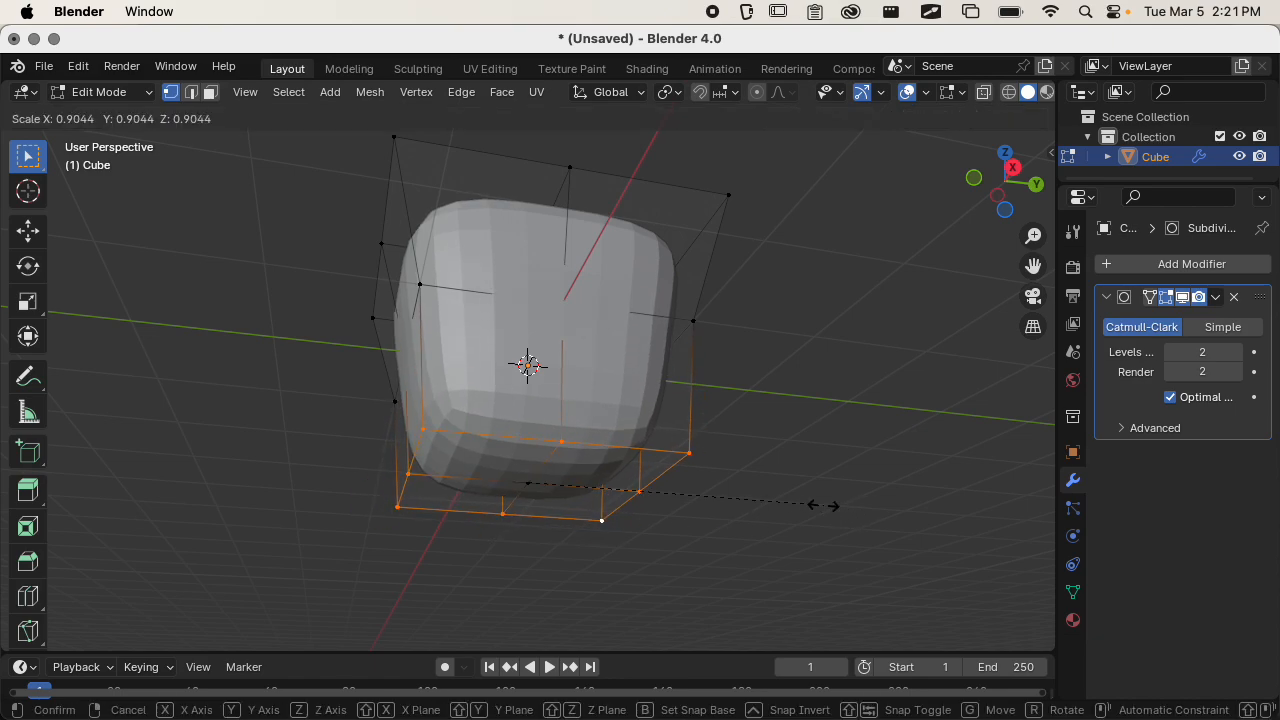
{"action": "left_click", "coordinate": [805, 498]}
{"action": "middle_click_drag", "start_coordinate": [805, 498], "coordinate": [749, 229]}
{"action": "key", "text": "Tab"}
{"action": "key", "text": "Tab"}
Select the outer vertices of the base mesh's top face, leaving out the midpoint on the +X side.
{"action": "left_click", "coordinate": [755, 228]}
{"action": "left_click", "coordinate": [599, 178], "text": "shift"}
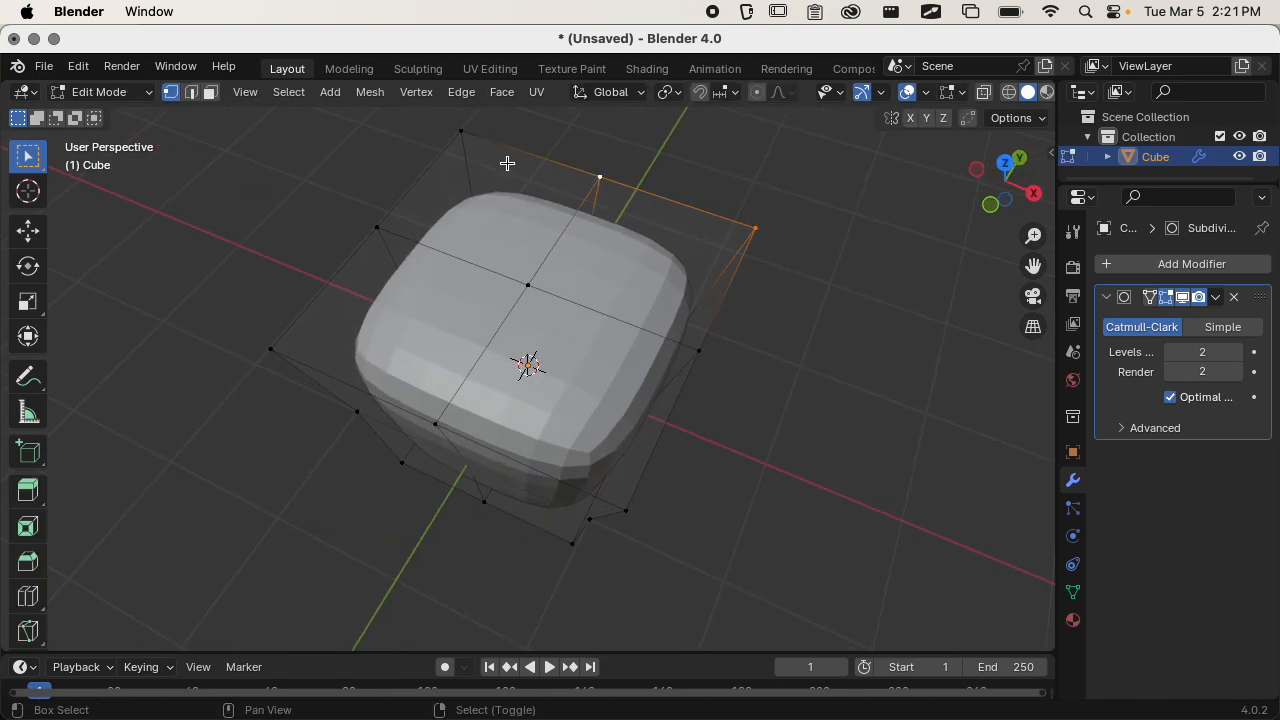
{"action": "left_click", "coordinate": [468, 126], "text": "shift"}
{"action": "left_click", "coordinate": [363, 220], "text": "shift"}
{"action": "left_click", "coordinate": [289, 318], "text": "shift"}
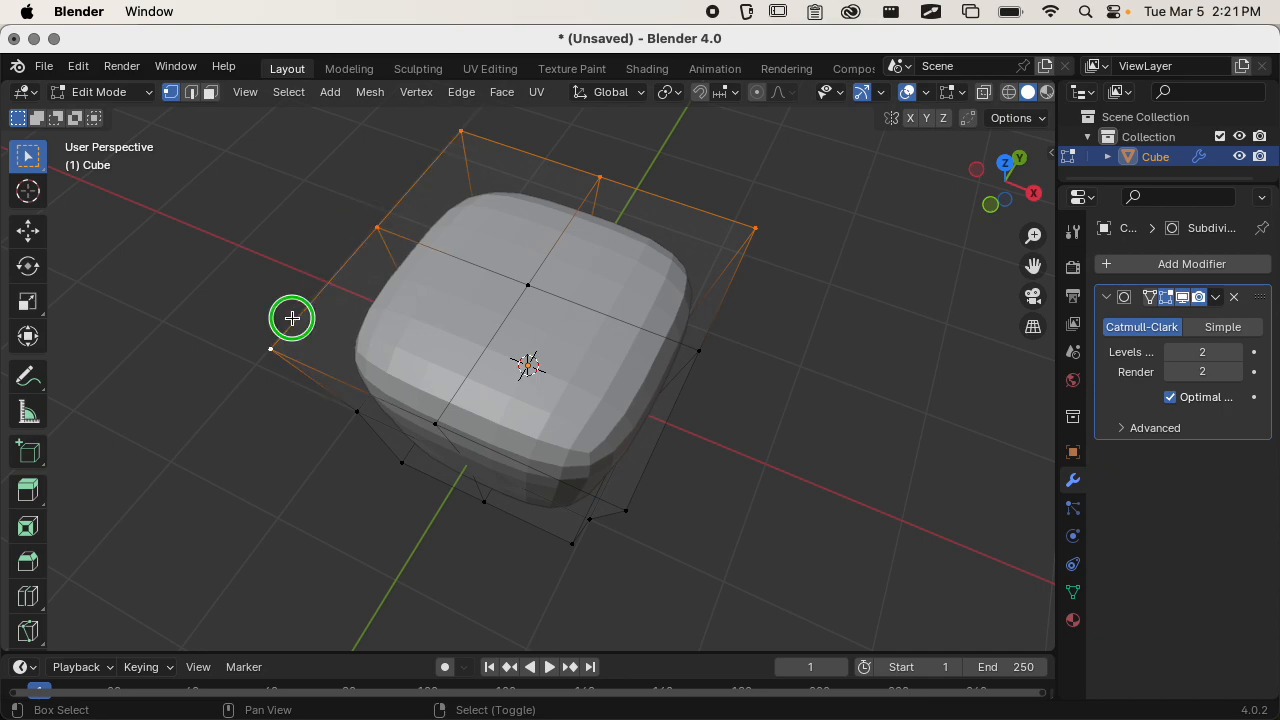
{"action": "left_click", "coordinate": [419, 407], "text": "shift"}
{"action": "left_click", "coordinate": [620, 488], "text": "shift"}
{"action": "middle_click_drag", "start_coordinate": [620, 488], "coordinate": [780, 489]}
{"action": "left_click", "coordinate": [1005, 170]}
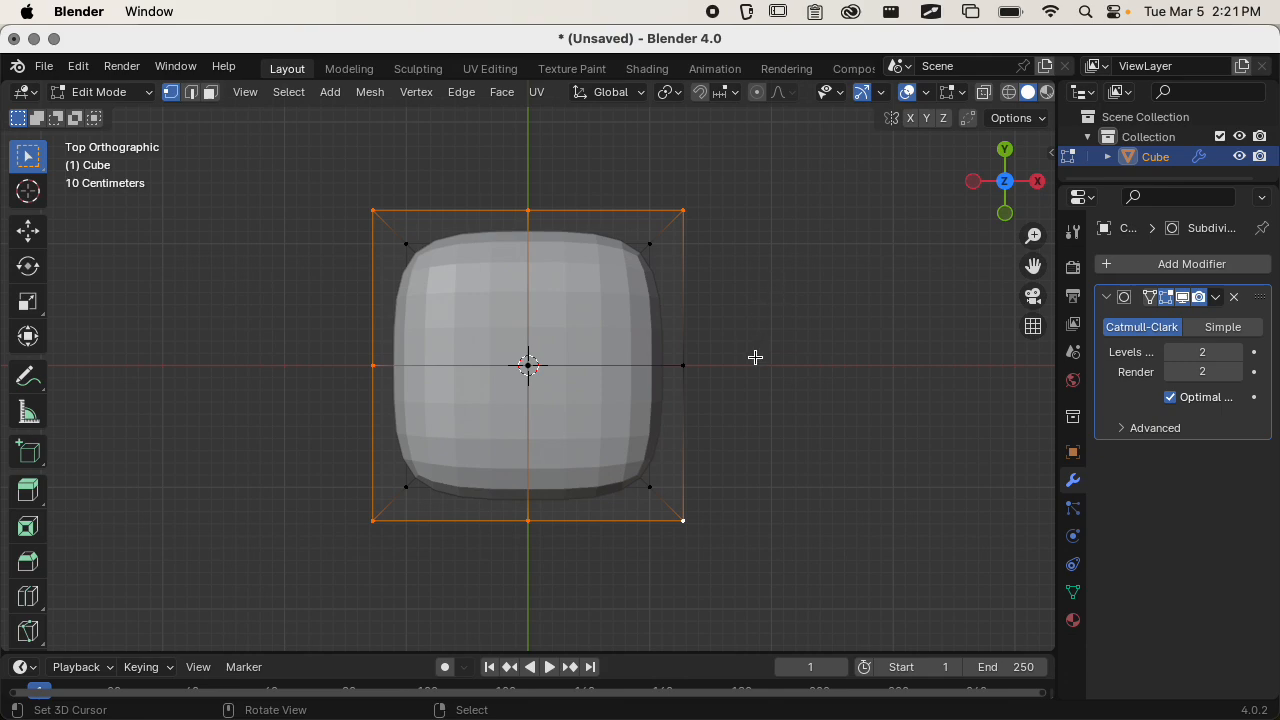
Turn on X-Ray display, select all vertices, and deselect the centre vertices of the top and bottom faces.
{"action": "middle_click_drag", "start_coordinate": [755, 357], "coordinate": [811, 386]}
{"action": "left_click", "coordinate": [984, 93]}
{"action": "key", "text": "a"}
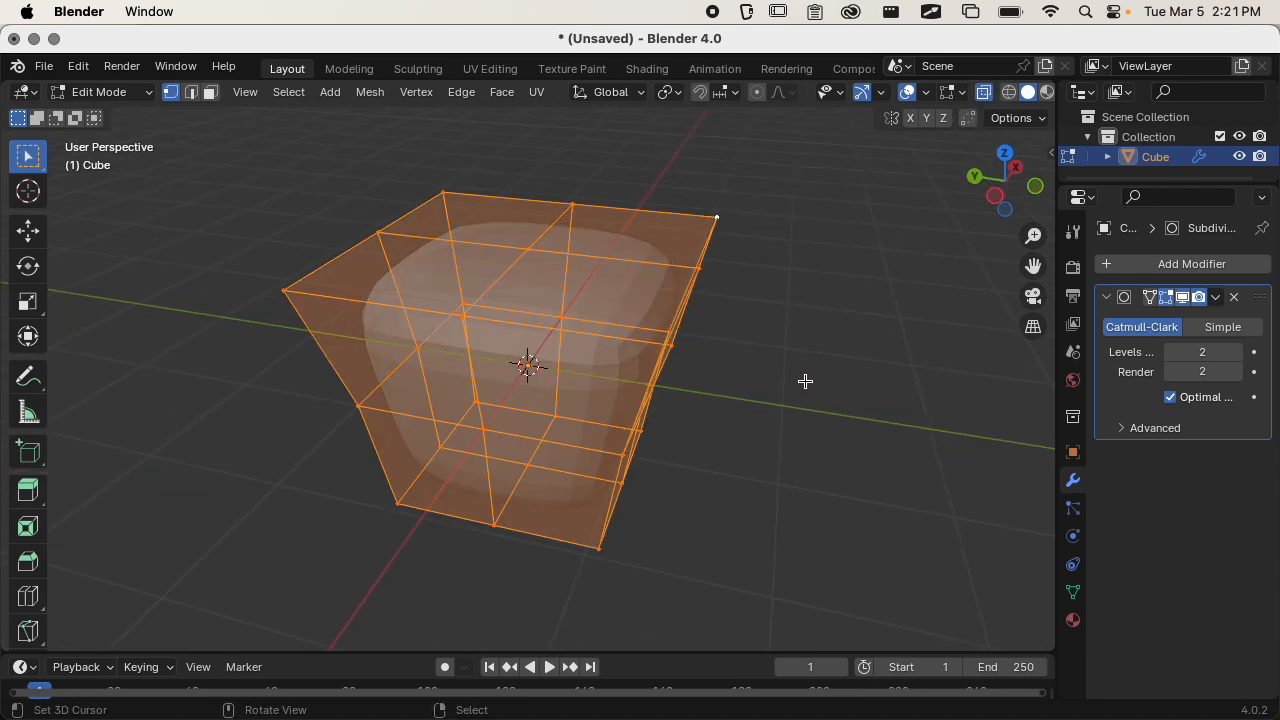
{"action": "left_click", "coordinate": [535, 249], "text": "shift"}
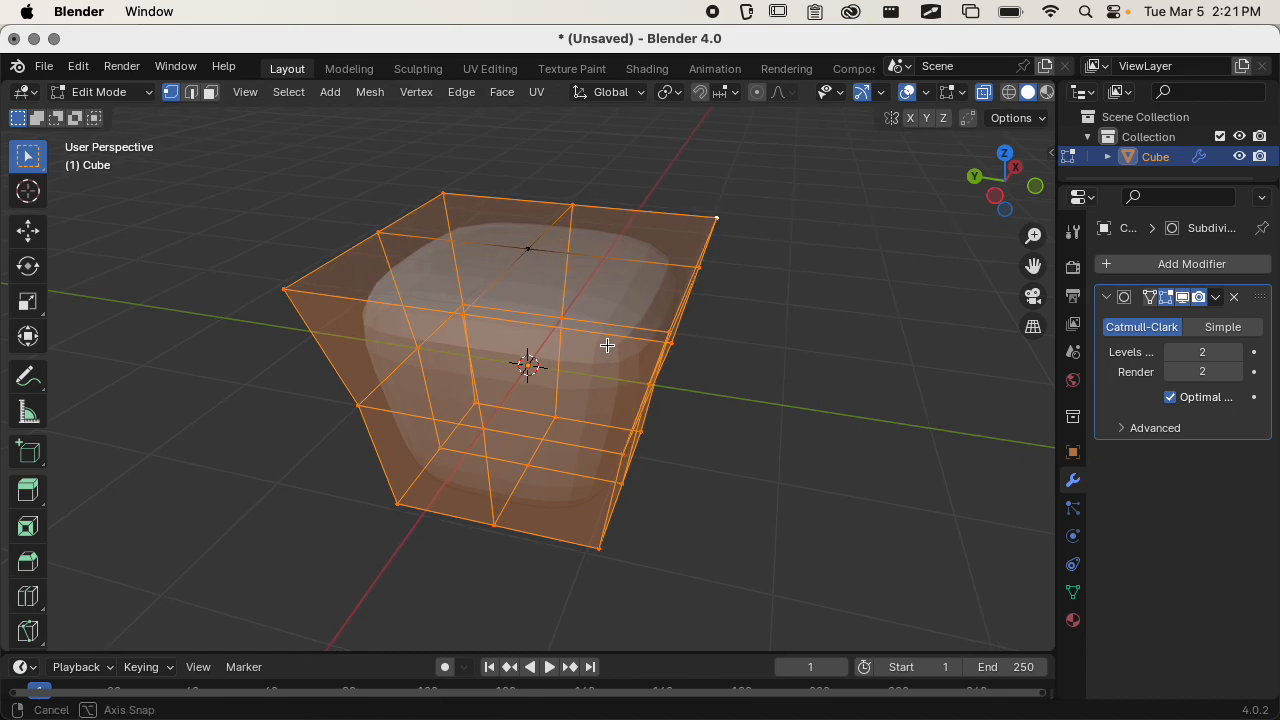
{"action": "middle_click_drag", "start_coordinate": [606, 346], "coordinate": [657, 174]}
{"action": "middle_click_drag", "start_coordinate": [528, 470], "coordinate": [603, 457]}
{"action": "right_click", "coordinate": [601, 453]}
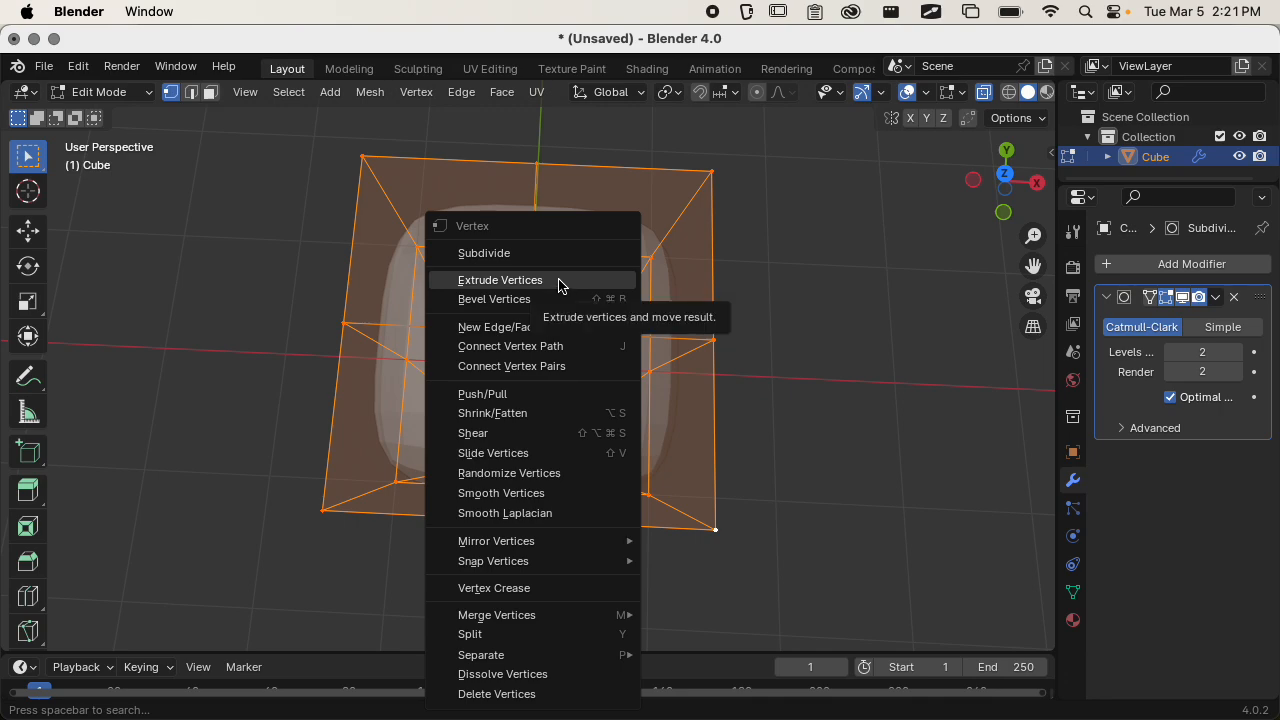
{"action": "key", "text": "Escape"}
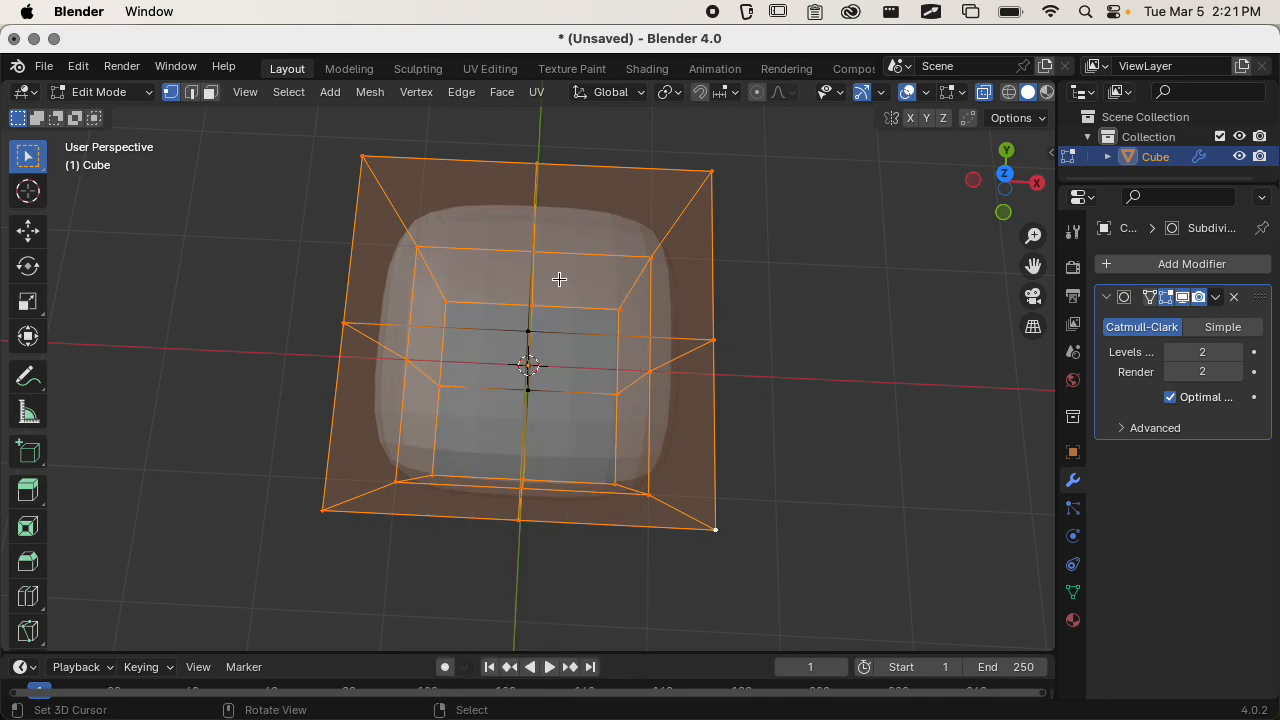
{"action": "key", "text": "super+comma"}
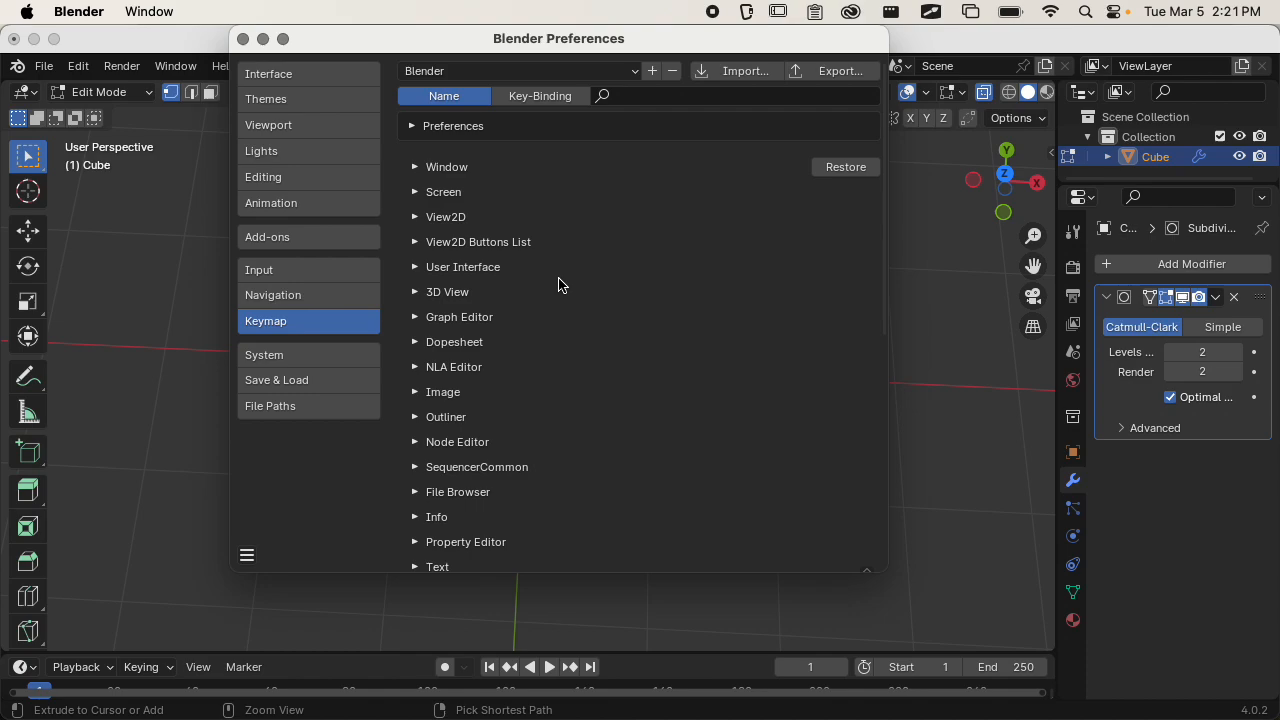
{"action": "left_click", "coordinate": [242, 38]}
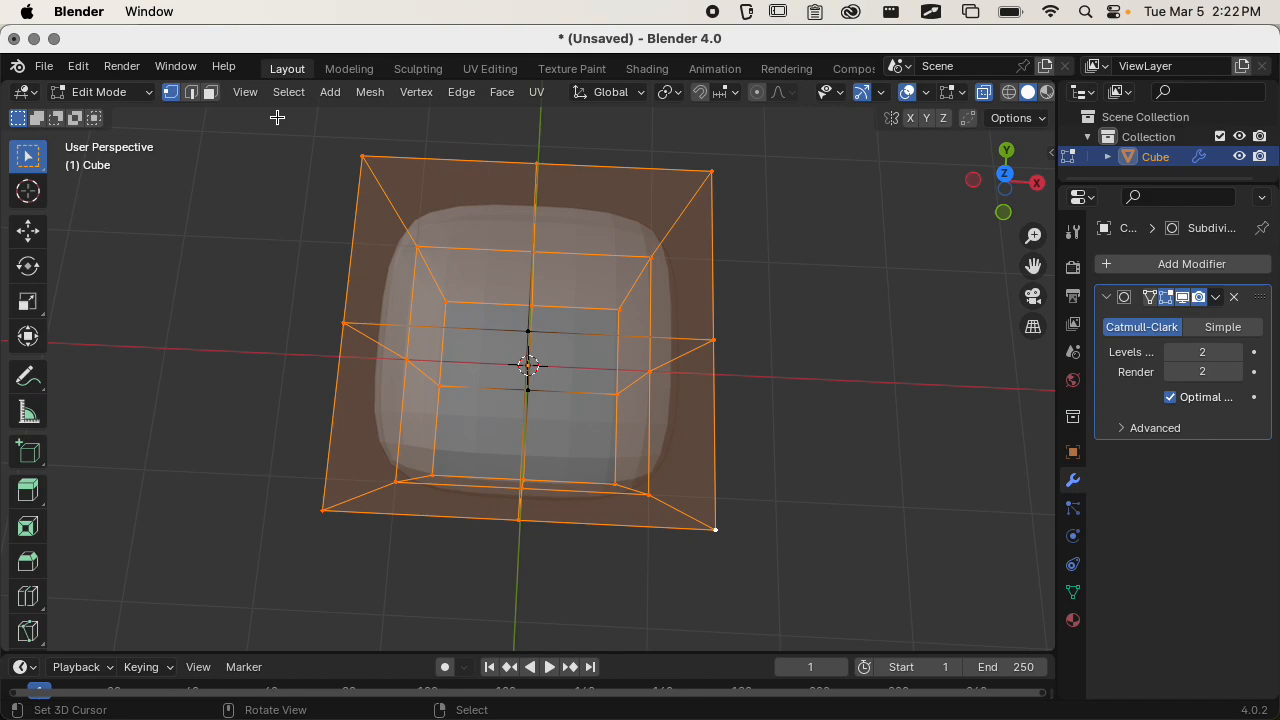
{"action": "key", "text": "ctrl"}
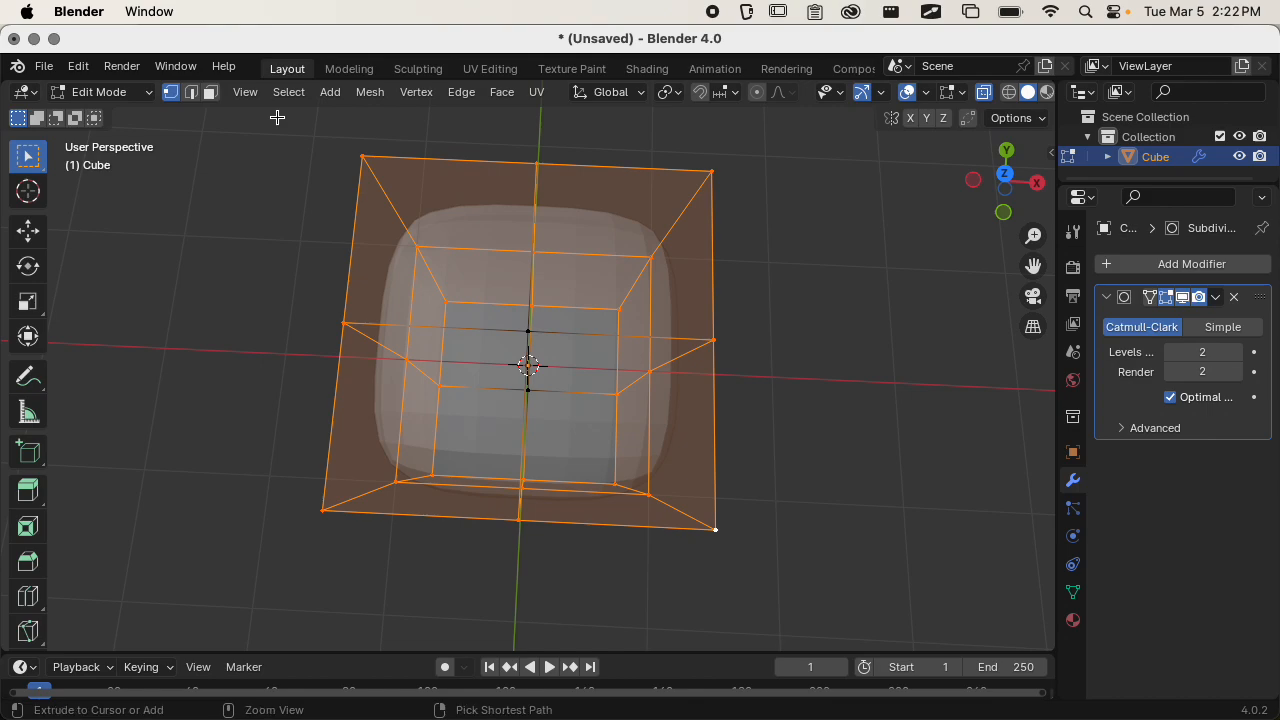
Search the add-ons in the Blender preferences for "looptools" and enable Mesh: LoopTools.
{"action": "key", "text": "ctrl+comma"}
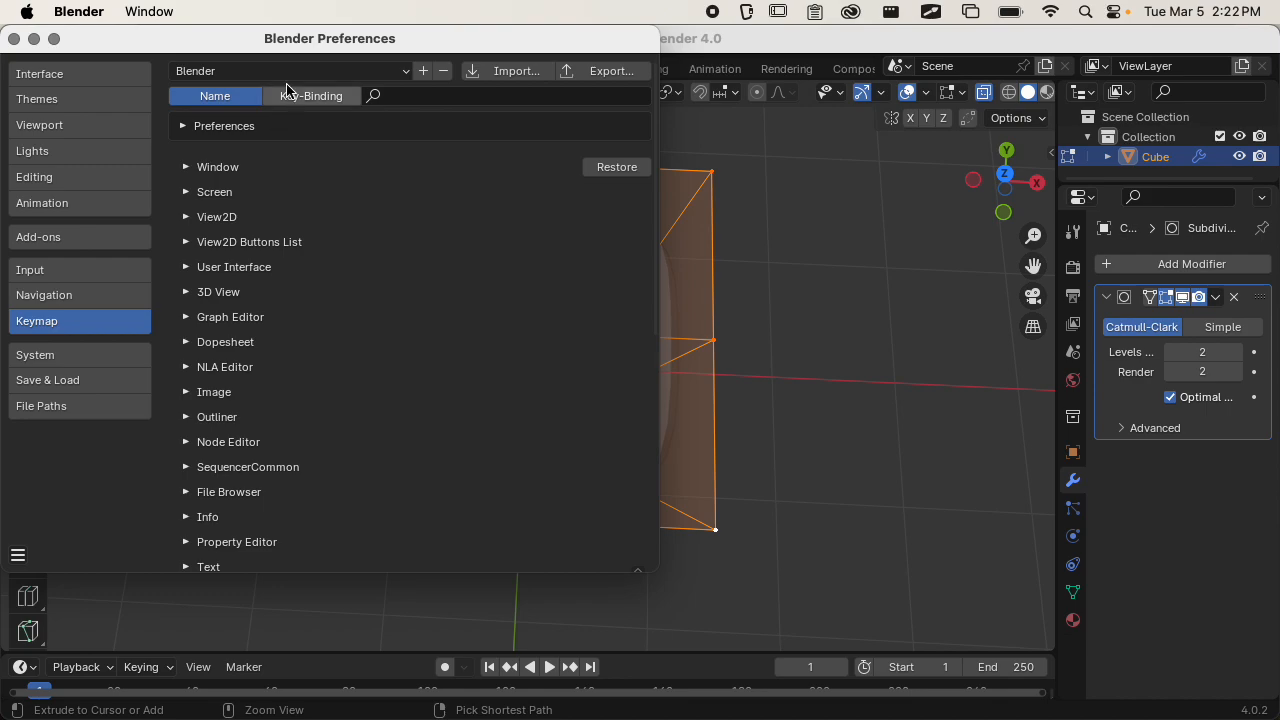
{"action": "left_click_drag", "start_coordinate": [286, 38], "coordinate": [374, 43]}
{"action": "left_click", "coordinate": [126, 249]}
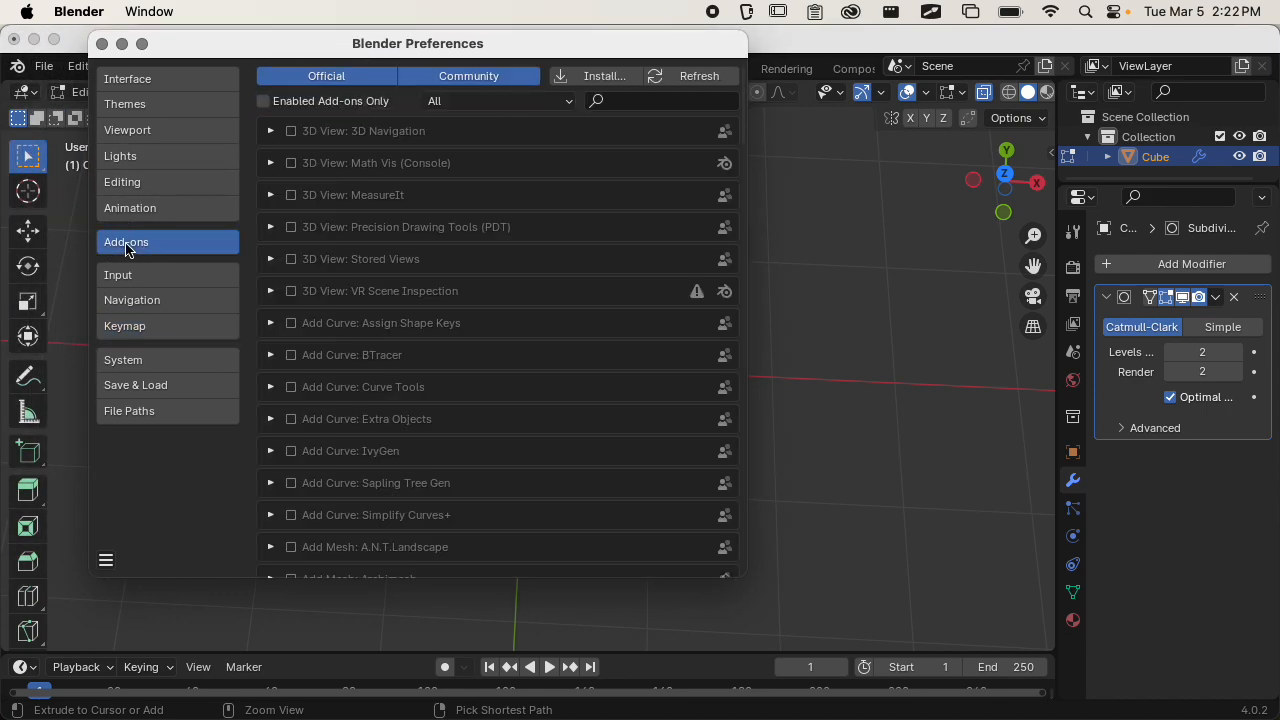
{"action": "left_click", "coordinate": [658, 97]}
{"action": "type", "text": "l"}
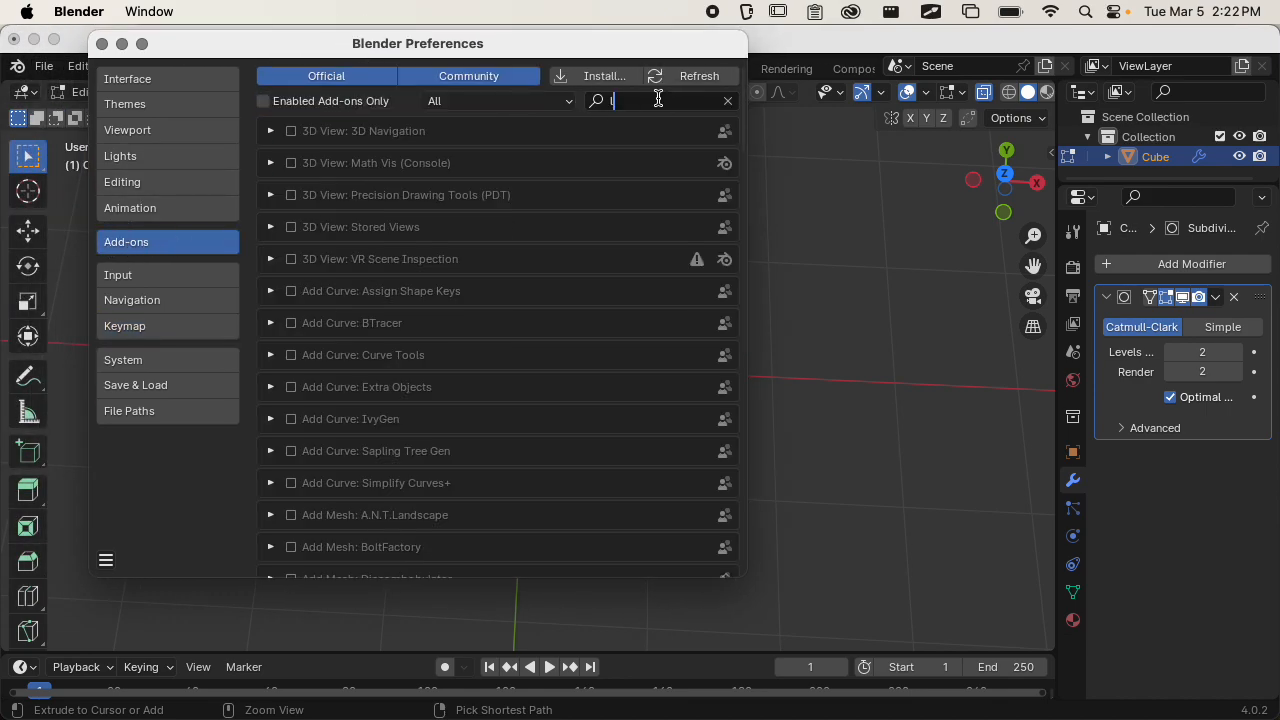
{"action": "type", "text": "oop t"}
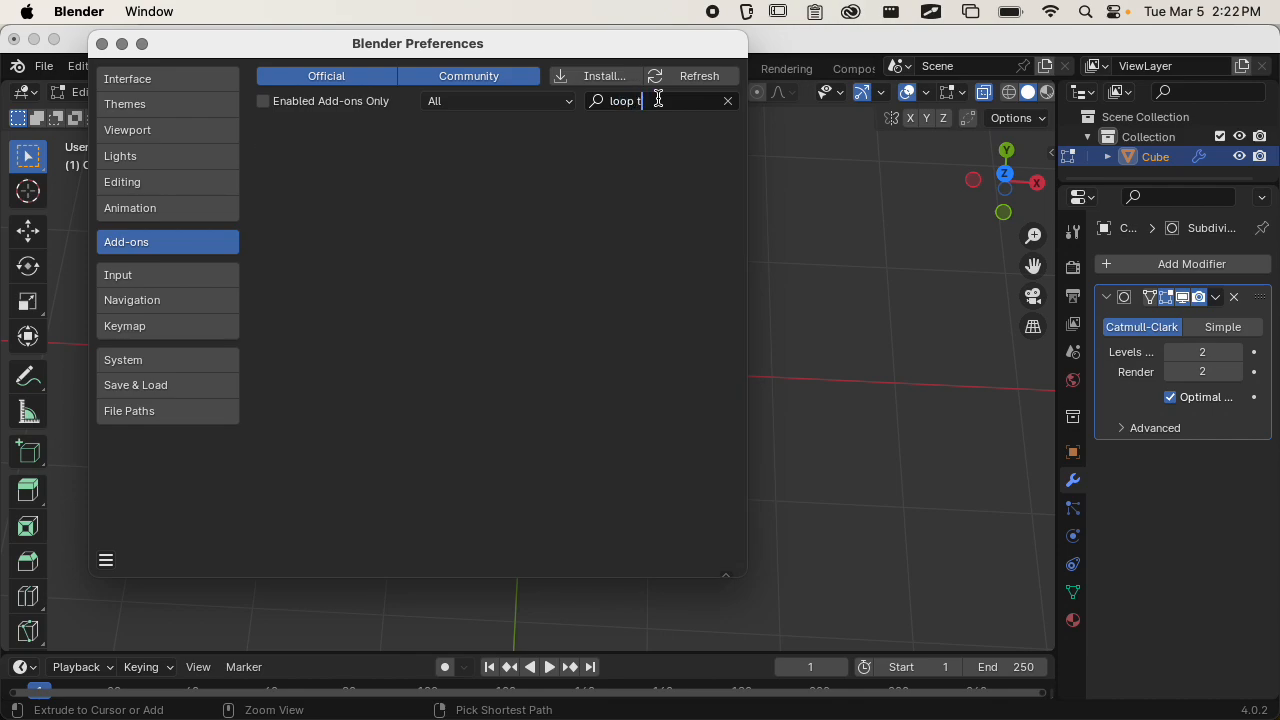
{"action": "key", "text": "BackSpace"}
{"action": "key", "text": "BackSpace"}
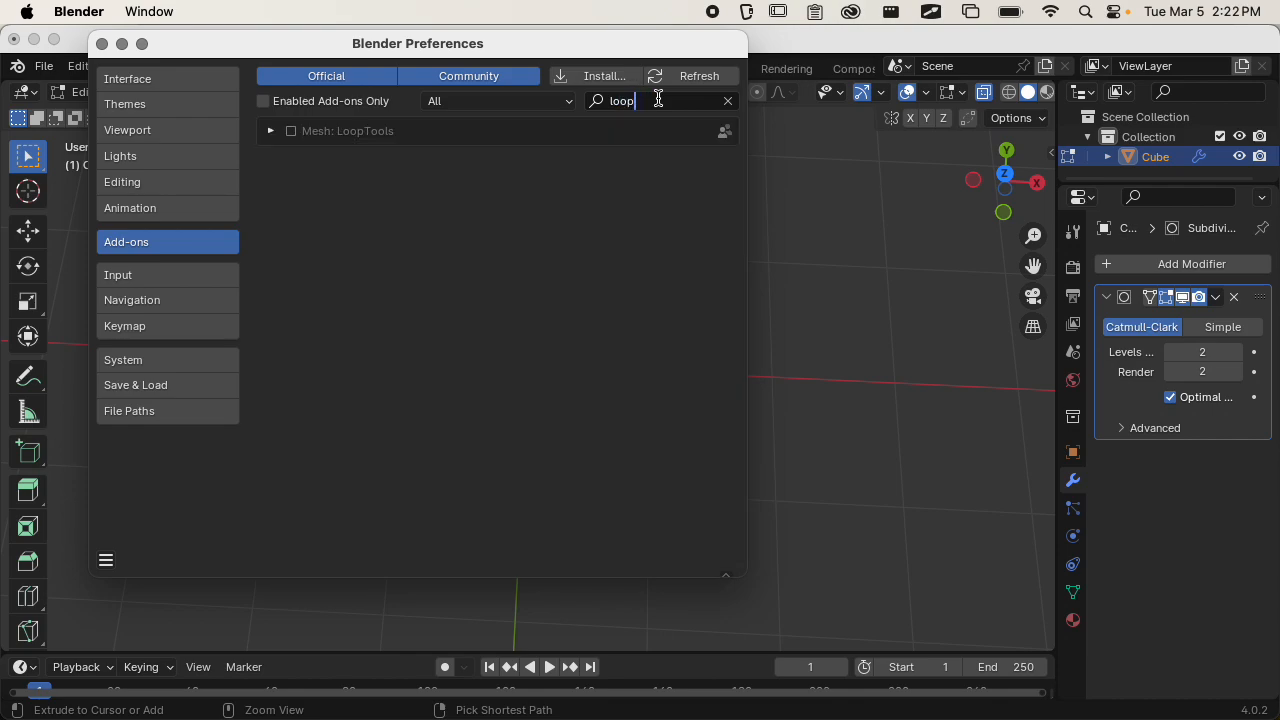
{"action": "left_click", "coordinate": [291, 132]}
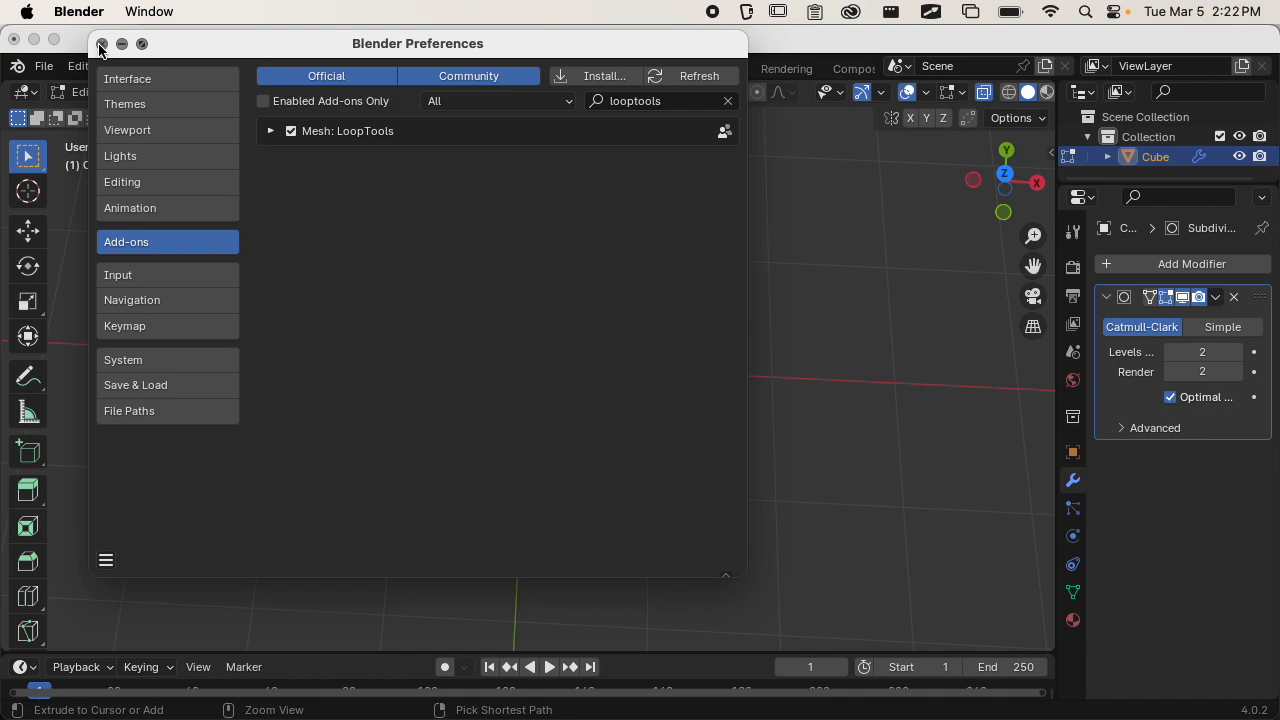
Save the preferences and close the Preferences window.
{"action": "left_click", "coordinate": [107, 562]}
{"action": "left_click", "coordinate": [150, 495]}
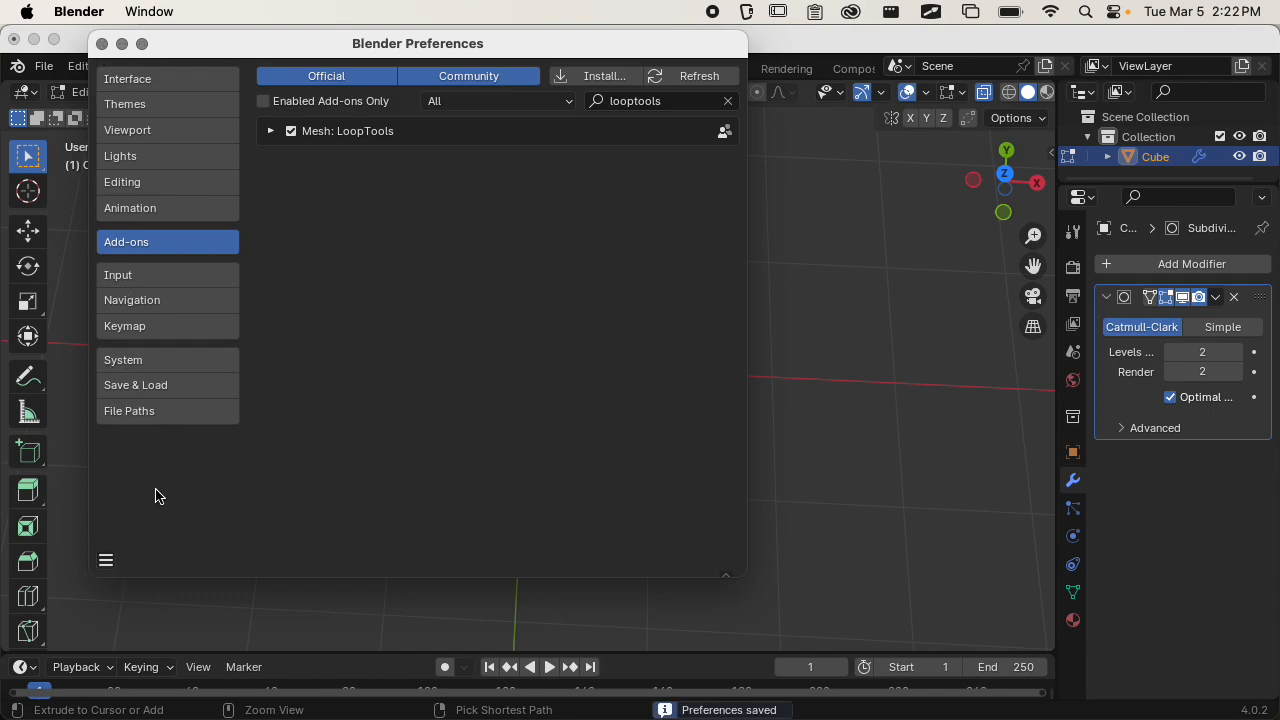
{"action": "left_click", "coordinate": [102, 44]}
Try LoopTools Circle on the selected top and bottom vertices with a changed angle, and undo it.
{"action": "right_click", "coordinate": [436, 235]}
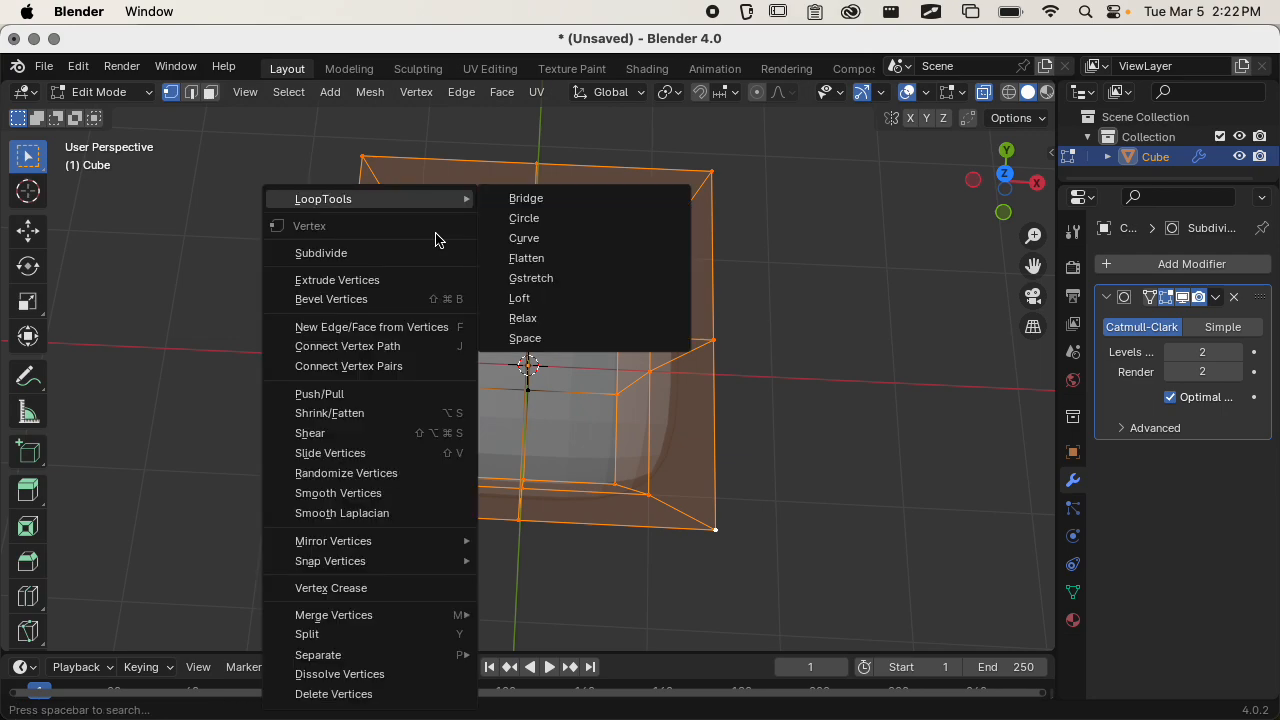
{"action": "mouse_move", "coordinate": [441, 205]}
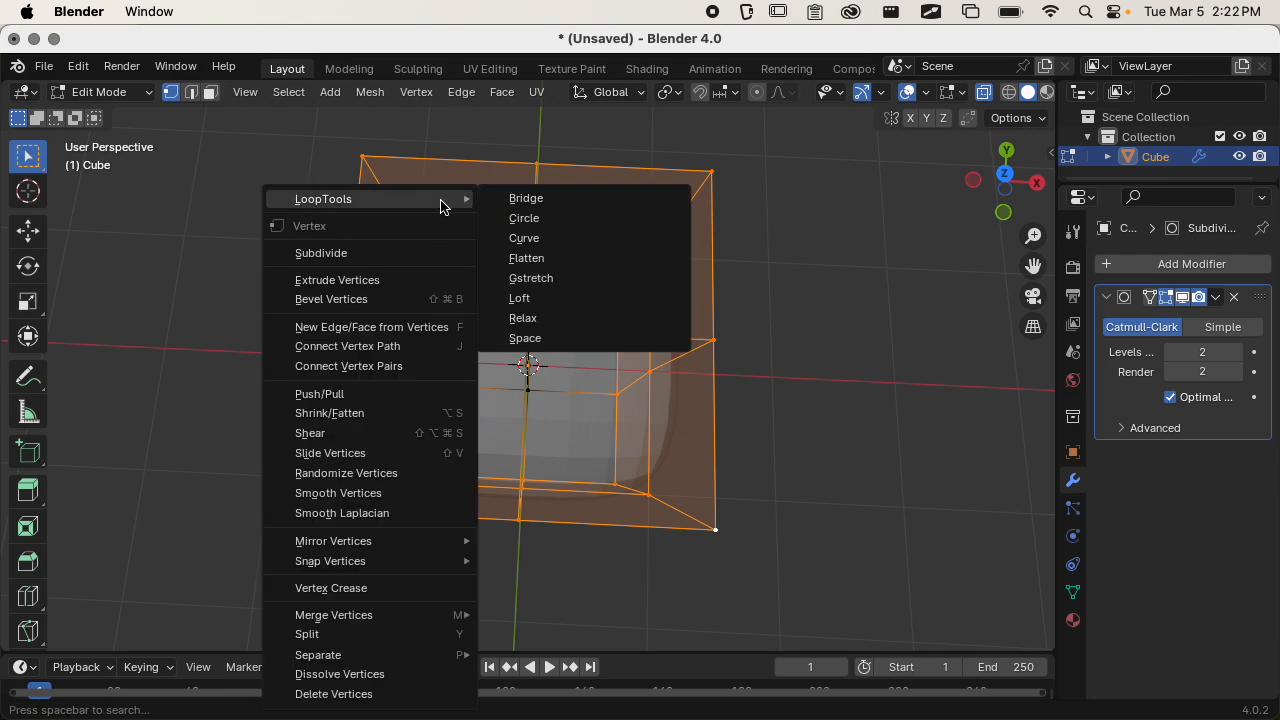
{"action": "left_click", "coordinate": [564, 219]}
{"action": "middle_click_drag", "start_coordinate": [639, 305], "coordinate": [637, 428]}
{"action": "scroll", "coordinate": [637, 429], "scroll_direction": "up", "scroll_amount": 4}
{"action": "scroll", "coordinate": [635, 415], "scroll_direction": "down", "scroll_amount": 4}
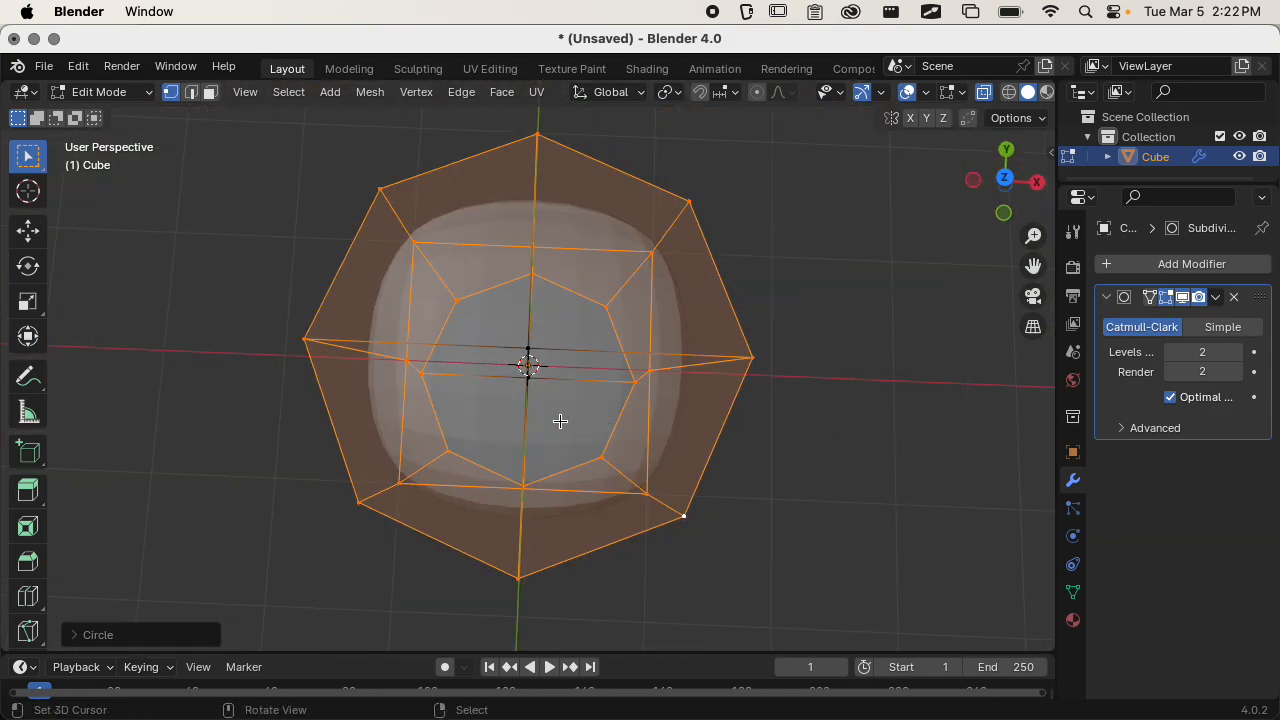
{"action": "left_click", "coordinate": [80, 635]}
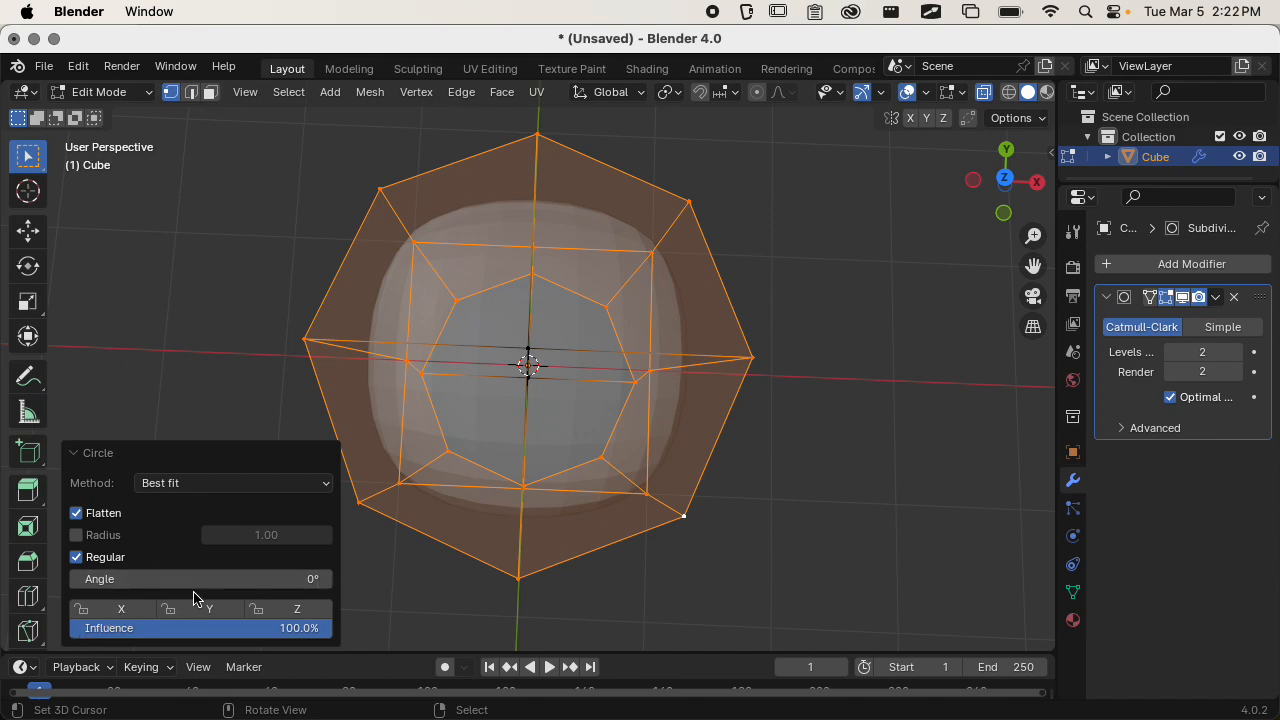
{"action": "mouse_move", "coordinate": [225, 581]}
{"action": "left_mouse_down"}
{"action": "mouse_move", "coordinate": [334, 574]}
{"action": "mouse_move", "coordinate": [209, 581]}
{"action": "left_mouse_up"}
{"action": "key", "text": "super+z"}
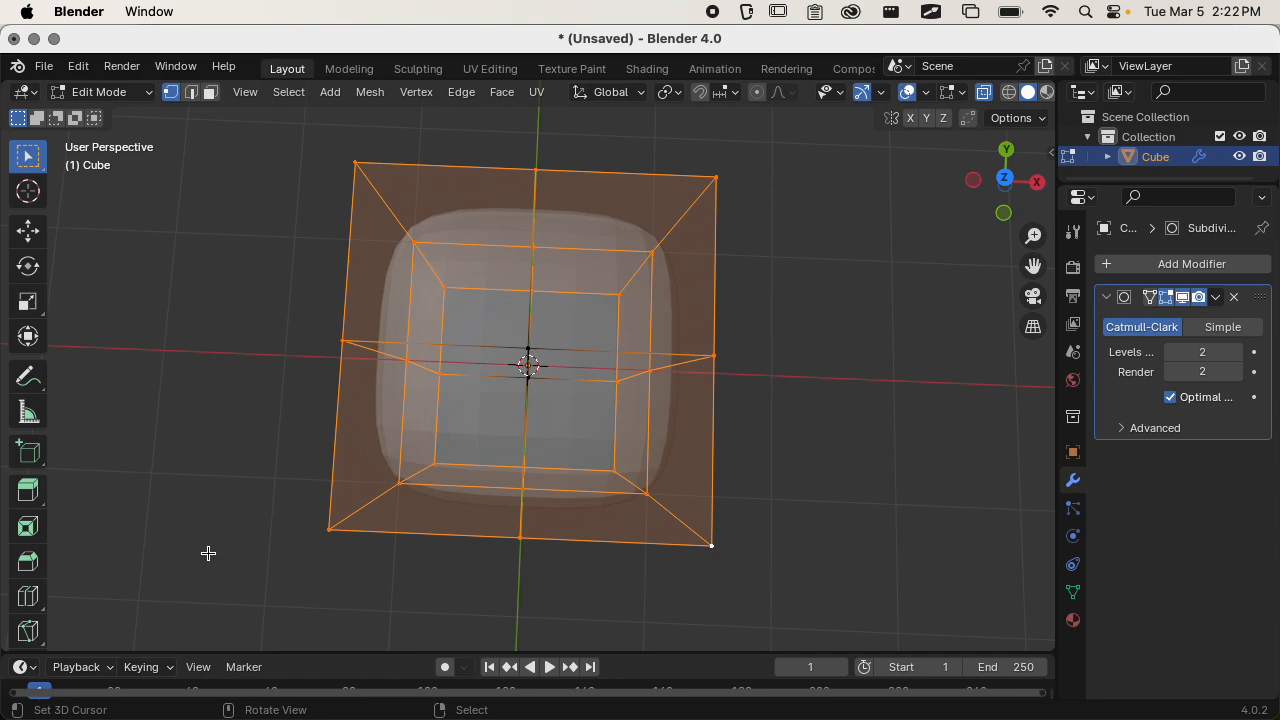
Apply LoopTools Circle to the selected vertices of the base mesh with its angle set to 0°.
{"action": "key", "text": "w"}
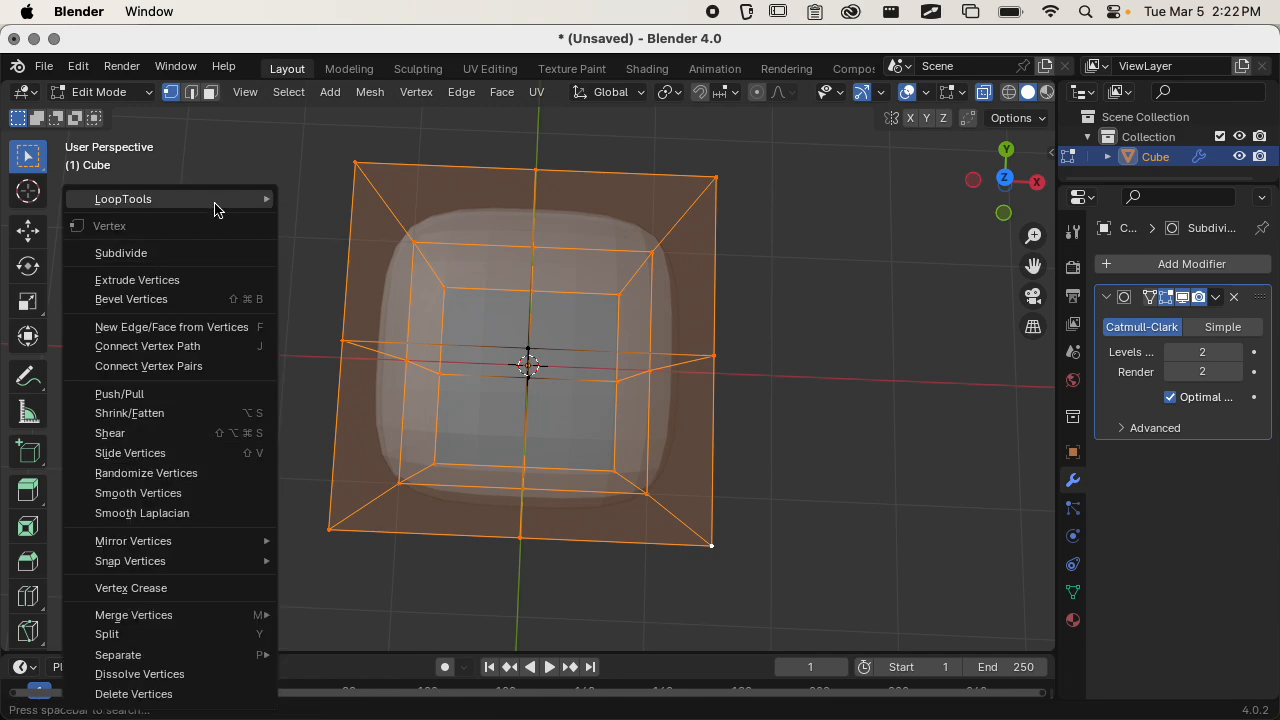
{"action": "mouse_move", "coordinate": [218, 199]}
{"action": "left_click", "coordinate": [366, 218]}
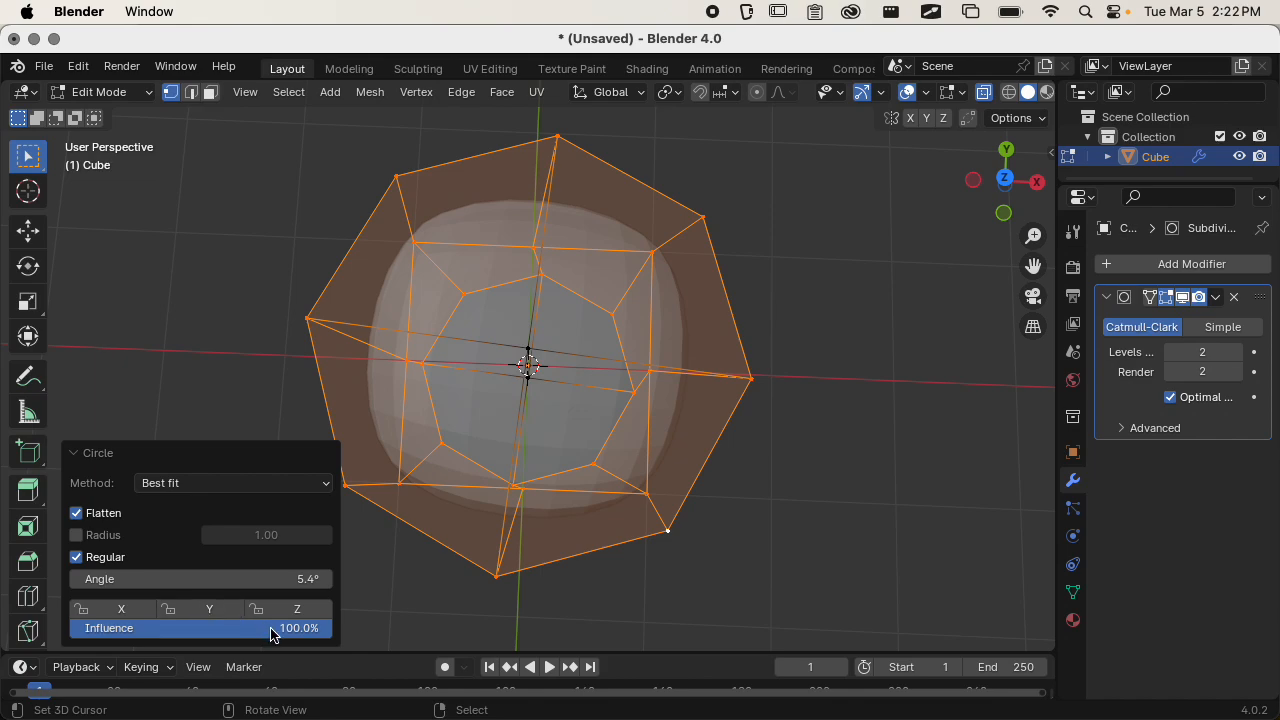
{"action": "left_click_drag", "start_coordinate": [290, 579], "coordinate": [226, 589]}
{"action": "left_click", "coordinate": [290, 579]}
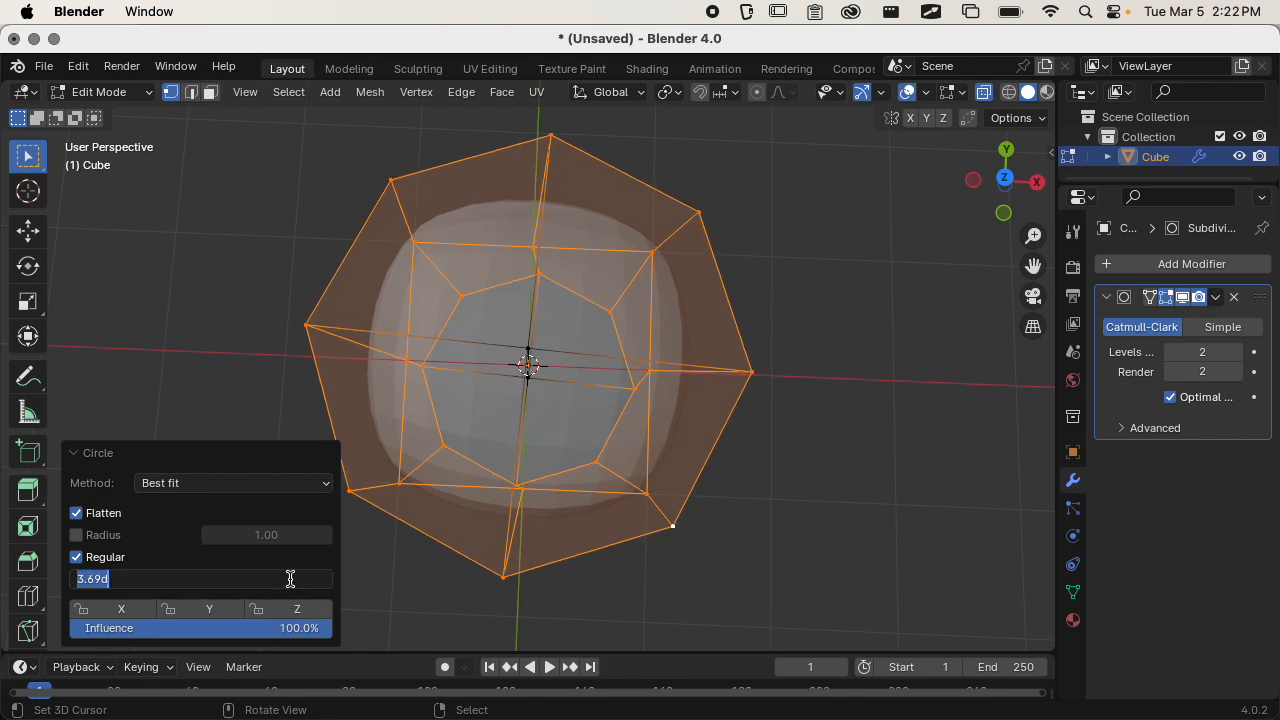
{"action": "type", "text": "0"}
{"action": "key", "text": "Return"}
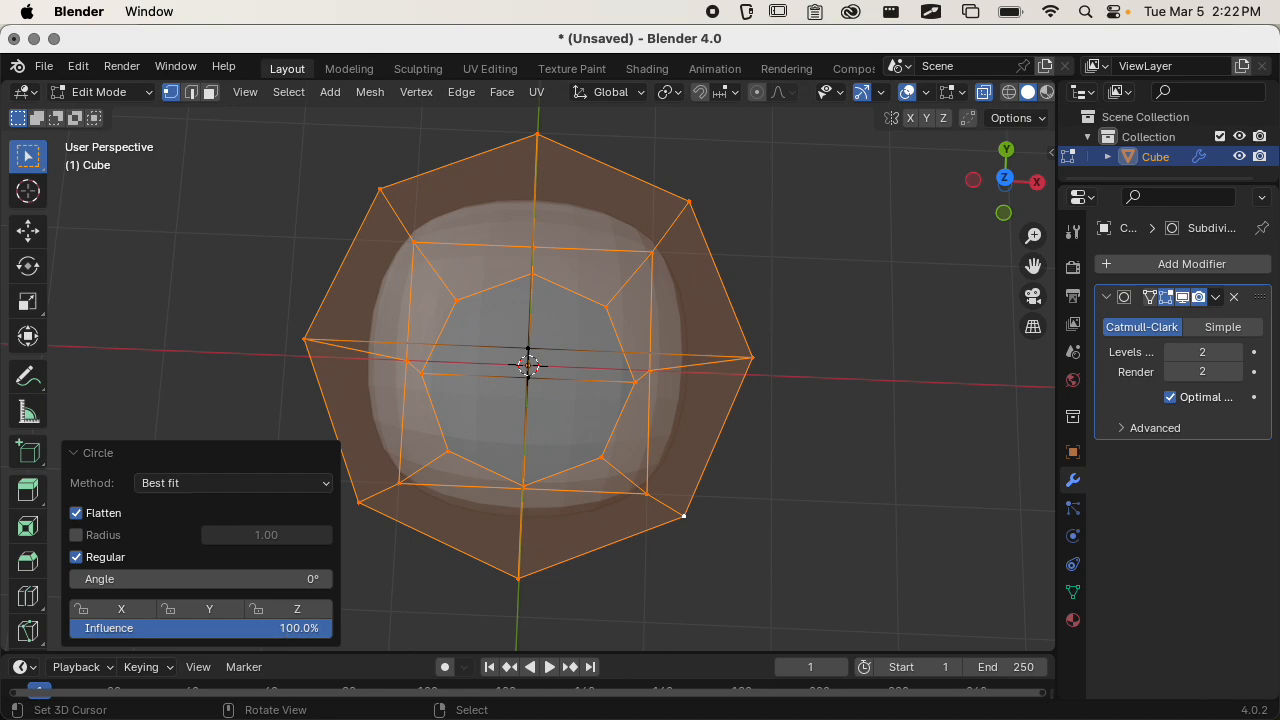
Set the Circle operation's method to Best fit and its influence to 100%.
{"action": "left_click", "coordinate": [228, 636]}
{"action": "key", "text": "Return"}
{"action": "left_click", "coordinate": [201, 484]}
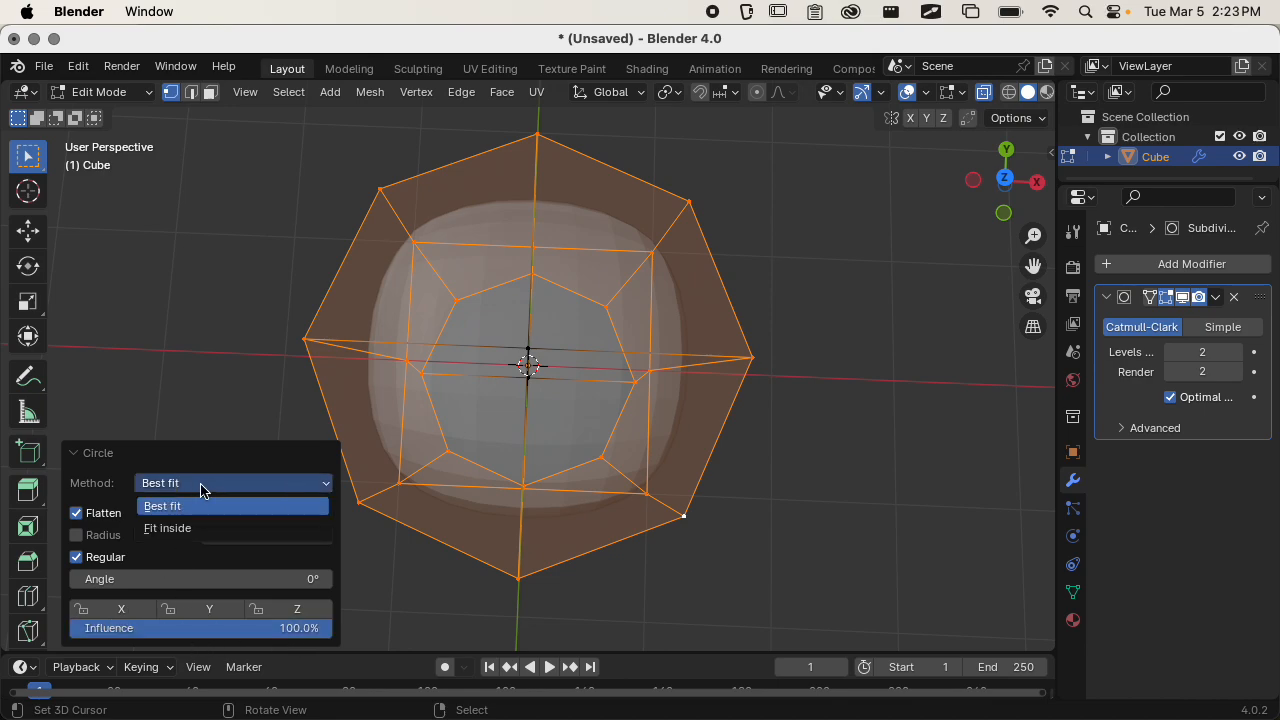
{"action": "left_click", "coordinate": [213, 505]}
{"action": "left_click_drag", "start_coordinate": [214, 628], "coordinate": [334, 628]}
Turn off X-Ray display, collapse the Circle settings, and examine the rounded shape from several angles.
{"action": "middle_click_drag", "start_coordinate": [563, 477], "coordinate": [532, 403]}
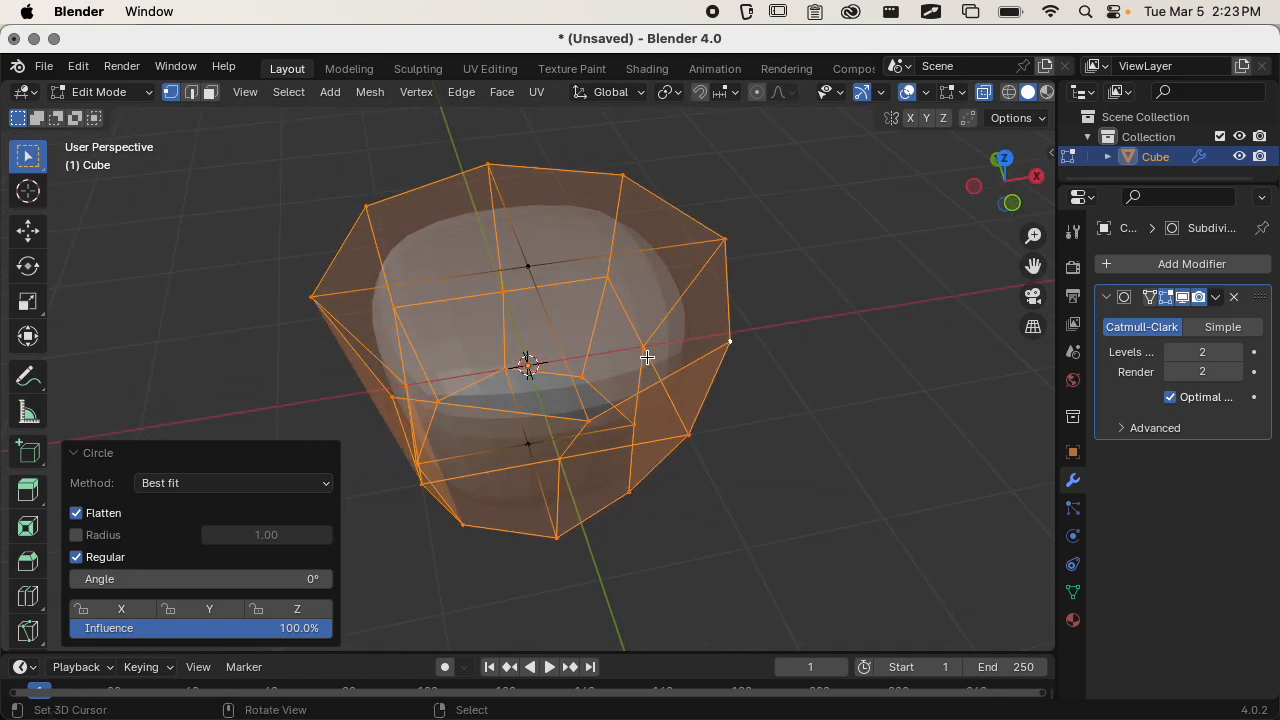
{"action": "left_click", "coordinate": [988, 98]}
{"action": "middle_click_drag", "start_coordinate": [530, 626], "coordinate": [725, 578]}
{"action": "left_click", "coordinate": [71, 456]}
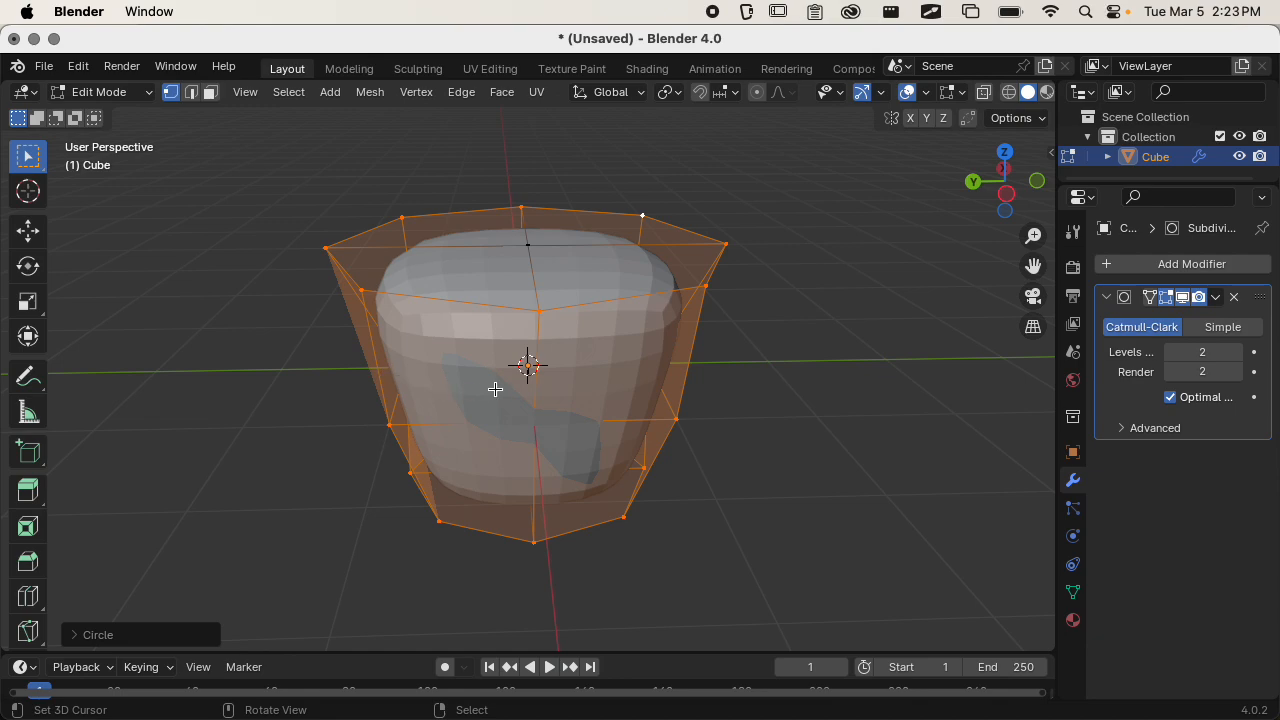
{"action": "scroll", "coordinate": [497, 394], "scroll_direction": "up", "scroll_amount": 3}
{"action": "middle_click_drag", "start_coordinate": [564, 464], "coordinate": [494, 505]}
{"action": "scroll", "coordinate": [520, 481], "scroll_direction": "down", "scroll_amount": 2}
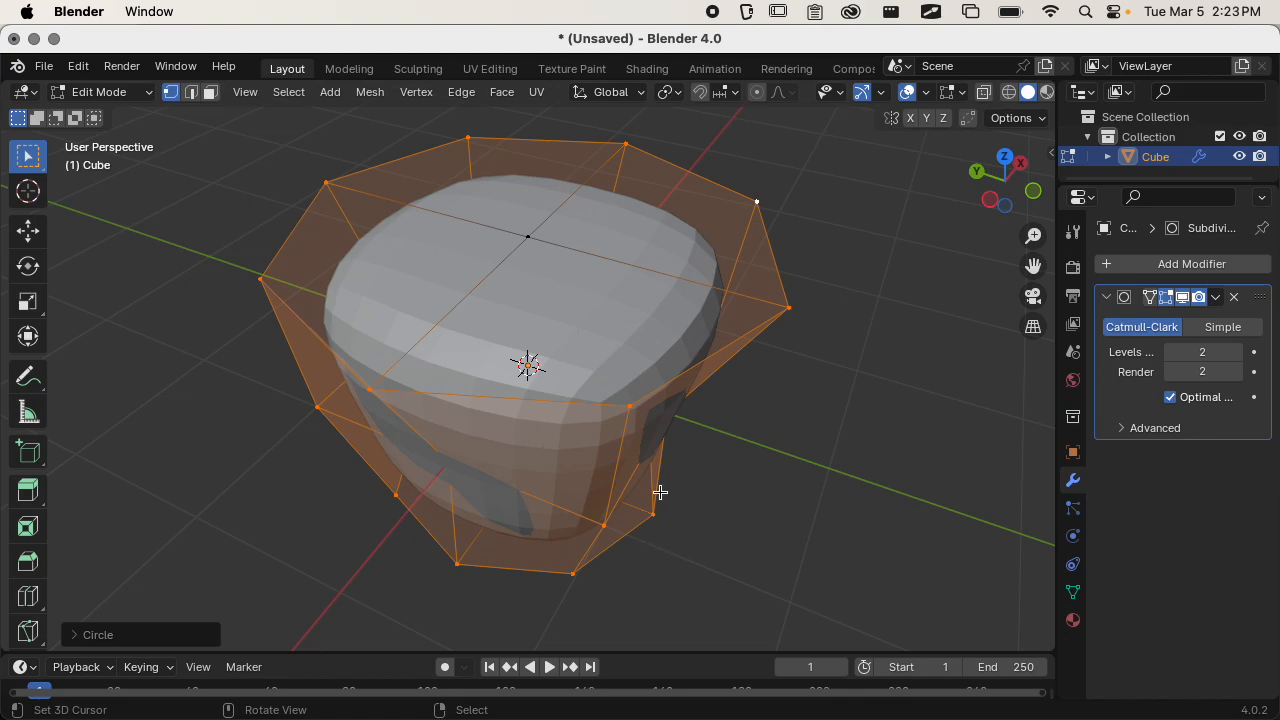
{"action": "middle_click_drag", "start_coordinate": [665, 341], "coordinate": [726, 351]}
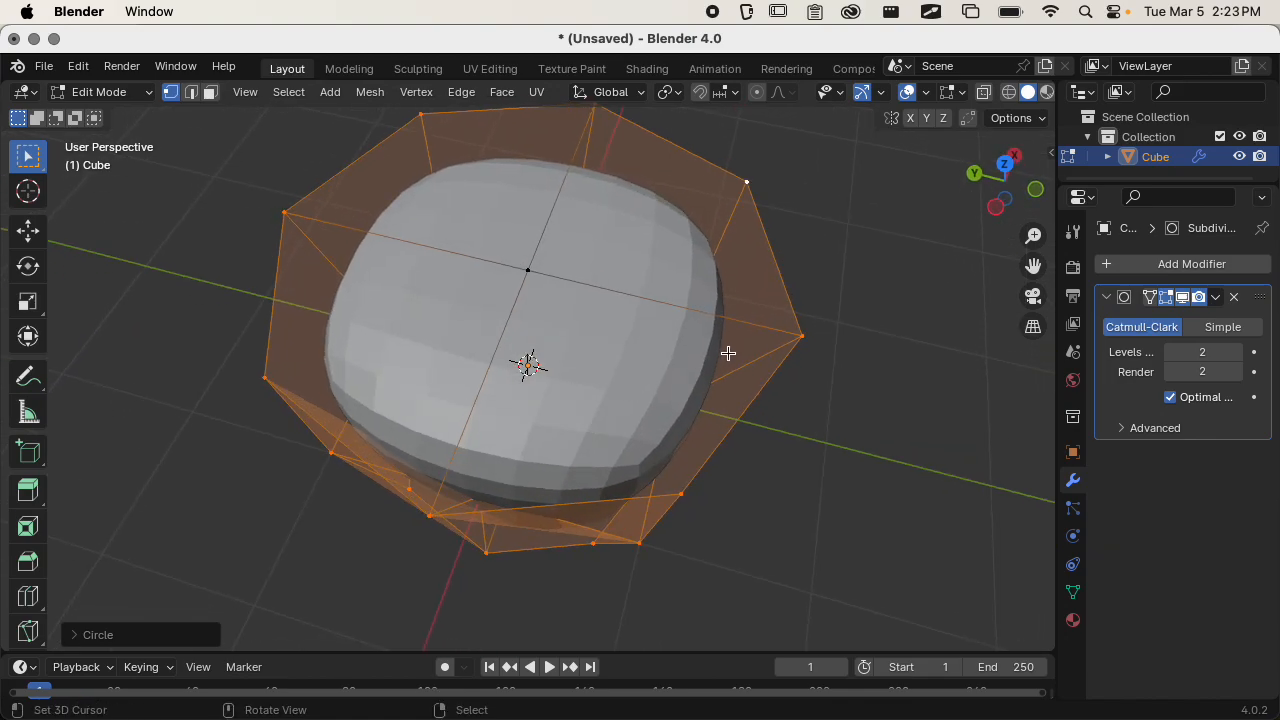
Clear the selection and select the eight outer vertices around the base mesh's top face.
{"action": "key", "text": "alt+a"}
{"action": "middle_click_drag", "start_coordinate": [804, 406], "coordinate": [698, 350]}
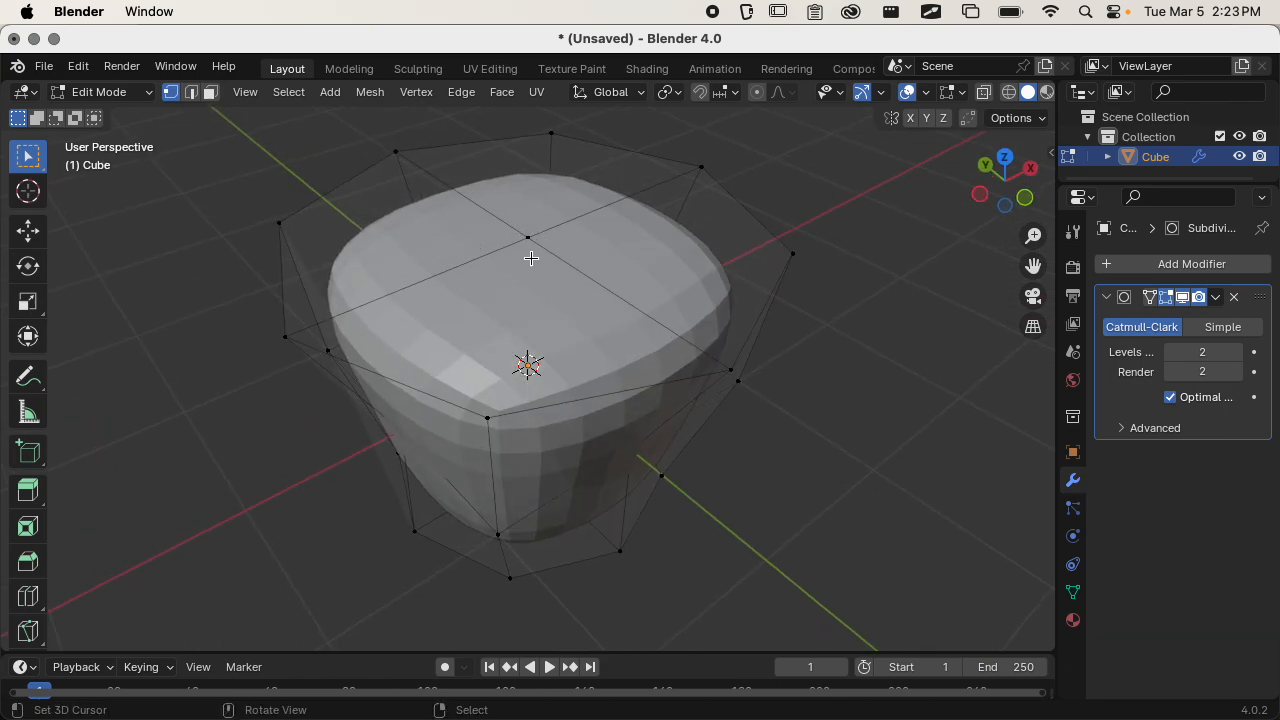
{"action": "middle_click_drag", "start_coordinate": [547, 294], "coordinate": [731, 280]}
{"action": "left_click", "coordinate": [754, 195]}
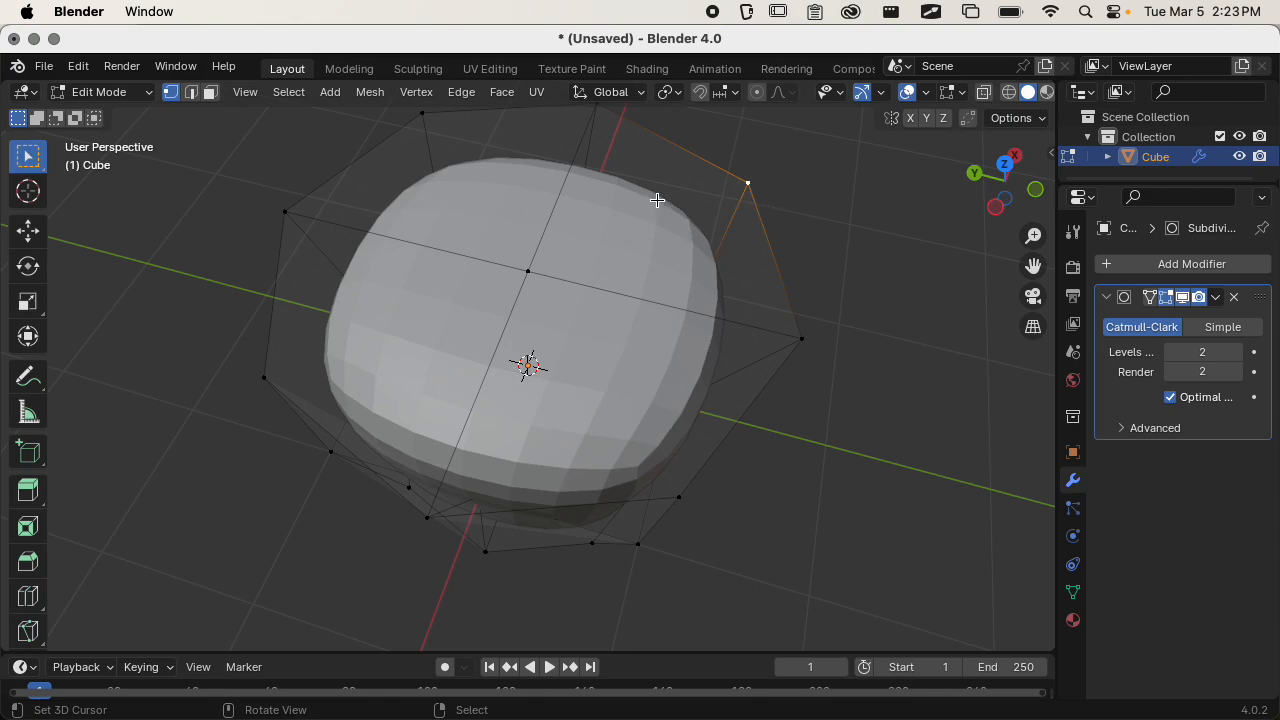
{"action": "middle_click_drag", "start_coordinate": [623, 180], "coordinate": [637, 194]}
{"action": "left_click", "coordinate": [622, 160], "text": "shift"}
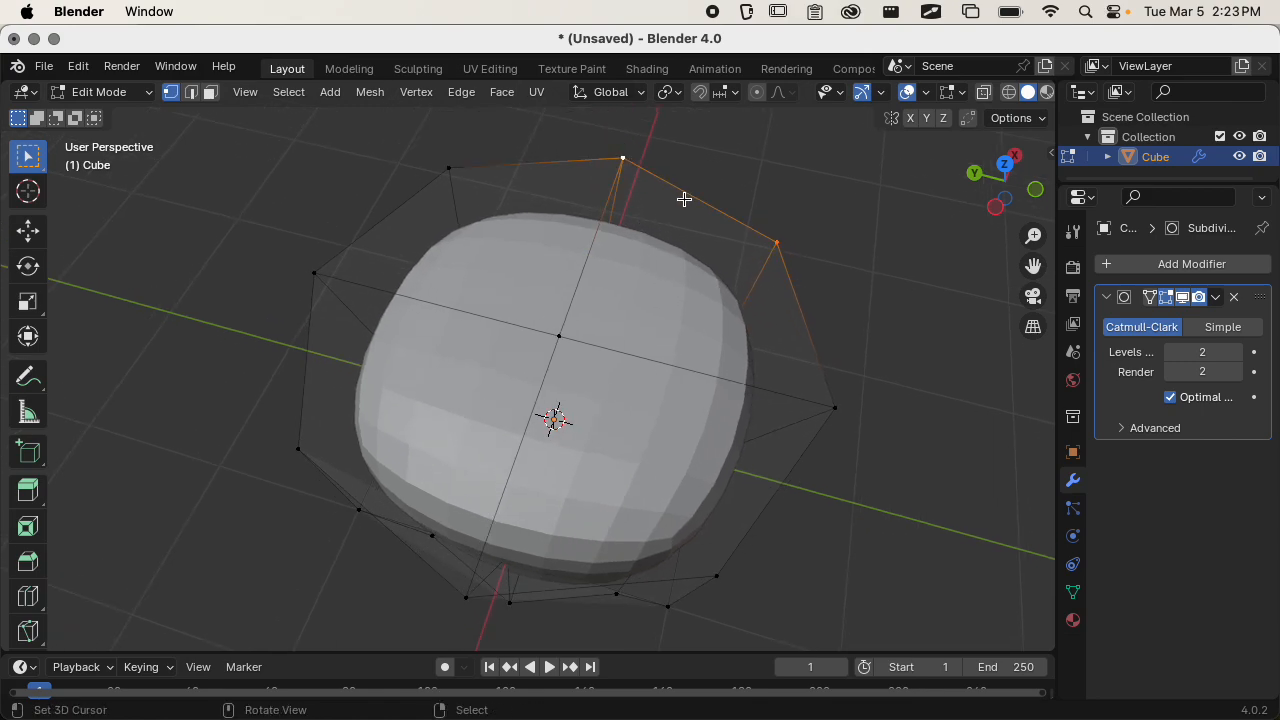
{"action": "left_click", "coordinate": [777, 239], "text": "alt"}
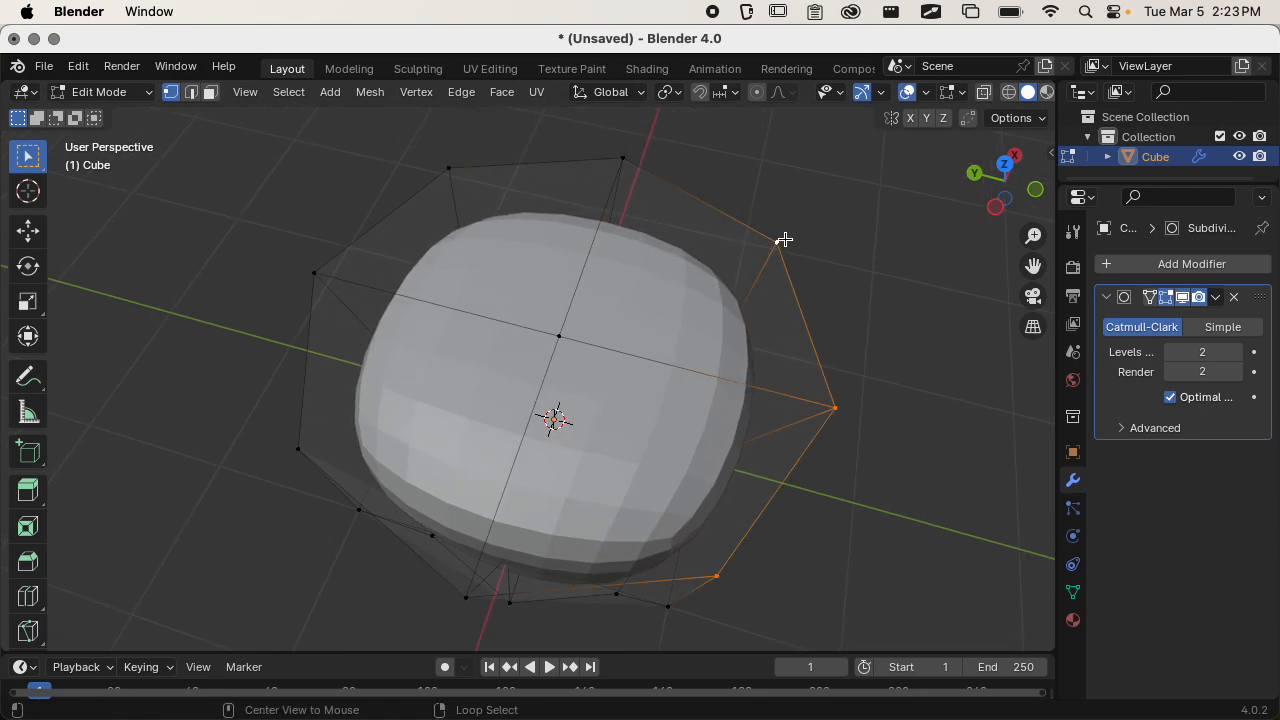
{"action": "left_click", "coordinate": [623, 160], "text": "shift"}
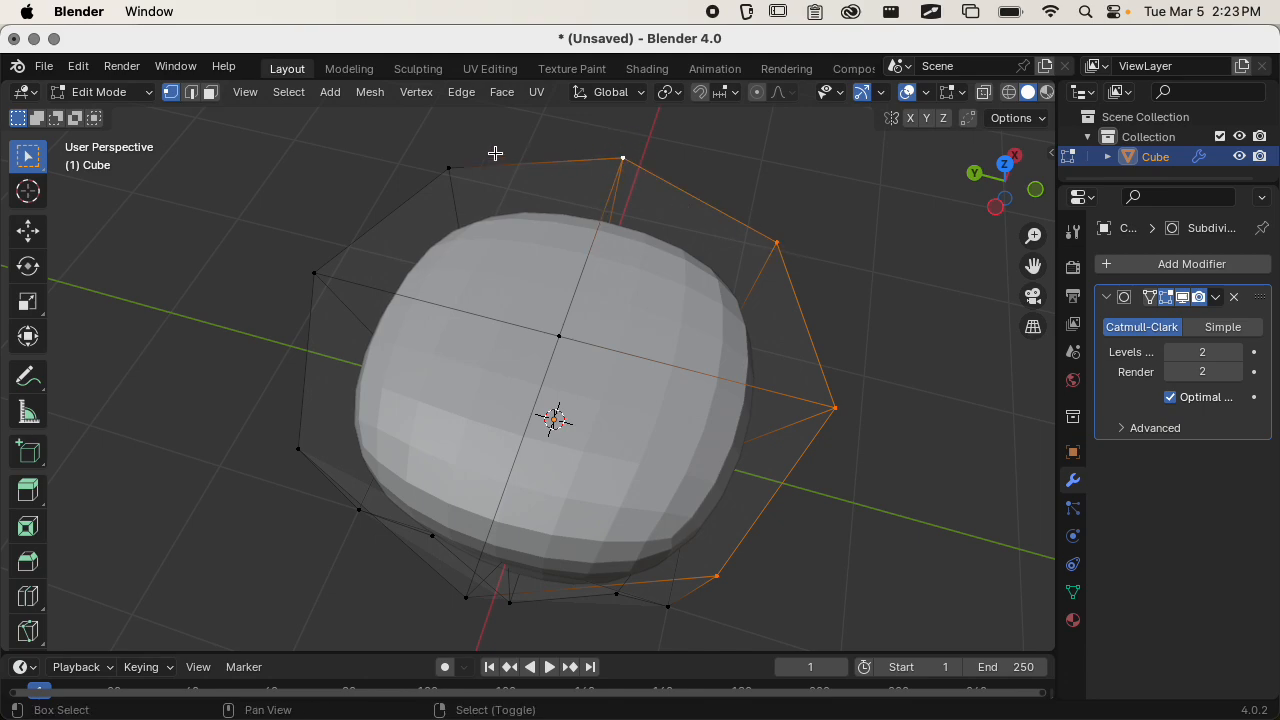
{"action": "left_click", "coordinate": [450, 169], "text": "shift"}
{"action": "left_click", "coordinate": [314, 273], "text": "shift"}
{"action": "left_click", "coordinate": [297, 420], "text": "shift"}
{"action": "middle_click_drag", "start_coordinate": [297, 420], "coordinate": [546, 337]}
{"action": "left_click", "coordinate": [663, 346], "text": "shift"}
{"action": "middle_click_drag", "start_coordinate": [706, 277], "coordinate": [603, 296]}
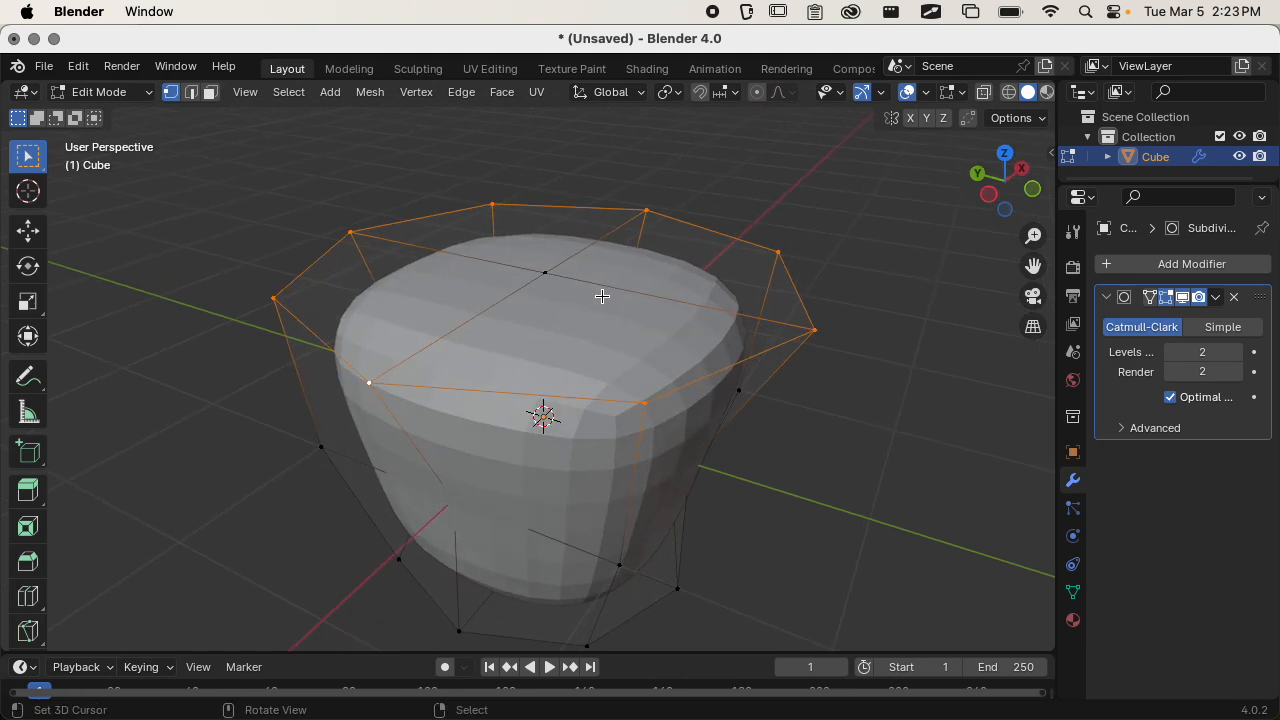
Try to inset the top face with only its outer ring of vertices selected.
{"action": "key", "text": "i"}
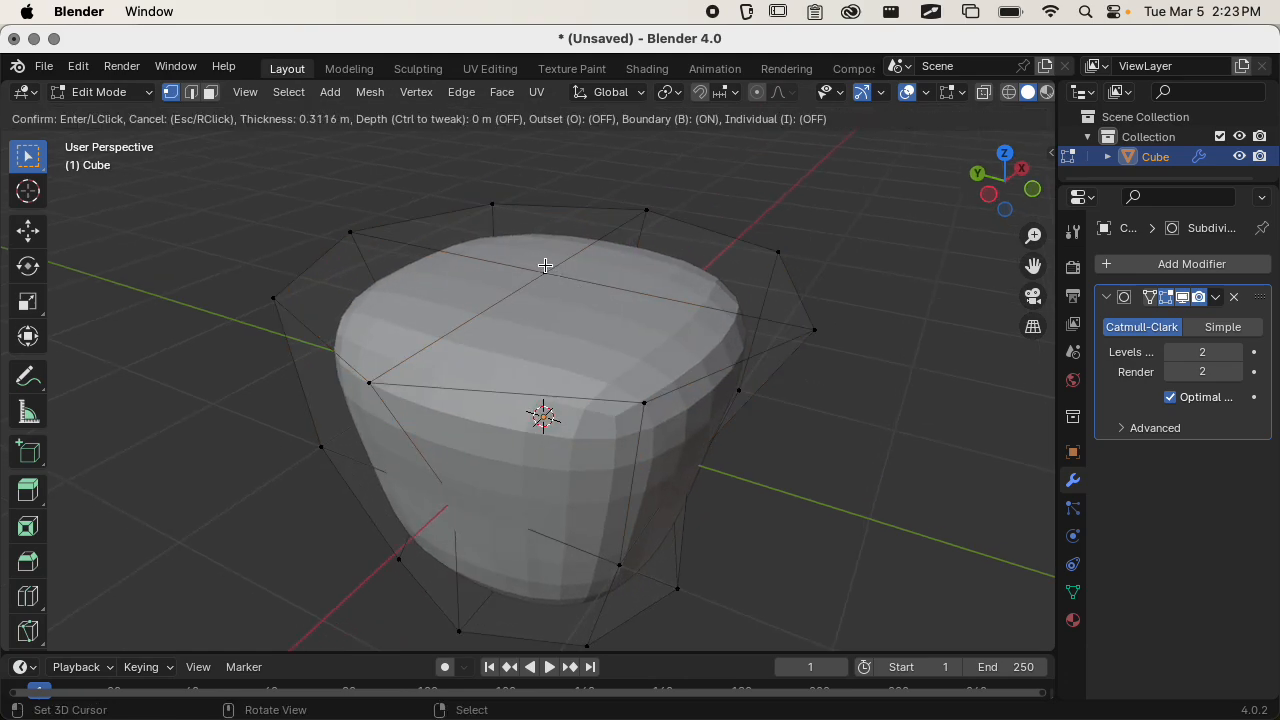
{"action": "left_click", "coordinate": [707, 328]}
{"action": "middle_click_drag", "start_coordinate": [674, 357], "coordinate": [624, 404]}
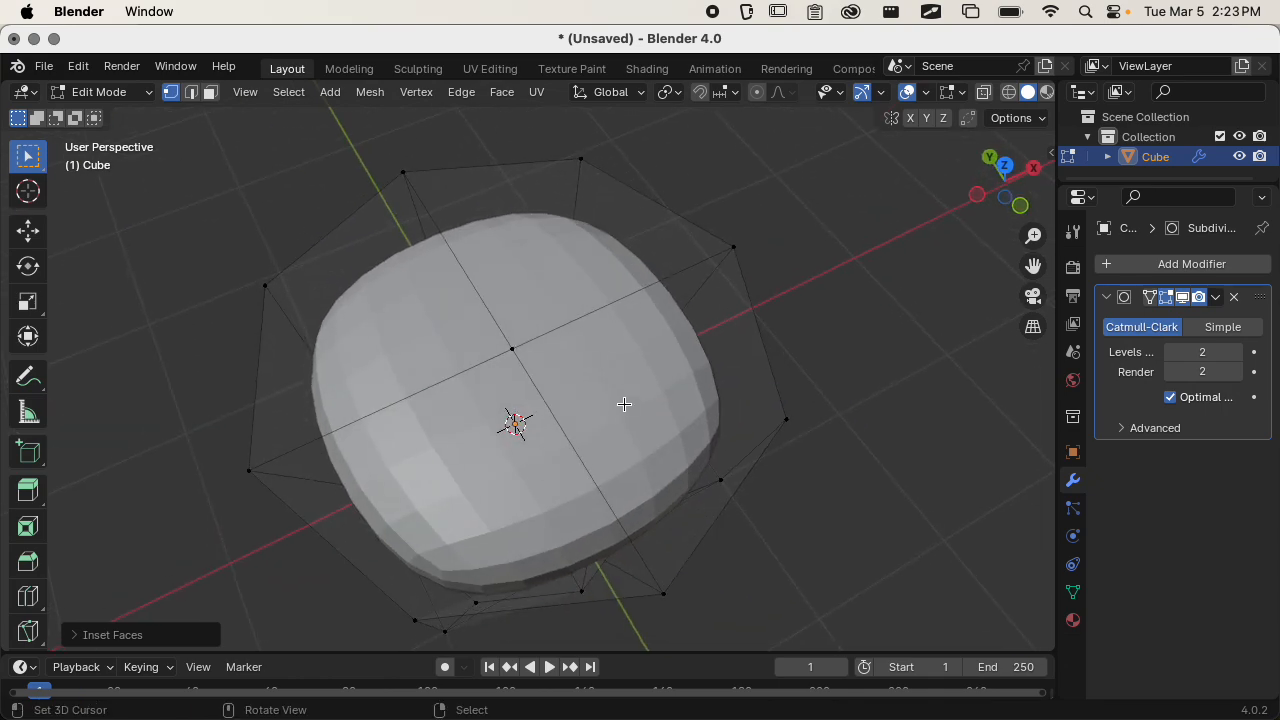
Box-select all vertices of the base mesh's top face, including the centre vertex.
{"action": "middle_click_drag", "start_coordinate": [393, 410], "coordinate": [588, 266]}
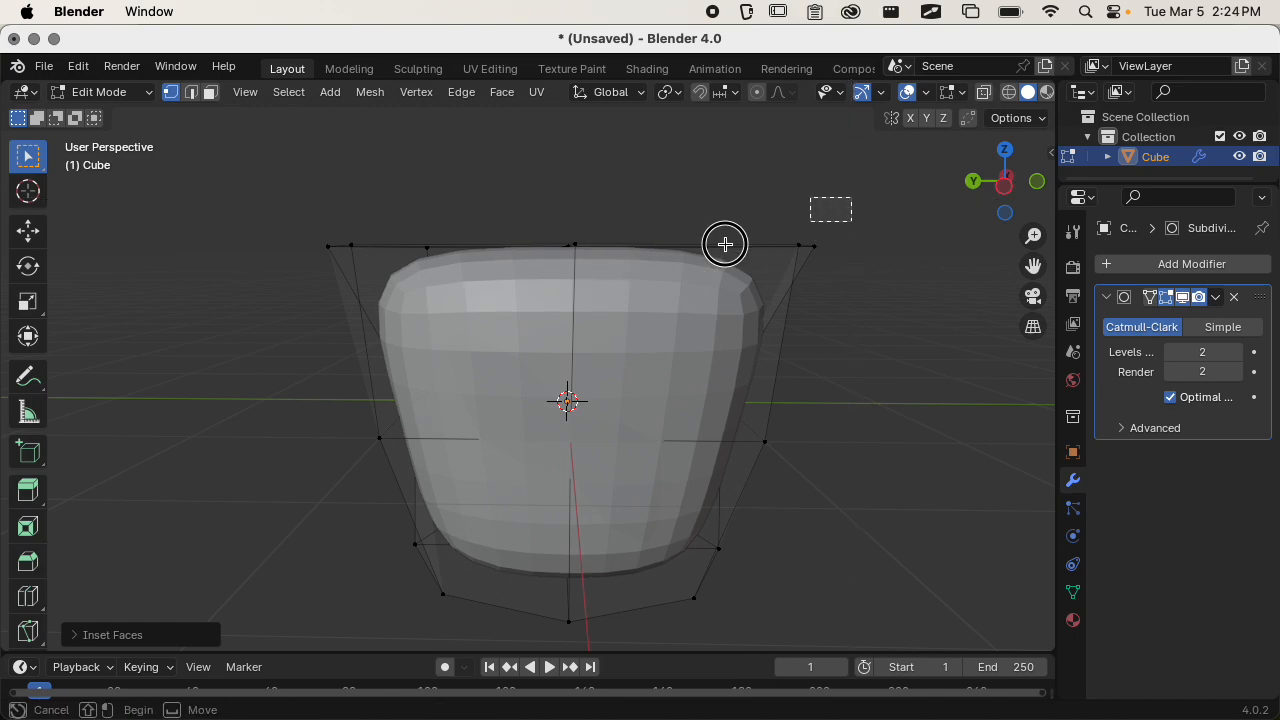
{"action": "left_click_drag", "start_coordinate": [280, 290], "coordinate": [282, 290]}
{"action": "middle_click_drag", "start_coordinate": [323, 289], "coordinate": [560, 345]}
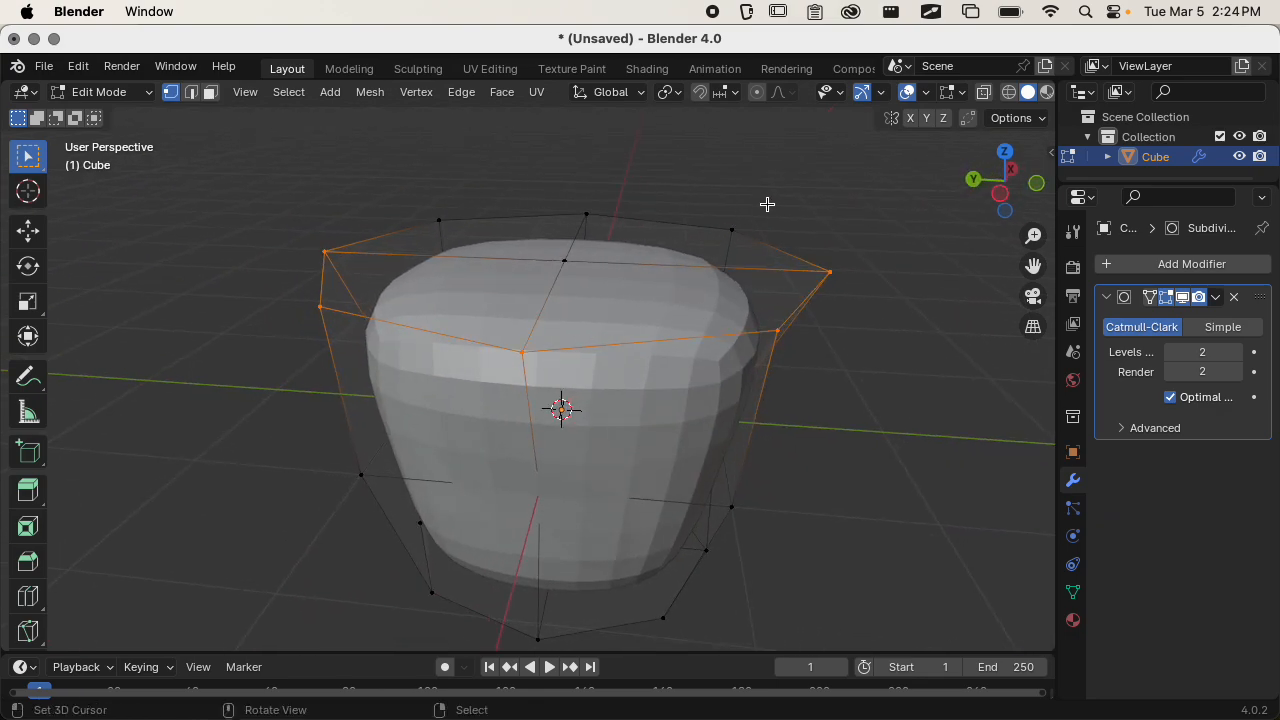
{"action": "key", "text": "b"}
{"action": "left_click_drag", "start_coordinate": [794, 181], "coordinate": [321, 284]}
{"action": "mouse_move", "coordinate": [466, 346]}
{"action": "middle_mouse_down"}
{"action": "mouse_move", "coordinate": [386, 337]}
{"action": "mouse_move", "coordinate": [452, 342]}
{"action": "middle_mouse_up"}
Inset the top faces by about 0.49 m and scale the resulting inner faces down uniformly.
{"action": "key", "text": "i"}
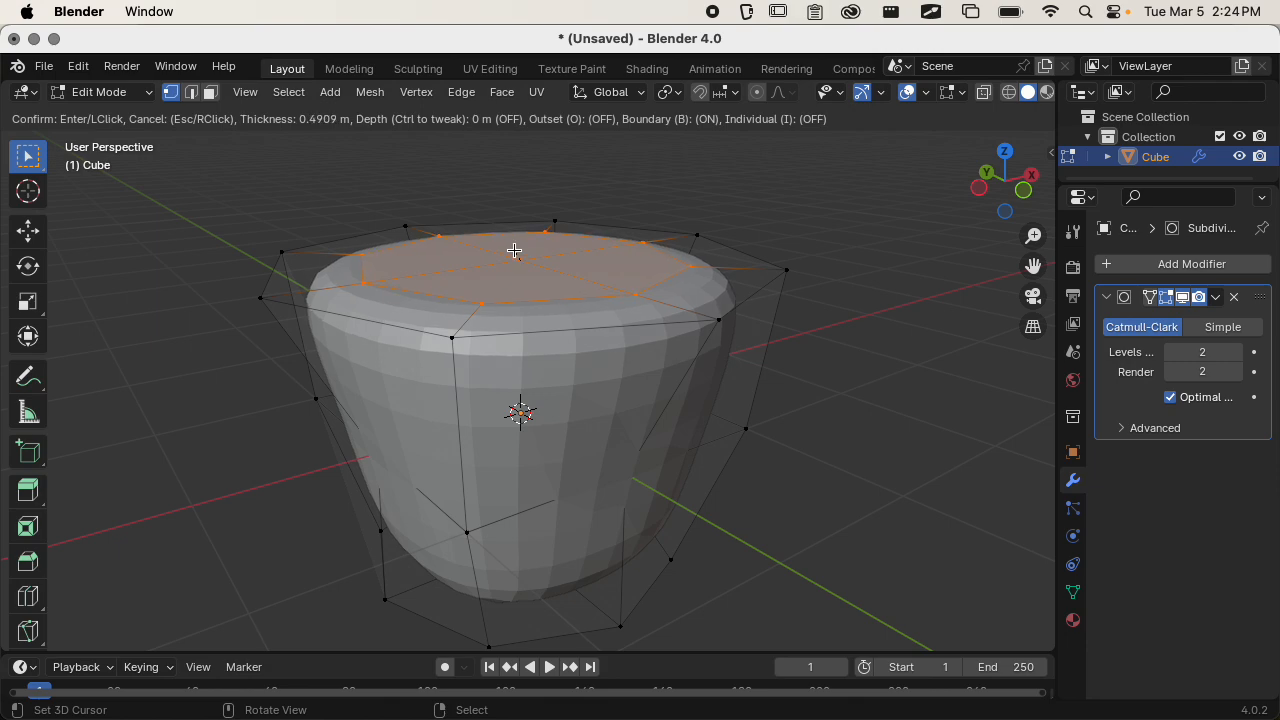
{"action": "left_click", "coordinate": [514, 250]}
{"action": "middle_click_drag", "start_coordinate": [514, 250], "coordinate": [568, 276]}
{"action": "key", "text": "s"}
{"action": "left_click", "coordinate": [598, 340]}
Raise the inset top faces slightly along the Z axis.
{"action": "key", "text": "g"}
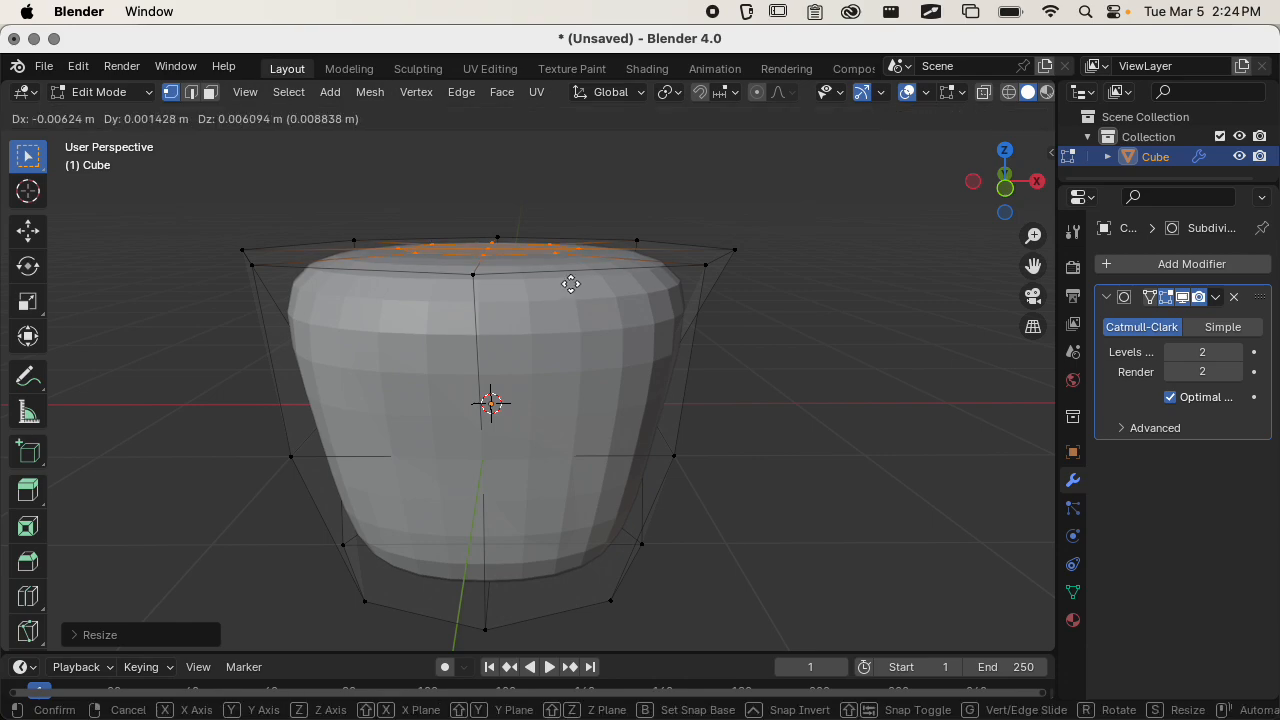
{"action": "key", "text": "z"}
{"action": "left_click", "coordinate": [569, 266]}
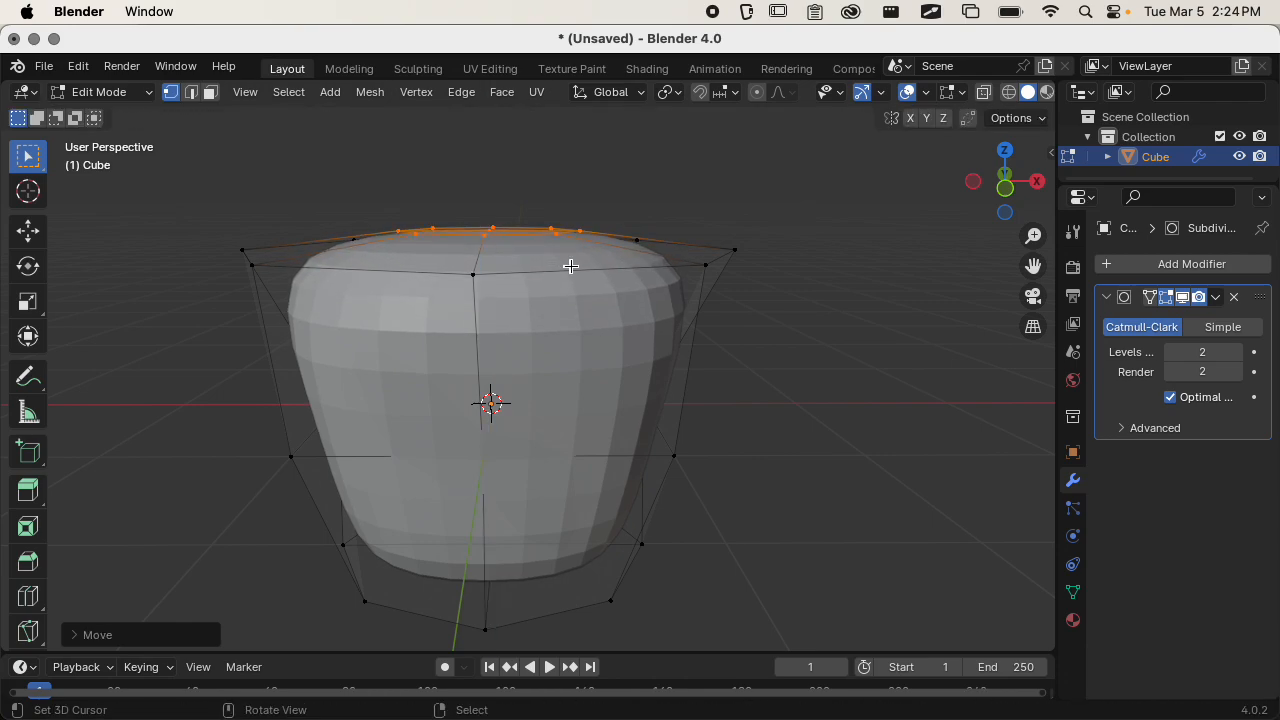
Inset the raised top faces again by about 0.35 m and lower the new inner faces about 0.13 m along Z.
{"action": "middle_click_drag", "start_coordinate": [569, 266], "coordinate": [571, 323]}
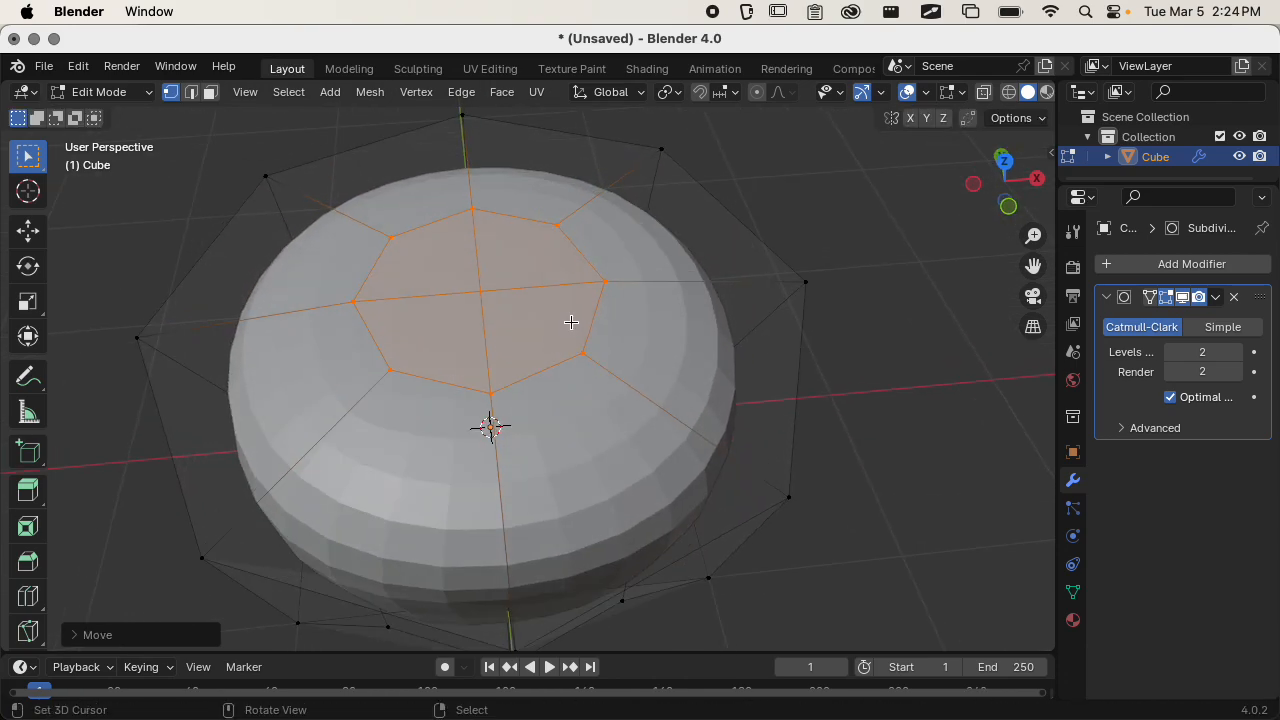
{"action": "key", "text": "i"}
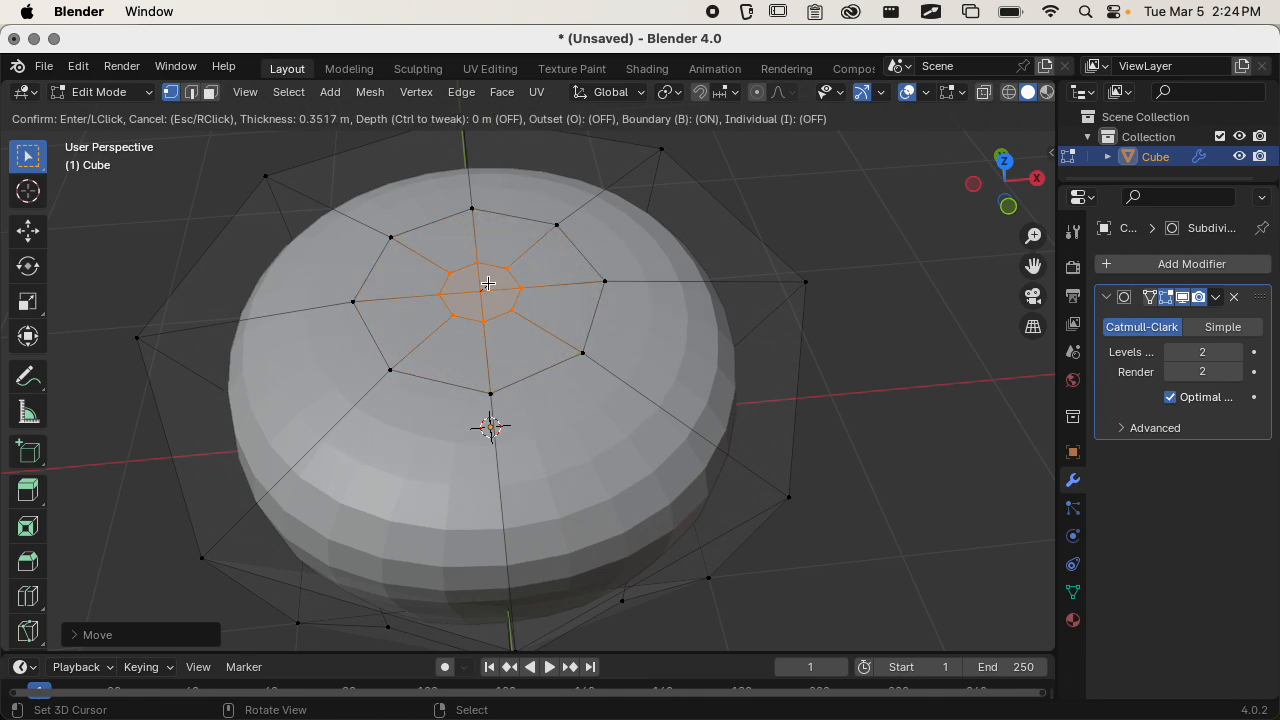
{"action": "left_click", "coordinate": [488, 284]}
{"action": "middle_click_drag", "start_coordinate": [514, 323], "coordinate": [537, 237]}
{"action": "key", "text": "g"}
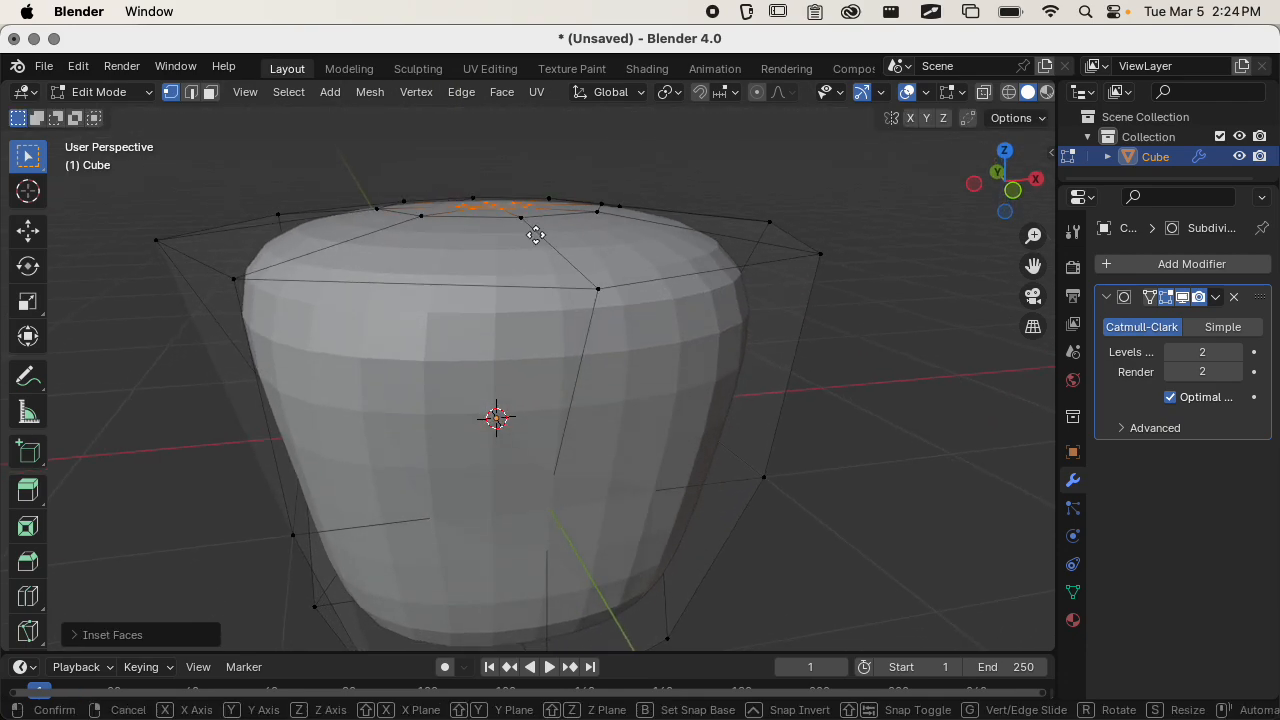
{"action": "key", "text": "z"}
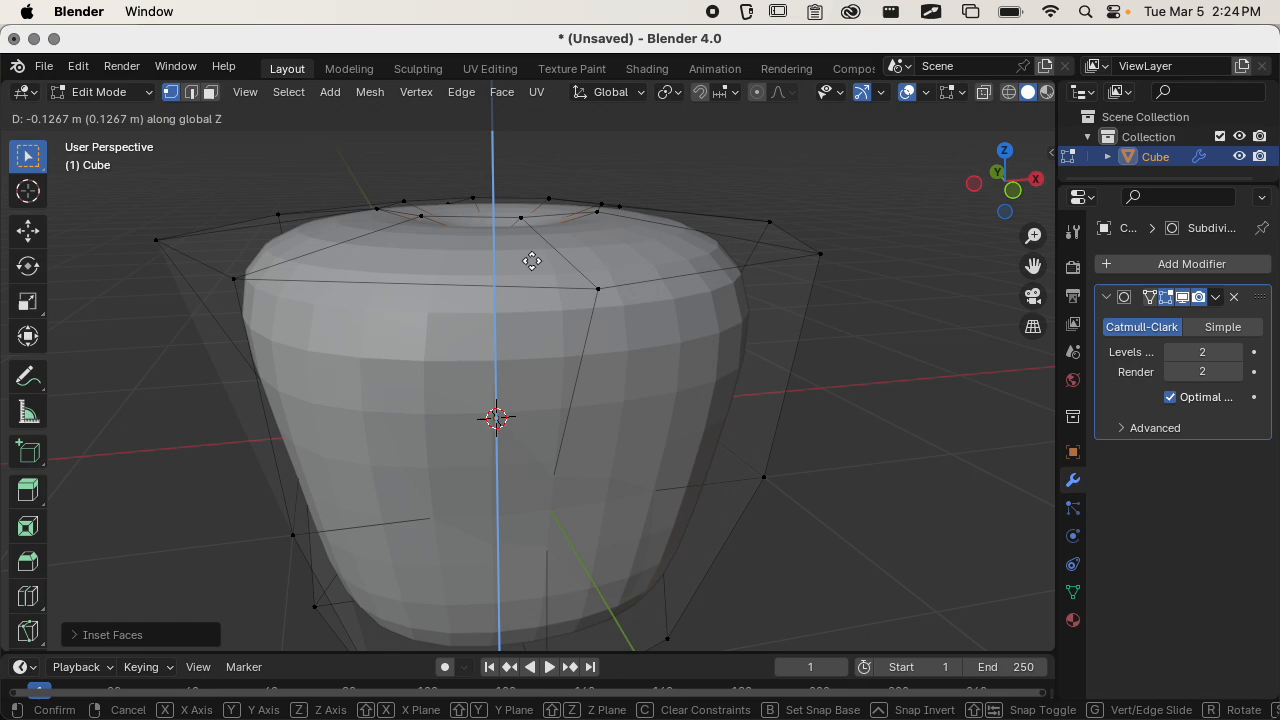
{"action": "left_click", "coordinate": [531, 261]}
Turn off the Subdivision Surface modifier's Edit Mode display to expose the base mesh around the top recess.
{"action": "middle_click_drag", "start_coordinate": [531, 261], "coordinate": [451, 391]}
{"action": "scroll", "coordinate": [443, 391], "scroll_direction": "up", "scroll_amount": 5}
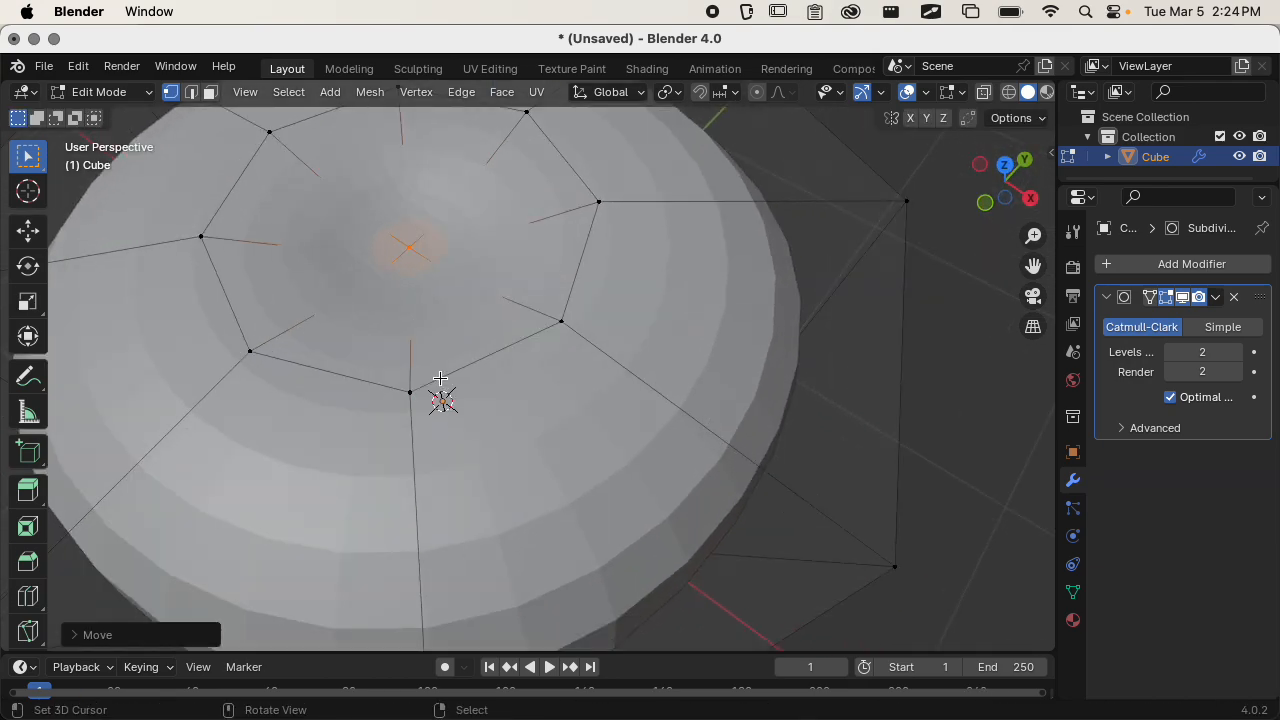
{"action": "middle_click_drag", "start_coordinate": [463, 323], "coordinate": [552, 424], "text": "shift"}
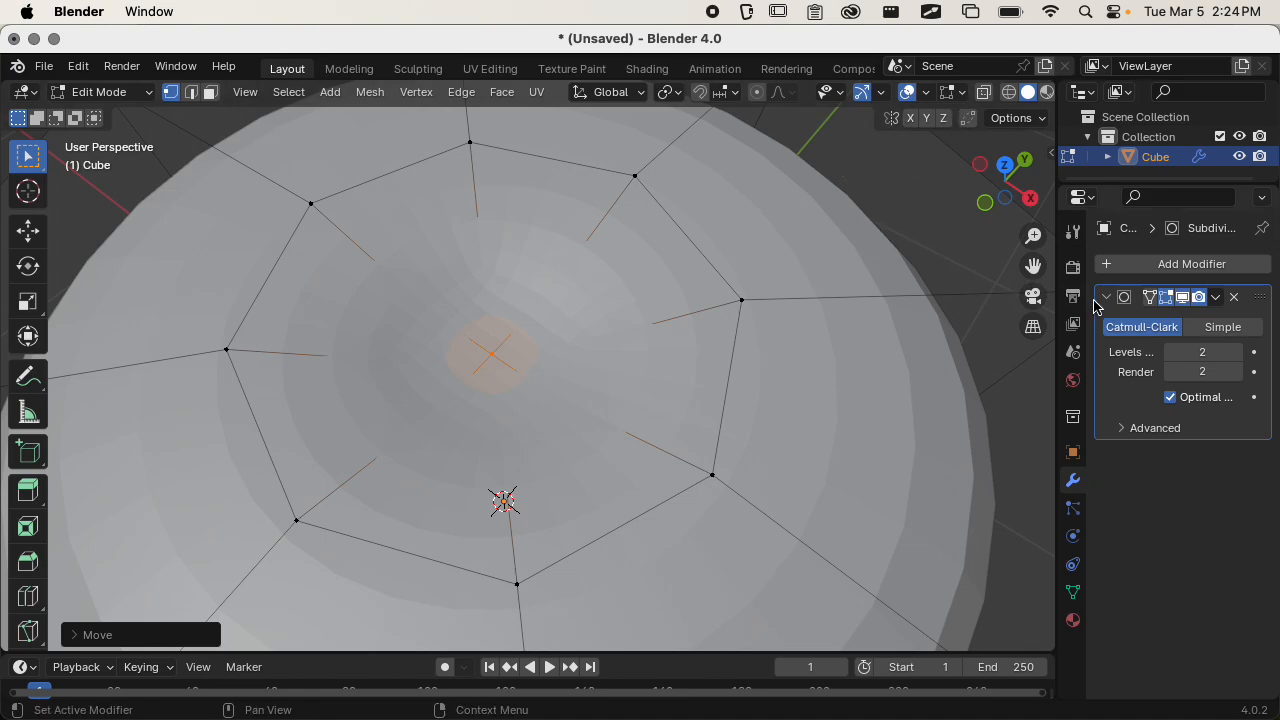
{"action": "middle_click_drag", "start_coordinate": [821, 315], "coordinate": [592, 298]}
{"action": "left_click", "coordinate": [1172, 298]}
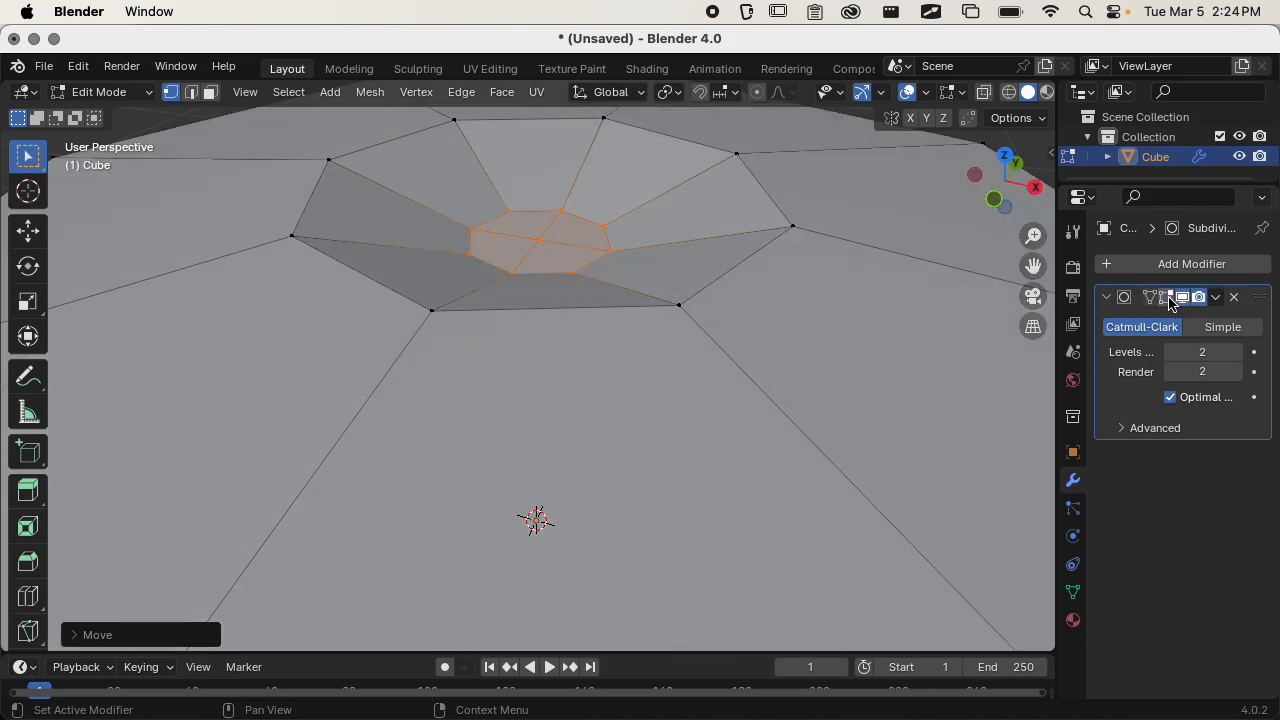
Inset the faces at the floor of the top recess by about 0.13 m.
{"action": "middle_click_drag", "start_coordinate": [672, 358], "coordinate": [640, 388]}
{"action": "middle_click_drag", "start_coordinate": [620, 331], "coordinate": [651, 389]}
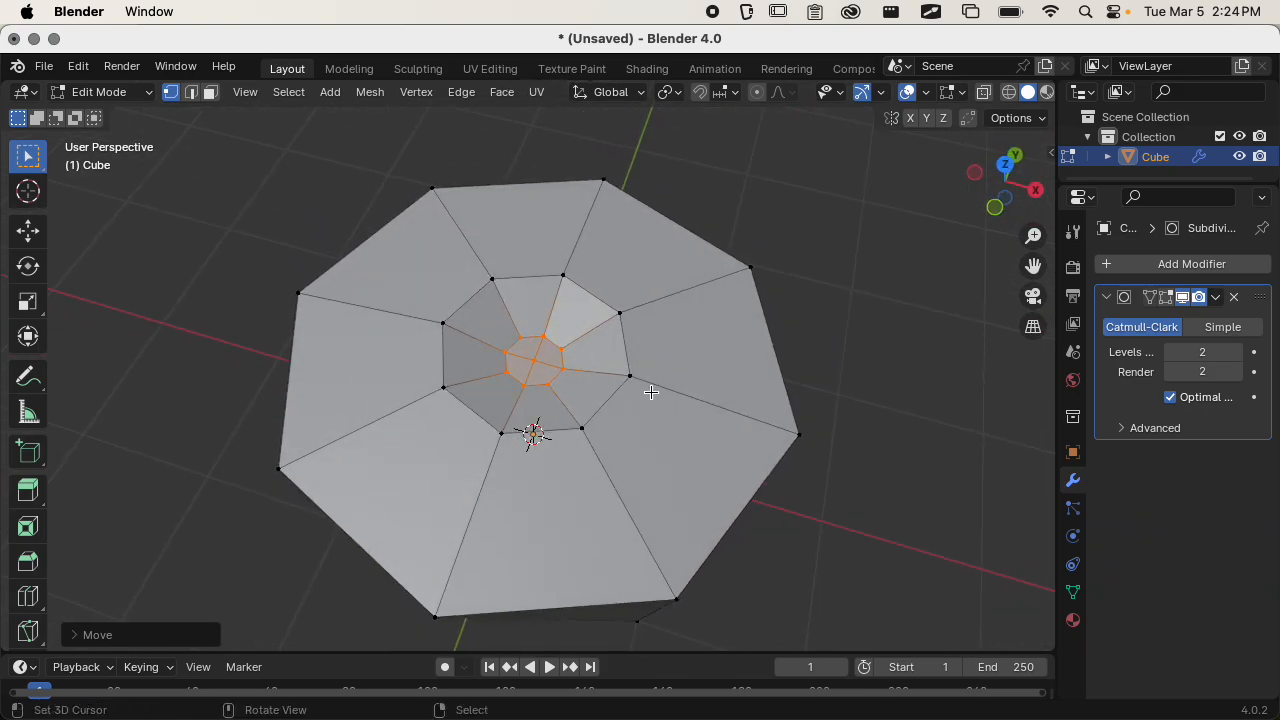
{"action": "scroll", "coordinate": [614, 369], "scroll_direction": "up", "scroll_amount": 5}
{"action": "scroll", "coordinate": [614, 369], "scroll_direction": "up", "scroll_amount": 2}
{"action": "key", "text": "i"}
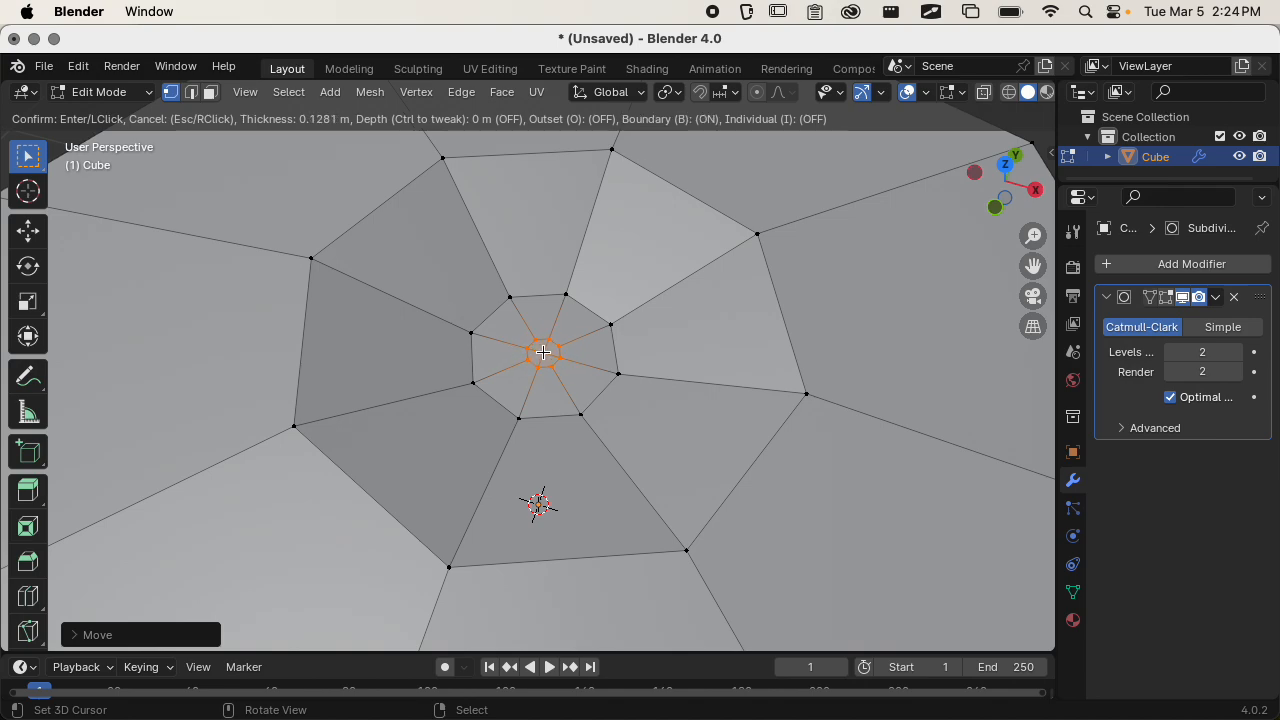
{"action": "left_click", "coordinate": [546, 354]}
Extrude the small central faces of the recess straight up along global Z to form a thin stem.
{"action": "middle_click_drag", "start_coordinate": [546, 354], "coordinate": [791, 349]}
{"action": "scroll", "coordinate": [712, 312], "scroll_direction": "down", "scroll_amount": 4}
{"action": "scroll", "coordinate": [774, 294], "scroll_direction": "up", "scroll_amount": 4}
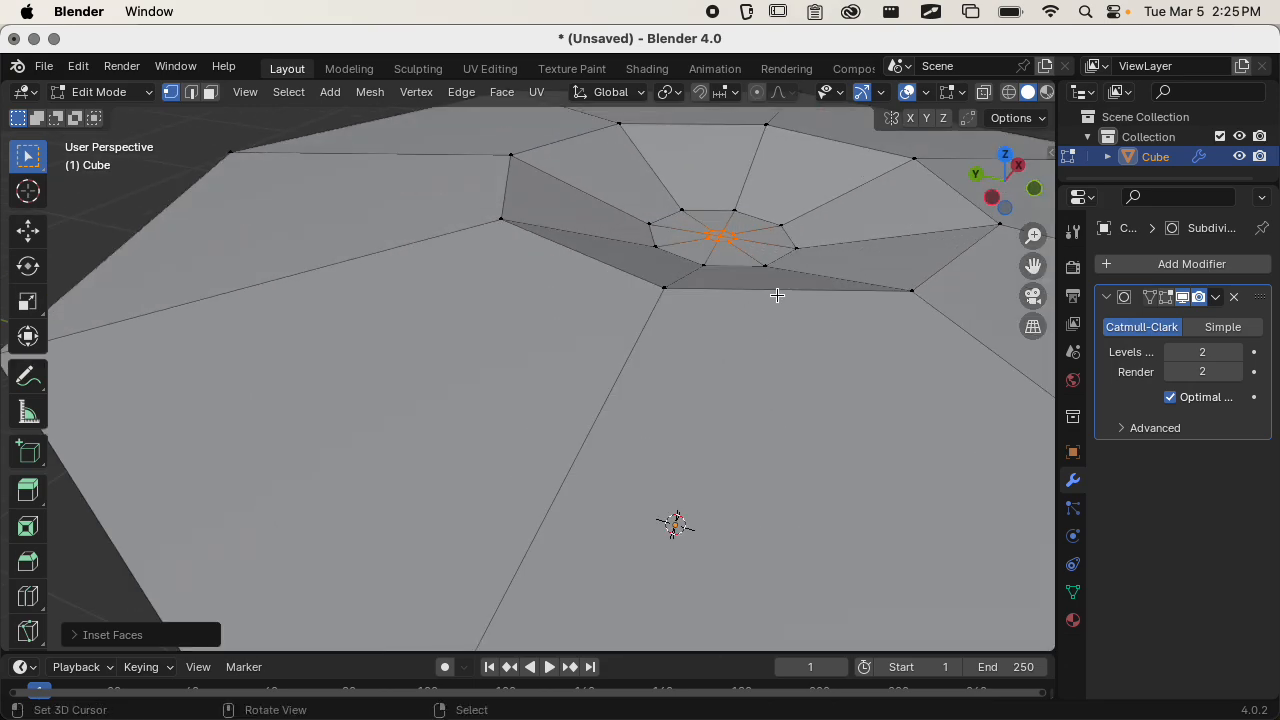
{"action": "middle_click_drag", "start_coordinate": [774, 294], "coordinate": [572, 380], "text": "shift"}
{"action": "key", "text": "g"}
{"action": "key", "text": "z"}
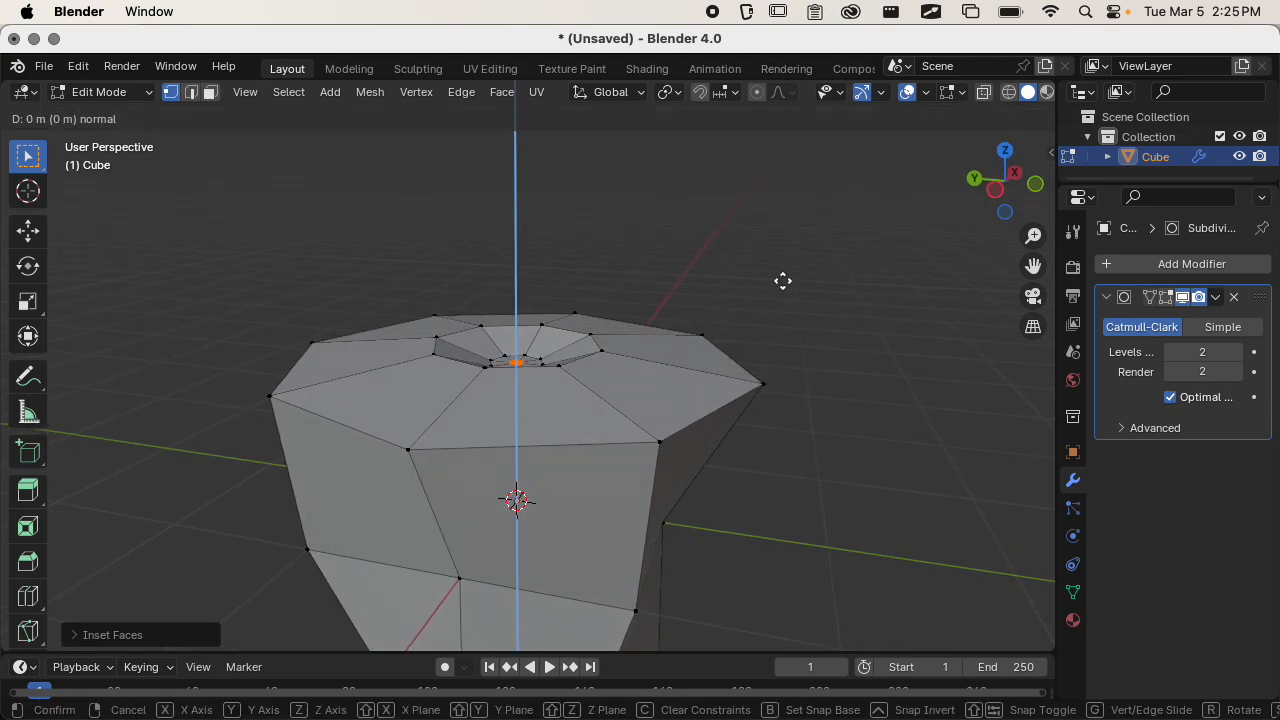
{"action": "key", "text": "z"}
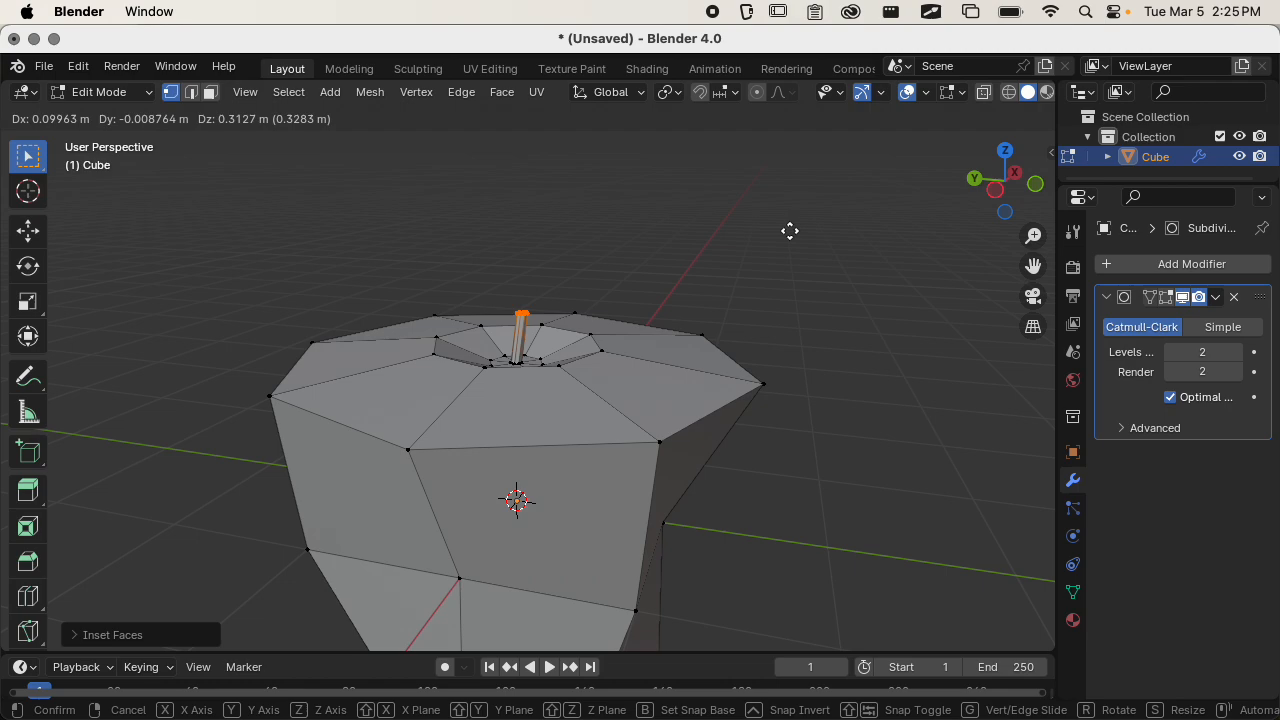
{"action": "key", "text": "z"}
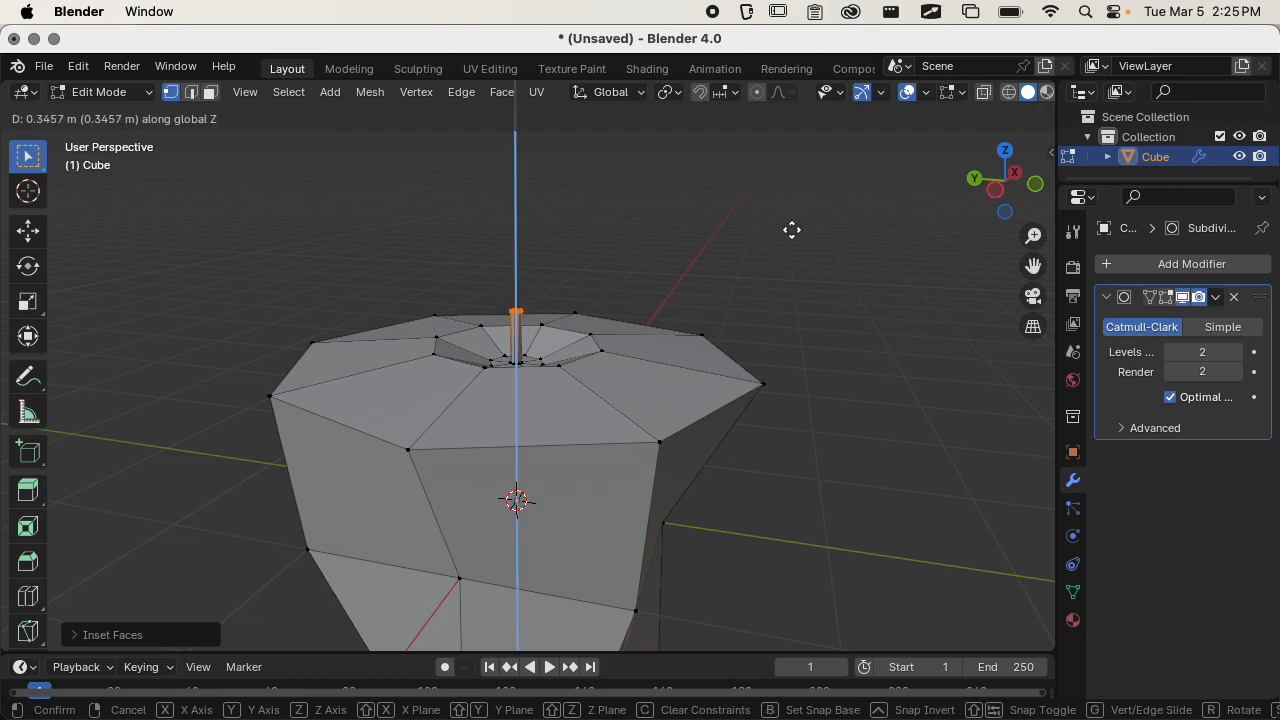
{"action": "left_click", "coordinate": [789, 247]}
Extrude the stem's top faces about 0.21 m further to add a second segment.
{"action": "middle_click_drag", "start_coordinate": [777, 269], "coordinate": [606, 337]}
{"action": "scroll", "coordinate": [606, 337], "scroll_direction": "up", "scroll_amount": 3}
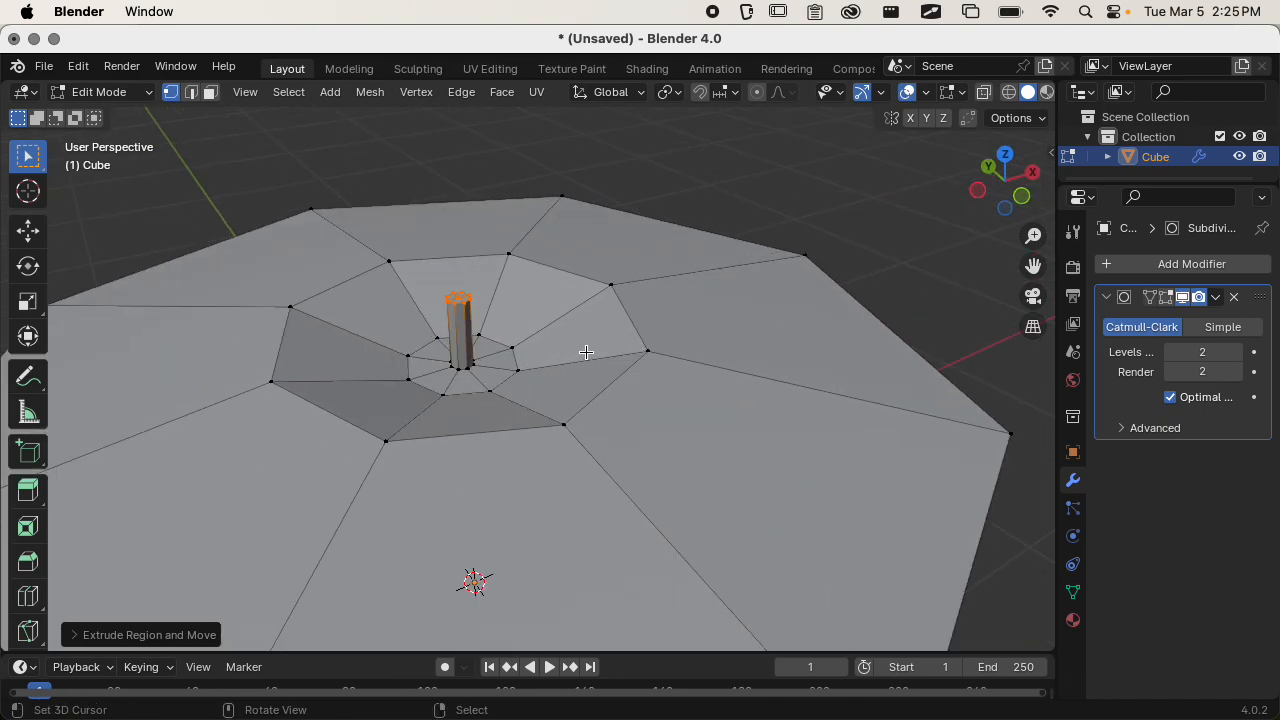
{"action": "key", "text": "z"}
{"action": "key", "text": "Escape"}
{"action": "key", "text": "e"}
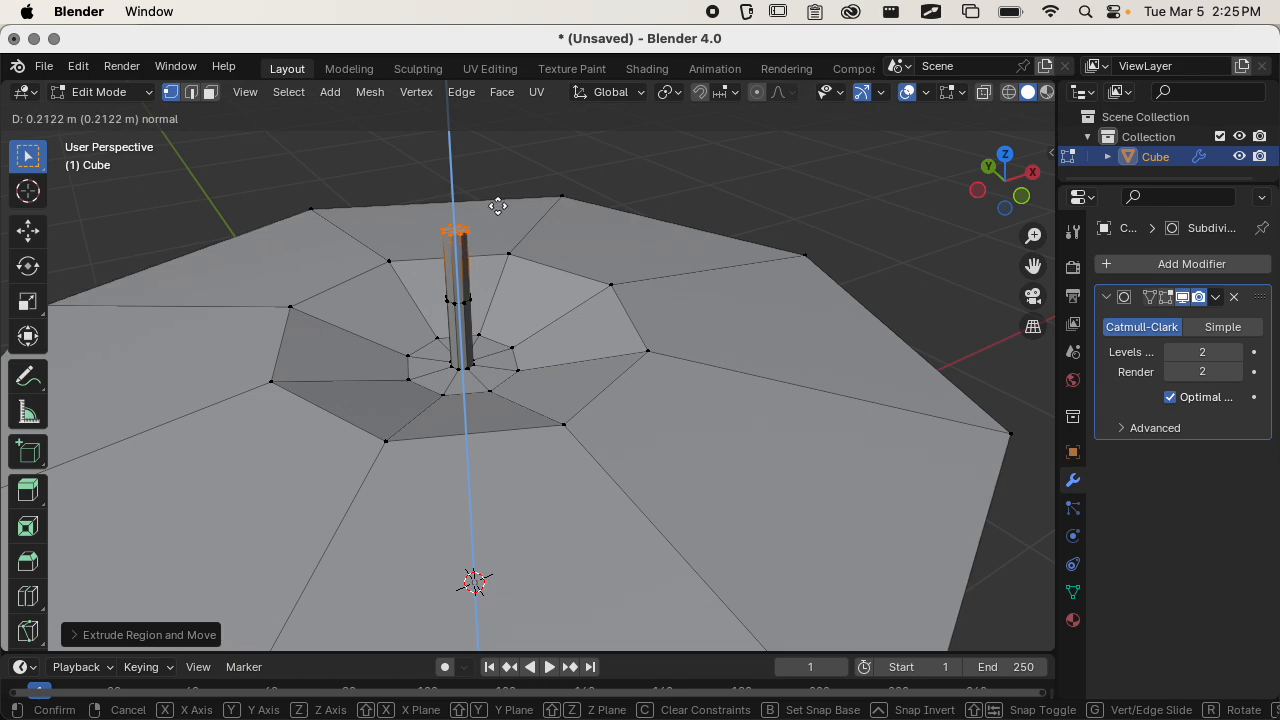
{"action": "left_click", "coordinate": [497, 206]}
Shift the end of the second stem segment sideways toward positive X and rotate it to tilt the stem.
{"action": "middle_click_drag", "start_coordinate": [531, 217], "coordinate": [523, 180]}
{"action": "key", "text": "g"}
{"action": "left_click", "coordinate": [574, 181]}
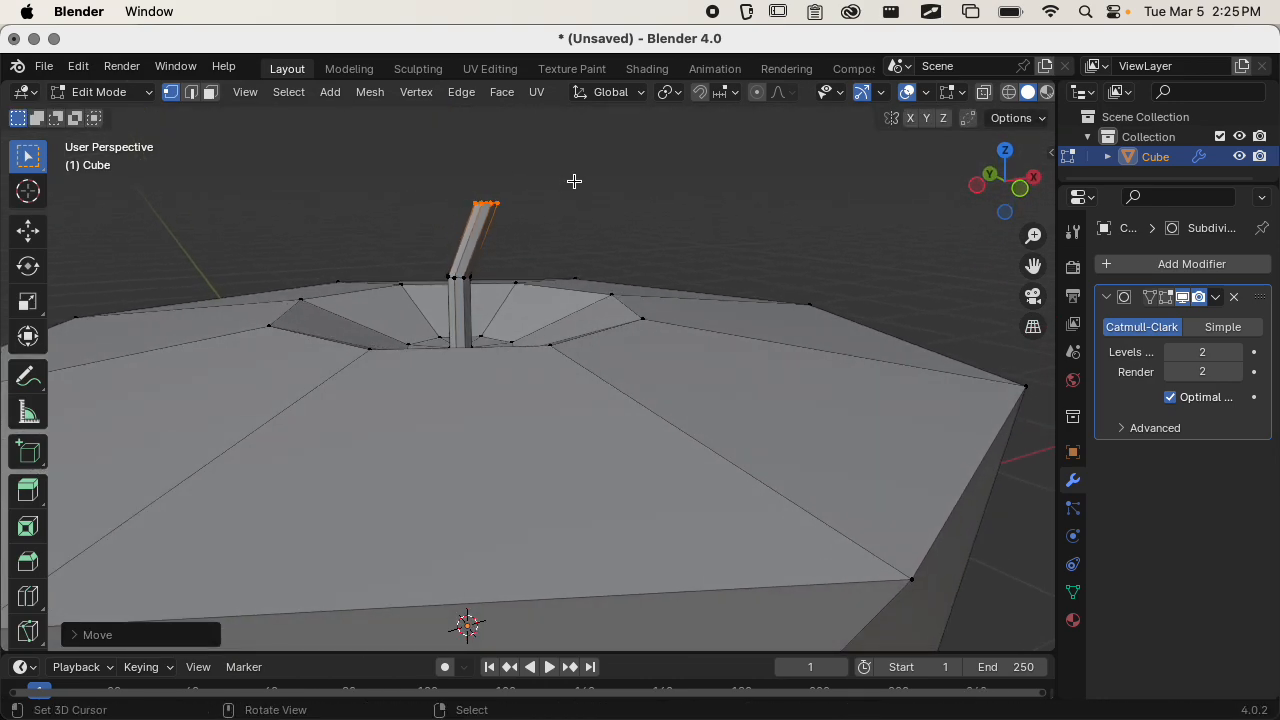
{"action": "key", "text": "g"}
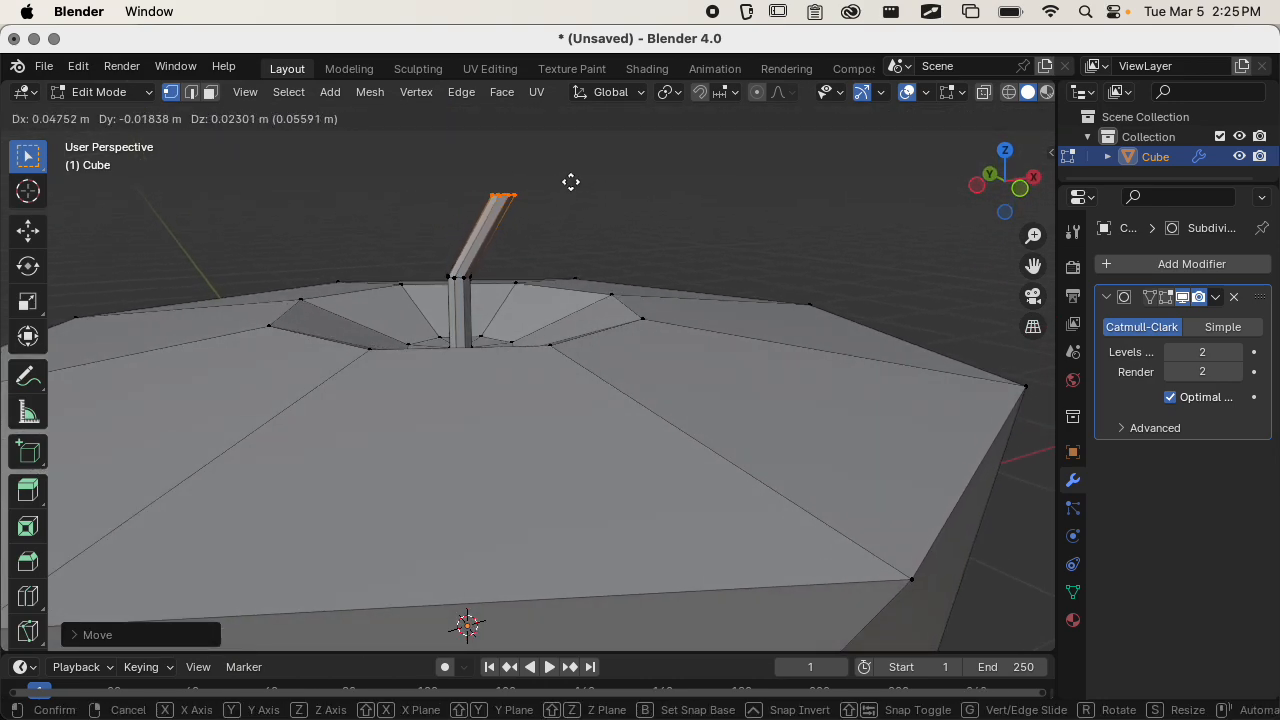
{"action": "key", "text": "r"}
{"action": "left_click", "coordinate": [596, 207]}
Extrude a third stem segment, then rotate and move its end to continue the bend sideways.
{"action": "middle_click_drag", "start_coordinate": [596, 210], "coordinate": [609, 266]}
{"action": "key", "text": "e"}
{"action": "left_click", "coordinate": [635, 234]}
{"action": "key", "text": "r"}
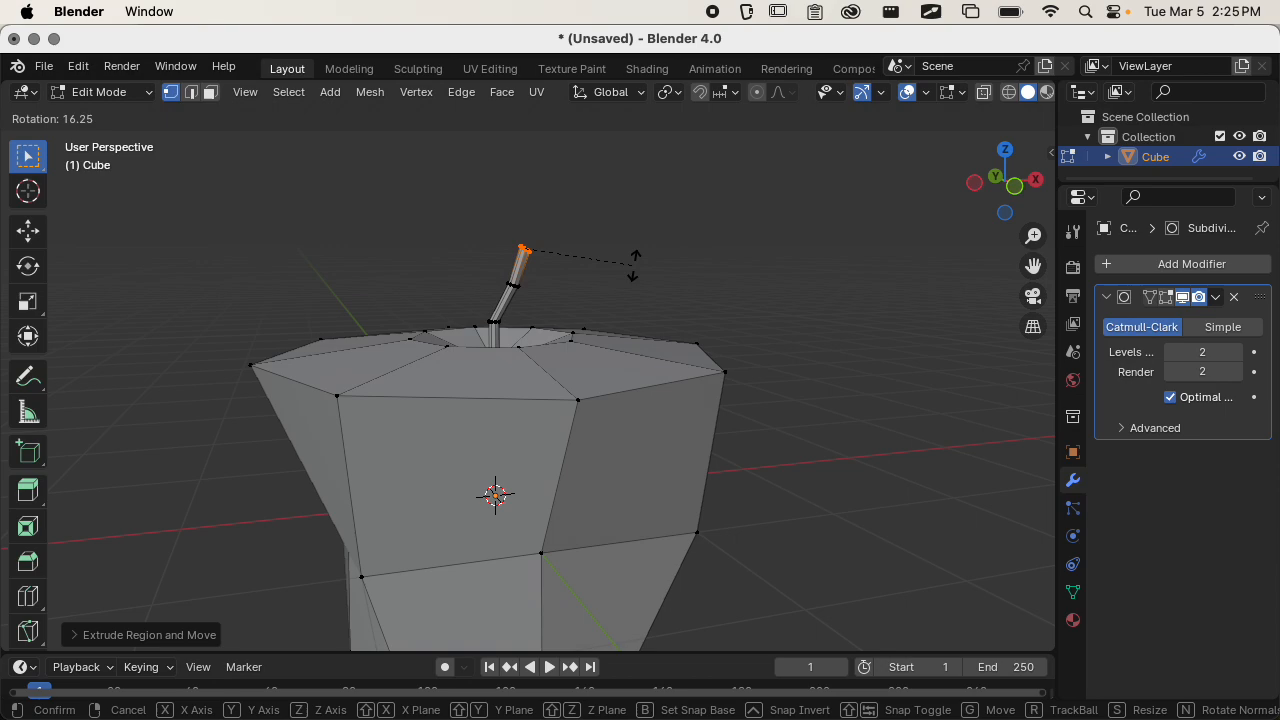
{"action": "left_click", "coordinate": [623, 305]}
{"action": "key", "text": "g"}
{"action": "left_click", "coordinate": [634, 319]}
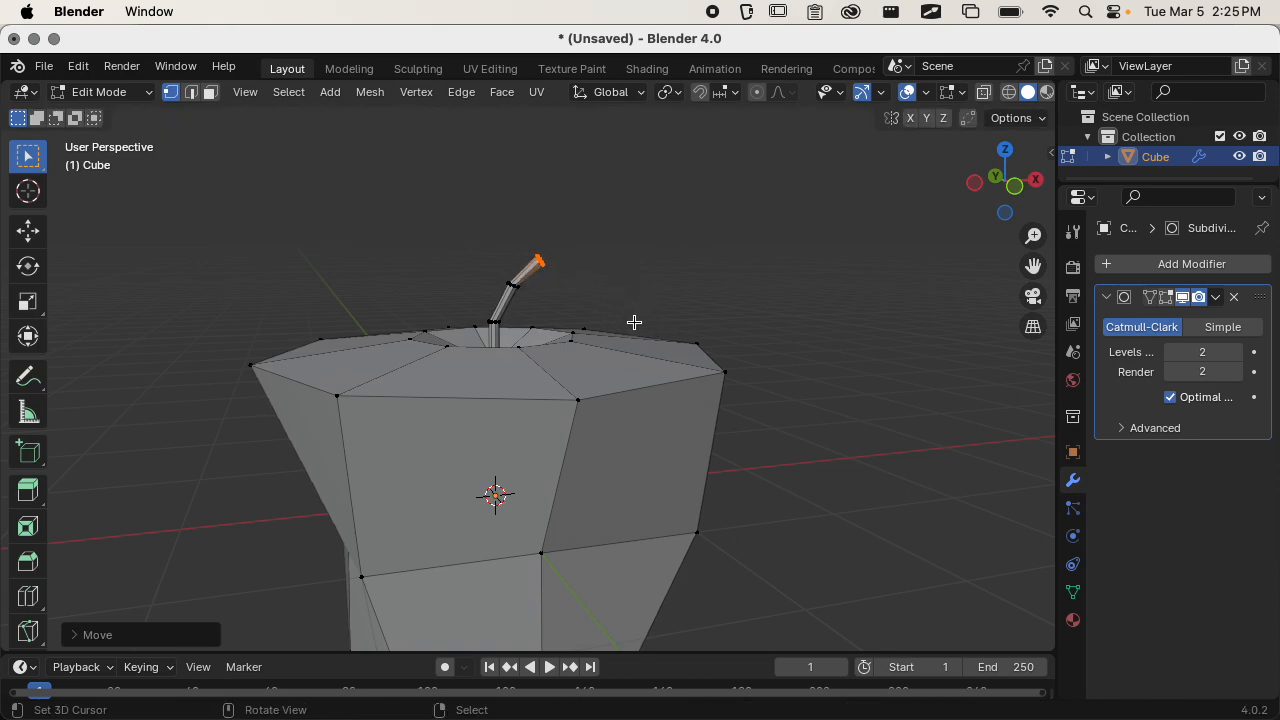
Extrude a fourth stem segment and move and rotate its end so the tip curves over and slightly downward.
{"action": "key", "text": "e"}
{"action": "left_click", "coordinate": [656, 300]}
{"action": "key", "text": "g"}
{"action": "left_click", "coordinate": [666, 311]}
{"action": "key", "text": "r"}
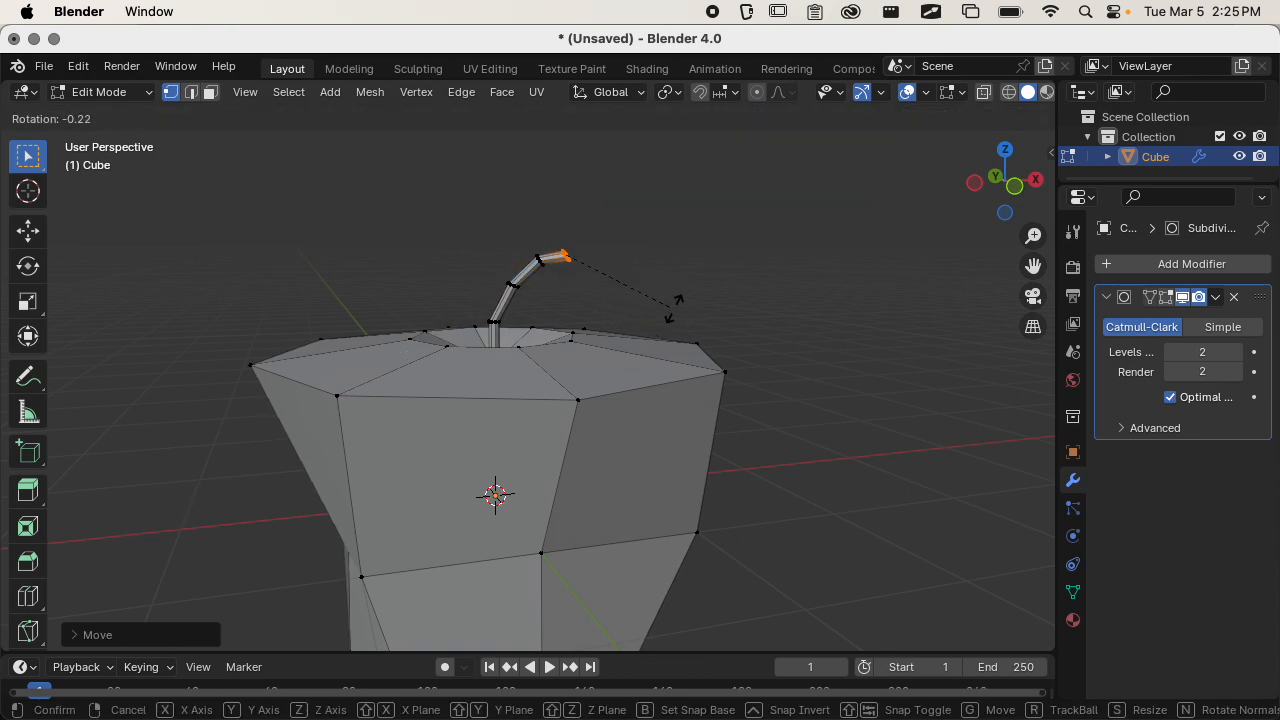
{"action": "left_click", "coordinate": [631, 320]}
{"action": "key", "text": "g"}
{"action": "left_click", "coordinate": [626, 349]}
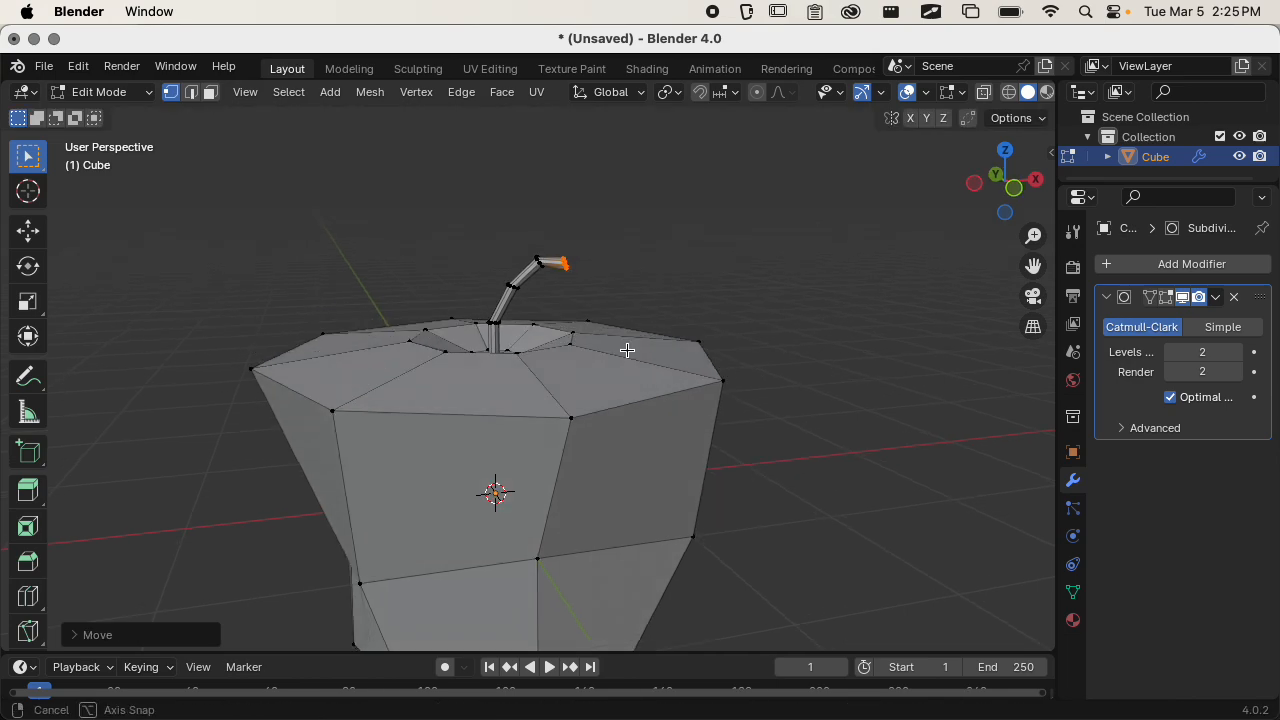
Turn the Subdivision Surface modifier's Edit Mode display back on and inspect the smoothed stem and its base.
{"action": "middle_click_drag", "start_coordinate": [626, 349], "coordinate": [330, 350]}
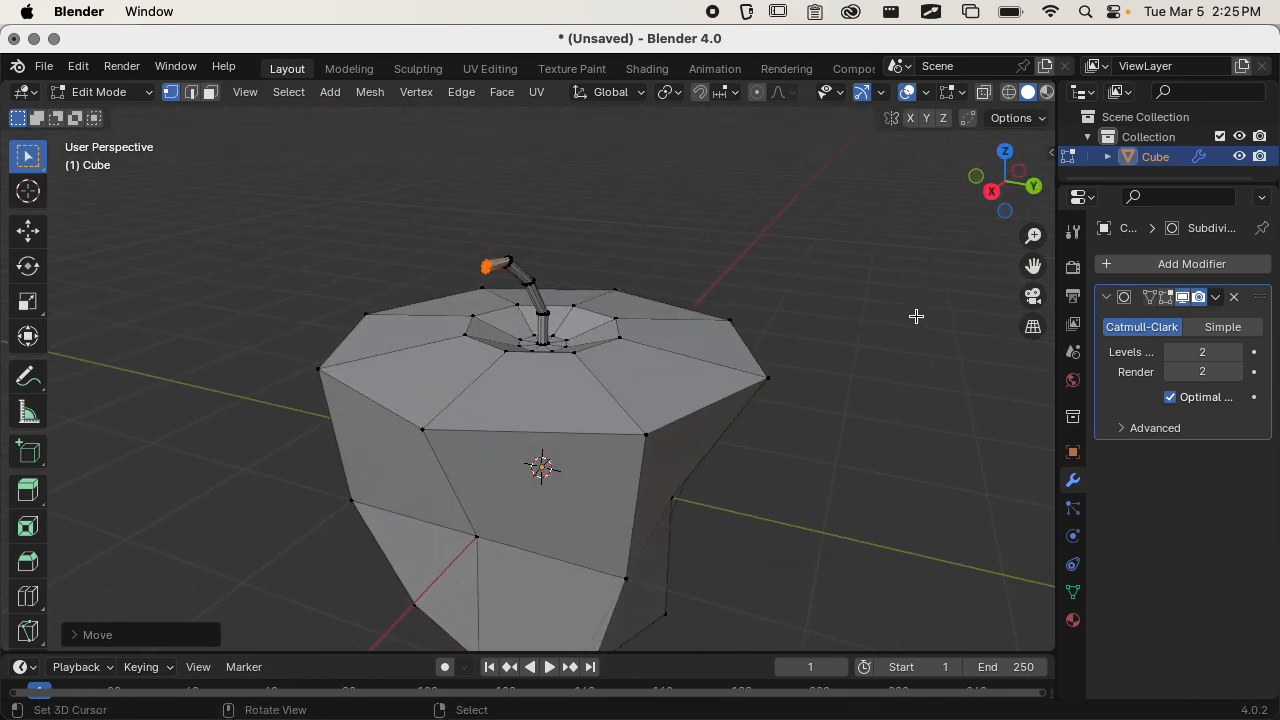
{"action": "left_click", "coordinate": [1165, 297]}
{"action": "middle_click_drag", "start_coordinate": [660, 392], "coordinate": [885, 386]}
{"action": "scroll", "coordinate": [578, 374], "scroll_direction": "up", "scroll_amount": 3}
{"action": "scroll", "coordinate": [834, 369], "scroll_direction": "up", "scroll_amount": 6}
{"action": "scroll", "coordinate": [628, 331], "scroll_direction": "down", "scroll_amount": 4}
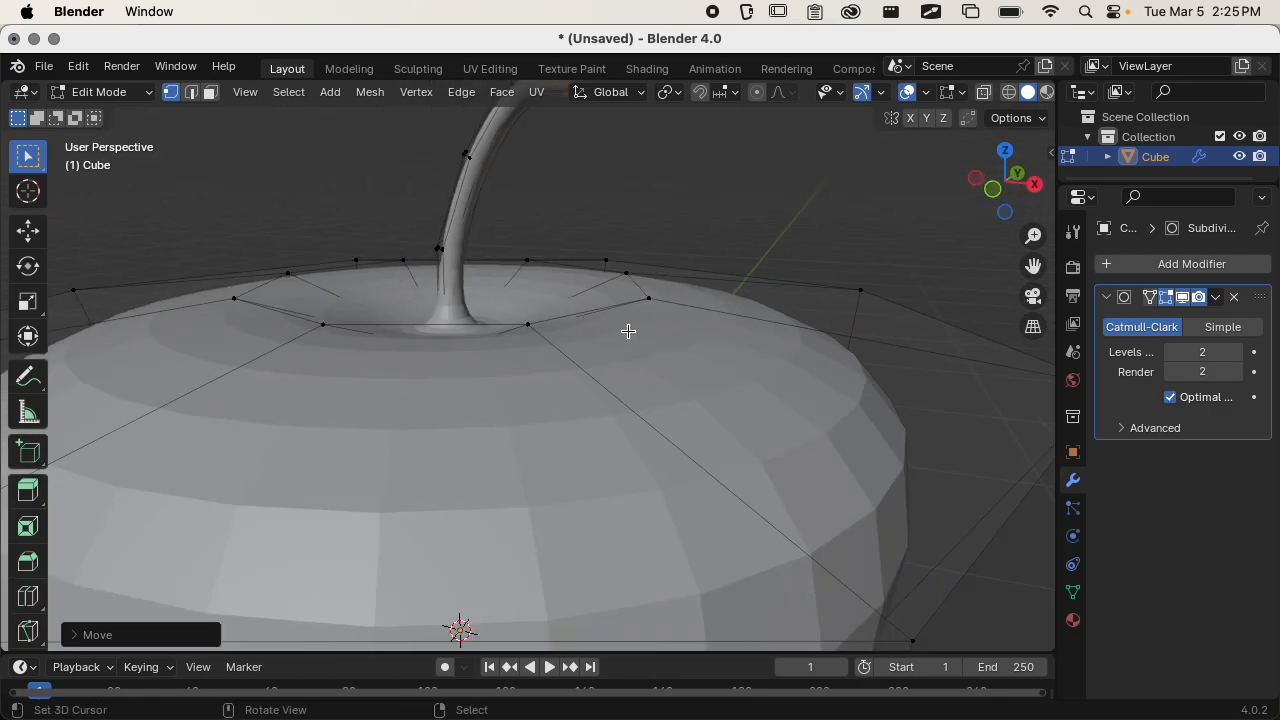
{"action": "scroll", "coordinate": [620, 449], "scroll_direction": "down", "scroll_amount": 3}
{"action": "middle_click_drag", "start_coordinate": [620, 449], "coordinate": [681, 429]}
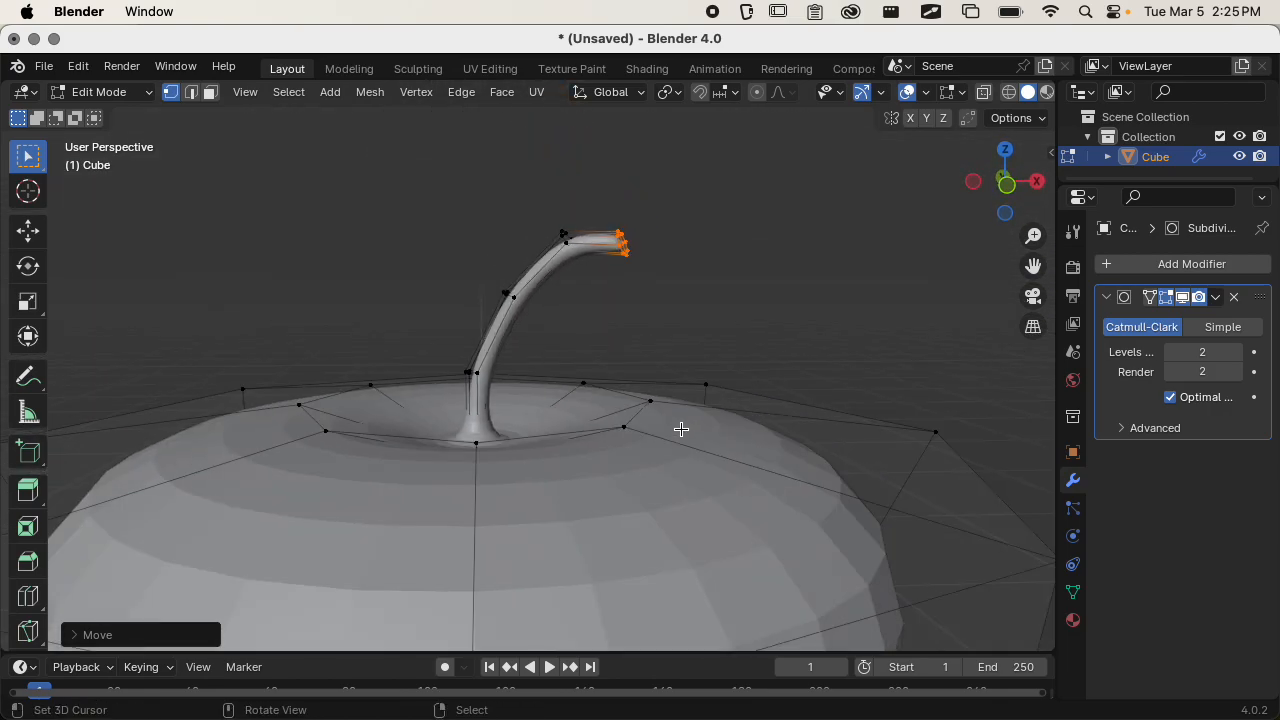
{"action": "scroll", "coordinate": [650, 455], "scroll_direction": "down", "scroll_amount": 5}
Clear the selection, select all the bottom faces of the body and inset them to about half their width.
{"action": "middle_click_drag", "start_coordinate": [626, 480], "coordinate": [483, 396]}
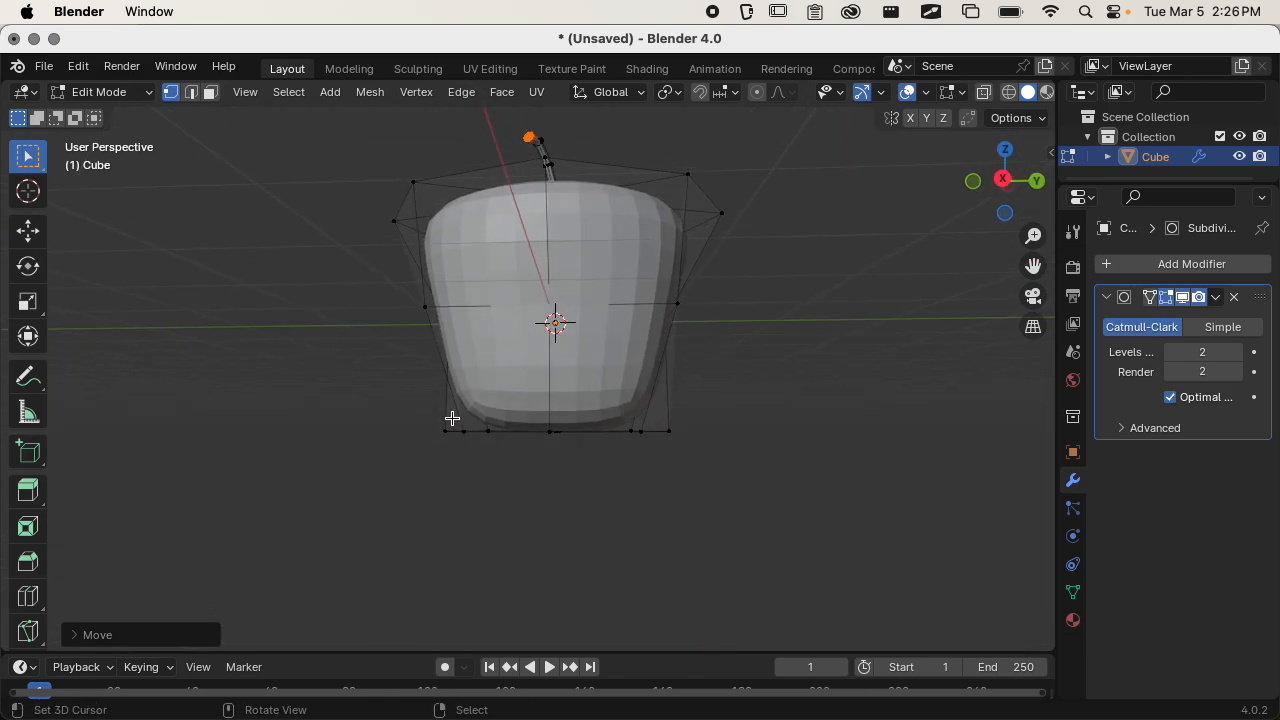
{"action": "key", "text": "a"}
{"action": "key", "text": "alt+a"}
{"action": "scroll", "coordinate": [492, 425], "scroll_direction": "up", "scroll_amount": 3}
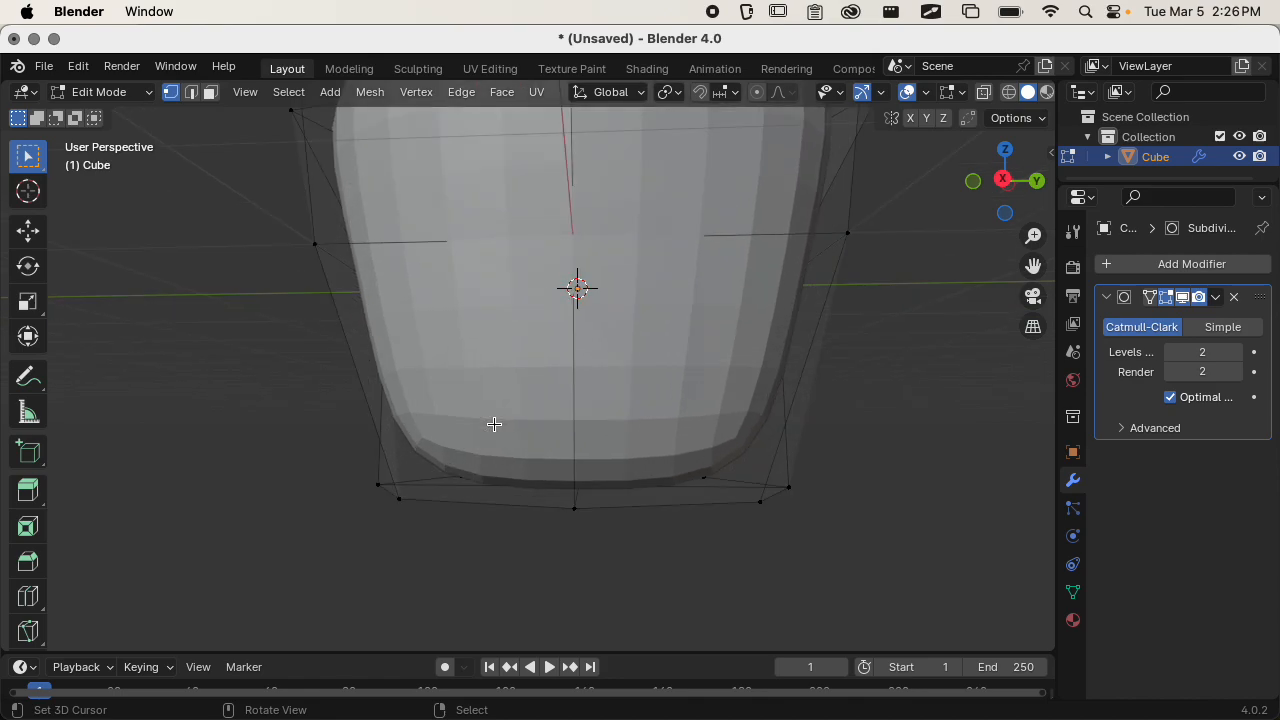
{"action": "left_click_drag", "start_coordinate": [314, 426], "coordinate": [869, 554]}
{"action": "middle_click_drag", "start_coordinate": [736, 544], "coordinate": [558, 444]}
{"action": "key", "text": "c"}
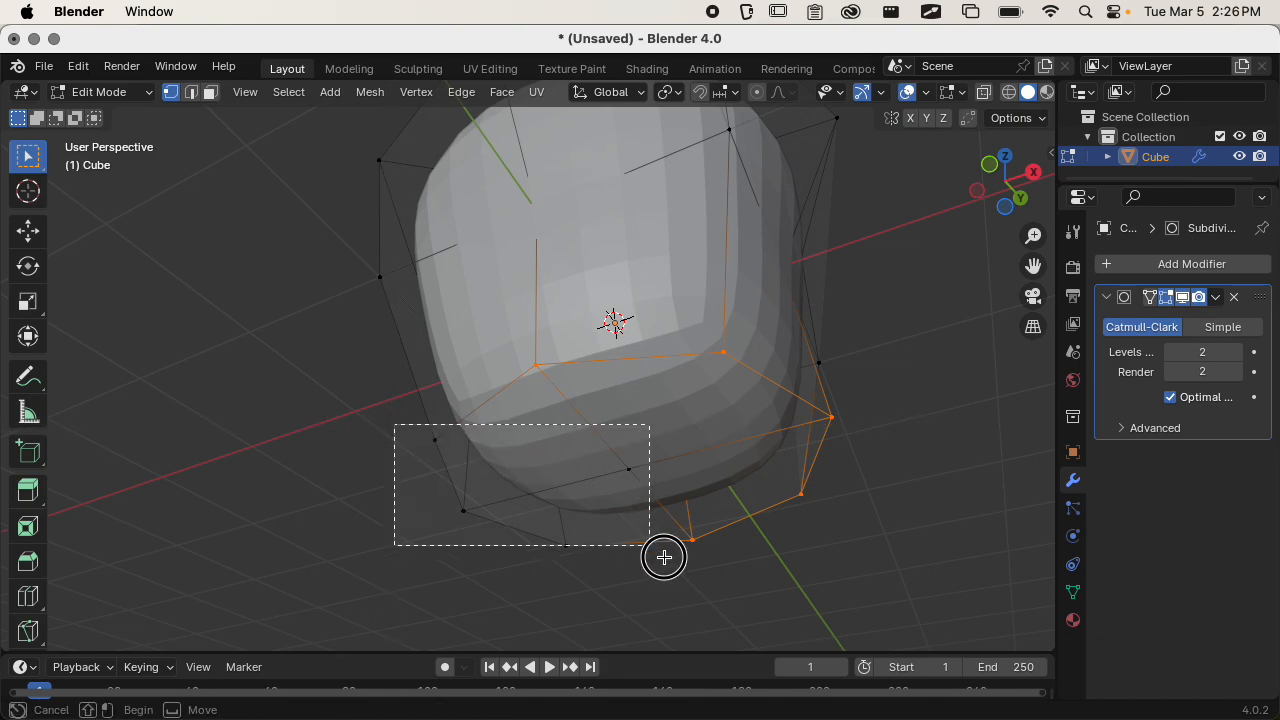
{"action": "left_click_drag", "start_coordinate": [664, 557], "coordinate": [670, 566]}
{"action": "middle_click_drag", "start_coordinate": [670, 422], "coordinate": [634, 360]}
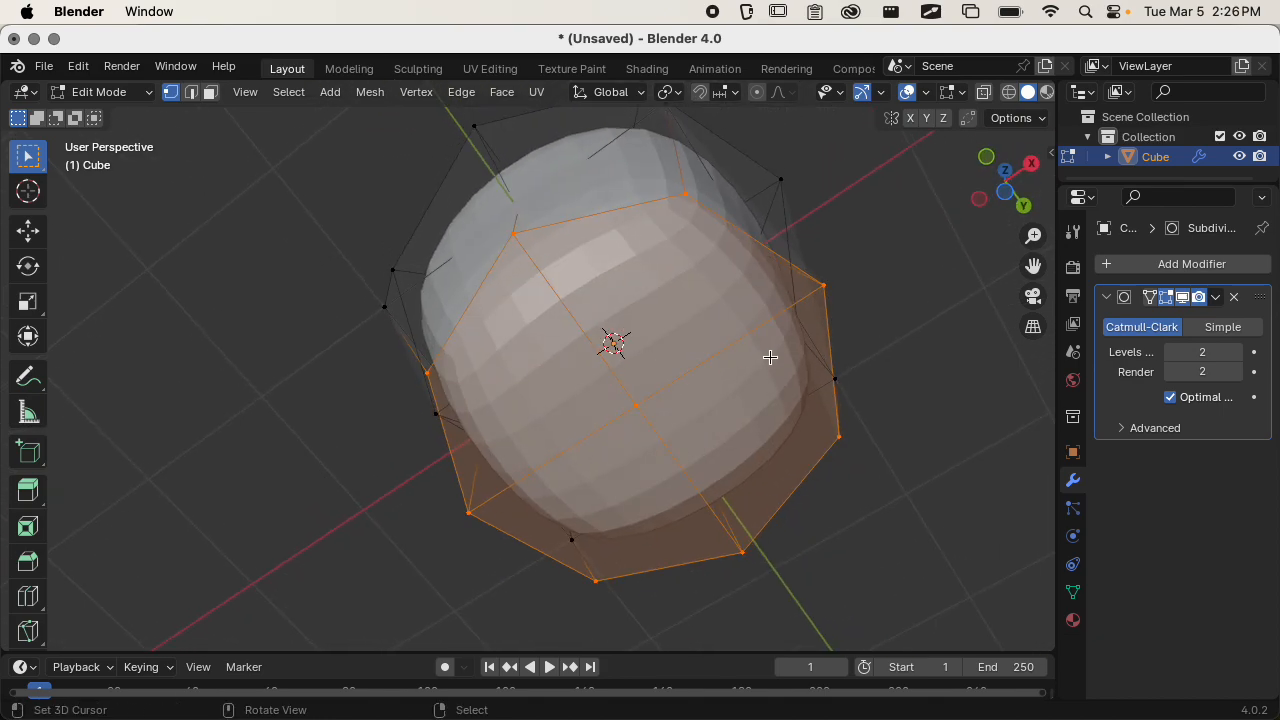
{"action": "key", "text": "i"}
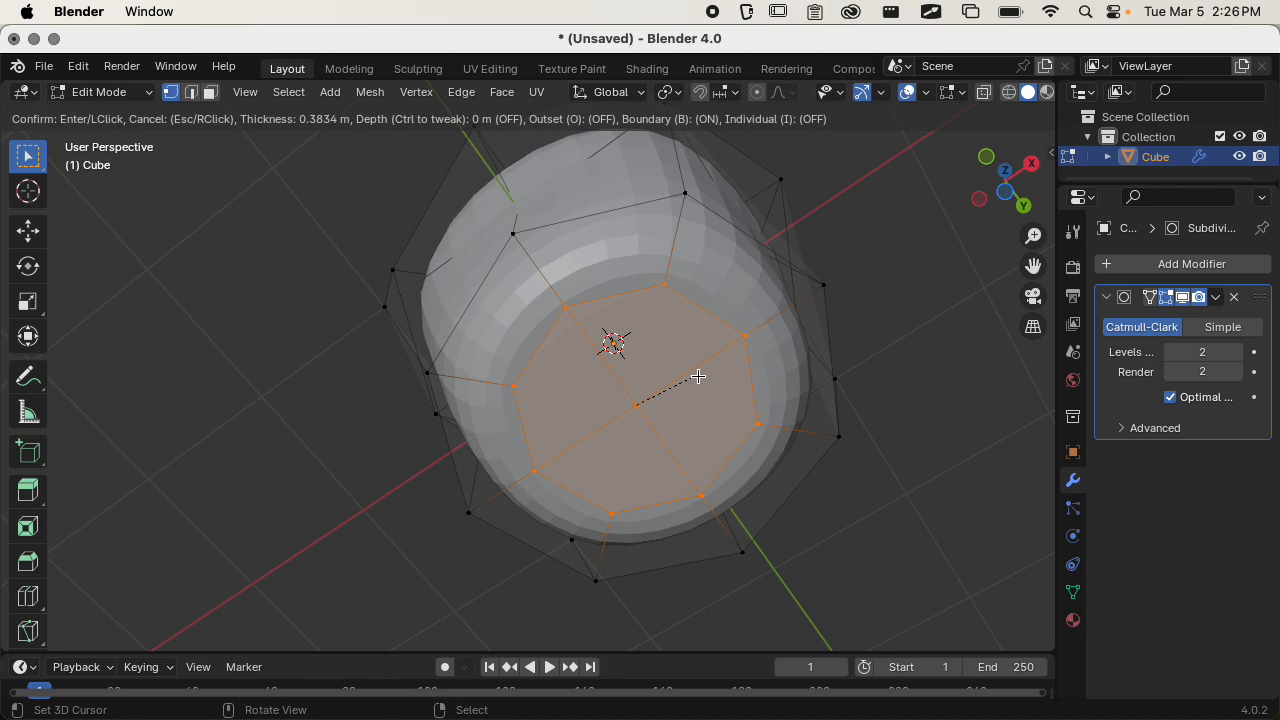
{"action": "left_click", "coordinate": [676, 384]}
Inset the bottom faces a second time and raise the new inner faces along Z into the body.
{"action": "middle_click_drag", "start_coordinate": [676, 384], "coordinate": [558, 504]}
{"action": "key", "text": "e"}
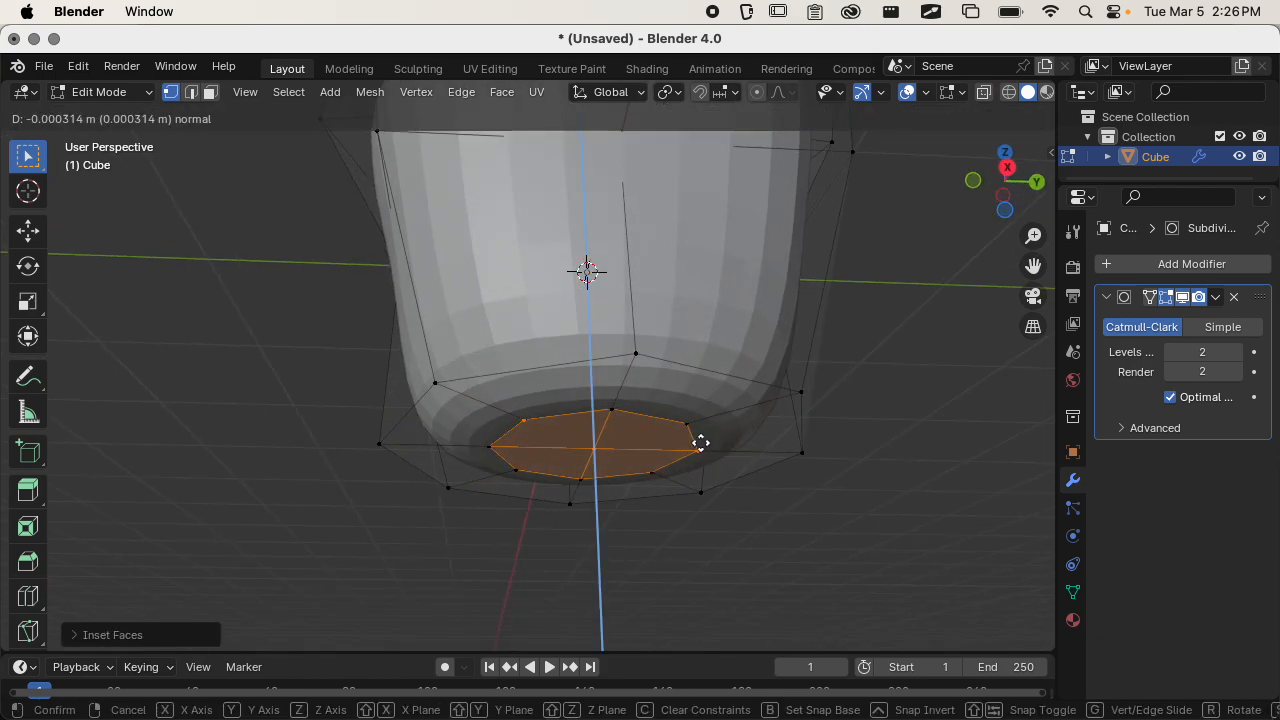
{"action": "left_click", "coordinate": [679, 446]}
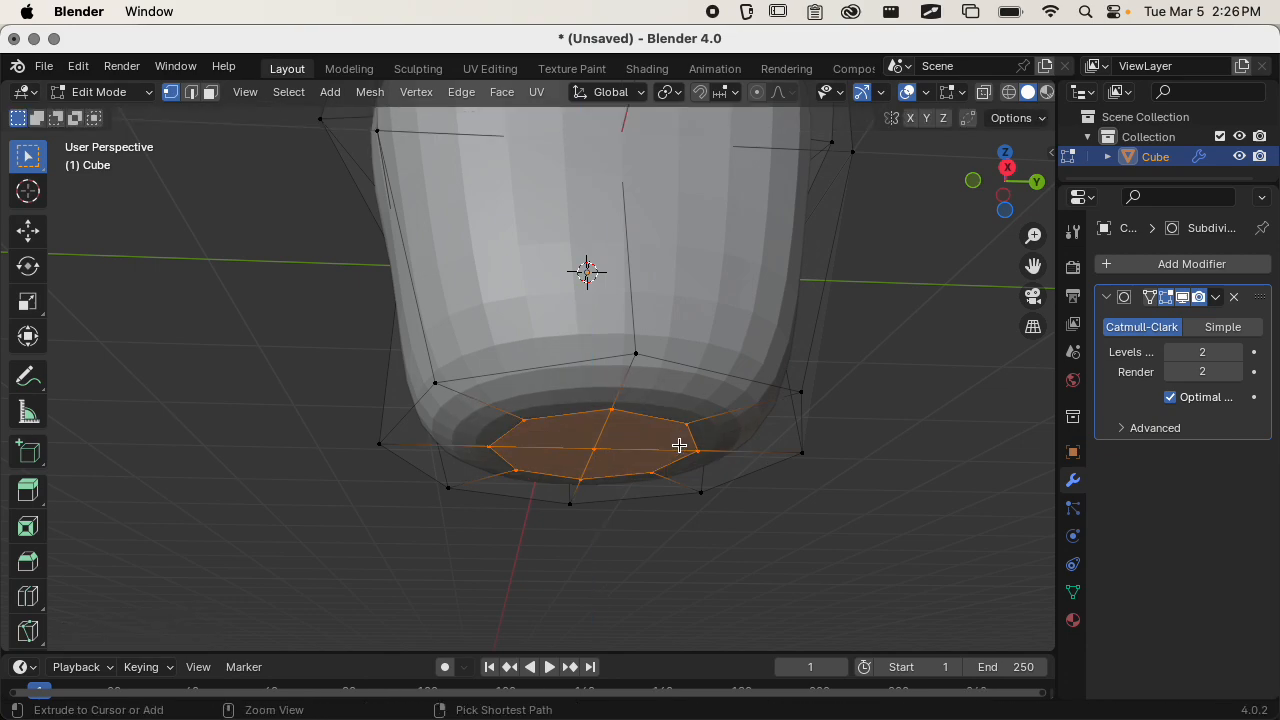
{"action": "key", "text": "i"}
{"action": "left_click", "coordinate": [634, 454]}
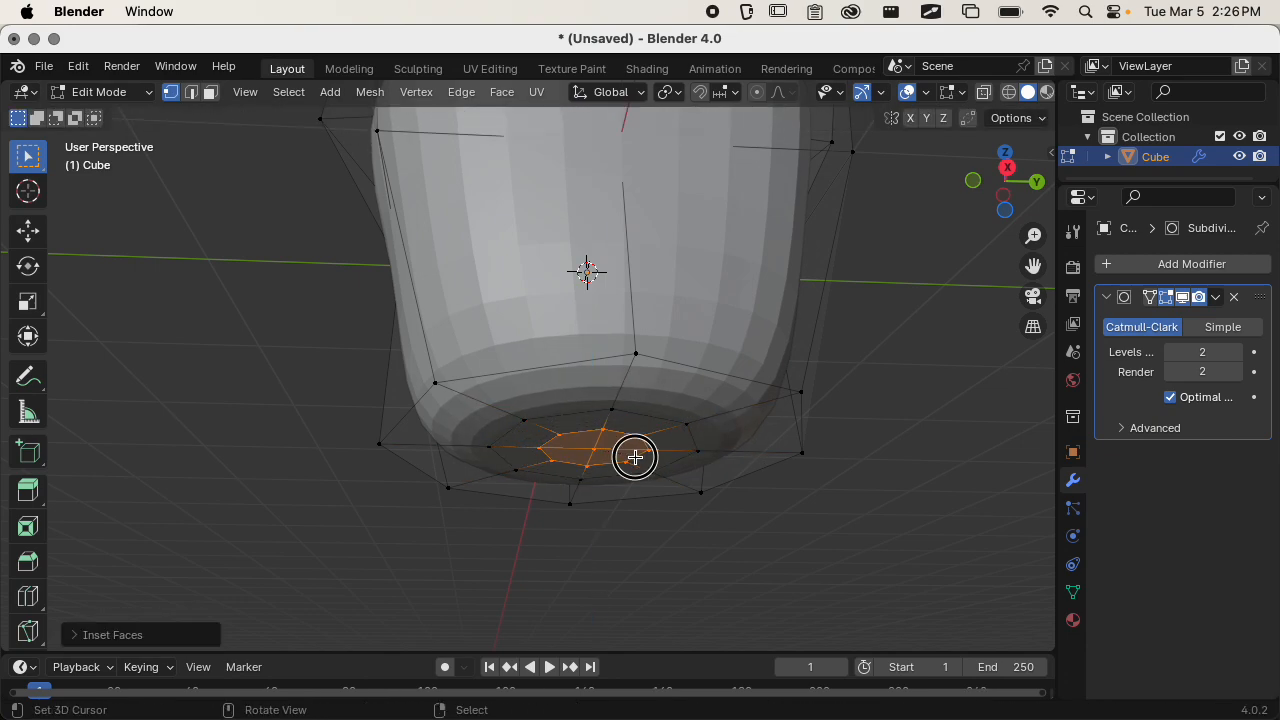
{"action": "middle_click_drag", "start_coordinate": [634, 454], "coordinate": [609, 490]}
{"action": "key", "text": "g"}
{"action": "key", "text": "z"}
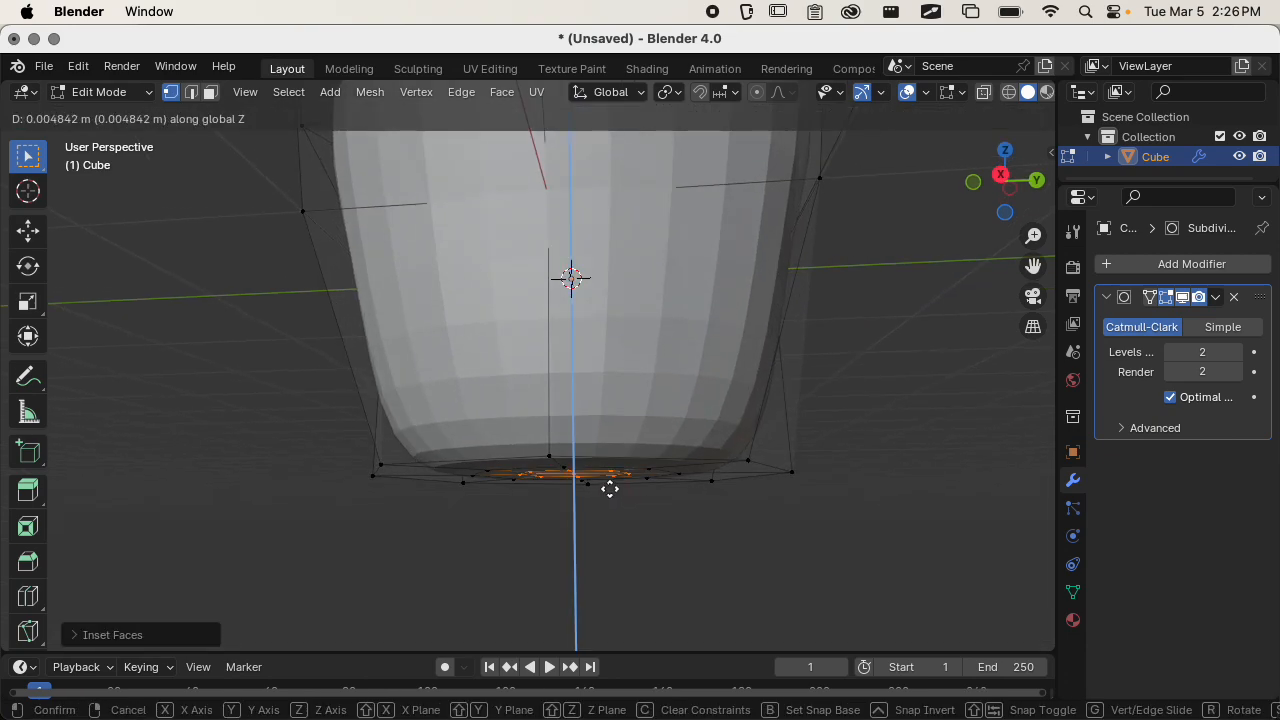
{"action": "left_click", "coordinate": [610, 480]}
Toggle the modifier's Edit Mode display off and on to examine the bottom recess and the whole smoothed shape.
{"action": "middle_click_drag", "start_coordinate": [614, 491], "coordinate": [650, 300]}
{"action": "left_click", "coordinate": [1151, 297]}
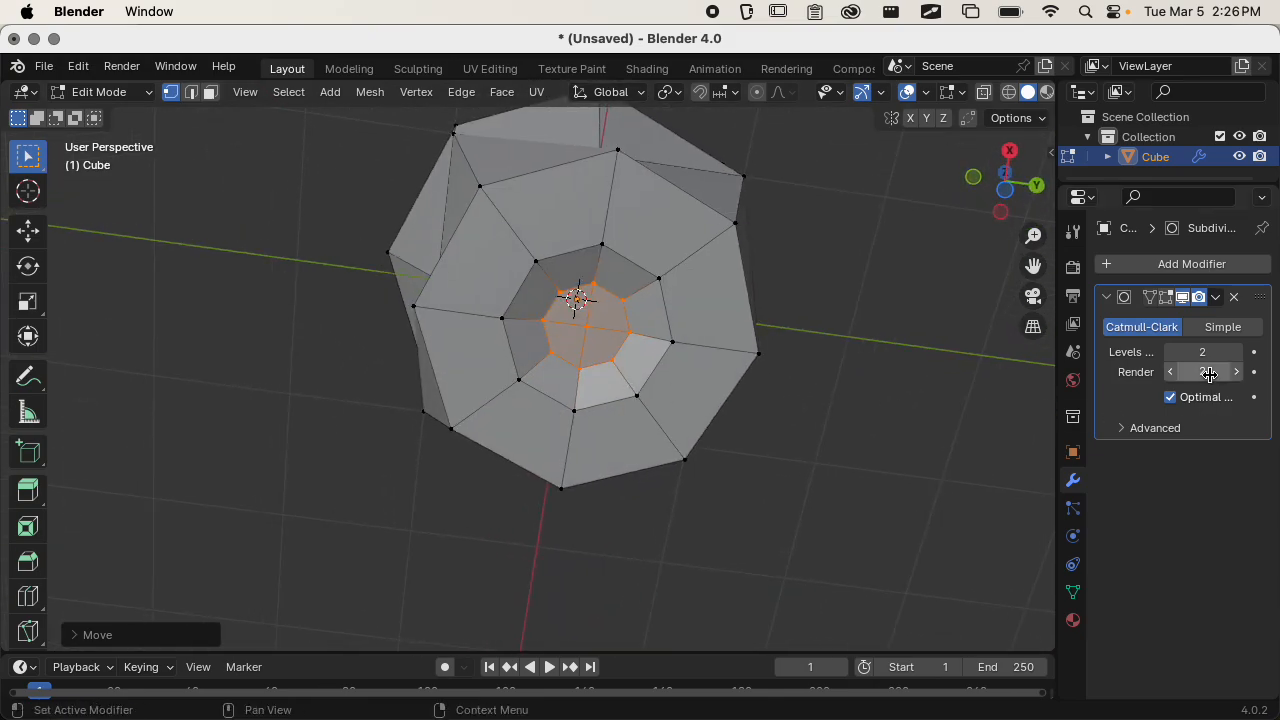
{"action": "left_click", "coordinate": [1166, 297]}
{"action": "middle_click_drag", "start_coordinate": [697, 397], "coordinate": [636, 379]}
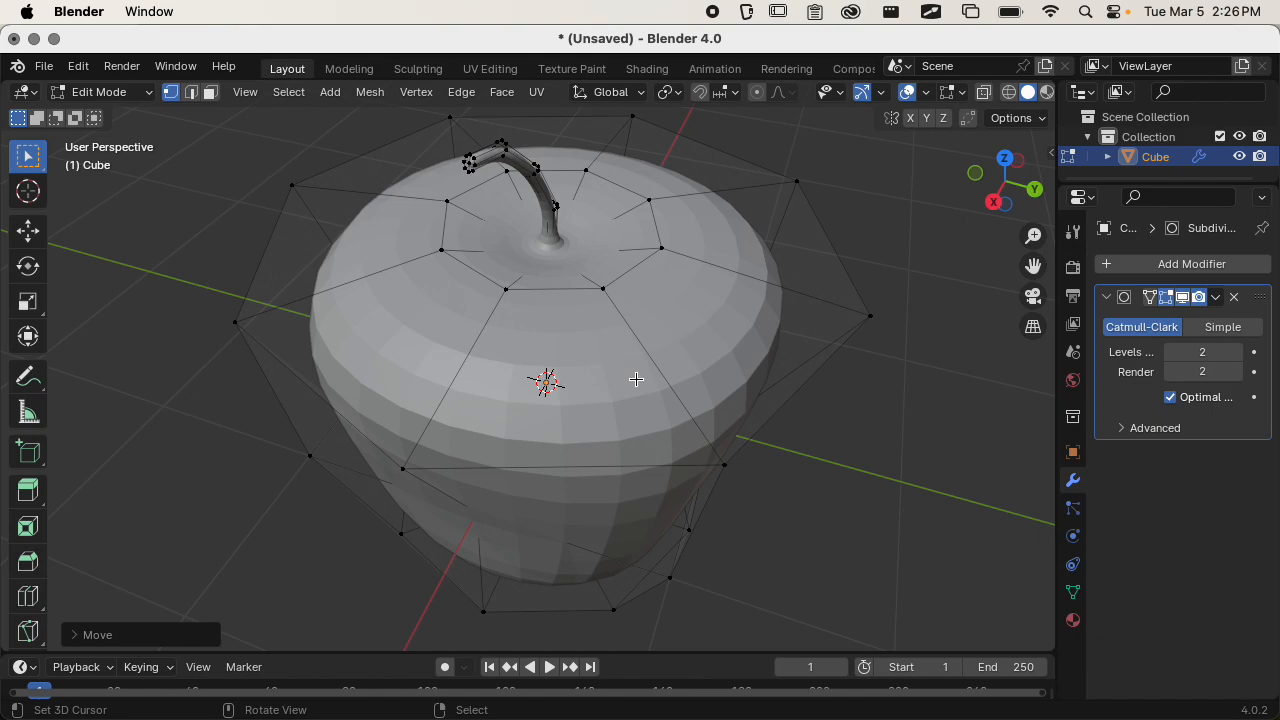
{"action": "scroll", "coordinate": [679, 347], "scroll_direction": "down", "scroll_amount": 2}
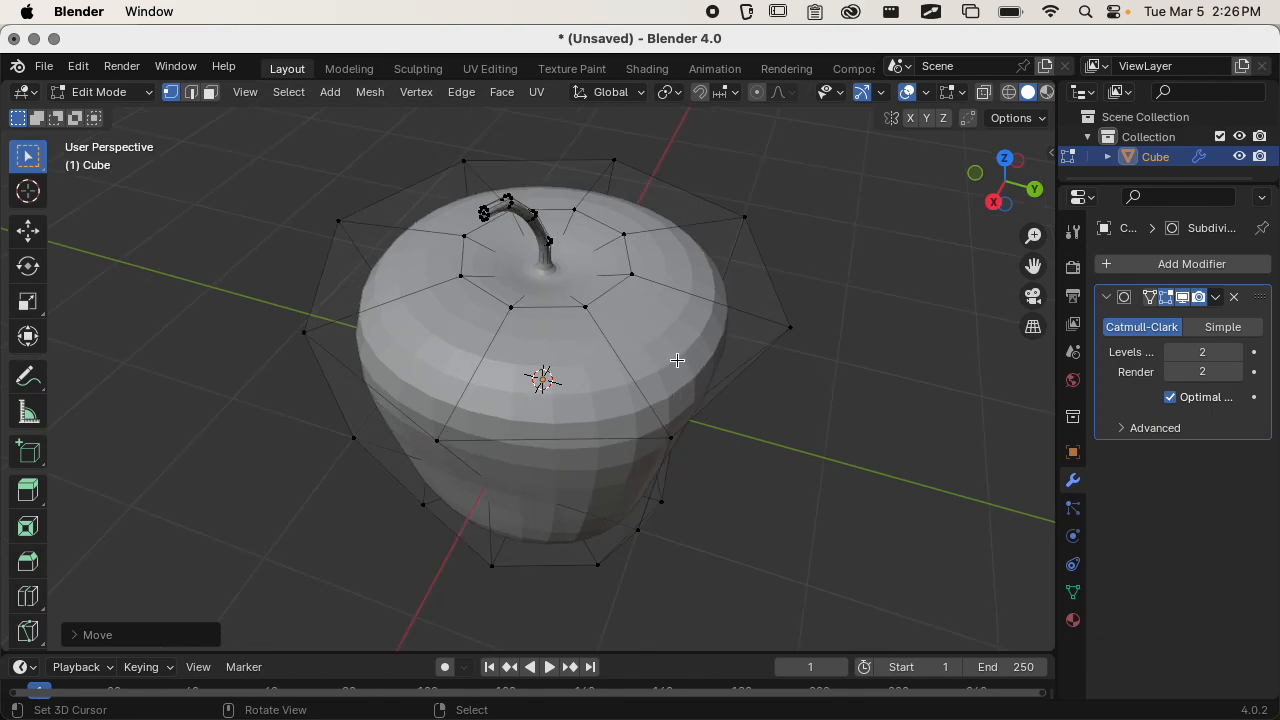
{"action": "mouse_move", "coordinate": [677, 360]}
{"action": "middle_mouse_down"}
{"action": "mouse_move", "coordinate": [480, 334]}
{"action": "mouse_move", "coordinate": [757, 303]}
{"action": "mouse_move", "coordinate": [906, 332]}
{"action": "mouse_move", "coordinate": [786, 449]}
{"action": "mouse_move", "coordinate": [811, 437]}
{"action": "mouse_move", "coordinate": [824, 321]}
{"action": "mouse_move", "coordinate": [749, 397]}
{"action": "mouse_move", "coordinate": [754, 374]}
{"action": "mouse_move", "coordinate": [682, 346]}
{"action": "mouse_move", "coordinate": [723, 354]}
{"action": "mouse_move", "coordinate": [672, 362]}
{"action": "middle_mouse_up"}
{"action": "scroll", "coordinate": [746, 390], "scroll_direction": "up", "scroll_amount": 5}
{"action": "scroll", "coordinate": [769, 402], "scroll_direction": "down", "scroll_amount": 2}
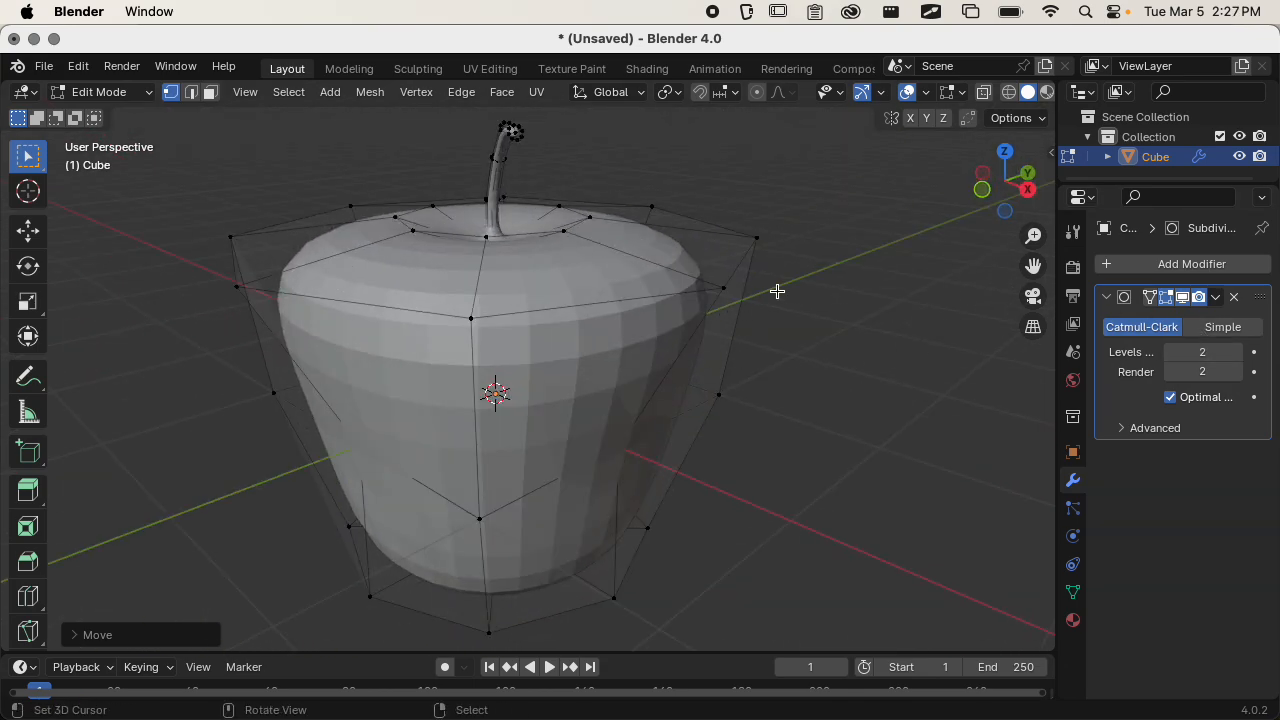
Switch to Object Mode, view the smoothed apple from several sides and give the Outliner more height.
{"action": "key", "text": "Tab"}
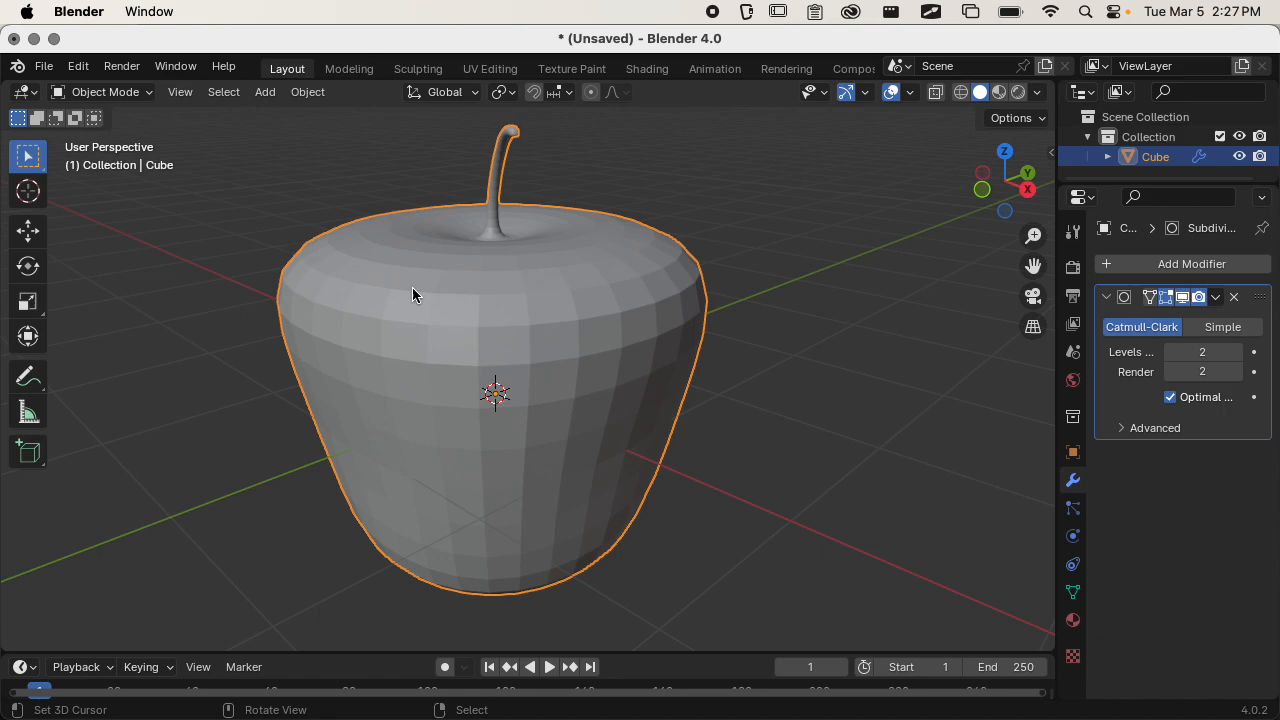
{"action": "middle_click_drag", "start_coordinate": [412, 287], "coordinate": [464, 377]}
{"action": "scroll", "coordinate": [466, 374], "scroll_direction": "up", "scroll_amount": 1}
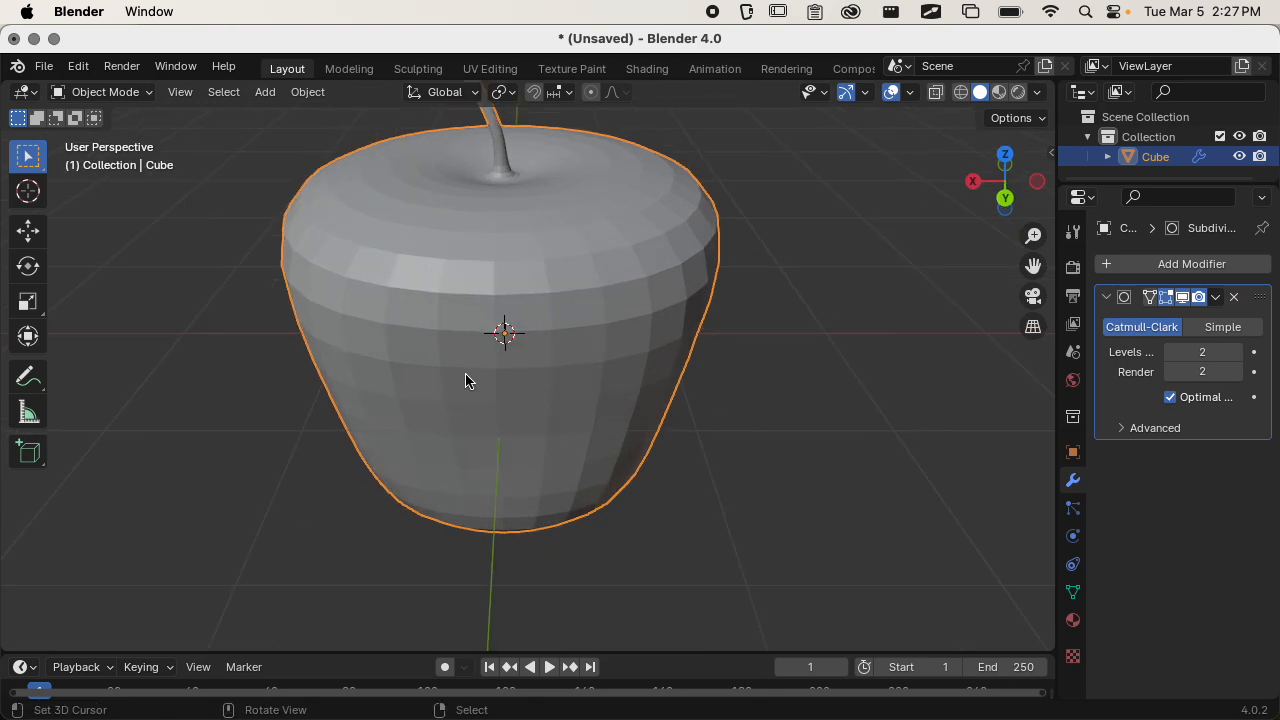
{"action": "middle_click_drag", "start_coordinate": [523, 347], "coordinate": [507, 457], "text": "shift"}
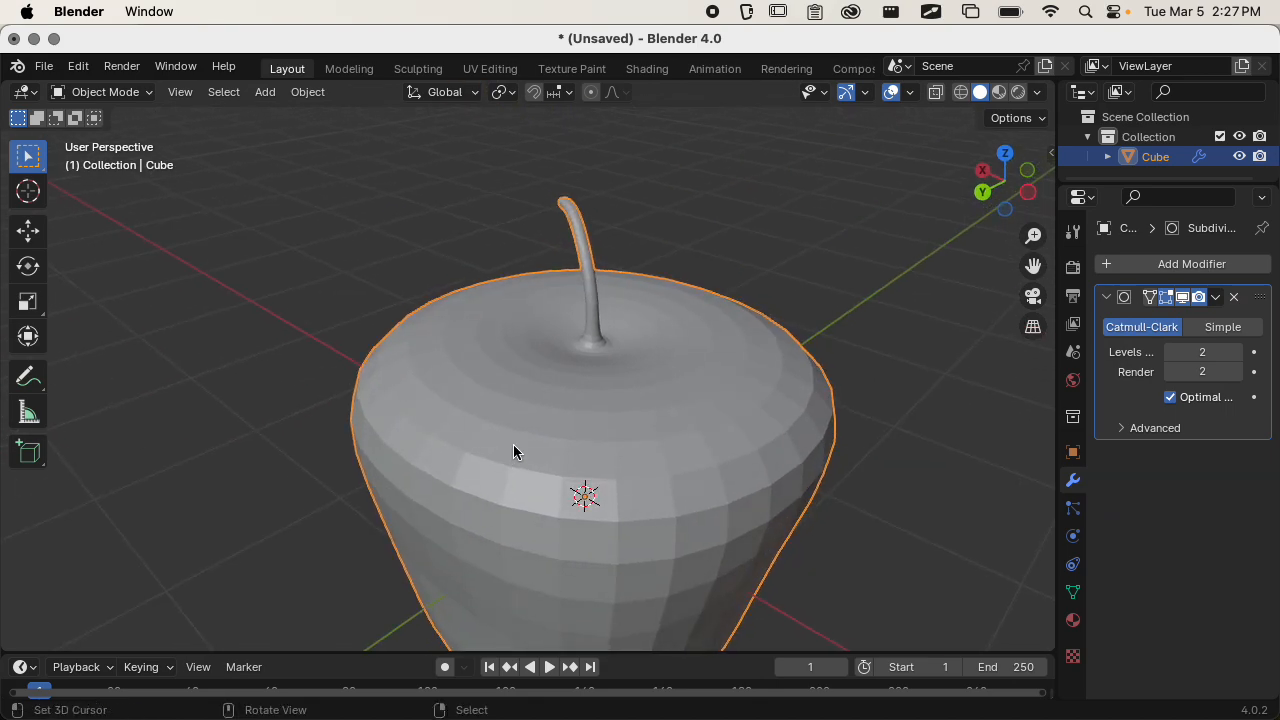
{"action": "scroll", "coordinate": [560, 425], "scroll_direction": "down", "scroll_amount": 3}
{"action": "middle_click_drag", "start_coordinate": [586, 443], "coordinate": [640, 446]}
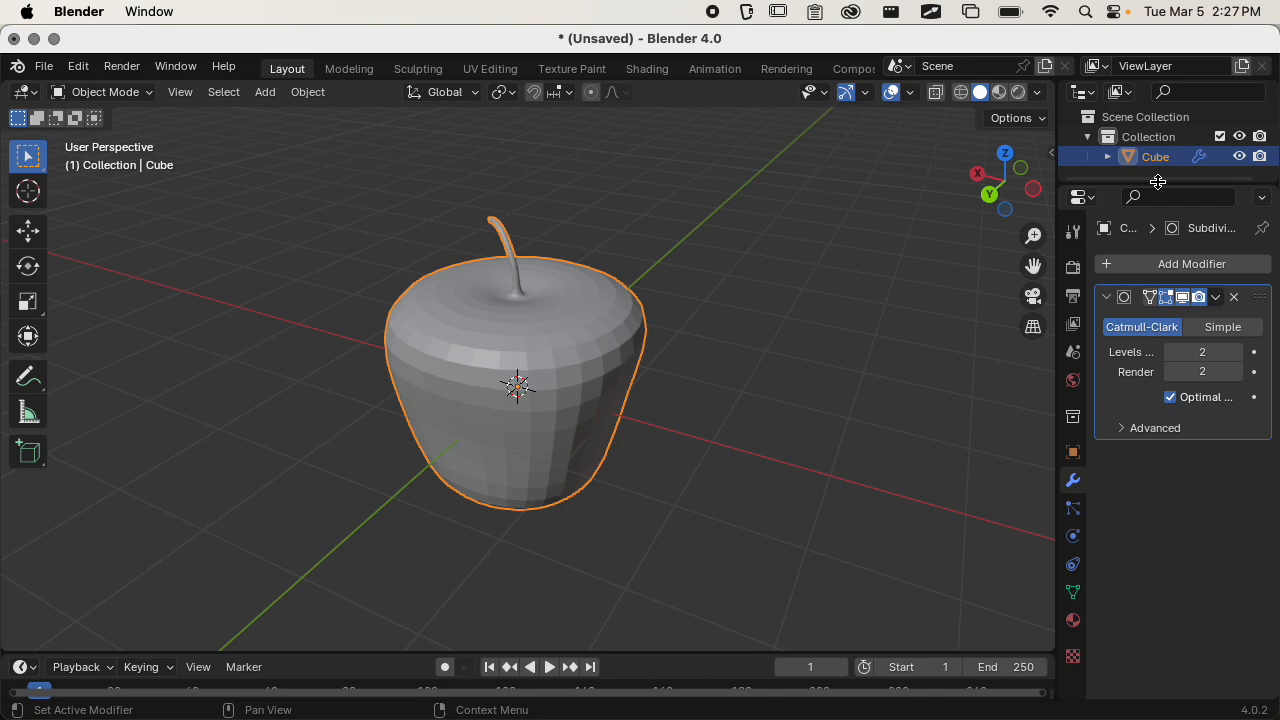
{"action": "left_click_drag", "start_coordinate": [1158, 182], "coordinate": [1155, 290]}
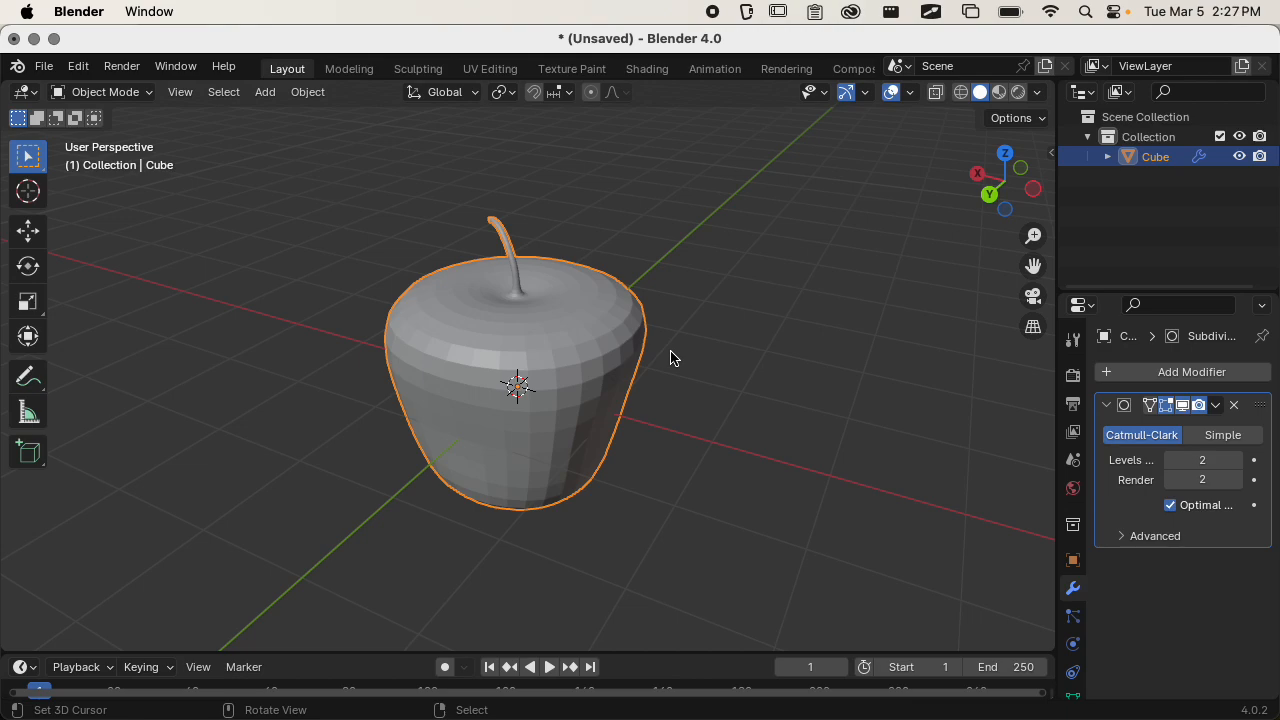
Duplicate the apple in place and hide the original object.
{"action": "key", "text": "shift+d"}
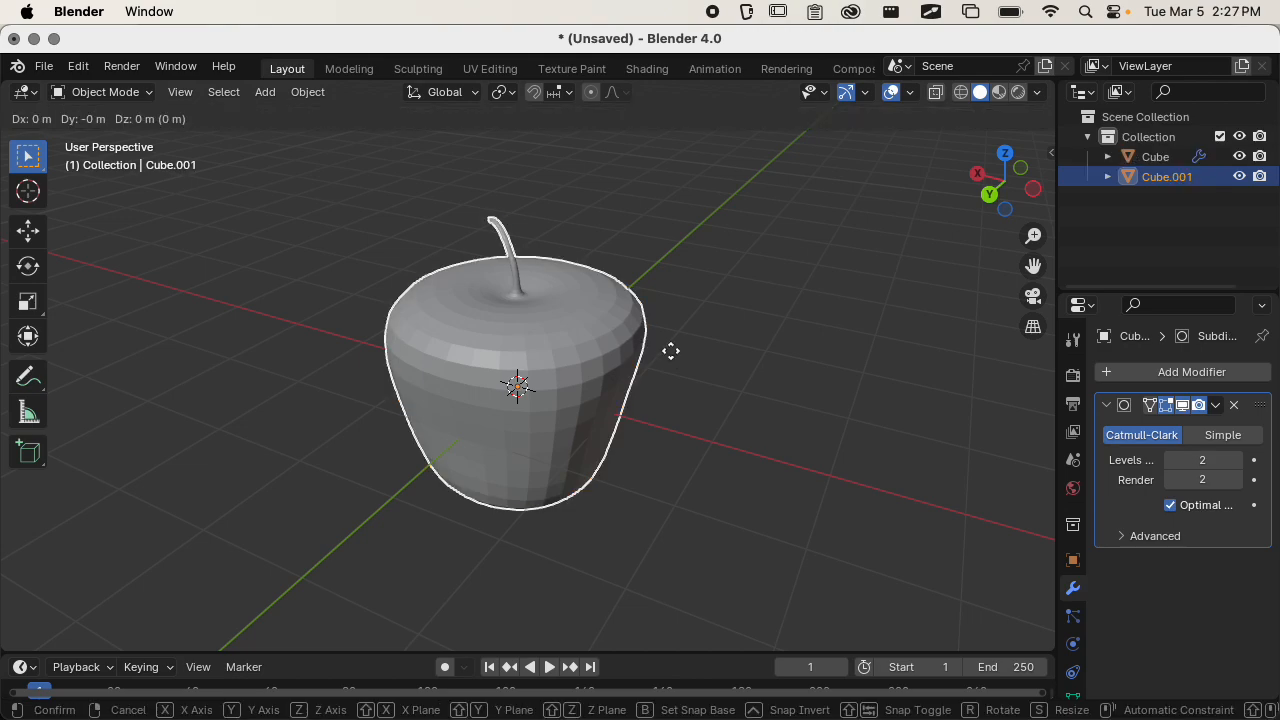
{"action": "left_click", "coordinate": [670, 351]}
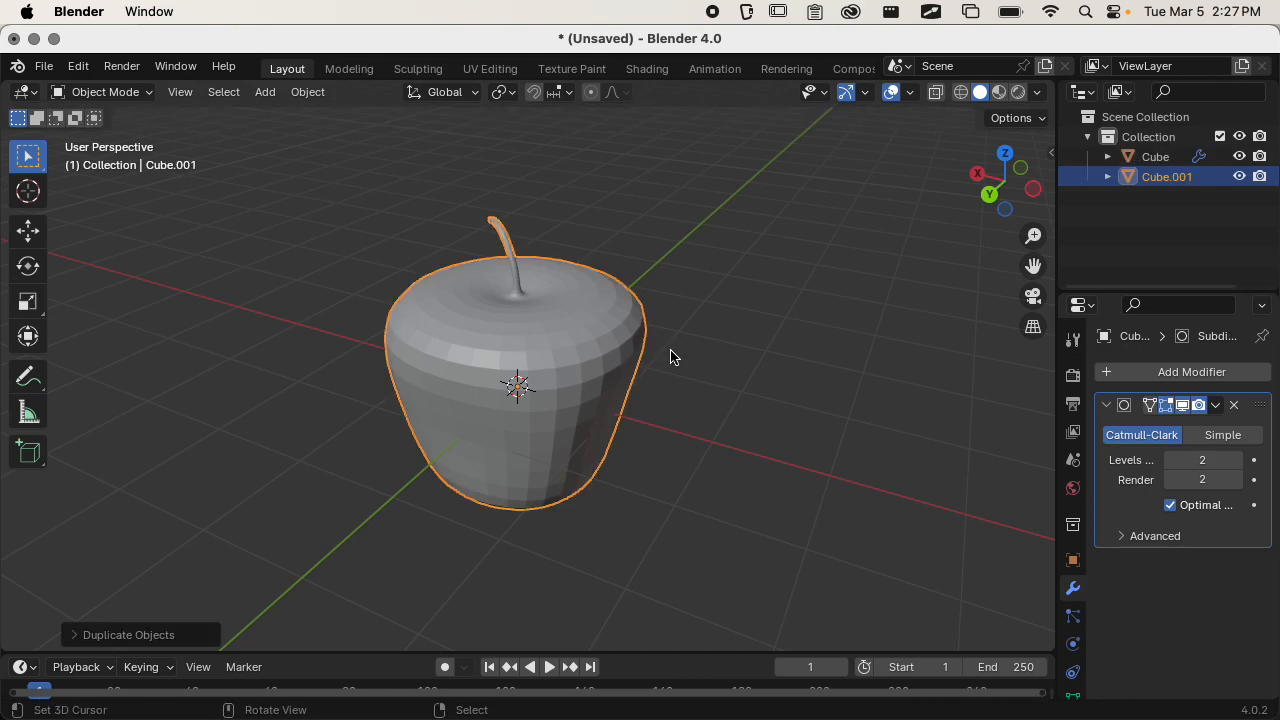
{"action": "left_click", "coordinate": [1239, 156]}
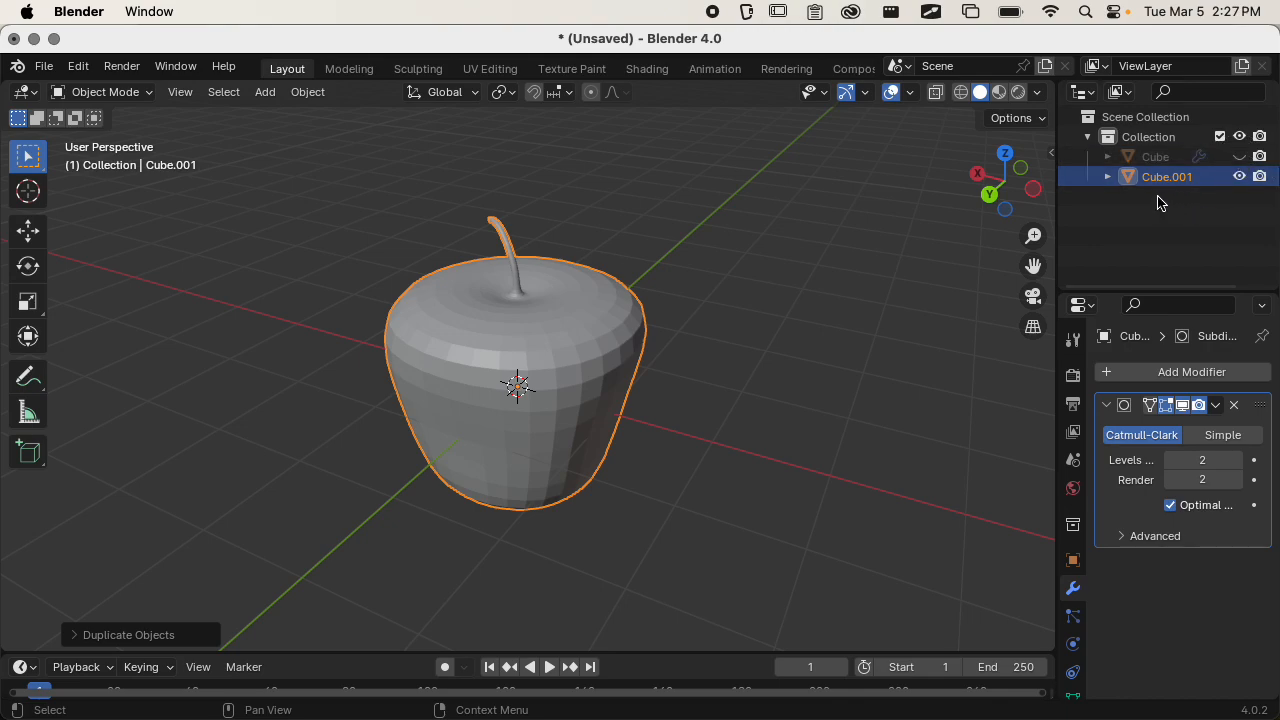
Apply the Subdivision Surface modifier on the duplicate apple and inspect the resulting faceted surface up close.
{"action": "left_click", "coordinate": [1107, 176]}
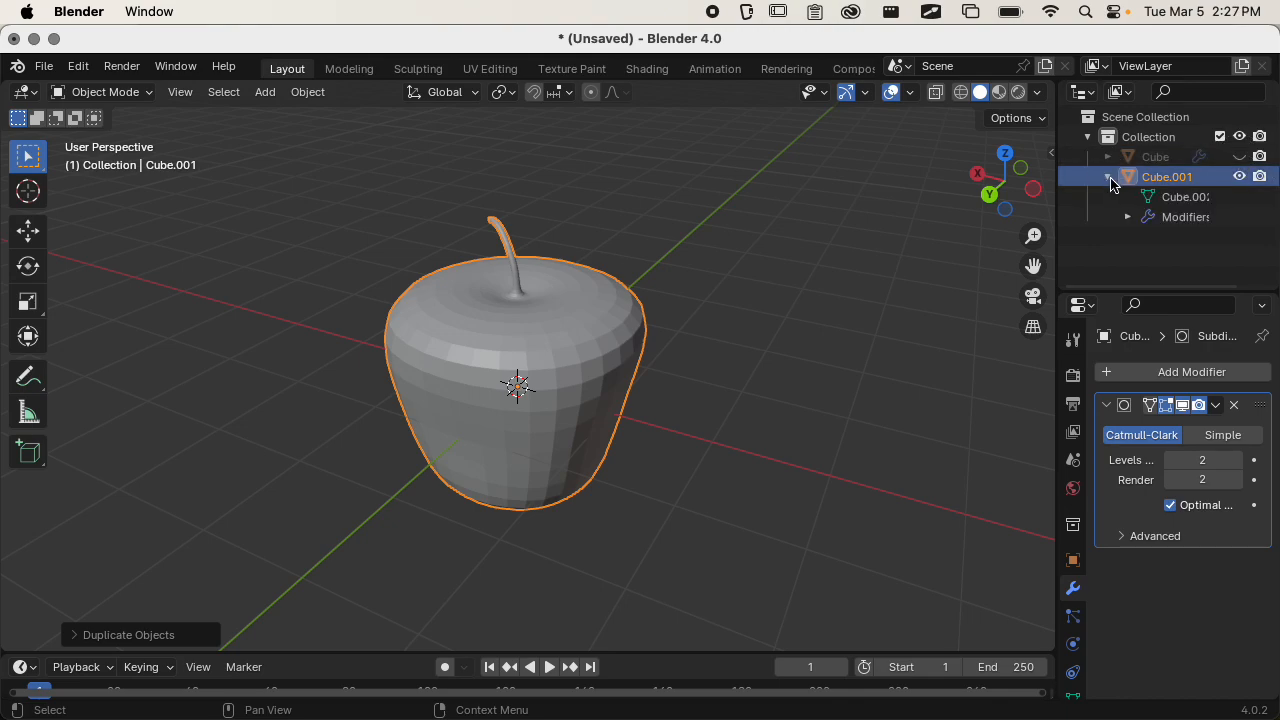
{"action": "left_click", "coordinate": [1216, 405]}
{"action": "left_click", "coordinate": [1180, 428]}
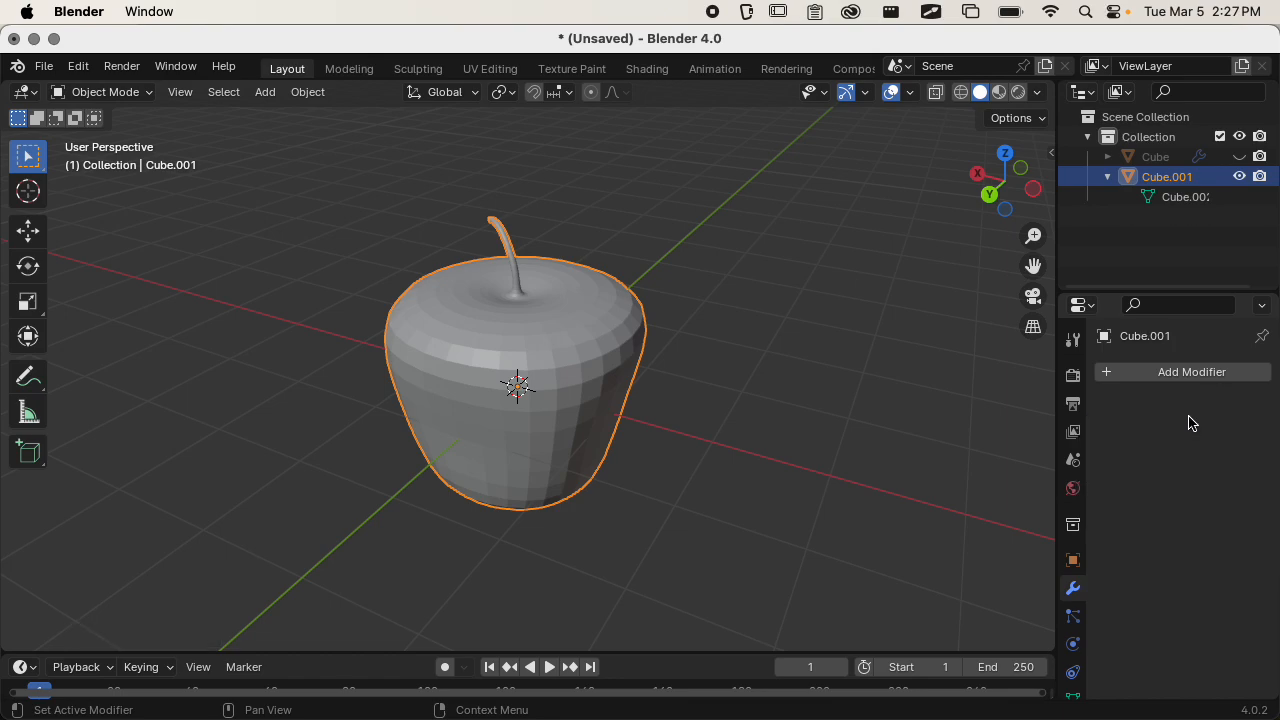
{"action": "middle_click_drag", "start_coordinate": [660, 398], "coordinate": [695, 392]}
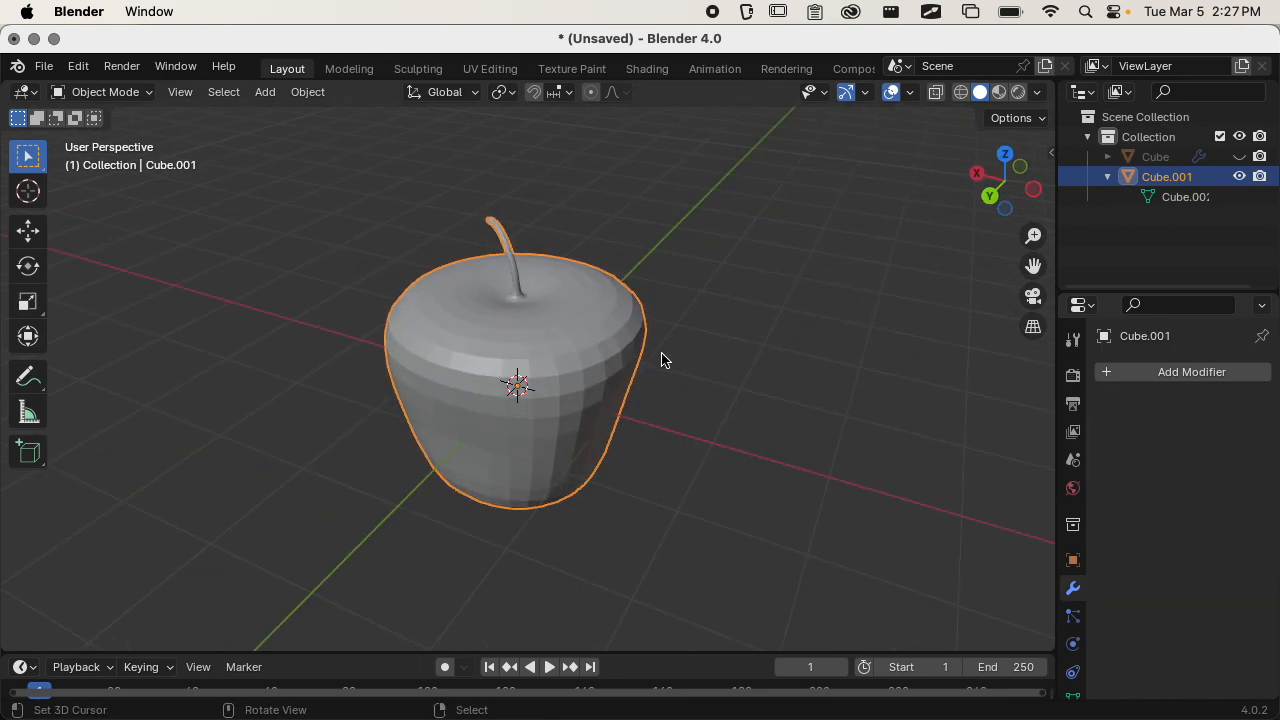
{"action": "scroll", "coordinate": [568, 406], "scroll_direction": "up", "scroll_amount": 4}
{"action": "middle_click_drag", "start_coordinate": [568, 406], "coordinate": [722, 360]}
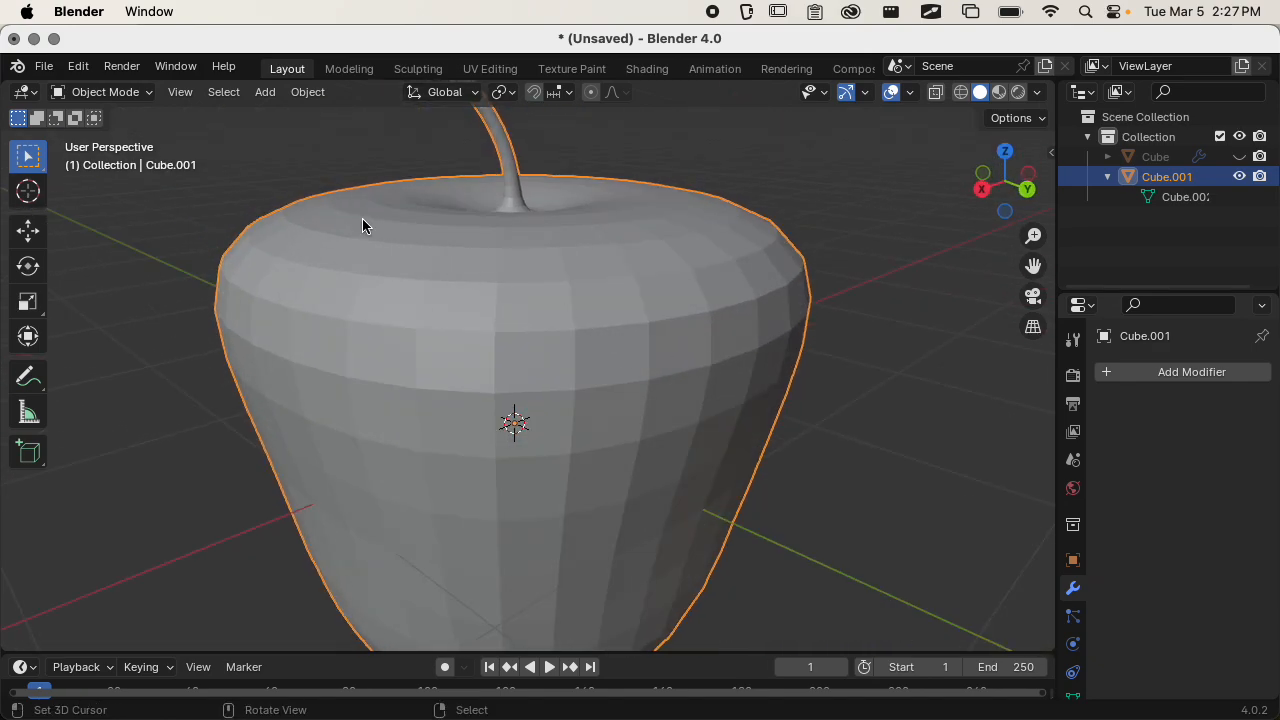
Look through the tool and collection properties, collapsing their sections.
{"action": "left_click", "coordinate": [1075, 341]}
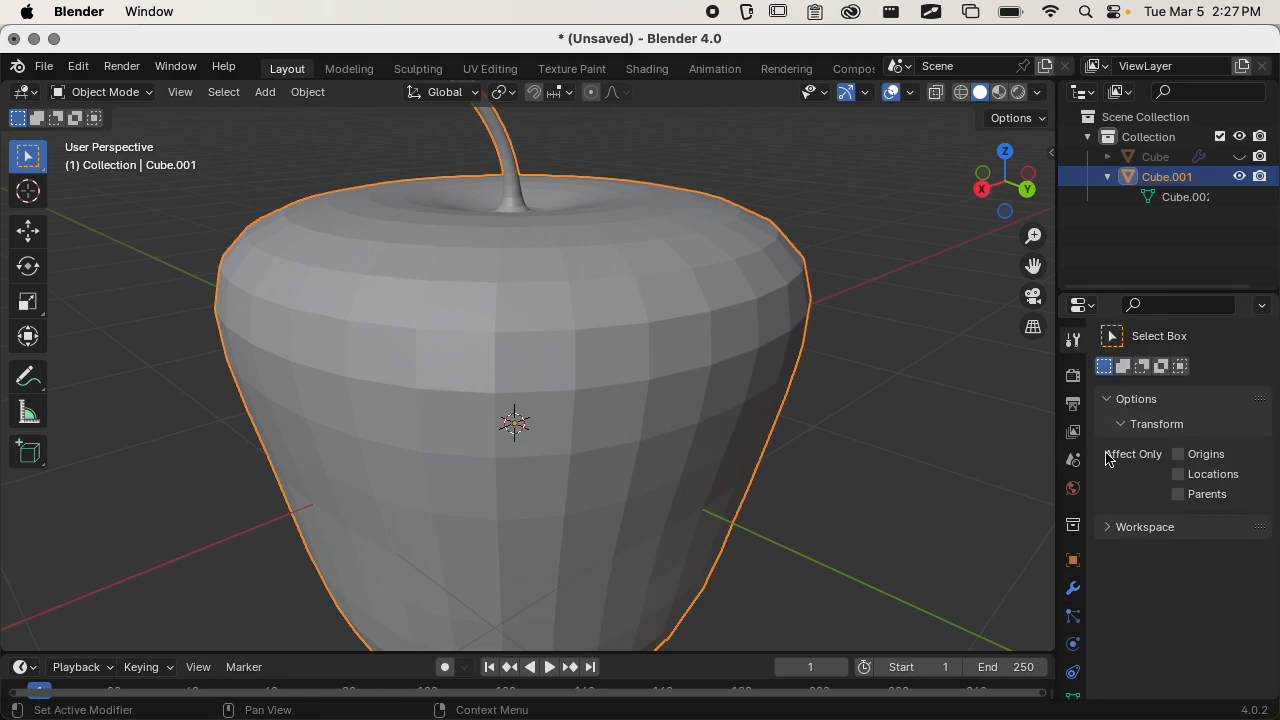
{"action": "left_click", "coordinate": [1112, 401]}
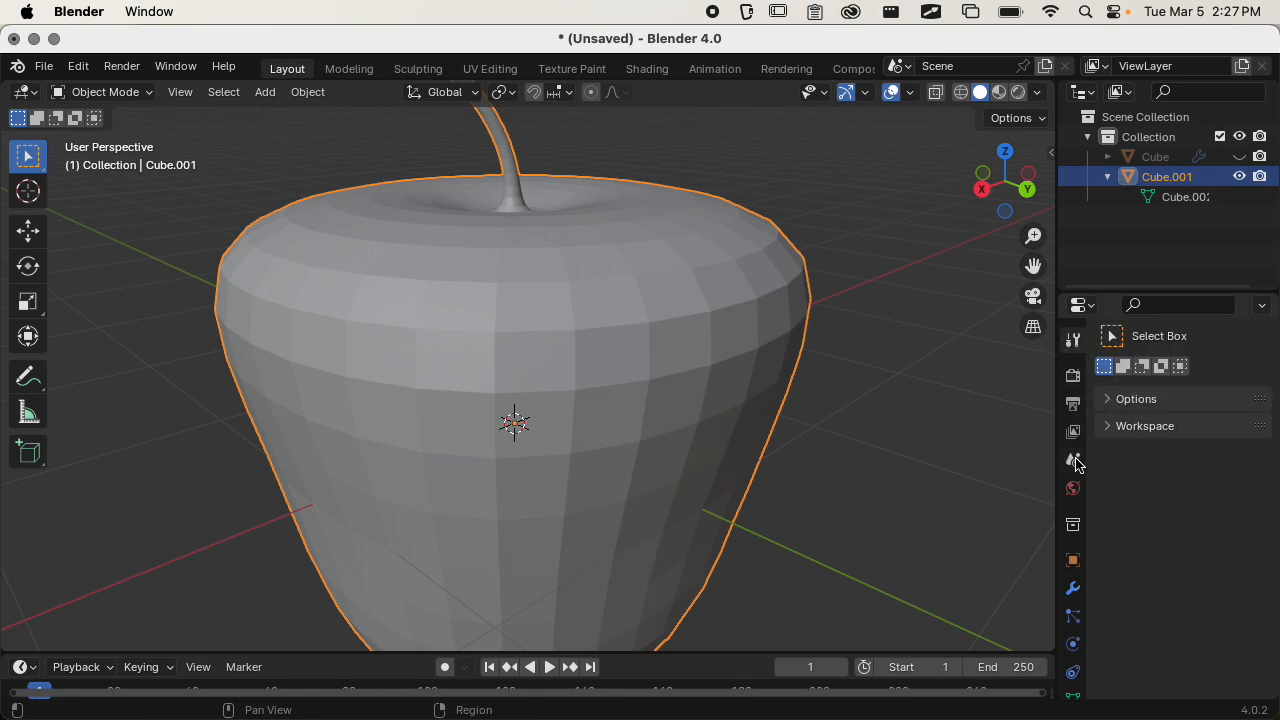
{"action": "left_click", "coordinate": [1073, 525]}
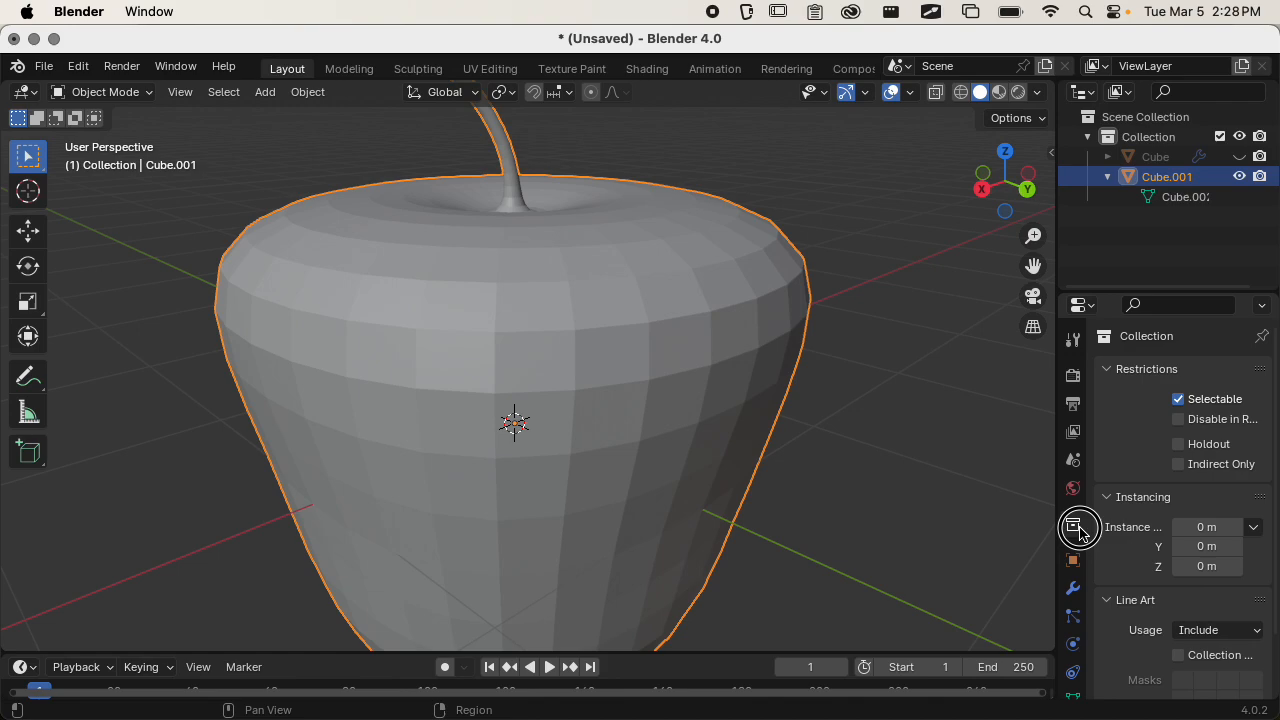
{"action": "left_click", "coordinate": [1135, 372]}
{"action": "left_click", "coordinate": [1141, 397]}
{"action": "left_click", "coordinate": [1140, 424]}
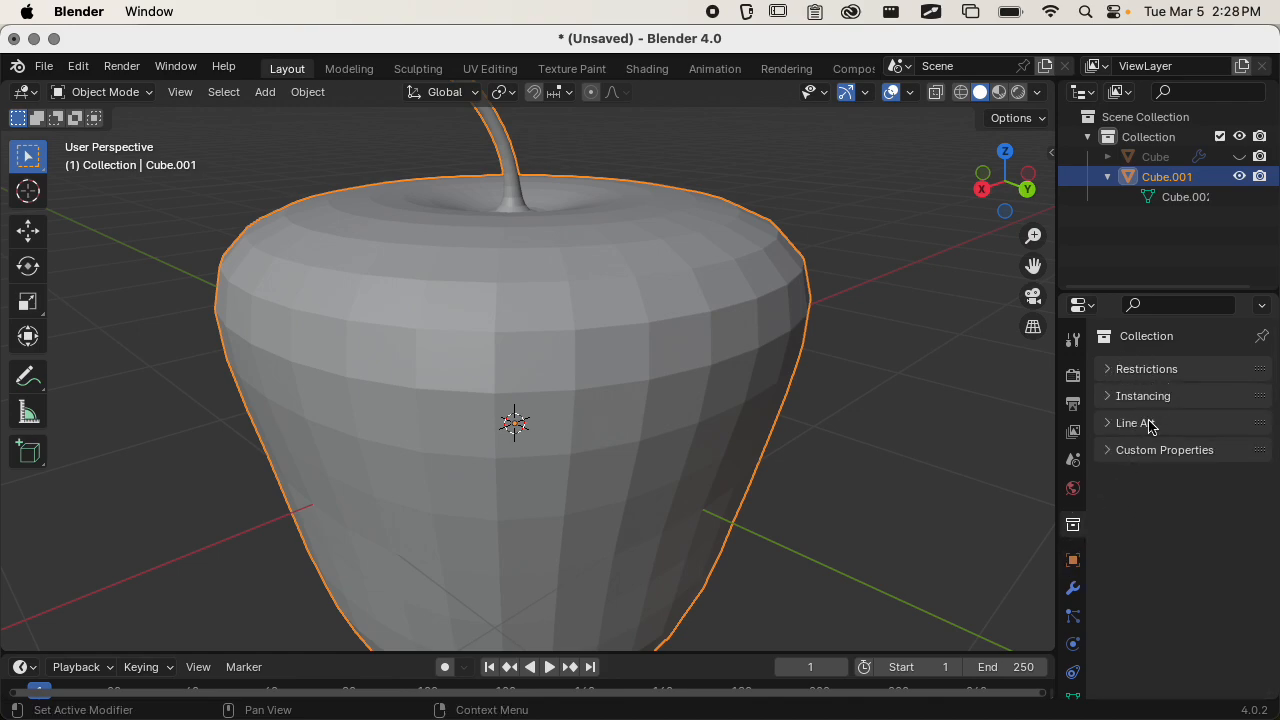
{"action": "left_click", "coordinate": [1146, 450]}
{"action": "left_click", "coordinate": [1146, 450]}
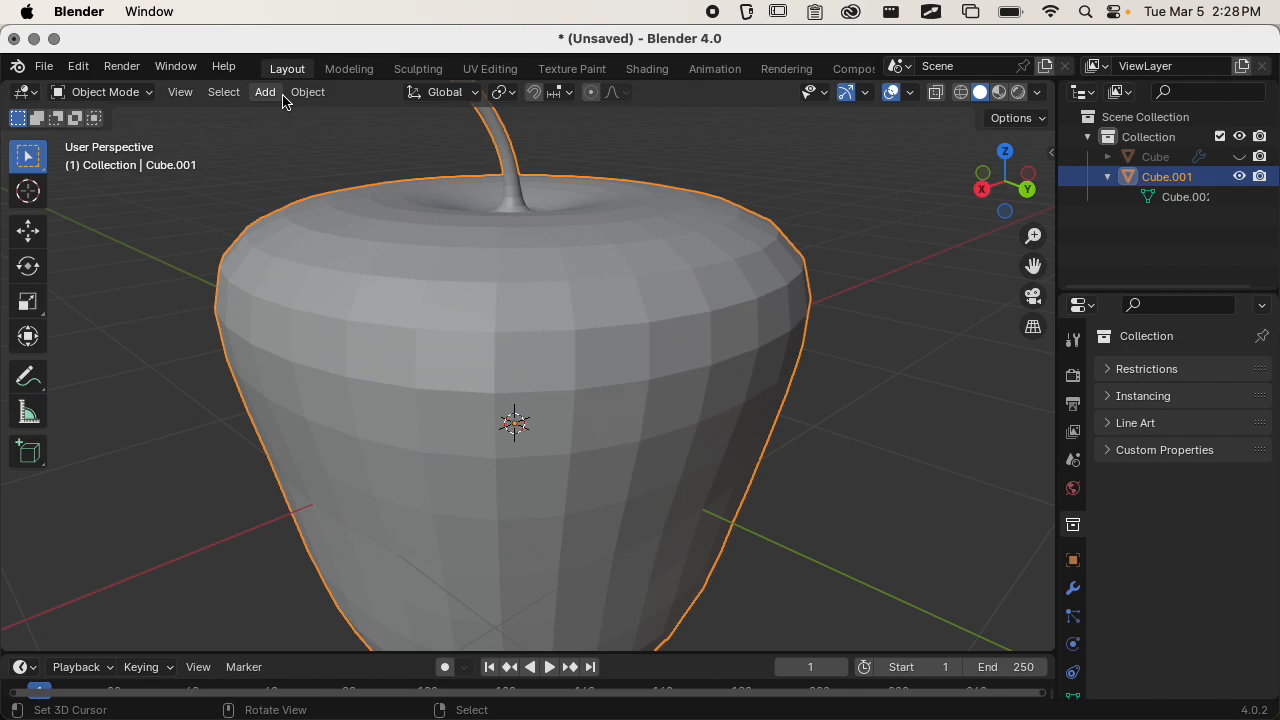
Add the Shade Smooth command to the Quick Favorites.
{"action": "left_click", "coordinate": [307, 92]}
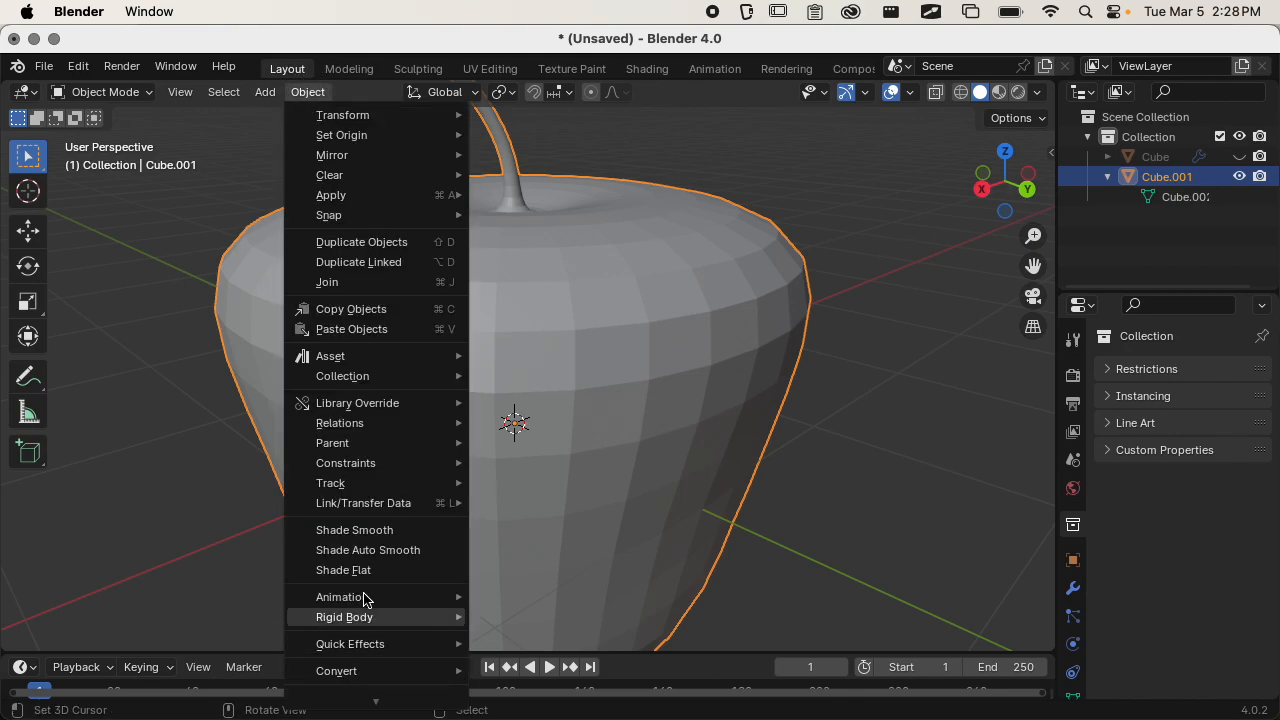
{"action": "right_click", "coordinate": [378, 530]}
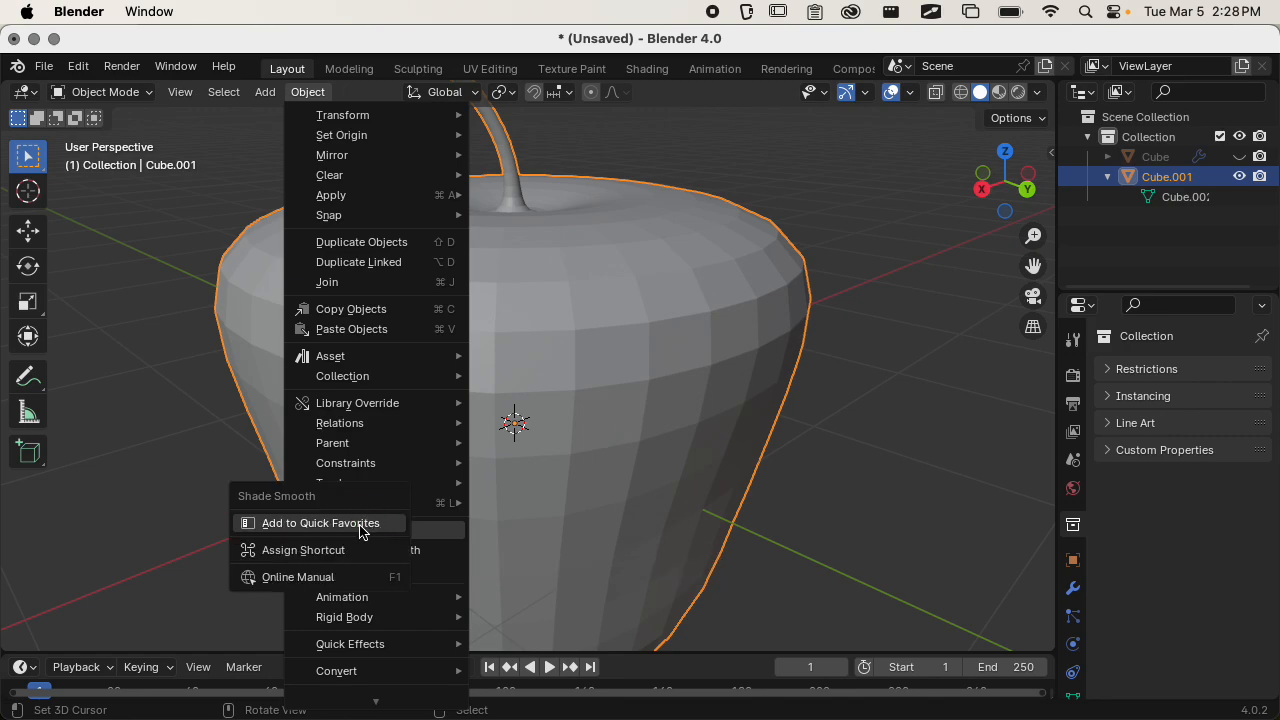
{"action": "key", "text": "Escape"}
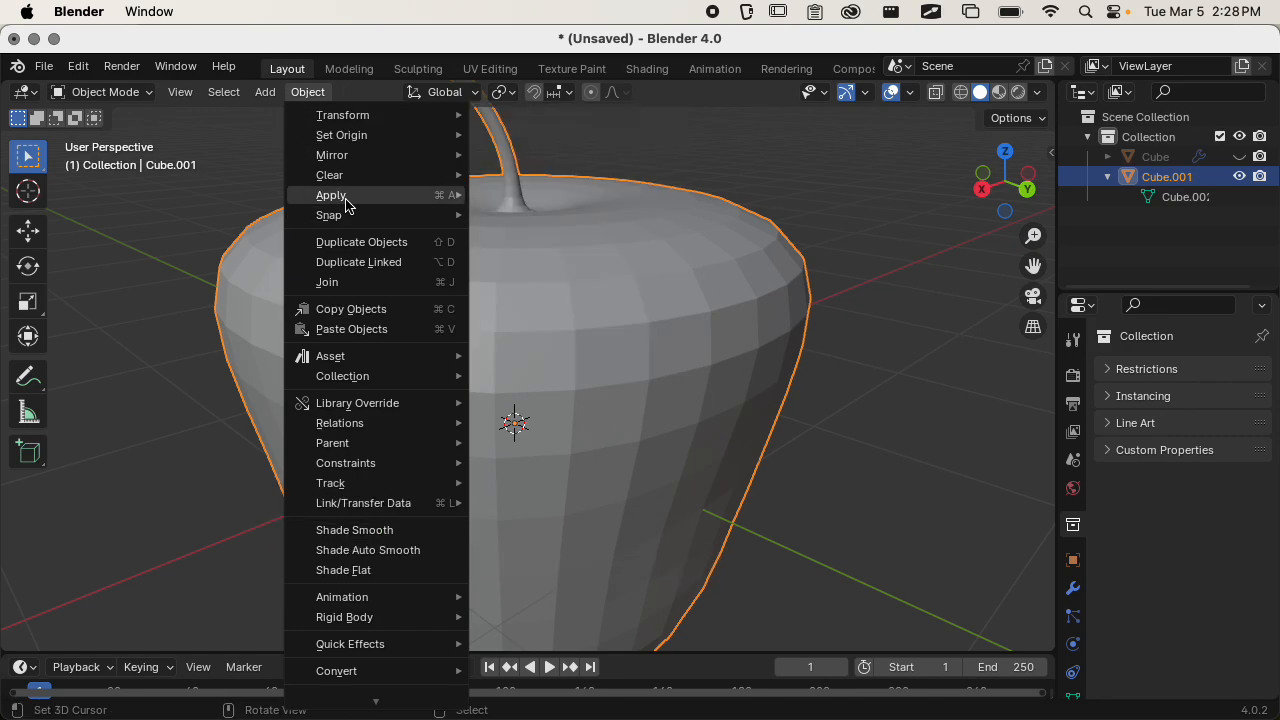
{"action": "left_click", "coordinate": [605, 268]}
Run Shade Smooth on the duplicate apple from the Quick Favorites.
{"action": "key", "text": "q"}
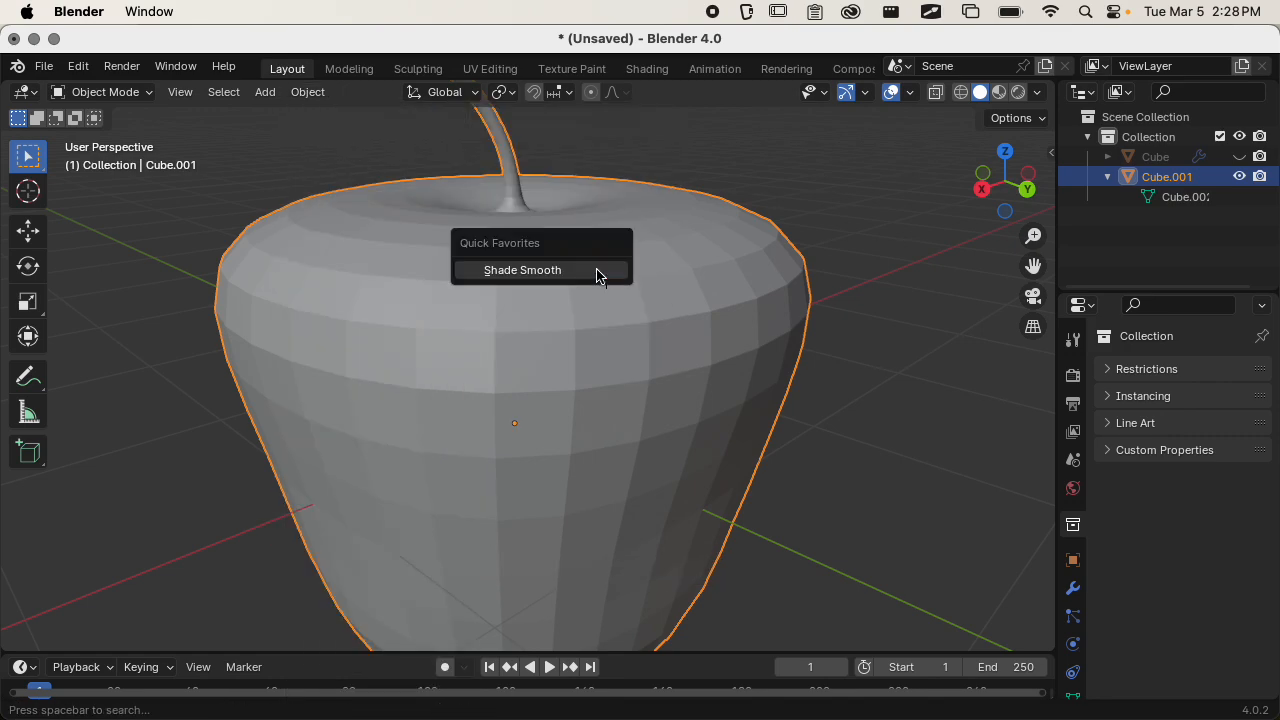
{"action": "left_click", "coordinate": [551, 272]}
{"action": "left_click", "coordinate": [308, 92]}
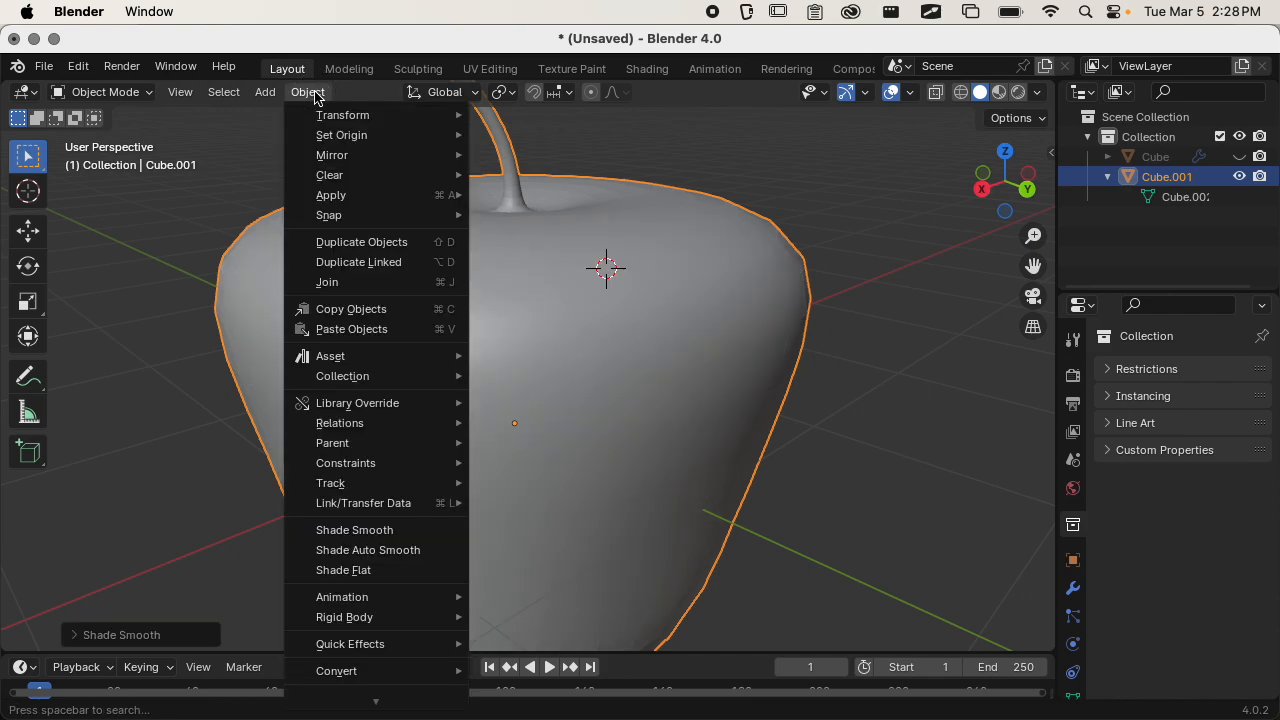
{"action": "left_click", "coordinate": [310, 93]}
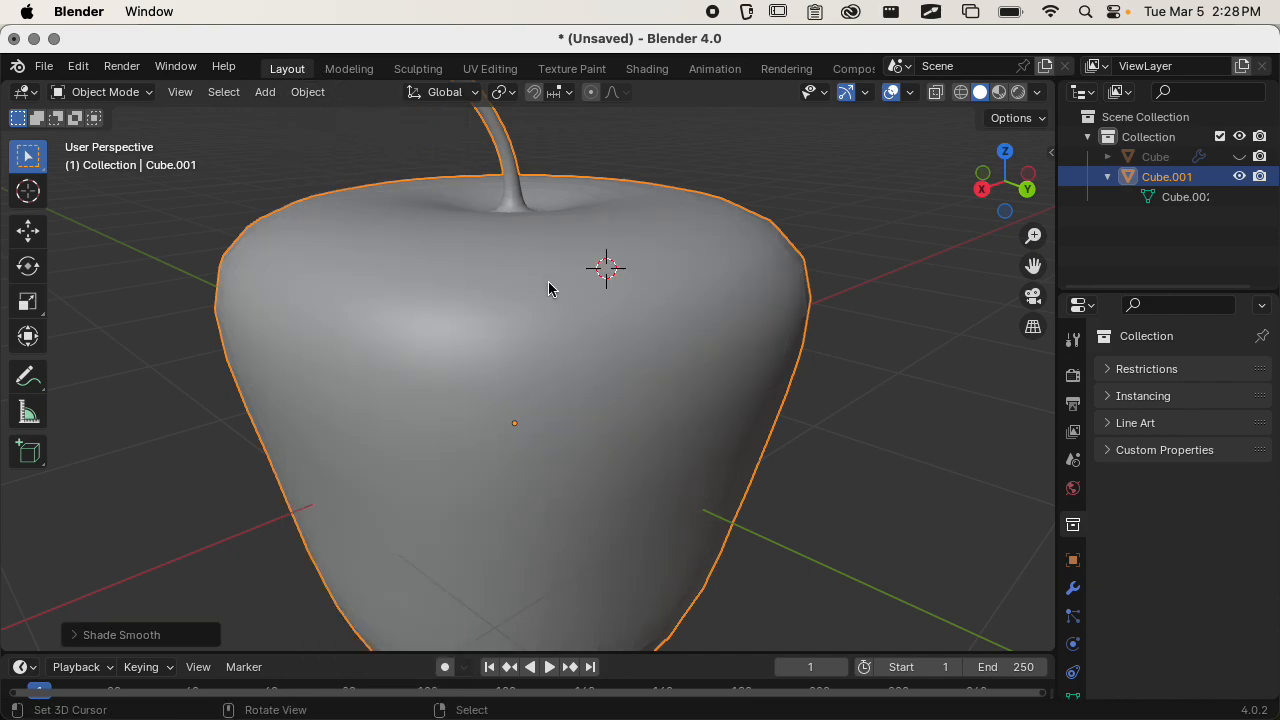
Reset the 3D cursor to the world origin and inspect the smooth-shaded apple from several sides.
{"action": "key", "text": "shift+c"}
{"action": "middle_click_drag", "start_coordinate": [517, 354], "coordinate": [659, 414]}
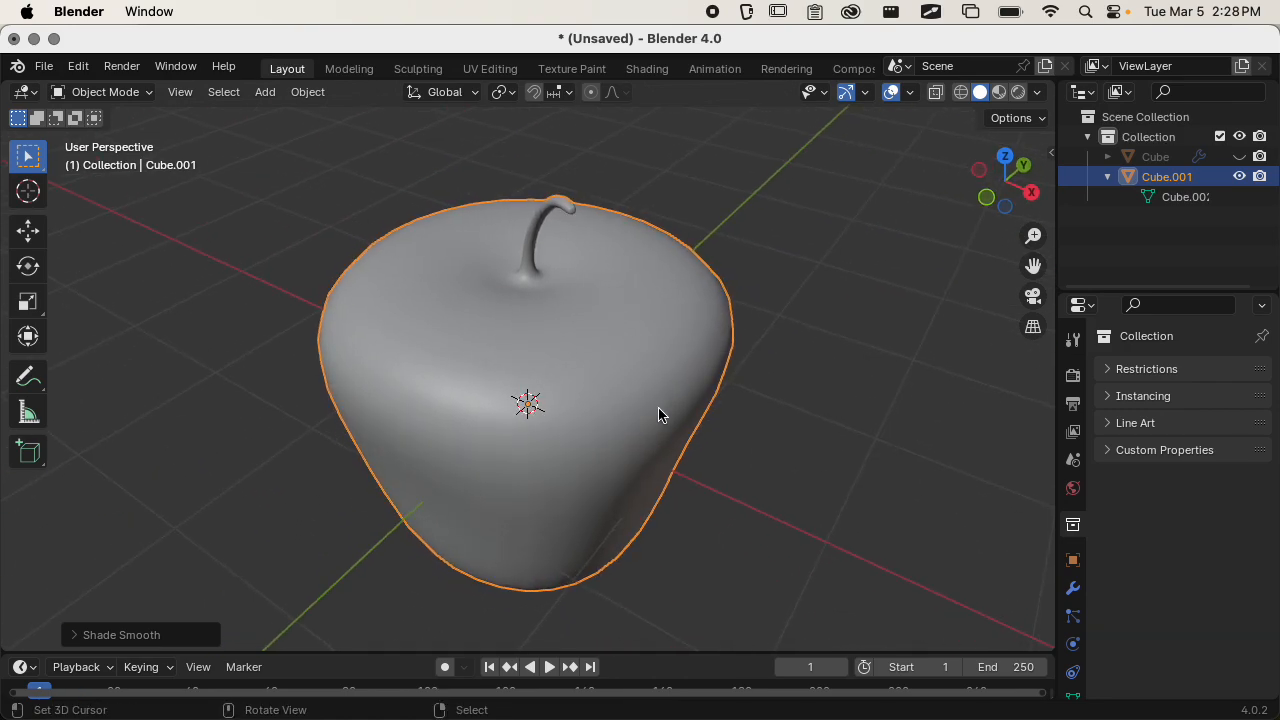
{"action": "mouse_move", "coordinate": [571, 366]}
{"action": "middle_mouse_down"}
{"action": "mouse_move", "coordinate": [709, 409]}
{"action": "mouse_move", "coordinate": [441, 312]}
{"action": "mouse_move", "coordinate": [348, 295]}
{"action": "mouse_move", "coordinate": [309, 331]}
{"action": "mouse_move", "coordinate": [589, 349]}
{"action": "middle_mouse_up"}
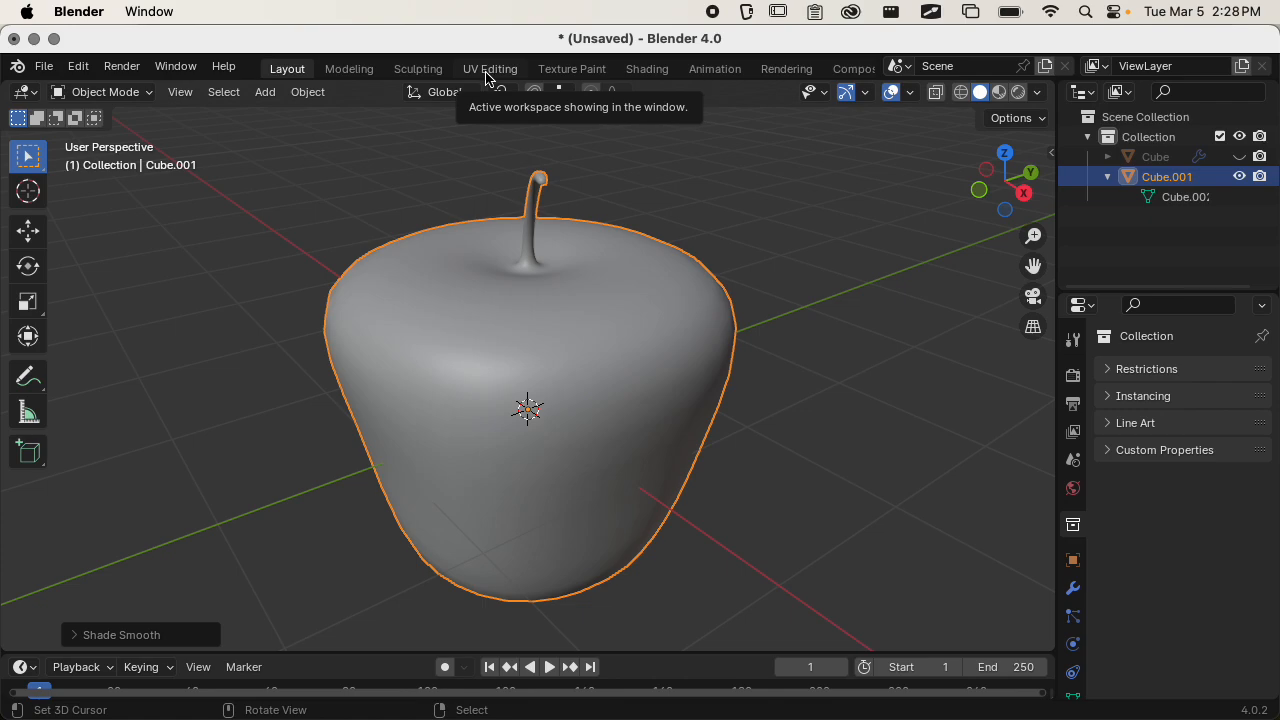
Switch to the UV Editing workspace and inspect the apple's mesh and UV layout.
{"action": "left_click", "coordinate": [490, 70]}
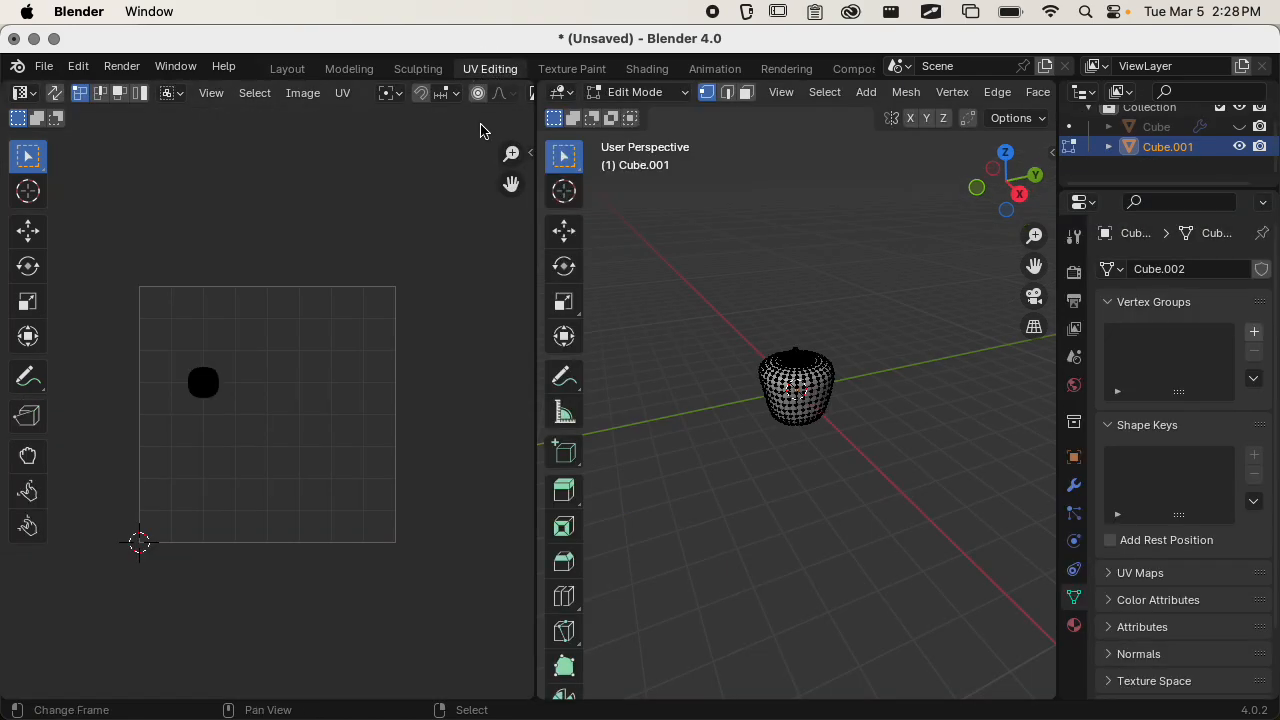
{"action": "scroll", "coordinate": [714, 328], "scroll_direction": "up", "scroll_amount": 8}
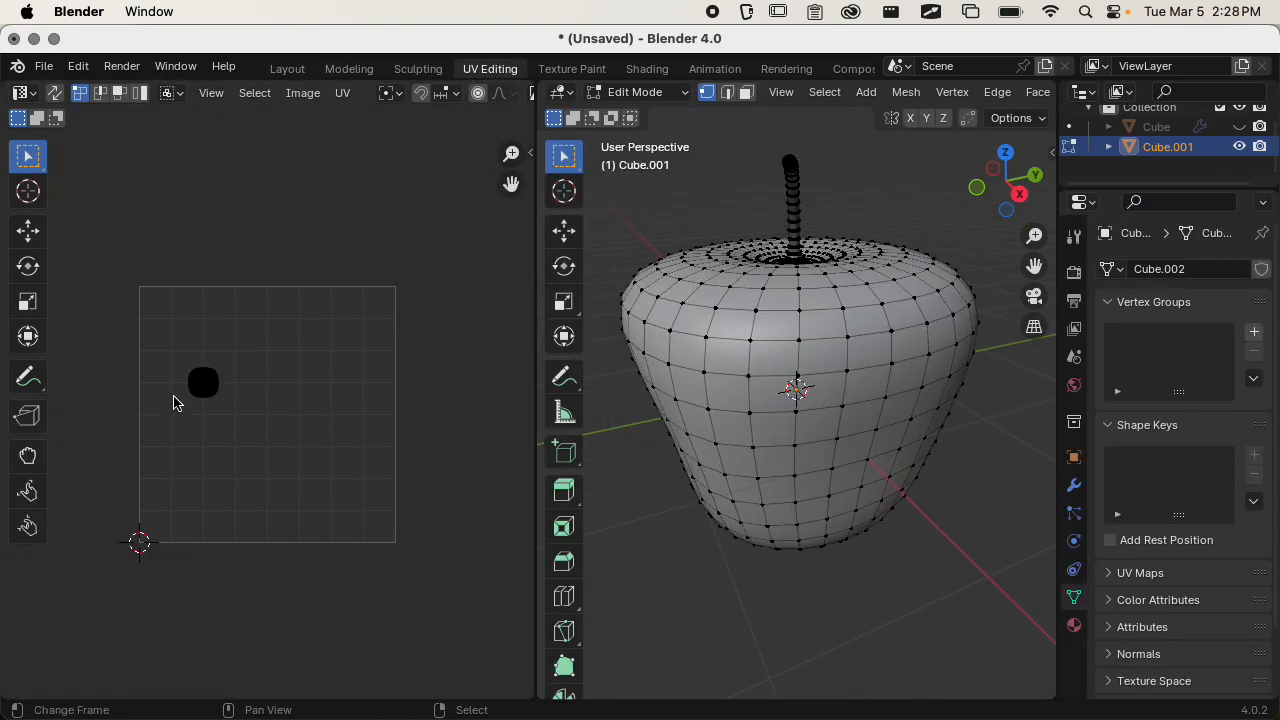
{"action": "scroll", "coordinate": [190, 391], "scroll_direction": "up", "scroll_amount": 4}
{"action": "scroll", "coordinate": [189, 346], "scroll_direction": "down", "scroll_amount": 4}
{"action": "middle_click_drag", "start_coordinate": [762, 320], "coordinate": [901, 383]}
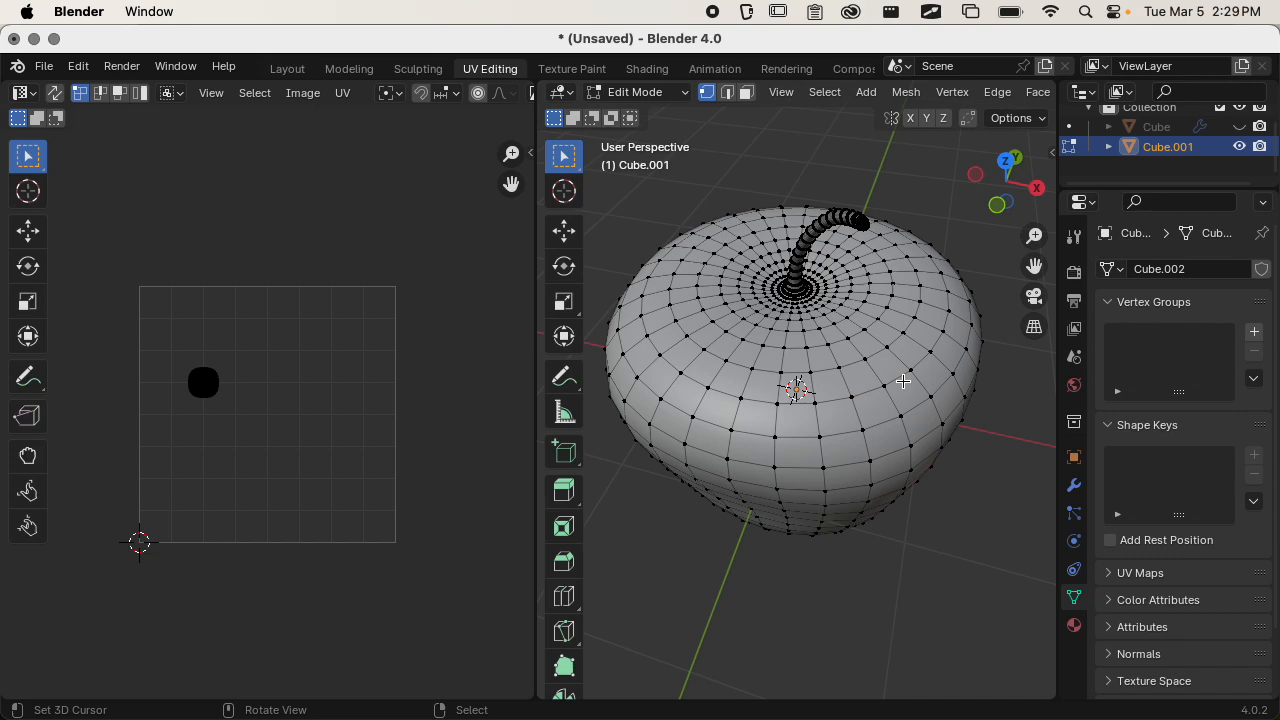
Select the apple's entire mesh and create a new material for it.
{"action": "left_click", "coordinate": [1076, 627]}
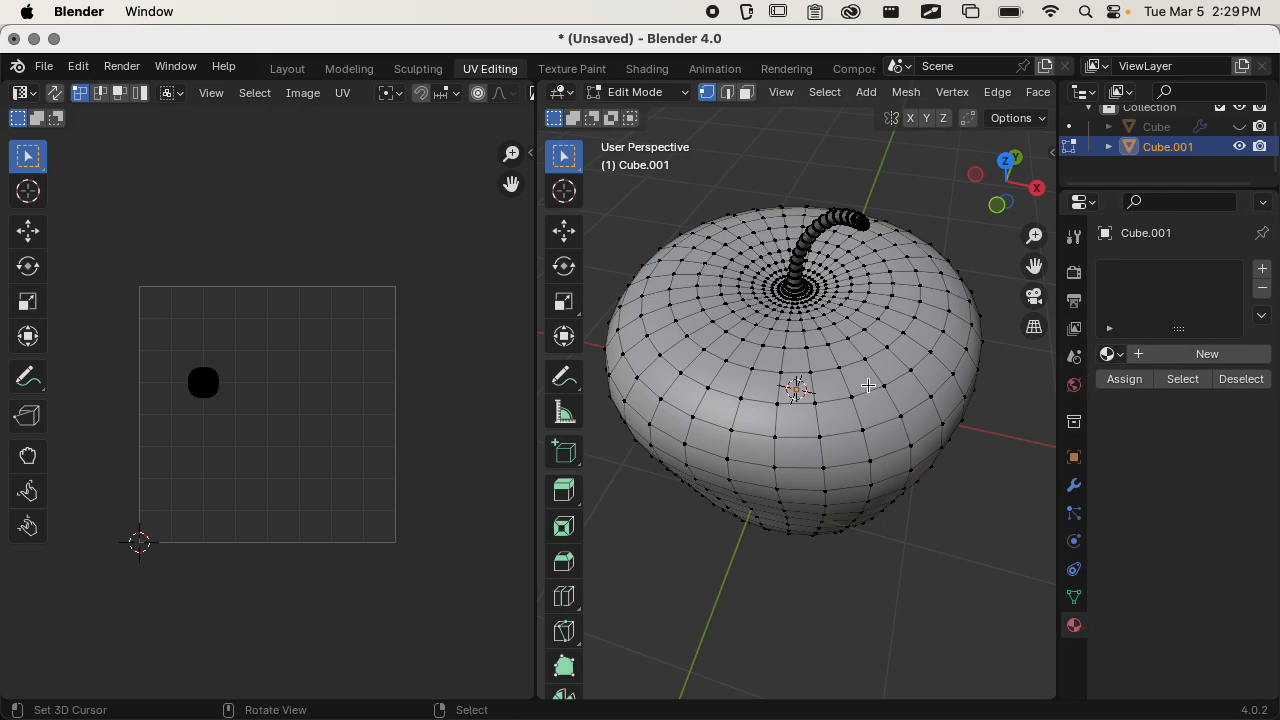
{"action": "key", "text": "a"}
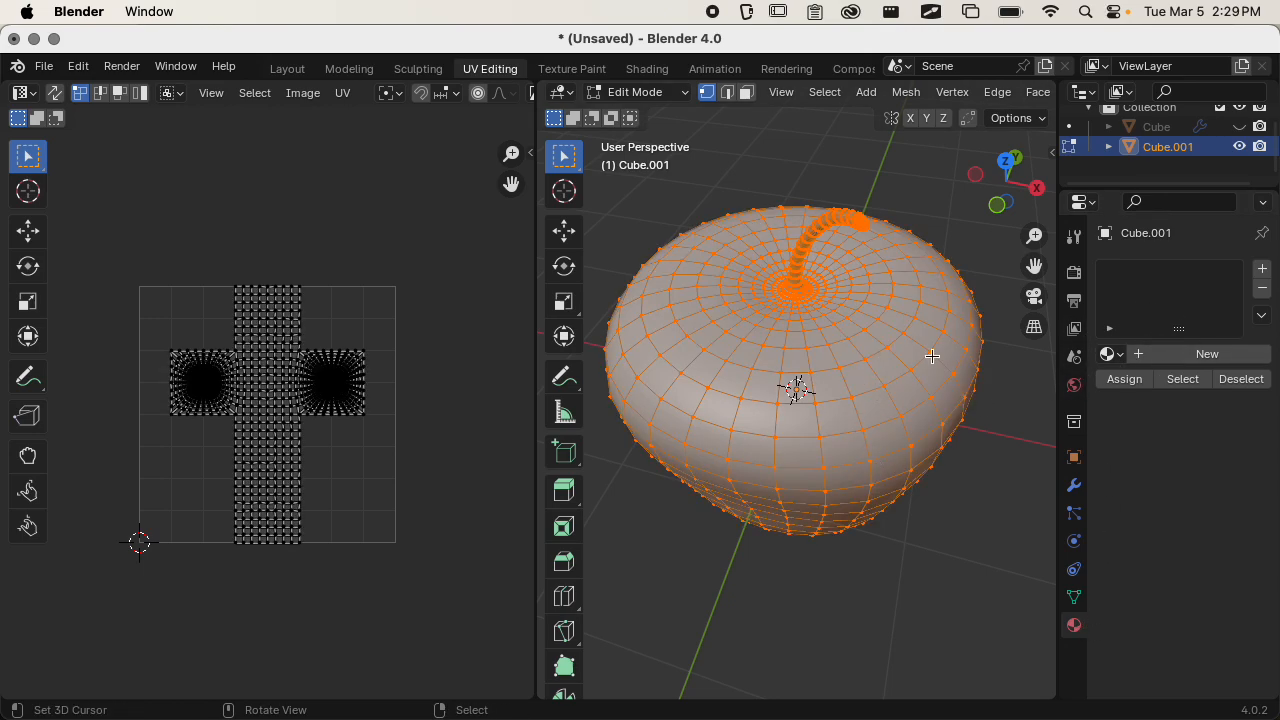
{"action": "middle_click_drag", "start_coordinate": [932, 356], "coordinate": [891, 417]}
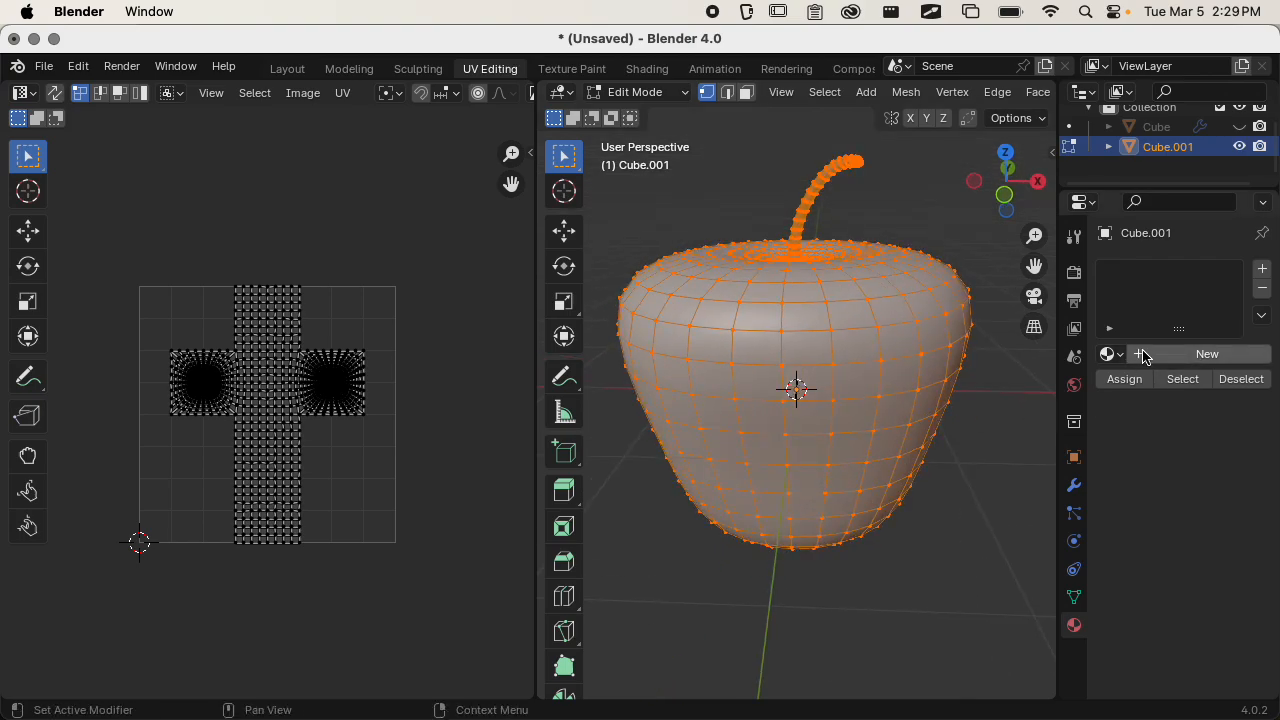
{"action": "left_click", "coordinate": [1173, 362]}
{"action": "left_click", "coordinate": [1171, 362]}
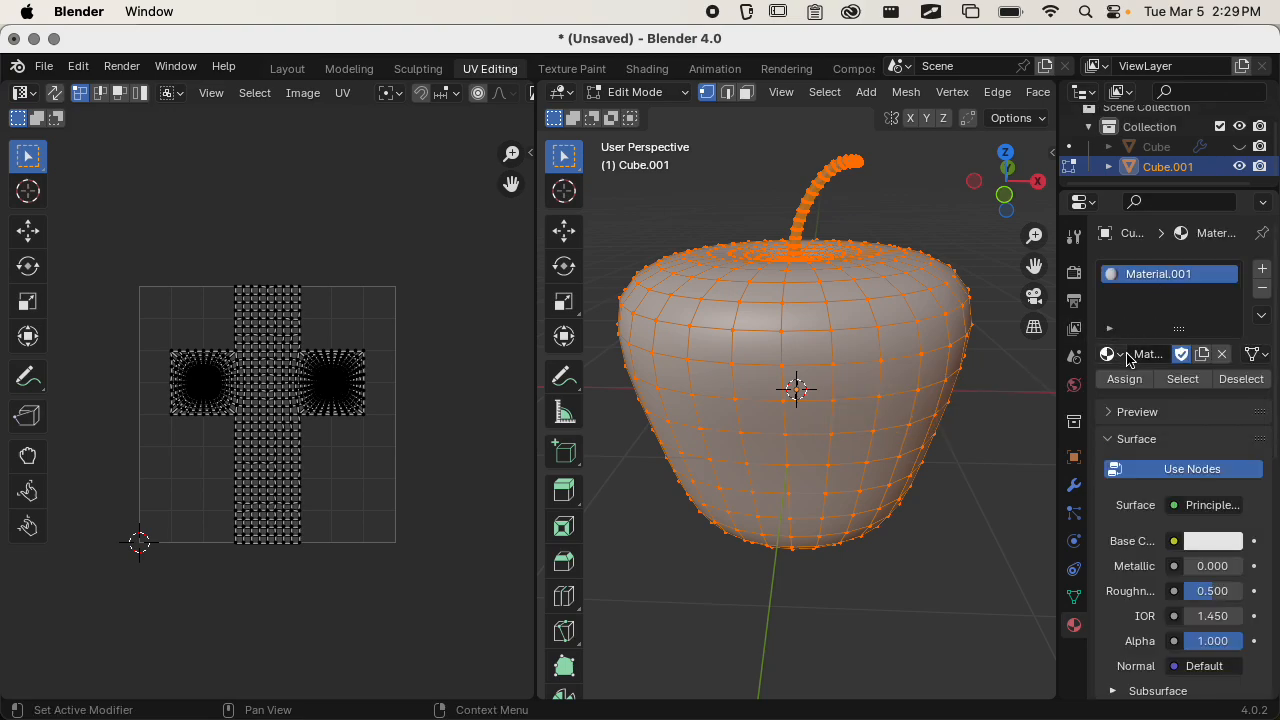
Rename the new material as AppleSkin.
{"action": "left_click", "coordinate": [1118, 355]}
{"action": "left_click", "coordinate": [1121, 355]}
{"action": "double_click", "coordinate": [1152, 356]}
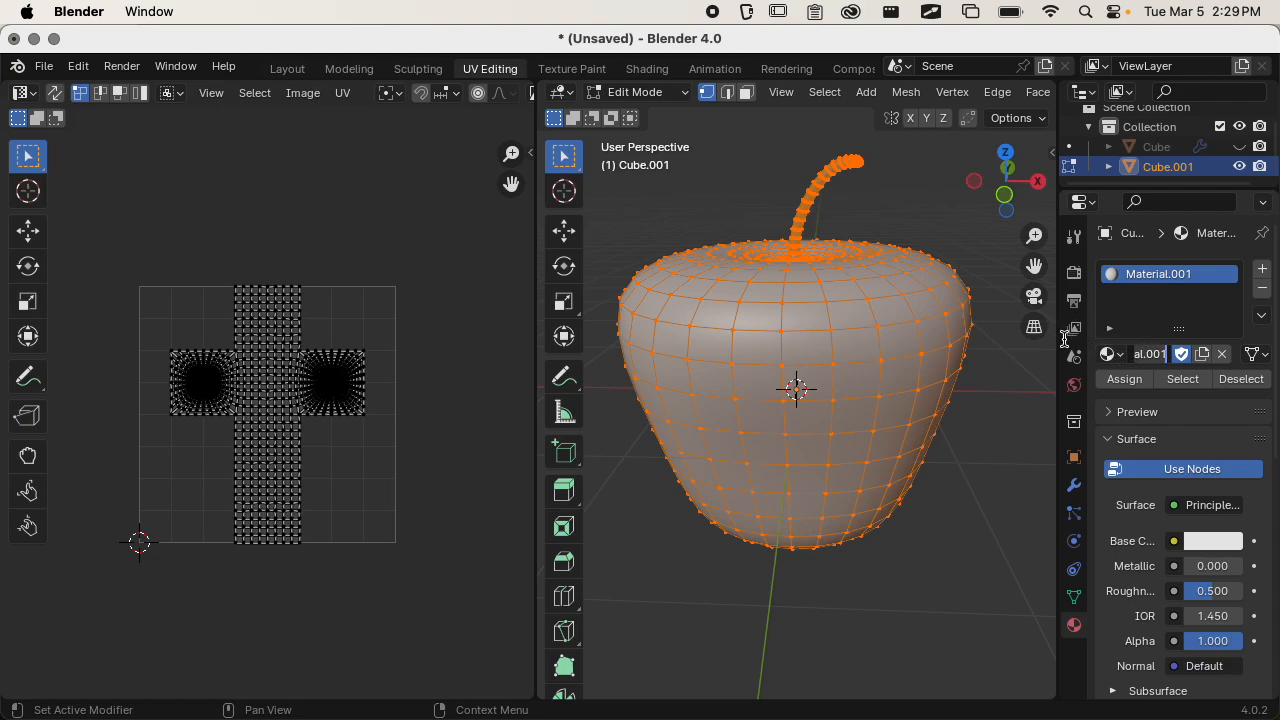
{"action": "type", "text": "Ap"}
{"action": "type", "text": "pleSkin"}
{"action": "key", "text": "Return"}
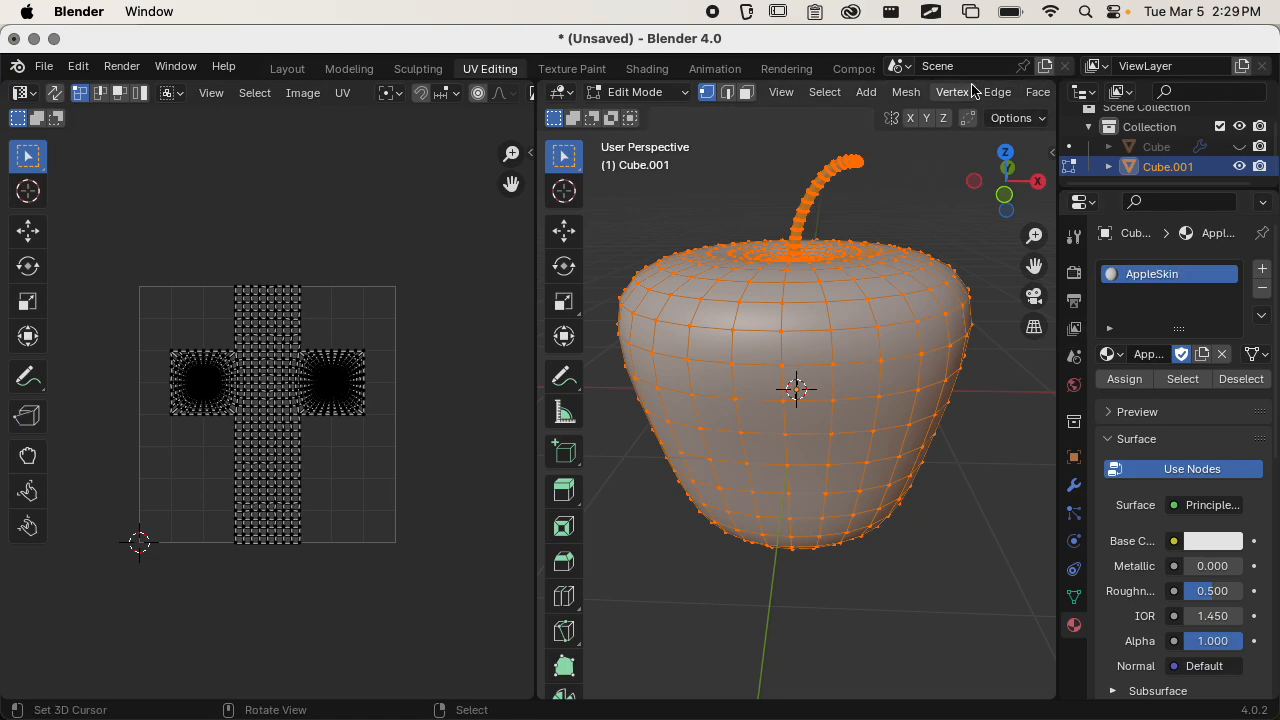
Switch the 3D viewport shading to Material Preview.
{"action": "scroll", "coordinate": [963, 98], "scroll_direction": "down", "scroll_amount": 4}
{"action": "scroll", "coordinate": [963, 98], "scroll_direction": "down", "scroll_amount": 4}
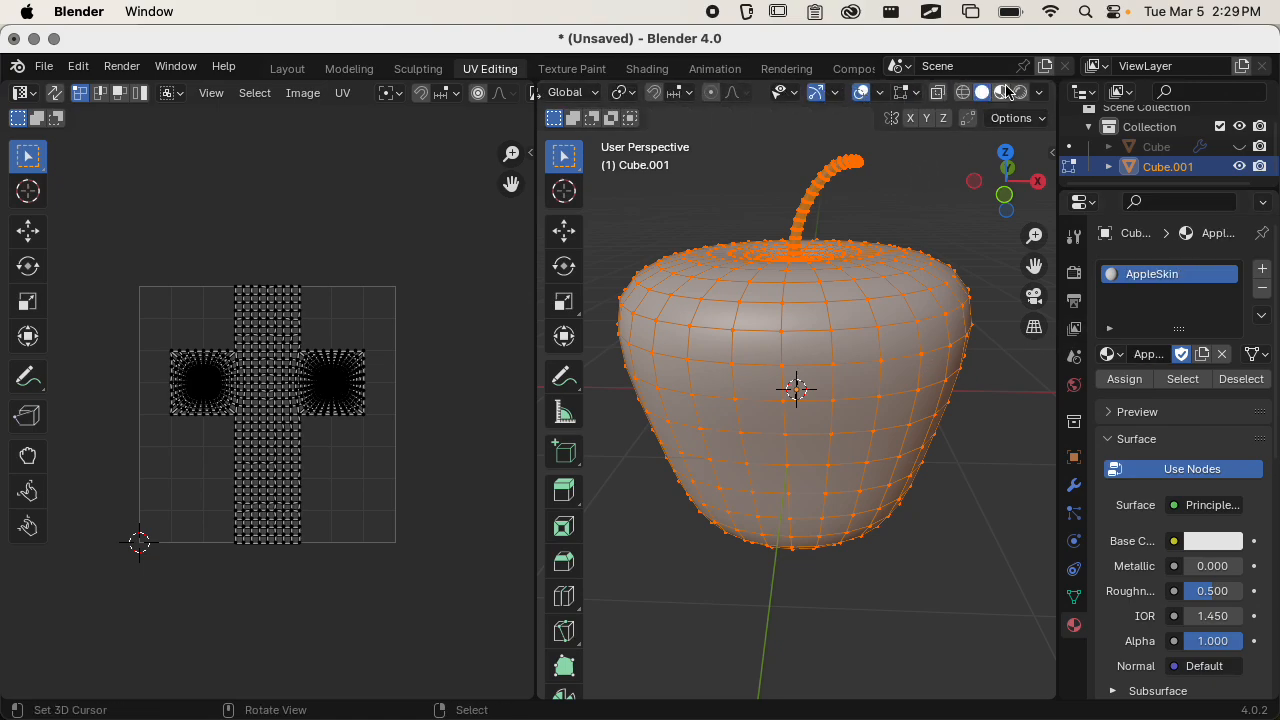
{"action": "left_click", "coordinate": [1002, 95]}
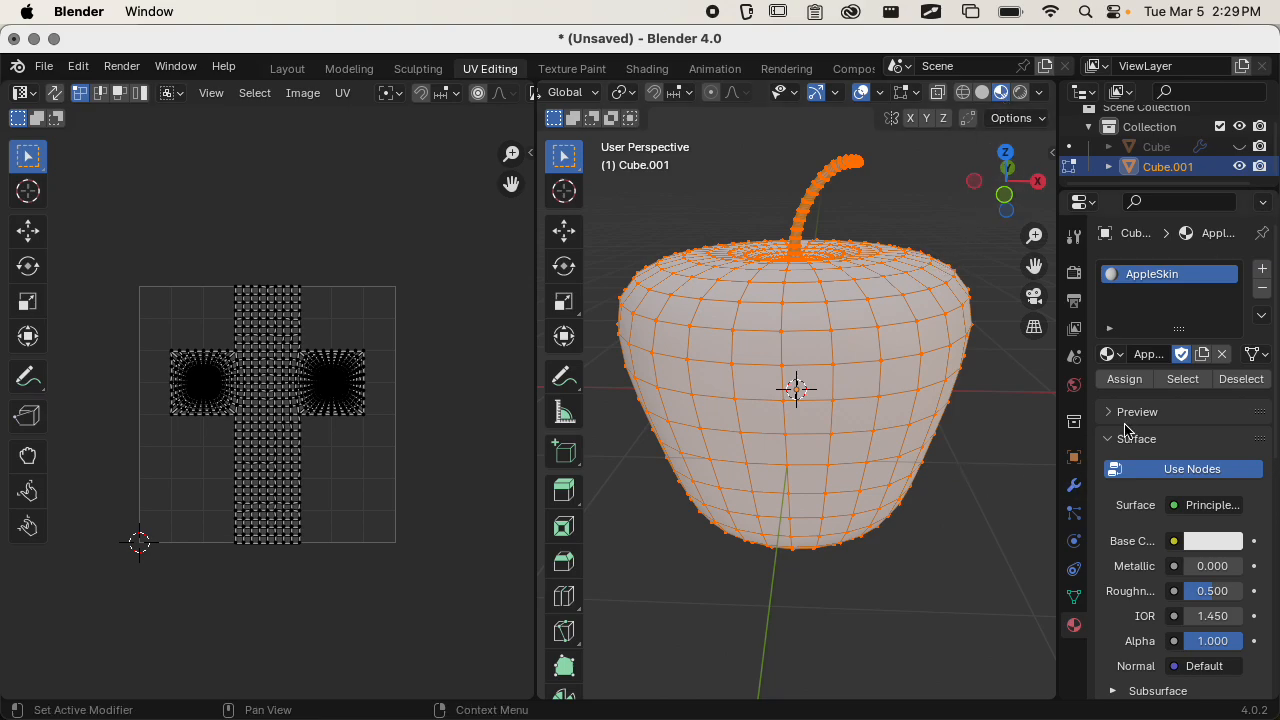
Set AppleSkin's base color to a light red with hue 0.010, saturation 0.764 and value 0.800, and collapse the Surface settings.
{"action": "scroll", "coordinate": [1185, 480], "scroll_direction": "down", "scroll_amount": 2}
{"action": "left_click", "coordinate": [1208, 461]}
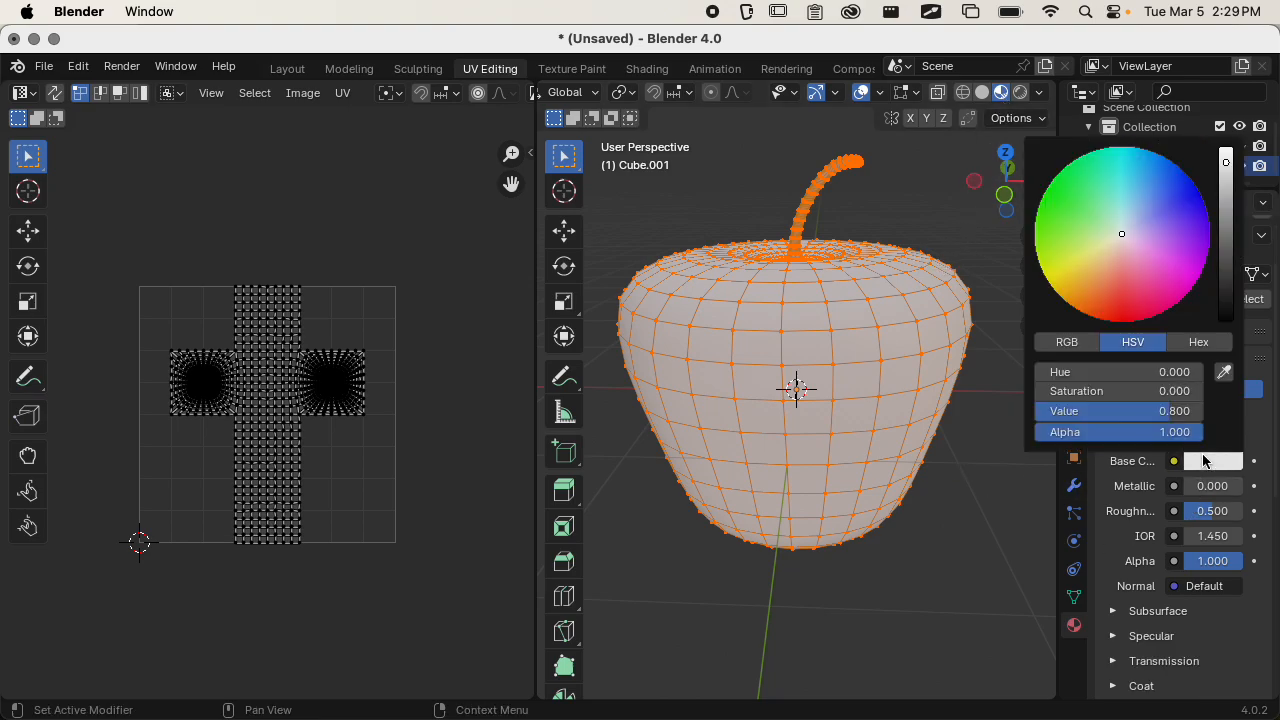
{"action": "left_click_drag", "start_coordinate": [1118, 247], "coordinate": [1118, 276]}
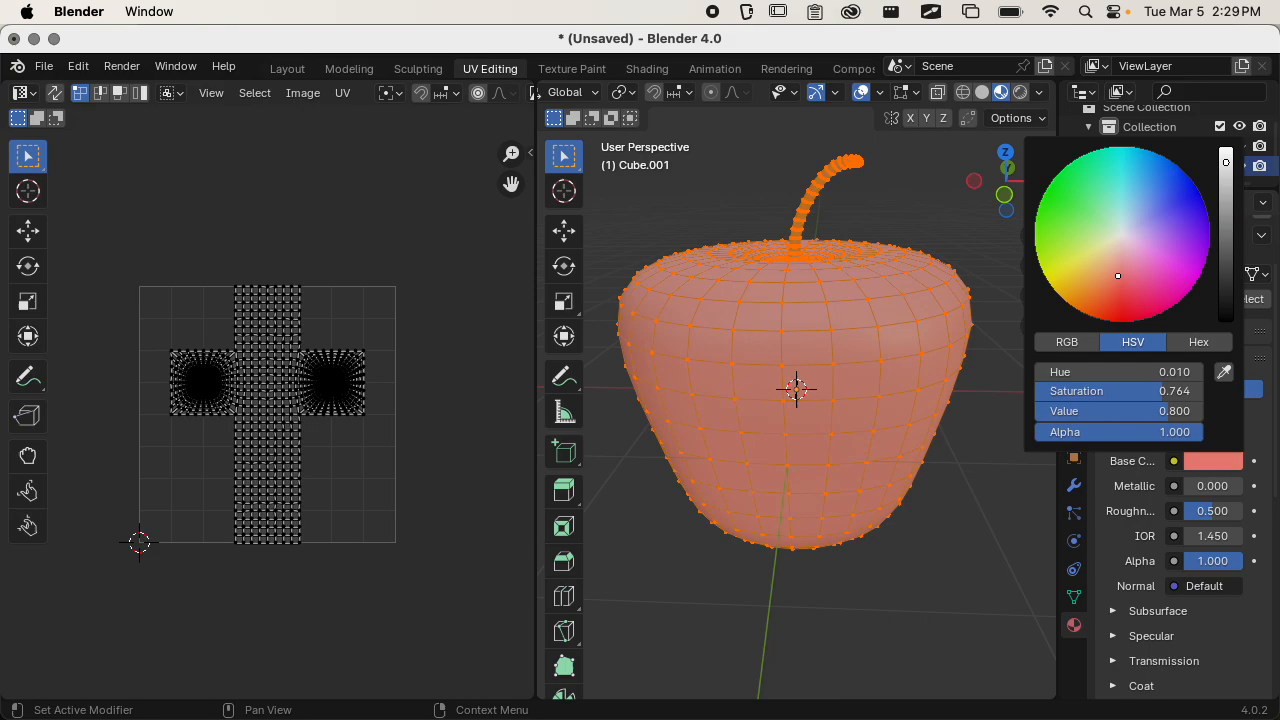
{"action": "middle_click_drag", "start_coordinate": [954, 446], "coordinate": [942, 492]}
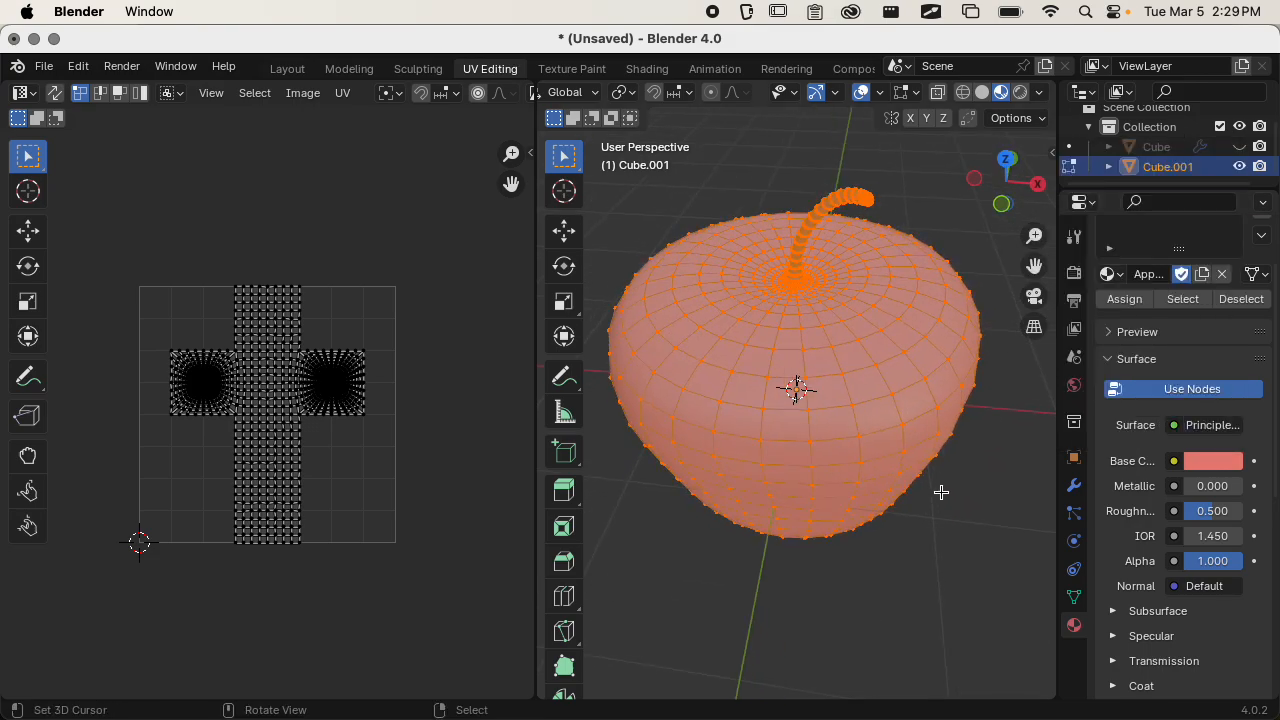
{"action": "left_click", "coordinate": [1157, 360]}
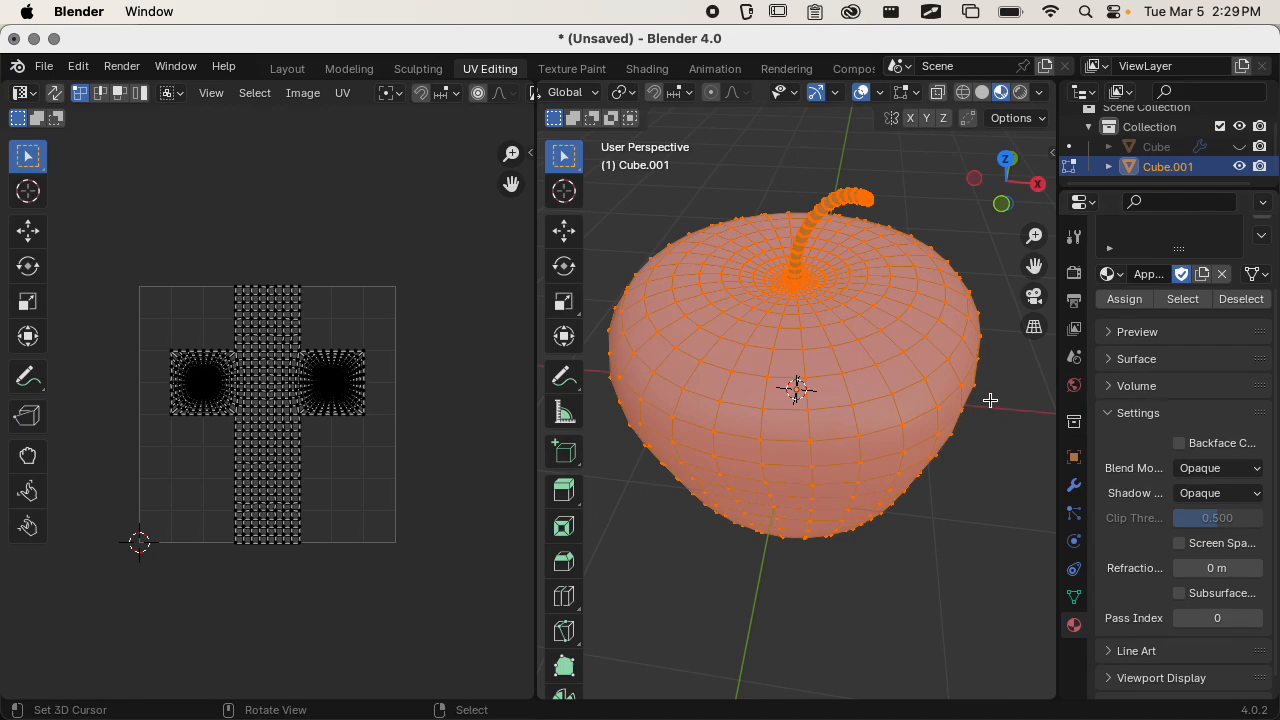
Deselect the apple's entire mesh and turn on X-ray display in the 3D viewport.
{"action": "scroll", "coordinate": [1088, 365], "scroll_direction": "up", "scroll_amount": 2}
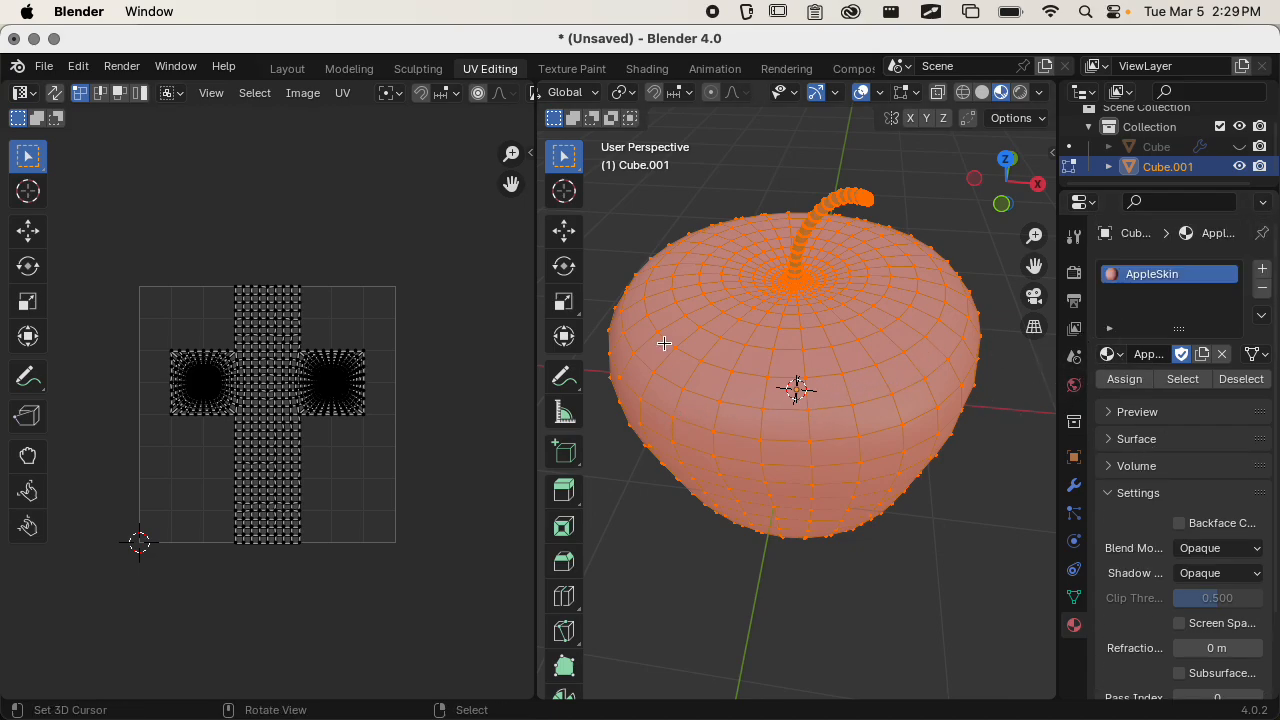
{"action": "middle_click_drag", "start_coordinate": [819, 351], "coordinate": [955, 321]}
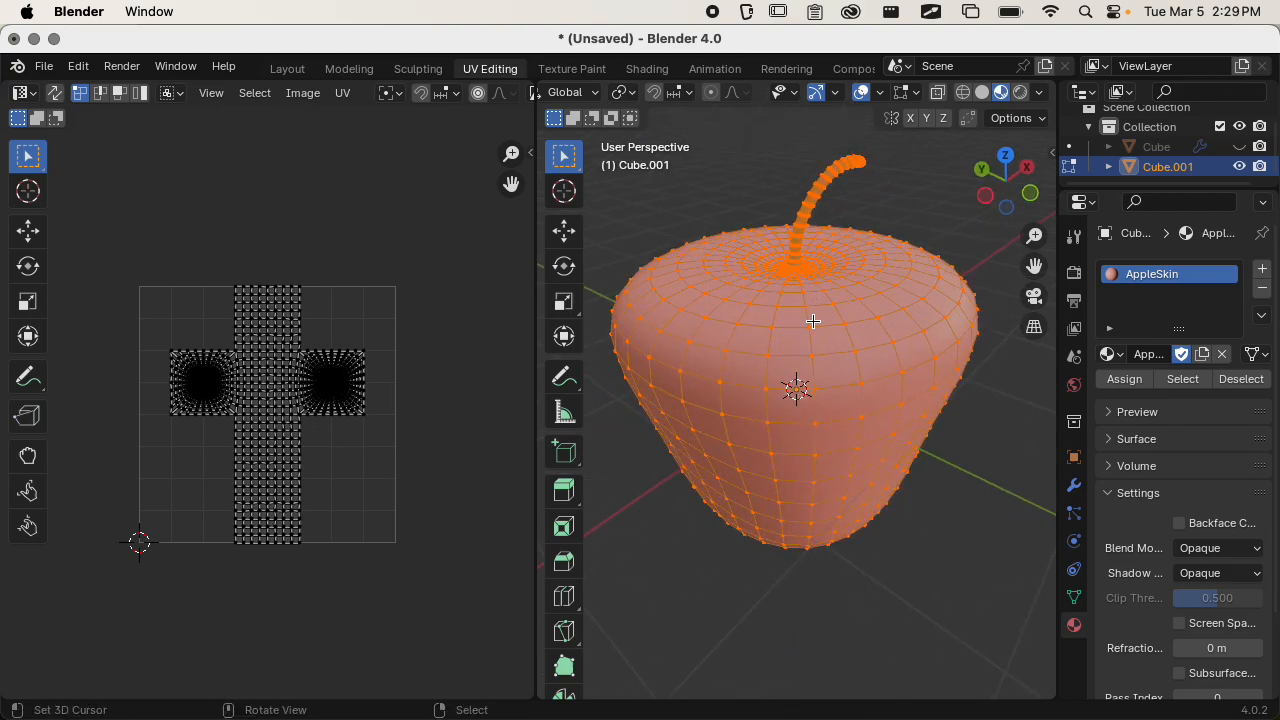
{"action": "key", "text": "alt+a"}
{"action": "middle_click_drag", "start_coordinate": [826, 344], "coordinate": [788, 336]}
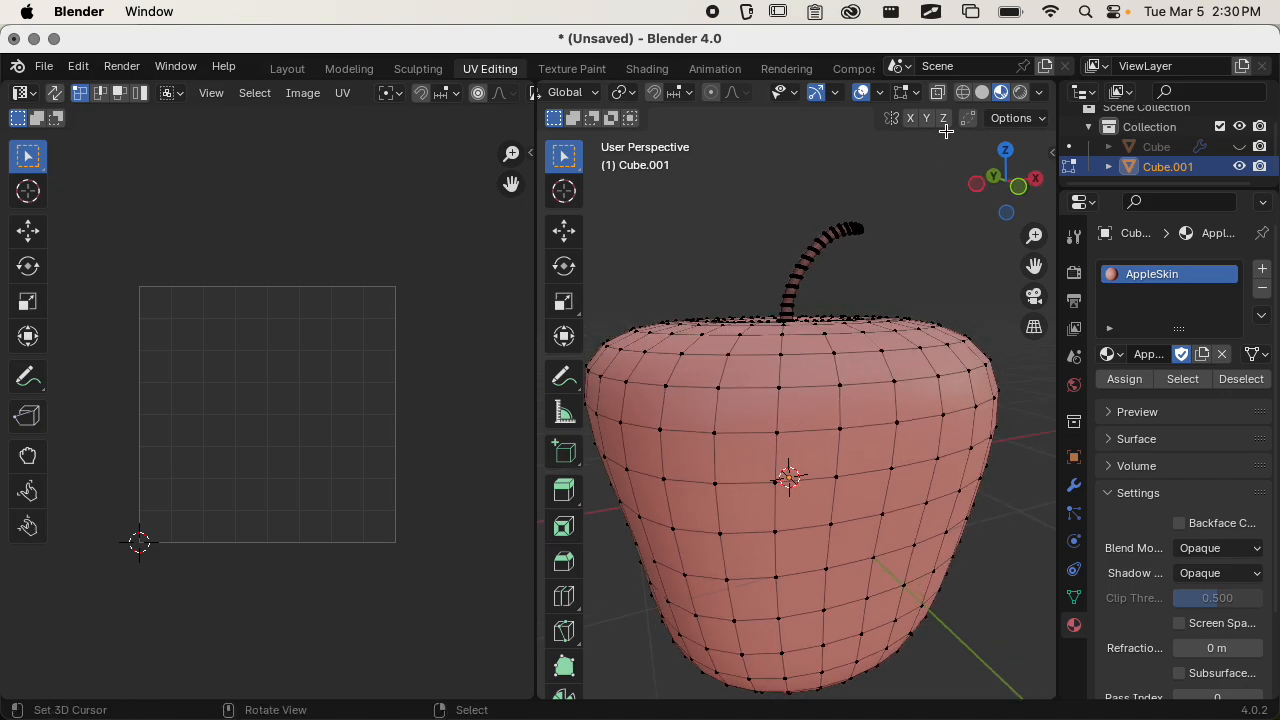
{"action": "left_click", "coordinate": [937, 92]}
Box-select the upper part of the apple's stem.
{"action": "scroll", "coordinate": [878, 219], "scroll_direction": "up", "scroll_amount": 4}
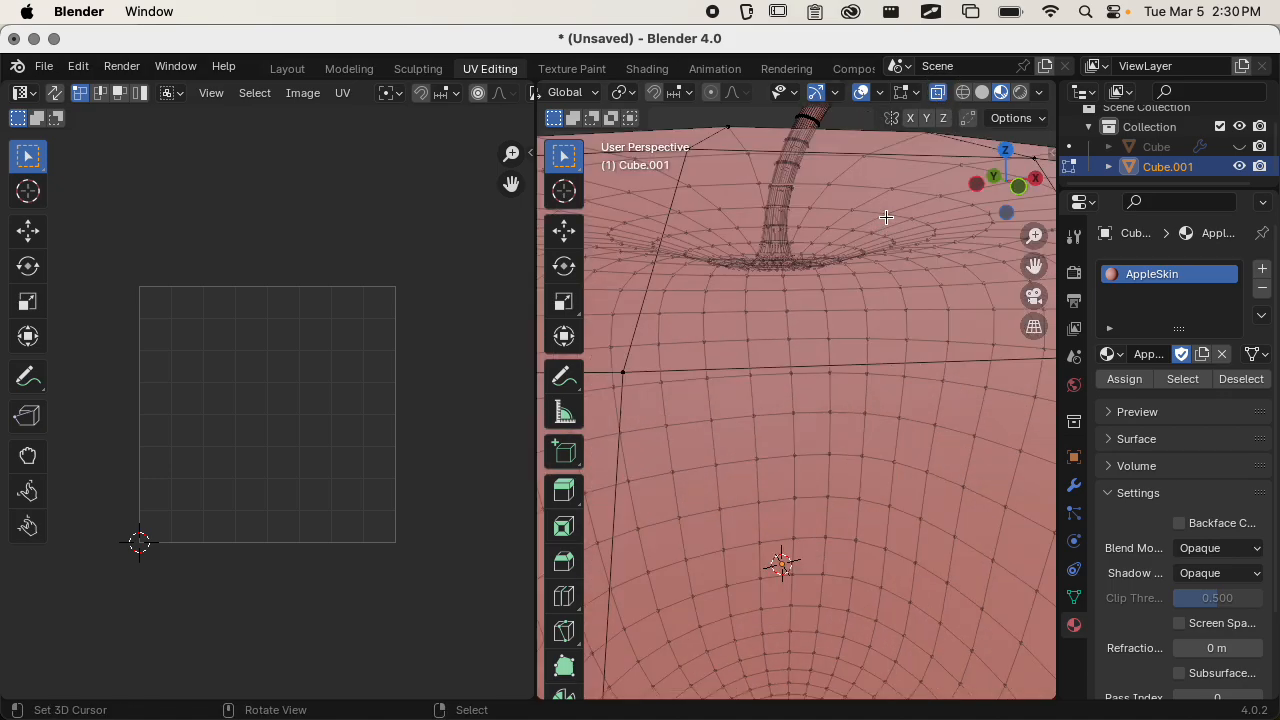
{"action": "scroll", "coordinate": [886, 216], "scroll_direction": "down", "scroll_amount": 3}
{"action": "middle_click_drag", "start_coordinate": [886, 215], "coordinate": [877, 268], "text": "shift"}
{"action": "key", "text": "b"}
{"action": "left_click_drag", "start_coordinate": [891, 216], "coordinate": [730, 350]}
{"action": "middle_click_drag", "start_coordinate": [730, 350], "coordinate": [808, 371]}
{"action": "scroll", "coordinate": [790, 430], "scroll_direction": "up", "scroll_amount": 5}
{"action": "middle_click_drag", "start_coordinate": [743, 586], "coordinate": [847, 316]}
{"action": "left_click_drag", "start_coordinate": [843, 275], "coordinate": [753, 294], "text": "shift"}
{"action": "middle_click_drag", "start_coordinate": [812, 317], "coordinate": [821, 295]}
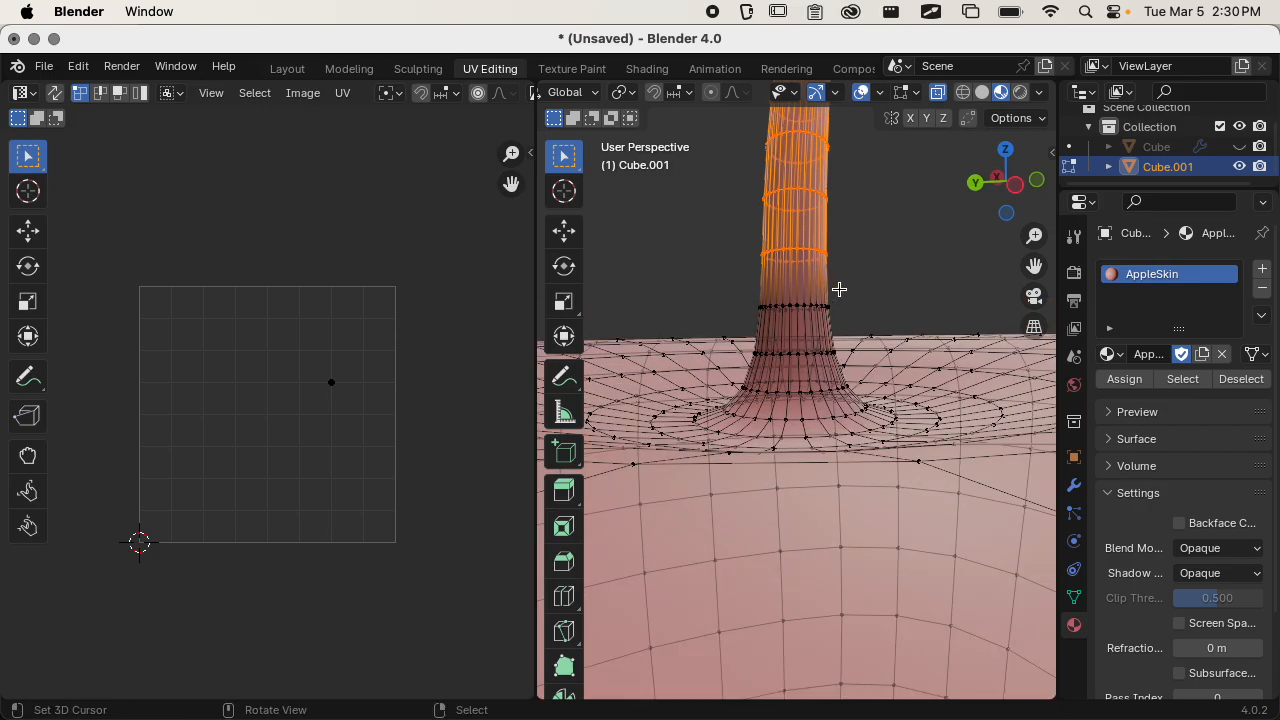
Extend the stem selection down to the loops at its base using box and circle selection.
{"action": "left_click_drag", "start_coordinate": [839, 290], "coordinate": [753, 322], "text": "shift"}
{"action": "mouse_move", "coordinate": [810, 334]}
{"action": "middle_mouse_down"}
{"action": "mouse_move", "coordinate": [812, 348]}
{"action": "mouse_move", "coordinate": [826, 252]}
{"action": "mouse_move", "coordinate": [816, 224]}
{"action": "mouse_move", "coordinate": [773, 301]}
{"action": "mouse_move", "coordinate": [809, 264]}
{"action": "mouse_move", "coordinate": [775, 305]}
{"action": "mouse_move", "coordinate": [777, 429]}
{"action": "mouse_move", "coordinate": [795, 484]}
{"action": "mouse_move", "coordinate": [814, 369]}
{"action": "mouse_move", "coordinate": [814, 206]}
{"action": "mouse_move", "coordinate": [809, 271]}
{"action": "mouse_move", "coordinate": [786, 318]}
{"action": "mouse_move", "coordinate": [789, 308]}
{"action": "middle_mouse_up"}
{"action": "key", "text": "c"}
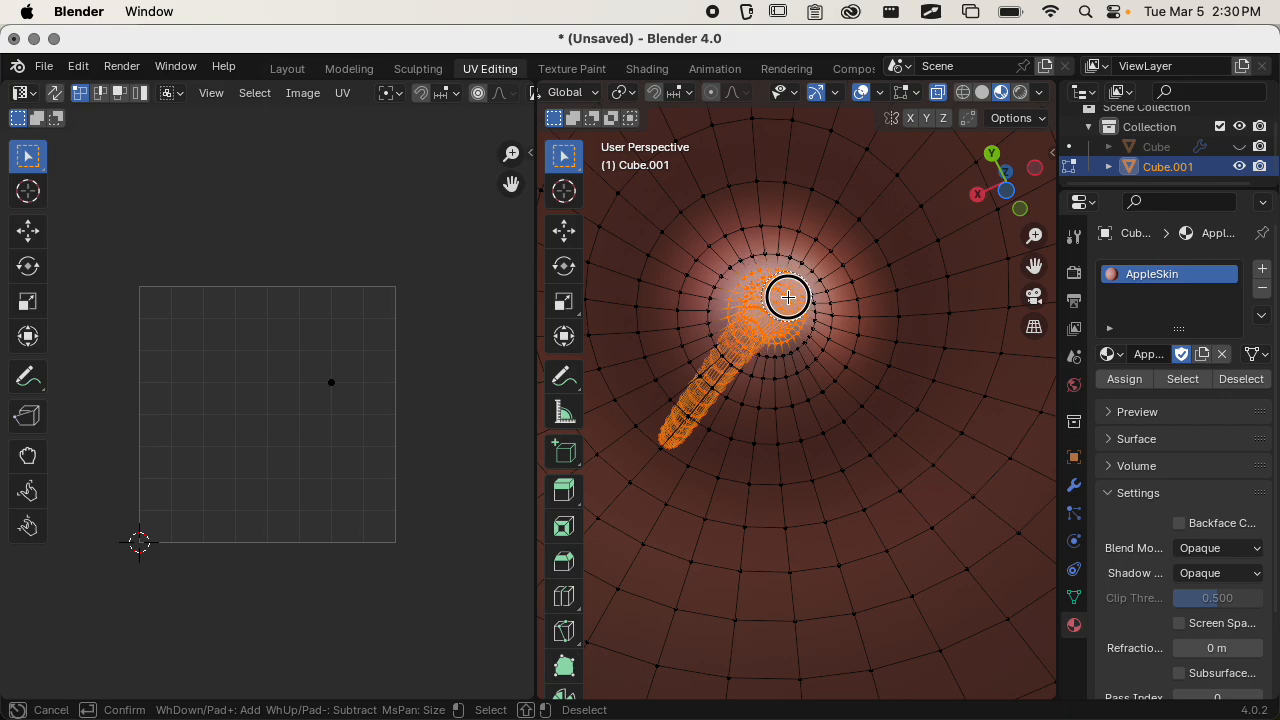
{"action": "mouse_move", "coordinate": [770, 336]}
{"action": "left_mouse_down"}
{"action": "mouse_move", "coordinate": [757, 334]}
{"action": "mouse_move", "coordinate": [797, 317]}
{"action": "mouse_move", "coordinate": [803, 287]}
{"action": "mouse_move", "coordinate": [774, 271]}
{"action": "mouse_move", "coordinate": [726, 314]}
{"action": "mouse_move", "coordinate": [743, 344]}
{"action": "mouse_move", "coordinate": [771, 351]}
{"action": "mouse_move", "coordinate": [817, 306]}
{"action": "mouse_move", "coordinate": [763, 354]}
{"action": "mouse_move", "coordinate": [811, 329]}
{"action": "mouse_move", "coordinate": [797, 346]}
{"action": "left_mouse_up"}
{"action": "key", "text": "Escape"}
{"action": "scroll", "coordinate": [795, 331], "scroll_direction": "down", "scroll_amount": 2}
{"action": "middle_click_drag", "start_coordinate": [795, 331], "coordinate": [822, 466]}
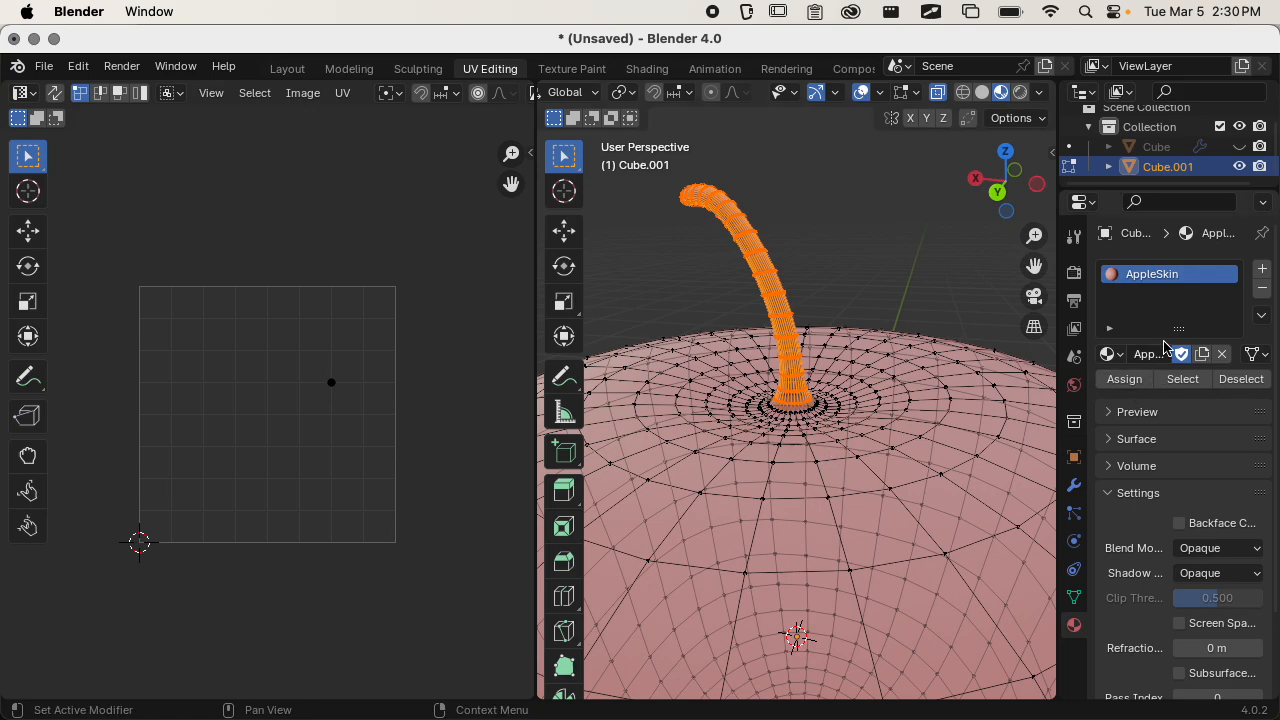
Add a second material slot using the existing Material and rename it AppleStem.
{"action": "left_click", "coordinate": [1263, 271]}
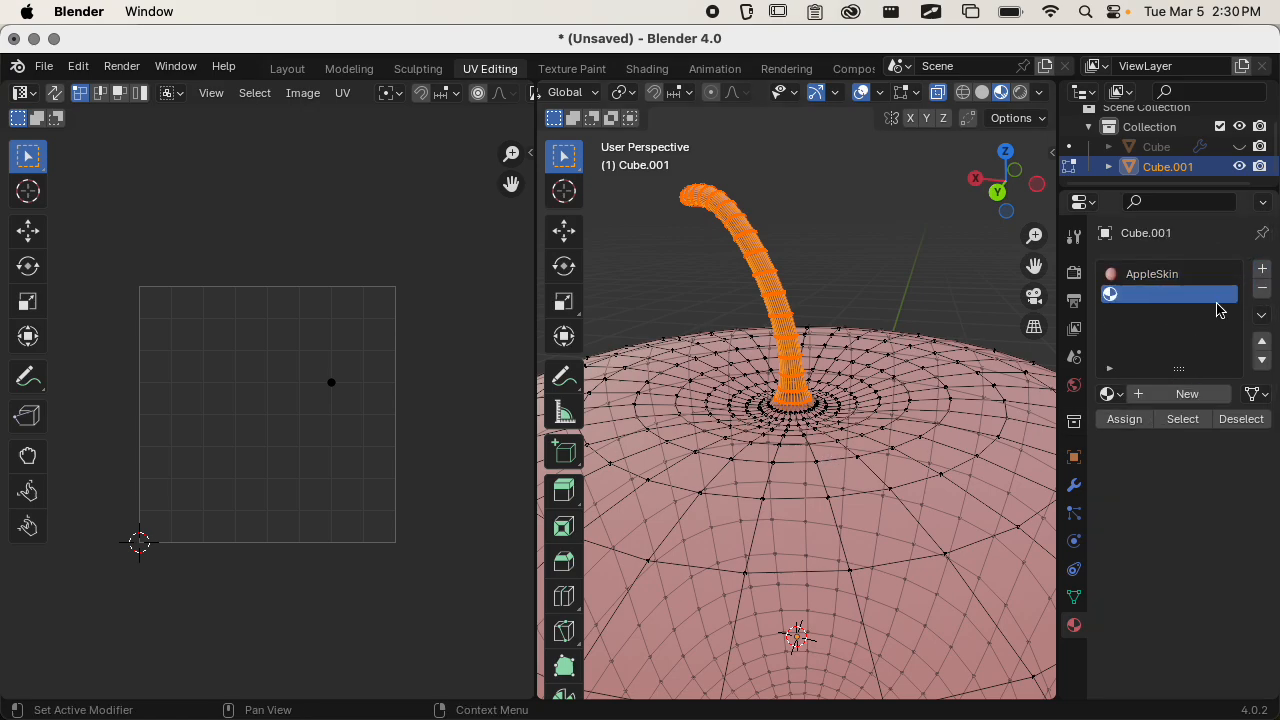
{"action": "left_click", "coordinate": [1110, 394]}
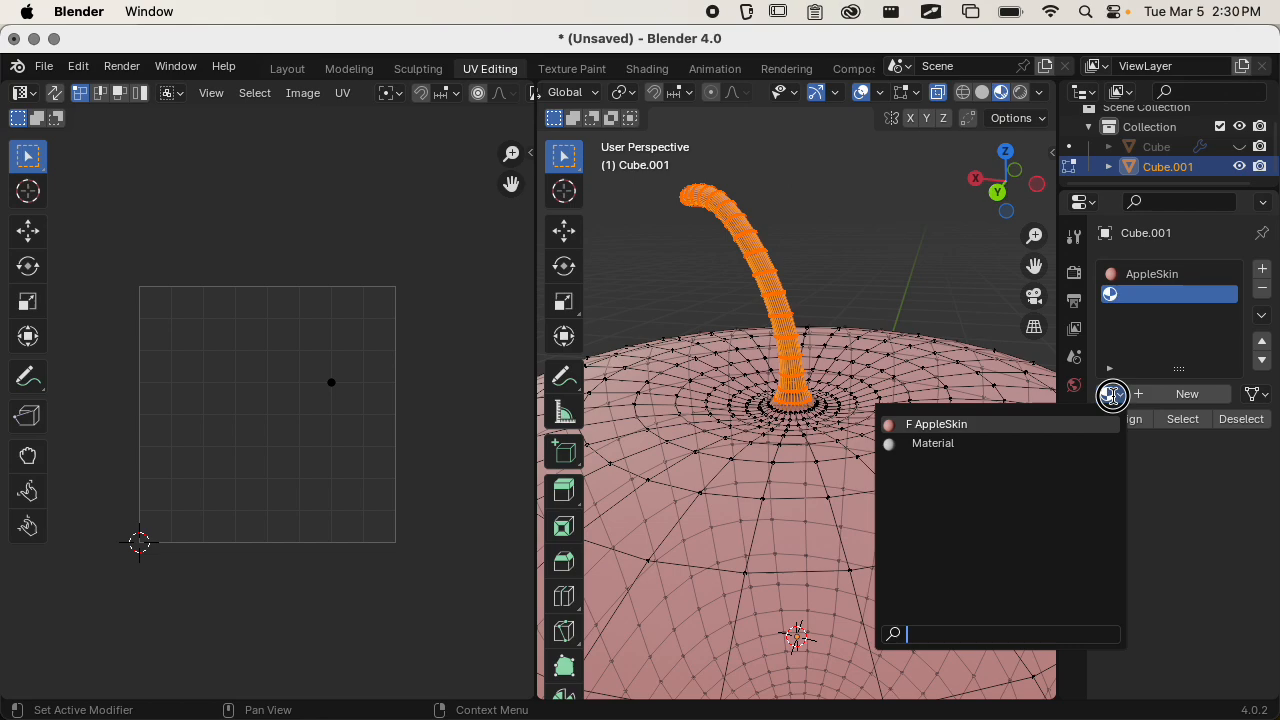
{"action": "left_click", "coordinate": [1050, 445]}
{"action": "double_click", "coordinate": [1141, 394]}
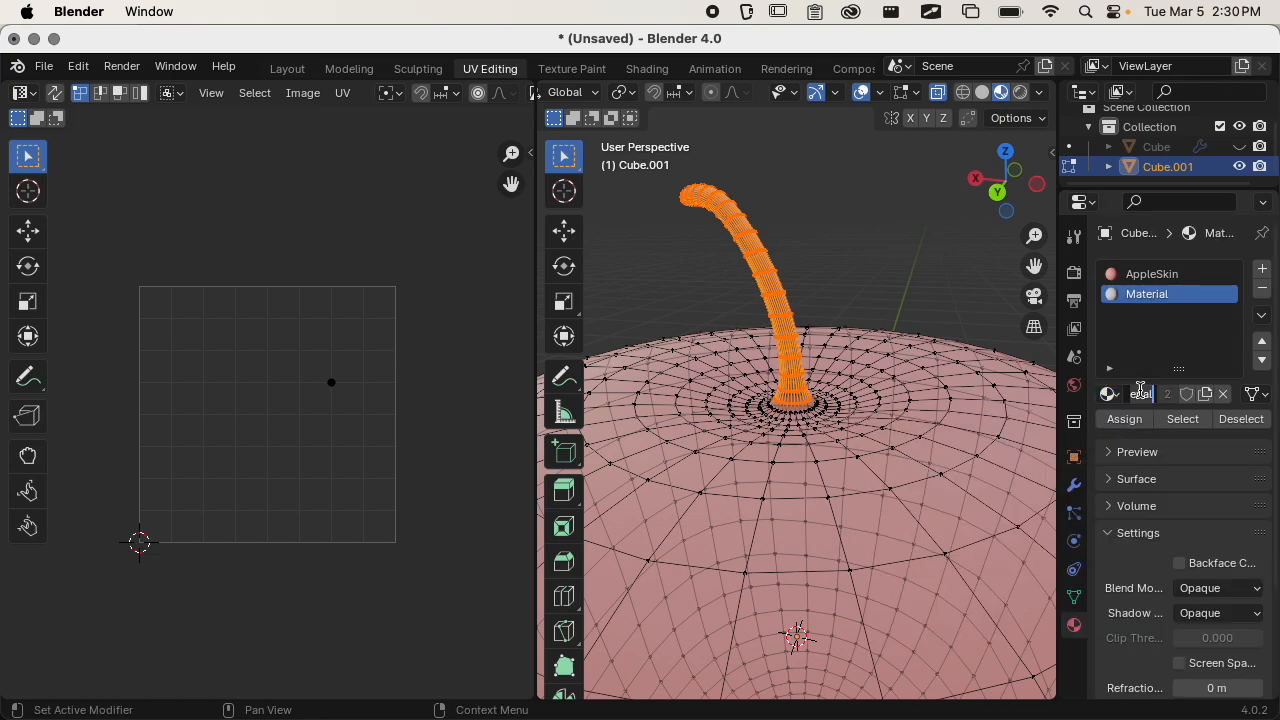
{"action": "type", "text": "Appl"}
{"action": "key", "text": "Return"}
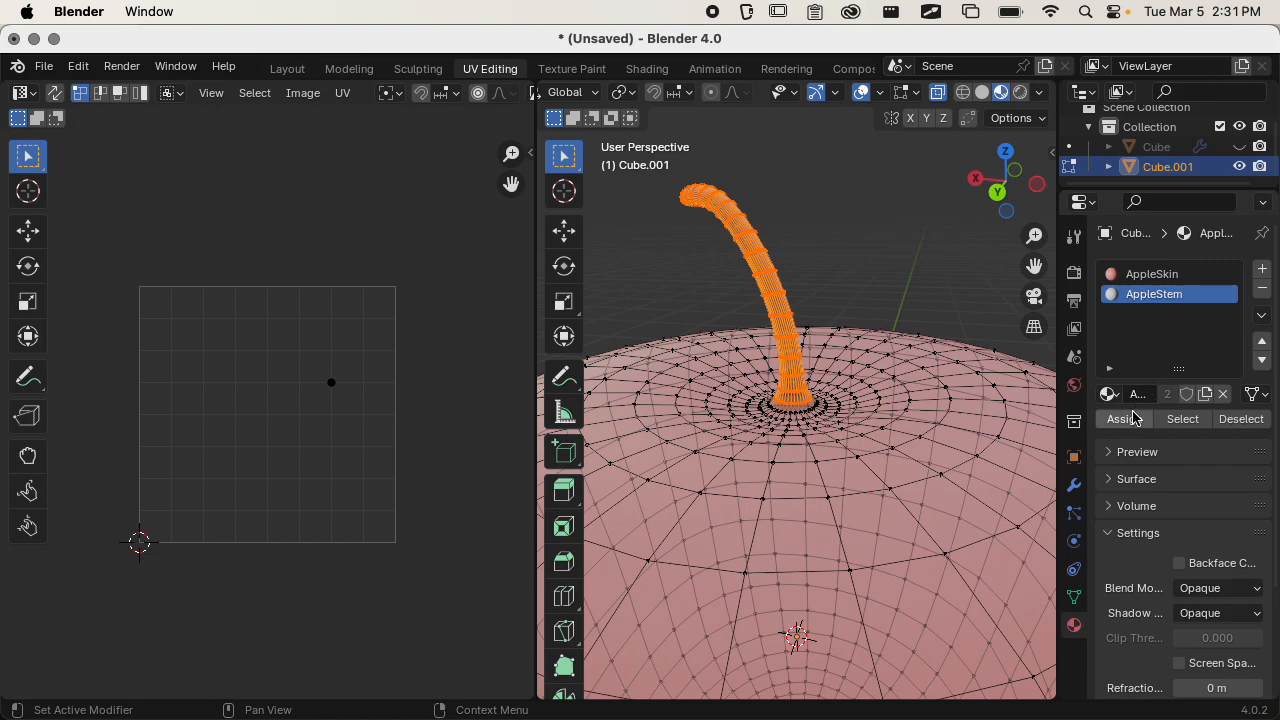
Assign AppleStem to the selected stem and set its base color to a dark brown with value 0.230.
{"action": "left_click", "coordinate": [1128, 427]}
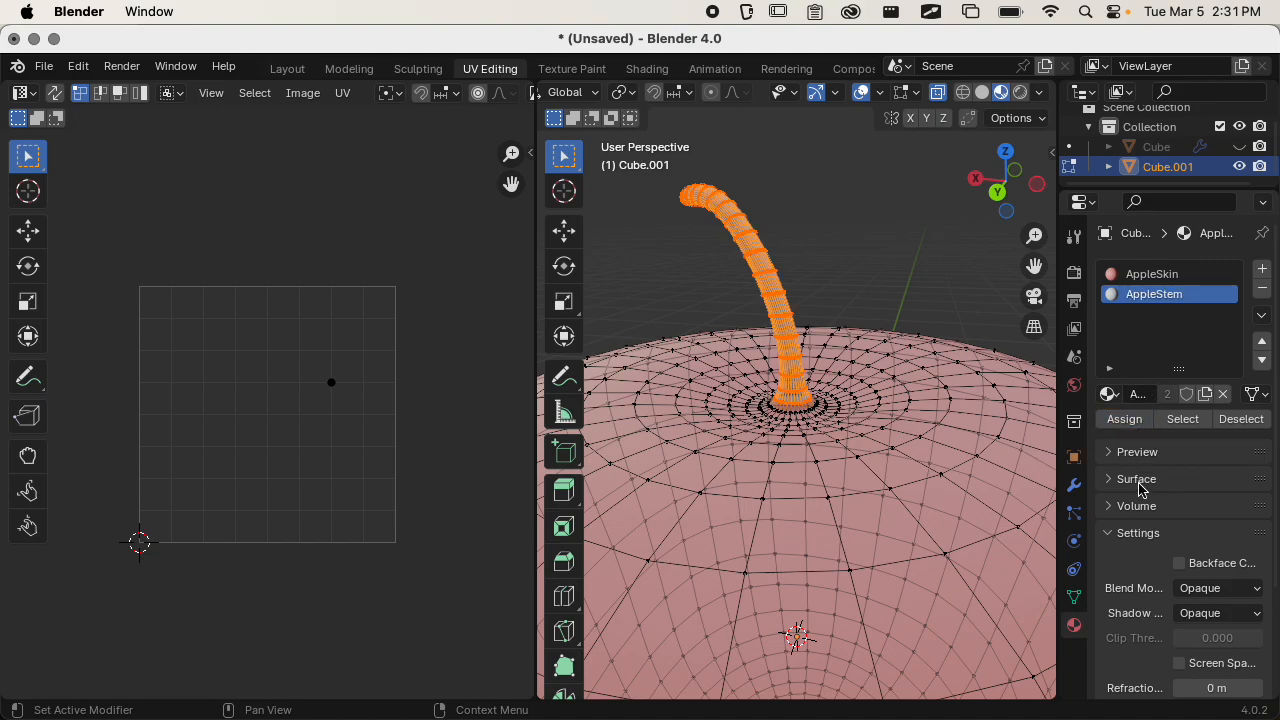
{"action": "left_click", "coordinate": [1137, 531]}
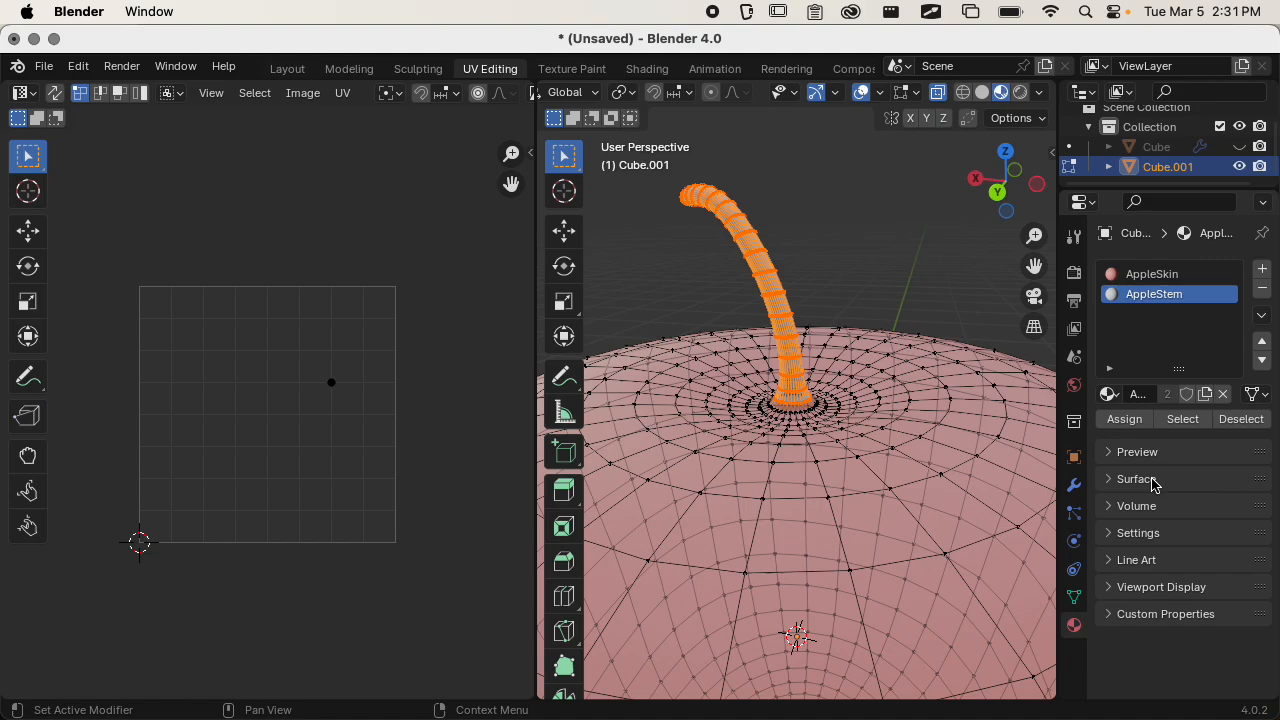
{"action": "left_click", "coordinate": [1153, 480]}
{"action": "scroll", "coordinate": [1166, 500], "scroll_direction": "down", "scroll_amount": 3}
{"action": "left_click", "coordinate": [1190, 463]}
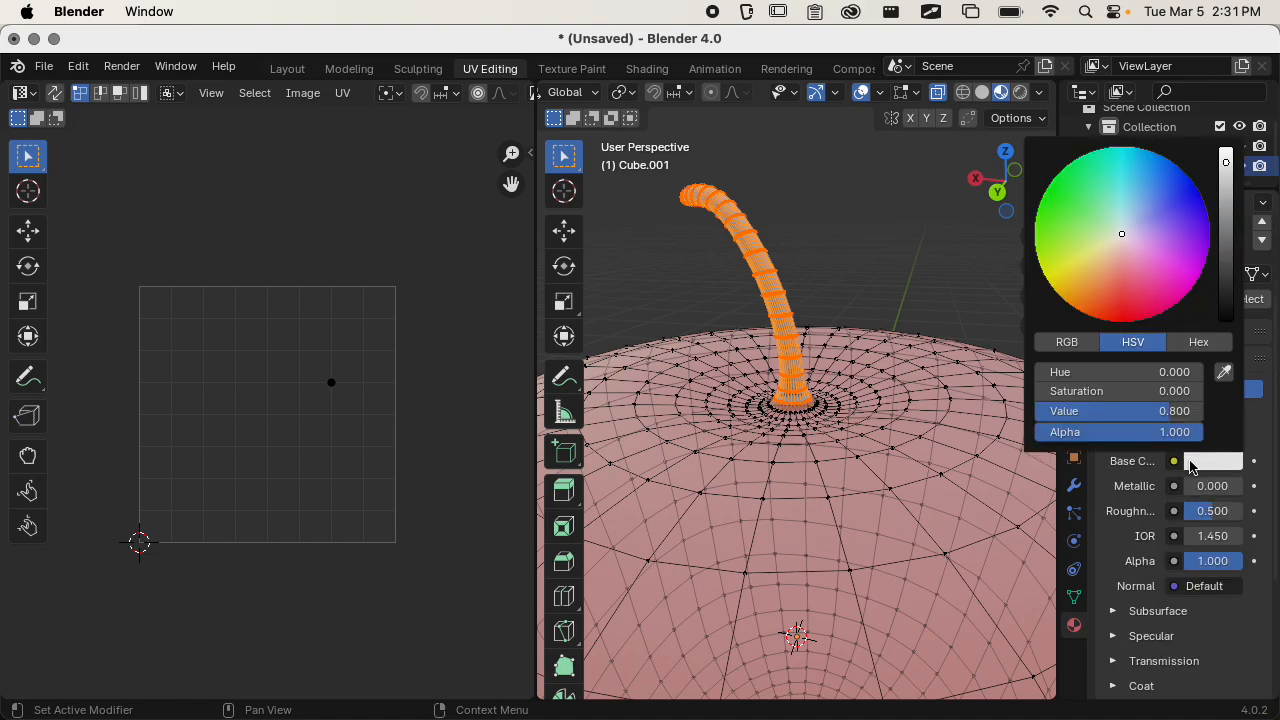
{"action": "left_click", "coordinate": [1083, 293]}
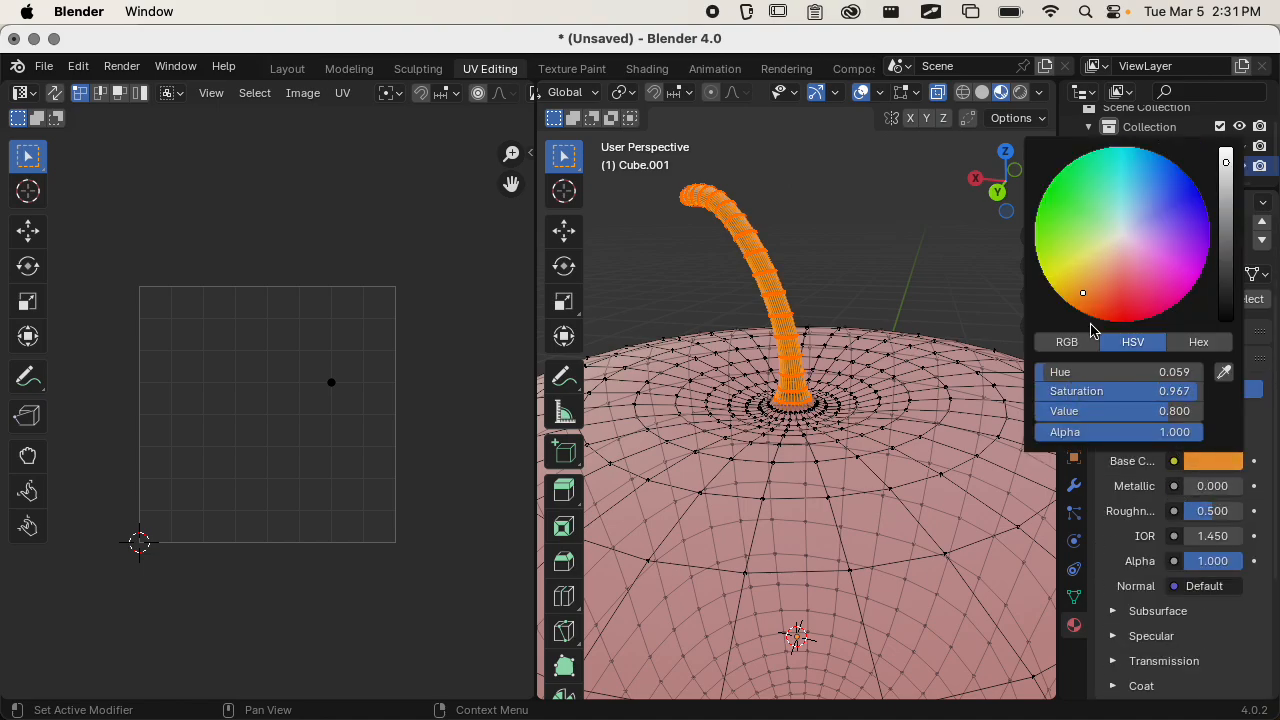
{"action": "left_click_drag", "start_coordinate": [1208, 208], "coordinate": [1213, 253]}
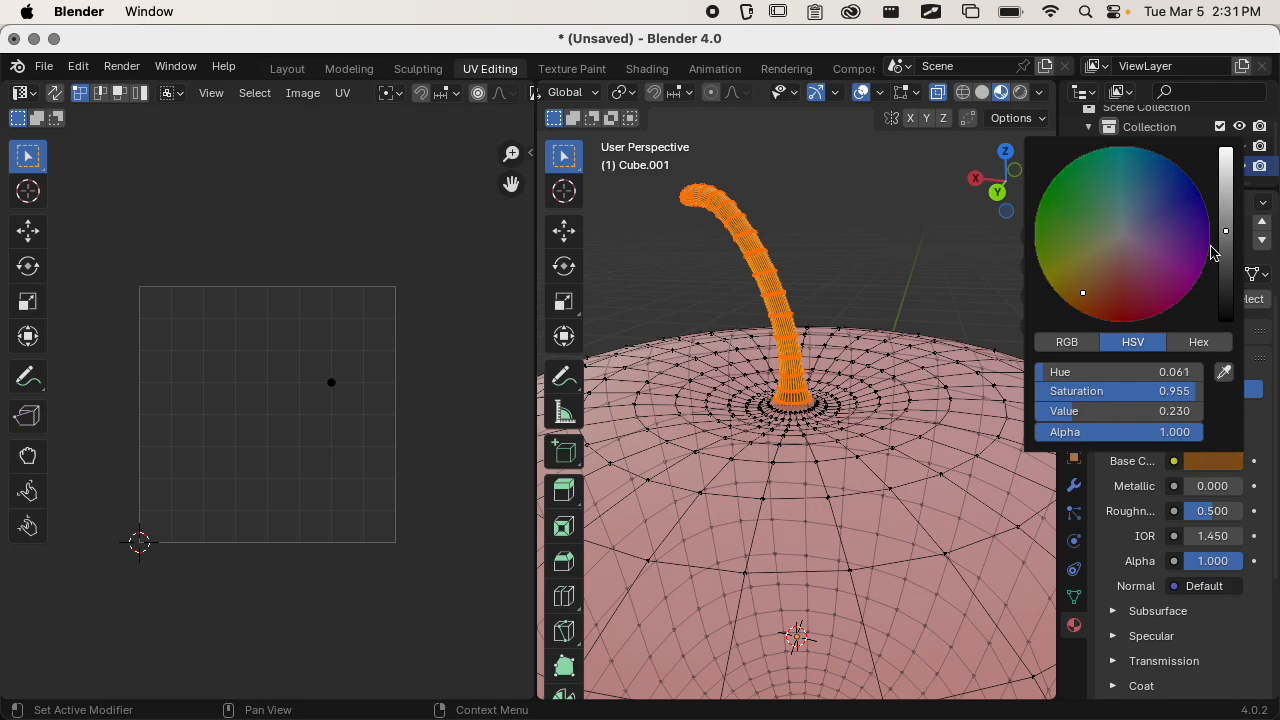
{"action": "left_click_drag", "start_coordinate": [1083, 293], "coordinate": [1103, 283]}
Check in Object Mode where the brown stem material meets the apple's skin.
{"action": "scroll", "coordinate": [838, 321], "scroll_direction": "up", "scroll_amount": 3}
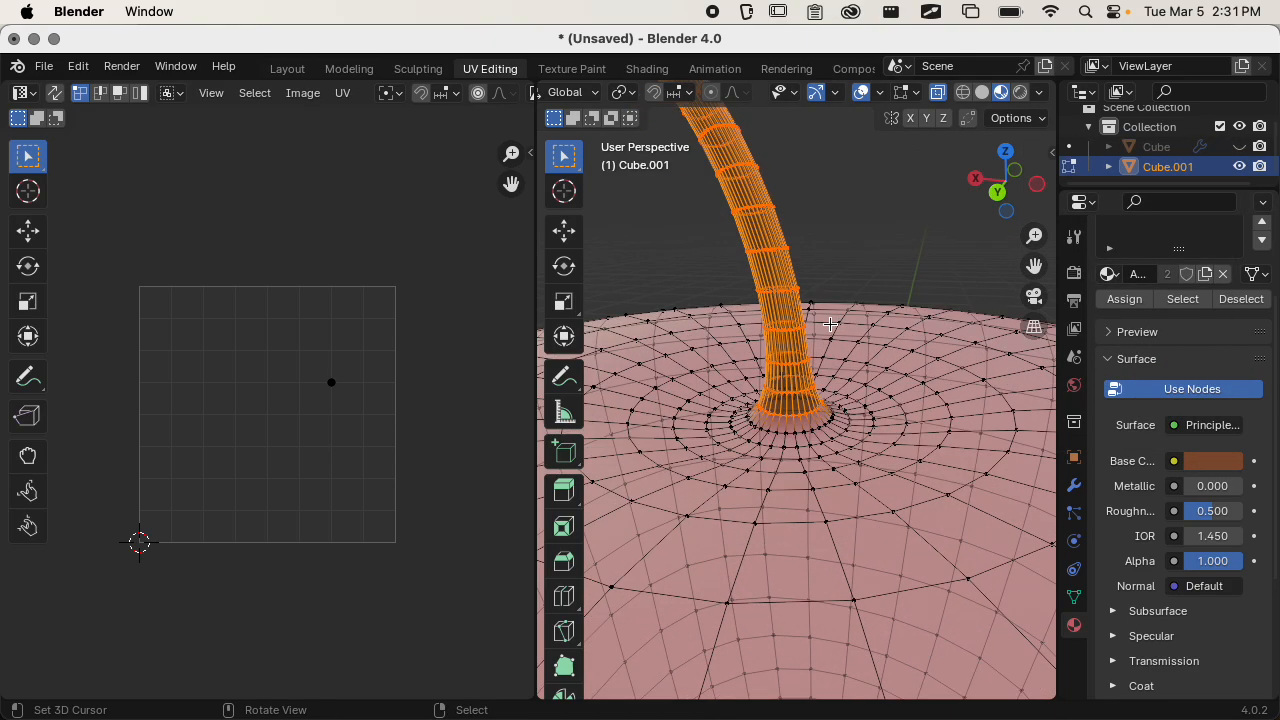
{"action": "key", "text": "Tab"}
{"action": "scroll", "coordinate": [832, 338], "scroll_direction": "down", "scroll_amount": 5}
{"action": "middle_click_drag", "start_coordinate": [860, 345], "coordinate": [1022, 337]}
{"action": "scroll", "coordinate": [852, 388], "scroll_direction": "down", "scroll_amount": 1}
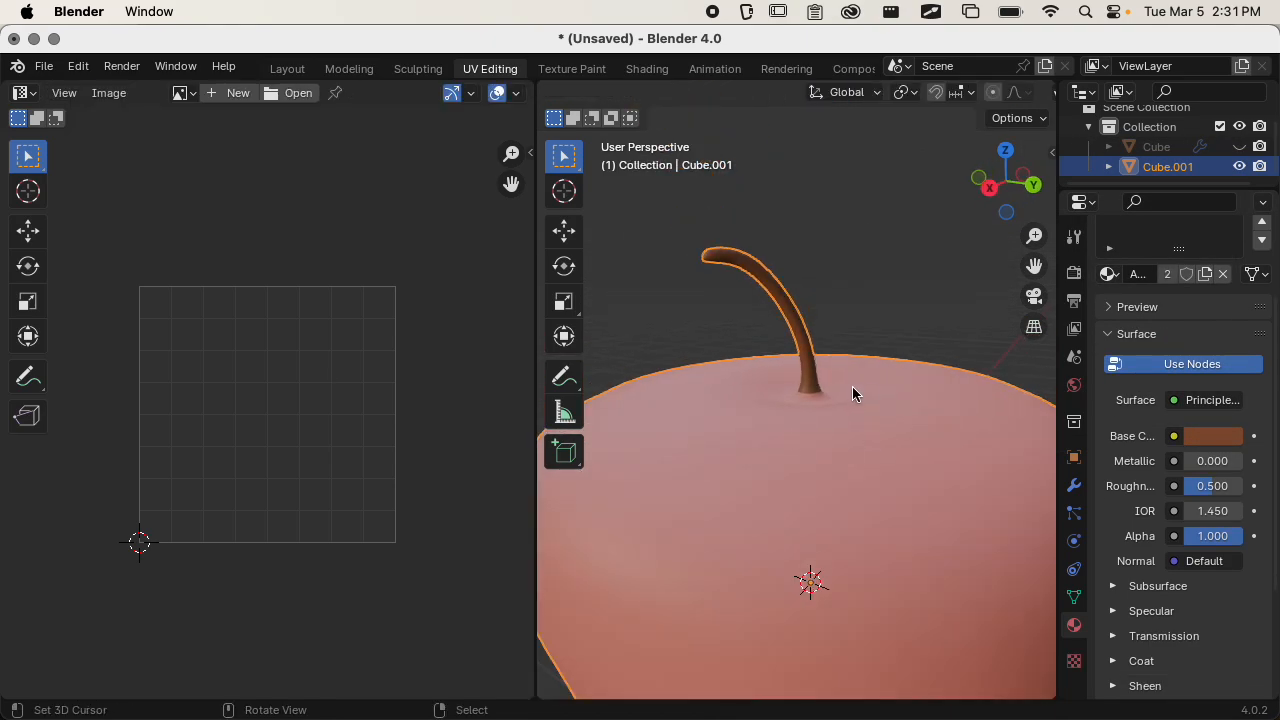
{"action": "scroll", "coordinate": [852, 388], "scroll_direction": "down", "scroll_amount": 3}
{"action": "middle_click_drag", "start_coordinate": [852, 388], "coordinate": [876, 464]}
{"action": "scroll", "coordinate": [839, 391], "scroll_direction": "up", "scroll_amount": 4}
Return to Edit Mode and circle-select the first ring of vertices around the stem's base.
{"action": "key", "text": "Tab"}
{"action": "scroll", "coordinate": [839, 389], "scroll_direction": "down", "scroll_amount": 3}
{"action": "scroll", "coordinate": [839, 389], "scroll_direction": "up", "scroll_amount": 4}
{"action": "scroll", "coordinate": [849, 440], "scroll_direction": "up", "scroll_amount": 3}
{"action": "key", "text": "c"}
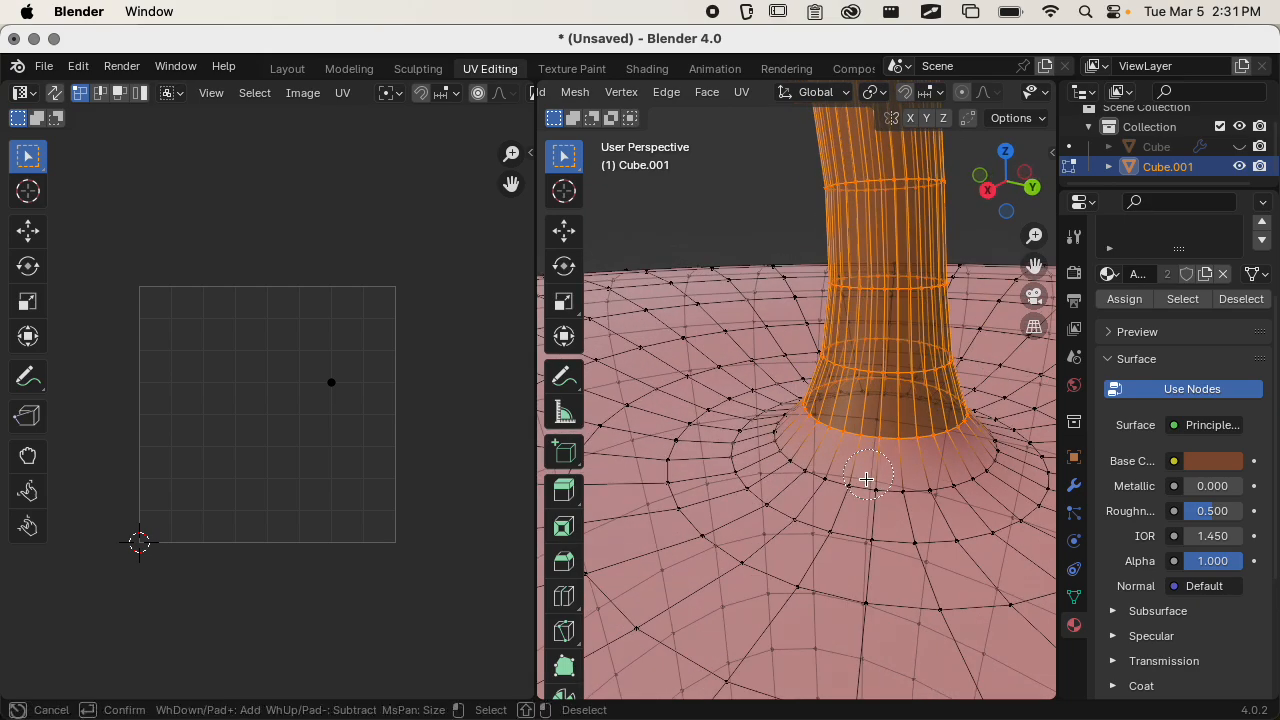
{"action": "mouse_move", "coordinate": [857, 480]}
{"action": "left_mouse_down"}
{"action": "mouse_move", "coordinate": [806, 451]}
{"action": "mouse_move", "coordinate": [798, 428]}
{"action": "mouse_move", "coordinate": [829, 457]}
{"action": "mouse_move", "coordinate": [909, 466]}
{"action": "mouse_move", "coordinate": [971, 451]}
{"action": "mouse_move", "coordinate": [944, 468]}
{"action": "left_mouse_up"}
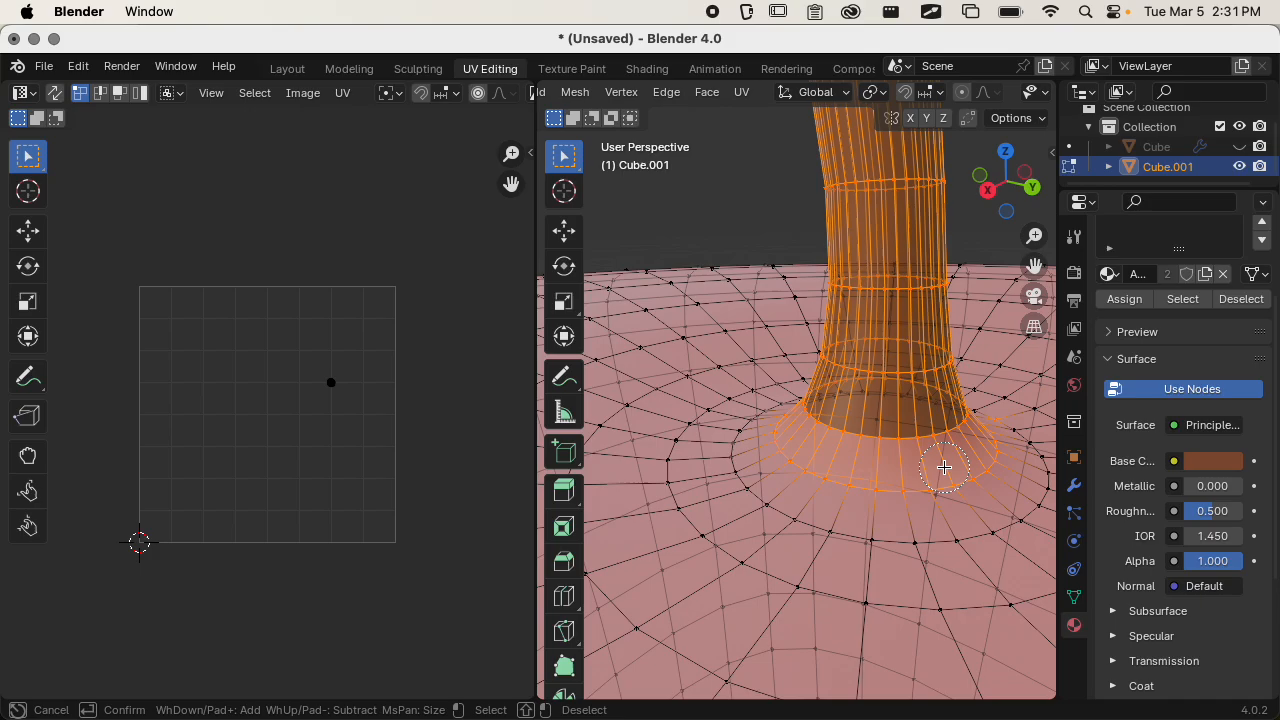
{"action": "key", "text": "Escape"}
Circle-select the remaining unselected vertices around the other side of the stem's flared base.
{"action": "mouse_move", "coordinate": [944, 468]}
{"action": "middle_mouse_down"}
{"action": "mouse_move", "coordinate": [817, 480]}
{"action": "mouse_move", "coordinate": [835, 511]}
{"action": "mouse_move", "coordinate": [786, 499]}
{"action": "middle_mouse_up"}
{"action": "key", "text": "c"}
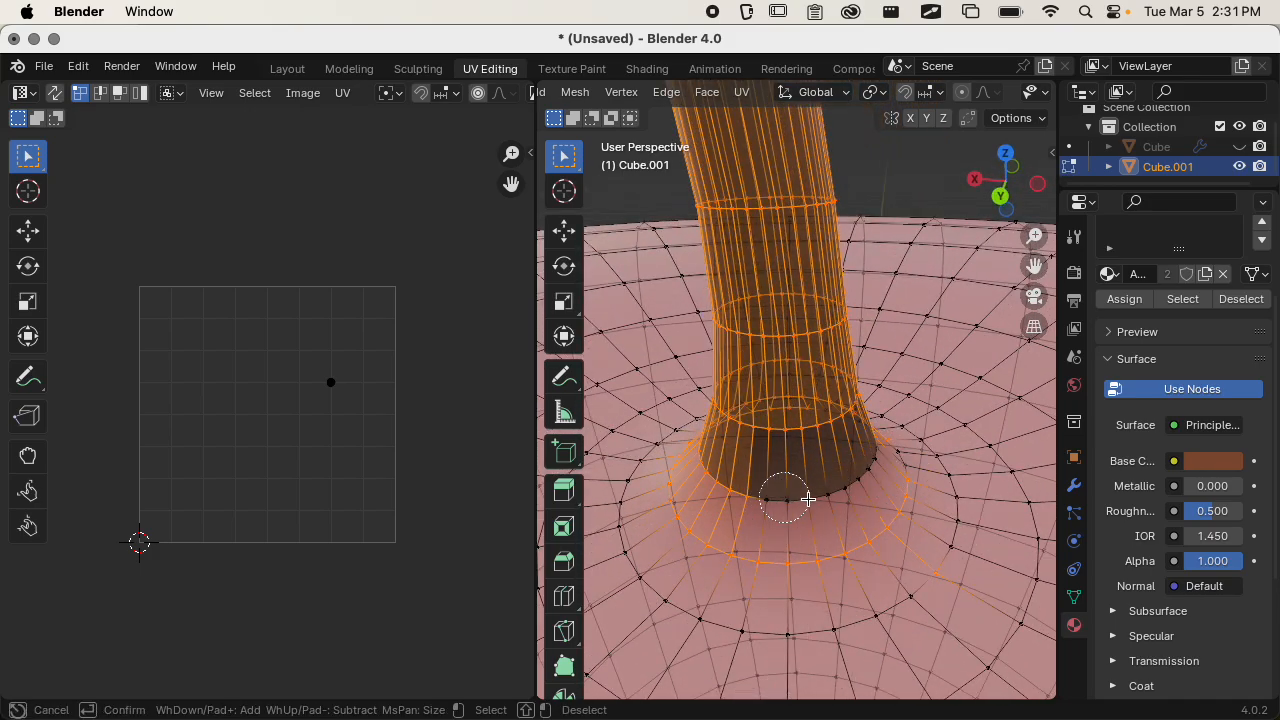
{"action": "left_click_drag", "start_coordinate": [786, 501], "coordinate": [862, 472]}
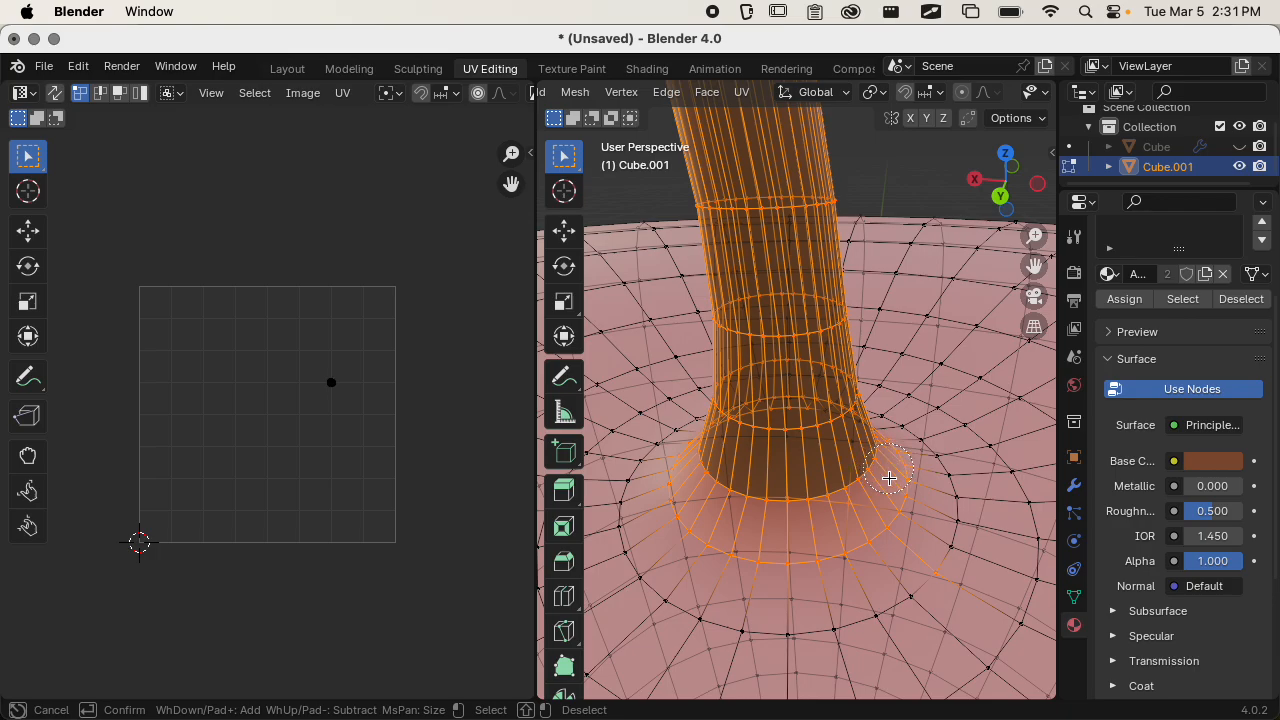
{"action": "middle_click_drag", "start_coordinate": [889, 478], "coordinate": [766, 540]}
{"action": "key", "text": "Escape"}
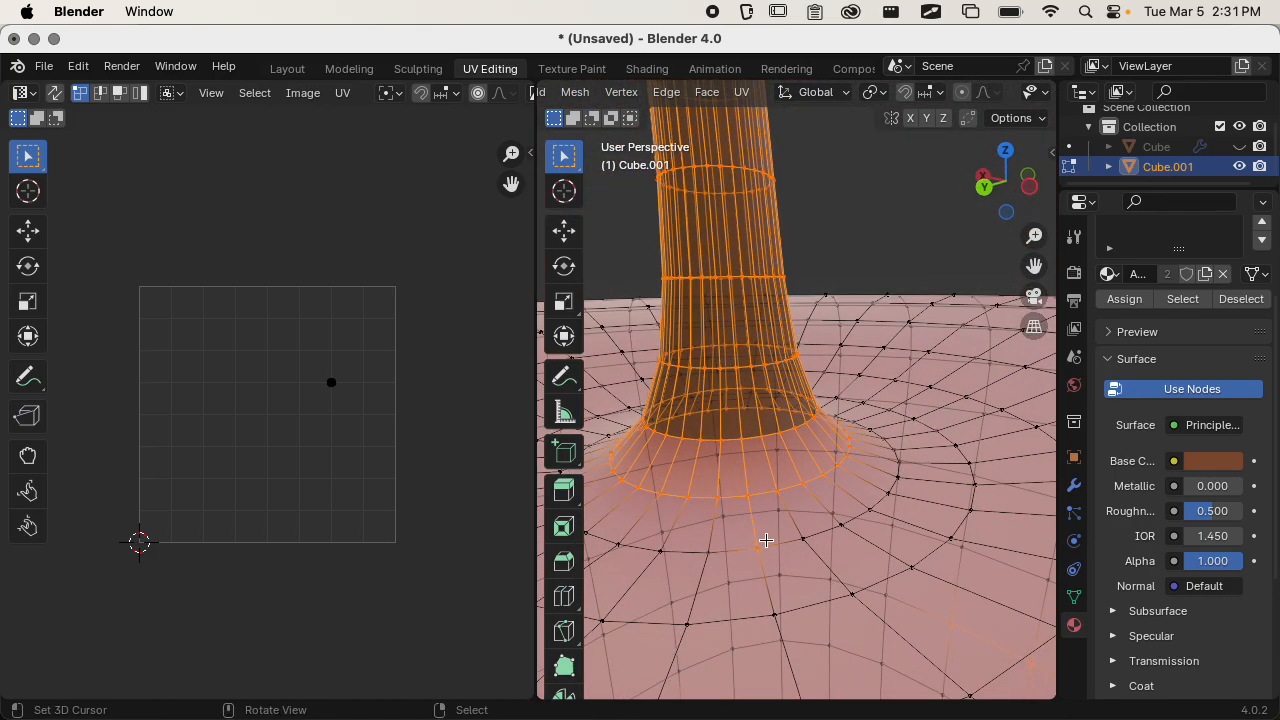
Deselect the stray vertices on the apple's body, keeping only the stem and its flared base selected.
{"action": "key", "text": "shift"}
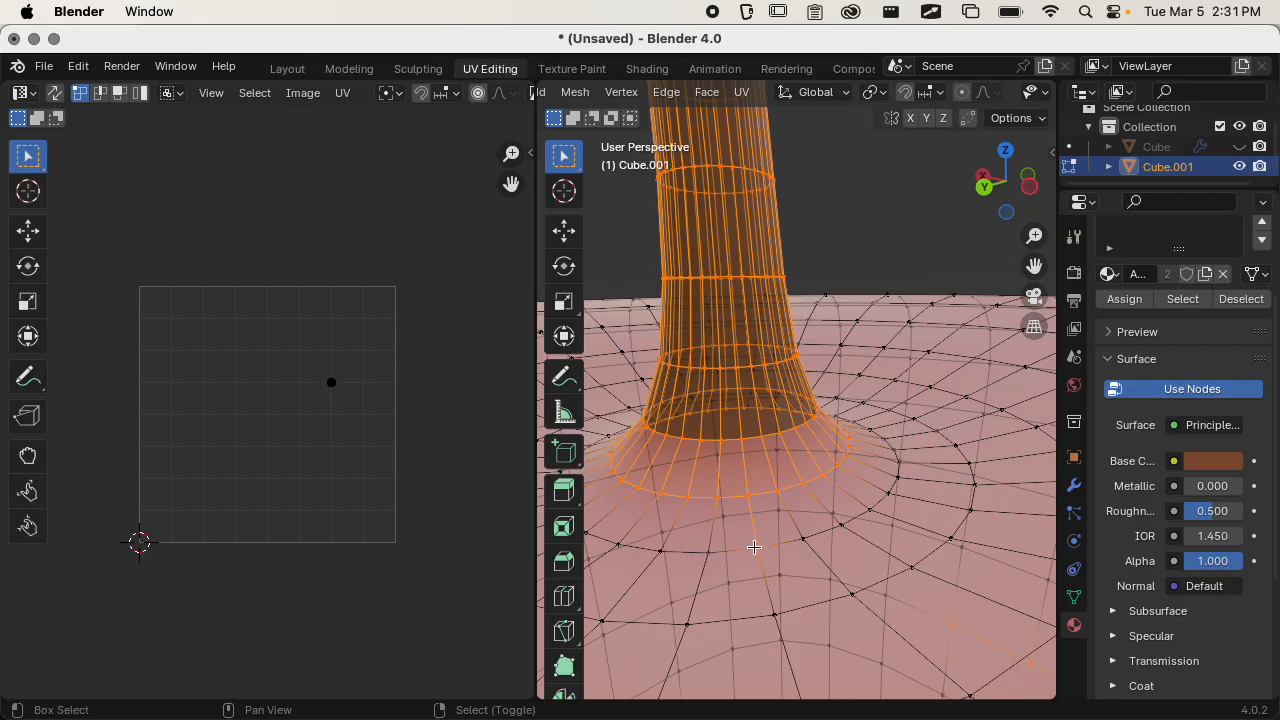
{"action": "middle_click_drag", "start_coordinate": [754, 547], "coordinate": [815, 511]}
{"action": "key", "text": "c"}
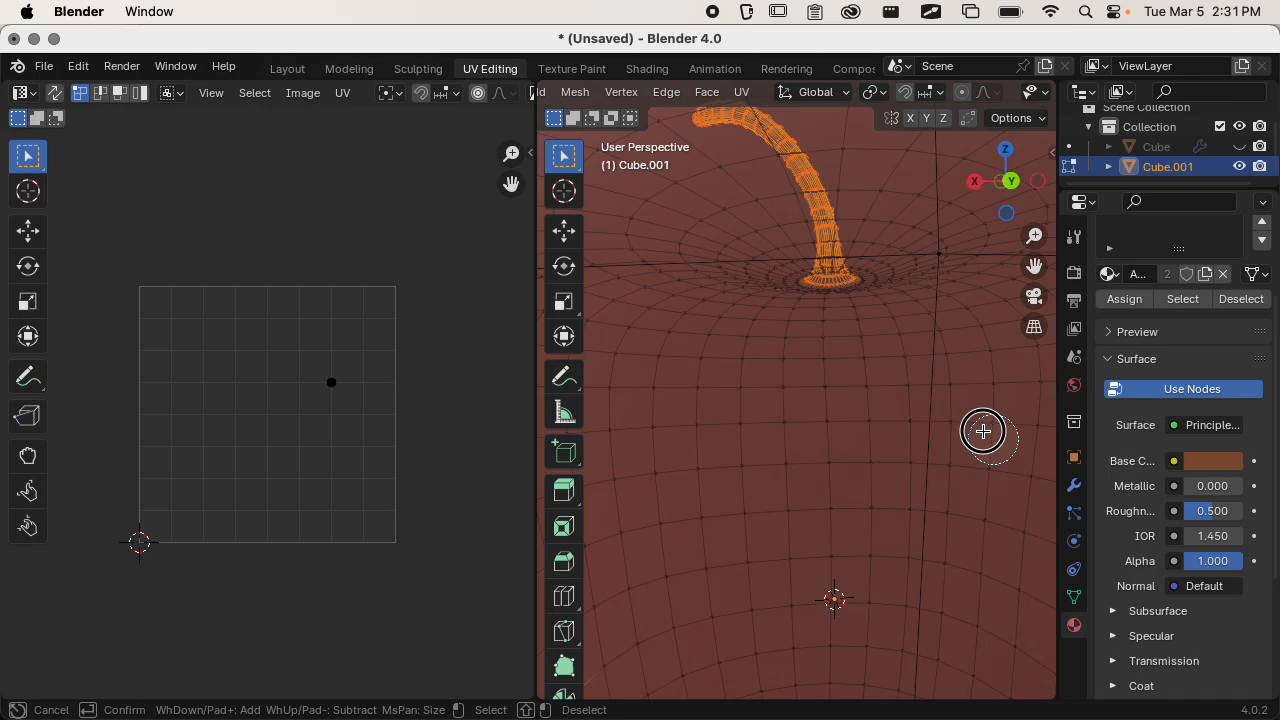
{"action": "key", "text": "Escape"}
{"action": "scroll", "coordinate": [817, 531], "scroll_direction": "down", "scroll_amount": 5}
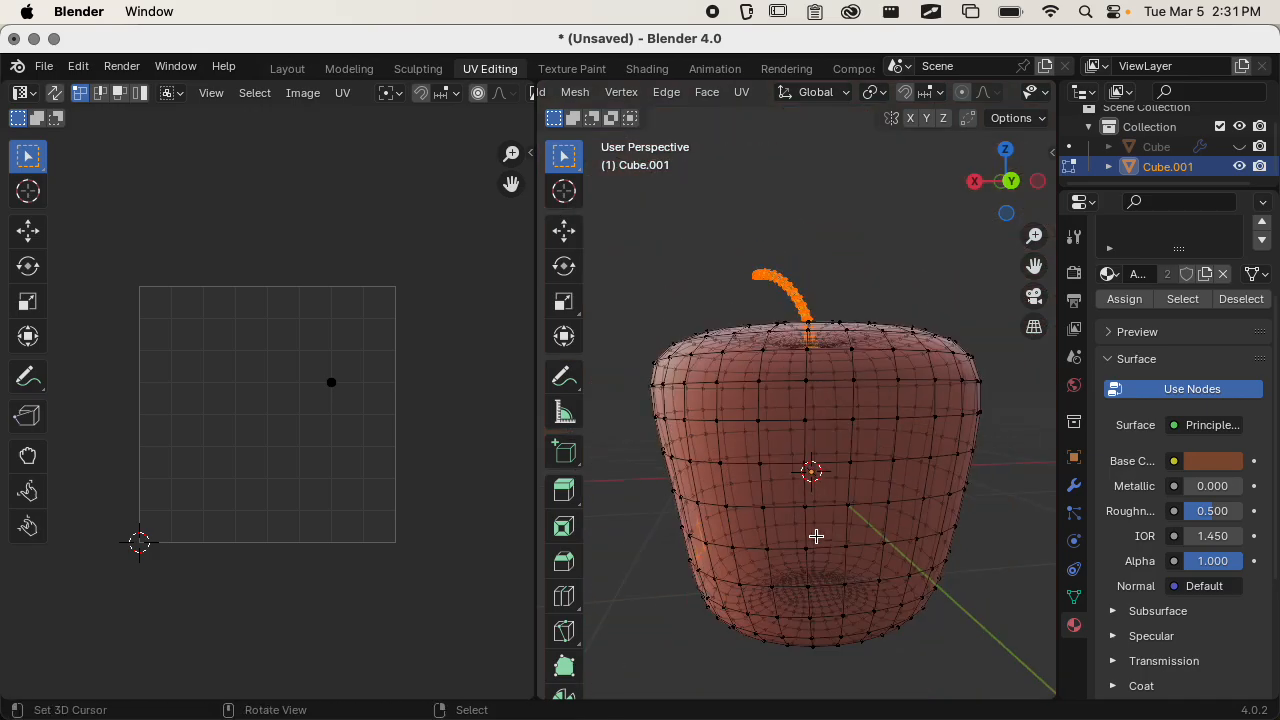
{"action": "scroll", "coordinate": [791, 537], "scroll_direction": "up", "scroll_amount": 3}
{"action": "mouse_move", "coordinate": [791, 537]}
{"action": "middle_mouse_down"}
{"action": "mouse_move", "coordinate": [889, 521]}
{"action": "mouse_move", "coordinate": [940, 483]}
{"action": "mouse_move", "coordinate": [823, 571]}
{"action": "mouse_move", "coordinate": [797, 574]}
{"action": "mouse_move", "coordinate": [774, 608]}
{"action": "mouse_move", "coordinate": [735, 564]}
{"action": "mouse_move", "coordinate": [789, 600]}
{"action": "mouse_move", "coordinate": [877, 503]}
{"action": "middle_mouse_up"}
{"action": "scroll", "coordinate": [823, 571], "scroll_direction": "down", "scroll_amount": 3}
{"action": "scroll", "coordinate": [797, 574], "scroll_direction": "up", "scroll_amount": 2}
{"action": "scroll", "coordinate": [757, 589], "scroll_direction": "down", "scroll_amount": 1}
{"action": "key", "text": "c"}
{"action": "key", "text": "Escape"}
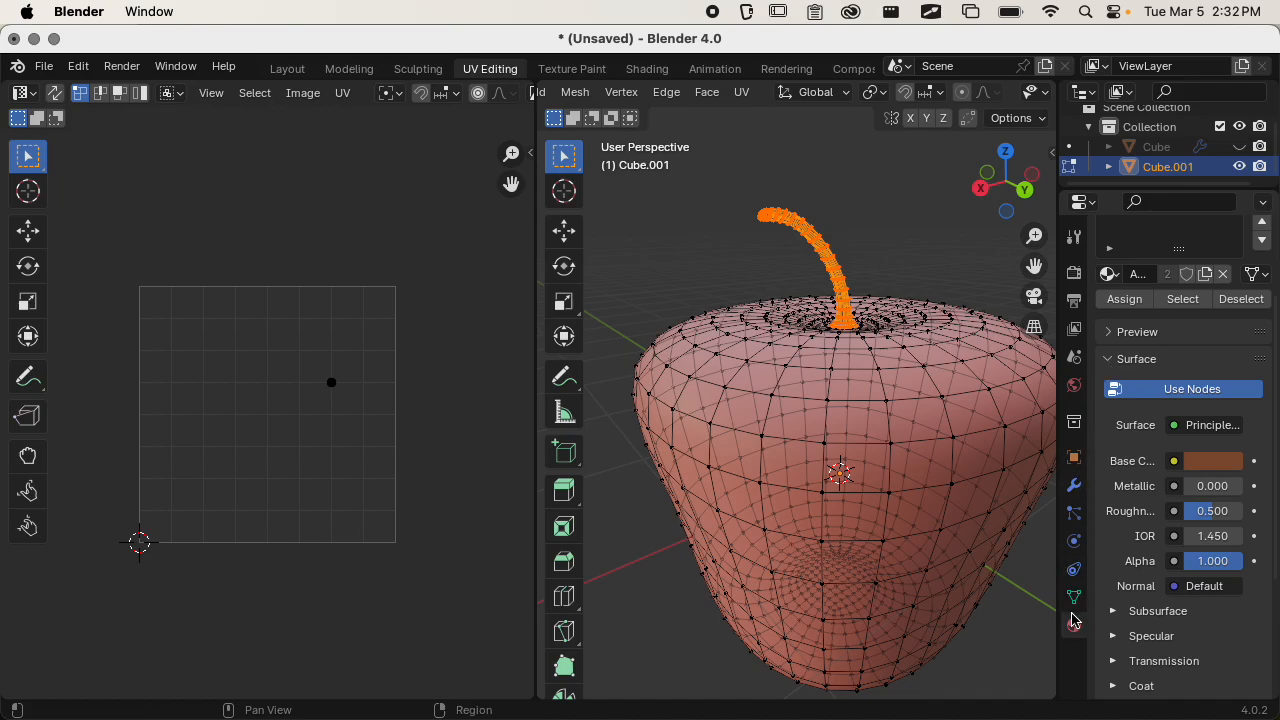
Assign AppleStem to the extended stem selection and return to Object Mode to check the whole apple.
{"action": "scroll", "coordinate": [1128, 440], "scroll_direction": "up", "scroll_amount": 3}
{"action": "left_click", "coordinate": [1143, 418]}
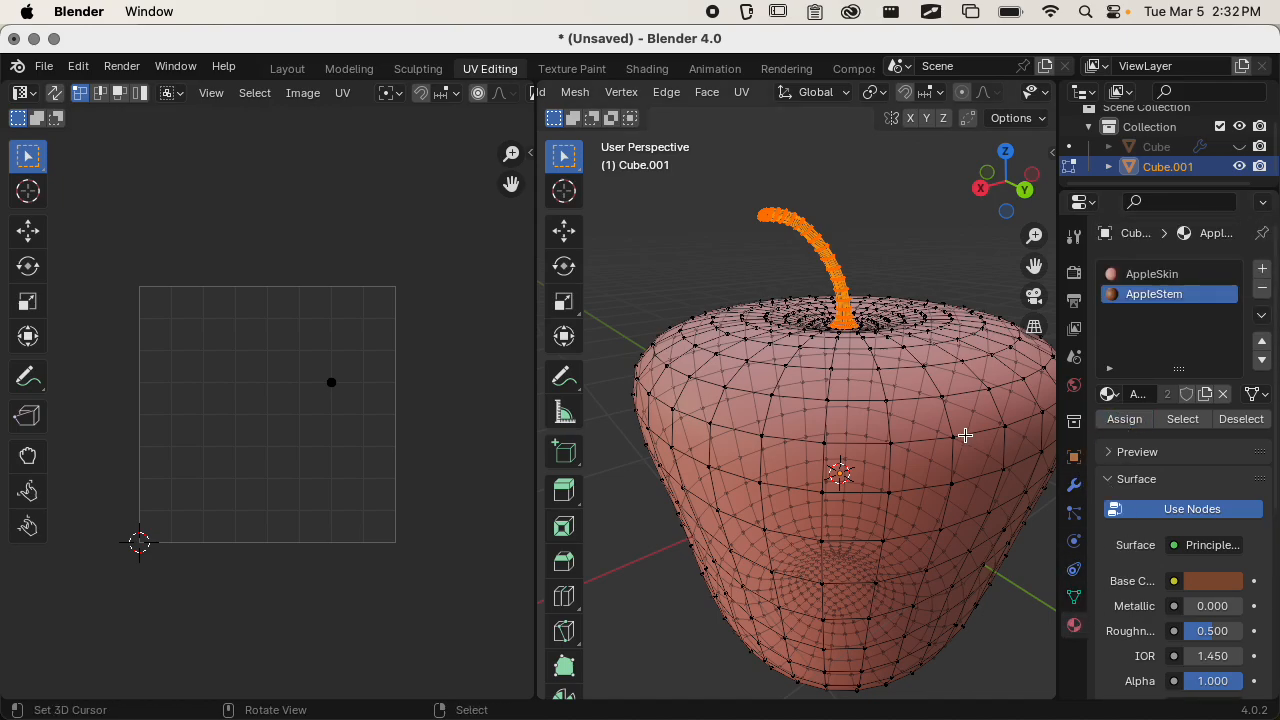
{"action": "middle_click_drag", "start_coordinate": [854, 422], "coordinate": [818, 512]}
{"action": "key", "text": "Tab"}
{"action": "middle_click_drag", "start_coordinate": [863, 451], "coordinate": [805, 384]}
{"action": "key", "text": "Tab"}
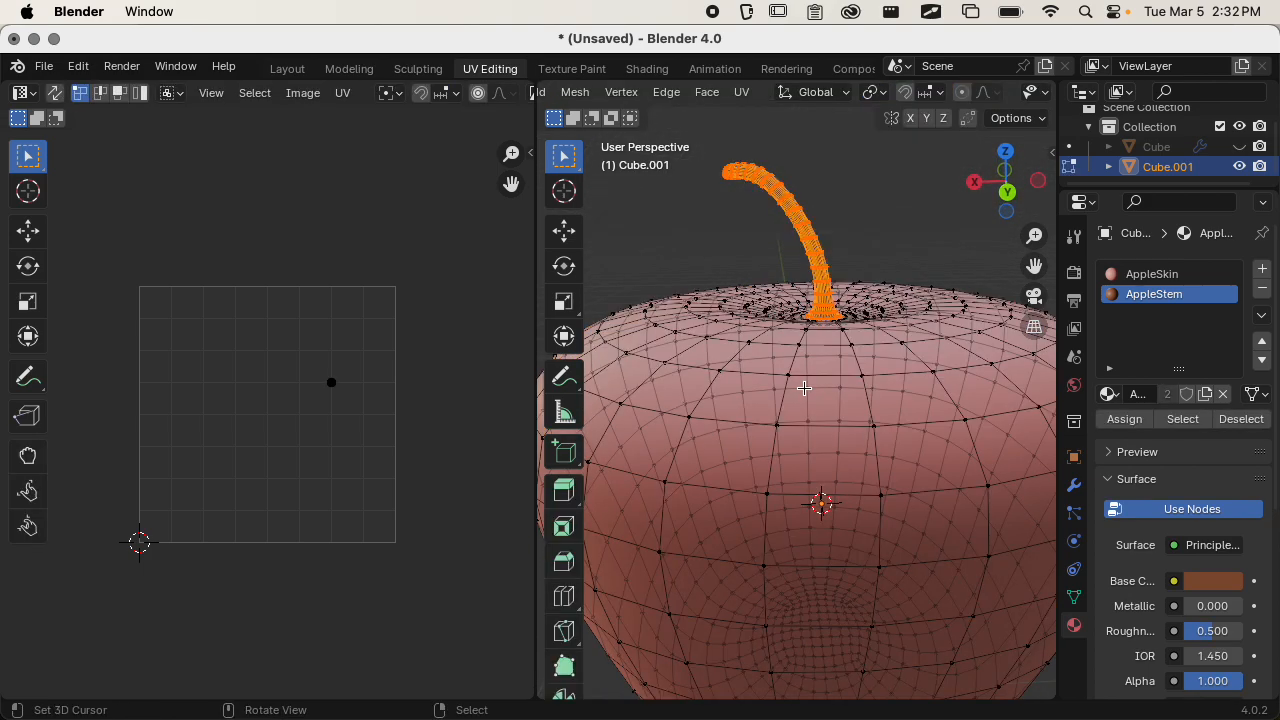
{"action": "key", "text": "Tab"}
{"action": "scroll", "coordinate": [805, 388], "scroll_direction": "down", "scroll_amount": 5}
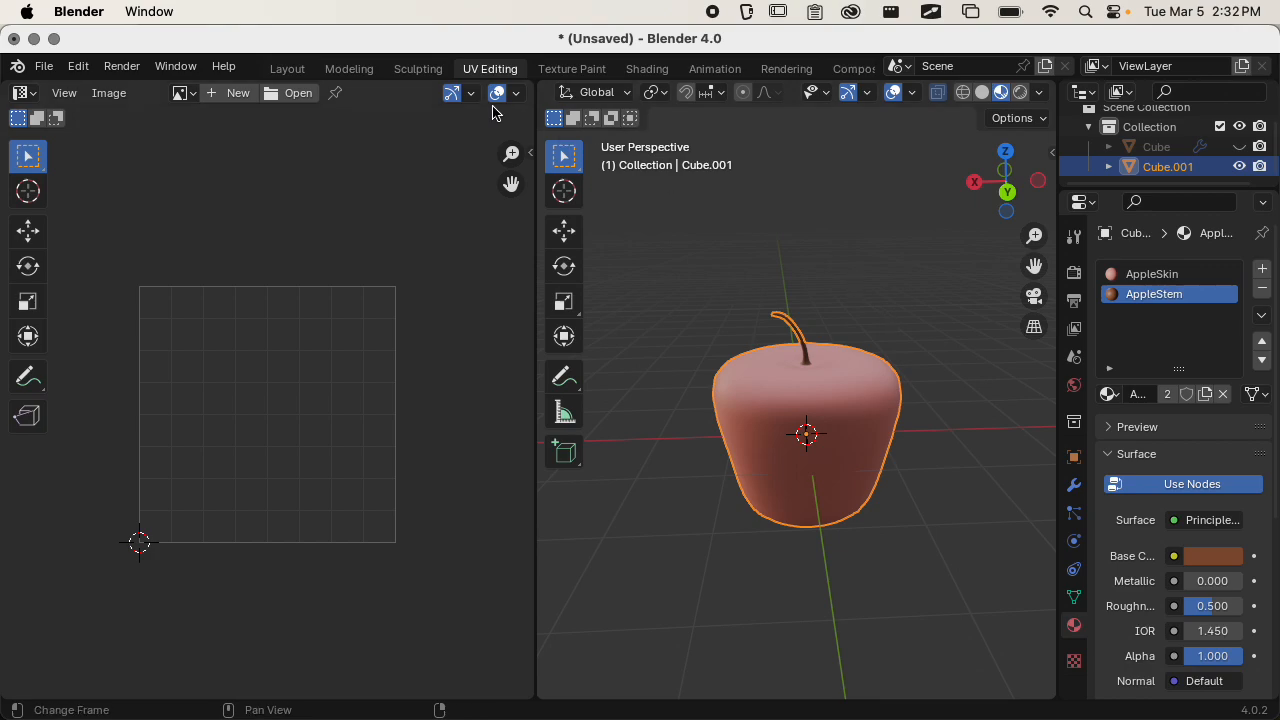
Switch to the Layout workspace and set its viewport shading to Material Preview.
{"action": "left_click", "coordinate": [287, 68]}
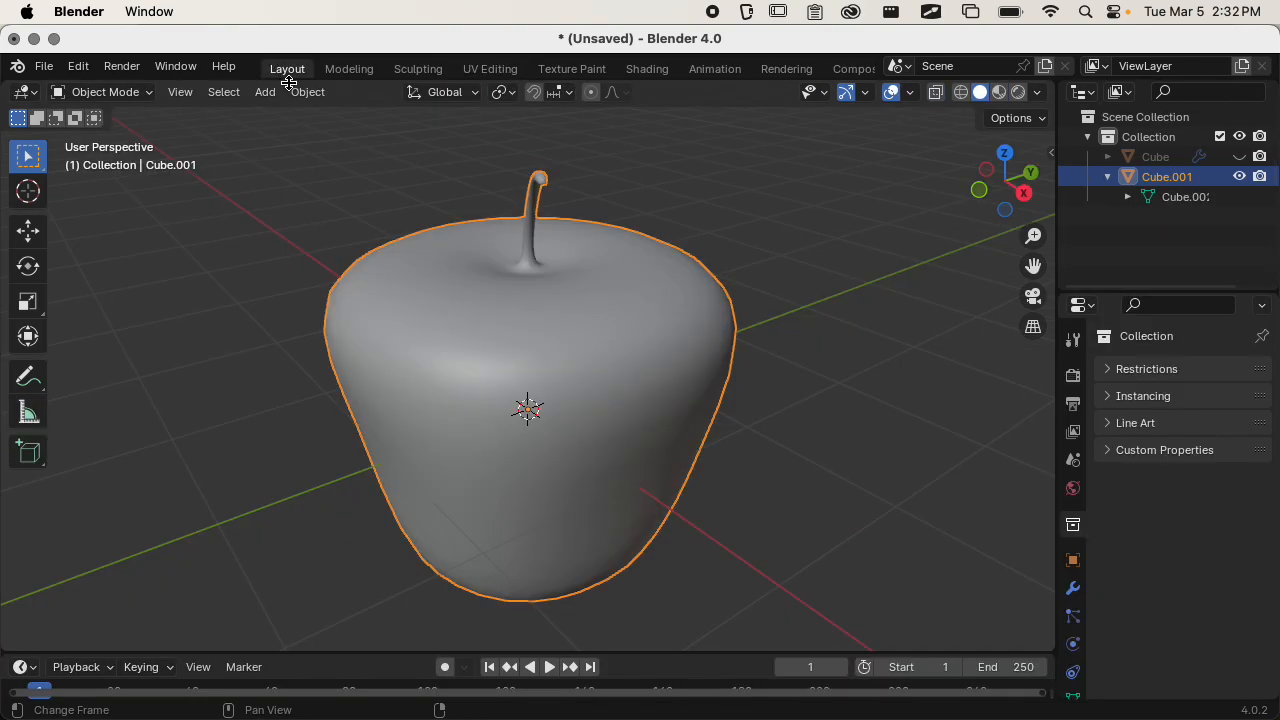
{"action": "left_click", "coordinate": [998, 92]}
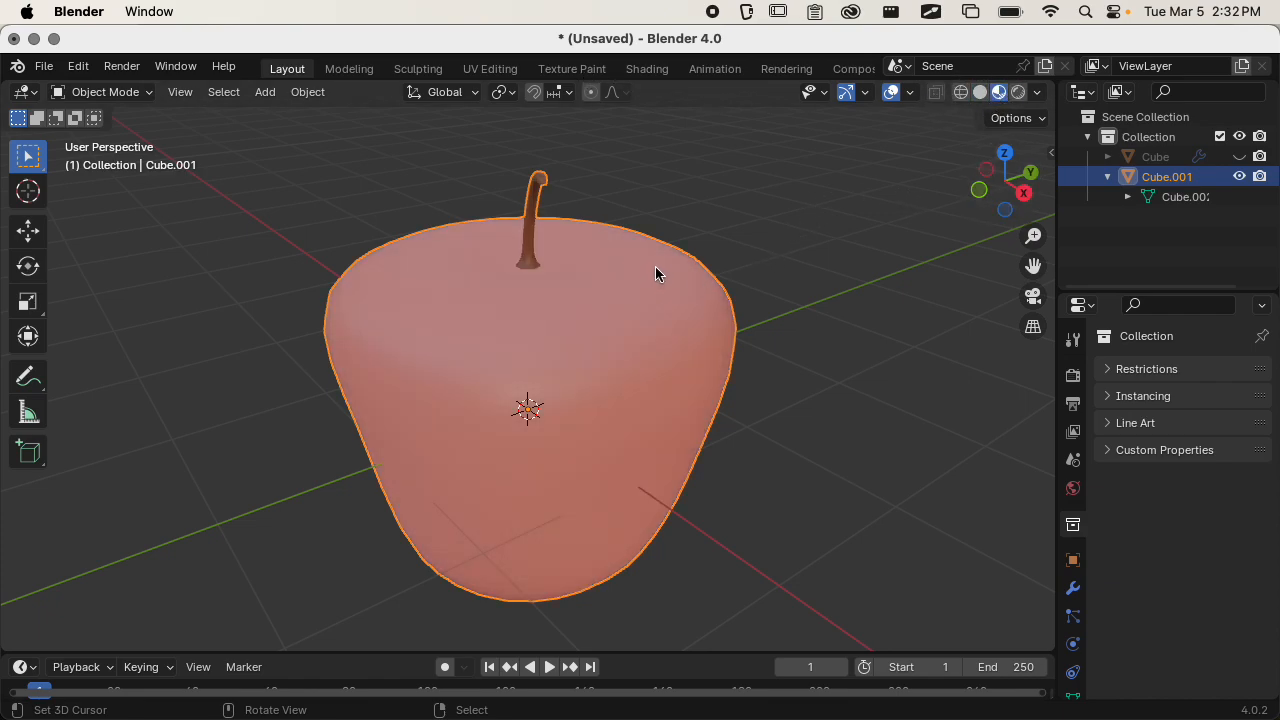
Start a glTF 2.0 export of the apple and browse to the Models folder in Desktop/MEA 300/3D_Game_Template.
{"action": "left_click", "coordinate": [44, 66]}
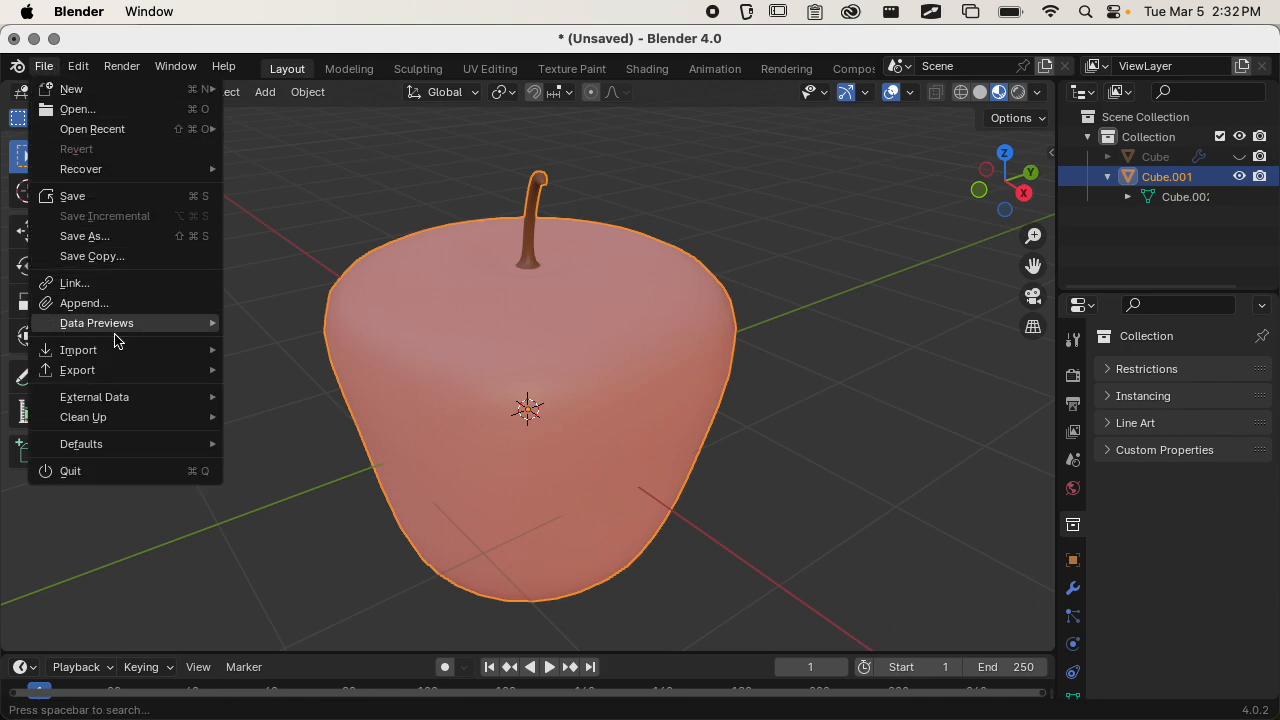
{"action": "mouse_move", "coordinate": [126, 378]}
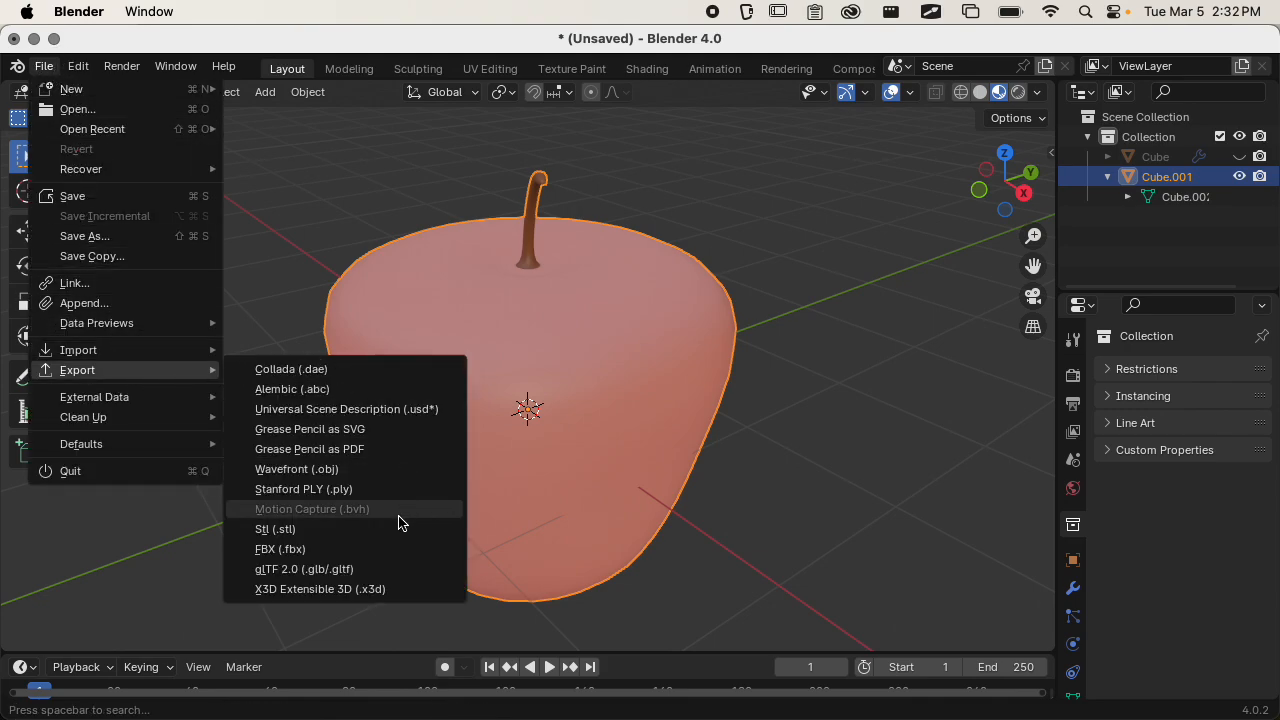
{"action": "left_click", "coordinate": [380, 569]}
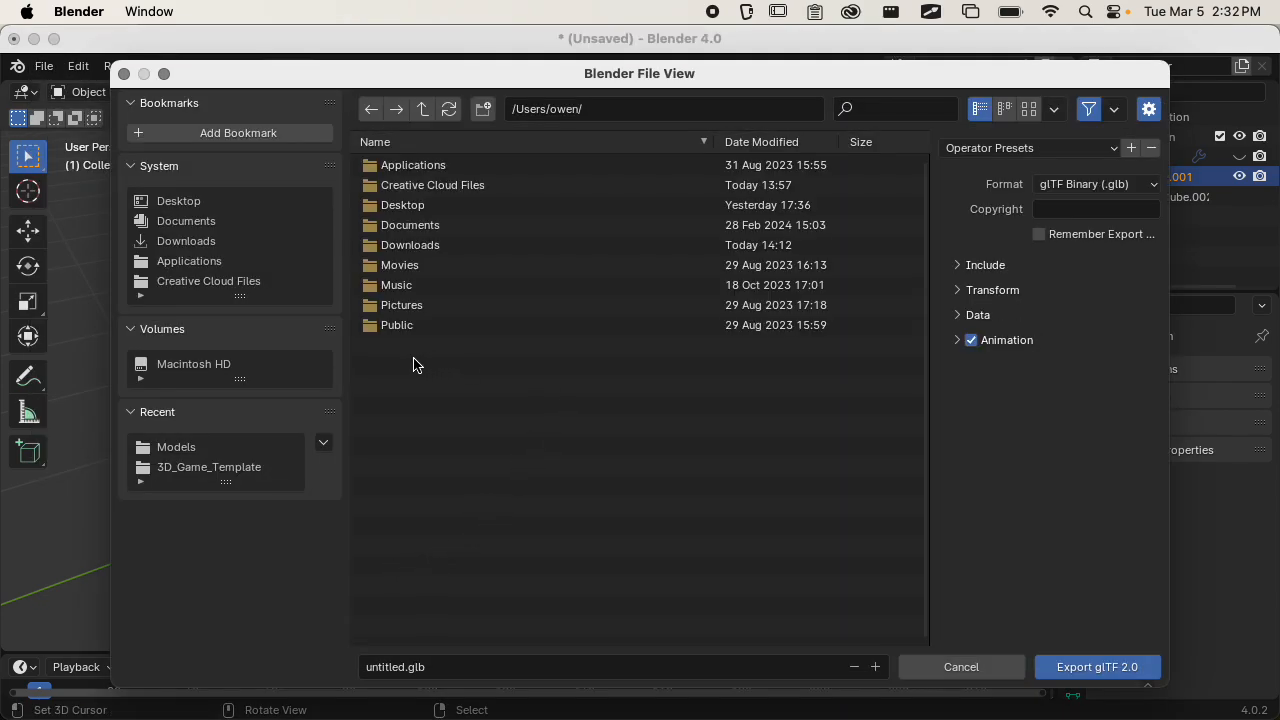
{"action": "left_click", "coordinate": [215, 206]}
{"action": "double_click", "coordinate": [409, 166]}
{"action": "left_click", "coordinate": [447, 166]}
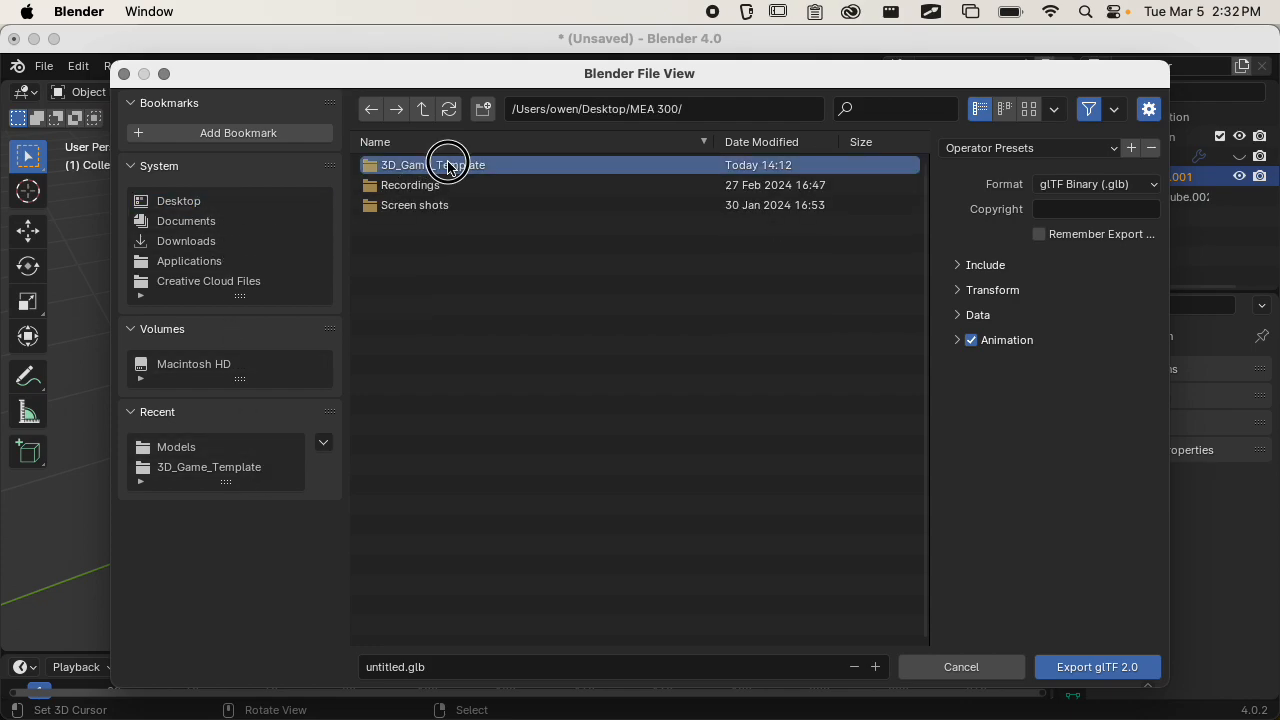
{"action": "left_click", "coordinate": [447, 166]}
{"action": "double_click", "coordinate": [435, 204]}
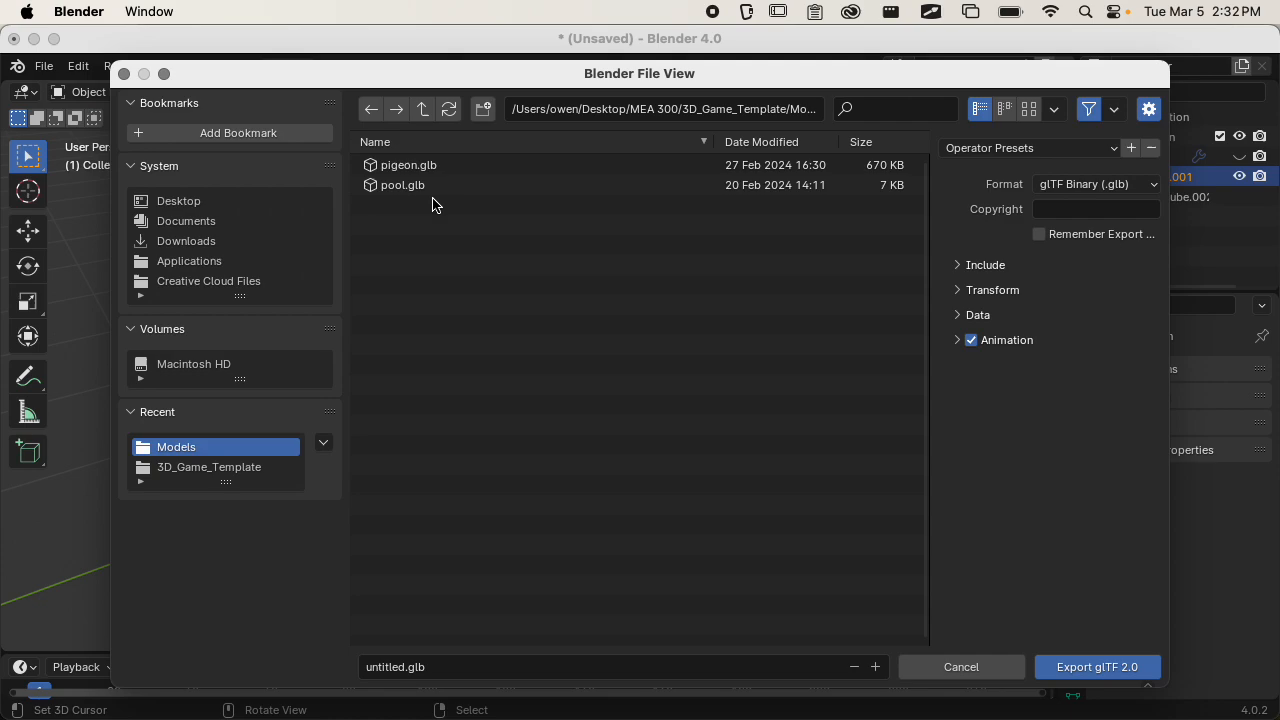
Name the export file apple.glb.
{"action": "left_click", "coordinate": [371, 667]}
{"action": "left_click", "coordinate": [371, 667]}
{"action": "double_click", "coordinate": [402, 667]}
{"action": "type", "text": "aoo"}
{"action": "key", "text": "BackSpace"}
{"action": "key", "text": "BackSpace"}
{"action": "type", "text": "ppl"}
Limit the export to selected objects, enable remembering the export settings, and export the glTF file.
{"action": "left_click", "coordinate": [983, 268]}
{"action": "left_click", "coordinate": [1086, 295]}
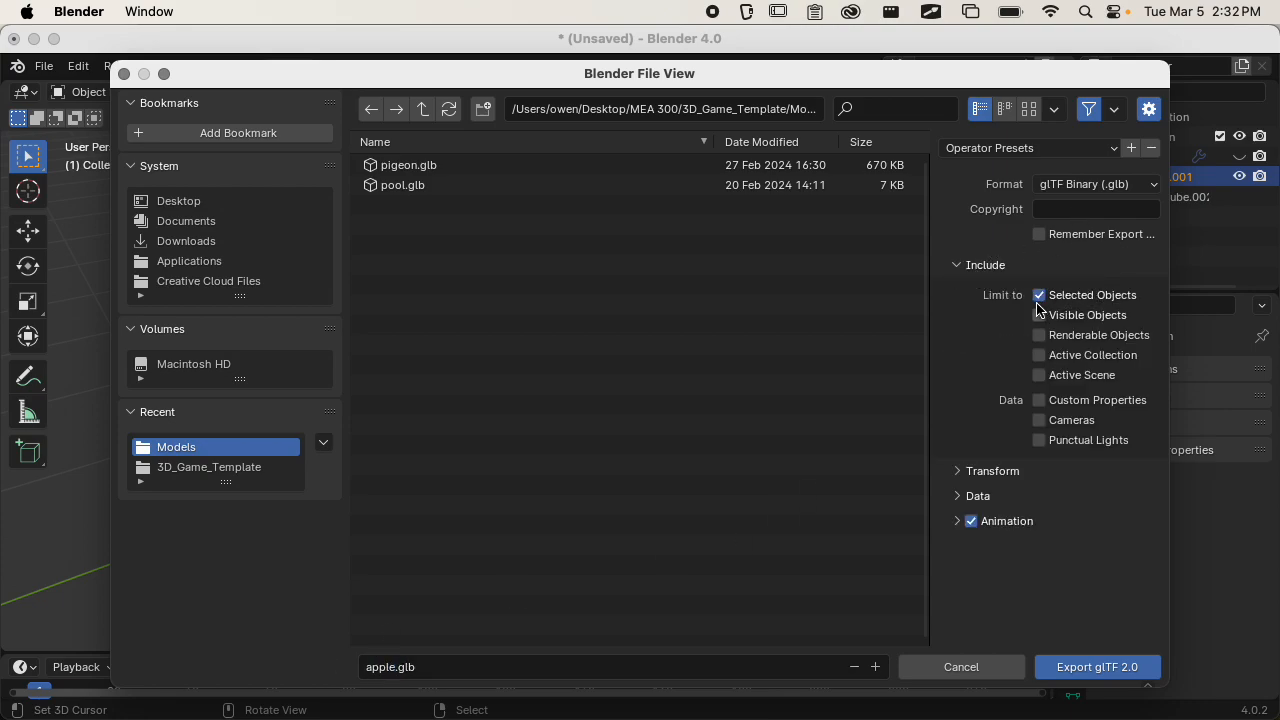
{"action": "left_click", "coordinate": [1040, 236]}
{"action": "left_click_drag", "start_coordinate": [934, 234], "coordinate": [838, 240]}
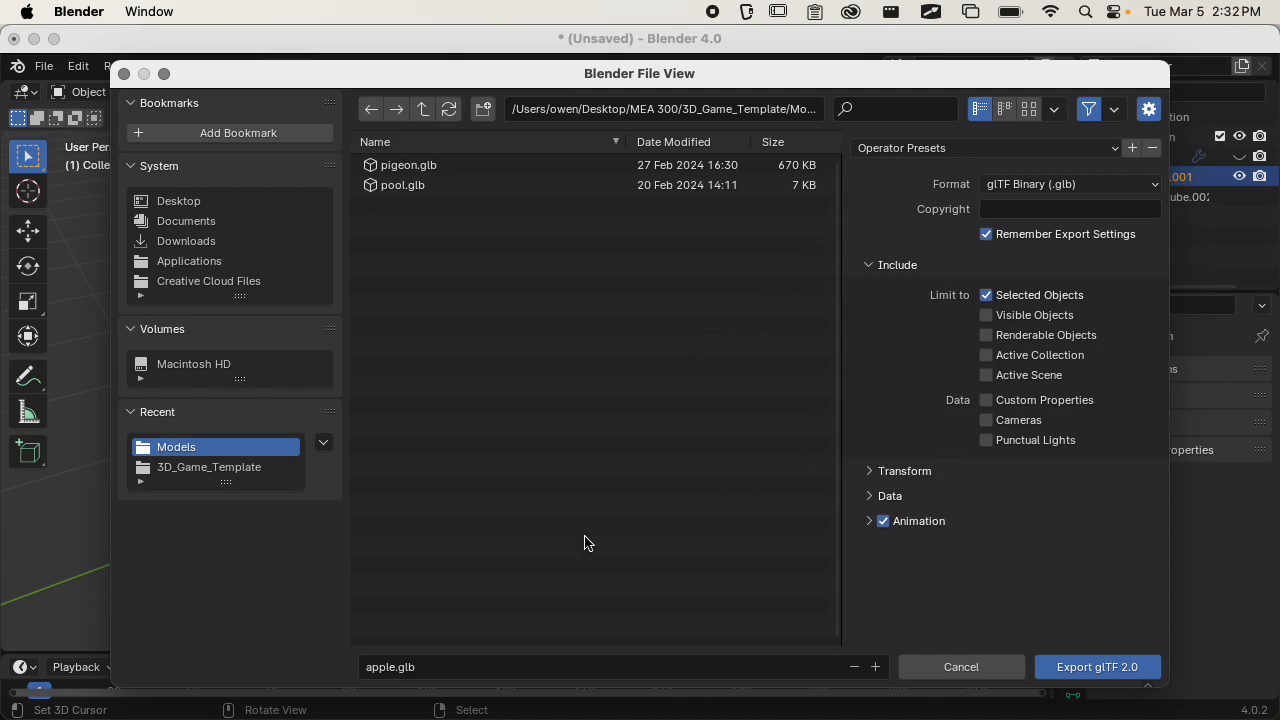
{"action": "left_click", "coordinate": [1063, 666]}
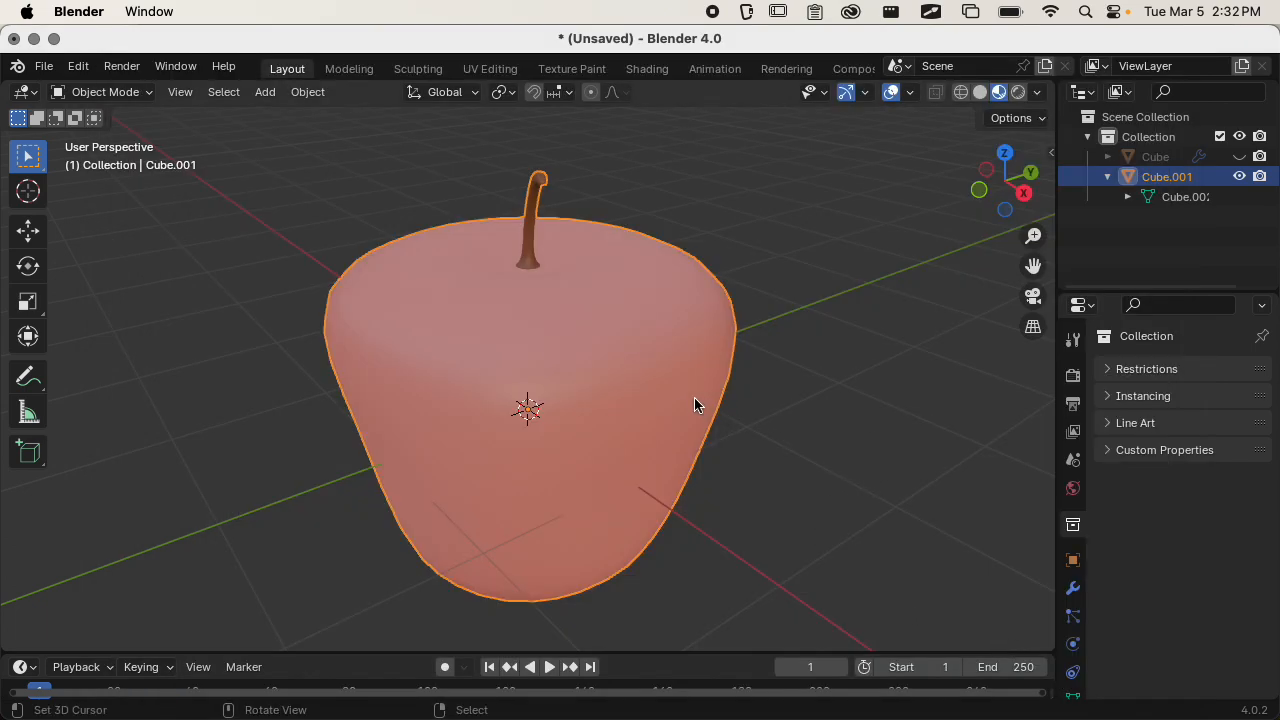
Switch to Godot and create a 3D scene root node named Collectible.
{"action": "key", "text": "super+Tab"}
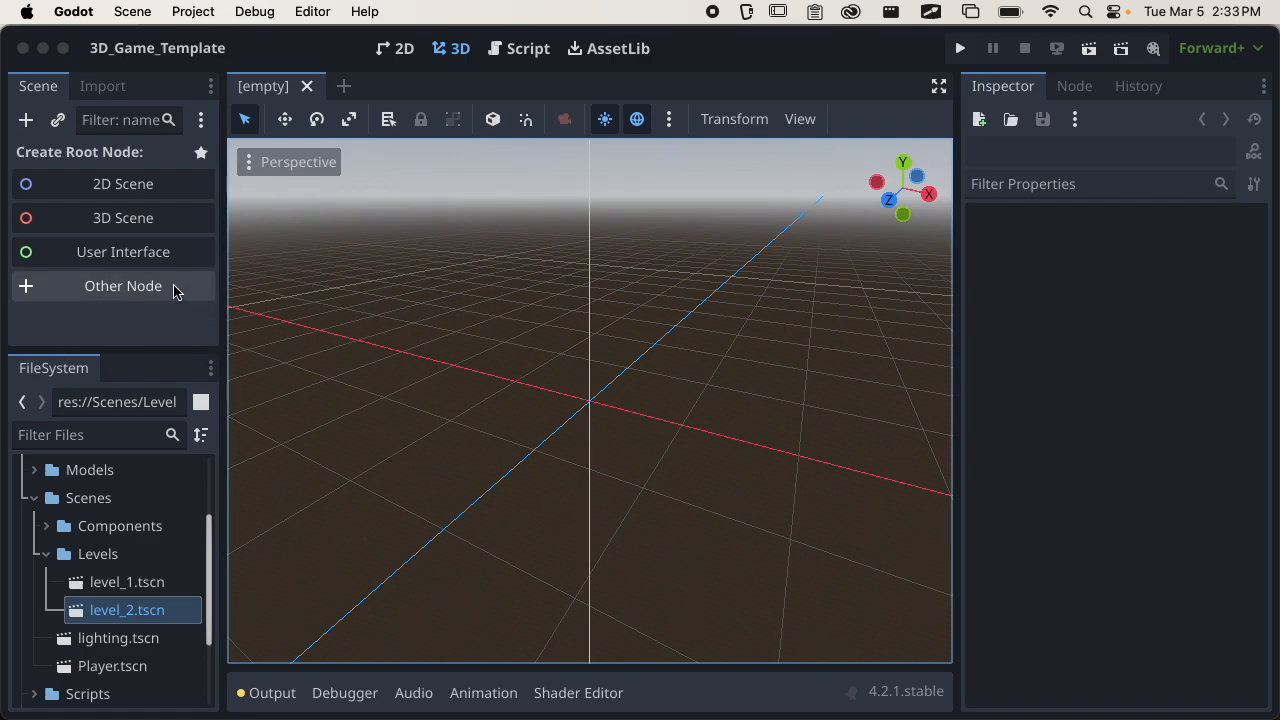
{"action": "left_click", "coordinate": [140, 224]}
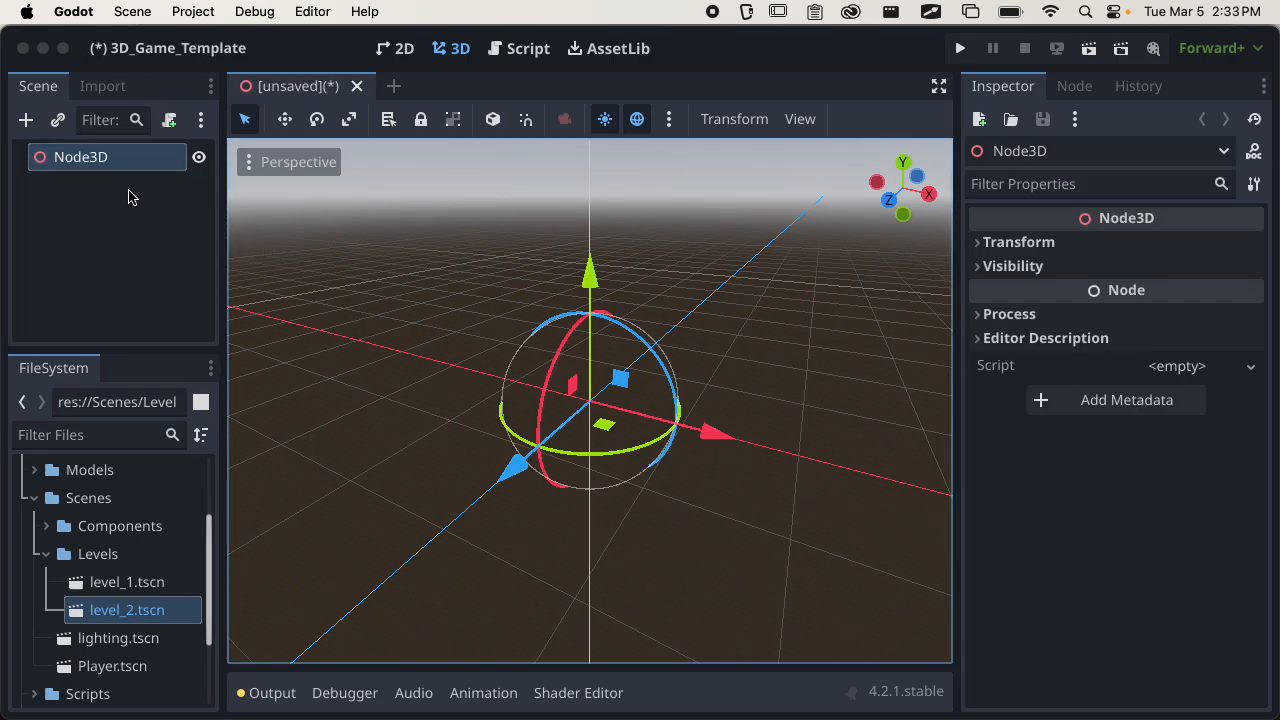
{"action": "double_click", "coordinate": [103, 160]}
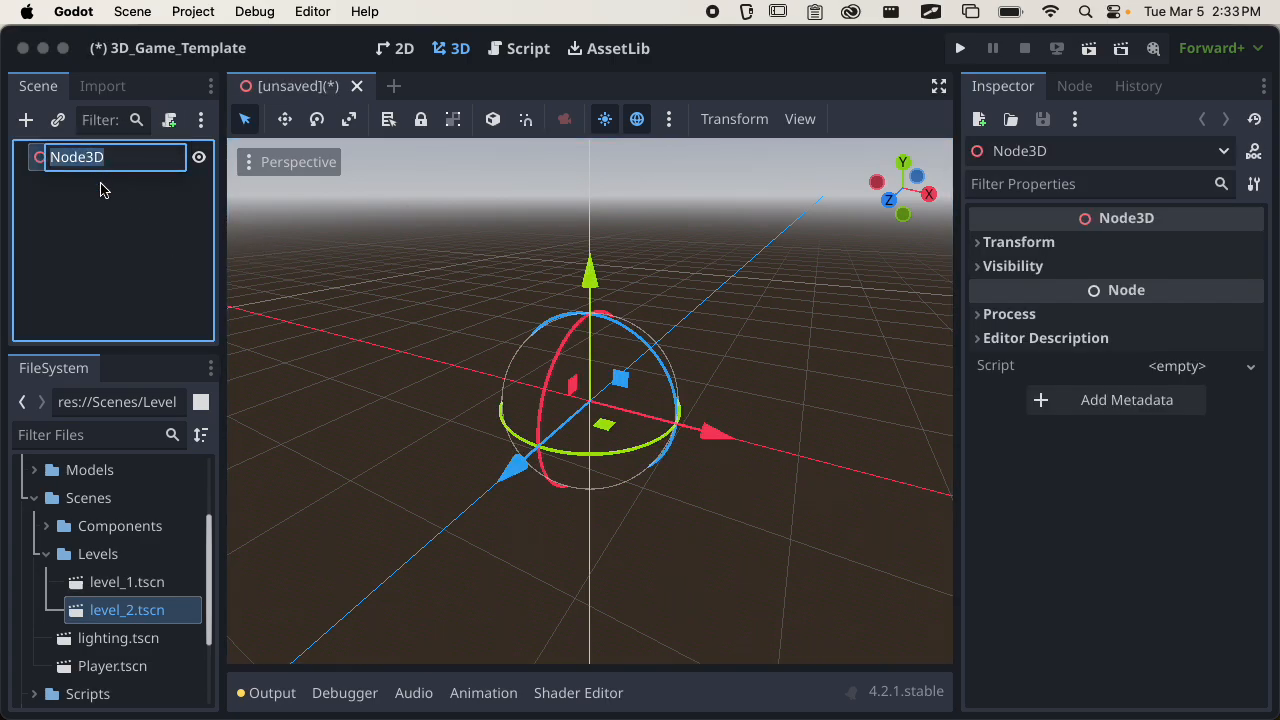
{"action": "type", "text": "Collectible"}
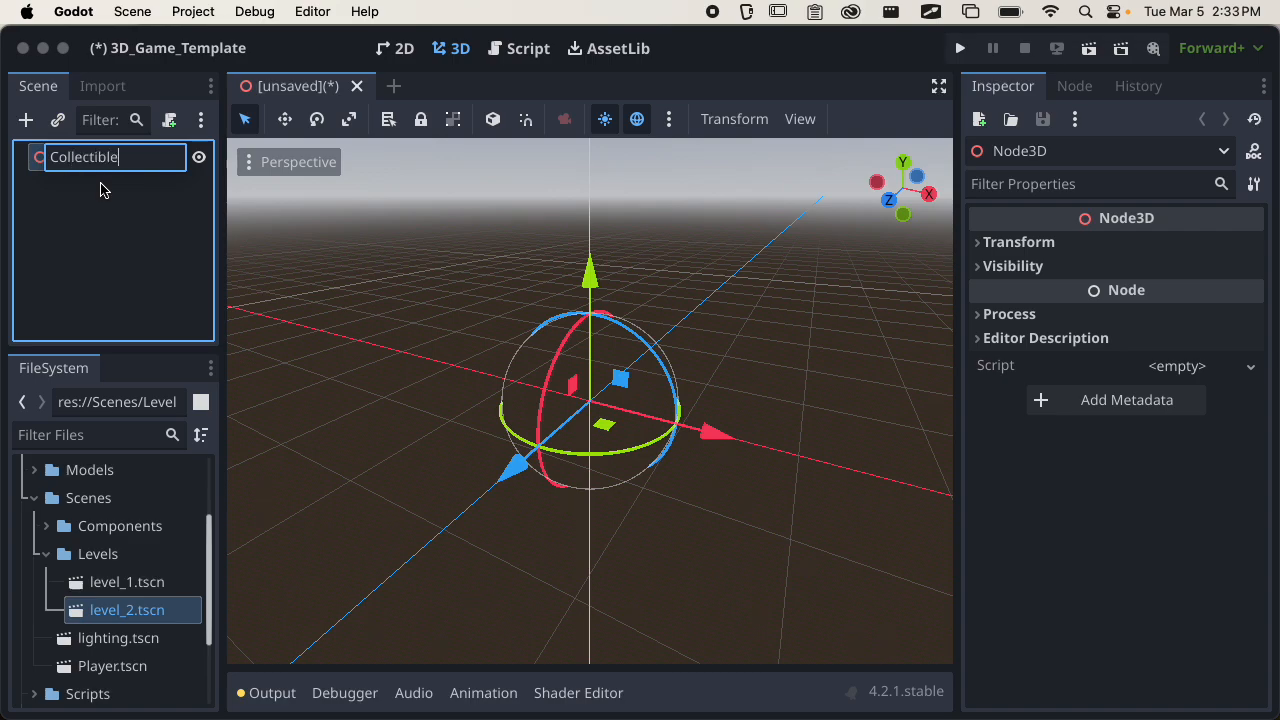
{"action": "key", "text": "Return"}
Save the scene as collectible.tscn in the Scenes/Components folder.
{"action": "key", "text": "super+s"}
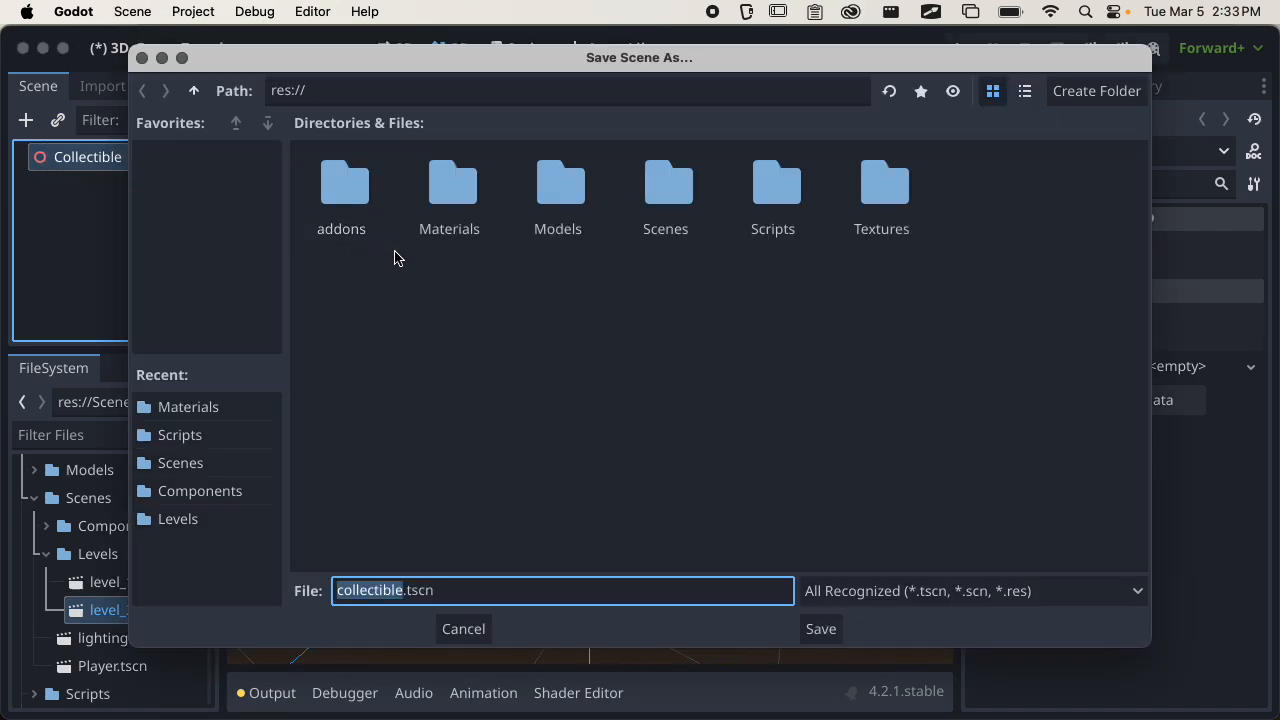
{"action": "double_click", "coordinate": [668, 186]}
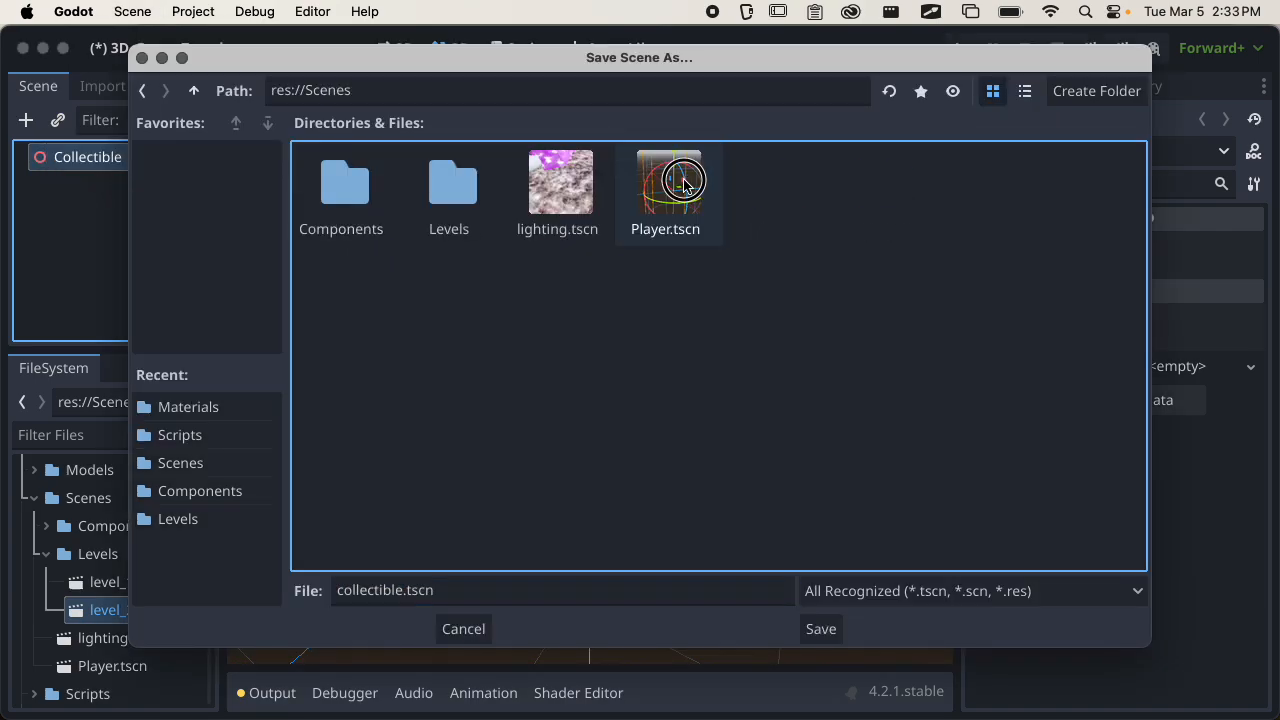
{"action": "double_click", "coordinate": [366, 192]}
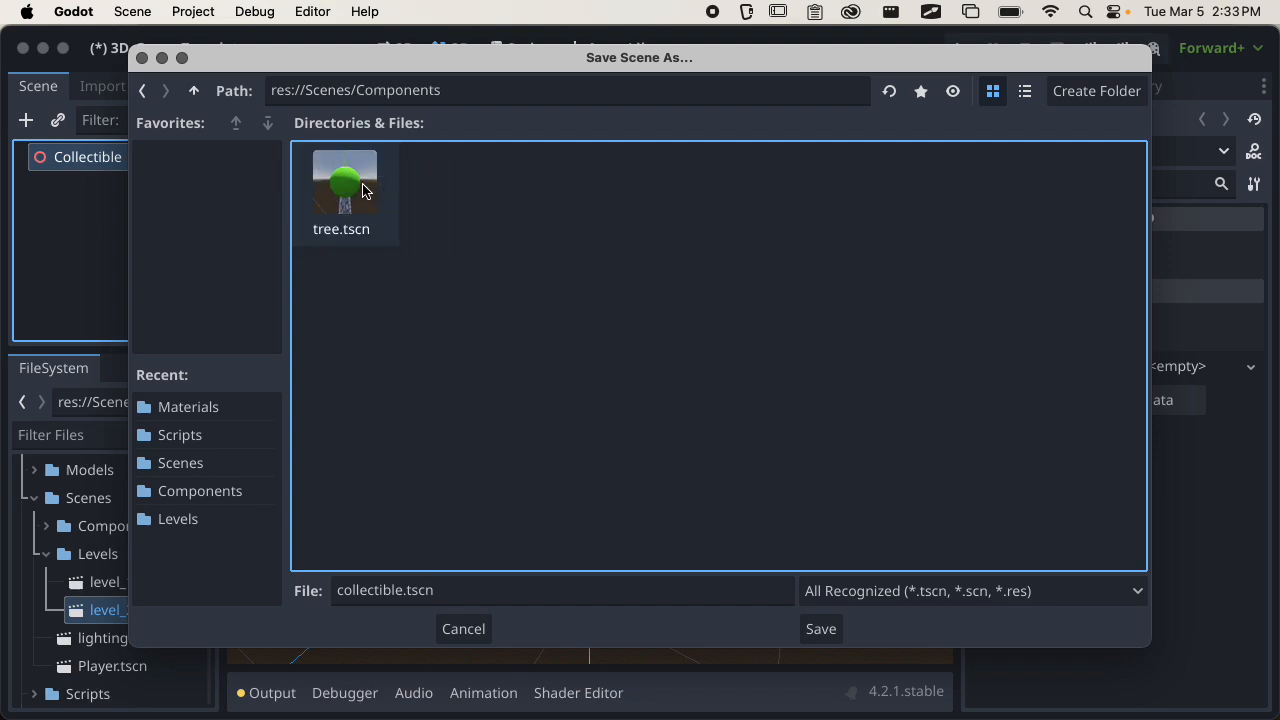
{"action": "left_click", "coordinate": [820, 628]}
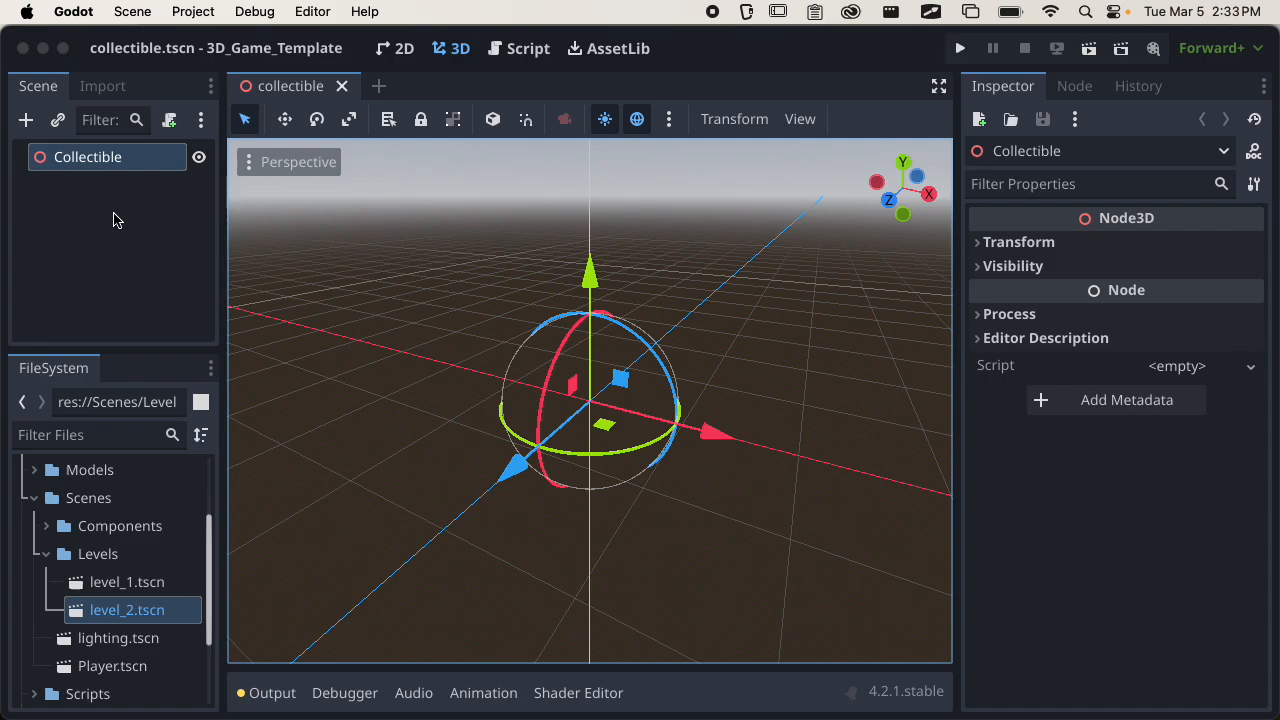
Place apple.glb from the Models folder into the scene near the origin as a child of Collectible.
{"action": "left_click", "coordinate": [47, 554]}
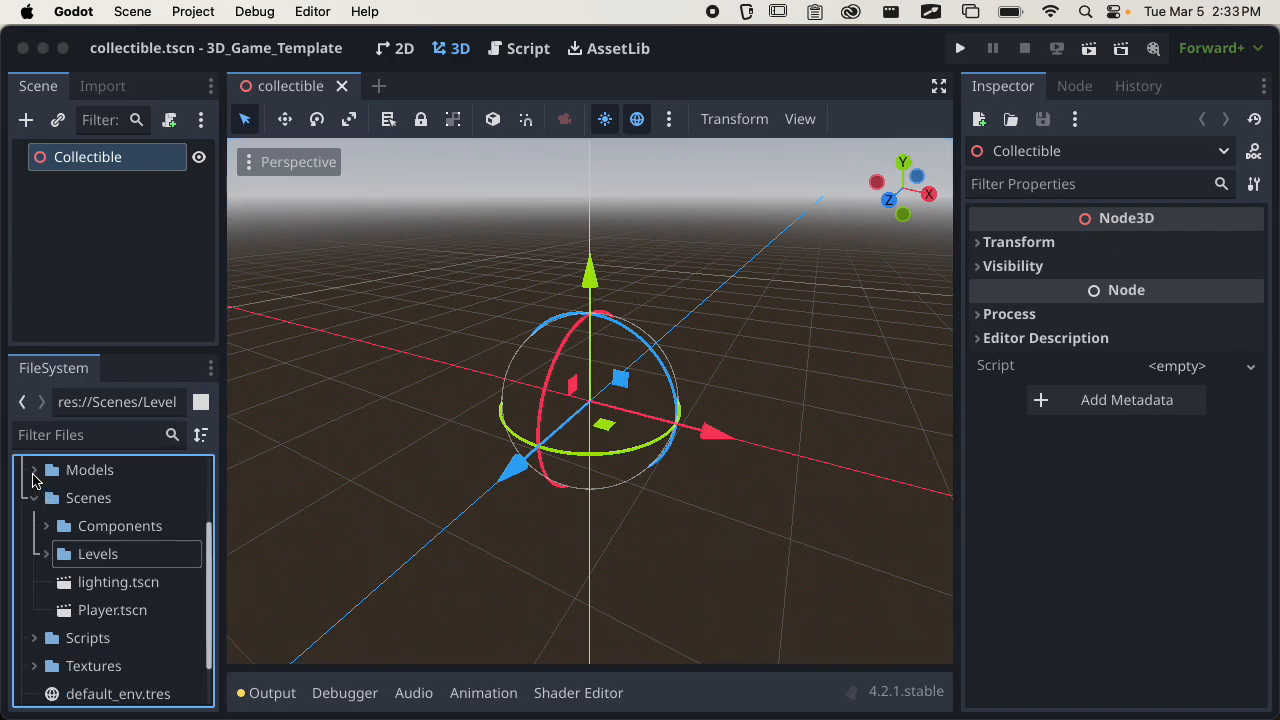
{"action": "left_click", "coordinate": [34, 470]}
{"action": "left_click_drag", "start_coordinate": [90, 503], "coordinate": [590, 402]}
{"action": "middle_click_drag", "start_coordinate": [590, 402], "coordinate": [400, 415]}
{"action": "scroll", "coordinate": [463, 438], "scroll_direction": "down", "scroll_amount": 4}
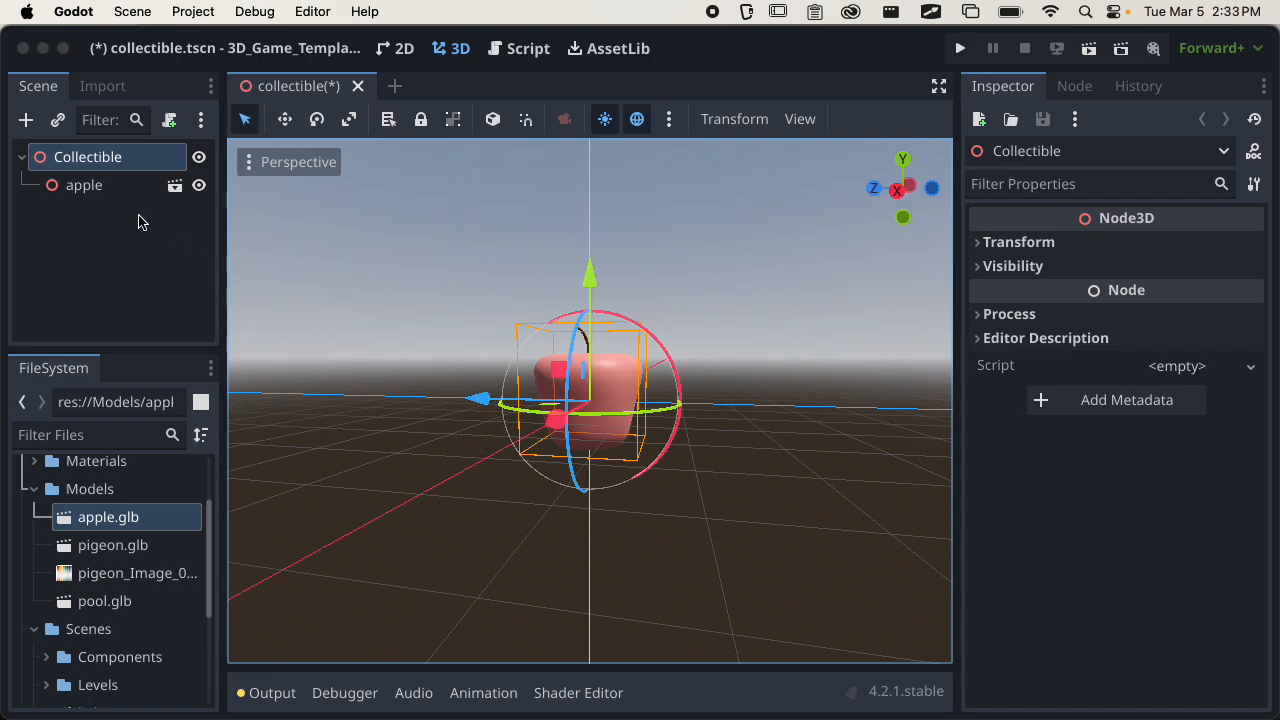
Reset the apple node's position to the scene origin and check the model from several angles.
{"action": "left_click", "coordinate": [120, 188]}
{"action": "left_click", "coordinate": [1058, 242]}
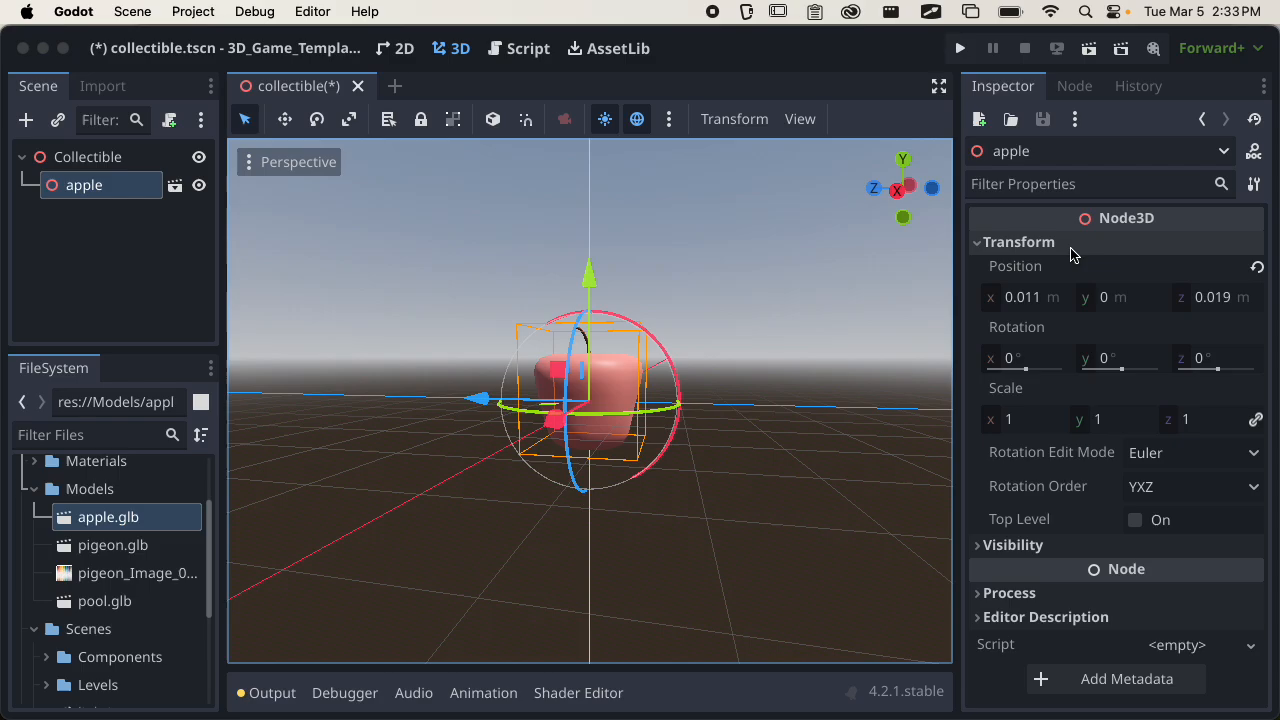
{"action": "left_click", "coordinate": [1258, 272]}
{"action": "middle_click_drag", "start_coordinate": [830, 407], "coordinate": [858, 476]}
{"action": "scroll", "coordinate": [785, 501], "scroll_direction": "up", "scroll_amount": 3}
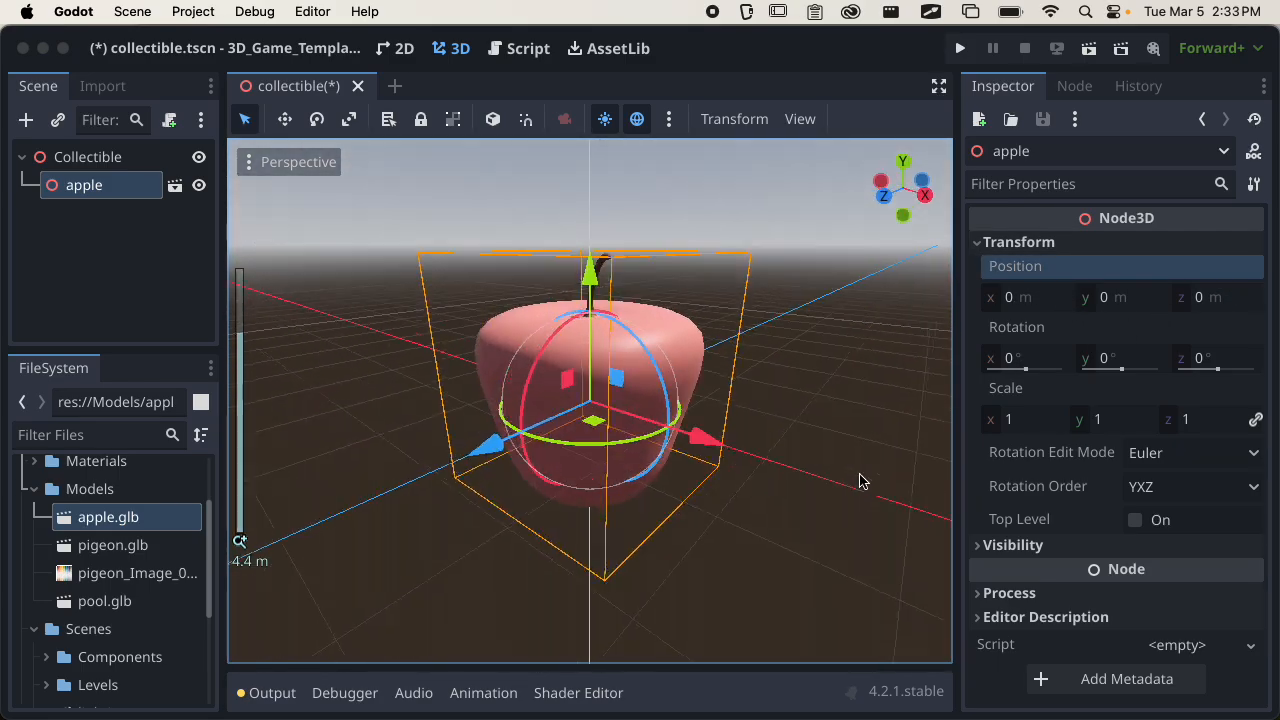
{"action": "scroll", "coordinate": [858, 476], "scroll_direction": "up", "scroll_amount": 3}
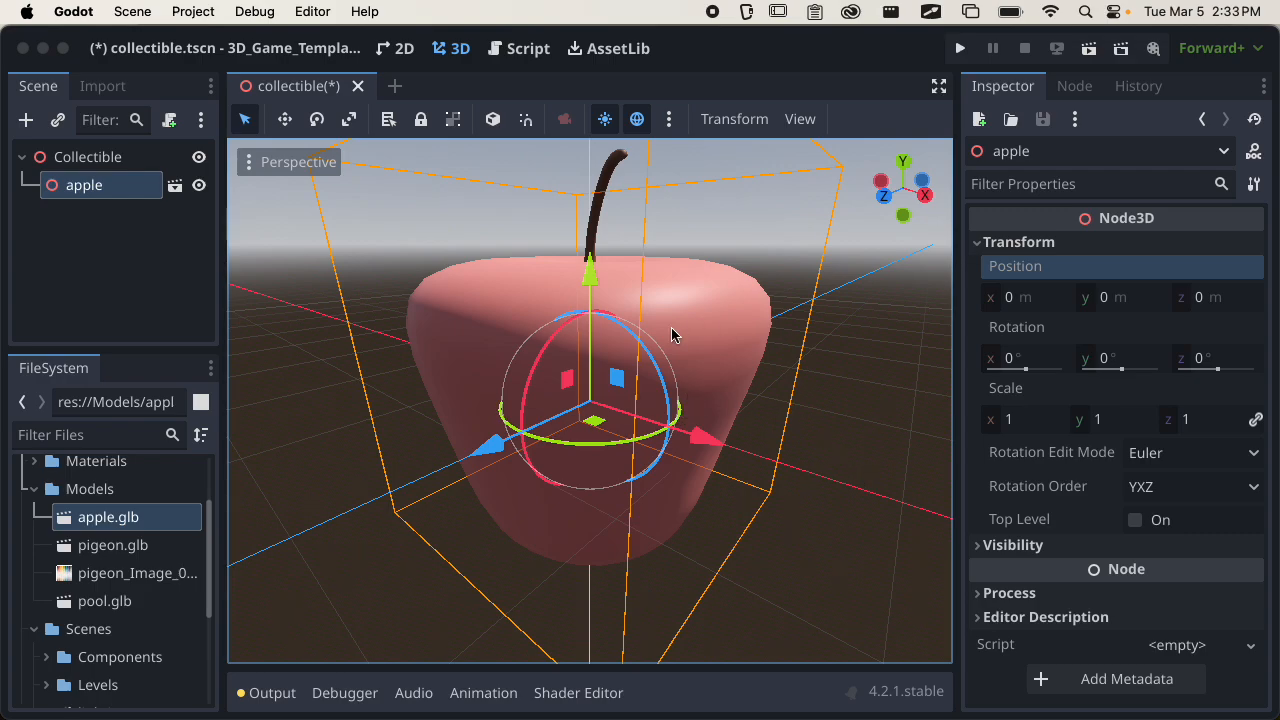
{"action": "middle_click_drag", "start_coordinate": [674, 350], "coordinate": [757, 397]}
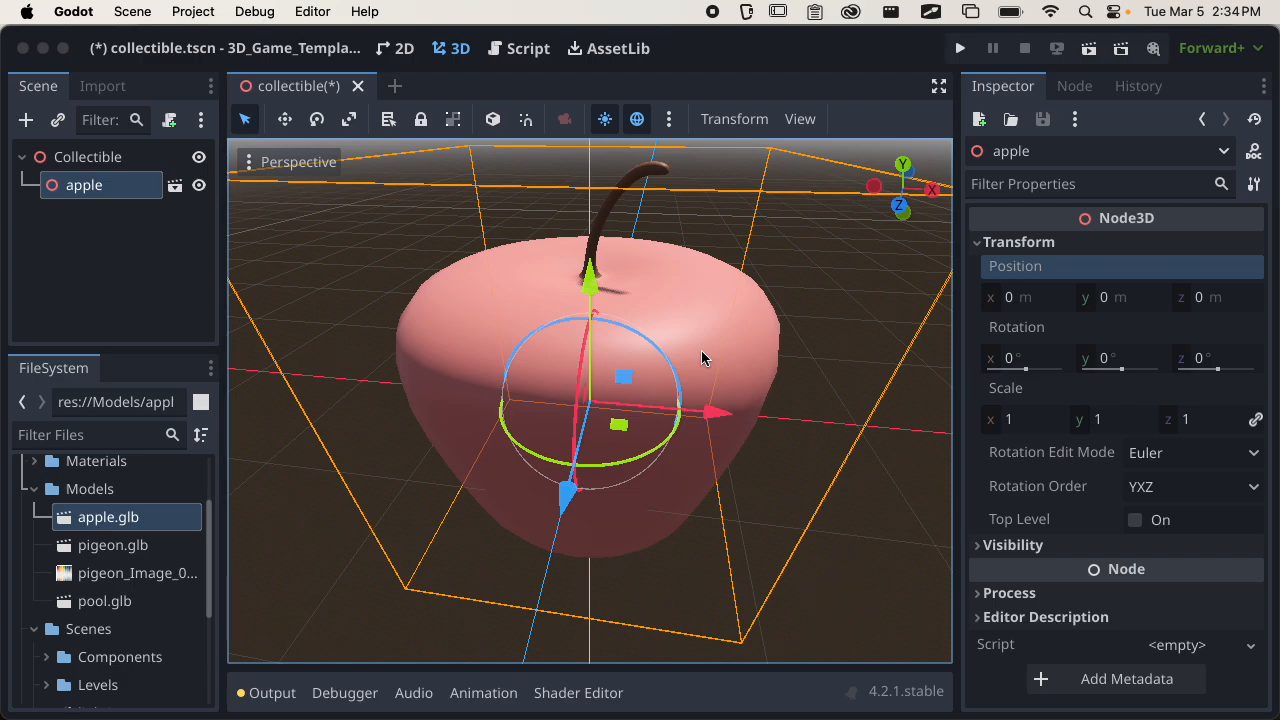
{"action": "scroll", "coordinate": [663, 277], "scroll_direction": "down", "scroll_amount": 3}
{"action": "middle_click_drag", "start_coordinate": [663, 277], "coordinate": [778, 259]}
Add a CollisionShape3D node as a child of the Collectible root.
{"action": "left_click", "coordinate": [184, 238]}
{"action": "left_click", "coordinate": [122, 170]}
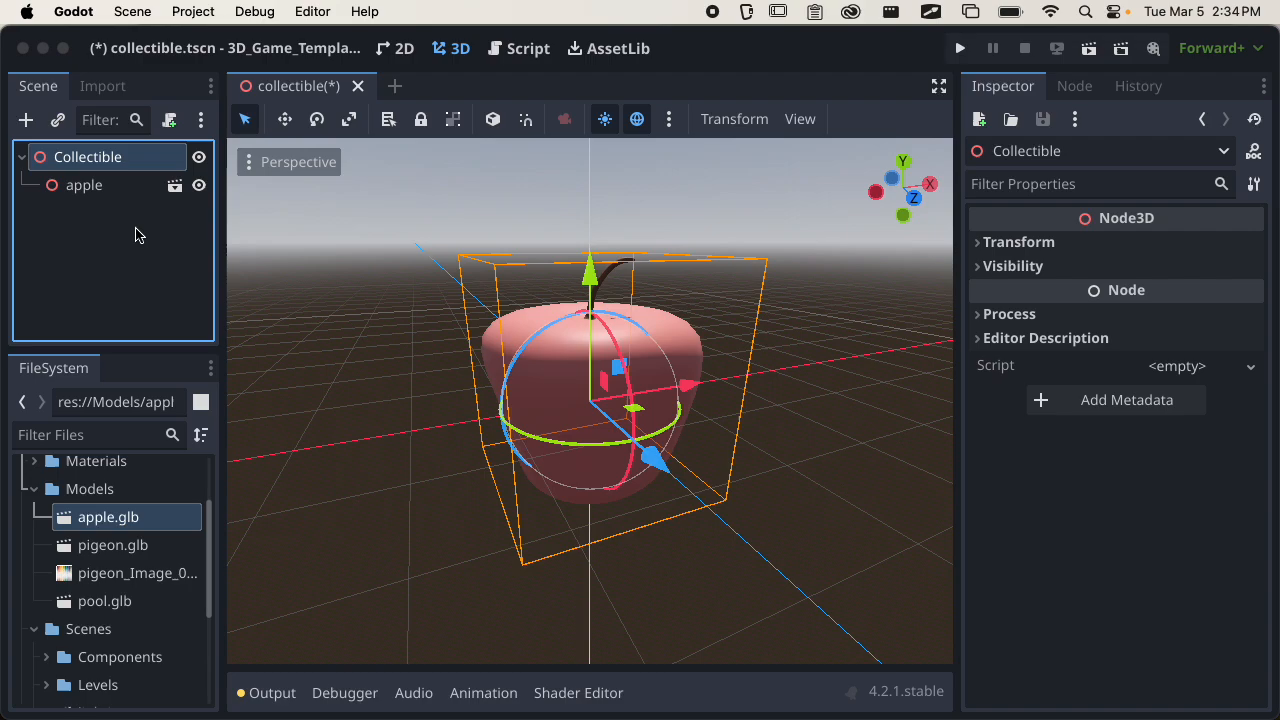
{"action": "left_click", "coordinate": [35, 117]}
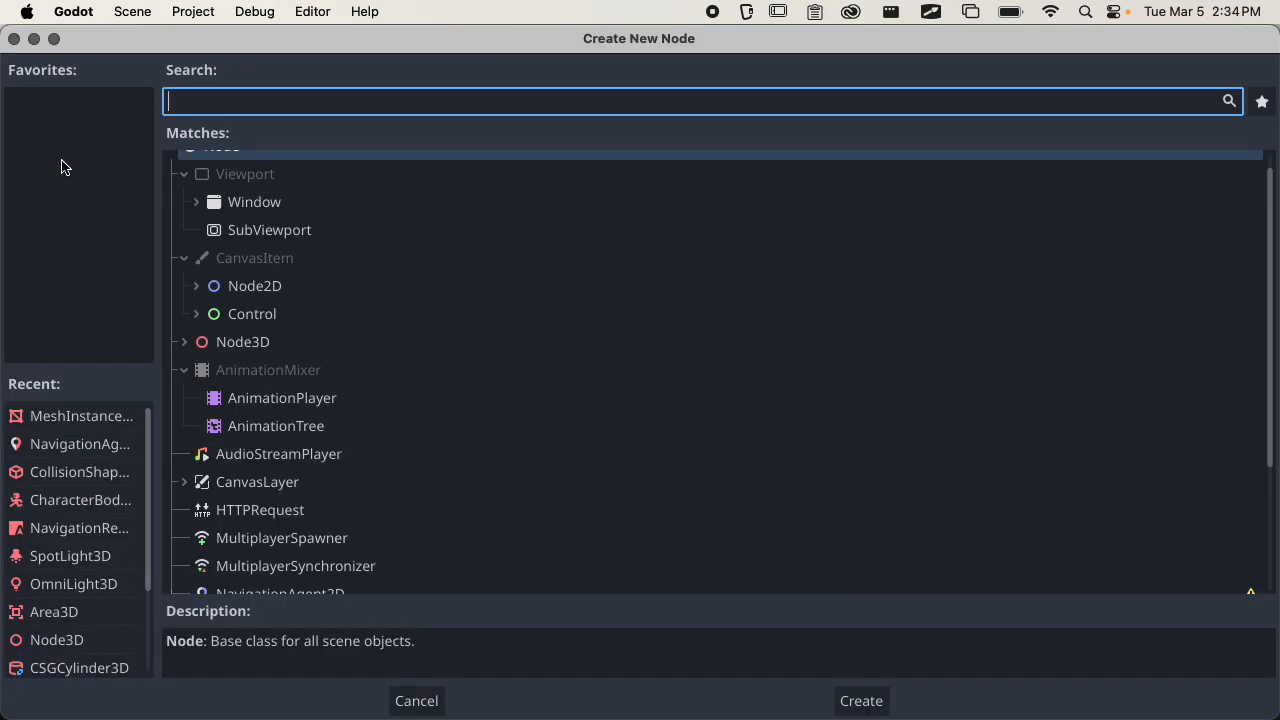
{"action": "type", "text": "coll"}
{"action": "key", "text": "Return"}
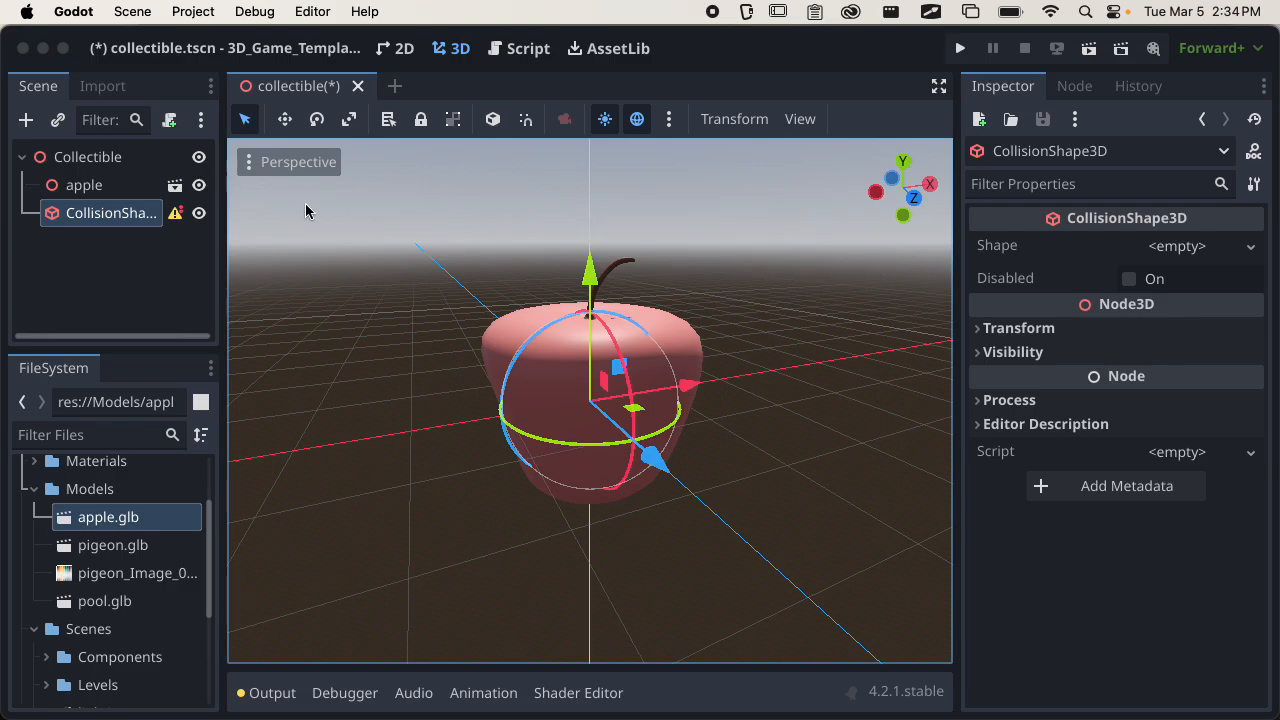
Assign a new SphereShape3D to the CollisionShape3D's shape and check it against the apple.
{"action": "left_click", "coordinate": [1212, 250]}
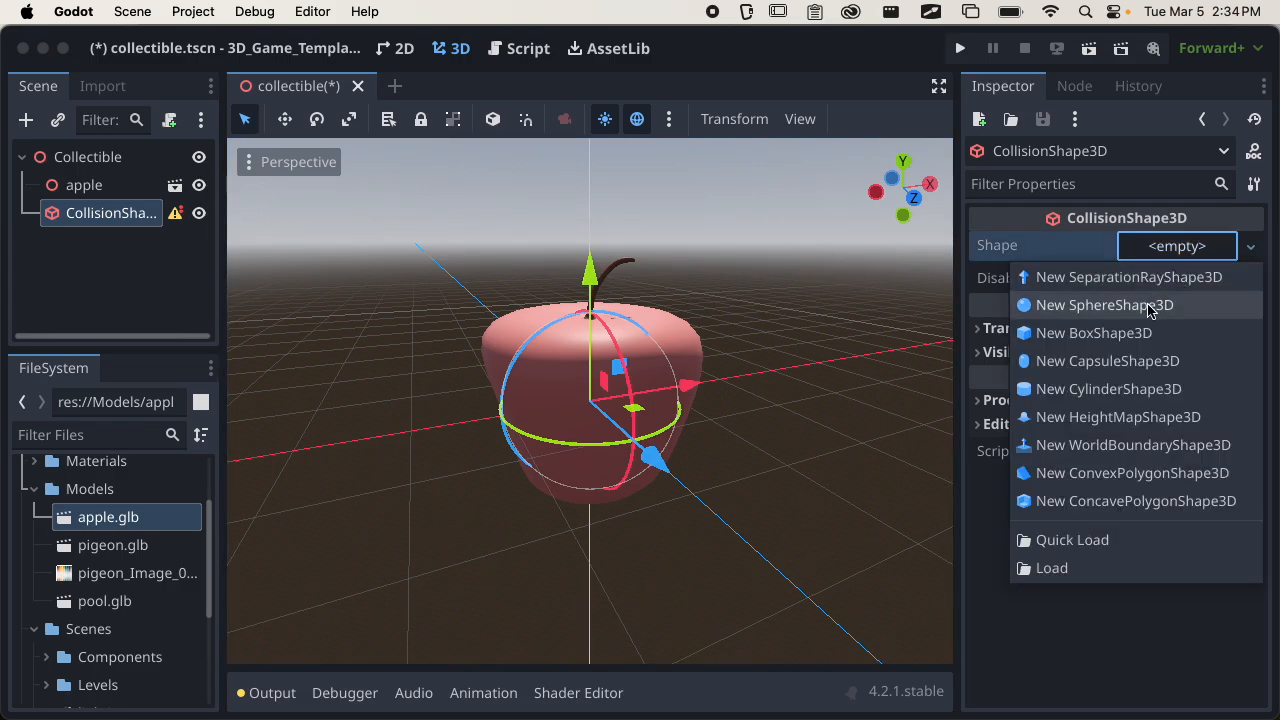
{"action": "left_click", "coordinate": [1150, 313]}
{"action": "scroll", "coordinate": [640, 390], "scroll_direction": "up", "scroll_amount": 5}
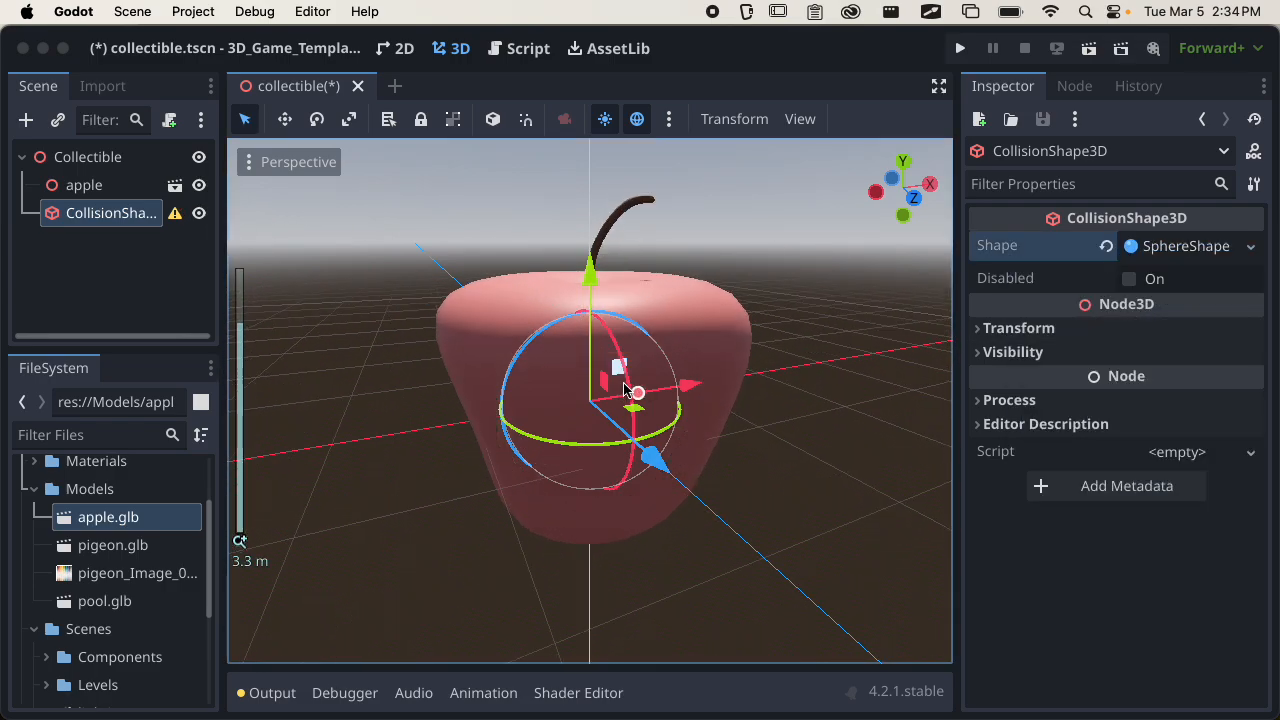
{"action": "scroll", "coordinate": [760, 368], "scroll_direction": "up", "scroll_amount": 3}
{"action": "middle_click_drag", "start_coordinate": [734, 371], "coordinate": [706, 352]}
{"action": "scroll", "coordinate": [811, 377], "scroll_direction": "down", "scroll_amount": 3}
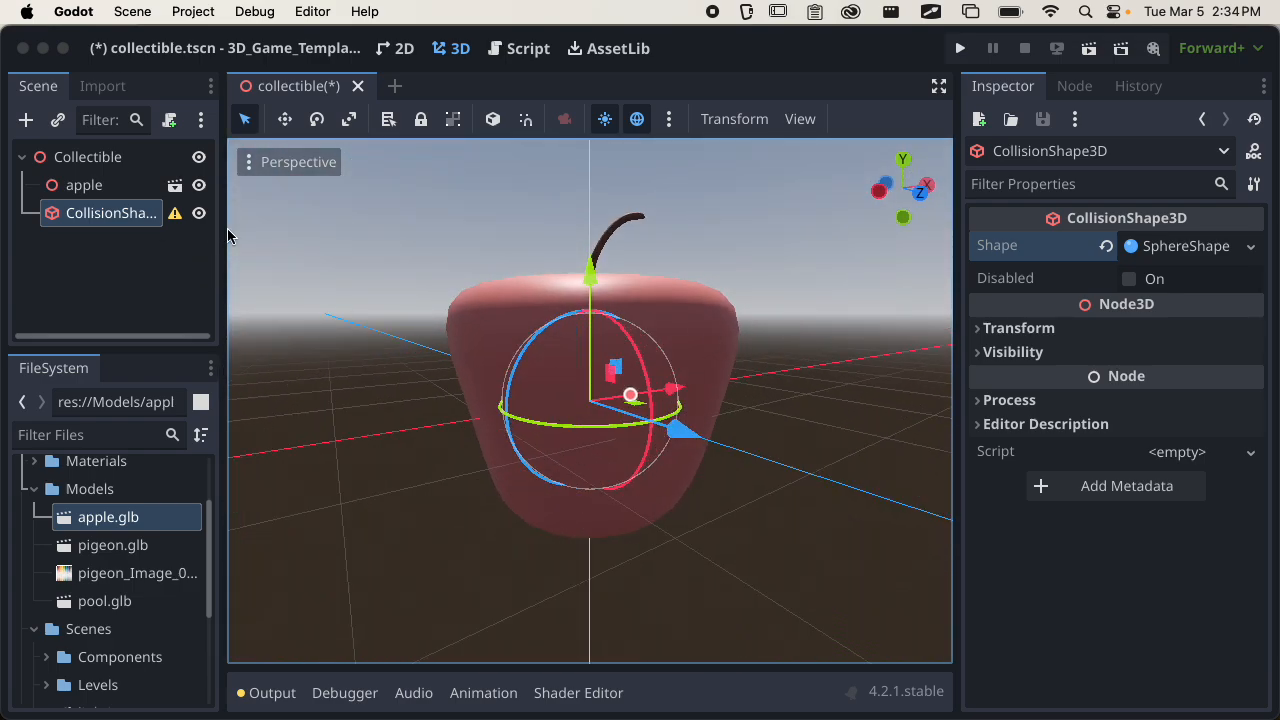
Widen the scene tree area and read the CollisionShape3D node's configuration warning.
{"action": "left_click_drag", "start_coordinate": [223, 232], "coordinate": [307, 227]}
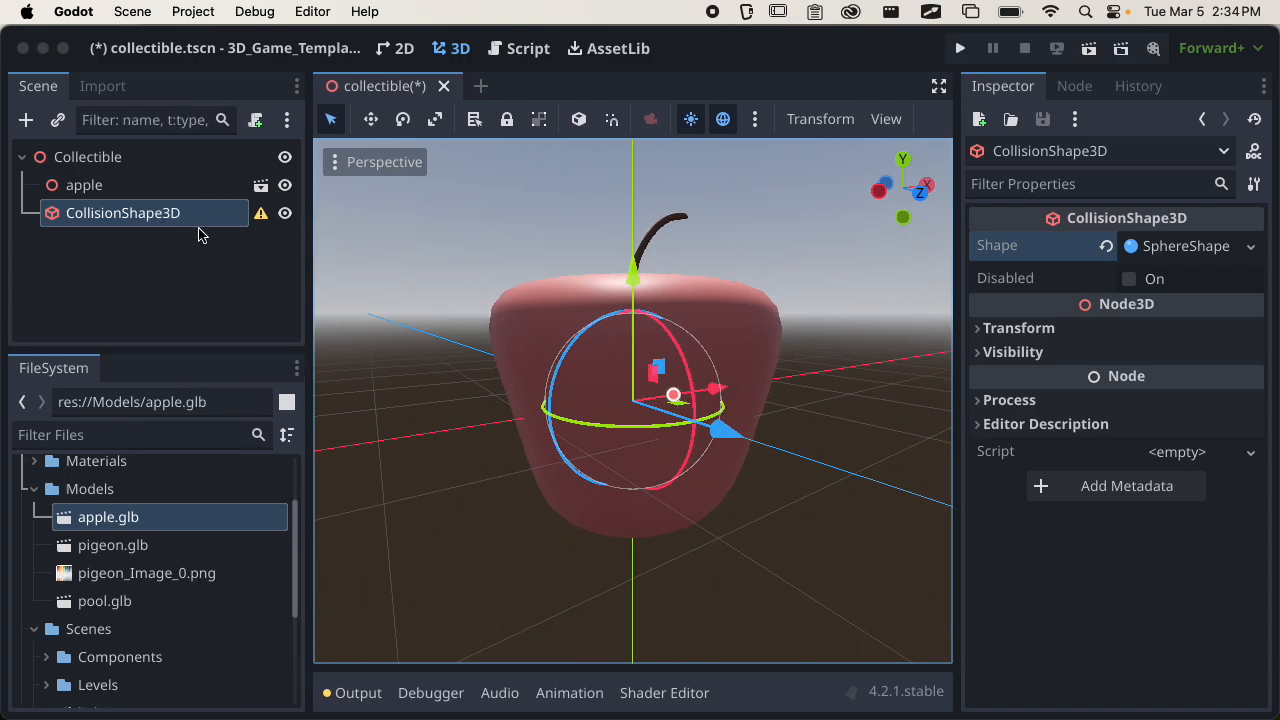
{"action": "left_click", "coordinate": [260, 216]}
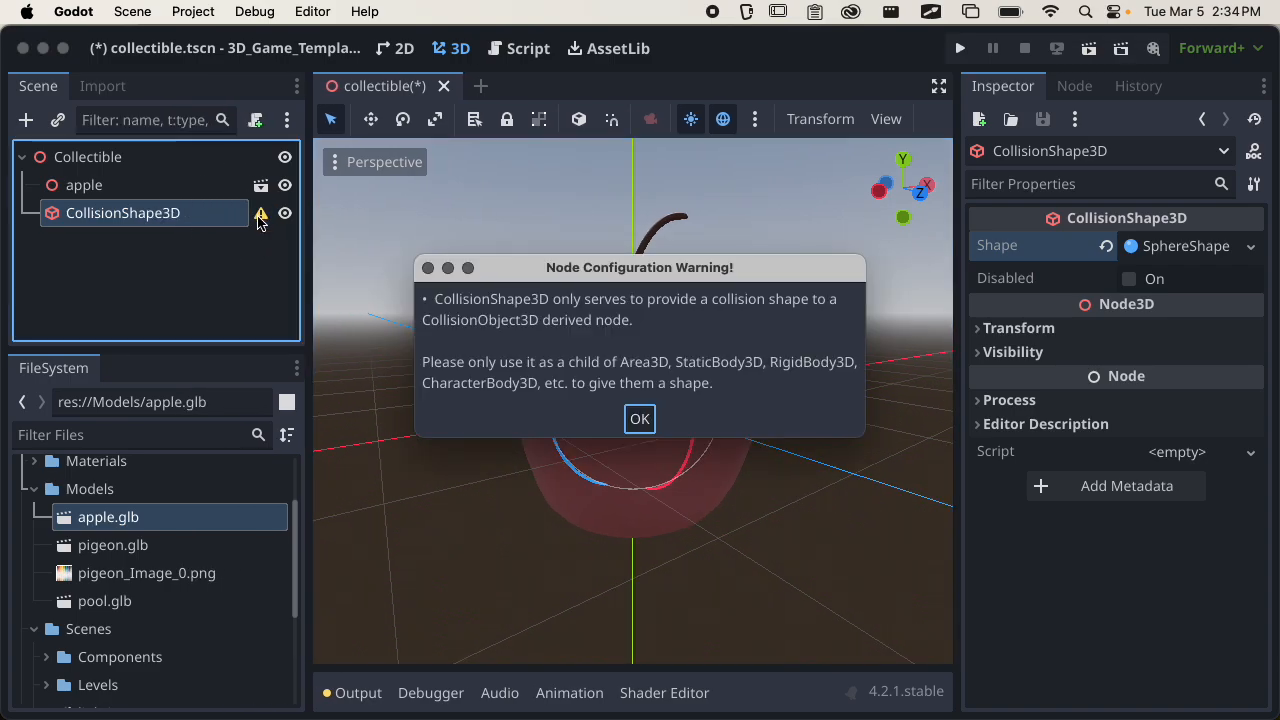
{"action": "left_click", "coordinate": [641, 418]}
Change the type of the Collectible root node to Area3D.
{"action": "left_click", "coordinate": [68, 159]}
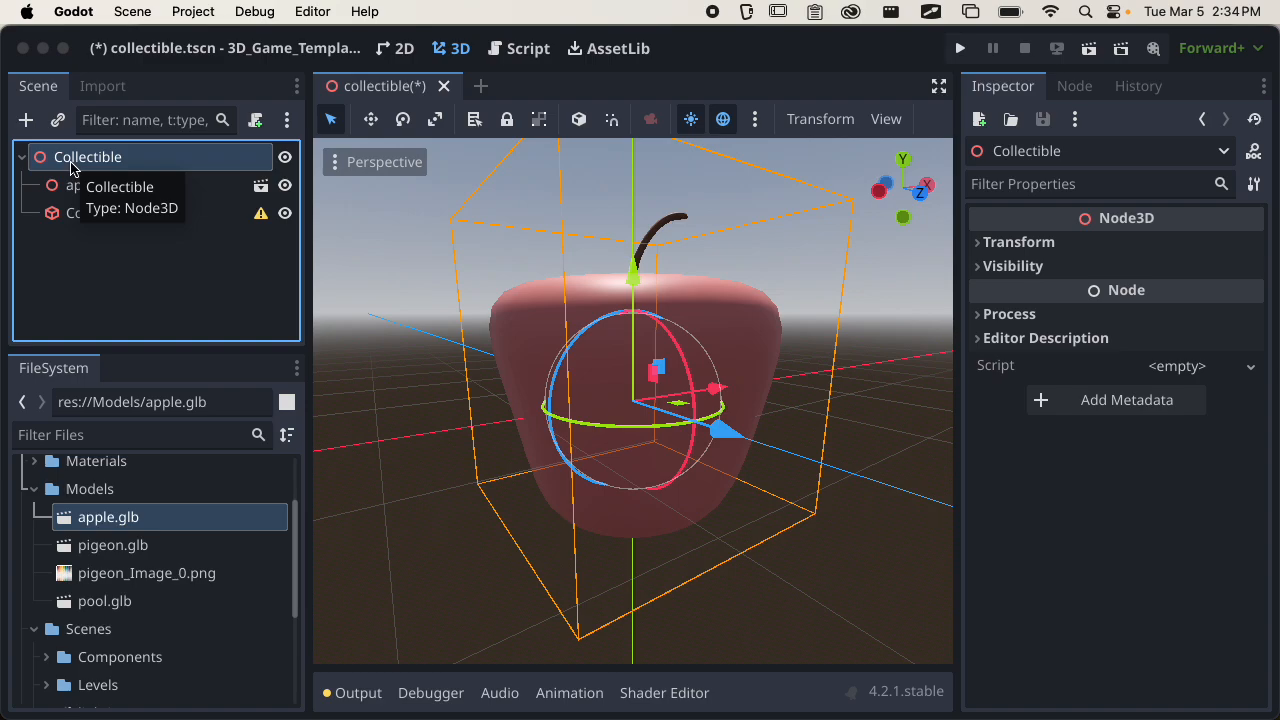
{"action": "right_click", "coordinate": [106, 158]}
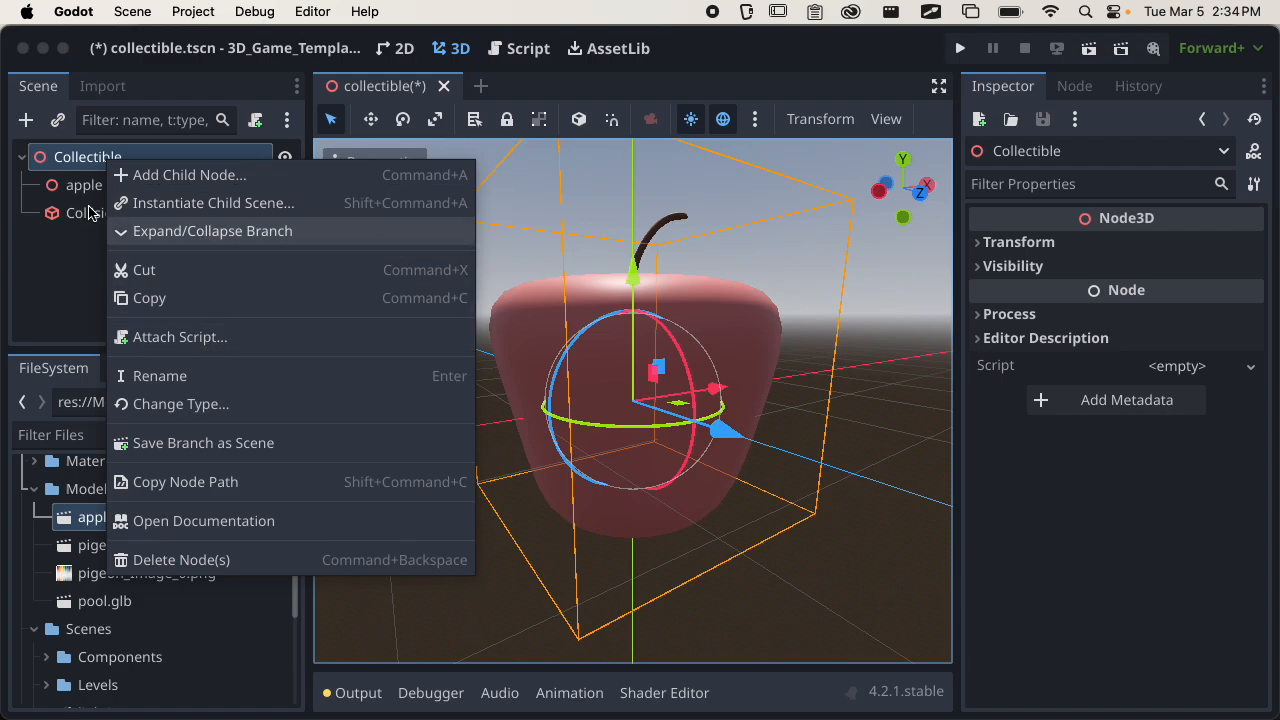
{"action": "left_click", "coordinate": [75, 168]}
{"action": "right_click", "coordinate": [75, 168]}
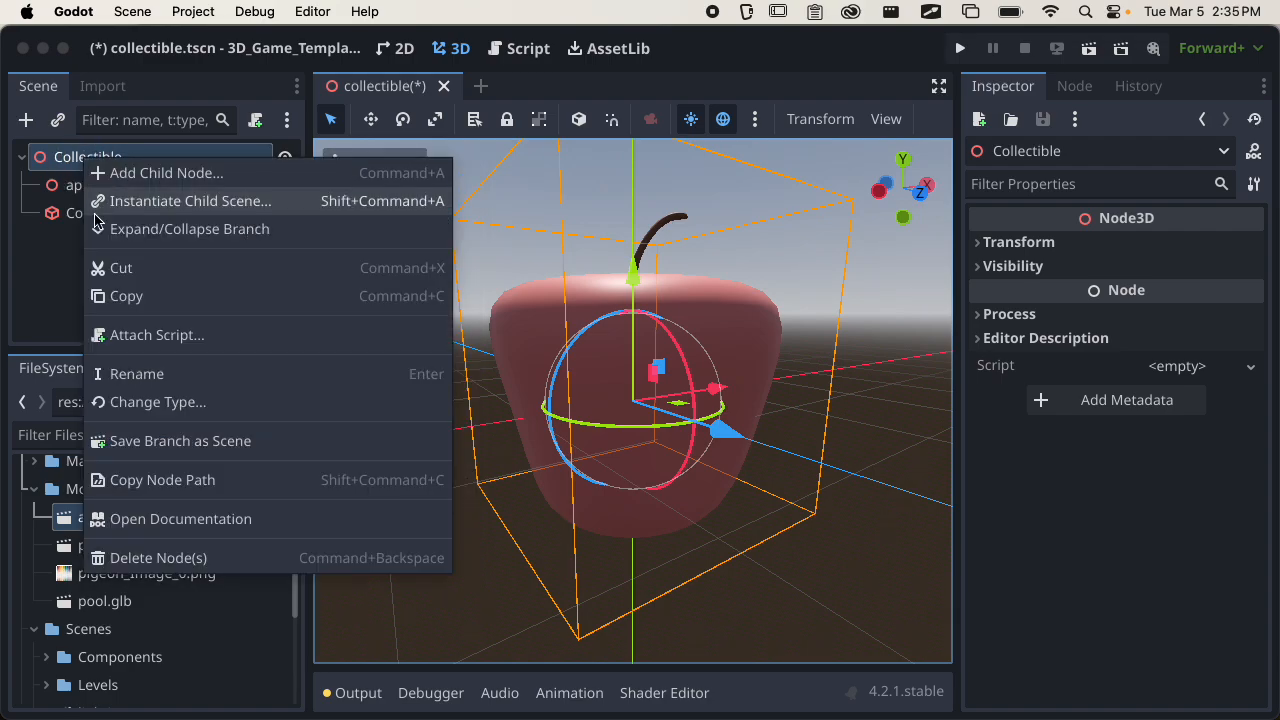
{"action": "left_click", "coordinate": [150, 405]}
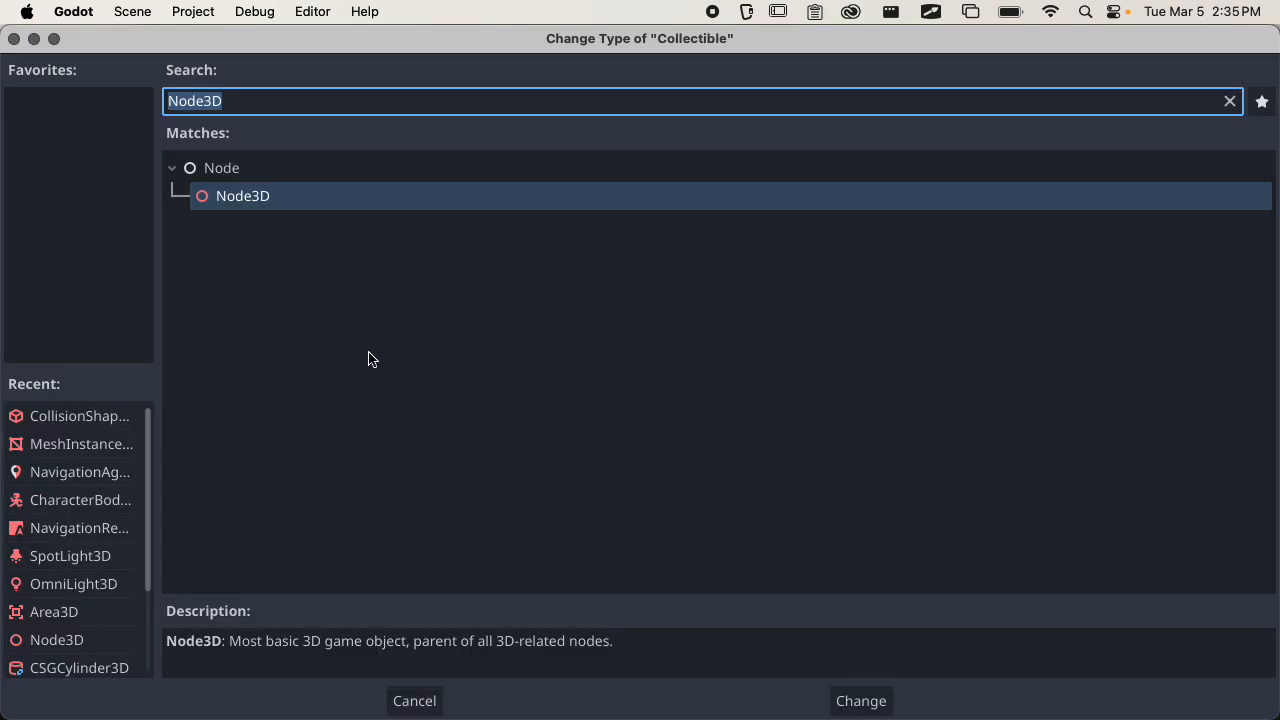
{"action": "type", "text": "area"}
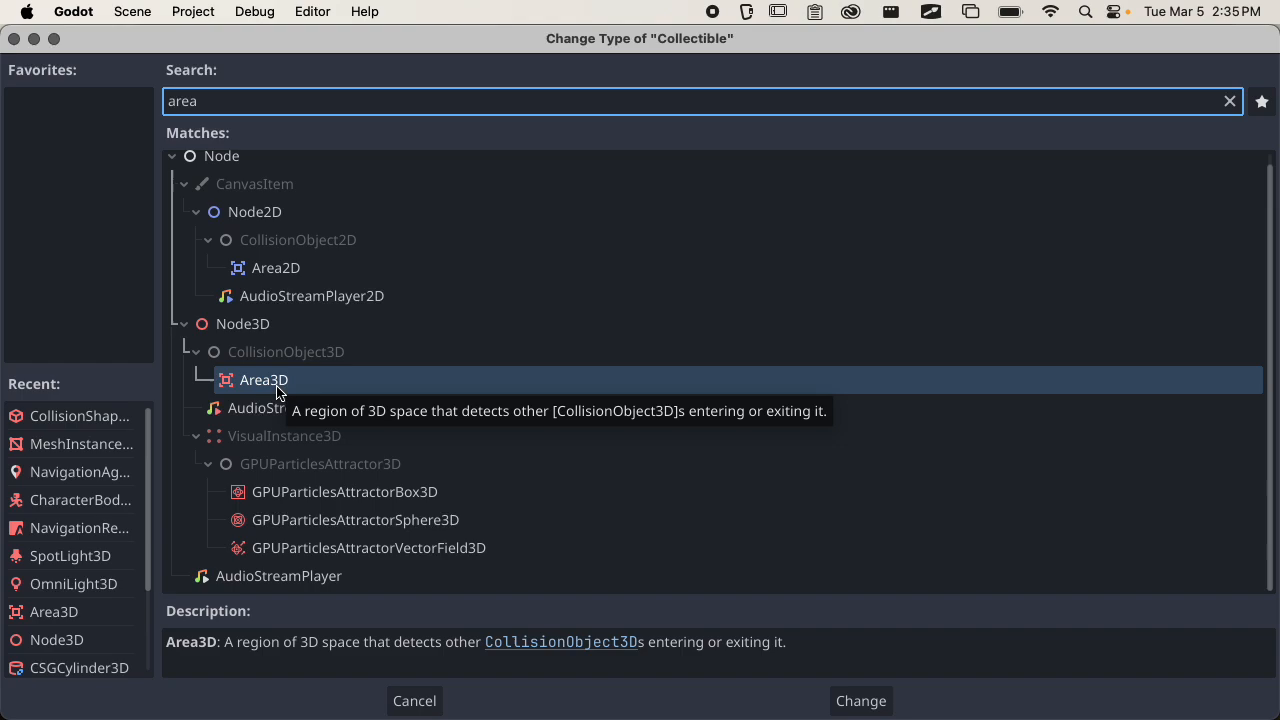
{"action": "left_click", "coordinate": [856, 700]}
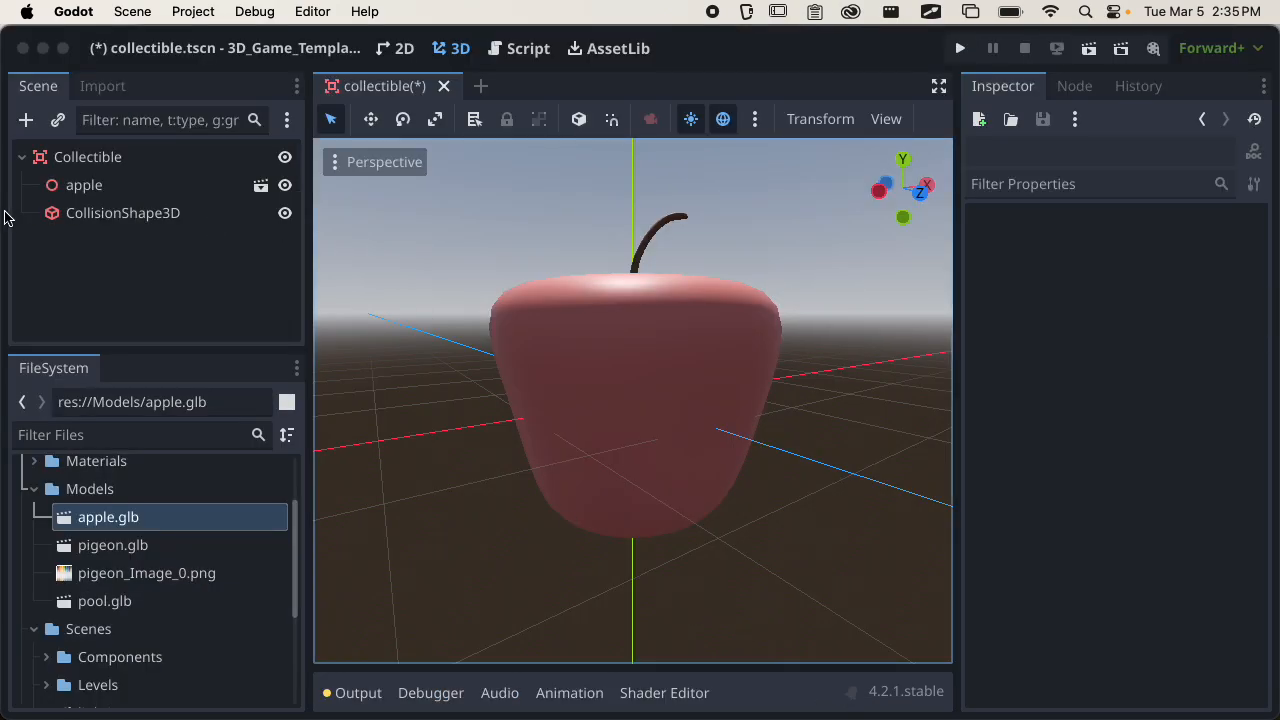
Try enlarging the CollisionShape3D's sphere radius to 1.565 m and compare it with the apple.
{"action": "left_click", "coordinate": [112, 216]}
{"action": "middle_click_drag", "start_coordinate": [457, 320], "coordinate": [636, 337]}
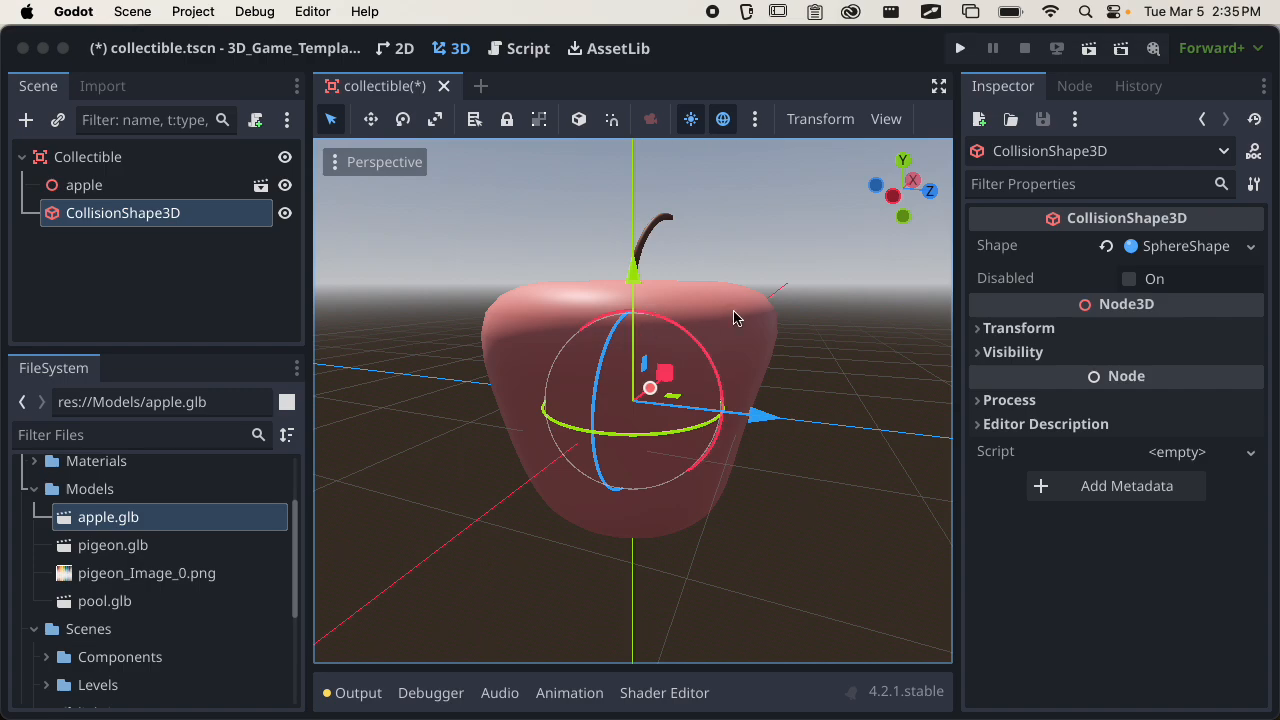
{"action": "left_click", "coordinate": [1205, 246]}
{"action": "scroll", "coordinate": [790, 371], "scroll_direction": "up", "scroll_amount": 2}
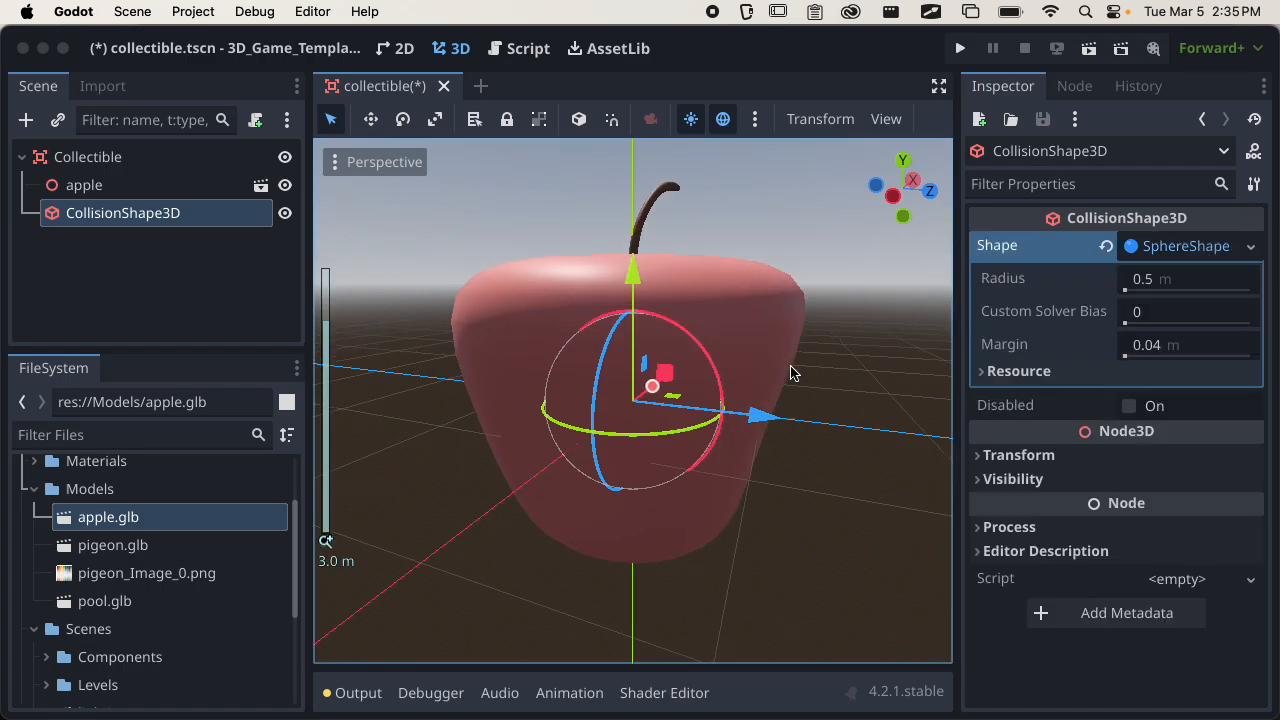
{"action": "middle_click_drag", "start_coordinate": [791, 370], "coordinate": [477, 331]}
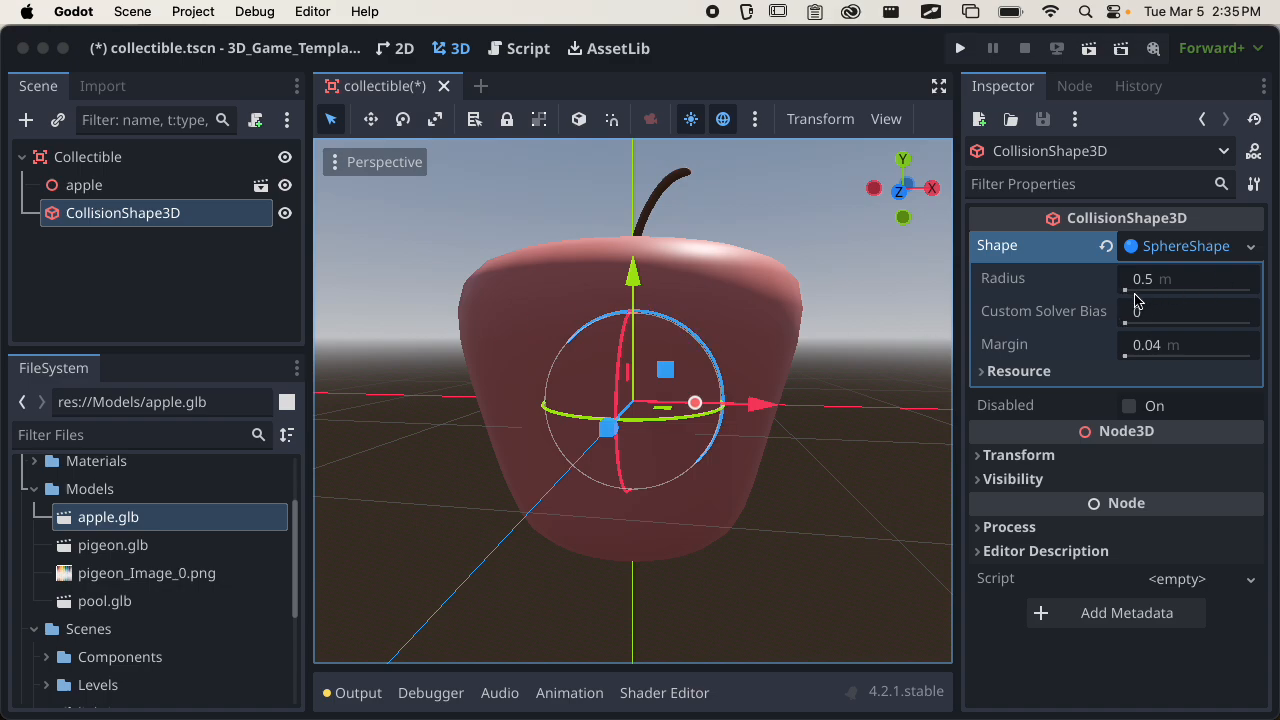
{"action": "left_click_drag", "start_coordinate": [1134, 294], "coordinate": [1230, 294]}
{"action": "middle_click_drag", "start_coordinate": [666, 411], "coordinate": [594, 437]}
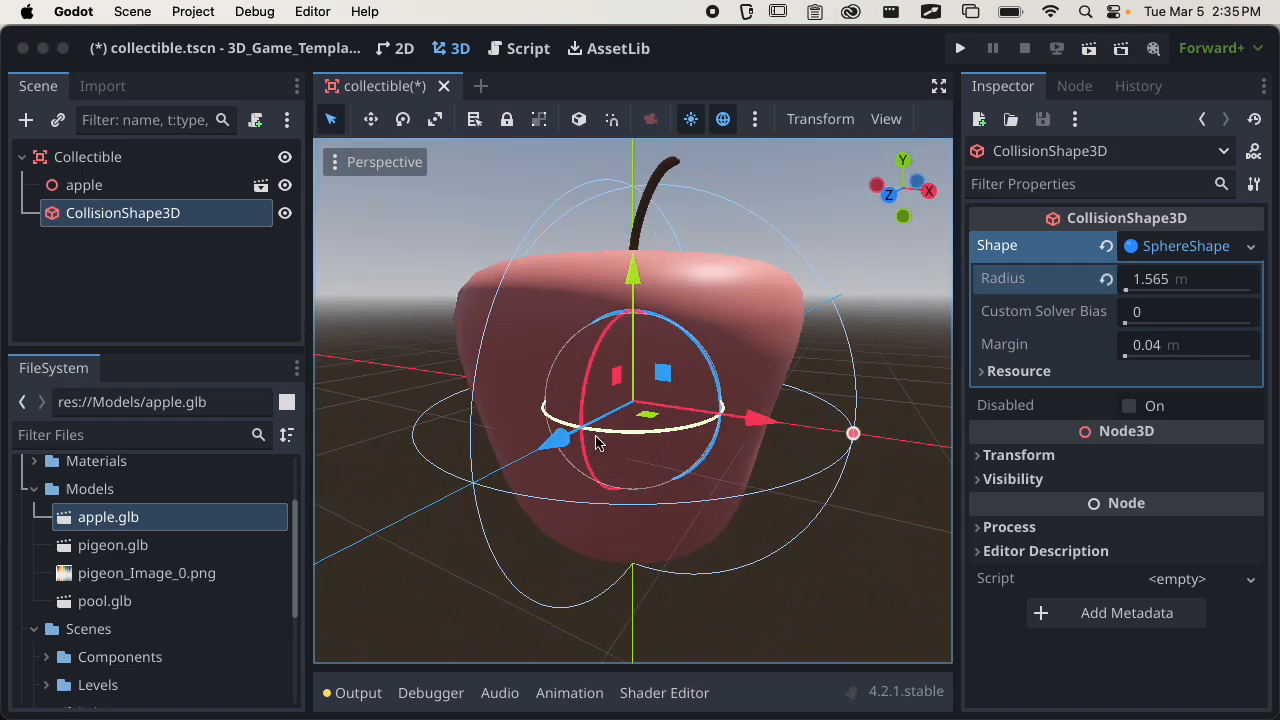
Reset the collision sphere's radius to its default of 0.5 m and inspect it against the apple.
{"action": "left_click", "coordinate": [1107, 280]}
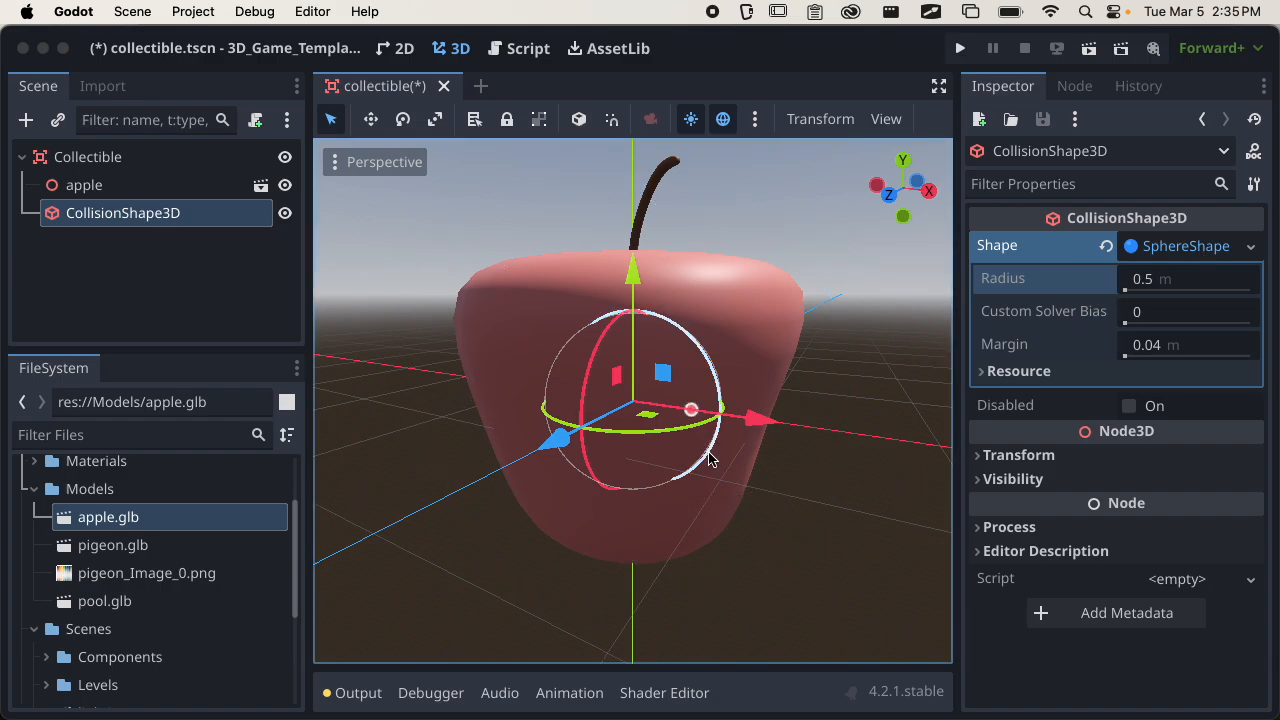
{"action": "scroll", "coordinate": [751, 503], "scroll_direction": "up", "scroll_amount": 5}
{"action": "middle_click_drag", "start_coordinate": [751, 503], "coordinate": [323, 405]}
{"action": "scroll", "coordinate": [800, 450], "scroll_direction": "down", "scroll_amount": 6}
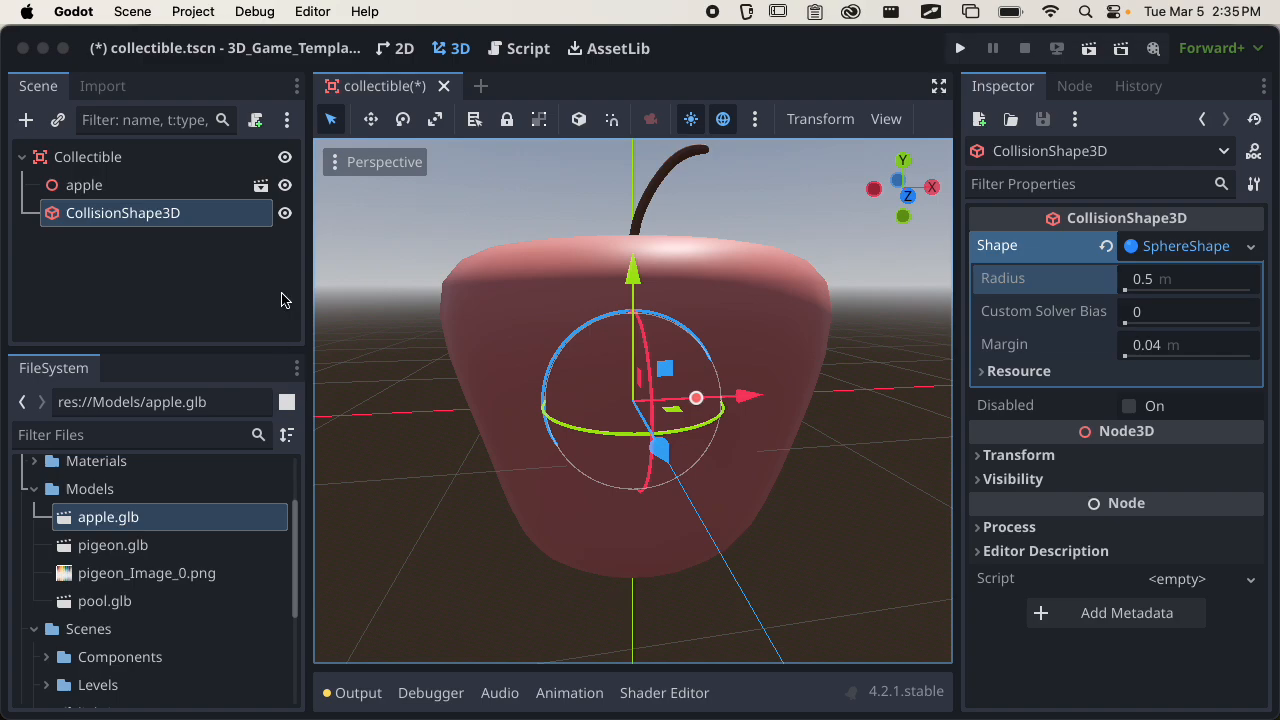
Select the Collectible root and save the collectible scene, viewing the apple from above.
{"action": "left_click", "coordinate": [166, 274]}
{"action": "left_click", "coordinate": [100, 157]}
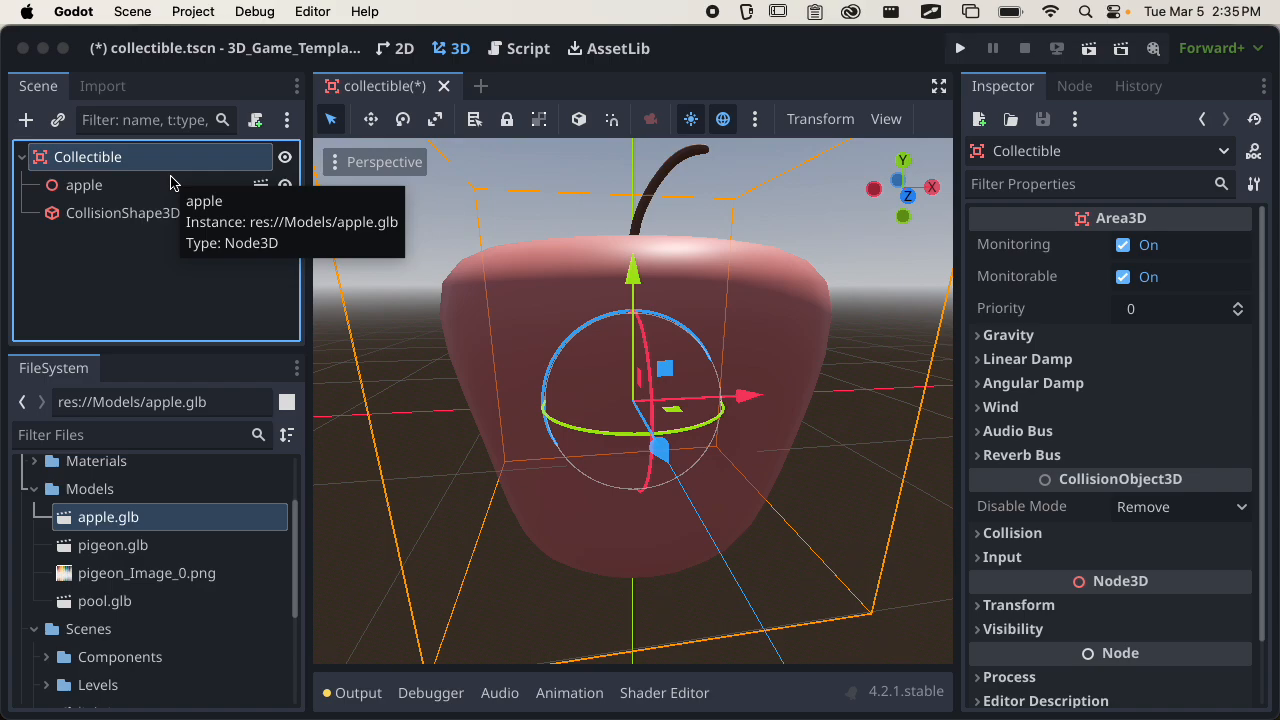
{"action": "key", "text": "super+s"}
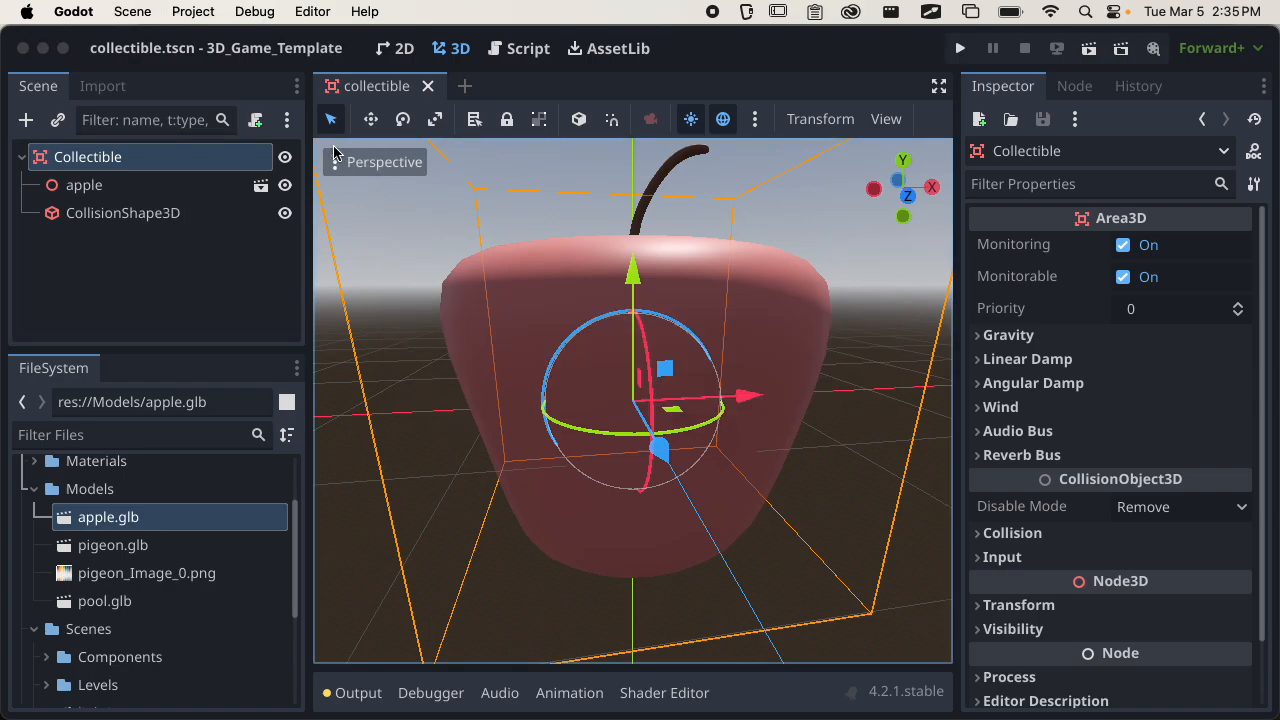
{"action": "scroll", "coordinate": [646, 308], "scroll_direction": "down", "scroll_amount": 6}
{"action": "middle_click_drag", "start_coordinate": [646, 308], "coordinate": [730, 366]}
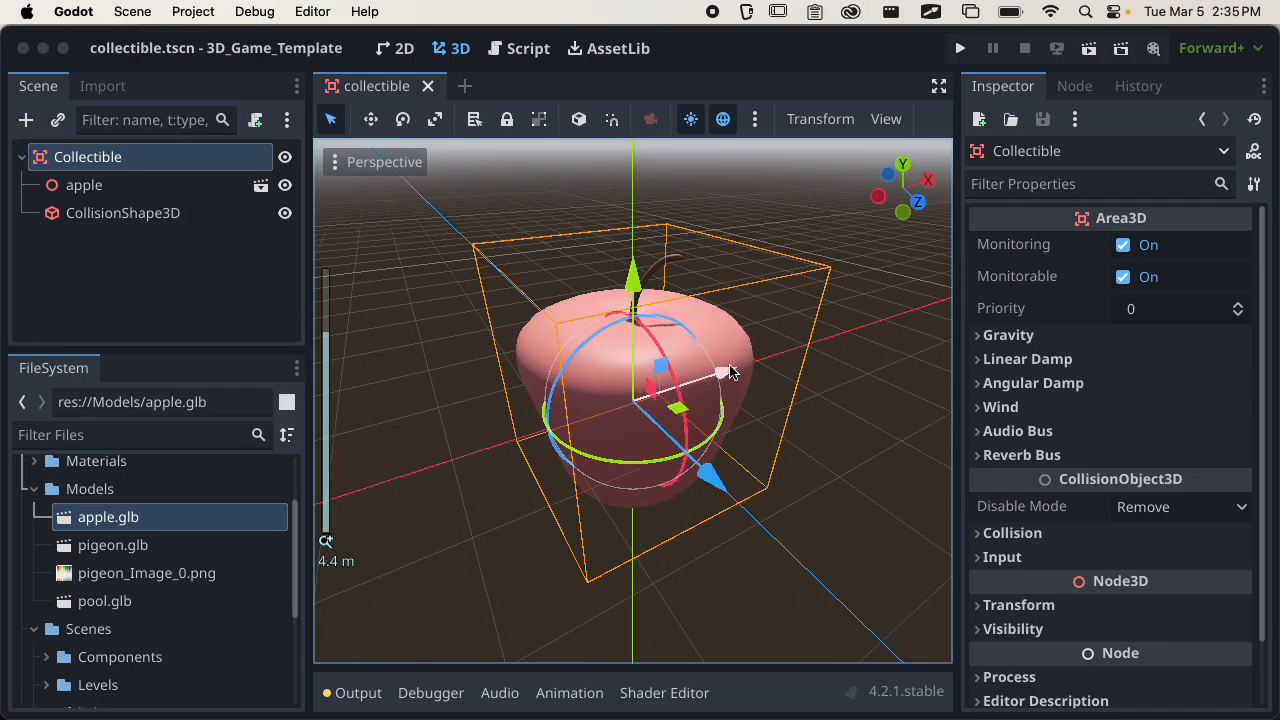
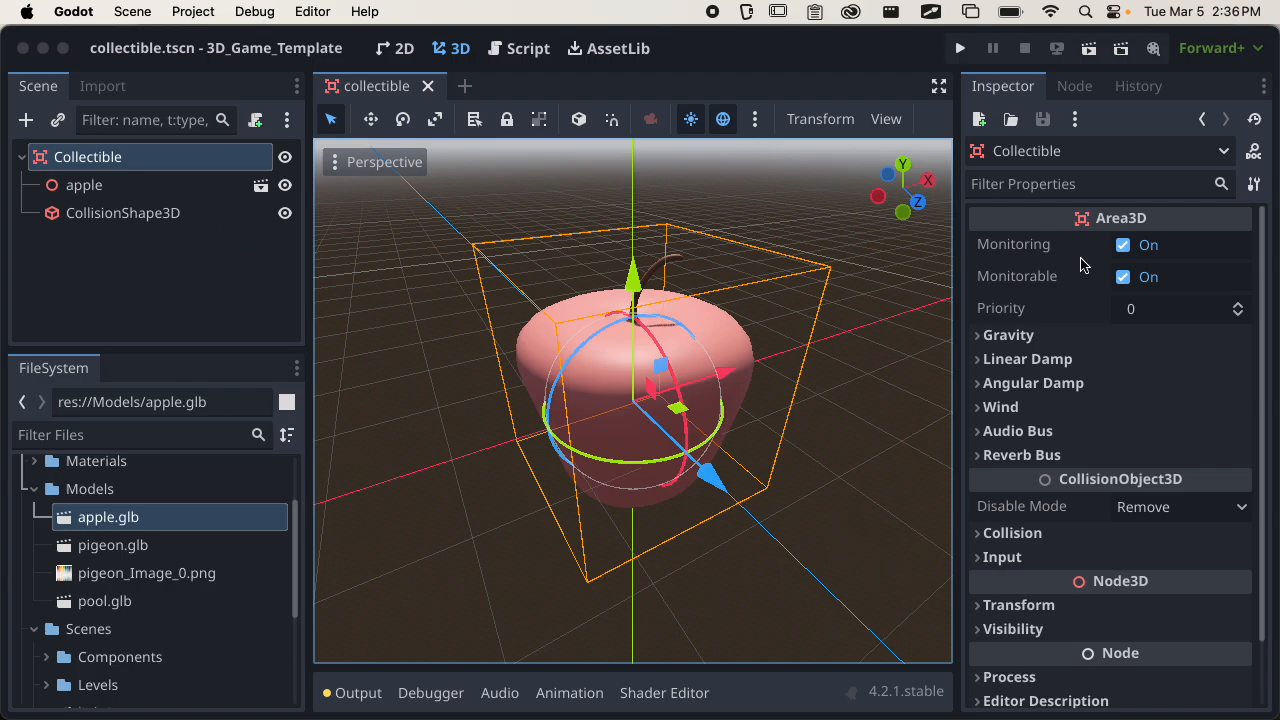
Open the 3D physics layer names for editing from the Collectible root's collision layer settings.
{"action": "left_click", "coordinate": [70, 280]}
{"action": "left_click", "coordinate": [121, 168]}
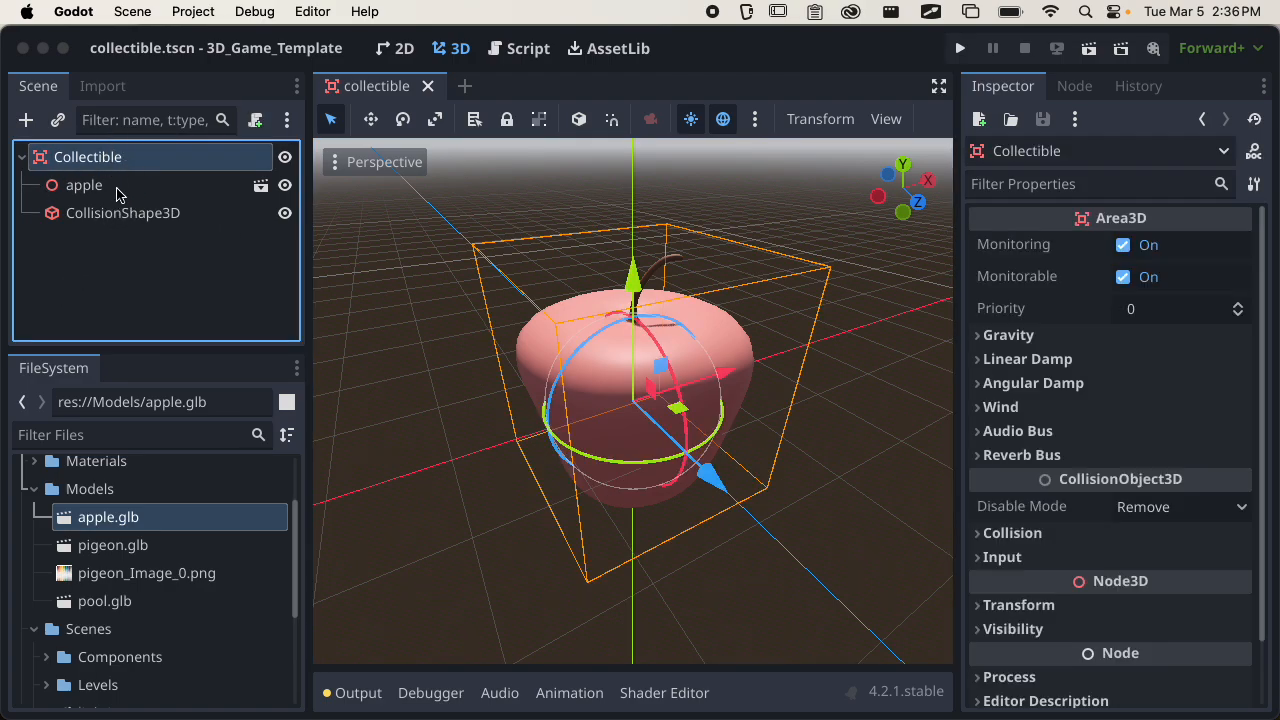
{"action": "scroll", "coordinate": [1175, 430], "scroll_direction": "down", "scroll_amount": 2}
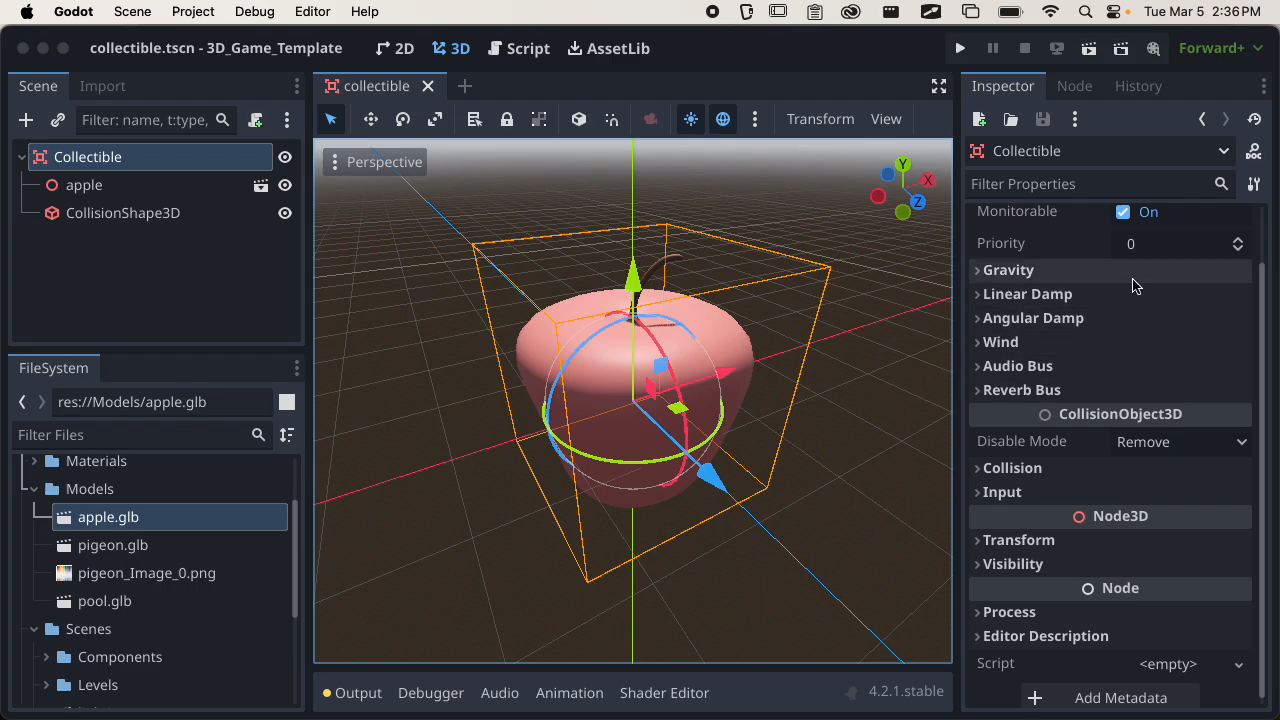
{"action": "scroll", "coordinate": [1118, 403], "scroll_direction": "down", "scroll_amount": 1}
{"action": "left_click", "coordinate": [1080, 459]}
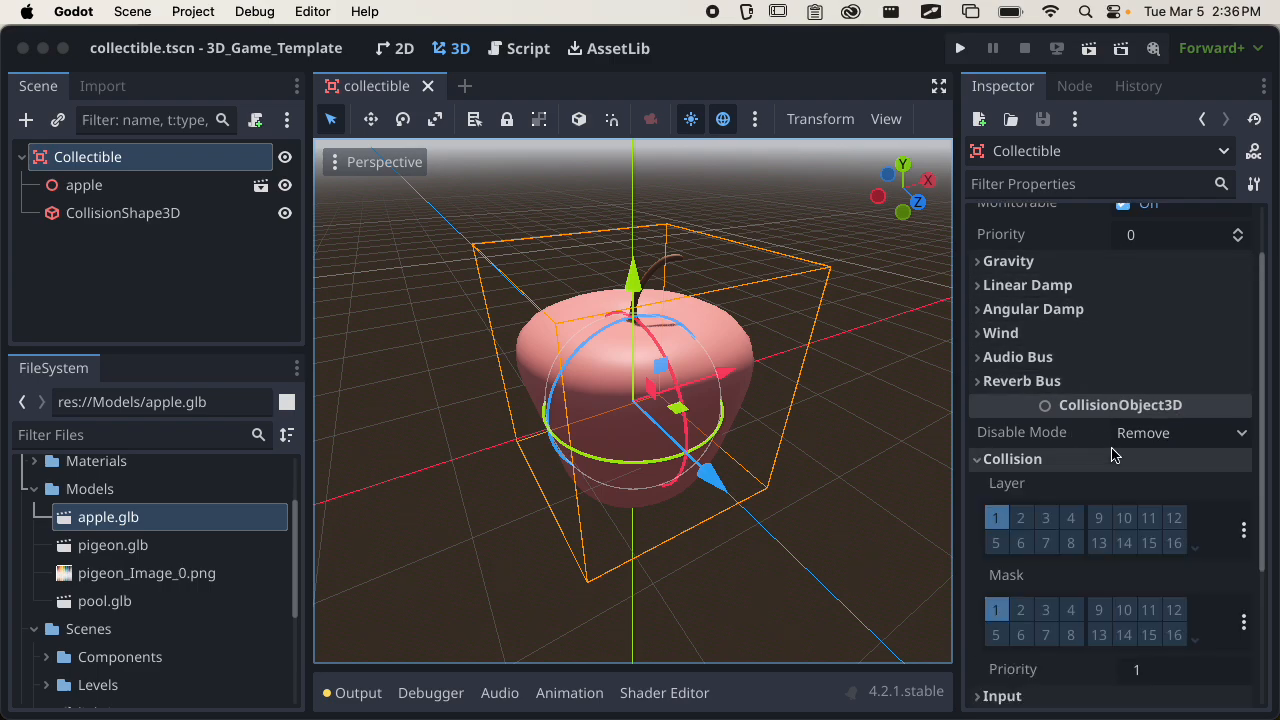
{"action": "scroll", "coordinate": [1120, 440], "scroll_direction": "down", "scroll_amount": 4}
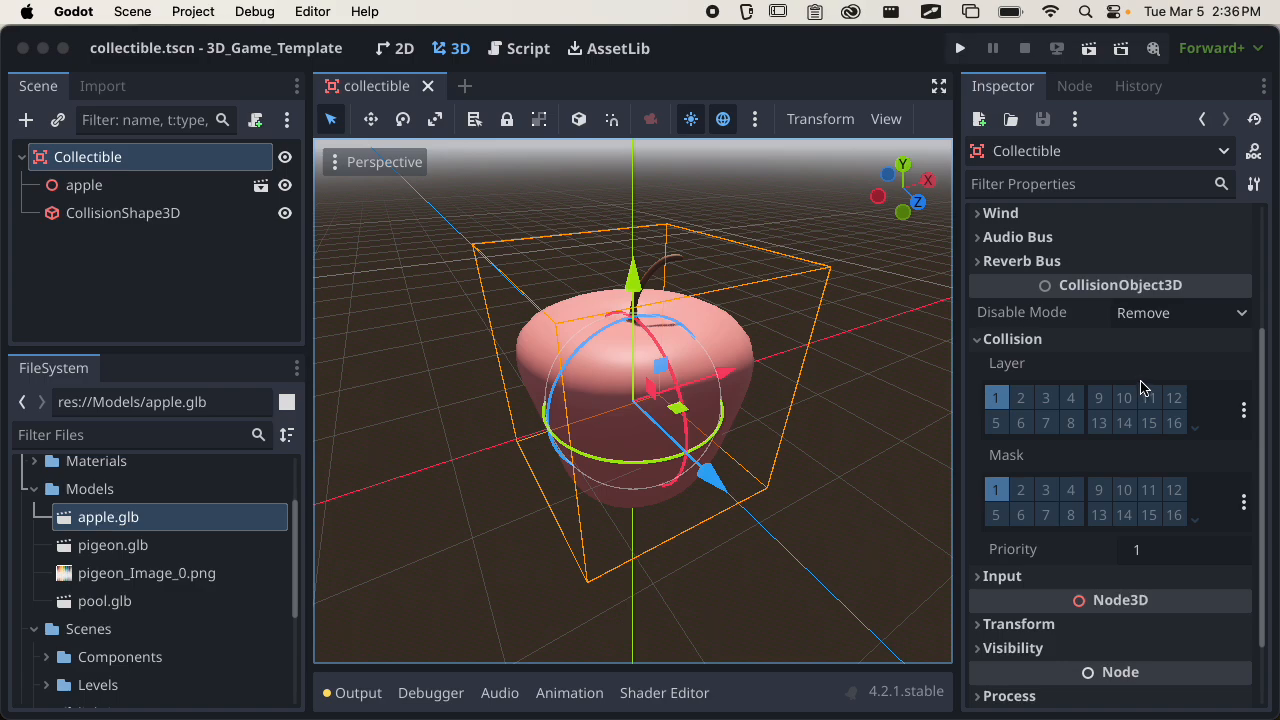
{"action": "left_click", "coordinate": [1244, 414]}
{"action": "left_click", "coordinate": [1198, 437]}
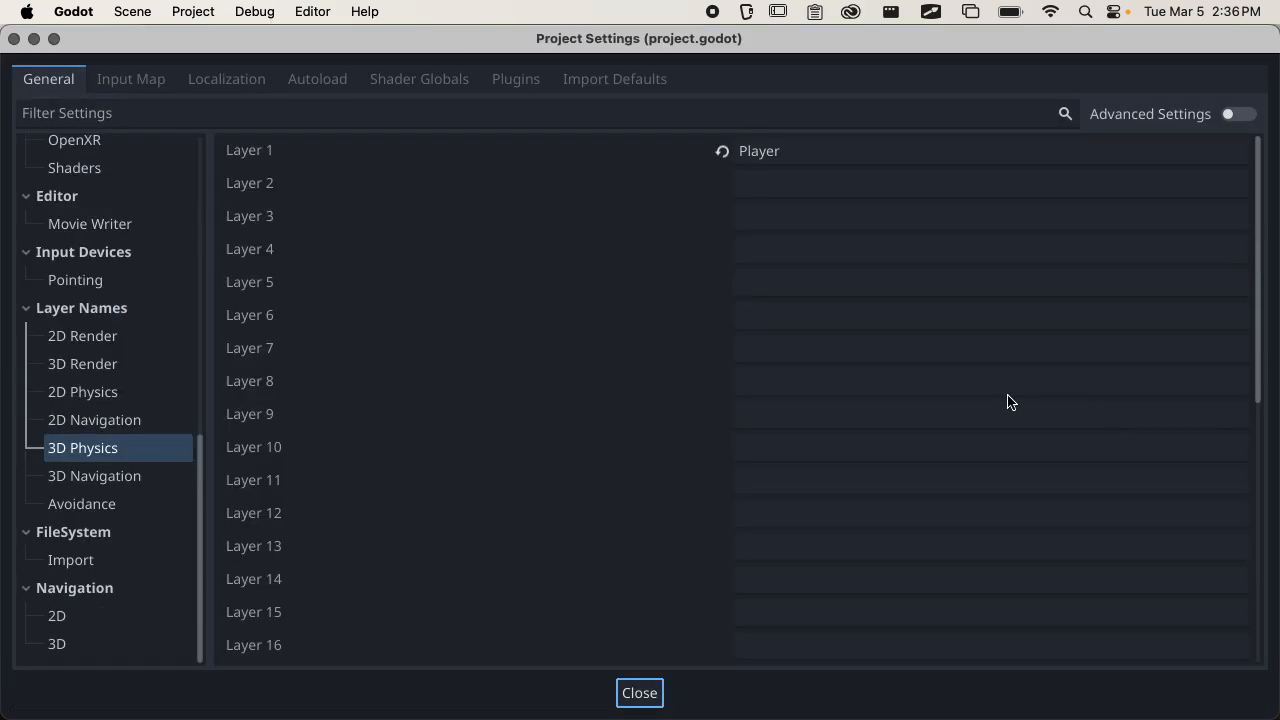
Name 3D physics layer 2 Platforms and layer 3 Collectible, and close the project settings.
{"action": "left_click", "coordinate": [788, 189]}
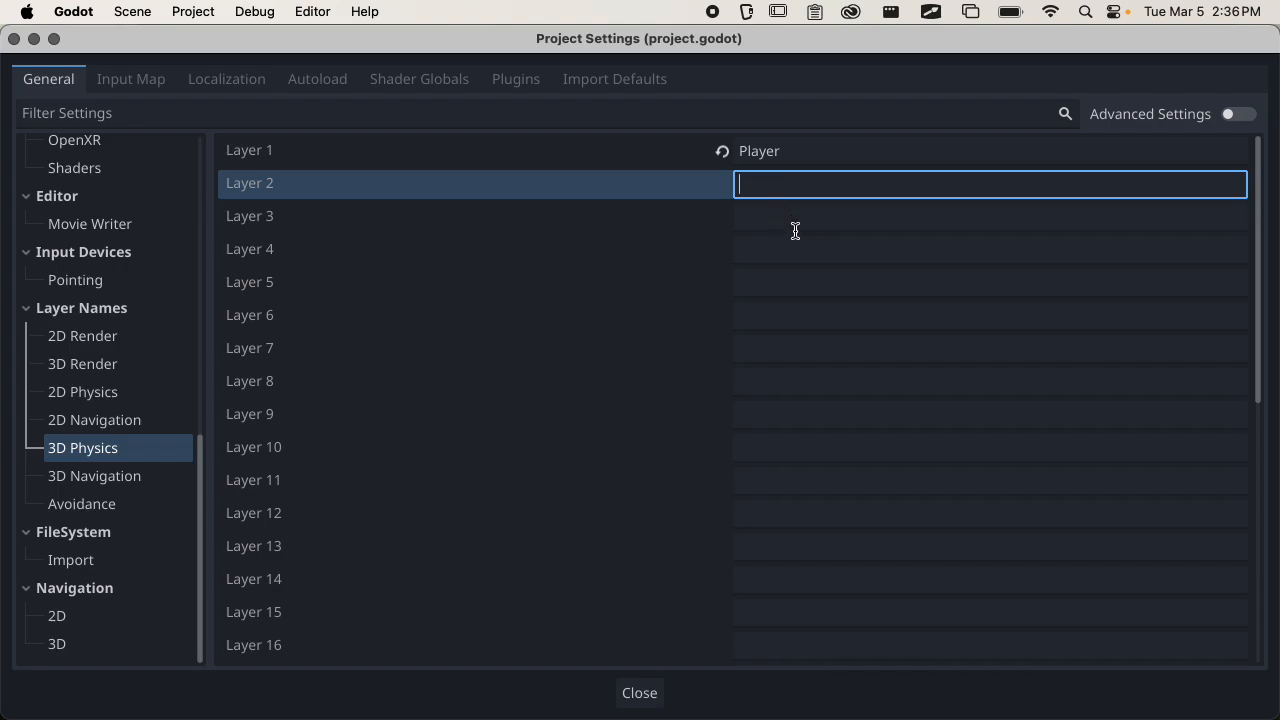
{"action": "type", "text": "Platforms"}
{"action": "left_click", "coordinate": [791, 226]}
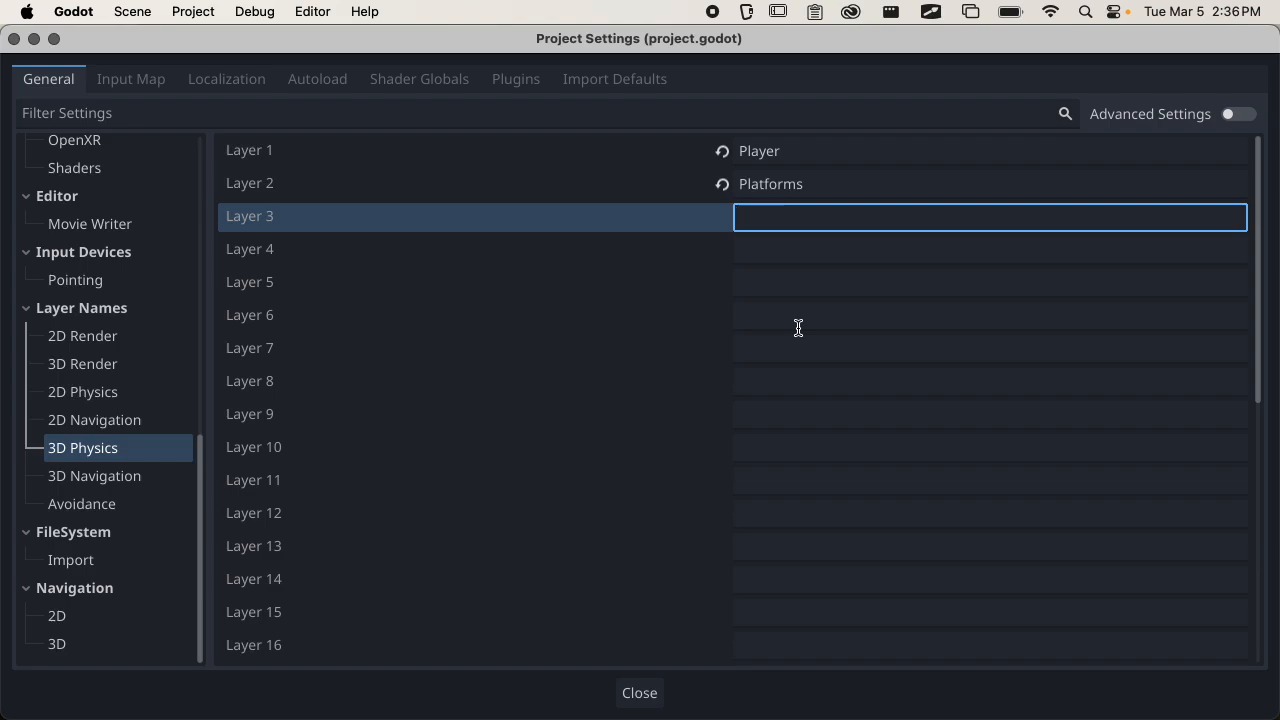
{"action": "type", "text": "Collectible"}
{"action": "left_click", "coordinate": [640, 693]}
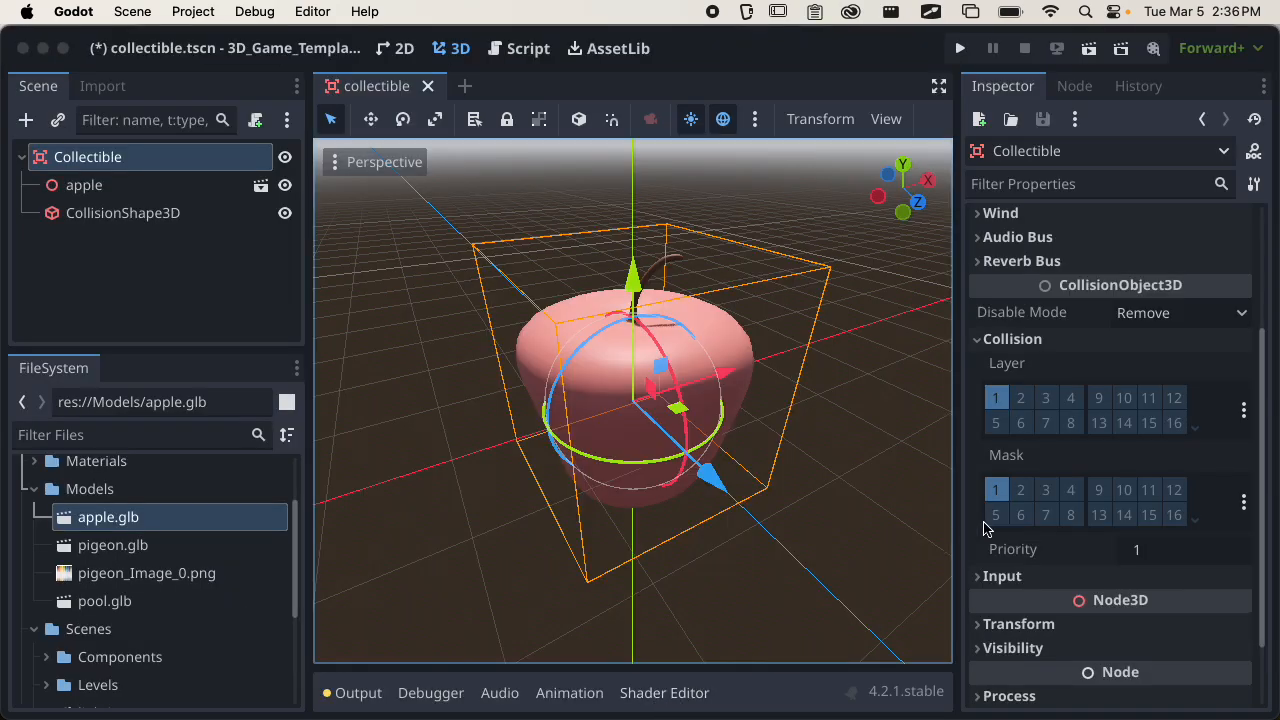
Move the Collectible root from collision layer 1 to layer 3, and save the scene after checking its mask layers.
{"action": "left_click", "coordinate": [1043, 398]}
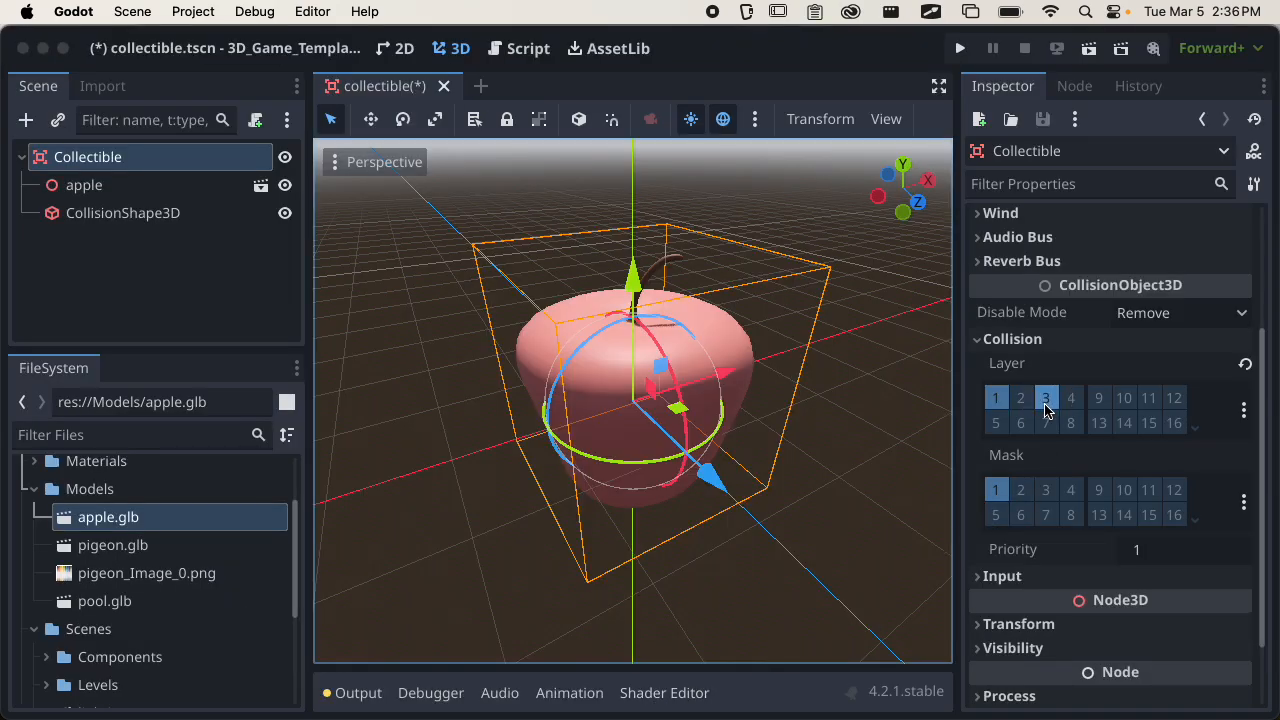
{"action": "left_click", "coordinate": [992, 399]}
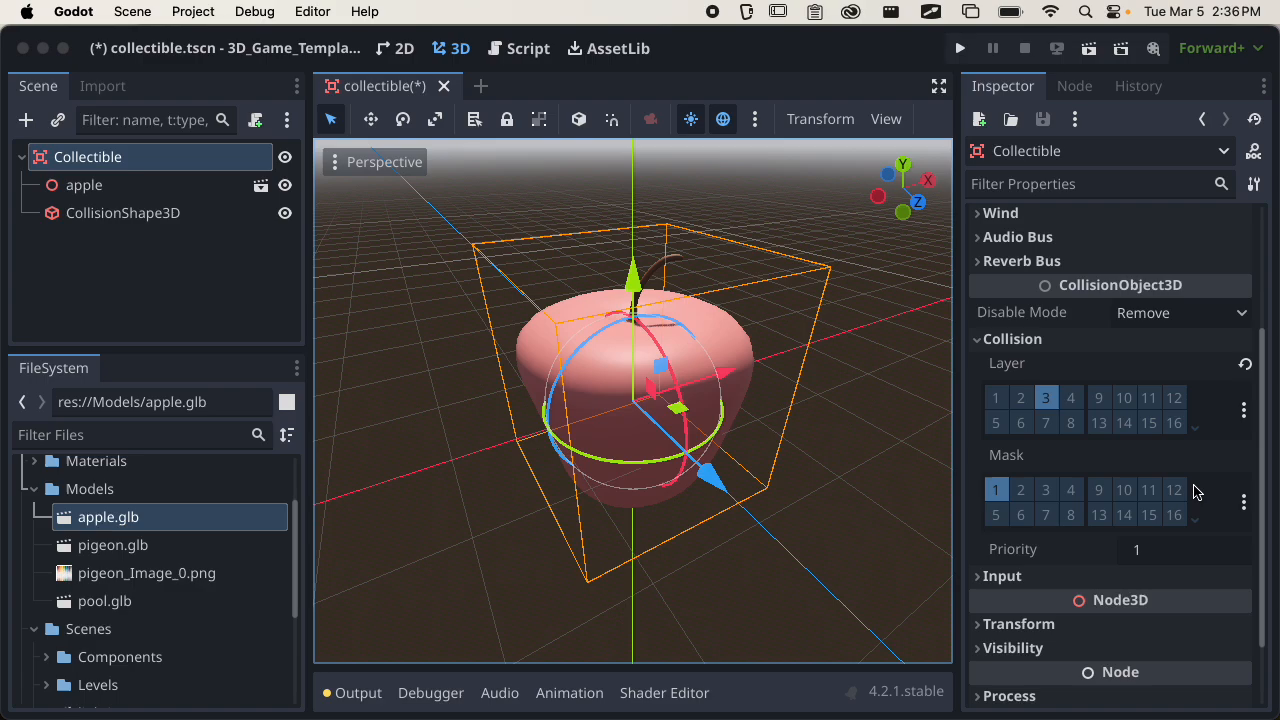
{"action": "left_click", "coordinate": [1246, 503]}
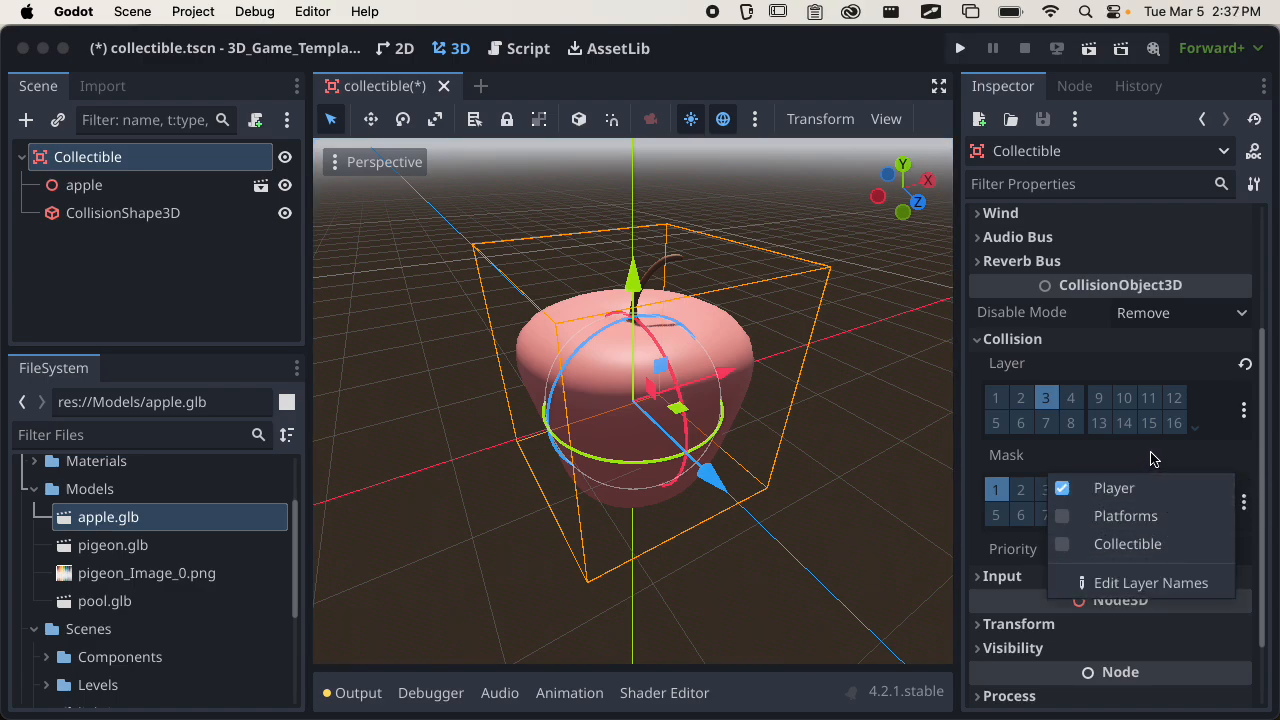
{"action": "left_click", "coordinate": [1126, 460]}
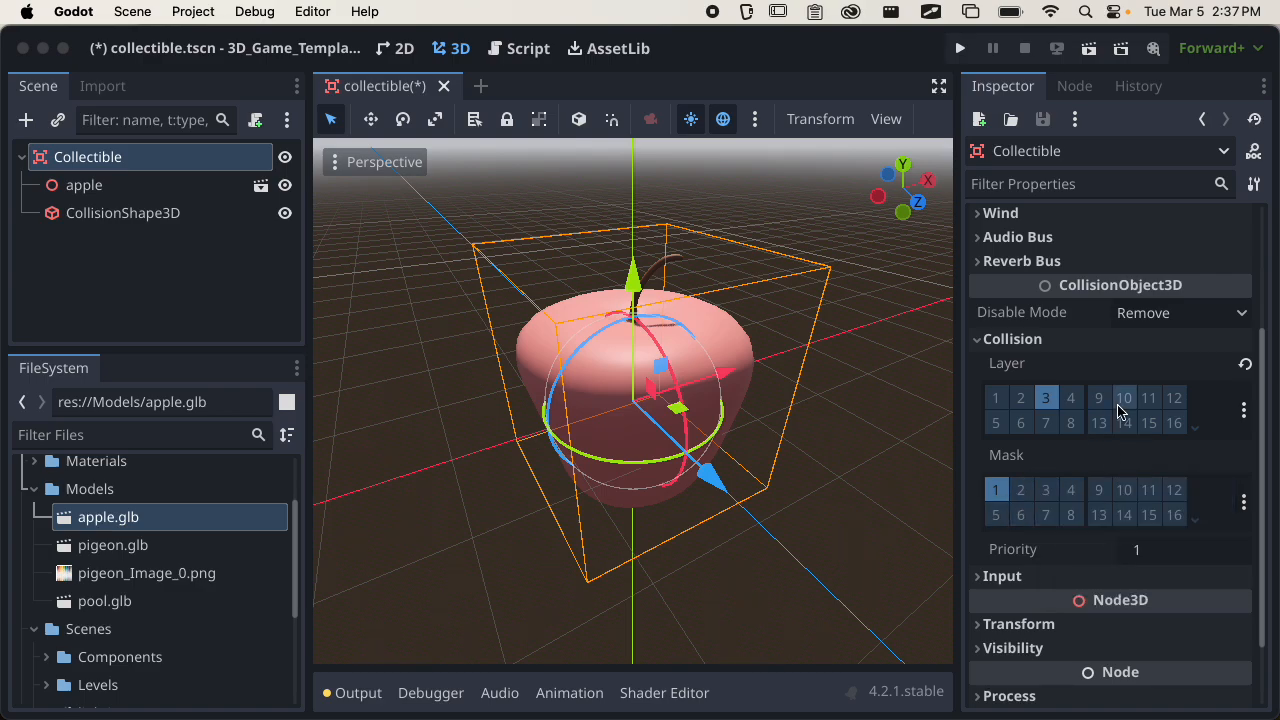
{"action": "left_click", "coordinate": [1243, 501]}
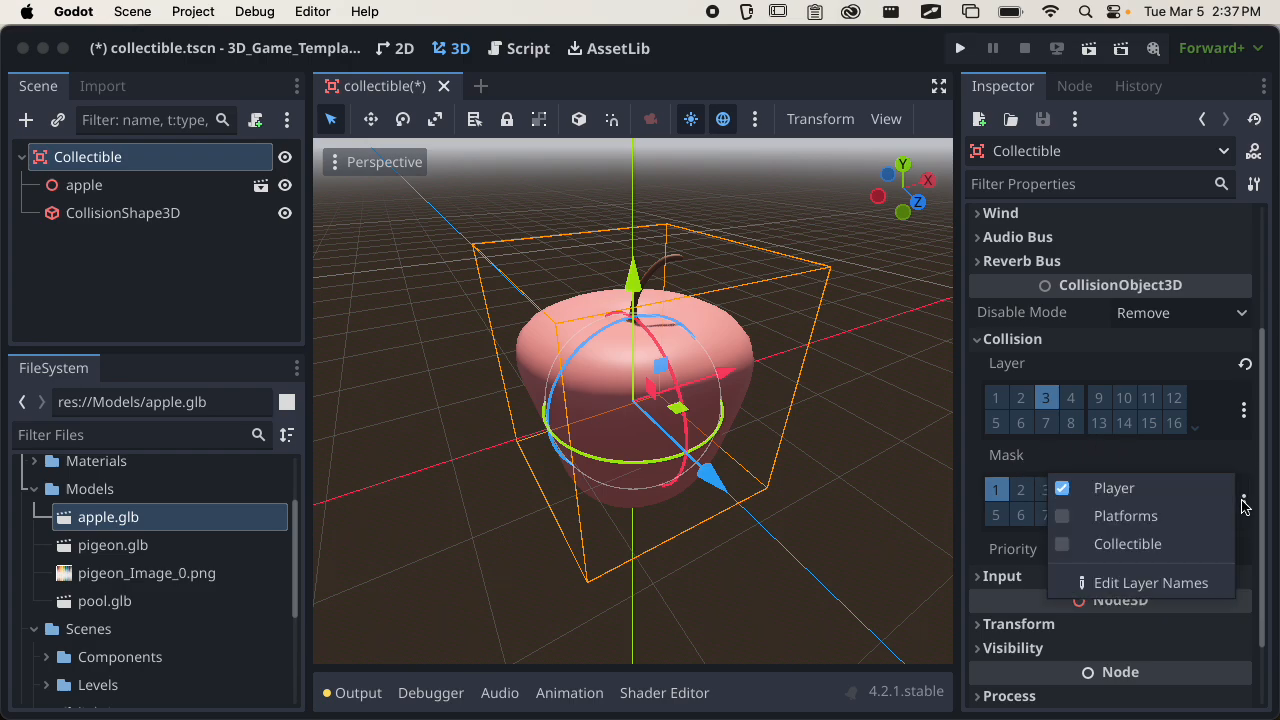
{"action": "left_click", "coordinate": [1124, 463]}
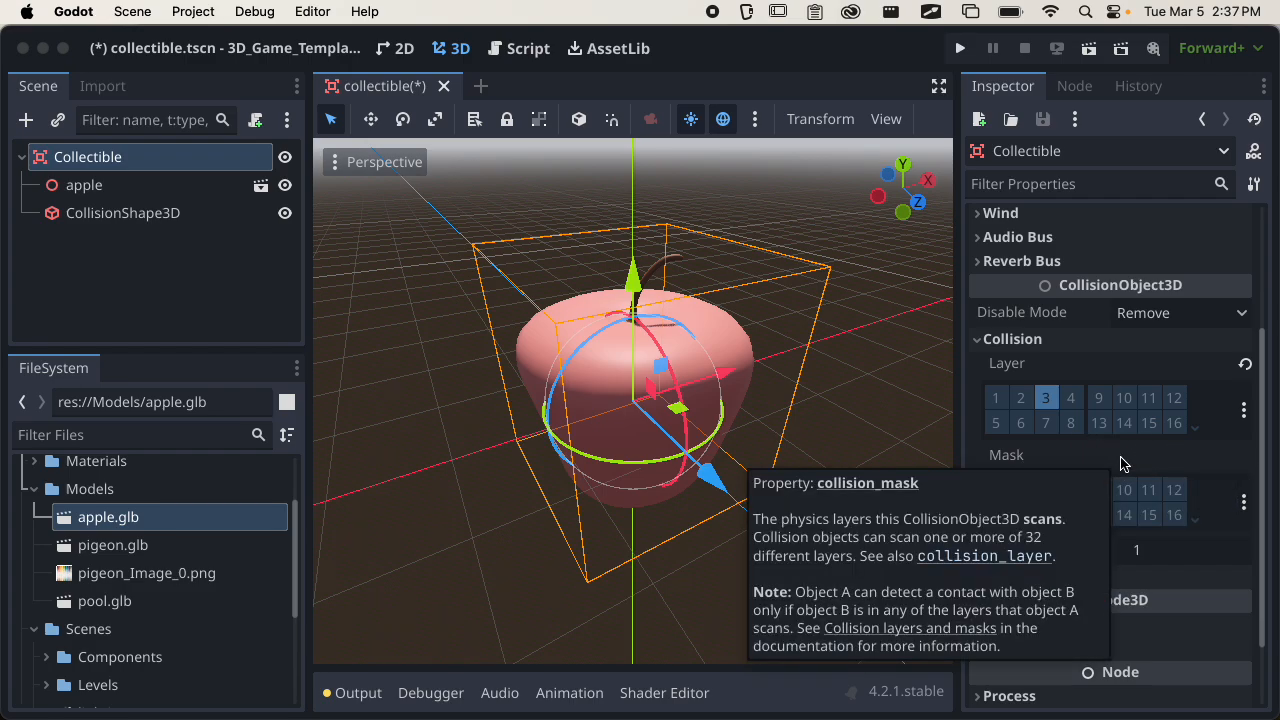
{"action": "key", "text": "super+s"}
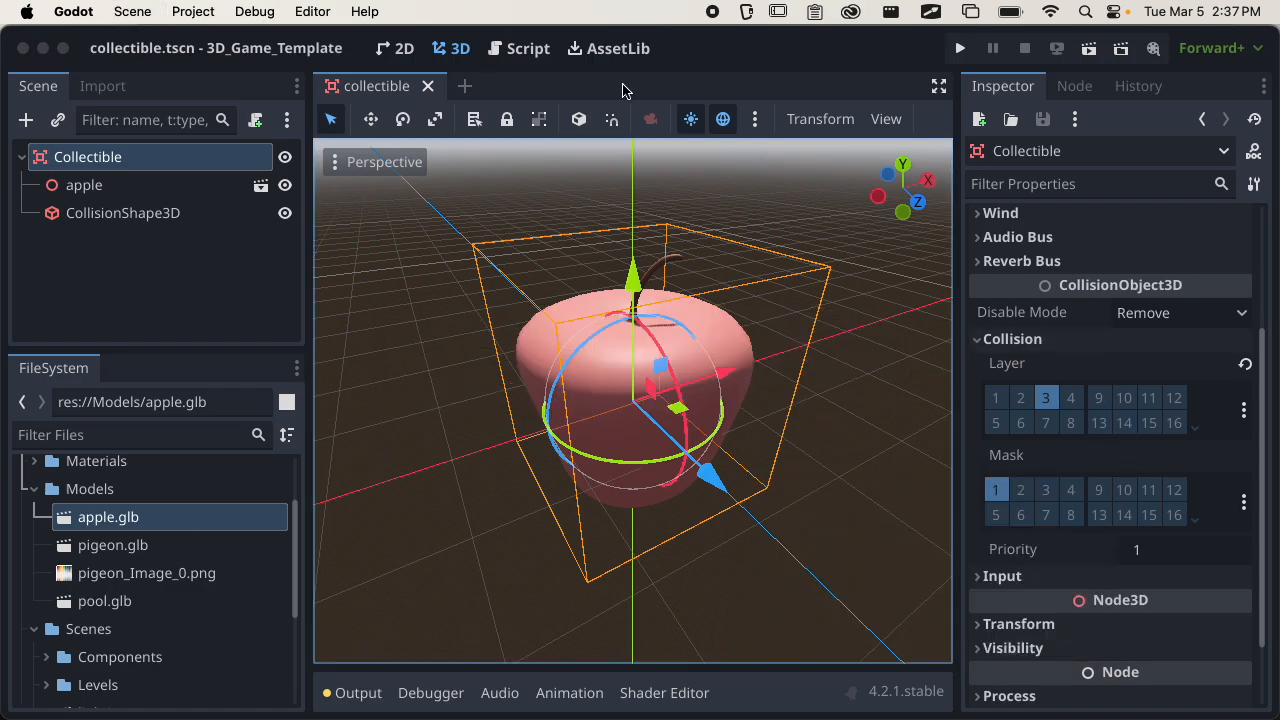
Close the open FirstPersonController, enemby.gd, pacman.gd and RespawnPlayer scripts in the script editor.
{"action": "left_click", "coordinate": [530, 52]}
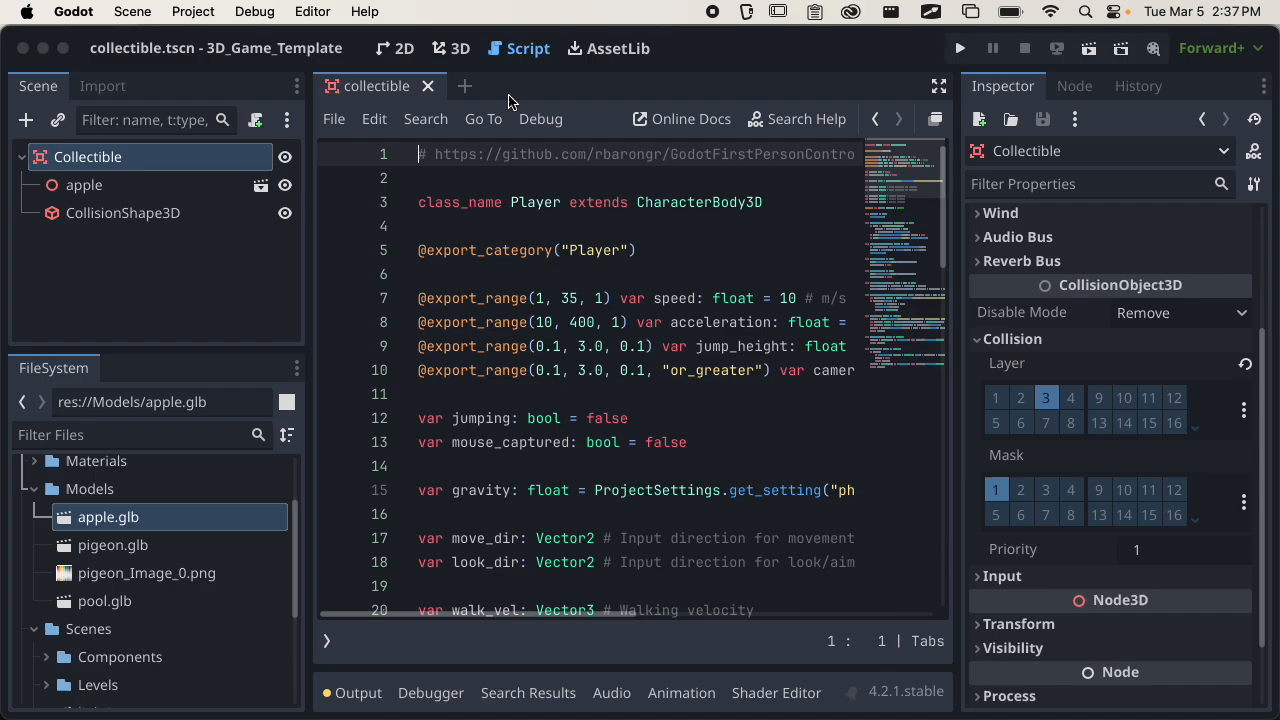
{"action": "left_click", "coordinate": [327, 641]}
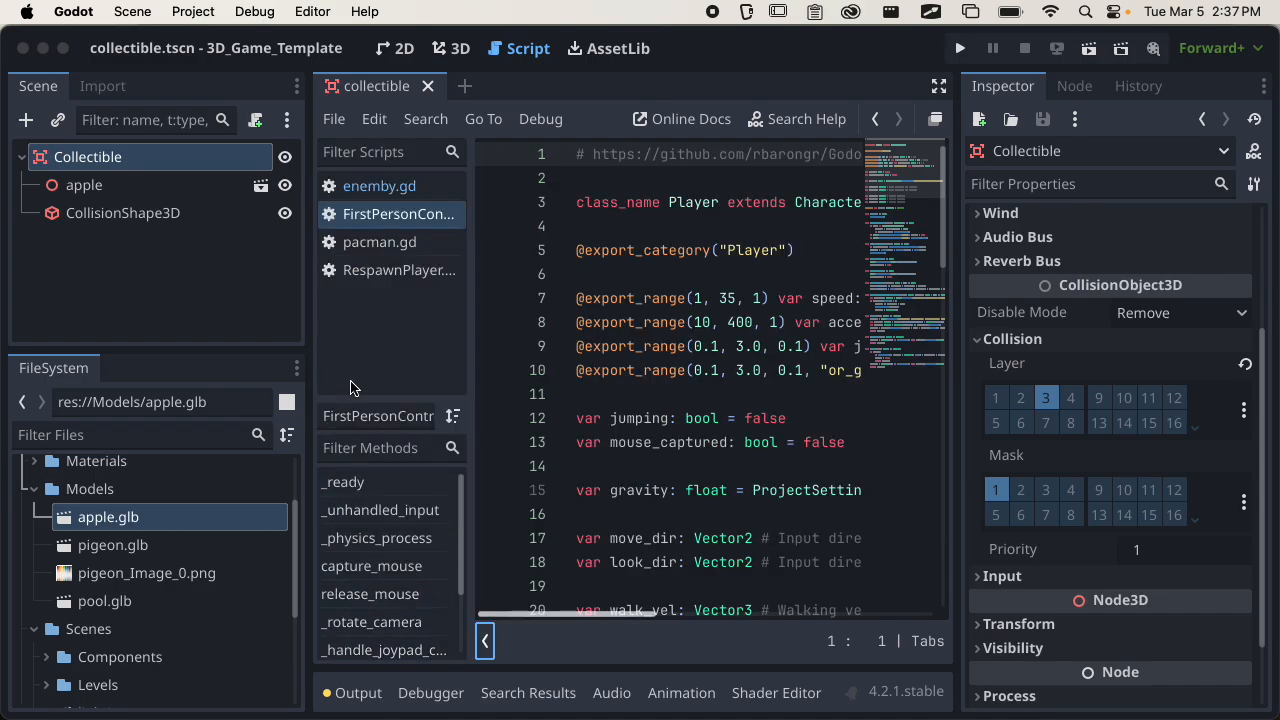
{"action": "left_click_drag", "start_coordinate": [370, 212], "coordinate": [370, 198]}
{"action": "right_click", "coordinate": [377, 192]}
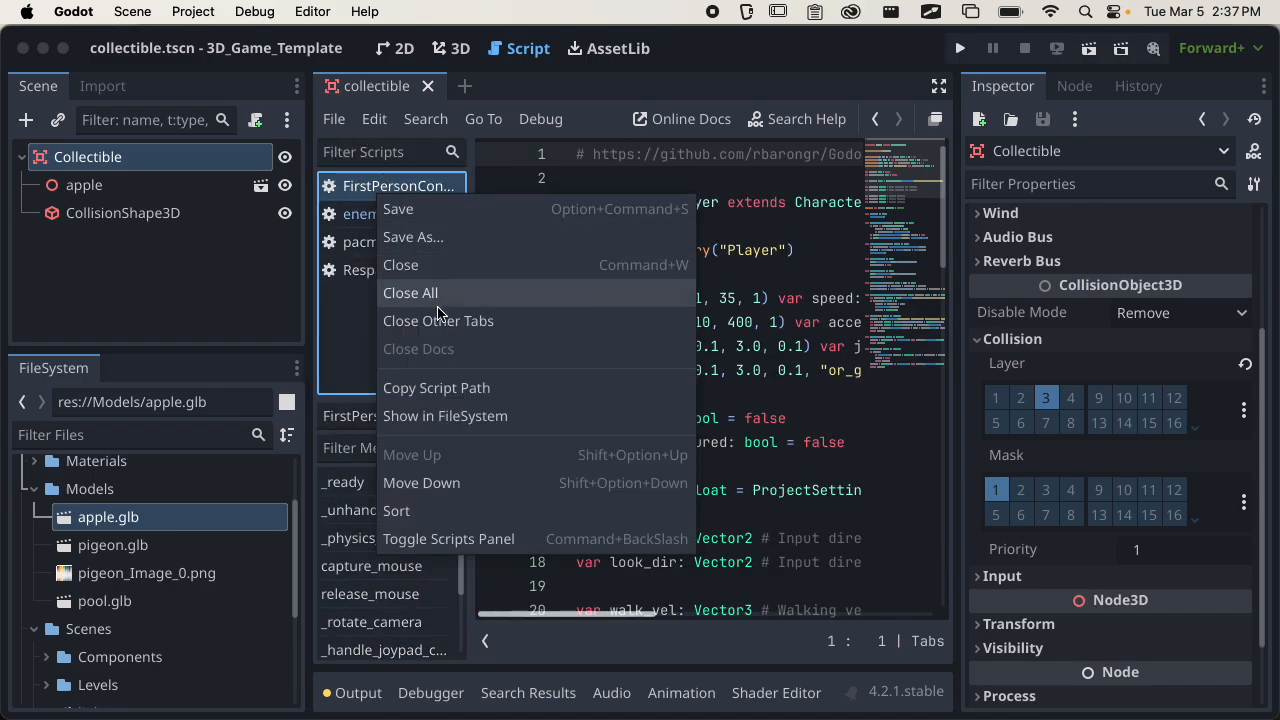
{"action": "left_click", "coordinate": [400, 265]}
{"action": "right_click", "coordinate": [390, 190]}
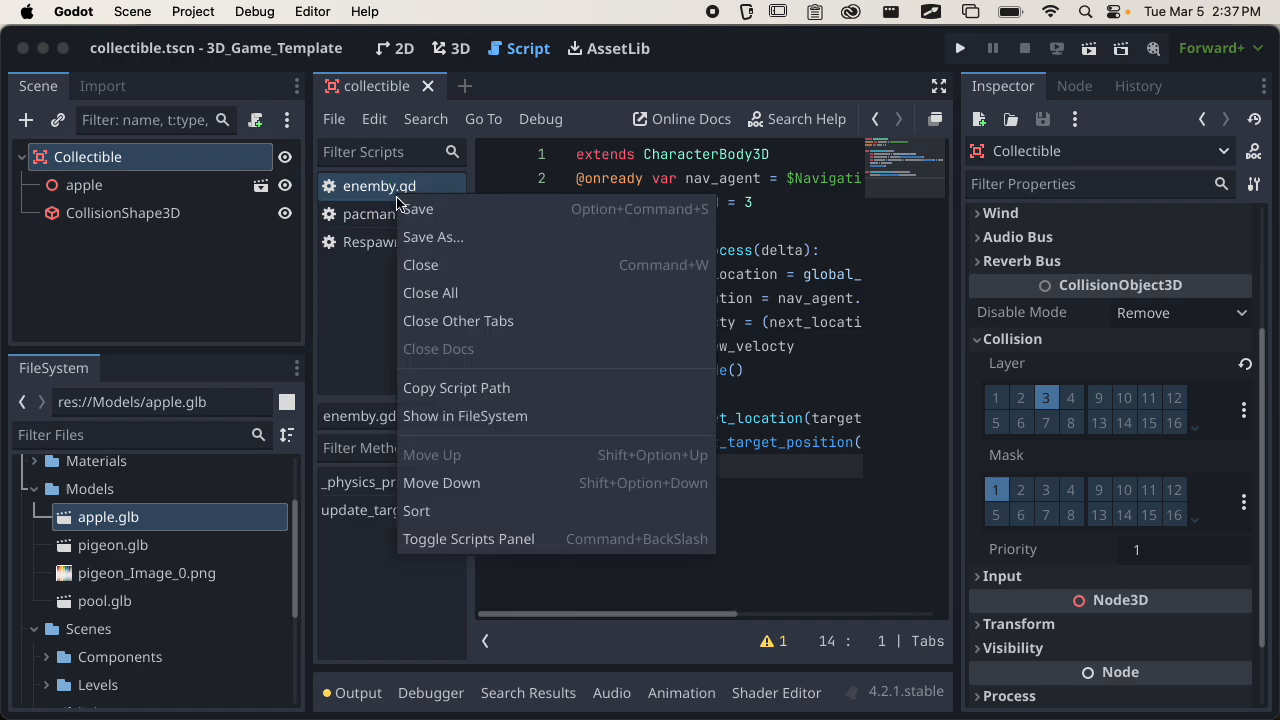
{"action": "left_click", "coordinate": [425, 268]}
{"action": "right_click", "coordinate": [389, 190]}
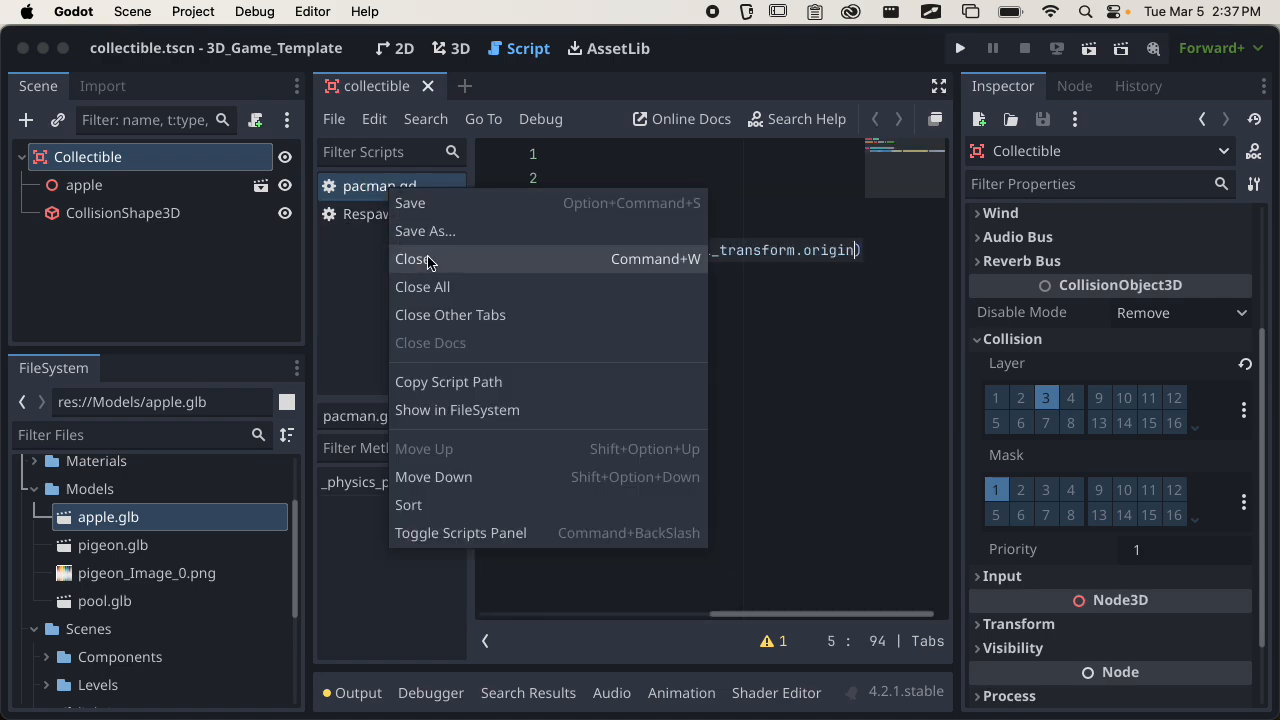
{"action": "left_click", "coordinate": [414, 257]}
{"action": "right_click", "coordinate": [392, 188]}
{"action": "left_click", "coordinate": [430, 263]}
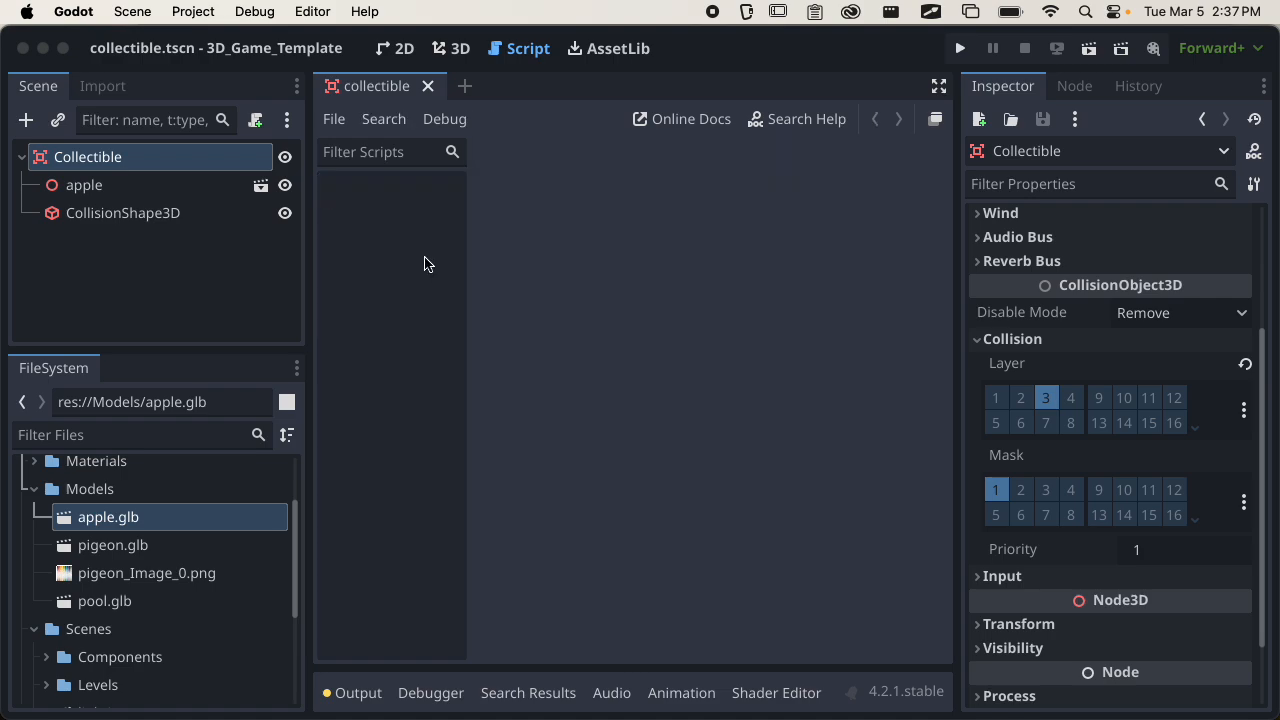
{"action": "left_click", "coordinate": [344, 126]}
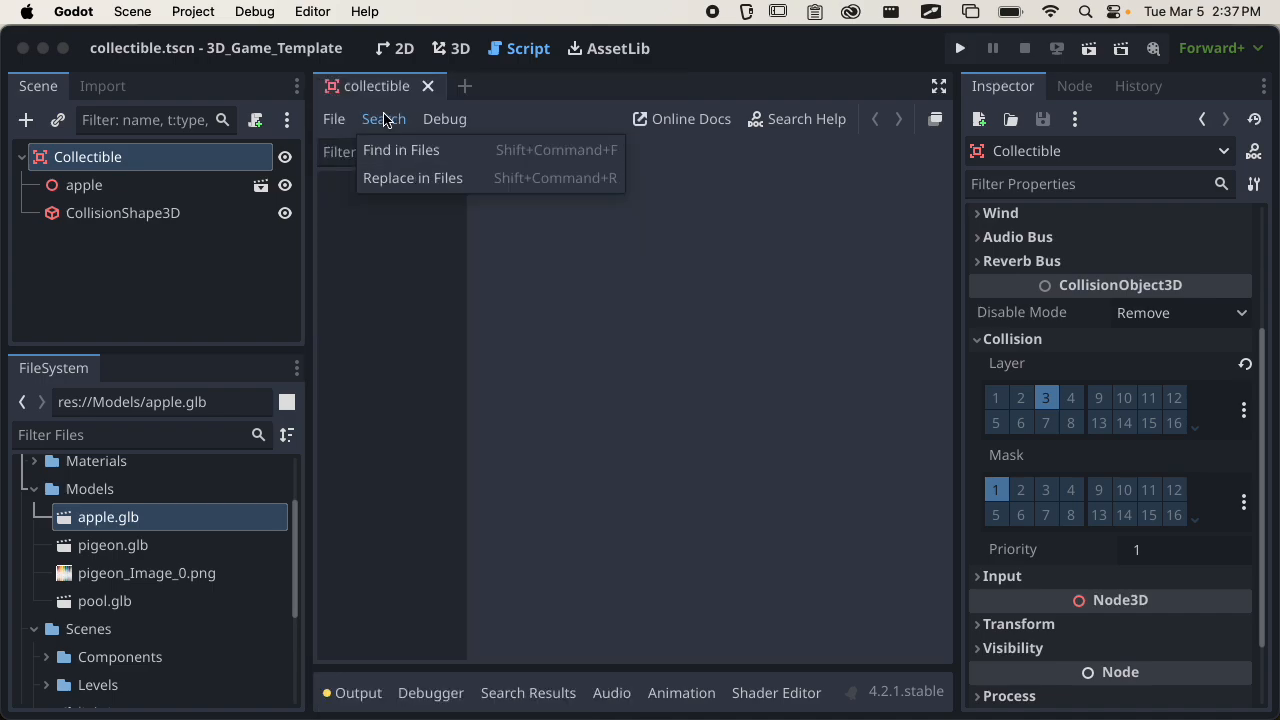
{"action": "left_click", "coordinate": [345, 124]}
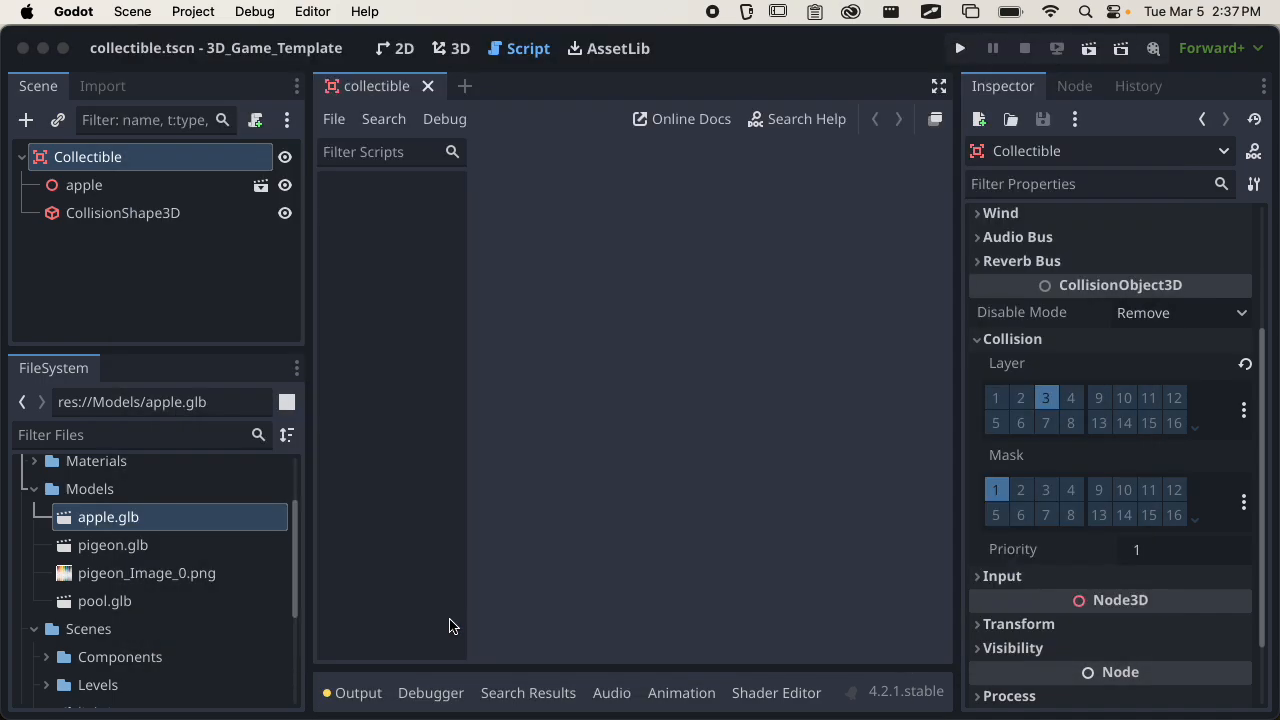
{"action": "left_click", "coordinate": [451, 626]}
Create a GDScript file named global.gd in the Scripts folder, inheriting from Node.
{"action": "left_click", "coordinate": [336, 118]}
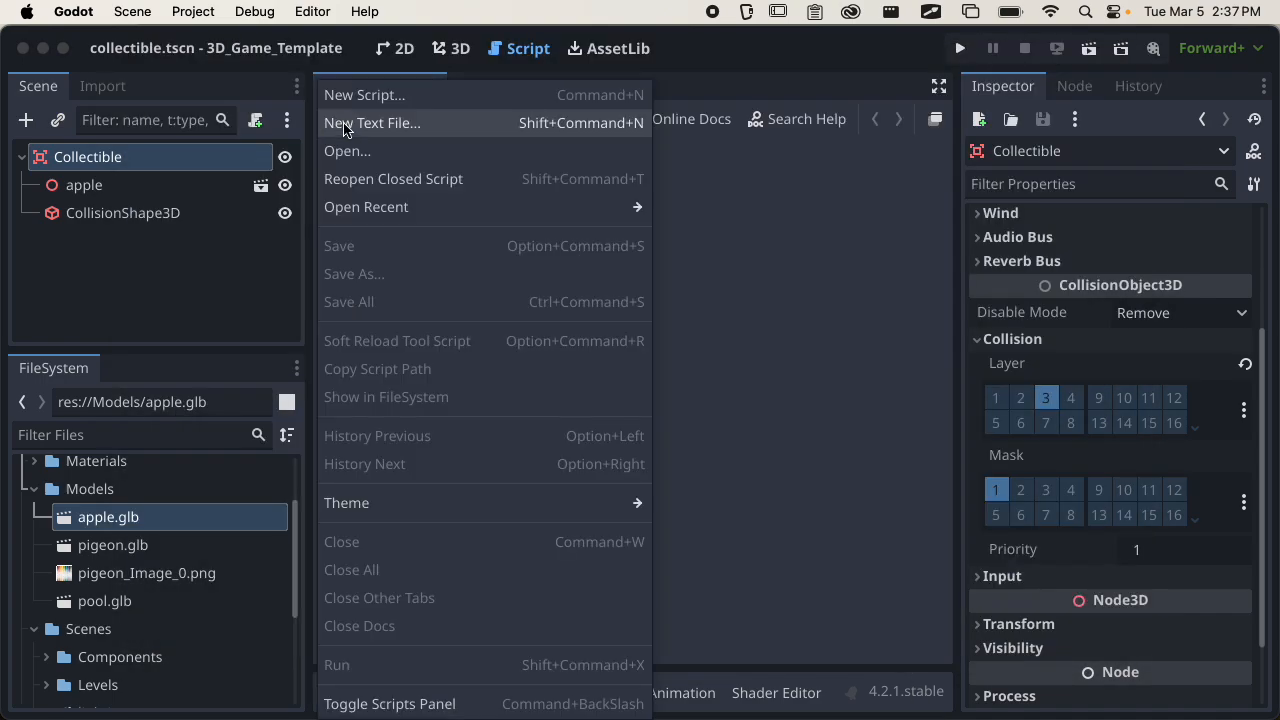
{"action": "left_click", "coordinate": [344, 96]}
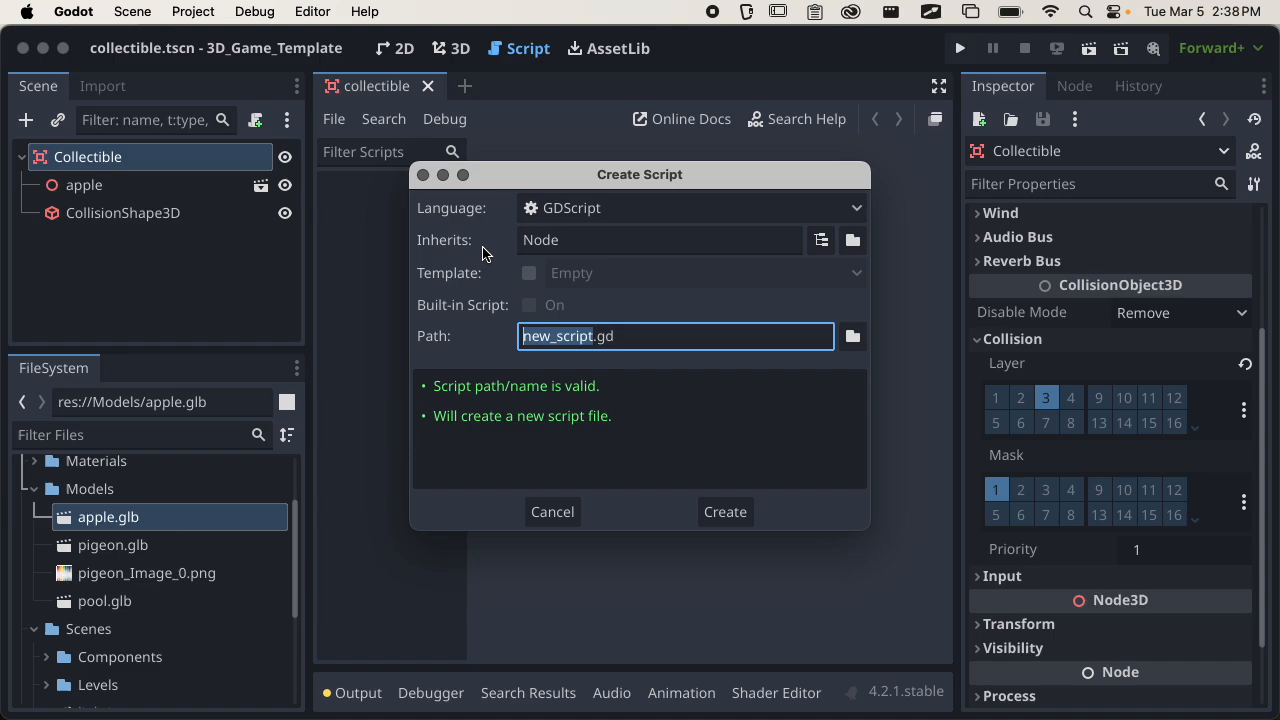
{"action": "type", "text": "global"}
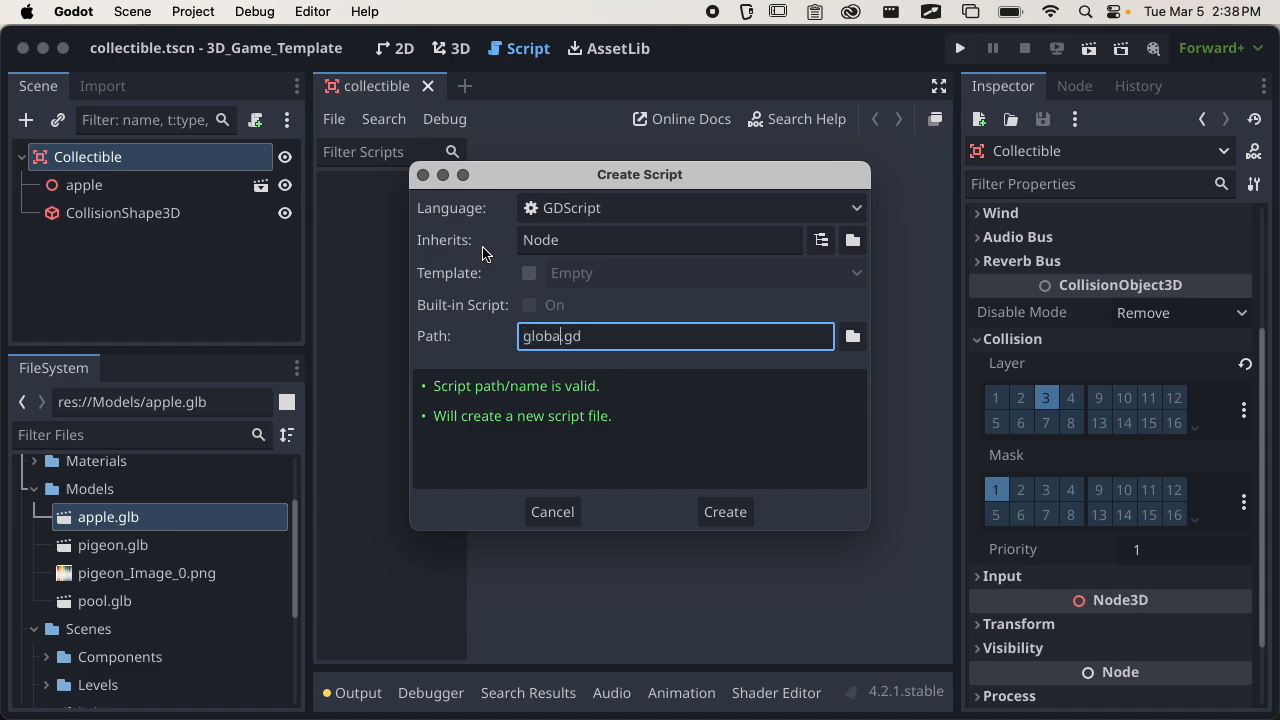
{"action": "key", "text": "BackSpace"}
{"action": "type", "text": "l"}
{"action": "left_click", "coordinate": [852, 336]}
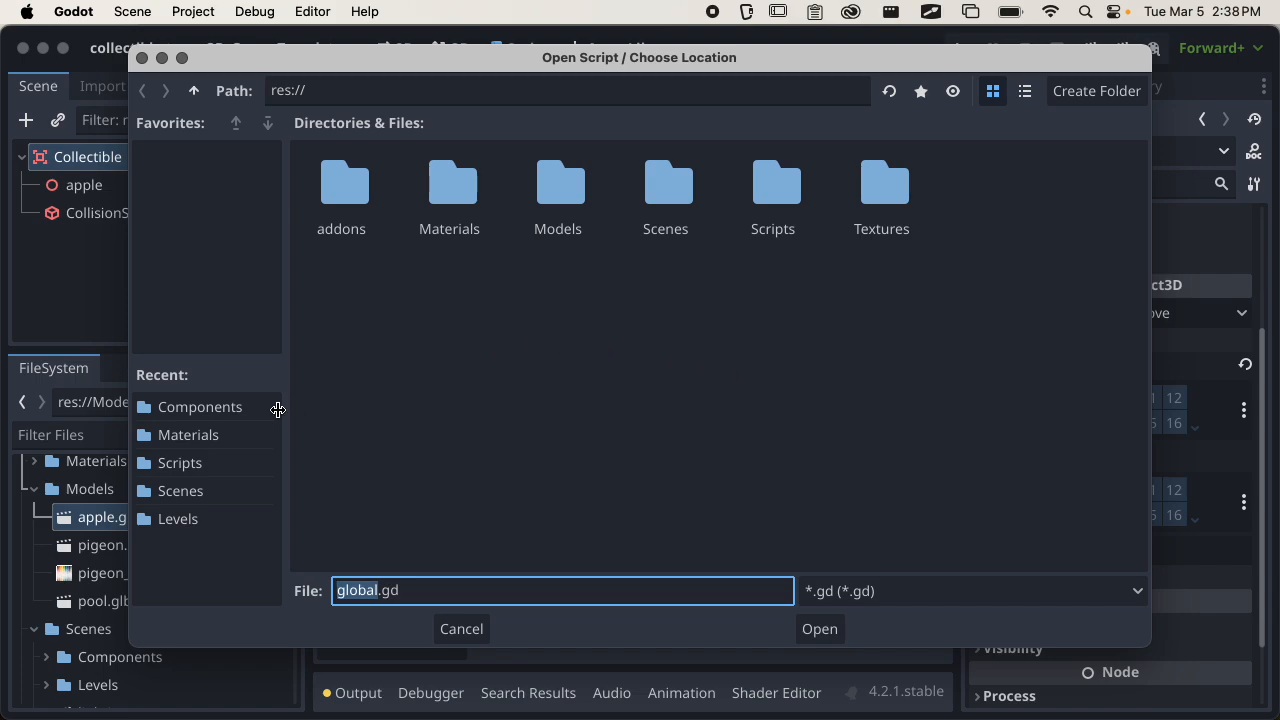
{"action": "left_click", "coordinate": [208, 463]}
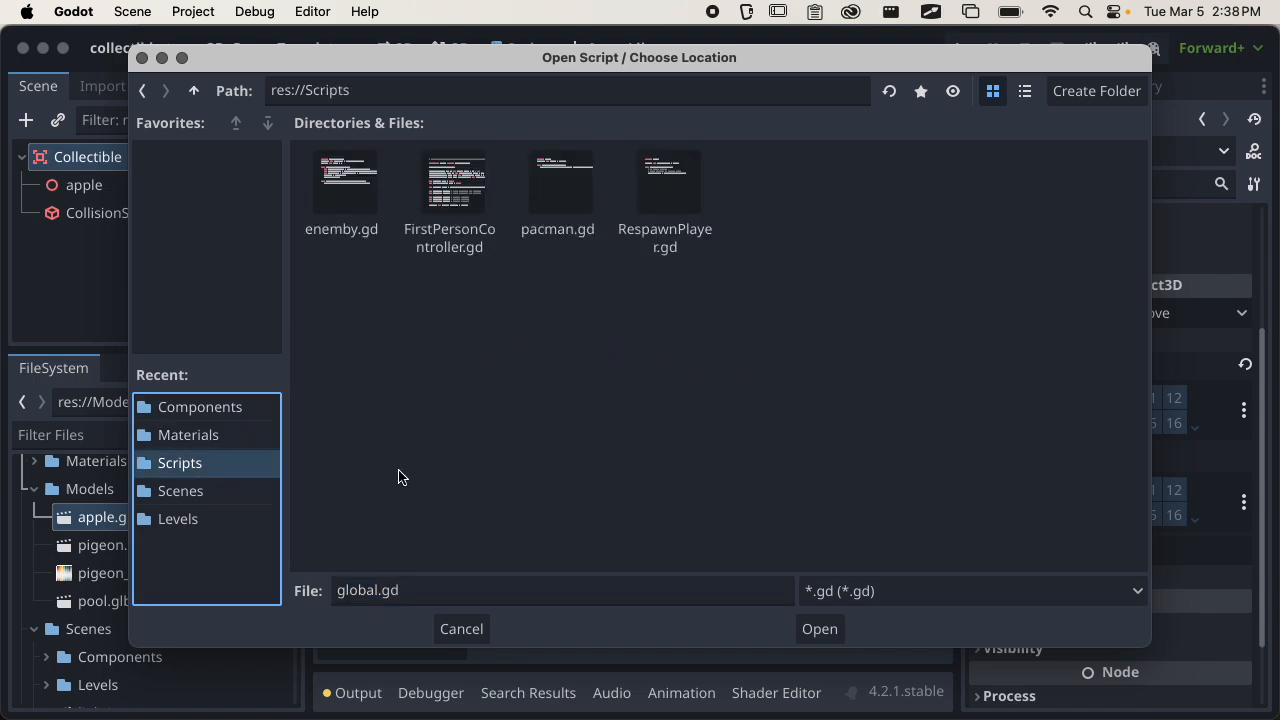
{"action": "left_click", "coordinate": [826, 626]}
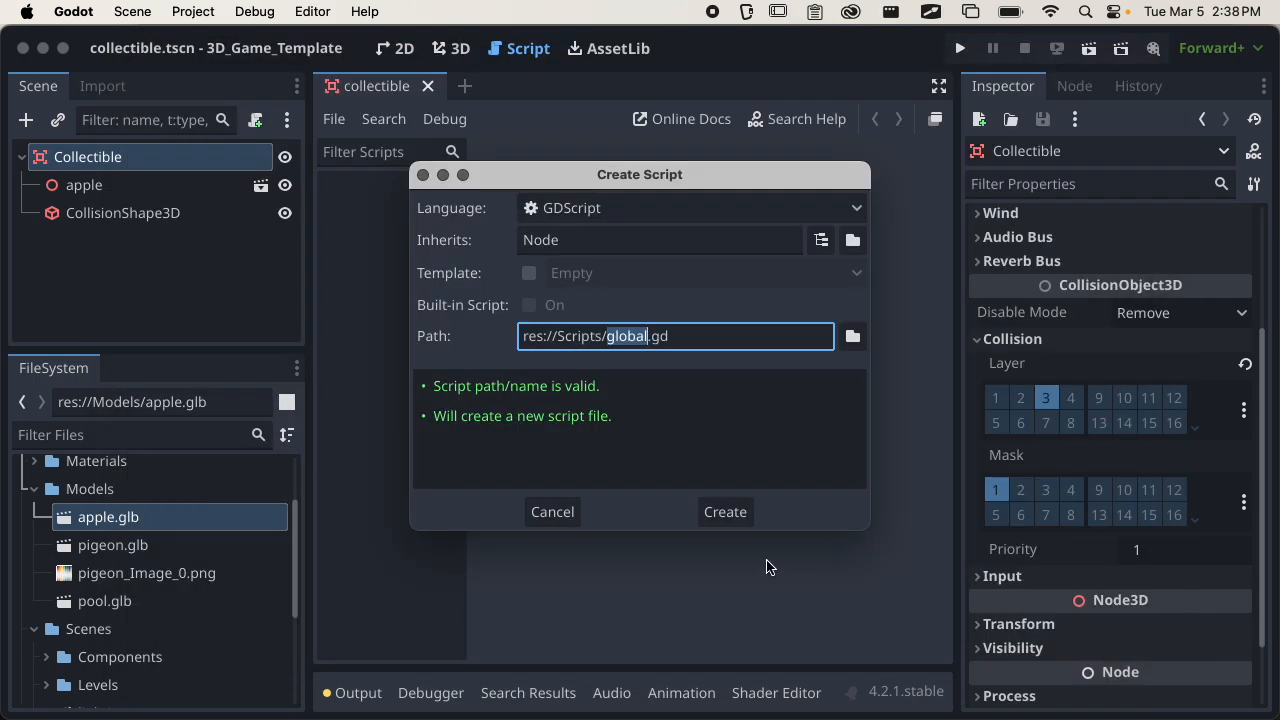
{"action": "left_click", "coordinate": [722, 512]}
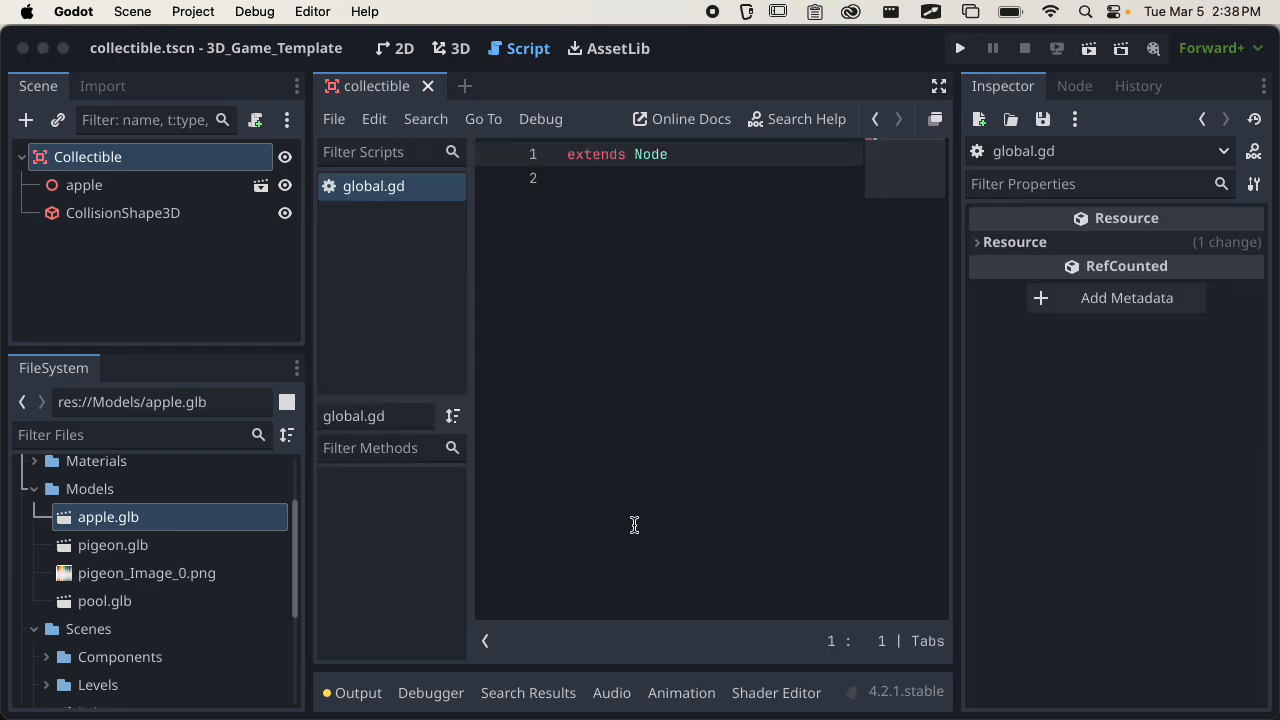
Declare a variable named apple_count on line 3 of global.gd.
{"action": "left_click", "coordinate": [652, 480]}
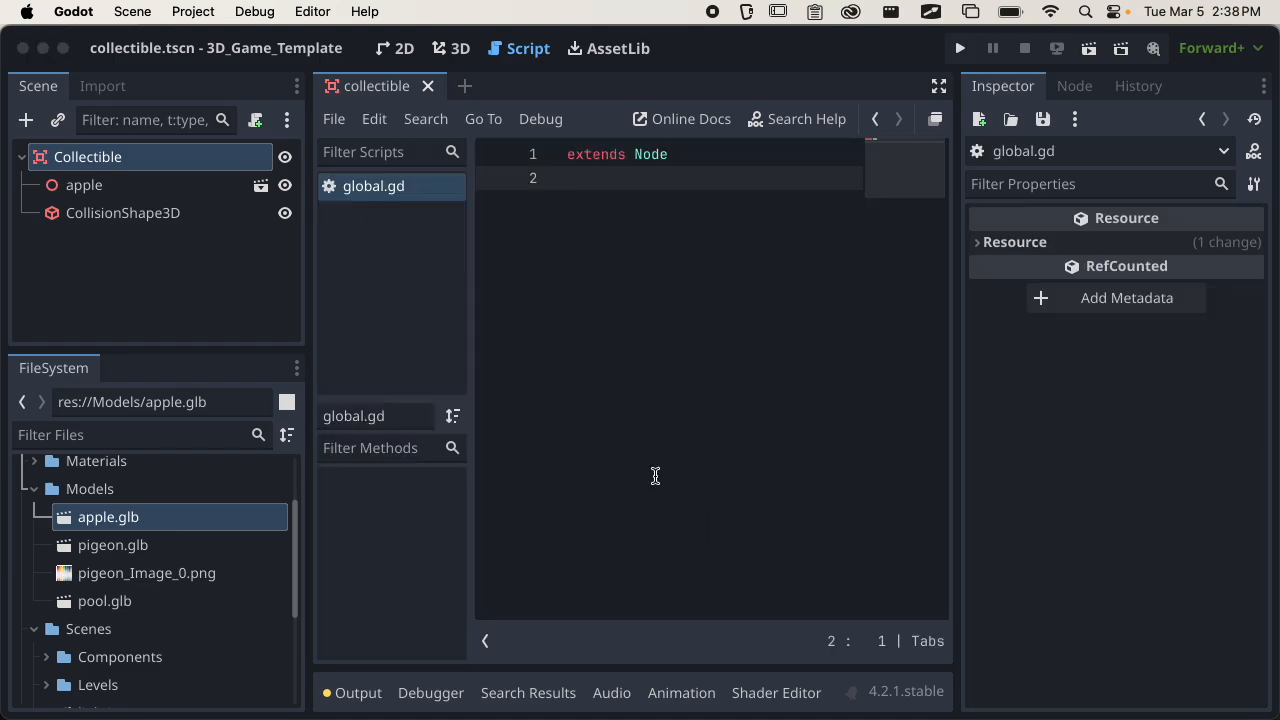
{"action": "key", "text": "Return"}
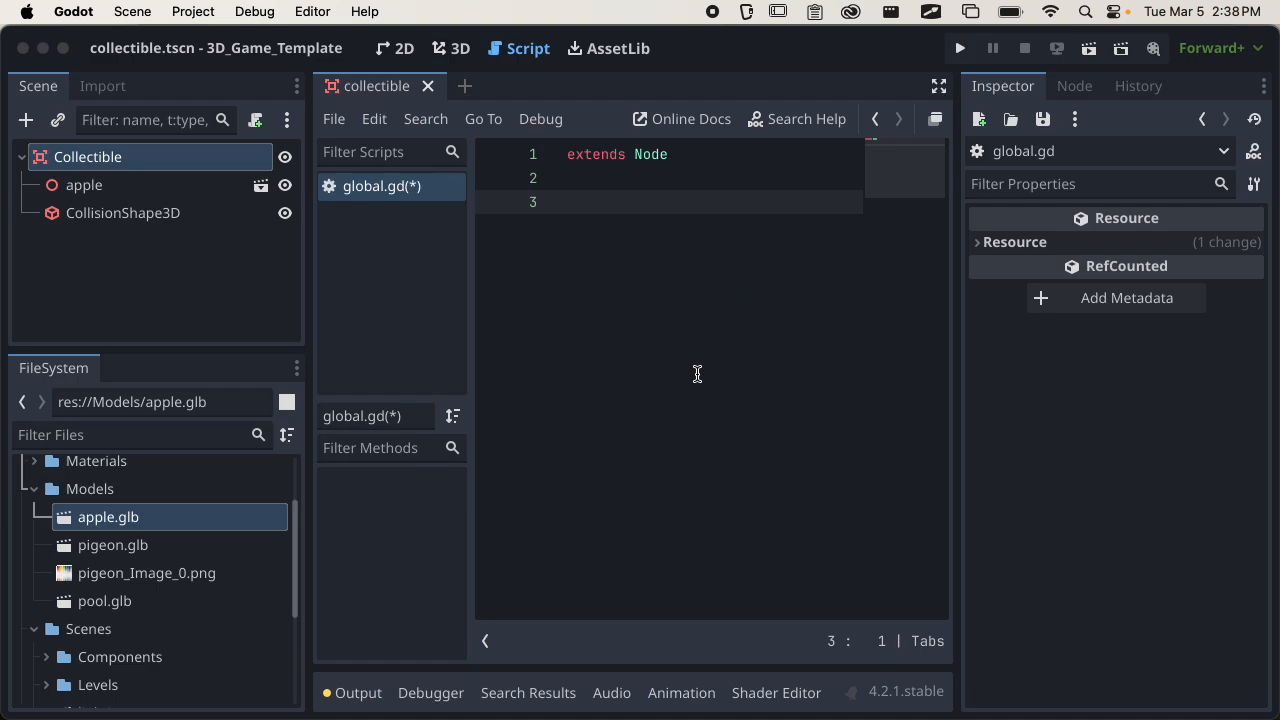
{"action": "type", "text": "var"}
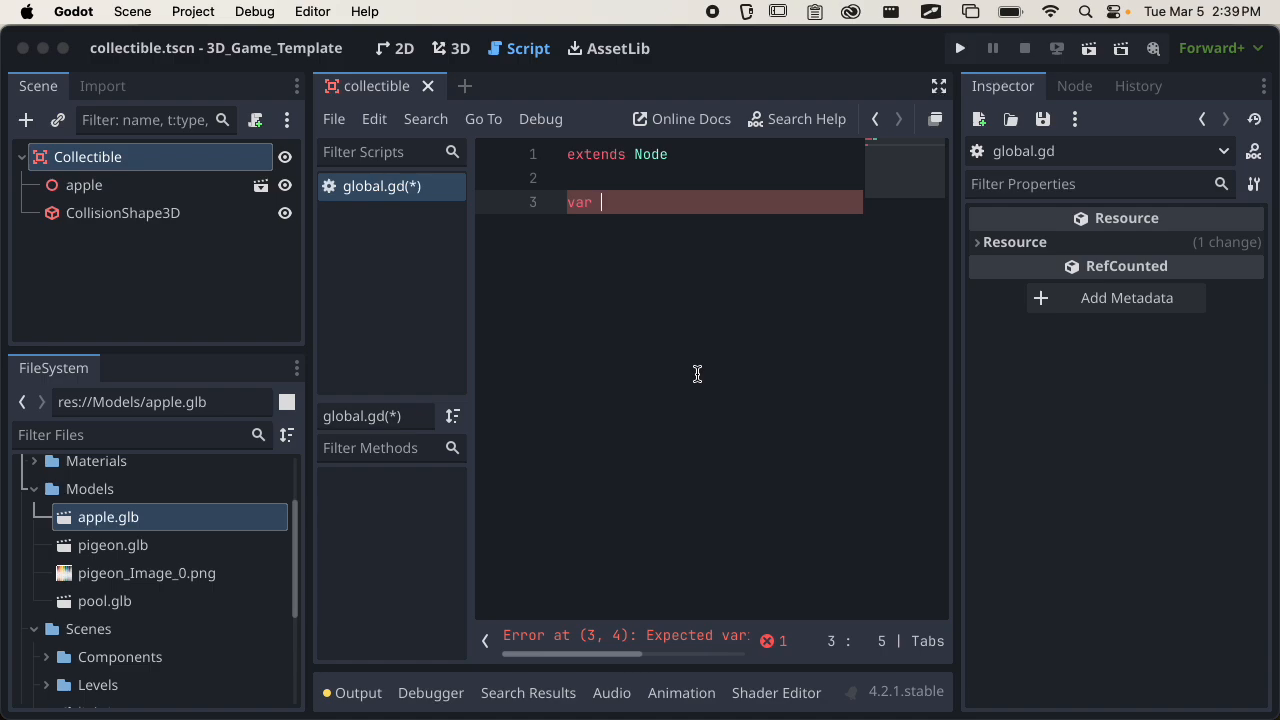
{"action": "type", "text": "apple_count"}
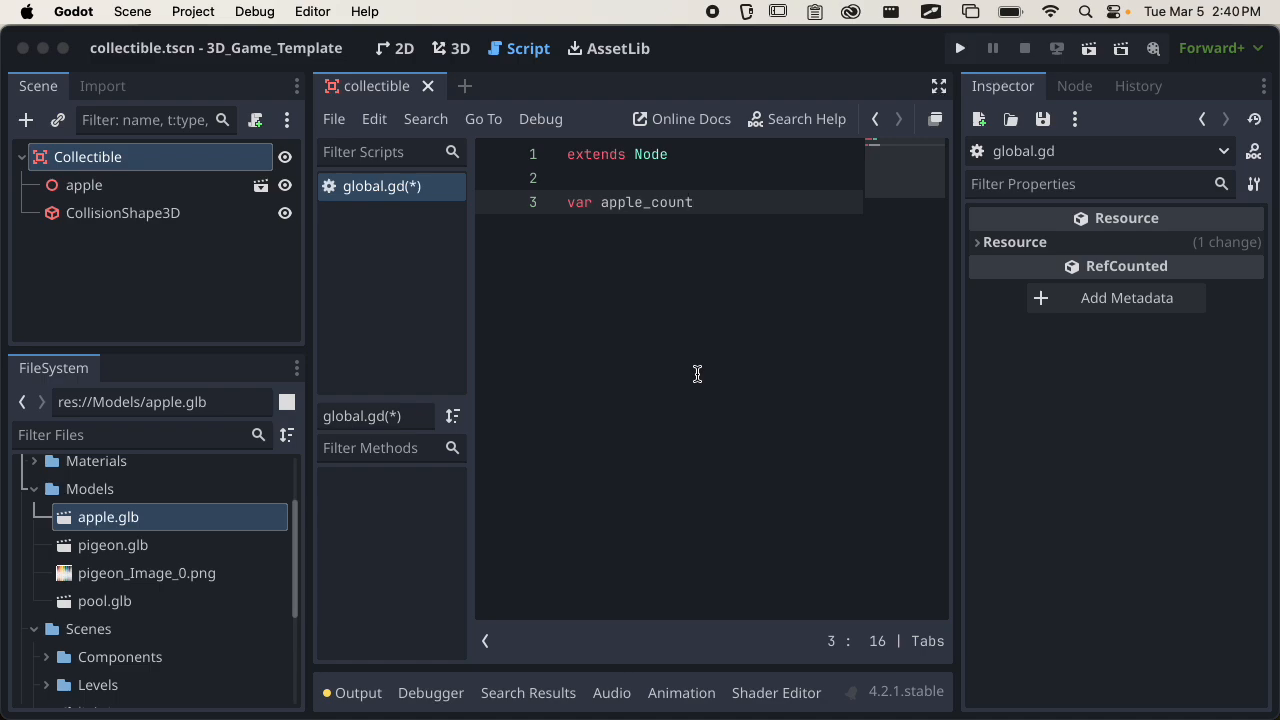
Replace the underscore in the apple_count variable name with a space.
{"action": "left_click", "coordinate": [650, 202]}
{"action": "left_click", "coordinate": [641, 203]}
{"action": "left_click", "coordinate": [719, 205]}
{"action": "key", "text": "Left"}
{"action": "key", "text": "Left"}
{"action": "key", "text": "Left"}
{"action": "key", "text": "BackSpace"}
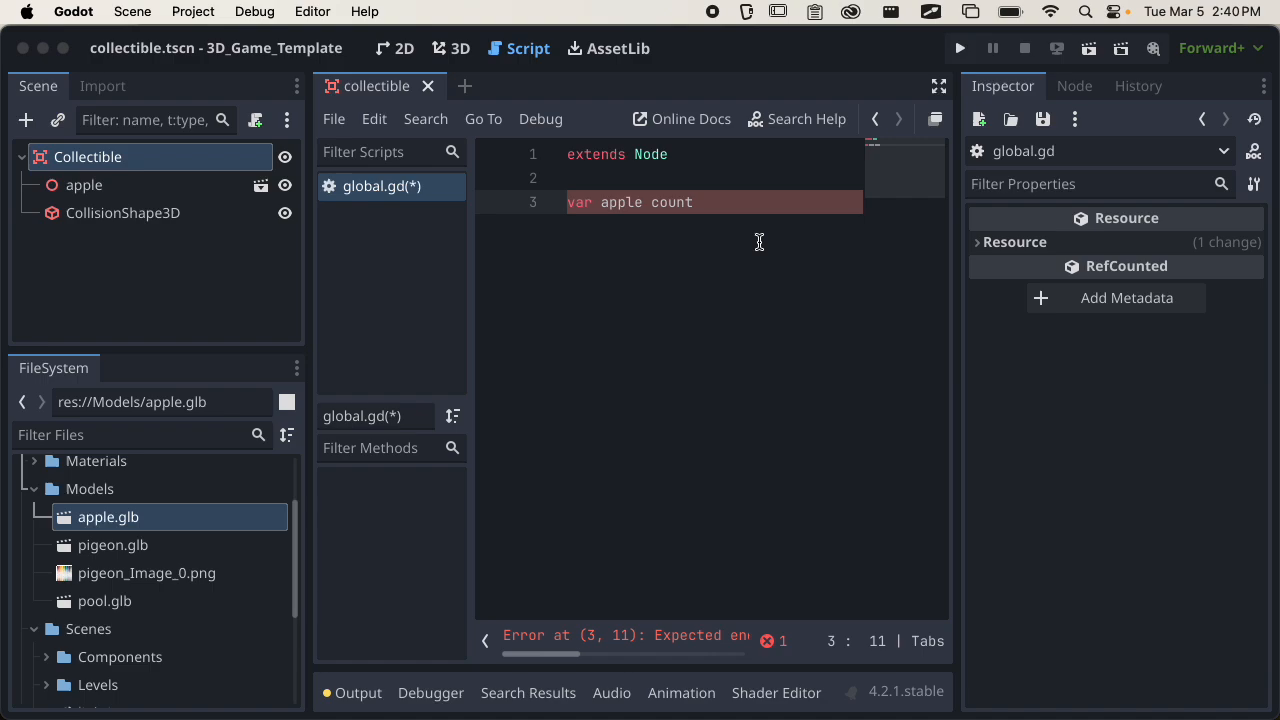
Restore the underscore between apple and count in the variable name on line 3.
{"action": "key", "text": "BackSpace"}
{"action": "type", "text": "_"}
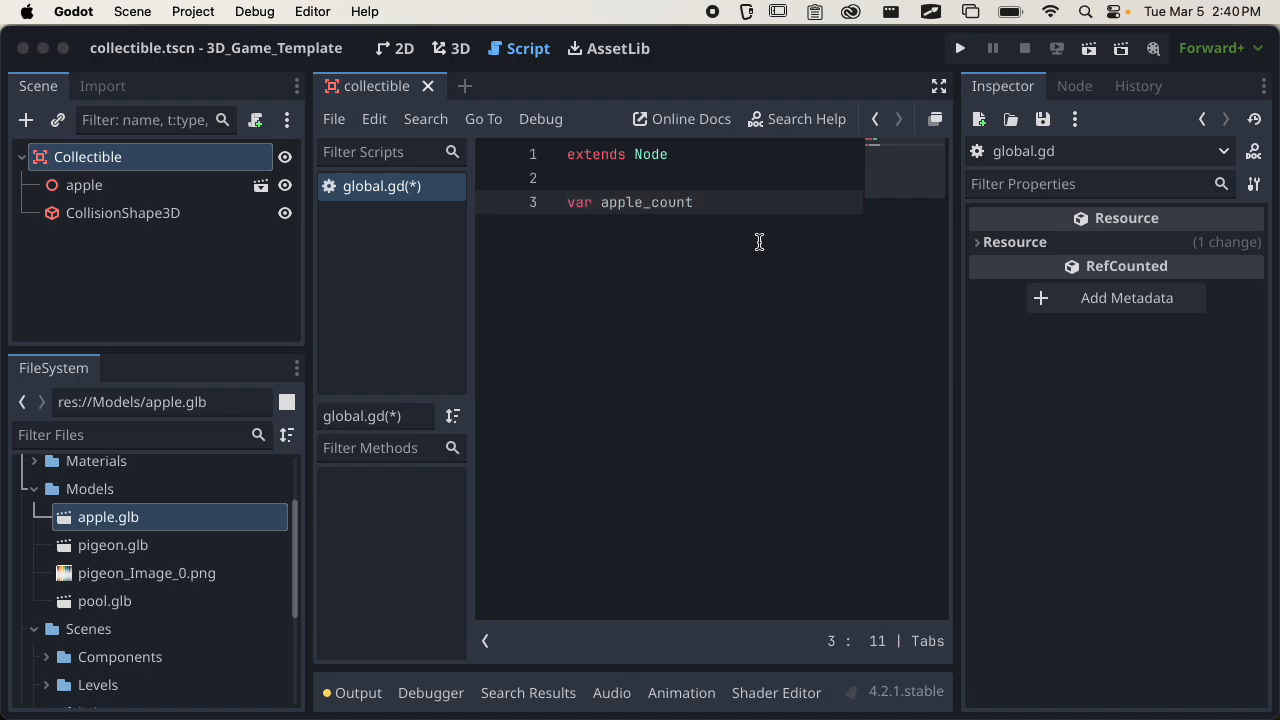
Try rewriting the variable name without the underscore, in camel case as appleCount.
{"action": "key", "text": "BackSpace"}
{"action": "key", "text": "Right"}
{"action": "key", "text": "Right"}
{"action": "key", "text": "Right"}
{"action": "key", "text": "Right"}
{"action": "key", "text": "Right"}
{"action": "key", "text": "Left"}
{"action": "key", "text": "Left"}
{"action": "key", "text": "Left"}
{"action": "key", "text": "Left"}
{"action": "key", "text": "Left"}
{"action": "type", "text": "_"}
{"action": "key", "text": "Right"}
{"action": "key", "text": "BackSpace"}
{"action": "key", "text": "BackSpace"}
{"action": "type", "text": "C"}
Try a hyphen as the word separator in the variable name, and return the name to apple_count.
{"action": "left_click", "coordinate": [743, 200]}
{"action": "key", "text": "Left"}
{"action": "key", "text": "Left"}
{"action": "key", "text": "Left"}
{"action": "key", "text": "Left"}
{"action": "key", "text": "BackSpace"}
{"action": "type", "text": "-c"}
{"action": "key", "text": "BackSpace"}
{"action": "key", "text": "BackSpace"}
{"action": "type", "text": "_c"}
Initialize the apple_count variable to 0 and save global.gd.
{"action": "left_click", "coordinate": [747, 201]}
{"action": "type", "text": "="}
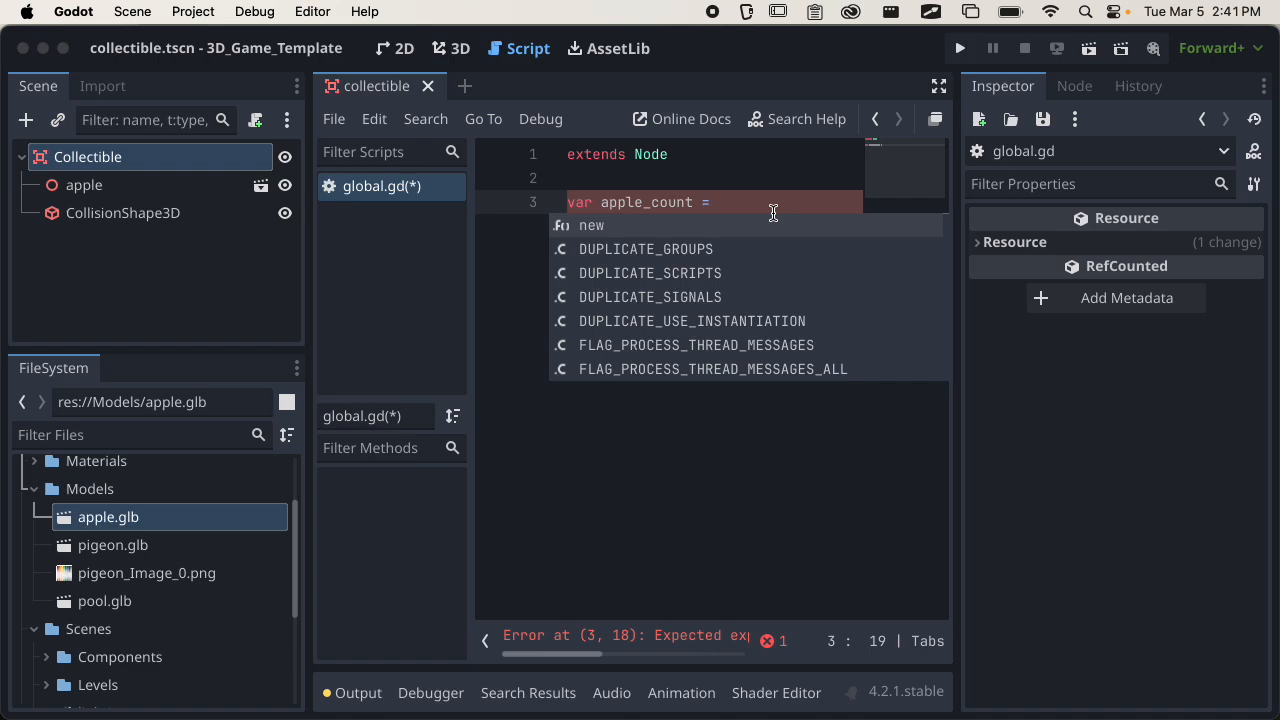
{"action": "left_click", "coordinate": [764, 201]}
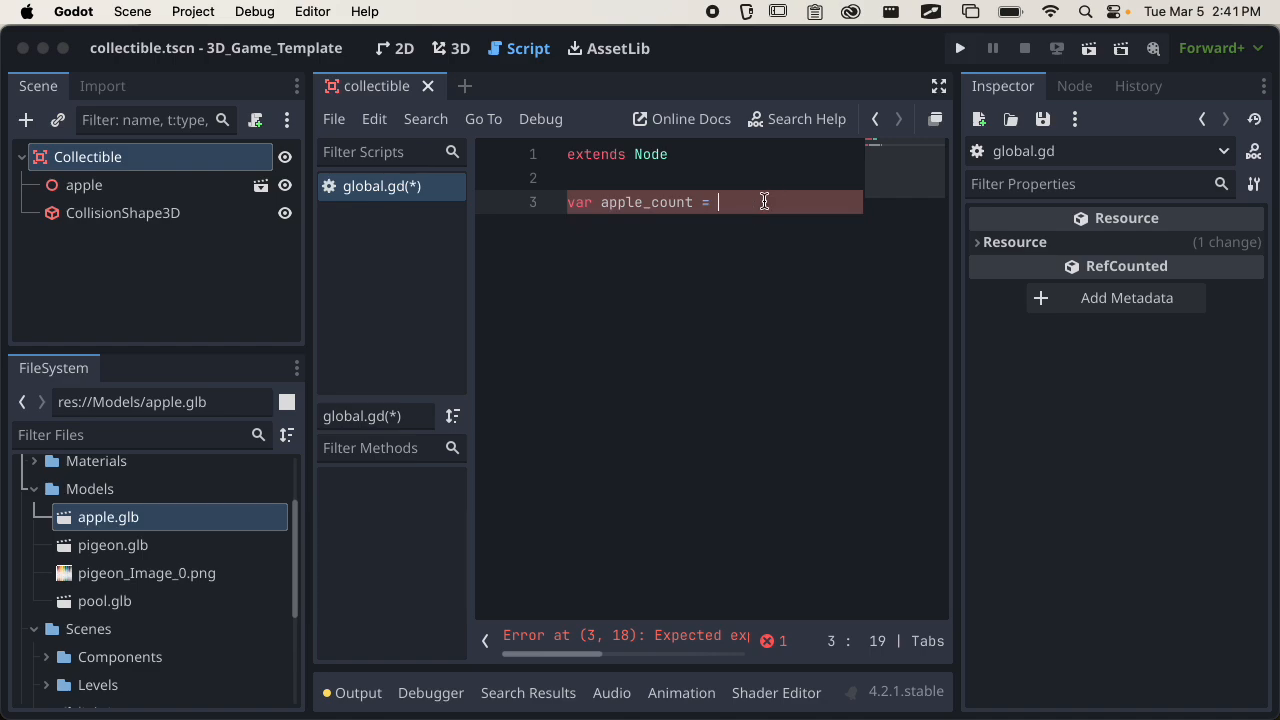
{"action": "type", "text": "0"}
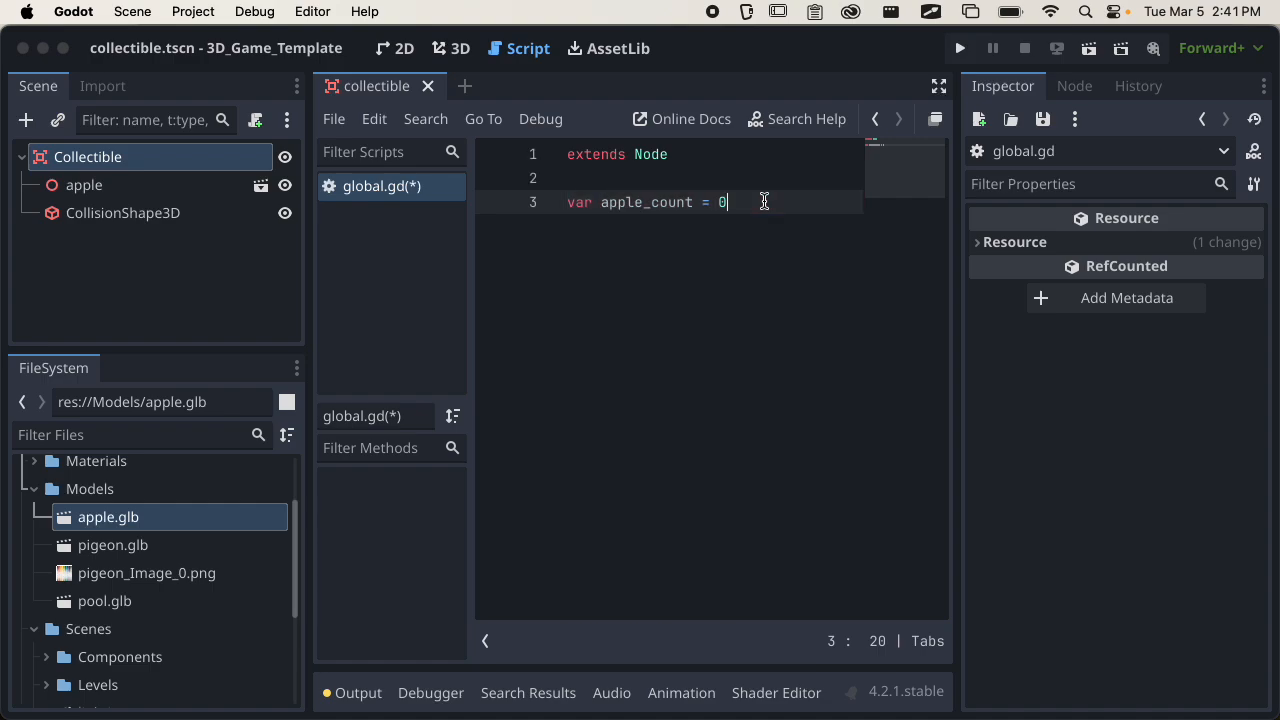
{"action": "key", "text": "super+s"}
Add the comment "# counter for apple collectible" on a new line above the apple_count variable and save the script.
{"action": "key", "text": "super+shift+Return"}
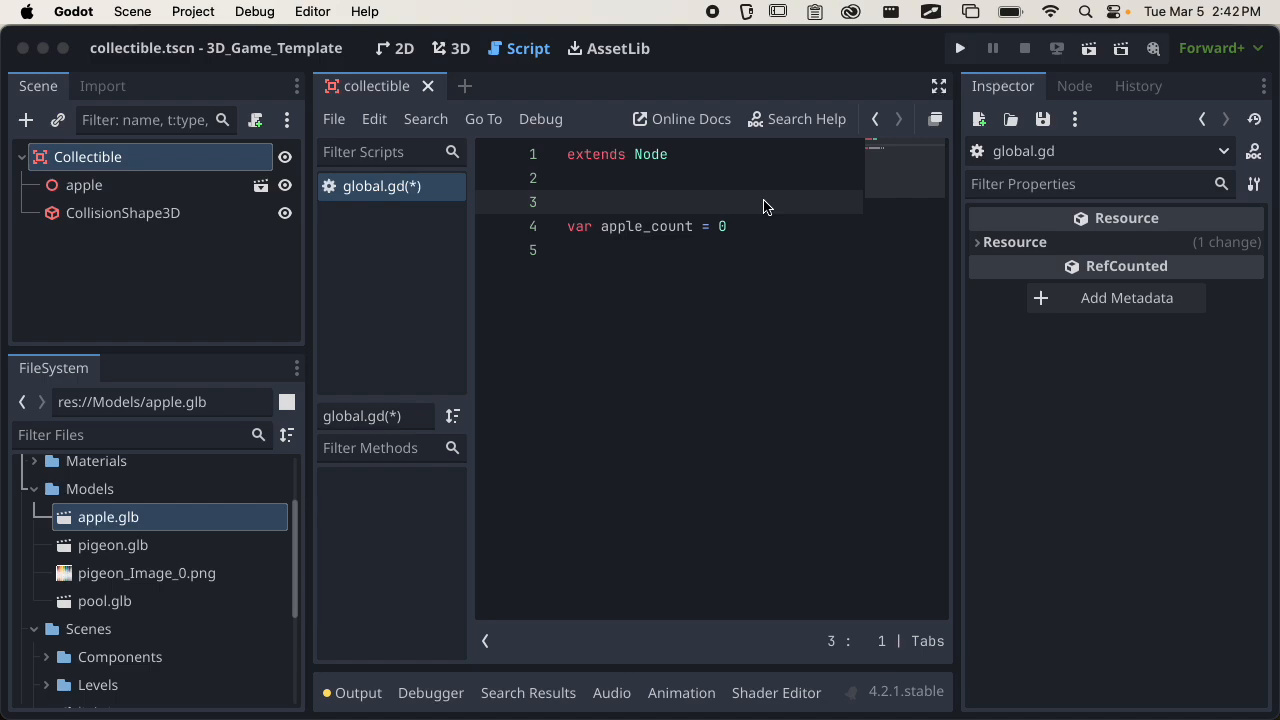
{"action": "type", "text": "#"}
{"action": "type", "text": "count"}
{"action": "key", "text": "BackSpace"}
{"action": "key", "text": "BackSpace"}
{"action": "type", "text": "nter for apple collectible"}
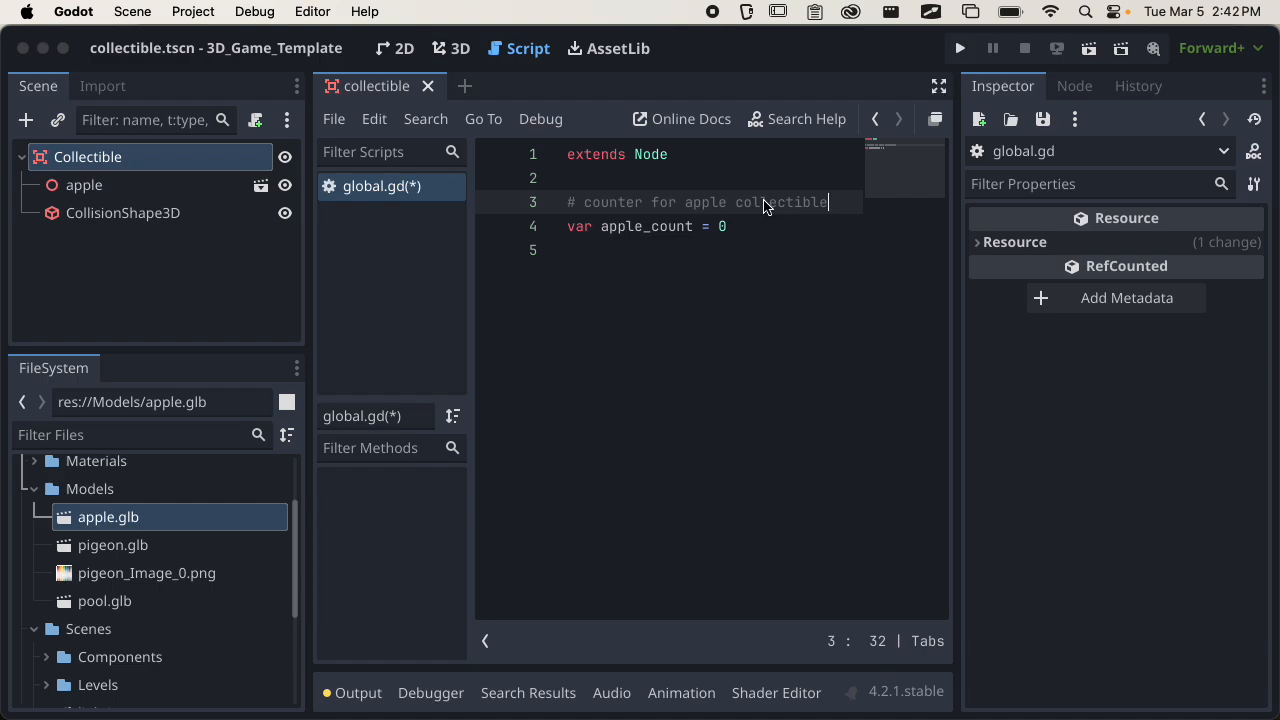
{"action": "key", "text": "cmd+s"}
Register res://Scripts/global.gd as an autoload in the project settings with the node name Global.
{"action": "left_click", "coordinate": [202, 17]}
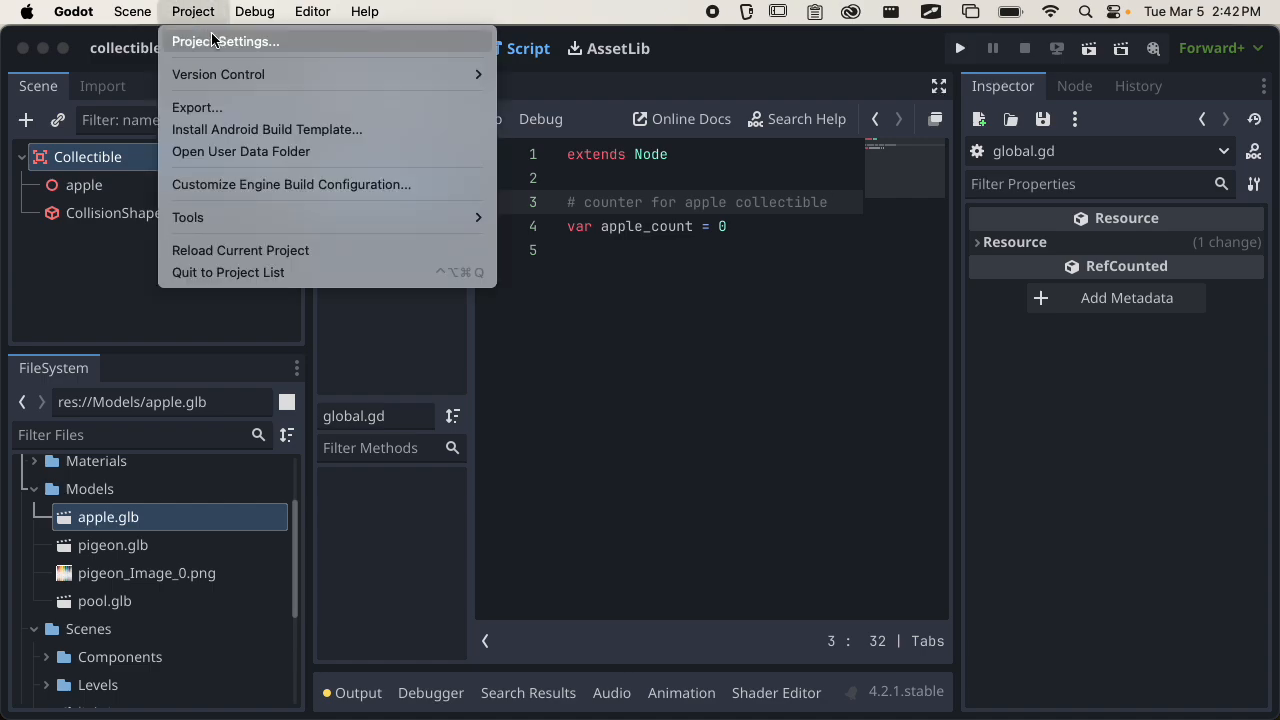
{"action": "left_click", "coordinate": [215, 42]}
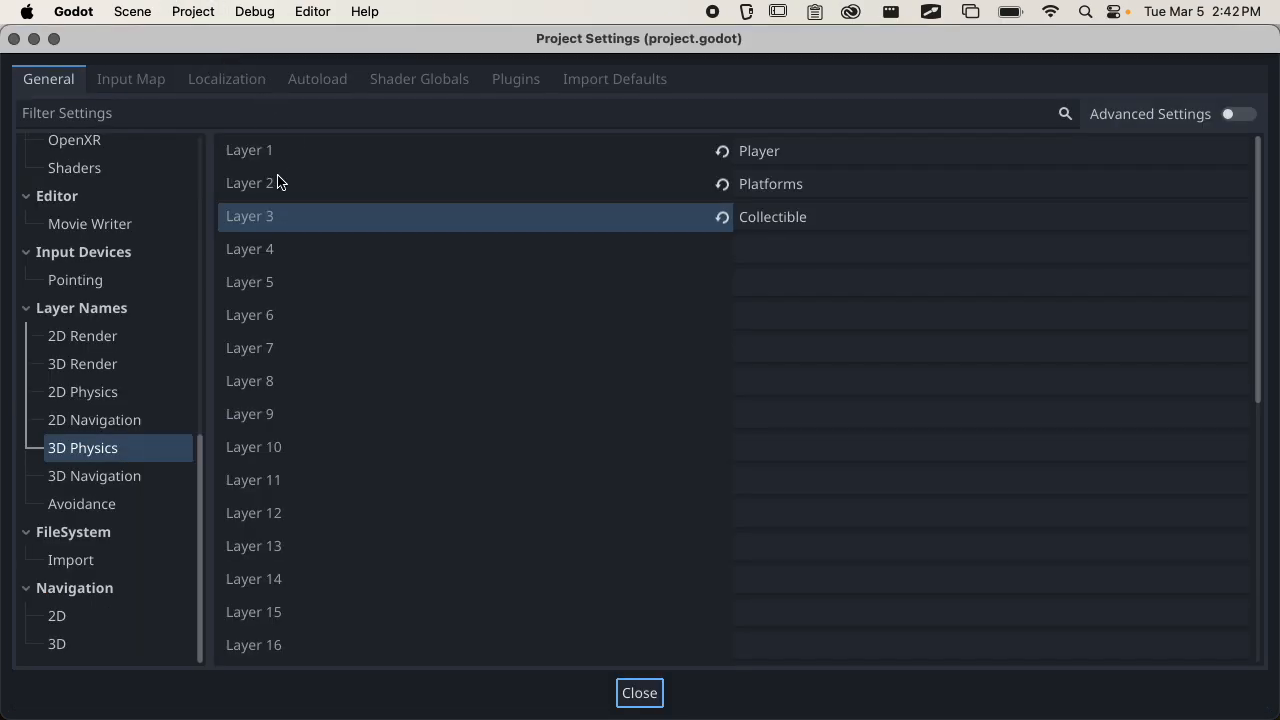
{"action": "left_click", "coordinate": [341, 80]}
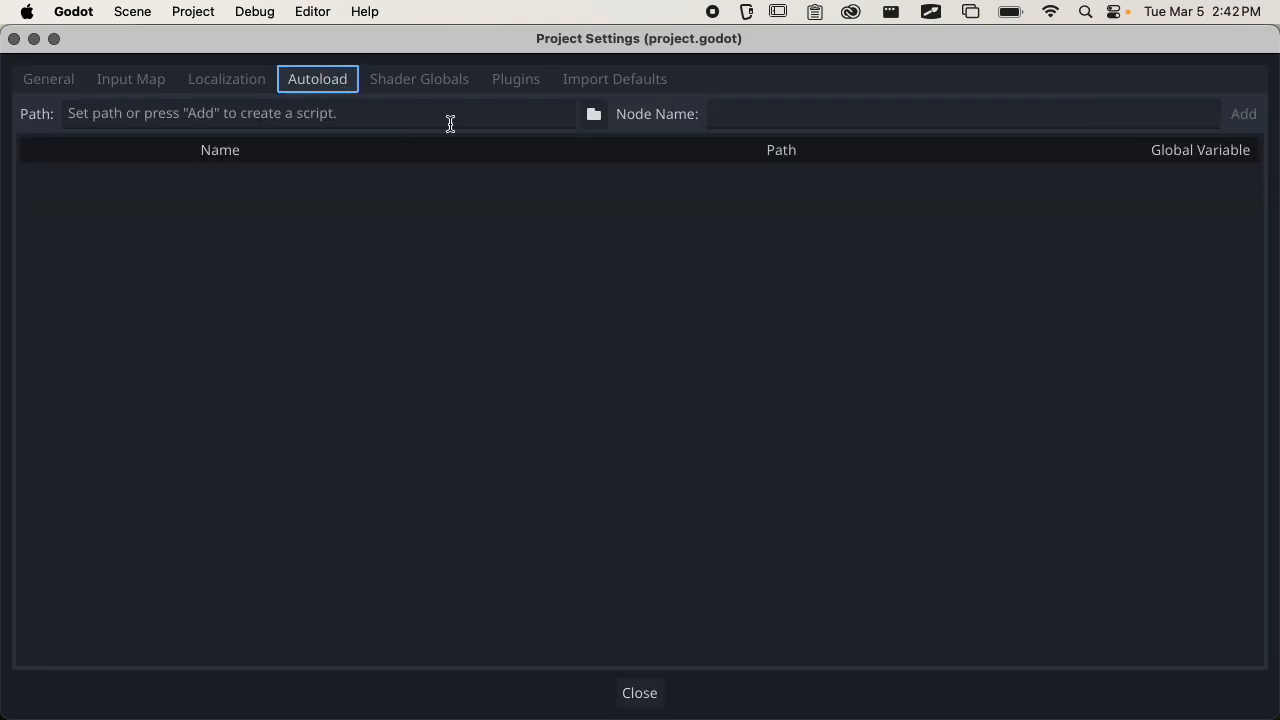
{"action": "left_click", "coordinate": [594, 114]}
{"action": "double_click", "coordinate": [769, 190]}
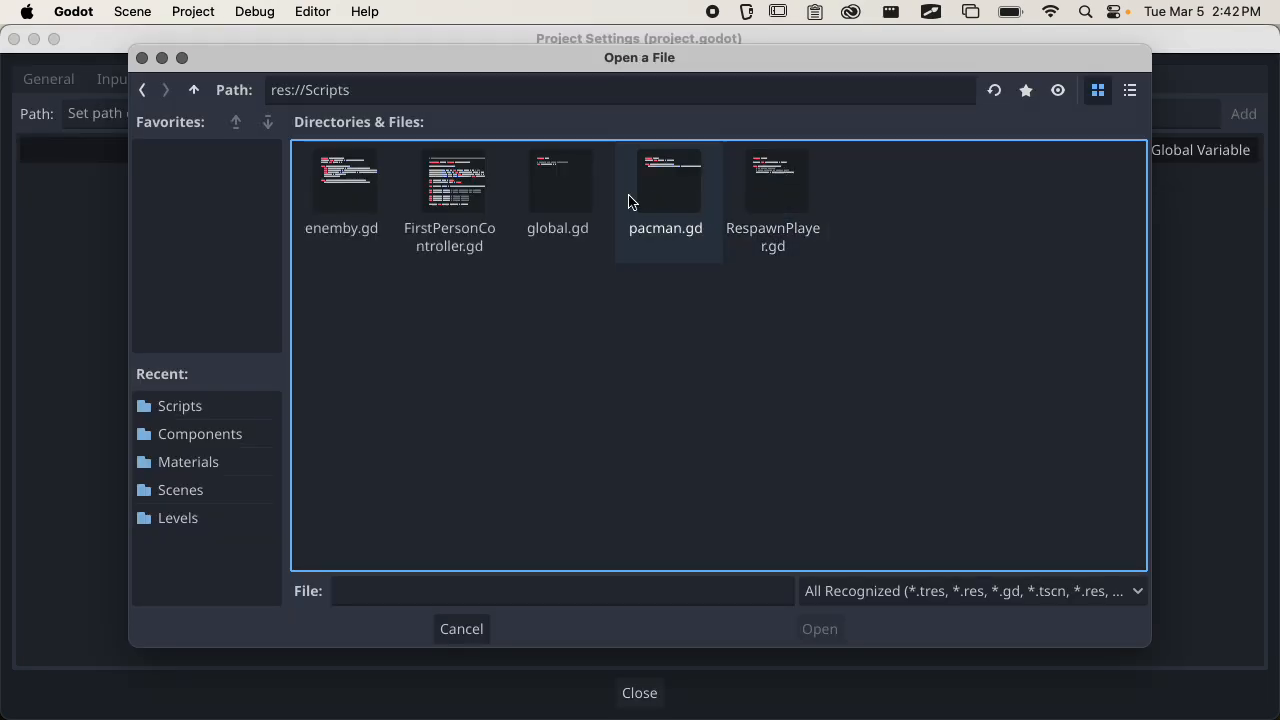
{"action": "left_click", "coordinate": [566, 203]}
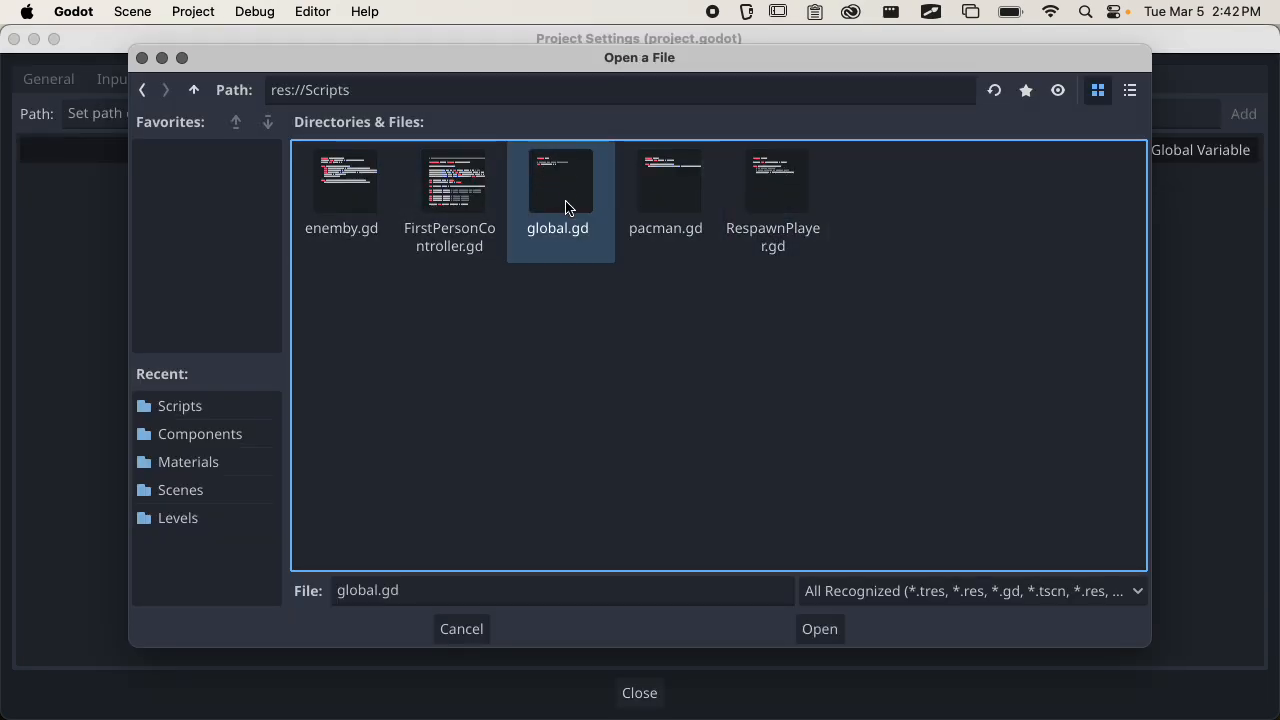
{"action": "left_click", "coordinate": [817, 627]}
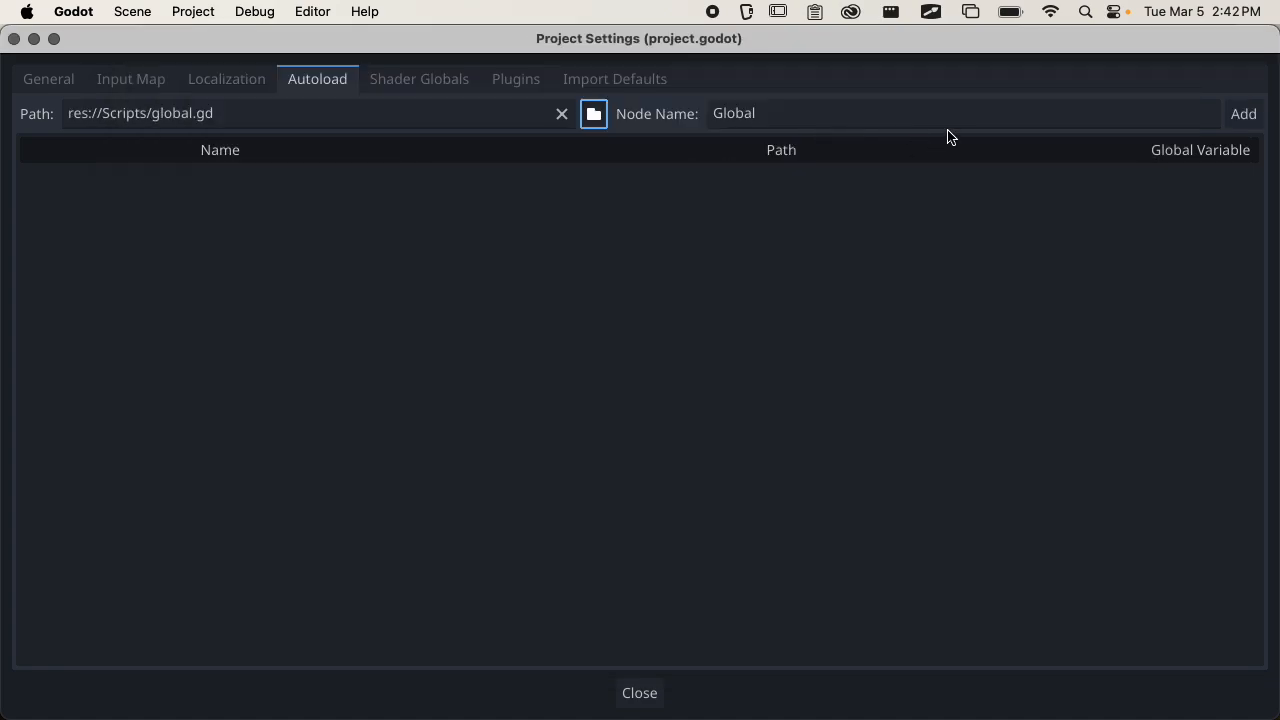
{"action": "left_click", "coordinate": [1242, 114]}
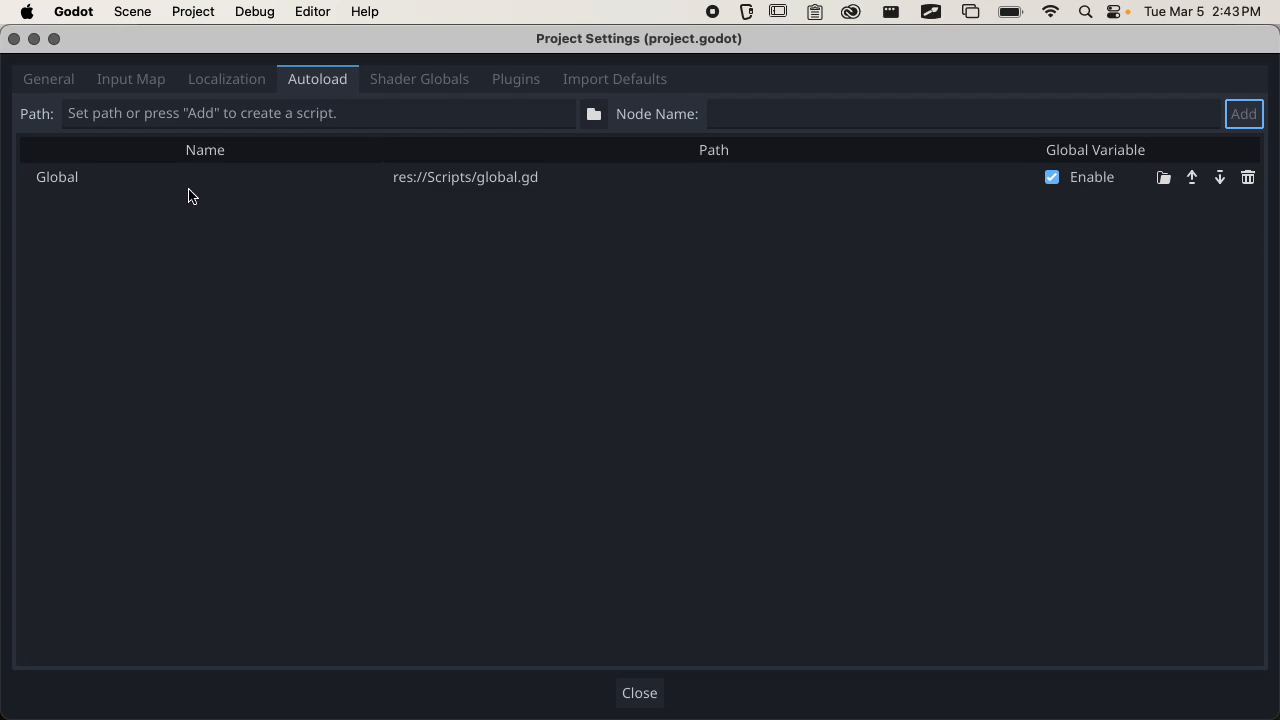
Rename the autoload entry to lowercase global, keep its global variable enabled, and close the project settings.
{"action": "double_click", "coordinate": [82, 193]}
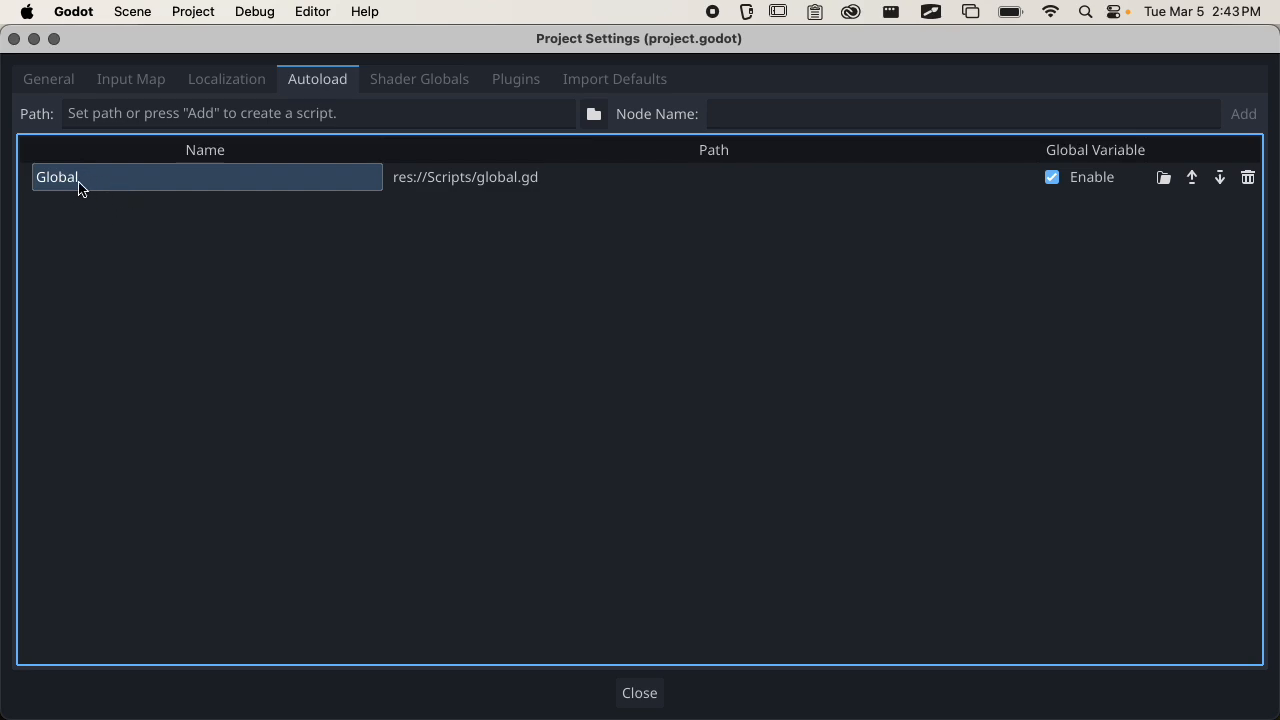
{"action": "left_click", "coordinate": [86, 180]}
{"action": "double_click", "coordinate": [45, 182]}
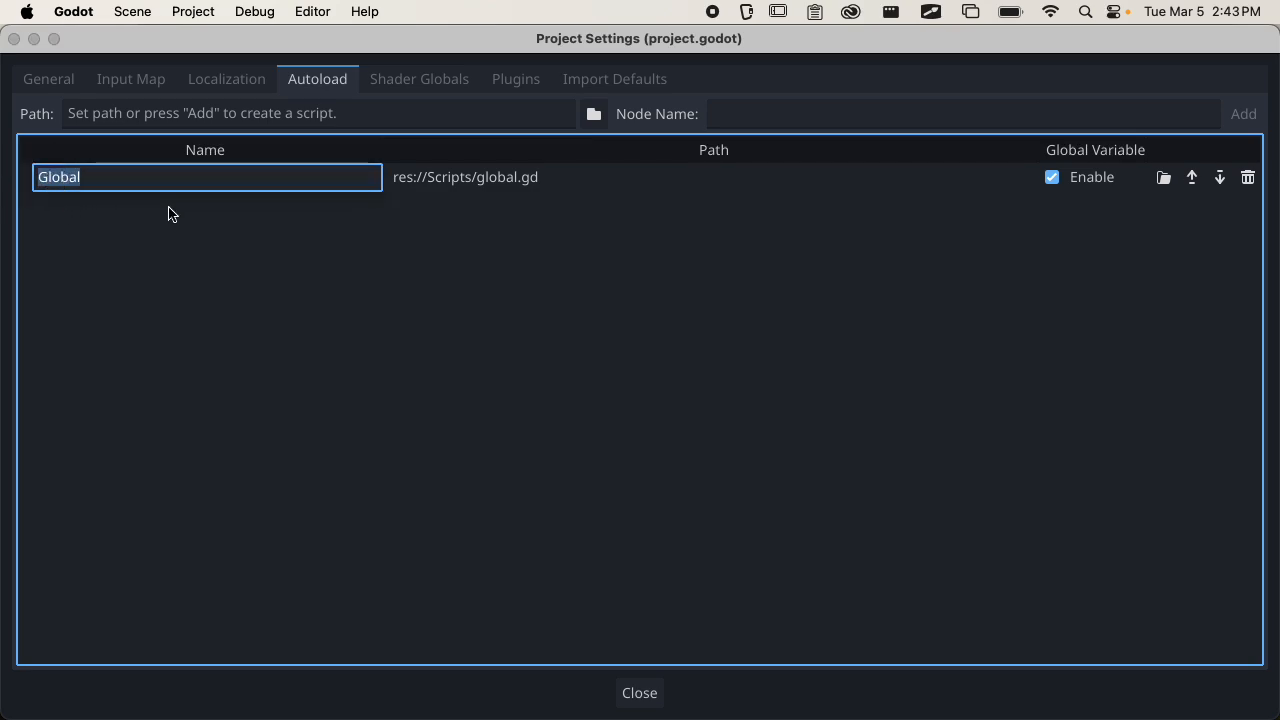
{"action": "type", "text": "global"}
{"action": "key", "text": "Return"}
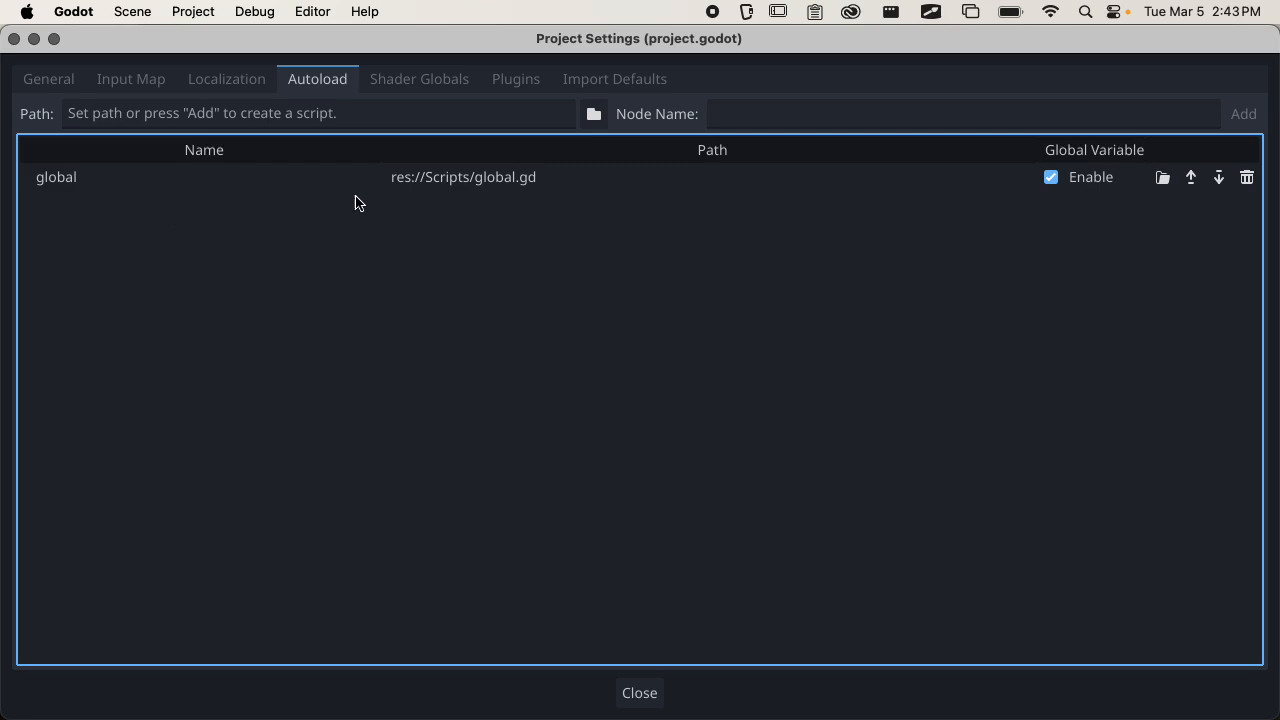
{"action": "left_click", "coordinate": [1051, 179]}
{"action": "left_click", "coordinate": [1052, 179]}
{"action": "left_click", "coordinate": [640, 692]}
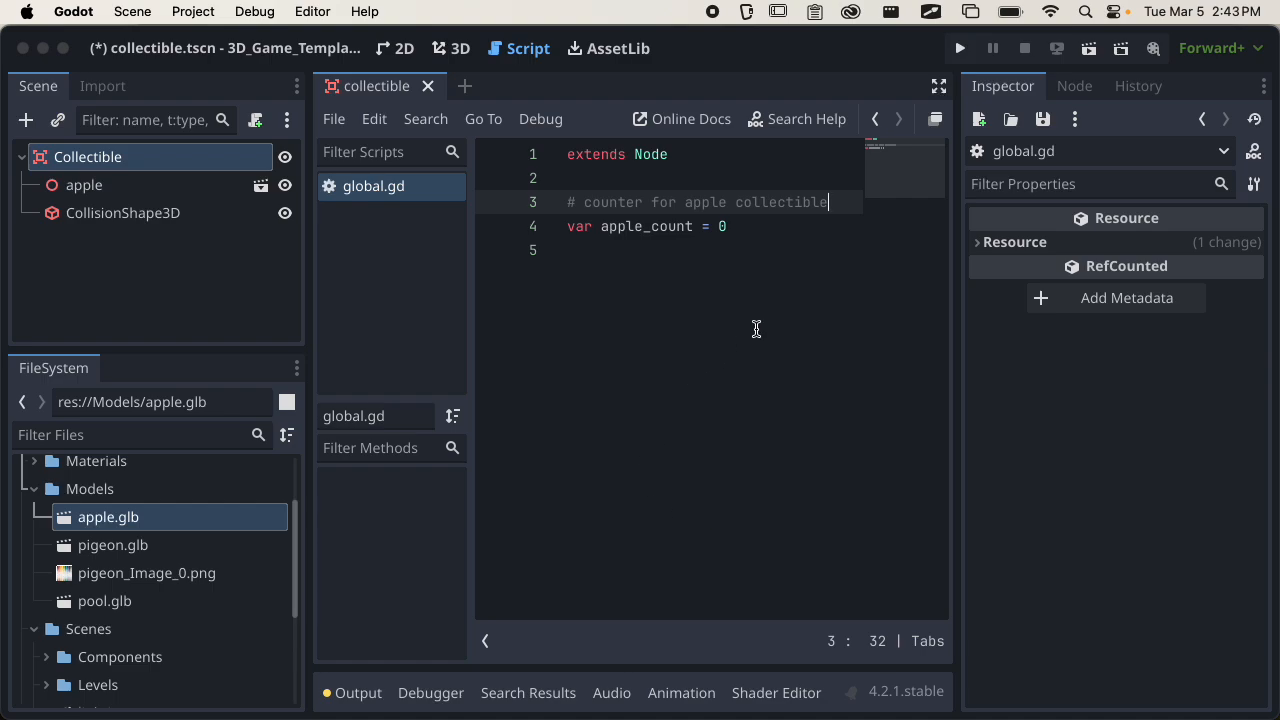
Add the comment "# reference with global.apple_count" below the apple_count variable and save global.gd.
{"action": "left_click", "coordinate": [741, 228]}
{"action": "key", "text": "Return"}
{"action": "type", "text": "# ref"}
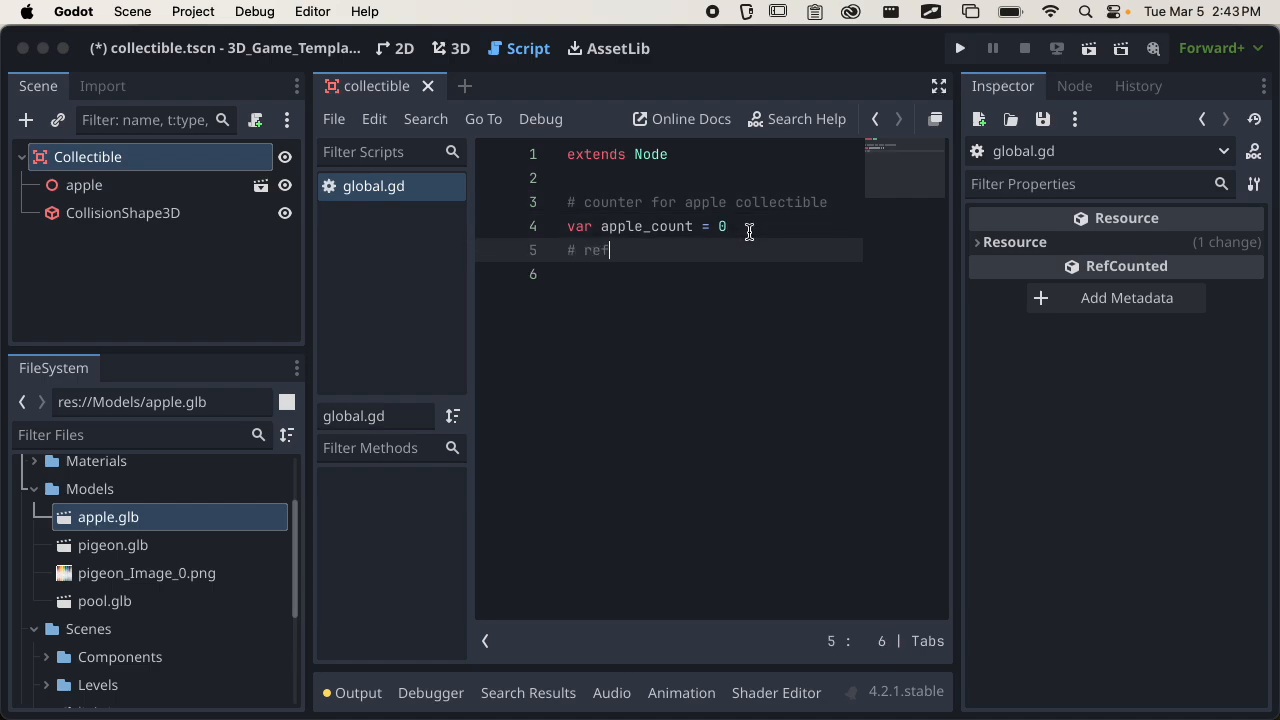
{"action": "type", "text": "erence with global.apple_count"}
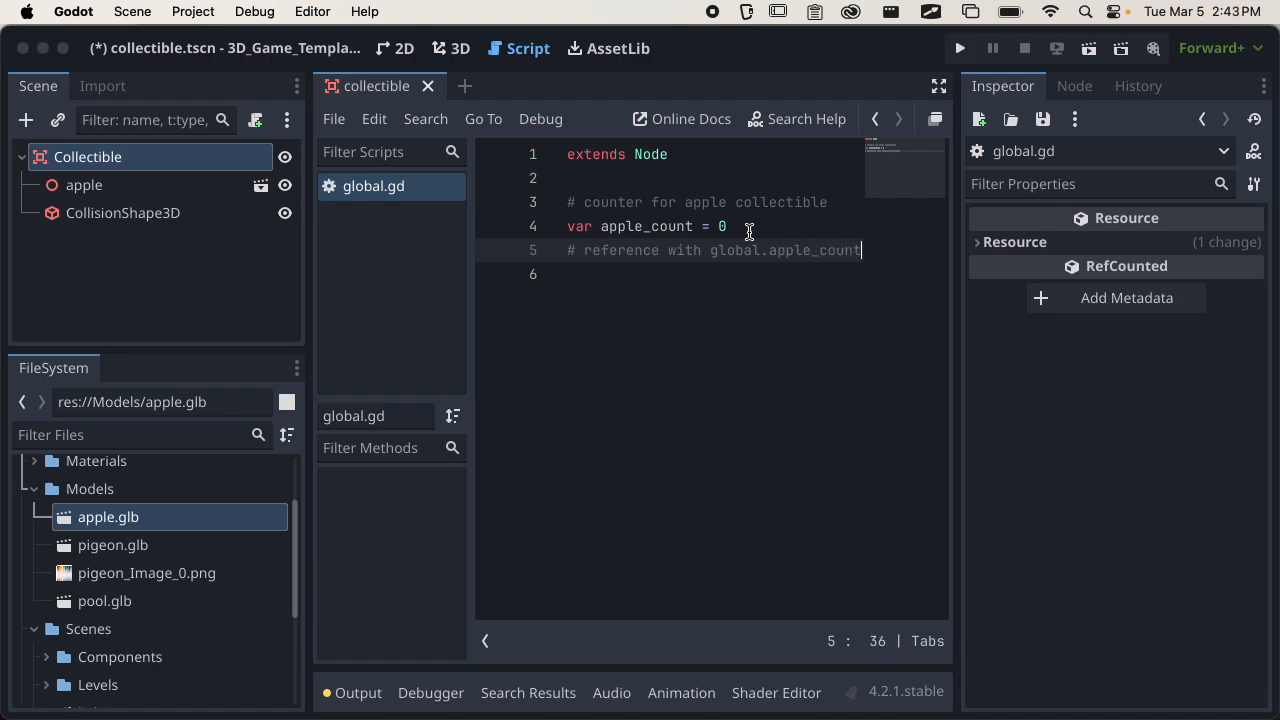
{"action": "double_click", "coordinate": [737, 250]}
{"action": "left_click", "coordinate": [778, 252]}
{"action": "left_click_drag", "start_coordinate": [769, 251], "coordinate": [867, 272]}
{"action": "left_click", "coordinate": [836, 296]}
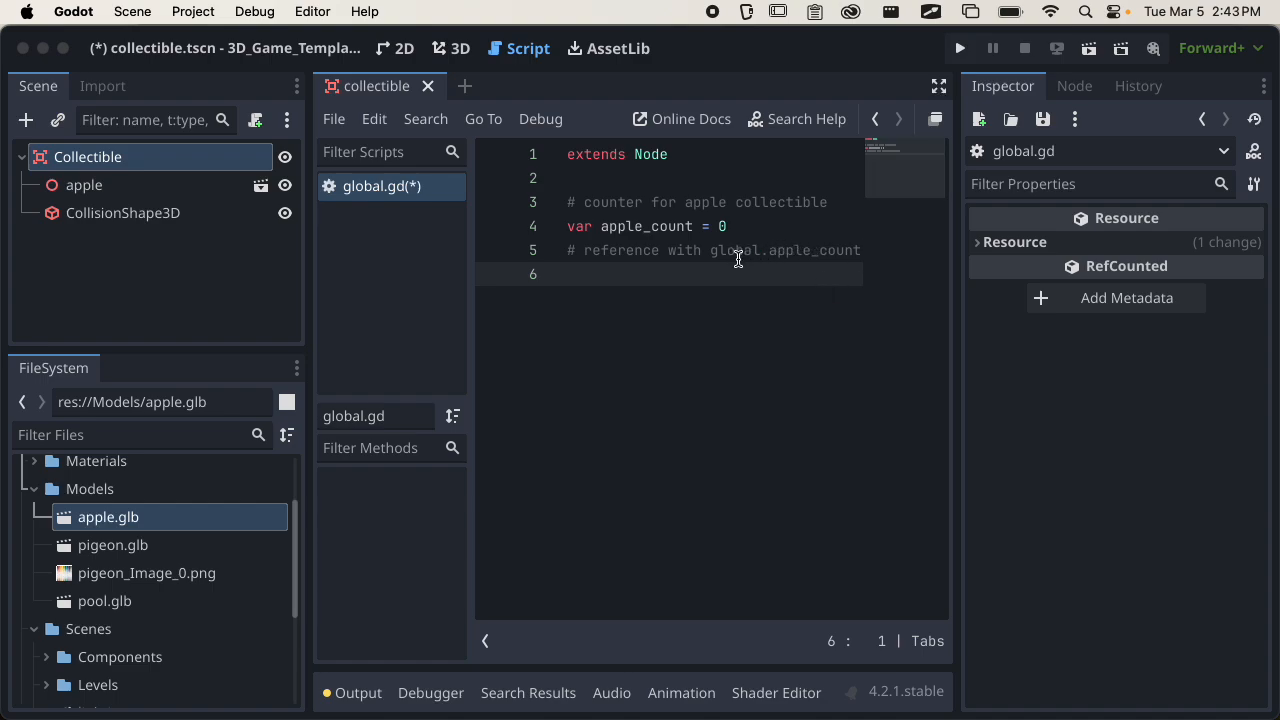
{"action": "key", "text": "super+s"}
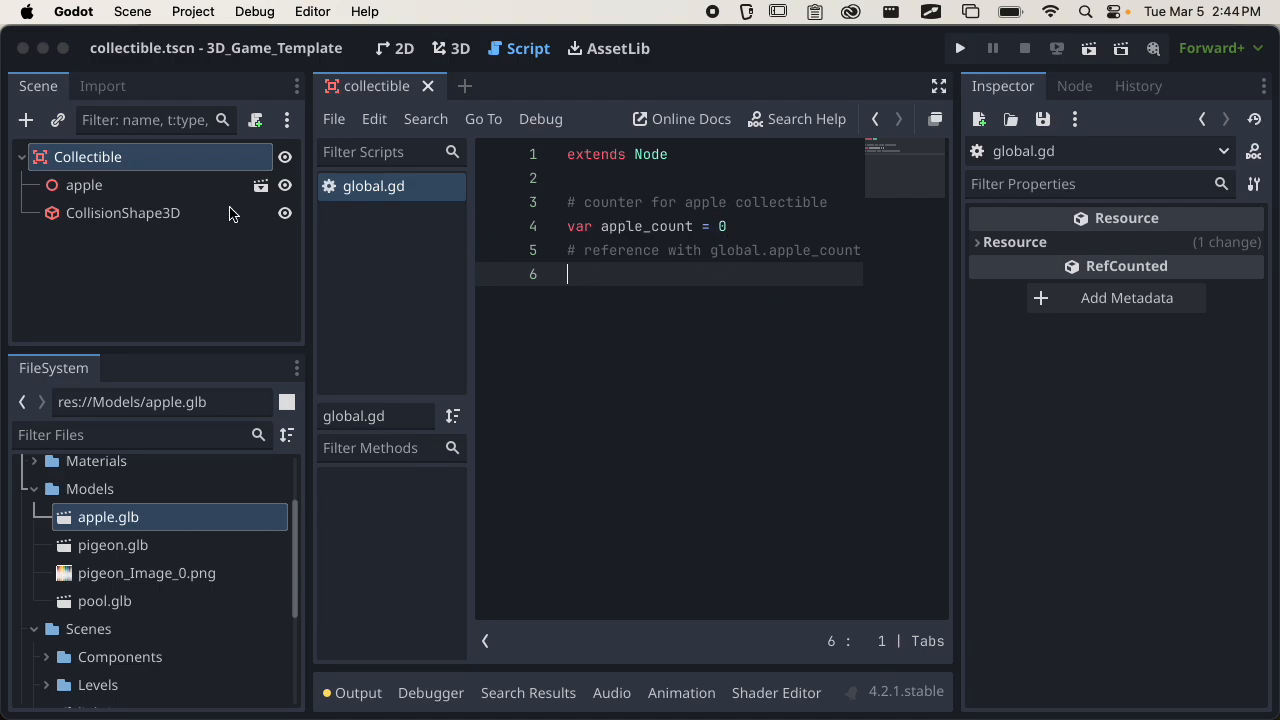
Attach a new GDScript named collectible.gd, stored in the Scripts folder, to the Collectible root node.
{"action": "left_click", "coordinate": [157, 163]}
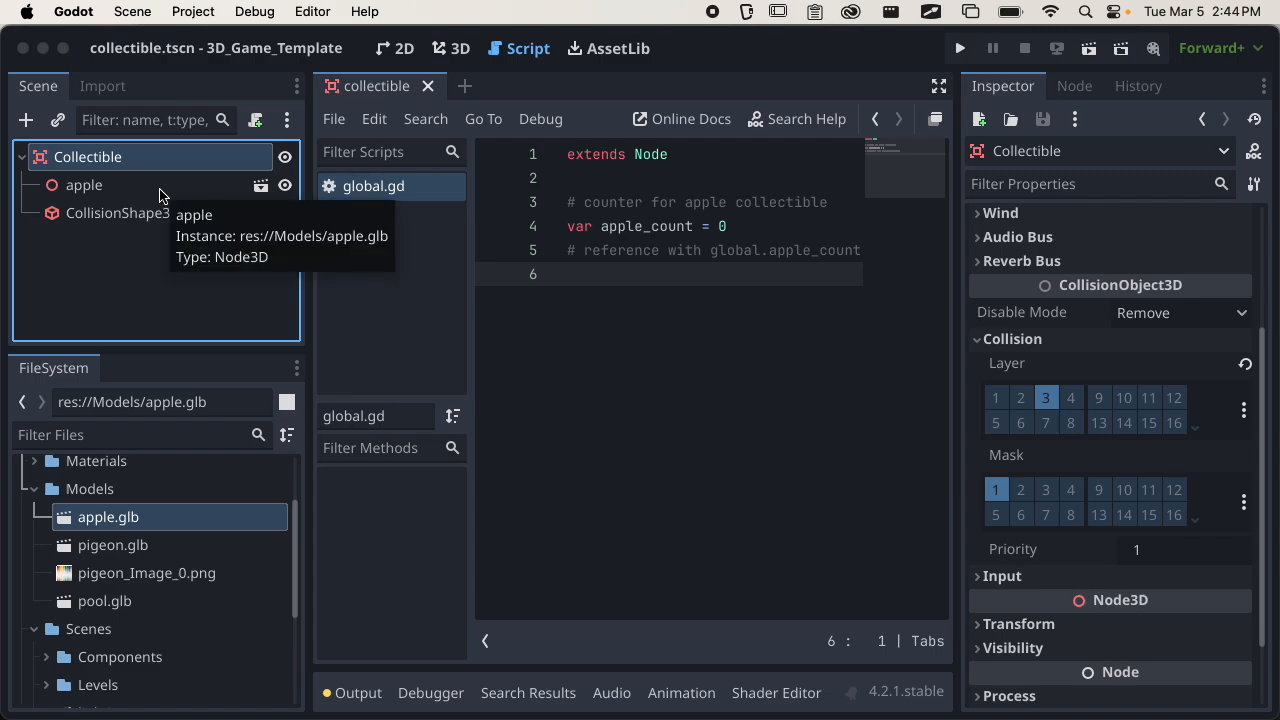
{"action": "left_click", "coordinate": [68, 154]}
{"action": "left_click", "coordinate": [137, 242]}
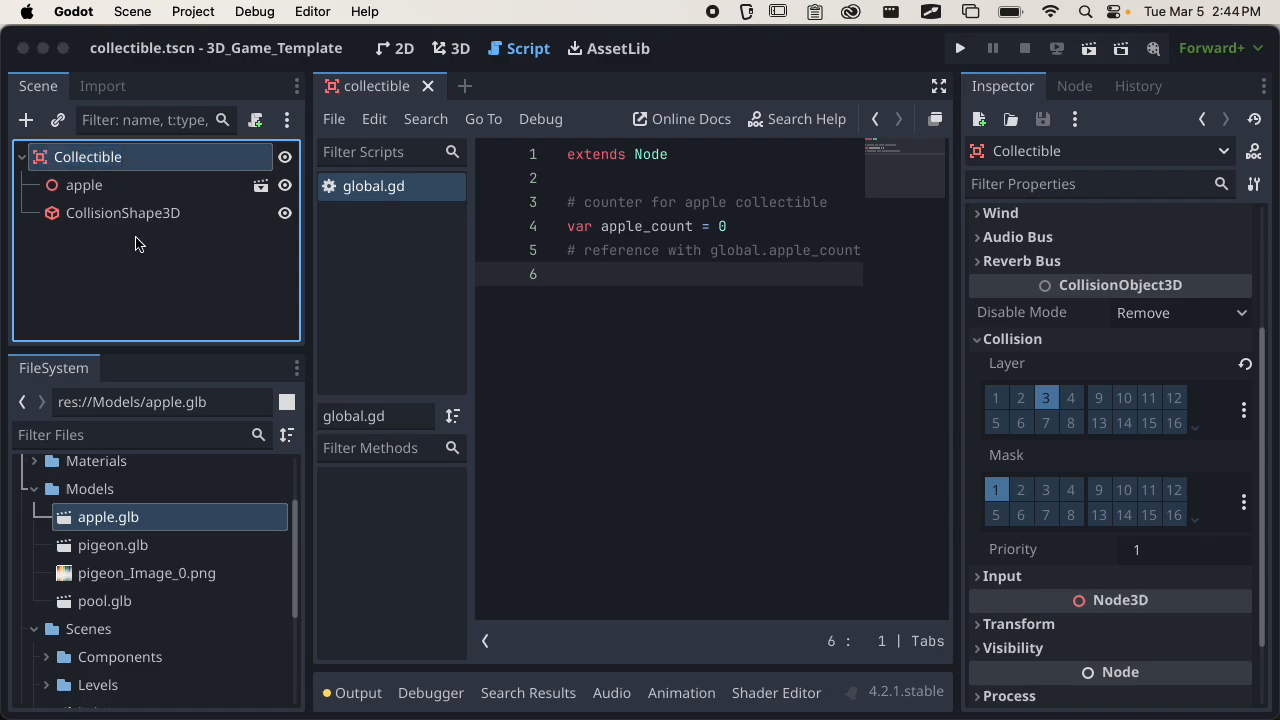
{"action": "left_click", "coordinate": [255, 120]}
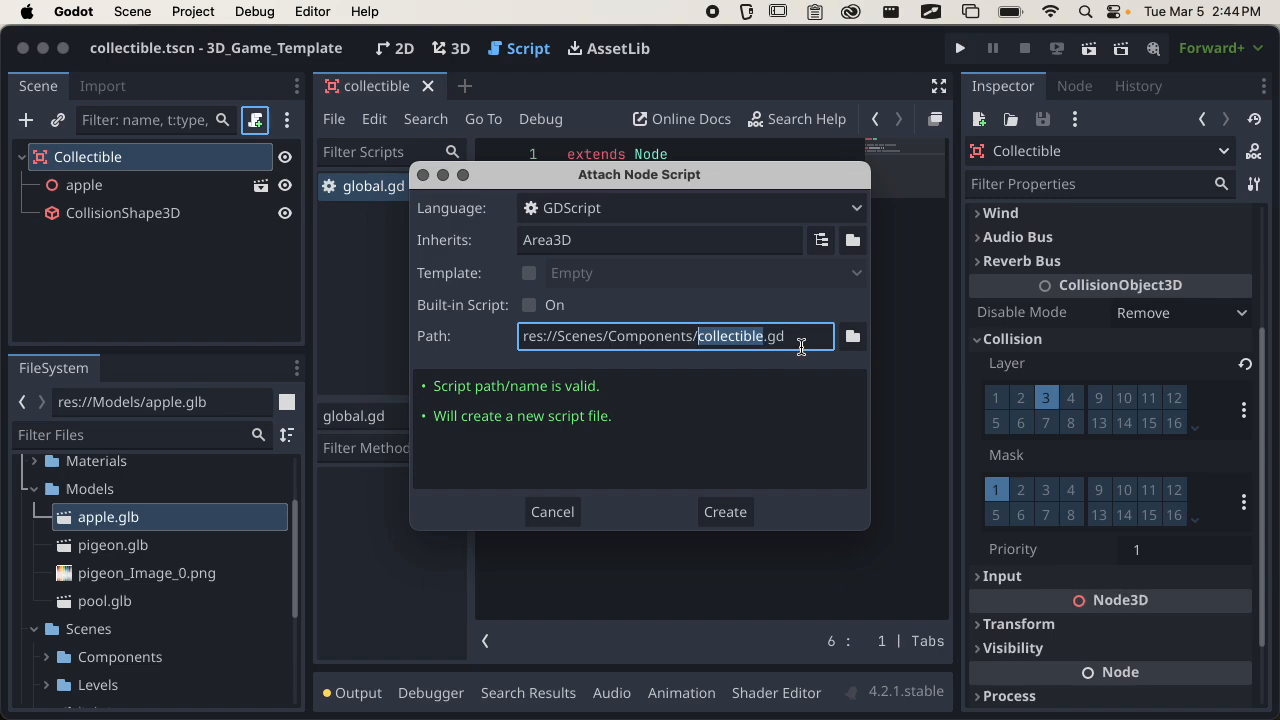
{"action": "left_click", "coordinate": [855, 339]}
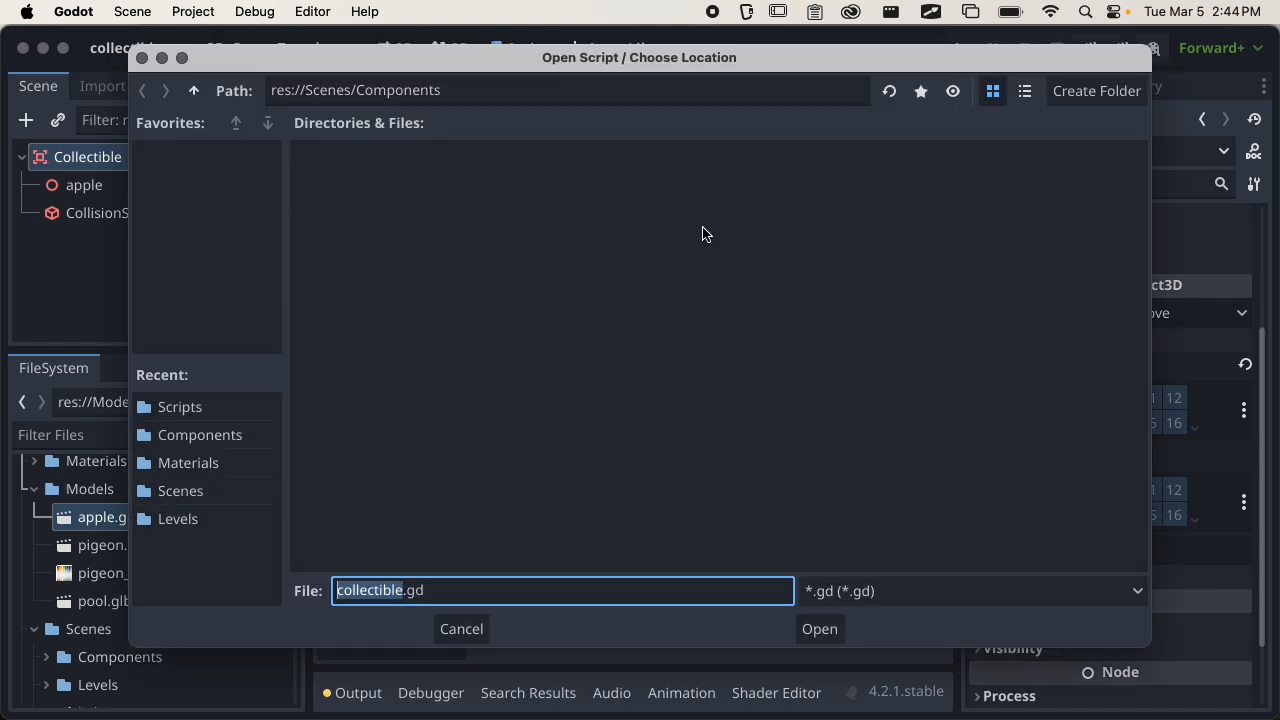
{"action": "left_click", "coordinate": [218, 410]}
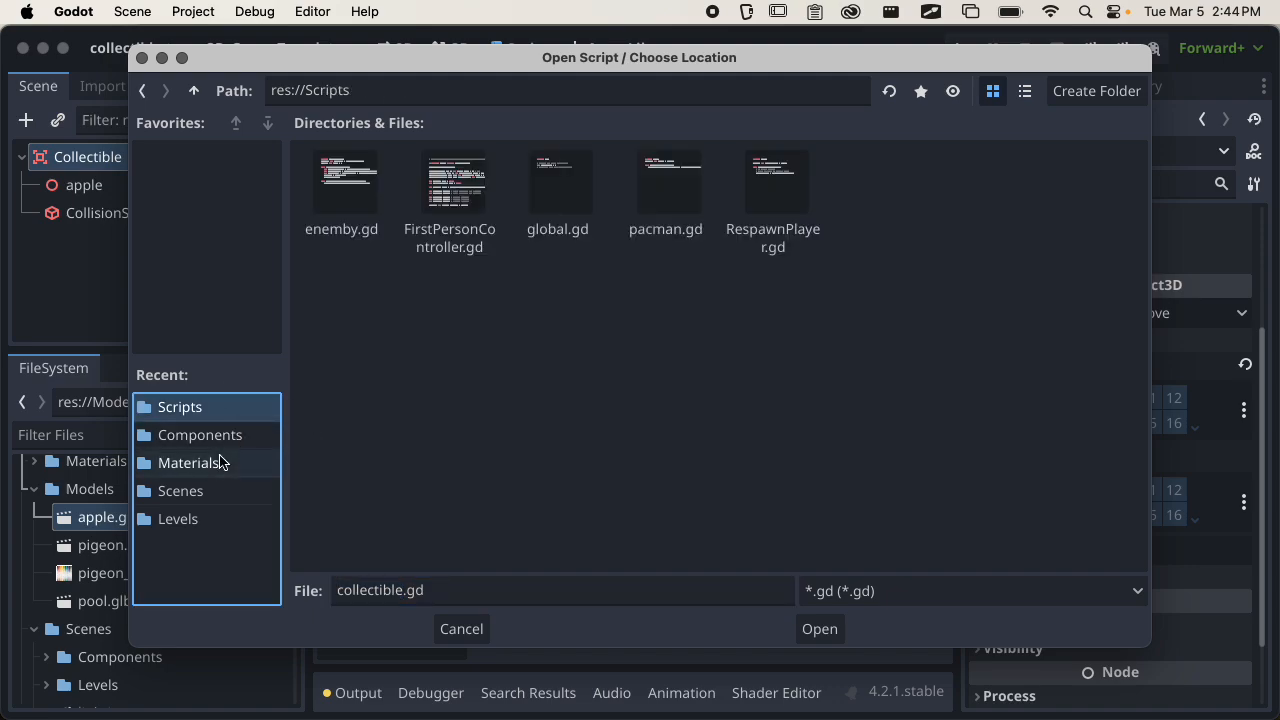
{"action": "left_click", "coordinate": [820, 629]}
{"action": "left_click", "coordinate": [718, 512]}
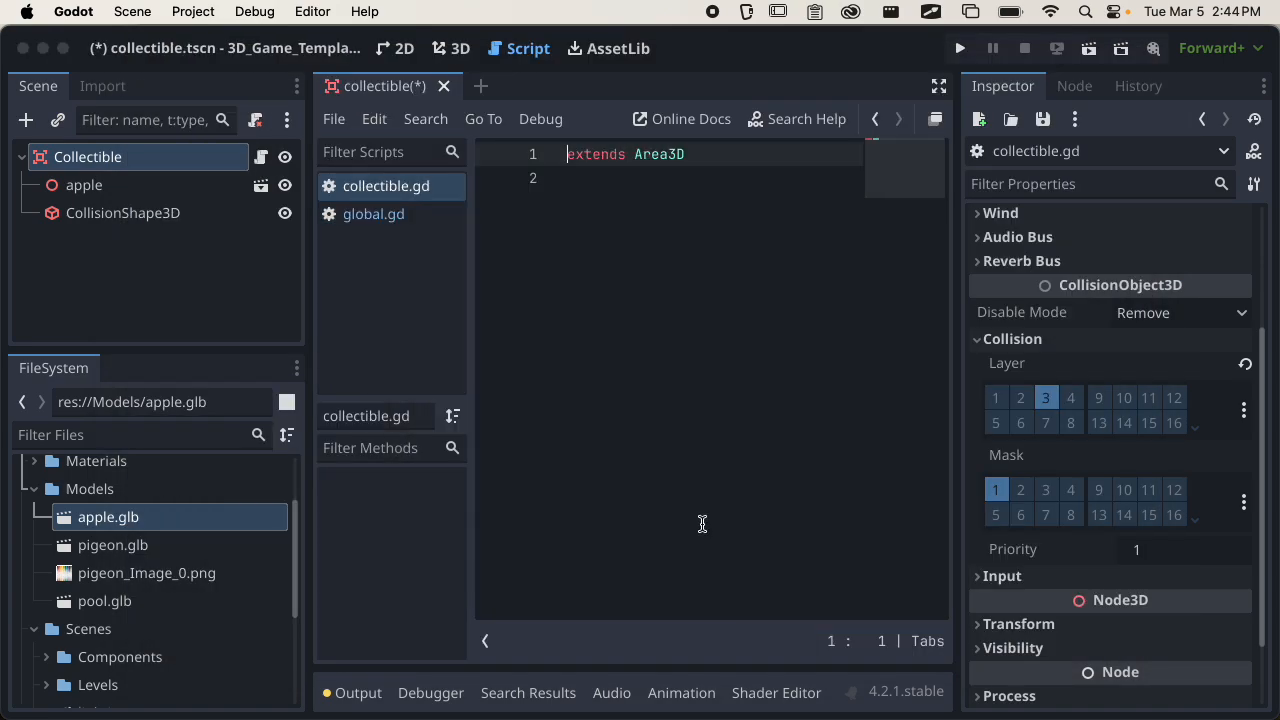
Compare the extends line of collectible.gd with the one in global.gd.
{"action": "double_click", "coordinate": [643, 155]}
{"action": "left_click", "coordinate": [573, 166]}
{"action": "double_click", "coordinate": [575, 157]}
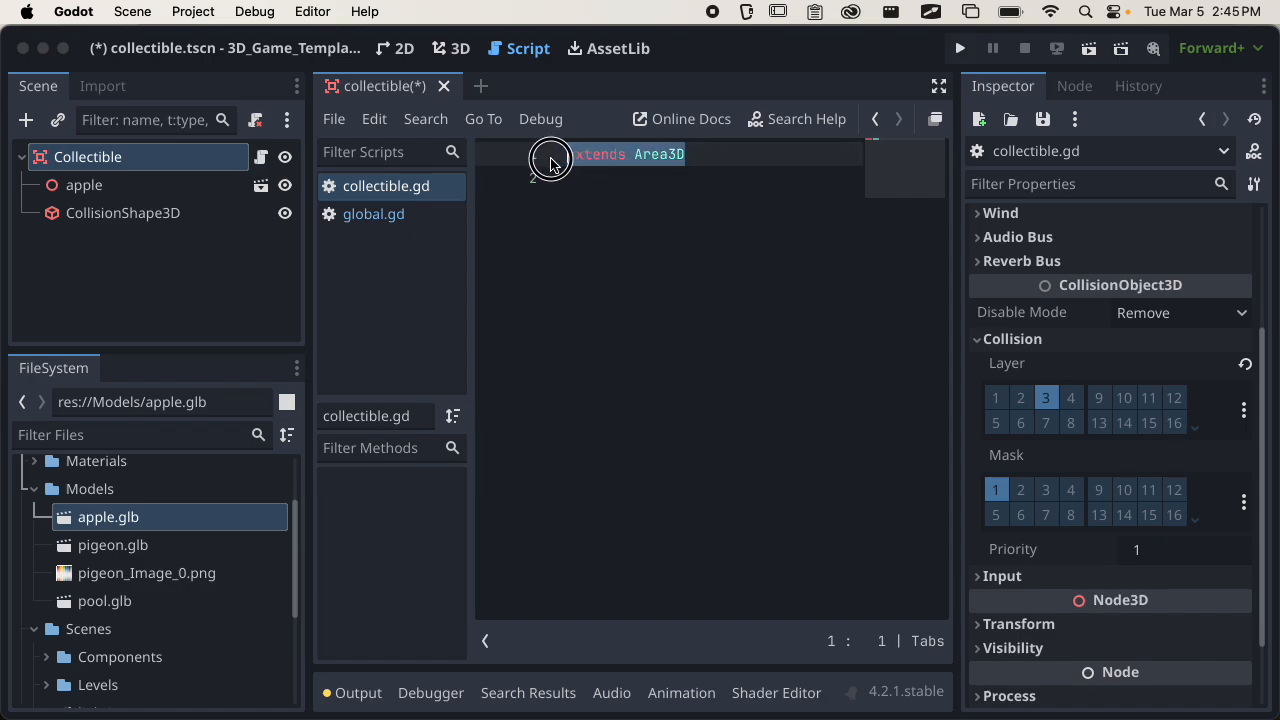
{"action": "left_click", "coordinate": [585, 180]}
{"action": "left_click", "coordinate": [390, 216]}
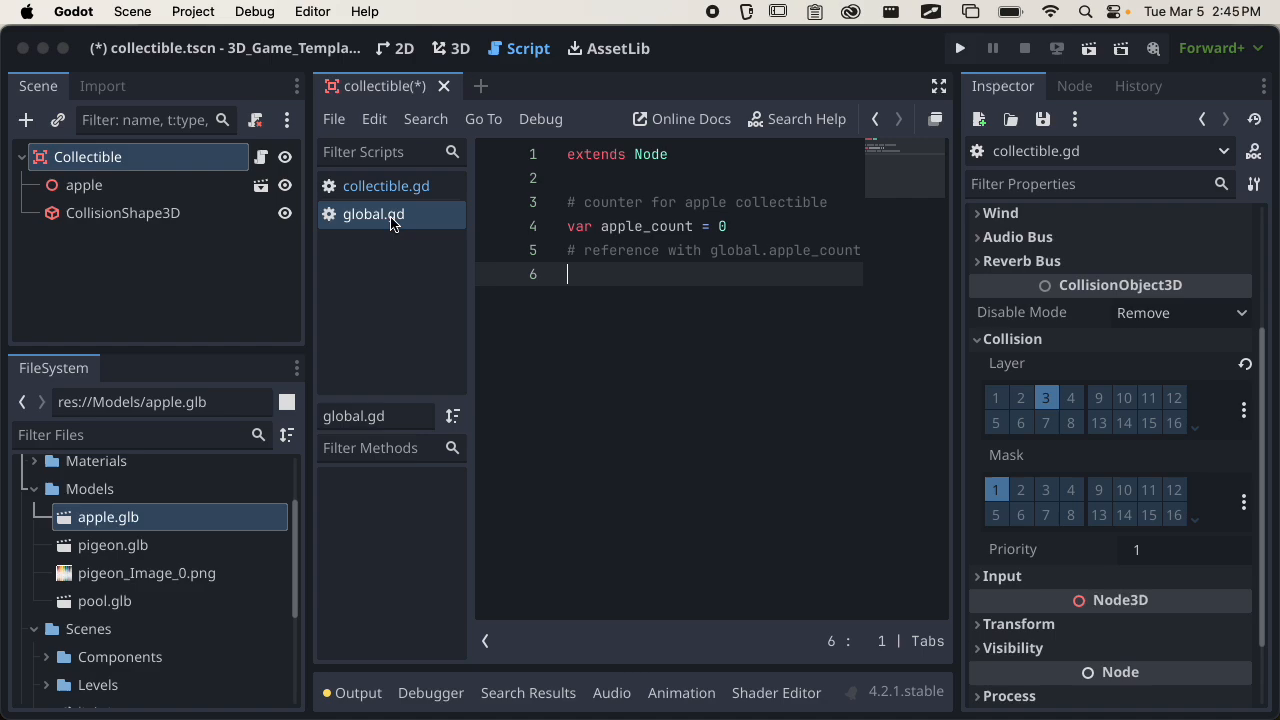
{"action": "left_click", "coordinate": [437, 189]}
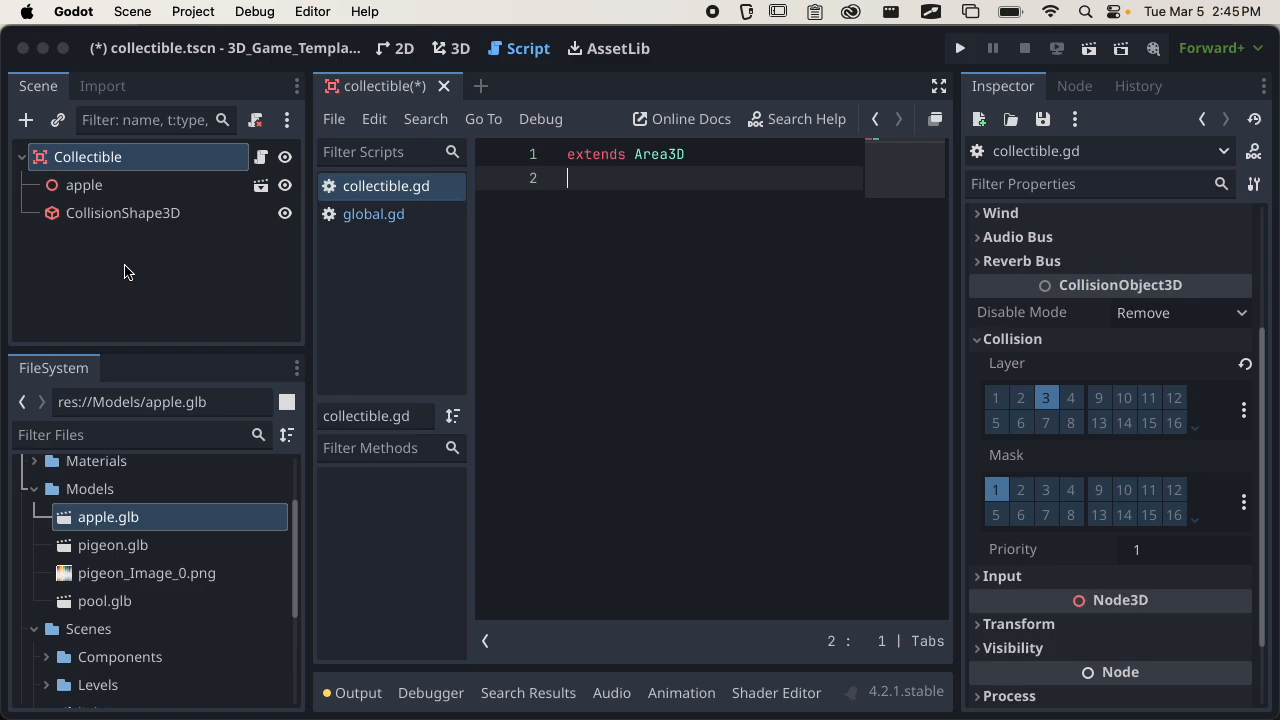
Declare a variable is_collected set to false on line 3 of collectible.gd and save the script.
{"action": "key", "text": "Return"}
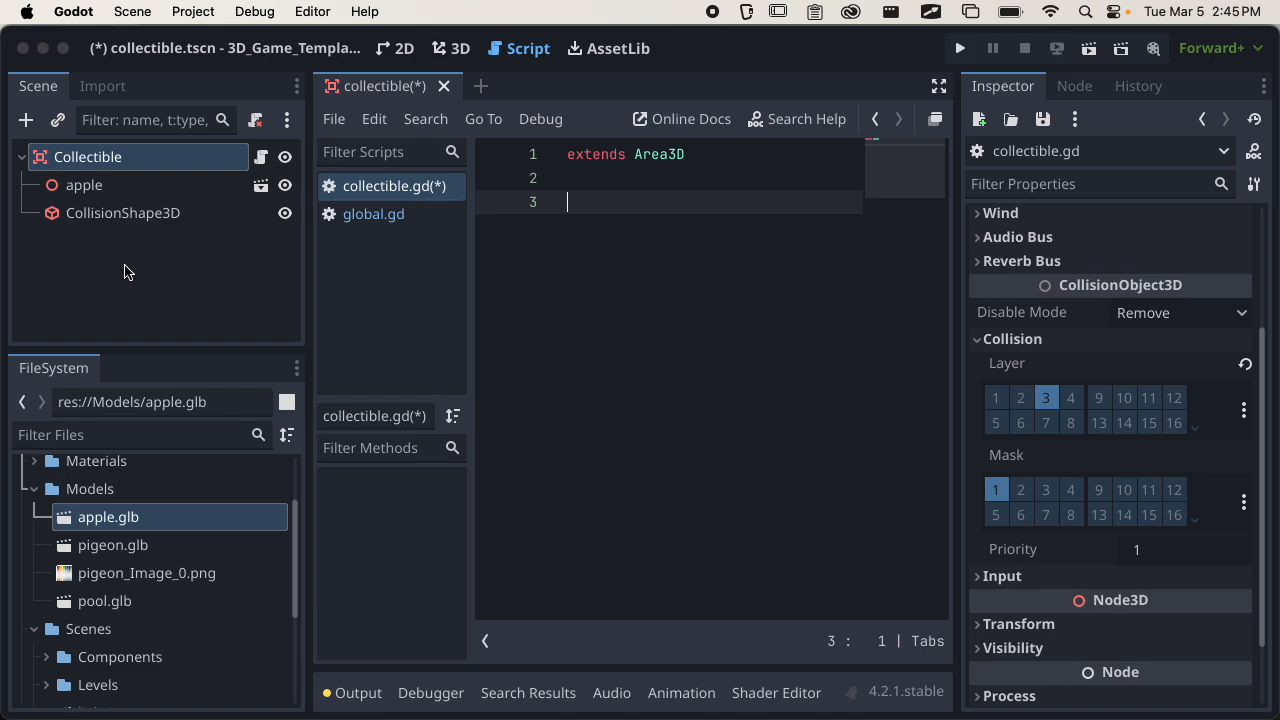
{"action": "key", "text": "super+s"}
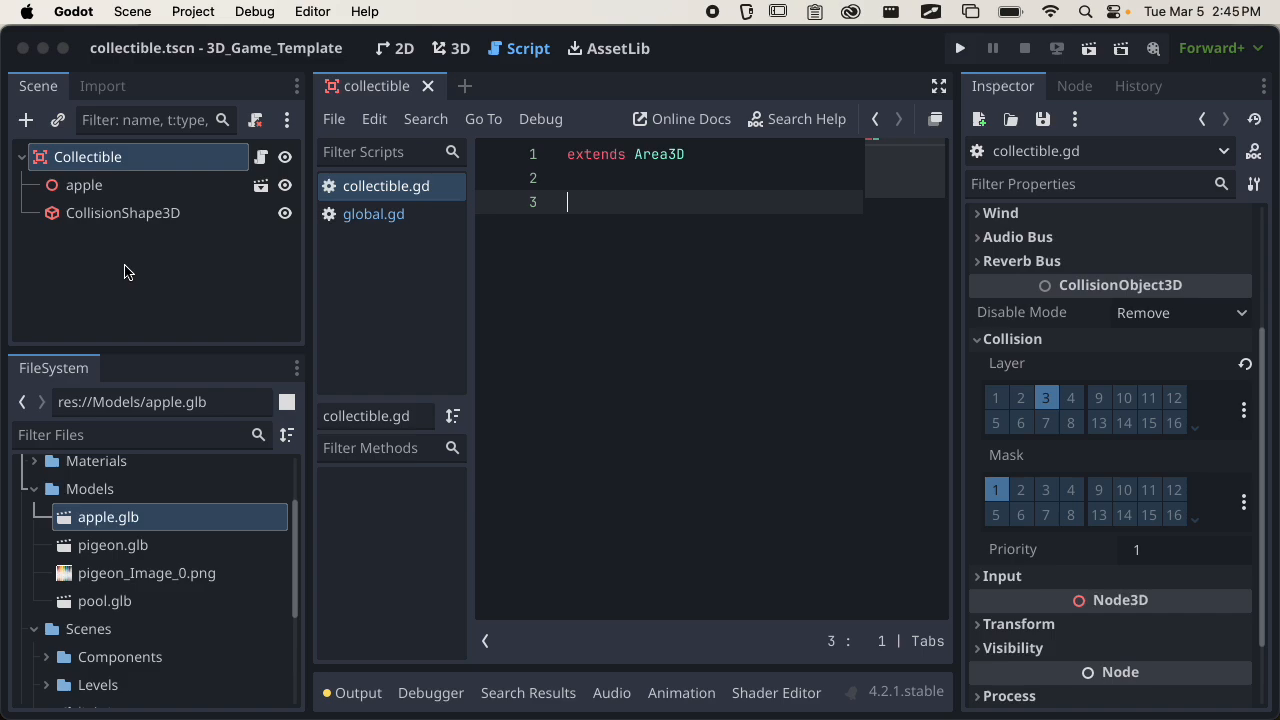
{"action": "type", "text": "var "}
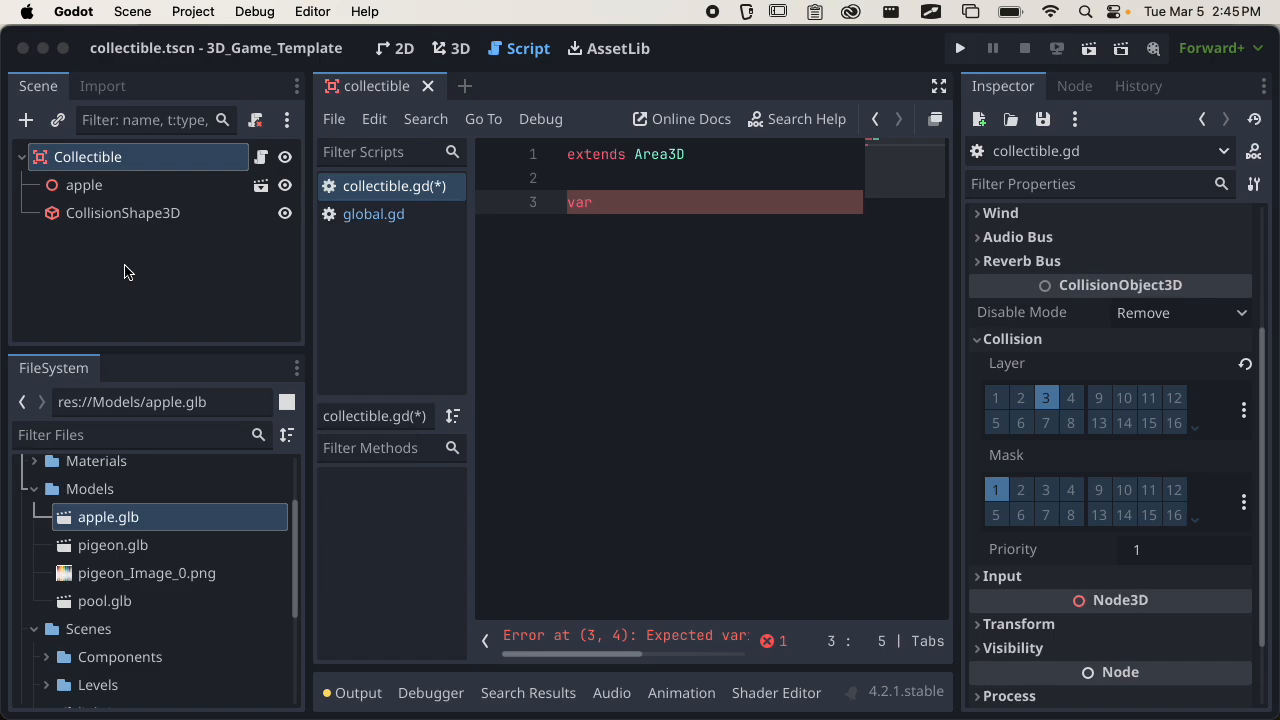
{"action": "type", "text": "is_"}
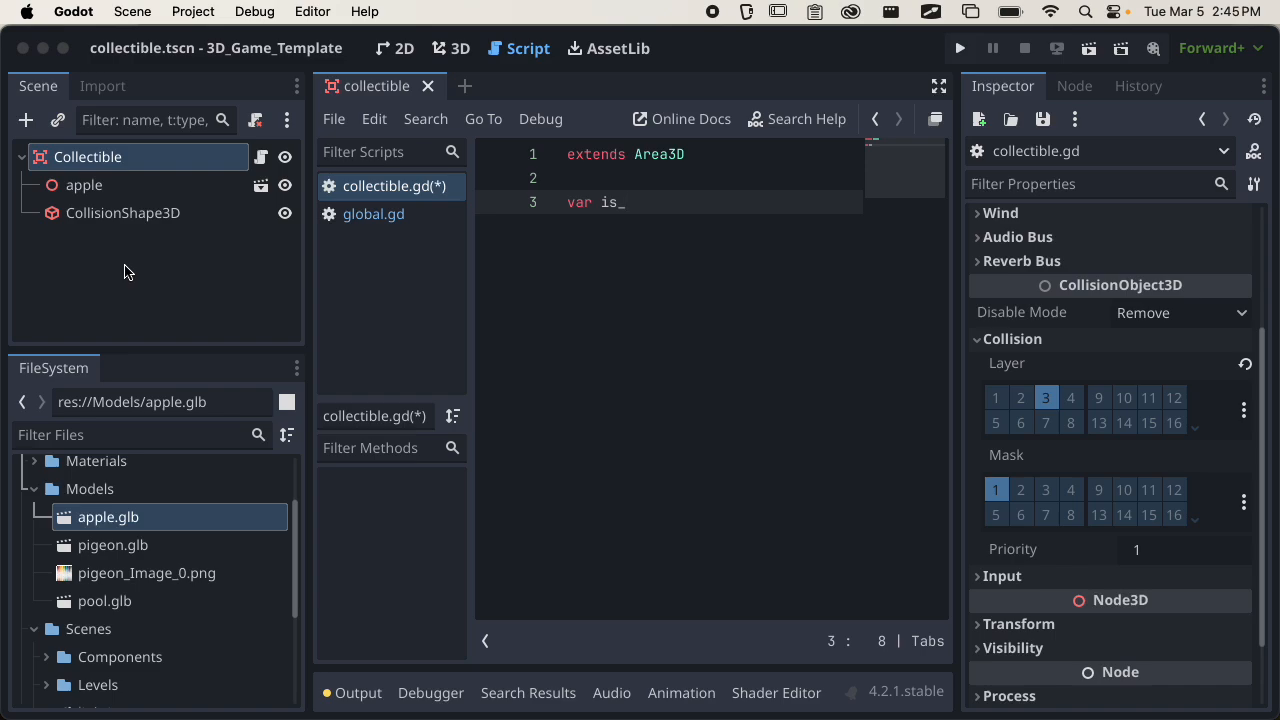
{"action": "type", "text": "collected = false"}
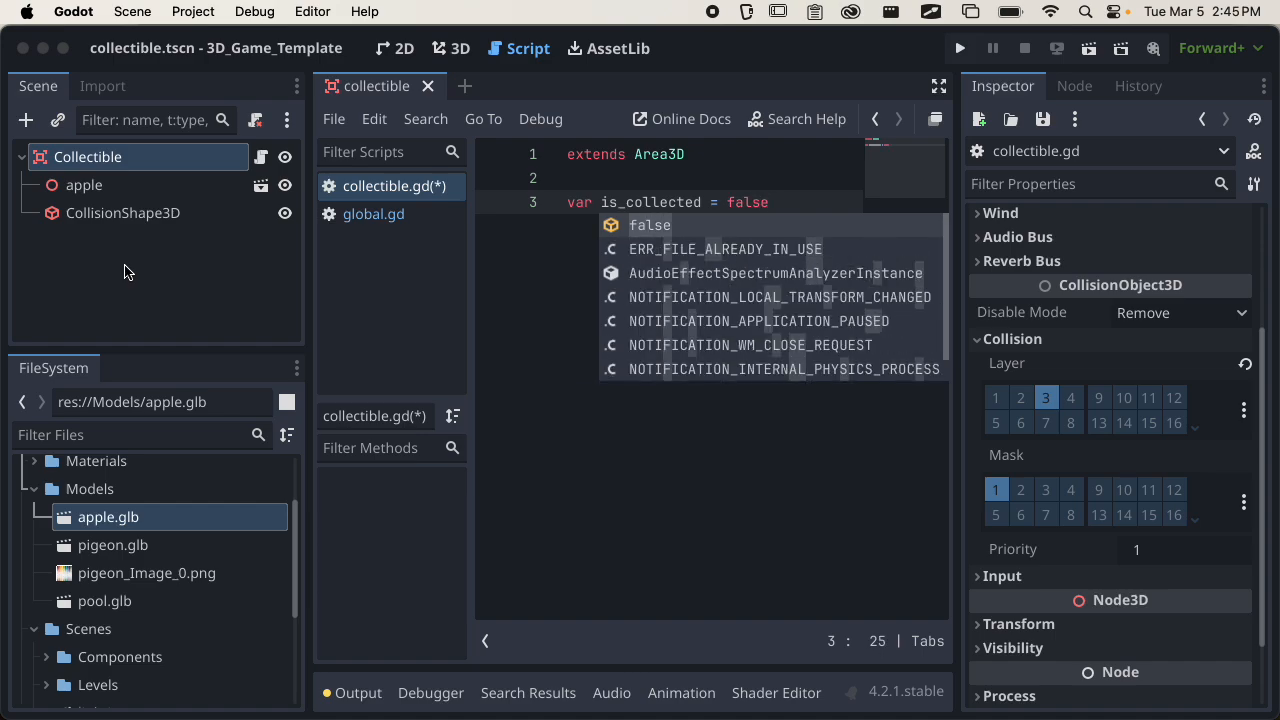
{"action": "key", "text": "super+s"}
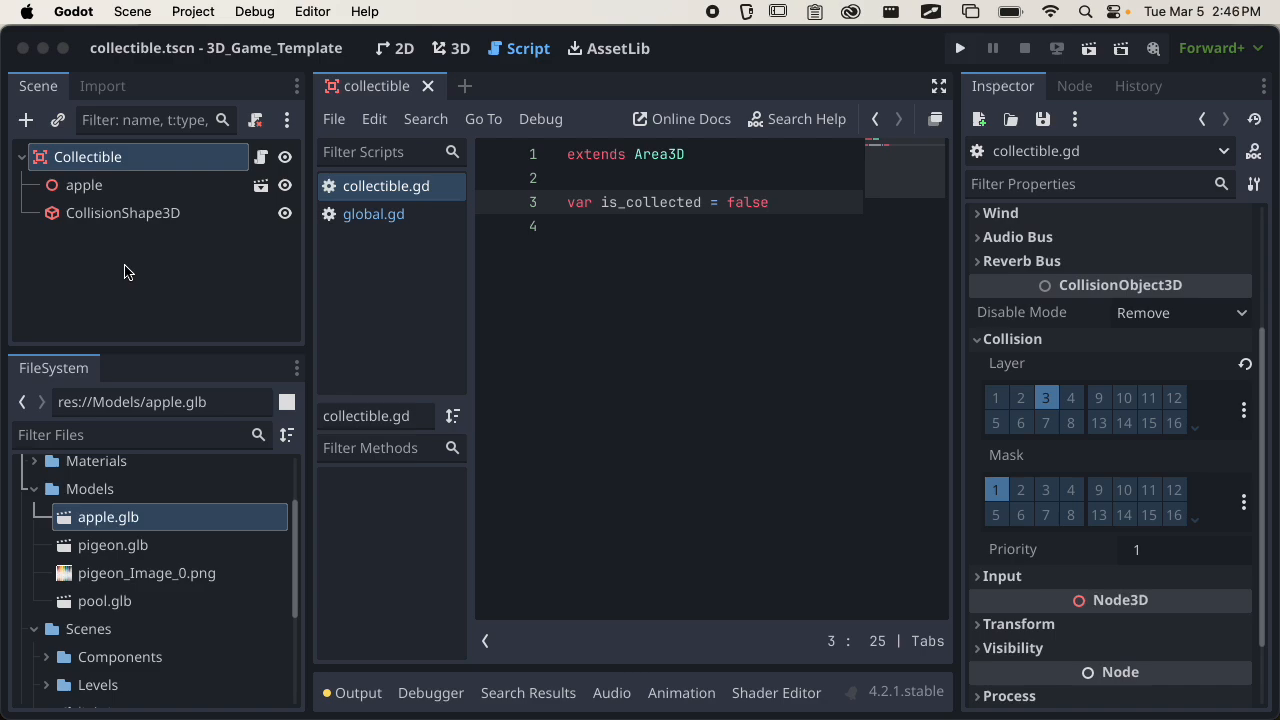
{"action": "left_click", "coordinate": [752, 203]}
{"action": "double_click", "coordinate": [759, 205]}
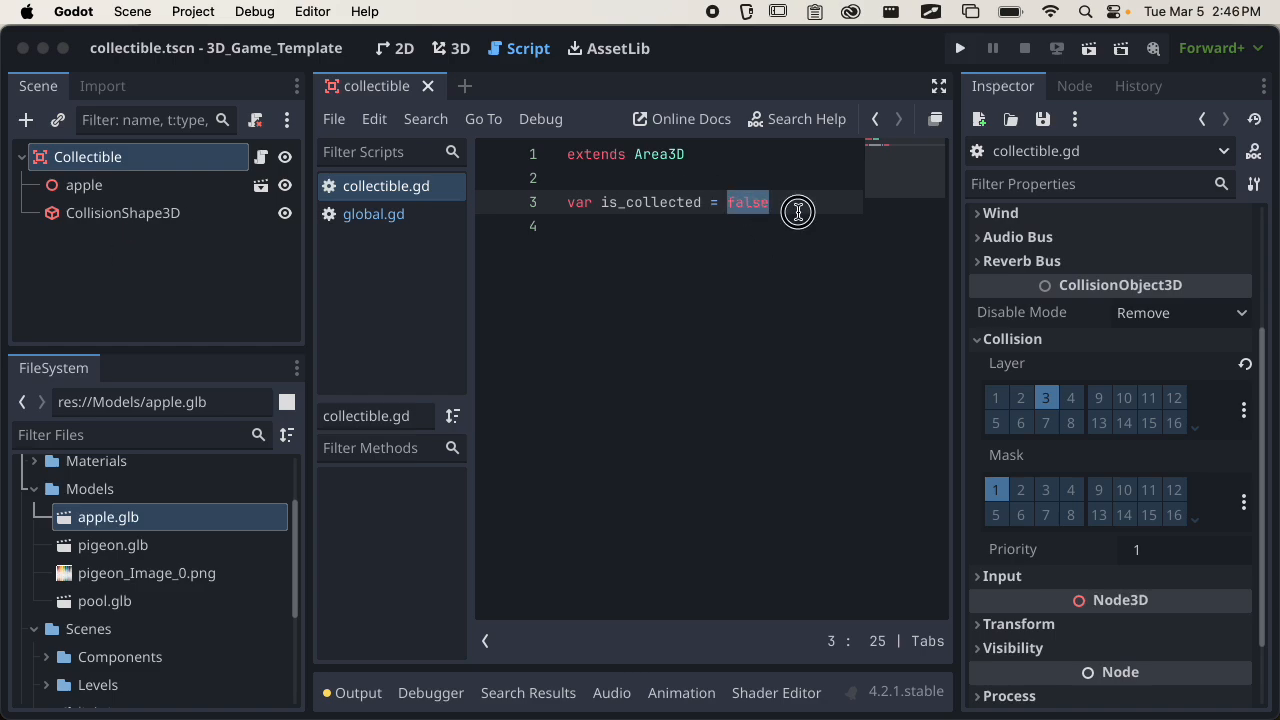
{"action": "left_click", "coordinate": [791, 203]}
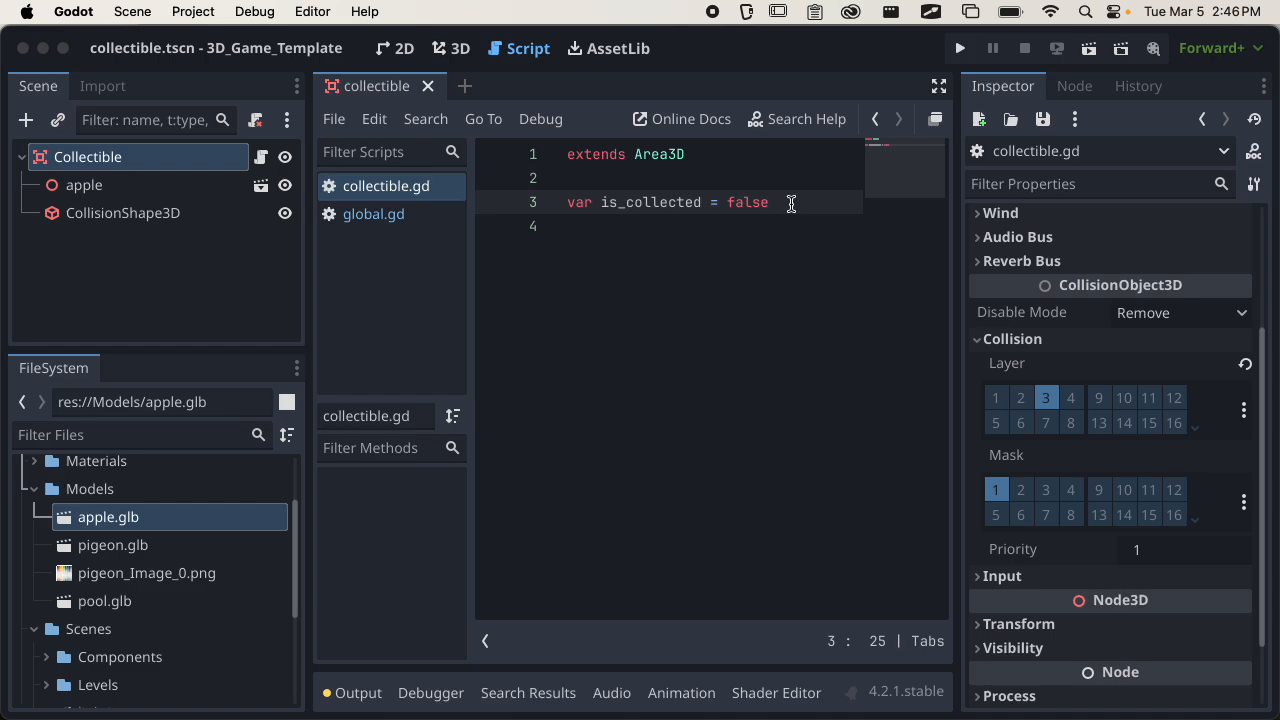
{"action": "double_click", "coordinate": [625, 203]}
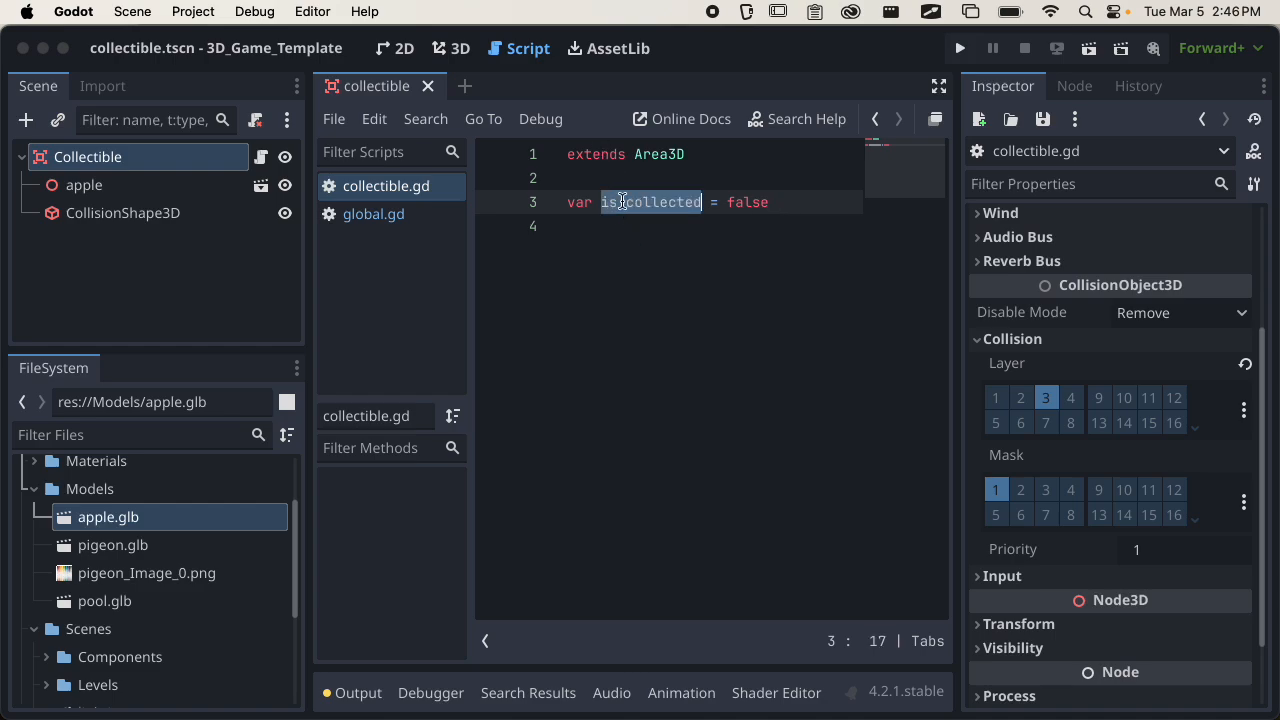
Add two blank lines below the is_collected declaration in collectible.gd.
{"action": "left_click", "coordinate": [763, 203]}
{"action": "key", "text": "Return"}
{"action": "key", "text": "Return"}
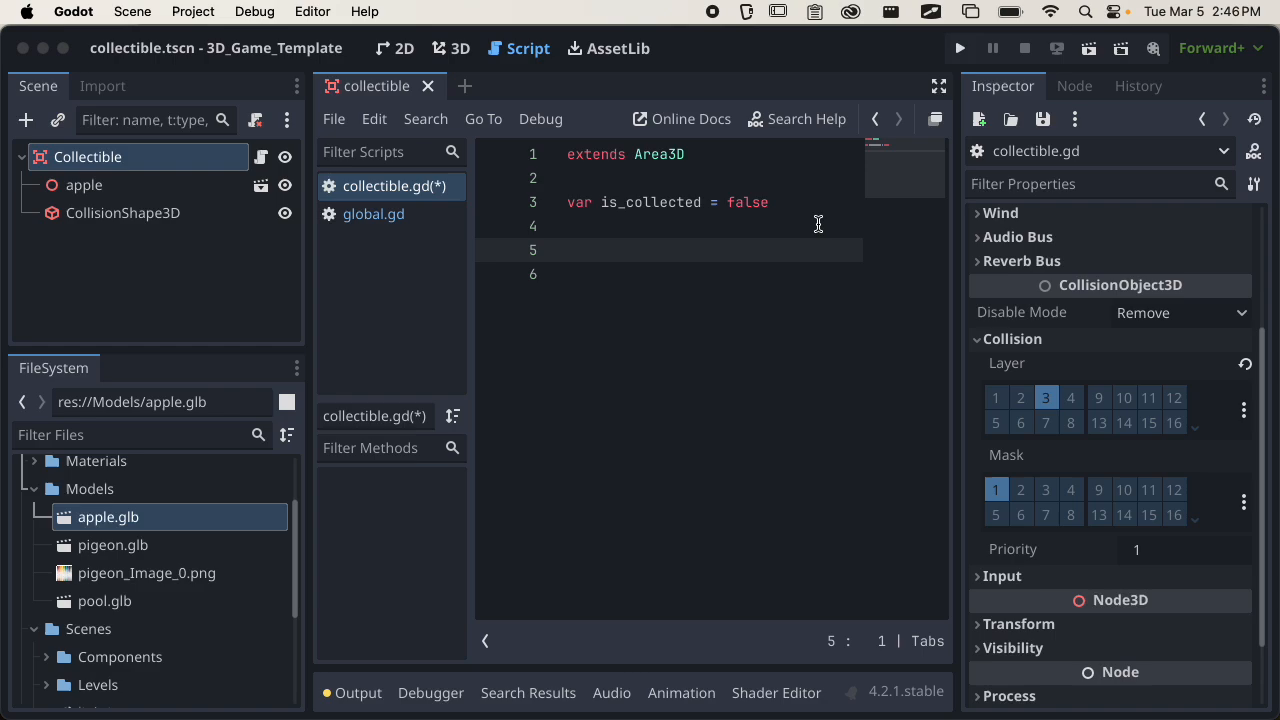
Compare the signals available on the CollisionShape3D node with those on the Collectible root node.
{"action": "left_click", "coordinate": [167, 219]}
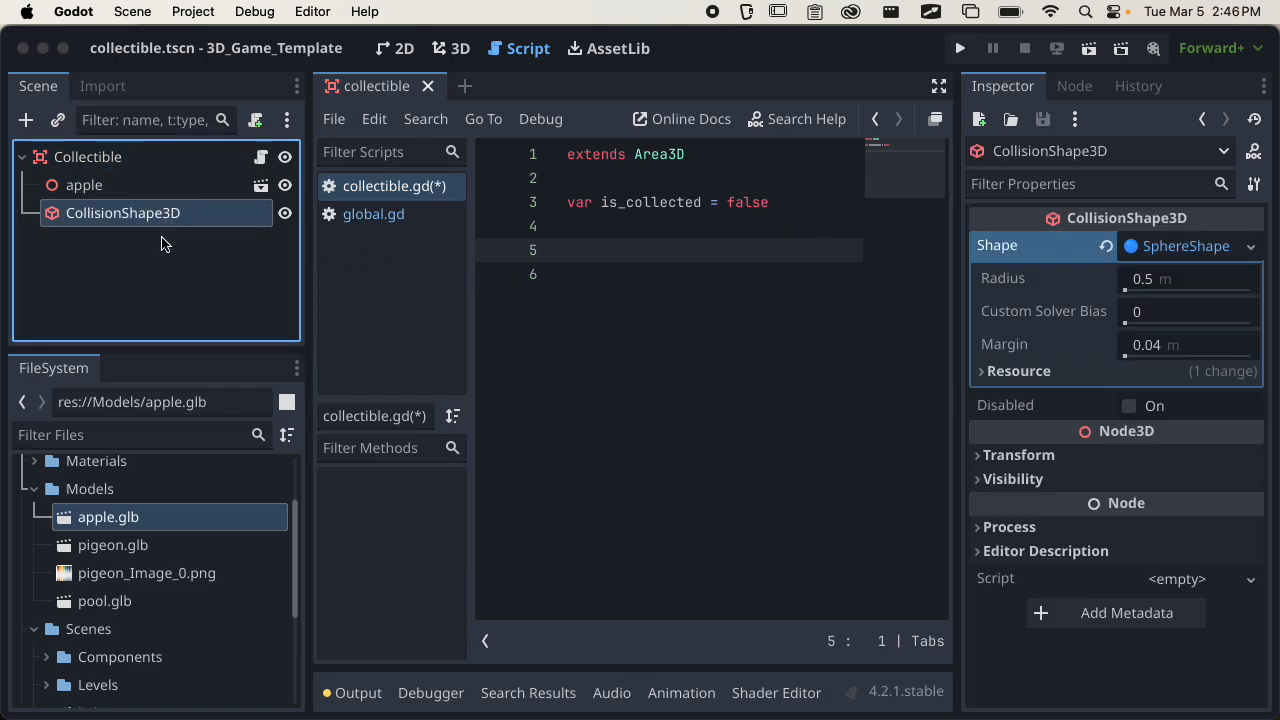
{"action": "left_click", "coordinate": [1075, 88]}
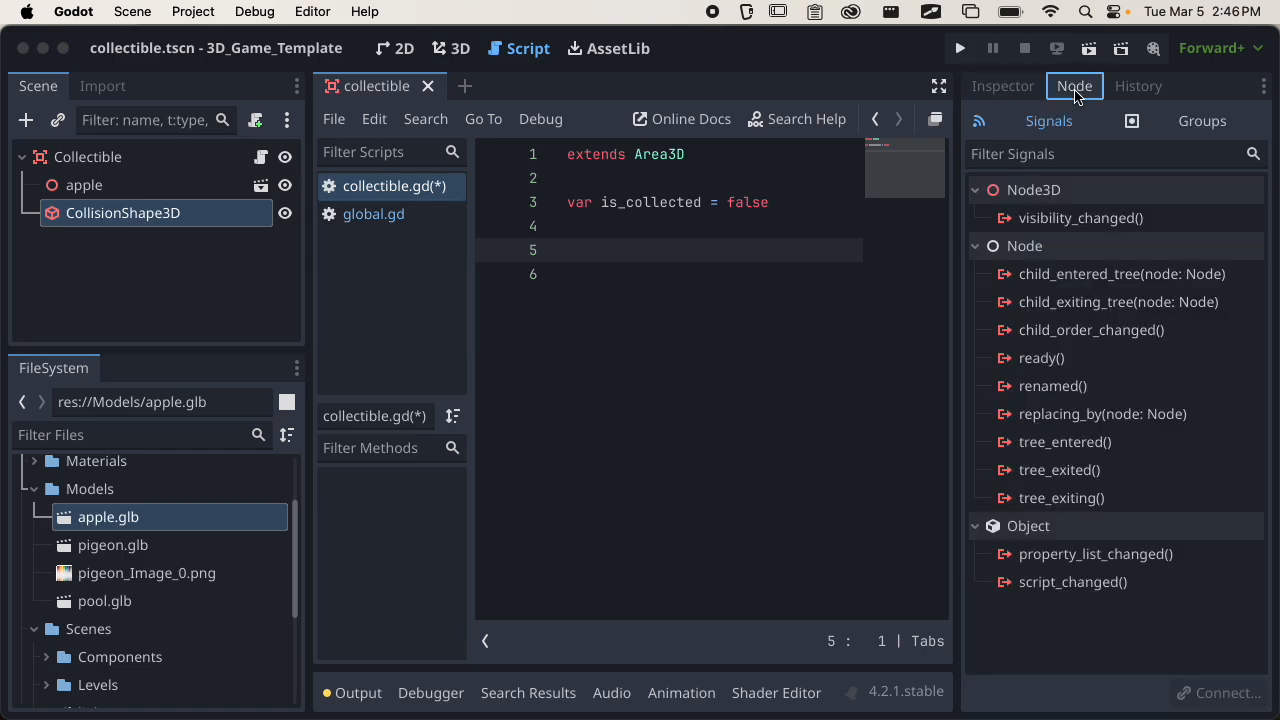
{"action": "left_click", "coordinate": [1058, 126]}
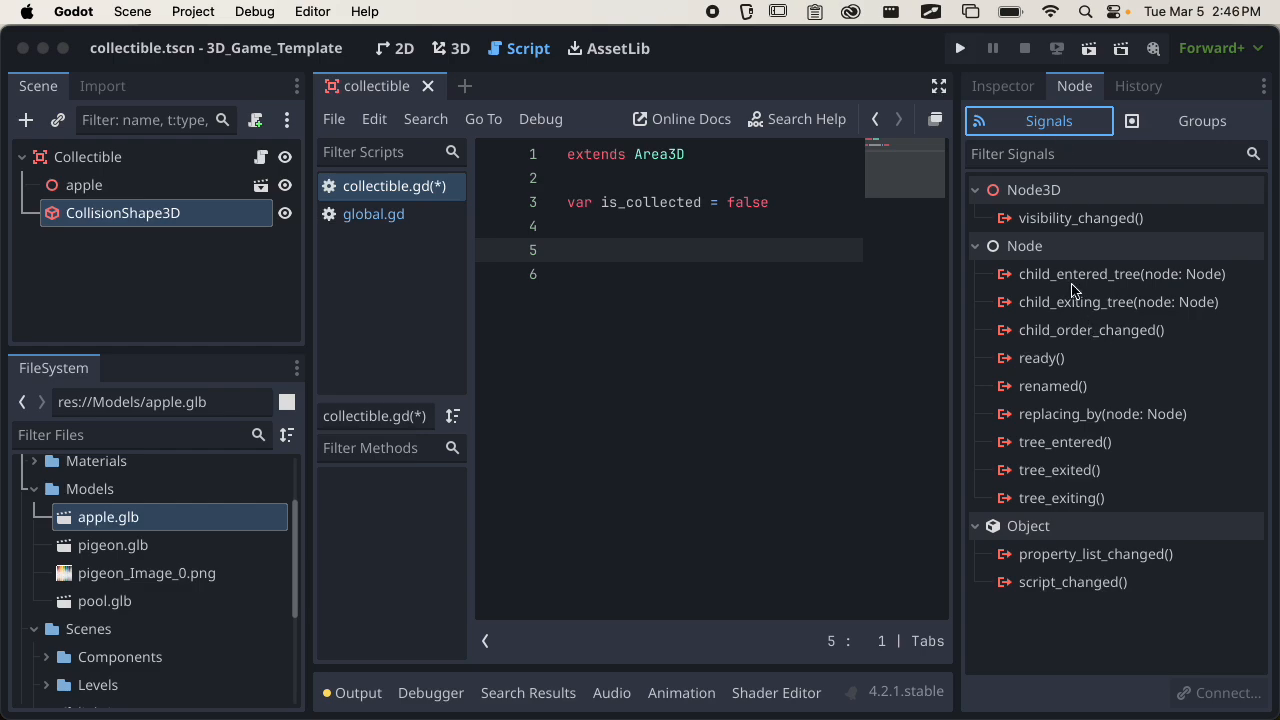
{"action": "left_click", "coordinate": [140, 159]}
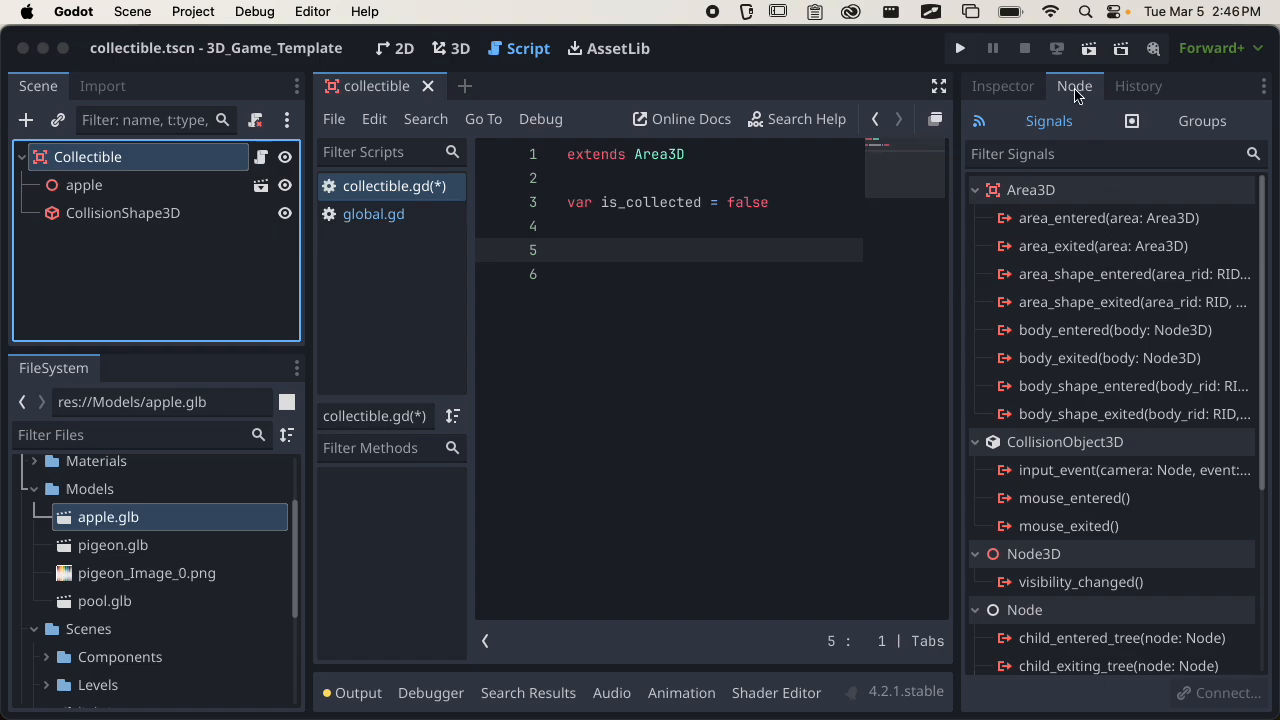
{"action": "double_click", "coordinate": [71, 162]}
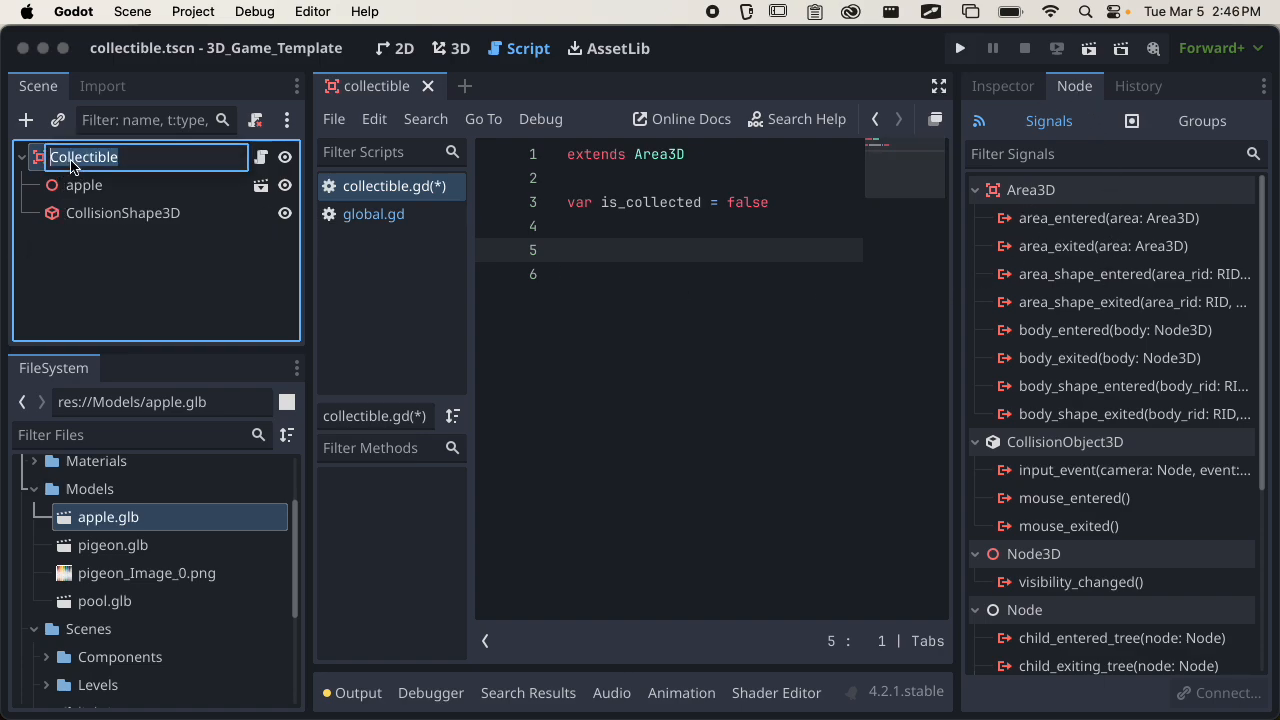
{"action": "left_click", "coordinate": [109, 212]}
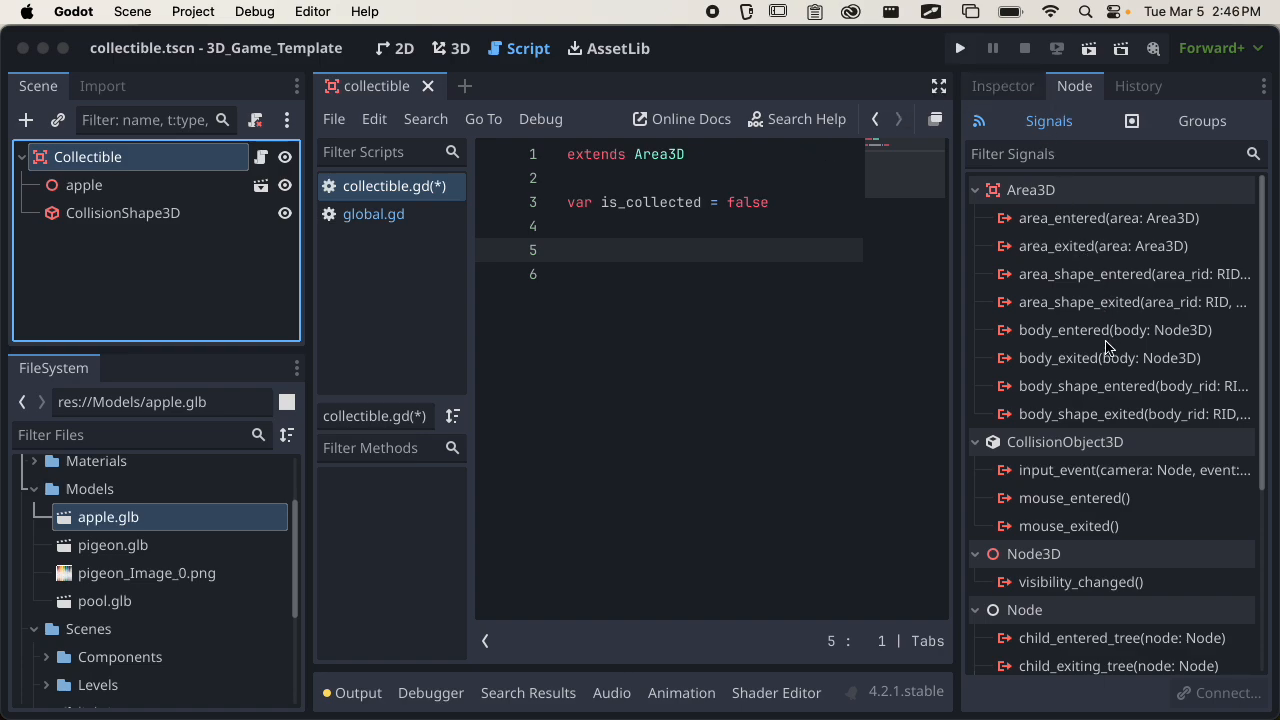
Connect the Collectible node's body_entered signal to the receiver method _on_body_entered in its own script.
{"action": "left_click", "coordinate": [1068, 335]}
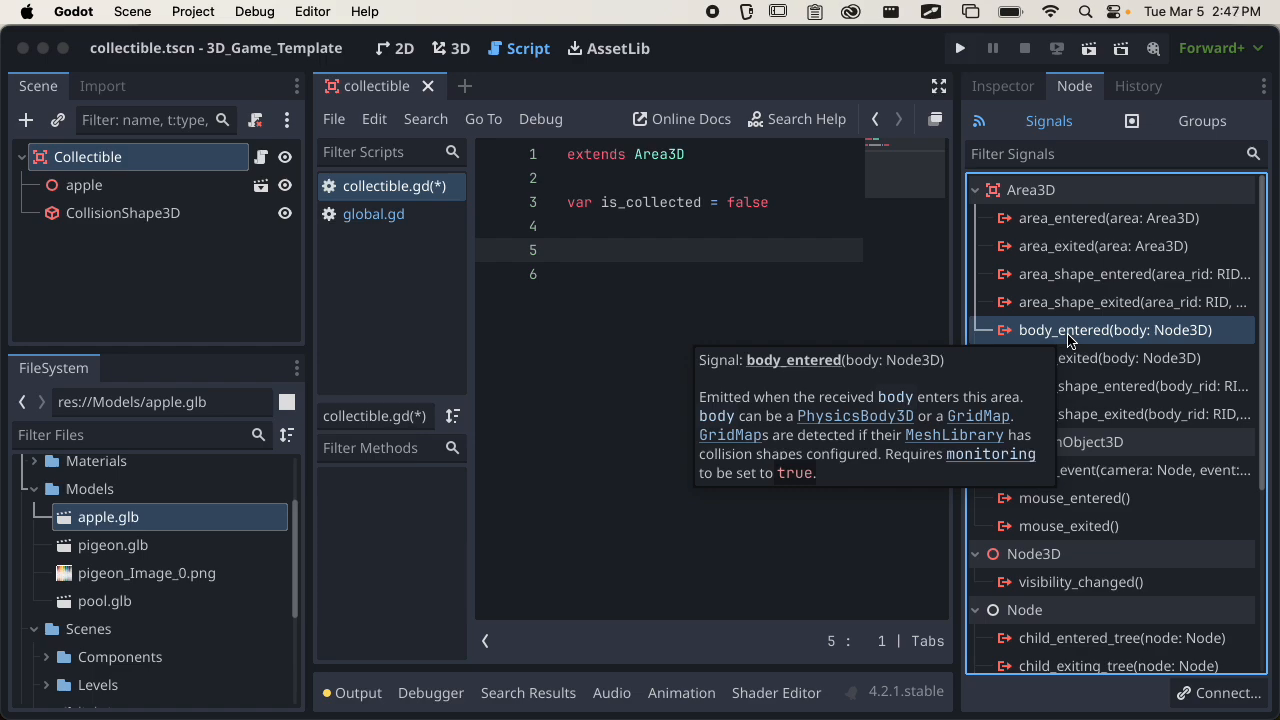
{"action": "double_click", "coordinate": [1114, 332]}
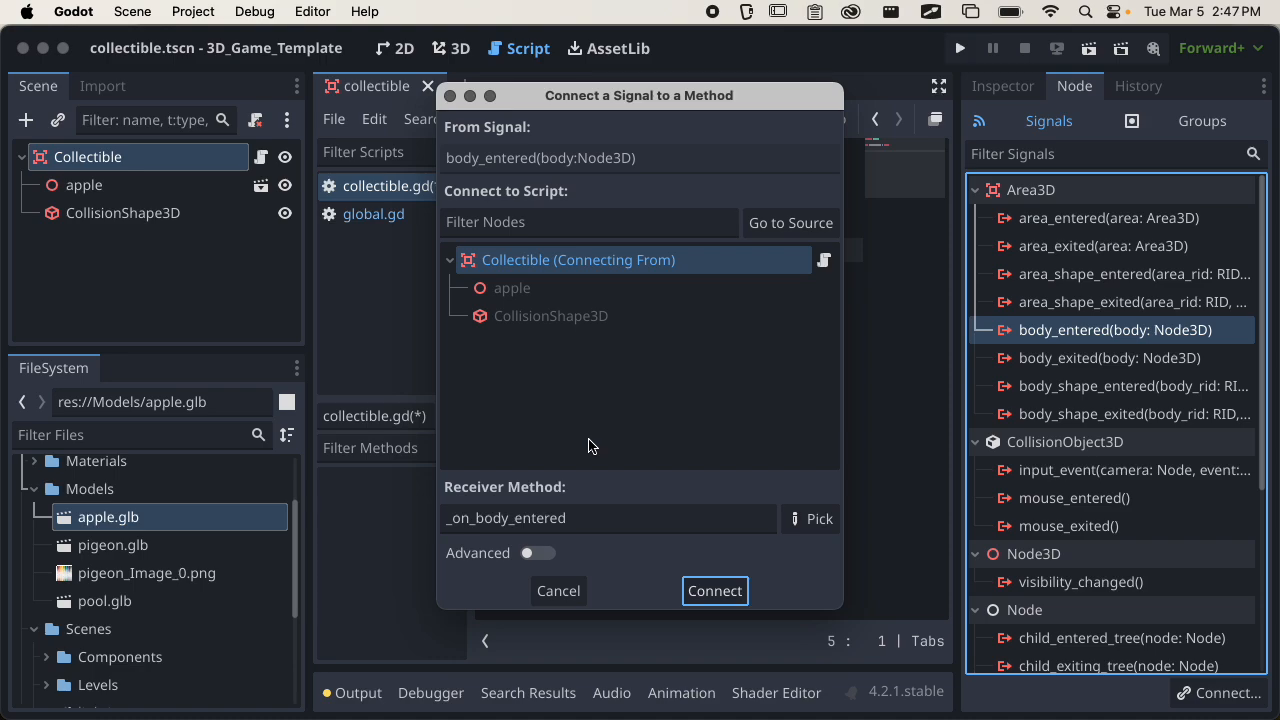
{"action": "left_click", "coordinate": [465, 516]}
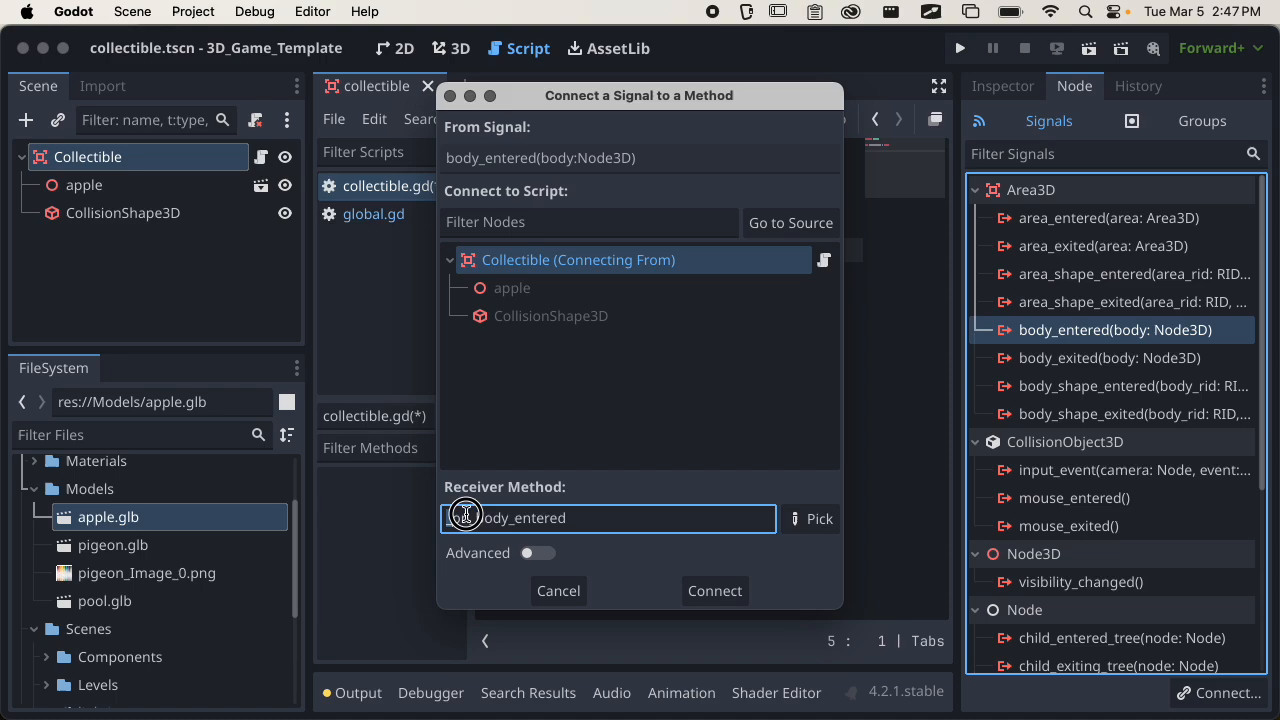
{"action": "left_click_drag", "start_coordinate": [465, 516], "coordinate": [578, 514]}
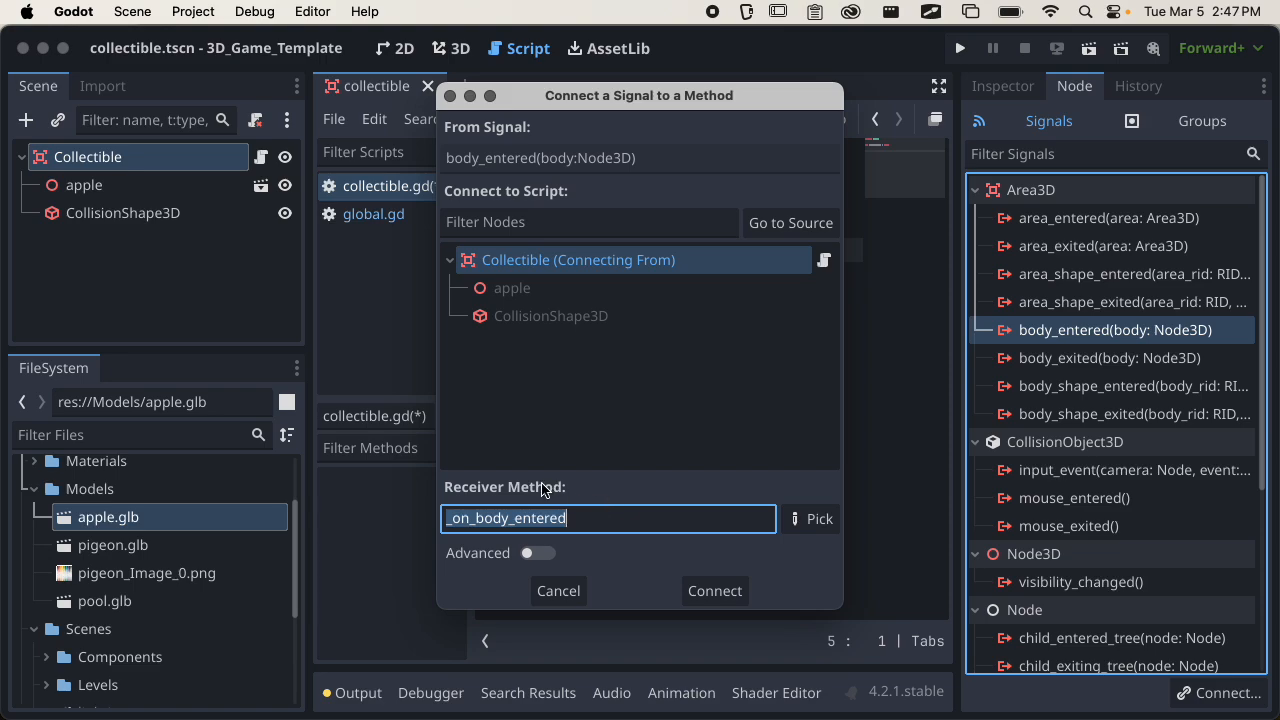
{"action": "left_click", "coordinate": [715, 592]}
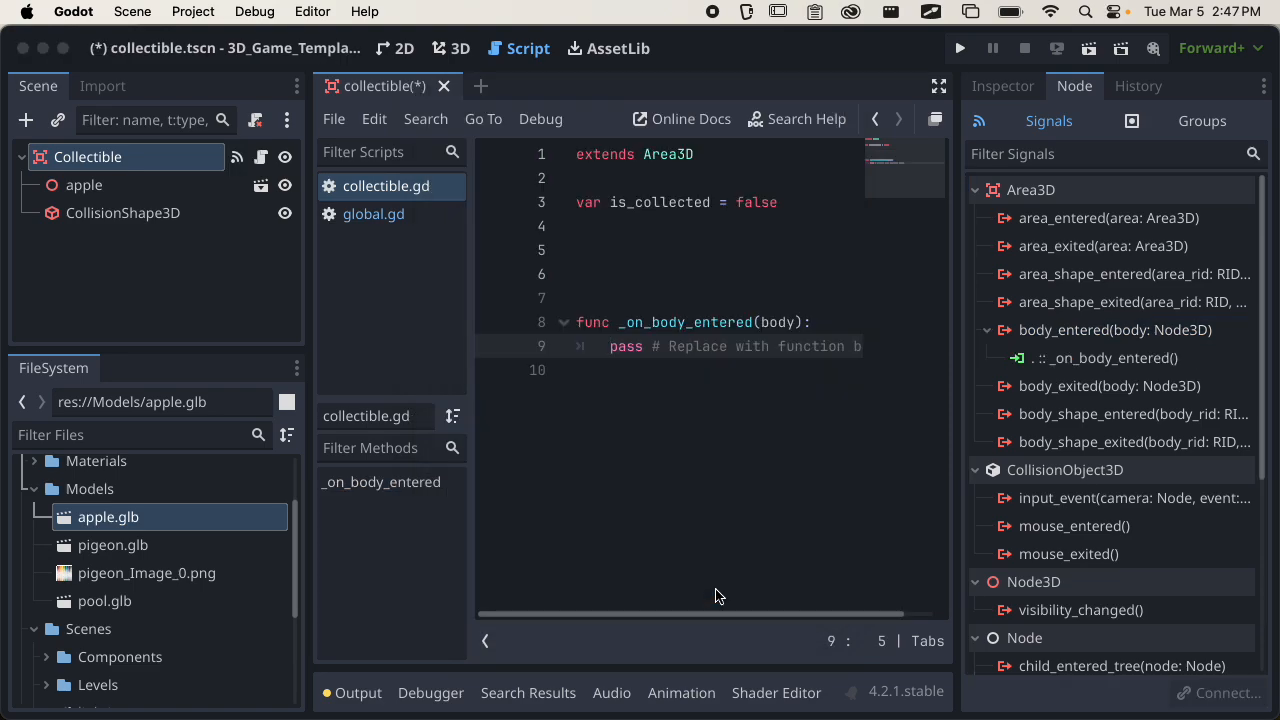
Remove three extra blank lines above the _on_body_entered function and view the signal connections of that method.
{"action": "left_click", "coordinate": [652, 300]}
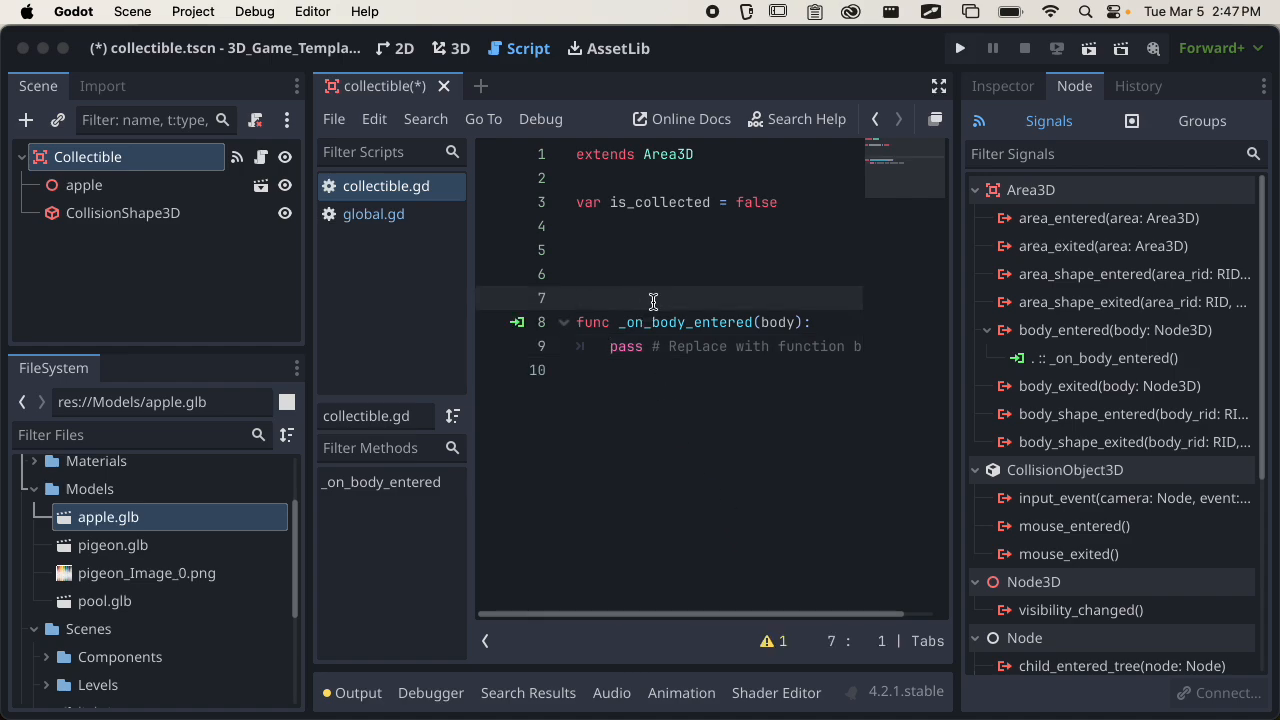
{"action": "key", "text": "BackSpace"}
{"action": "key", "text": "BackSpace"}
{"action": "key", "text": "BackSpace"}
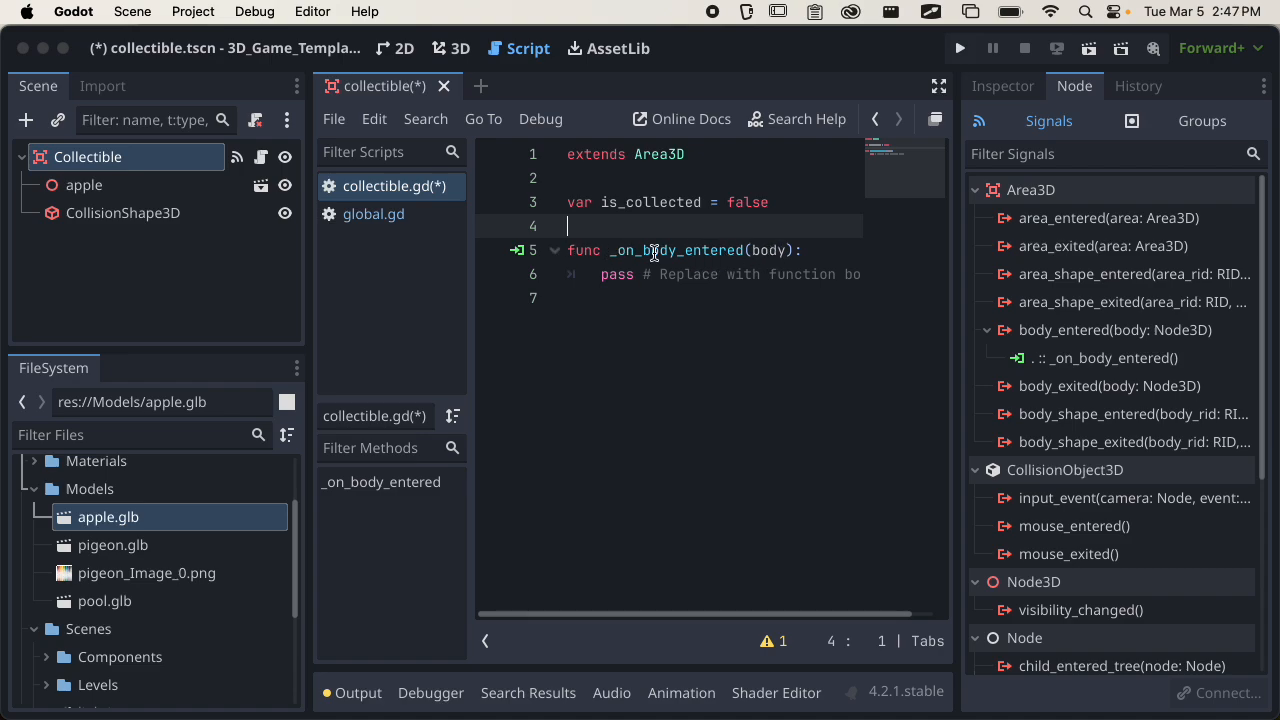
{"action": "left_click", "coordinate": [521, 253]}
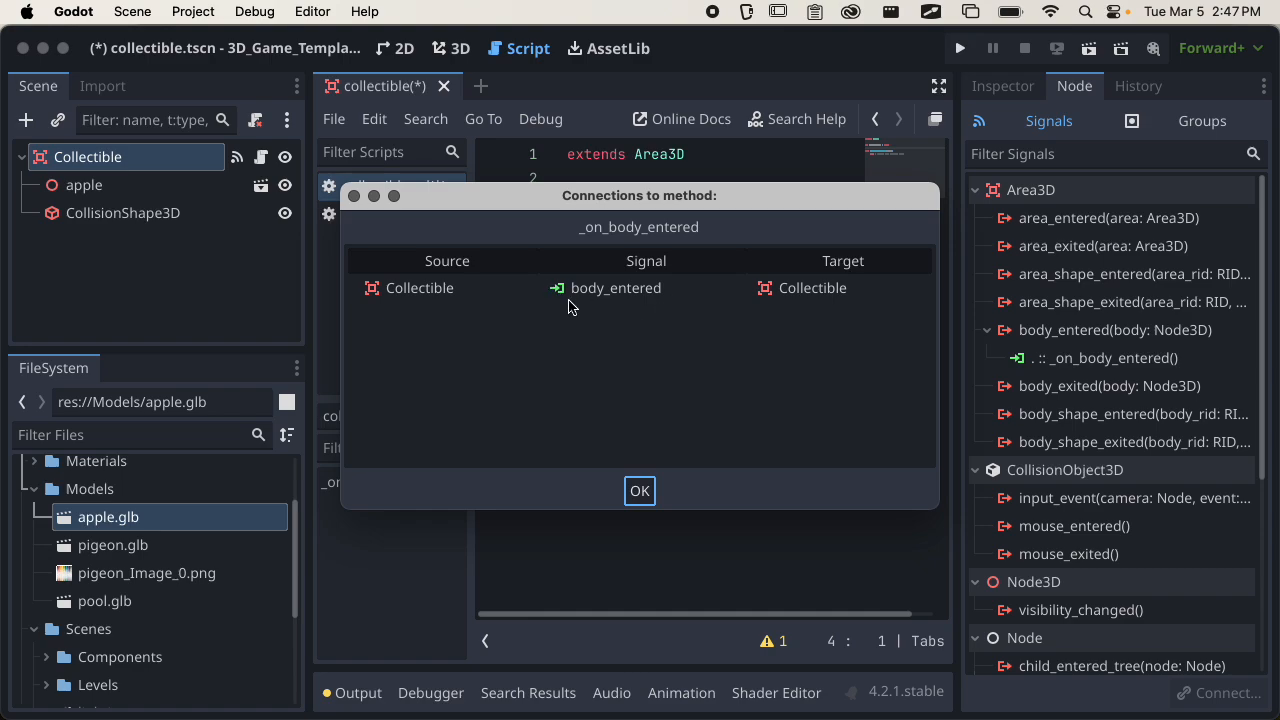
{"action": "left_click", "coordinate": [640, 491]}
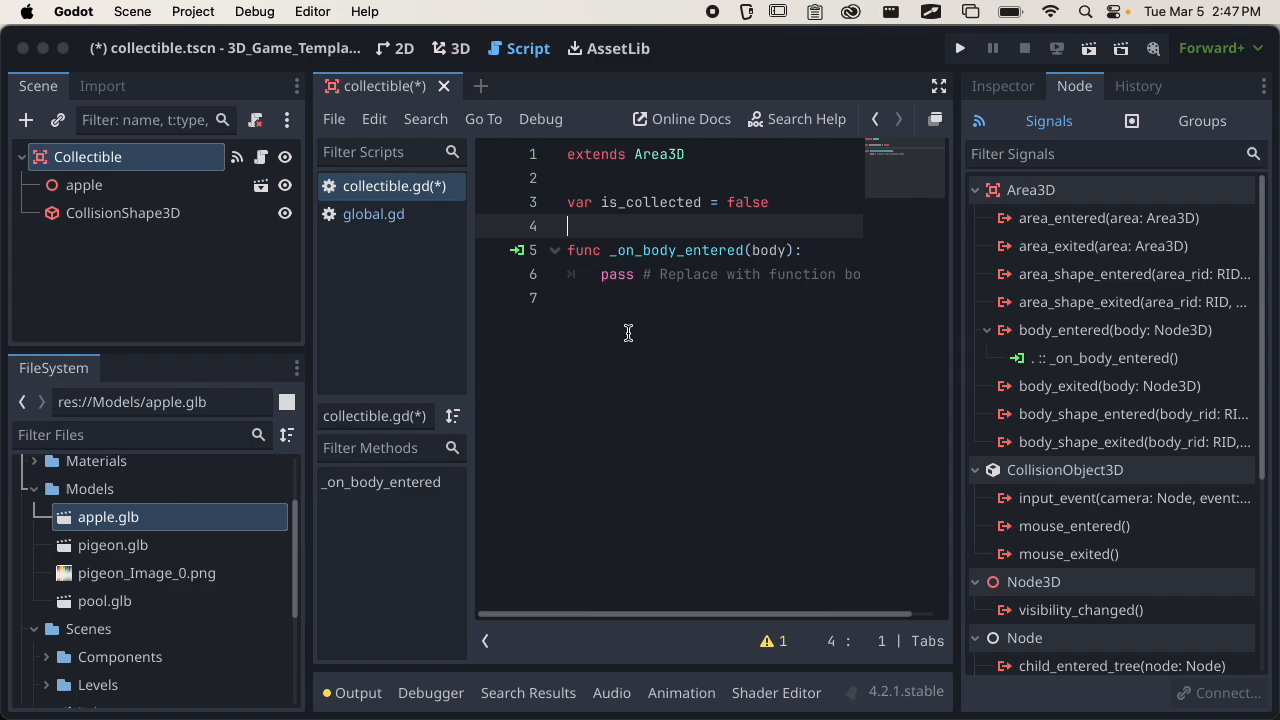
Rename the parameter of the _on_body_entered function to _body.
{"action": "double_click", "coordinate": [765, 250]}
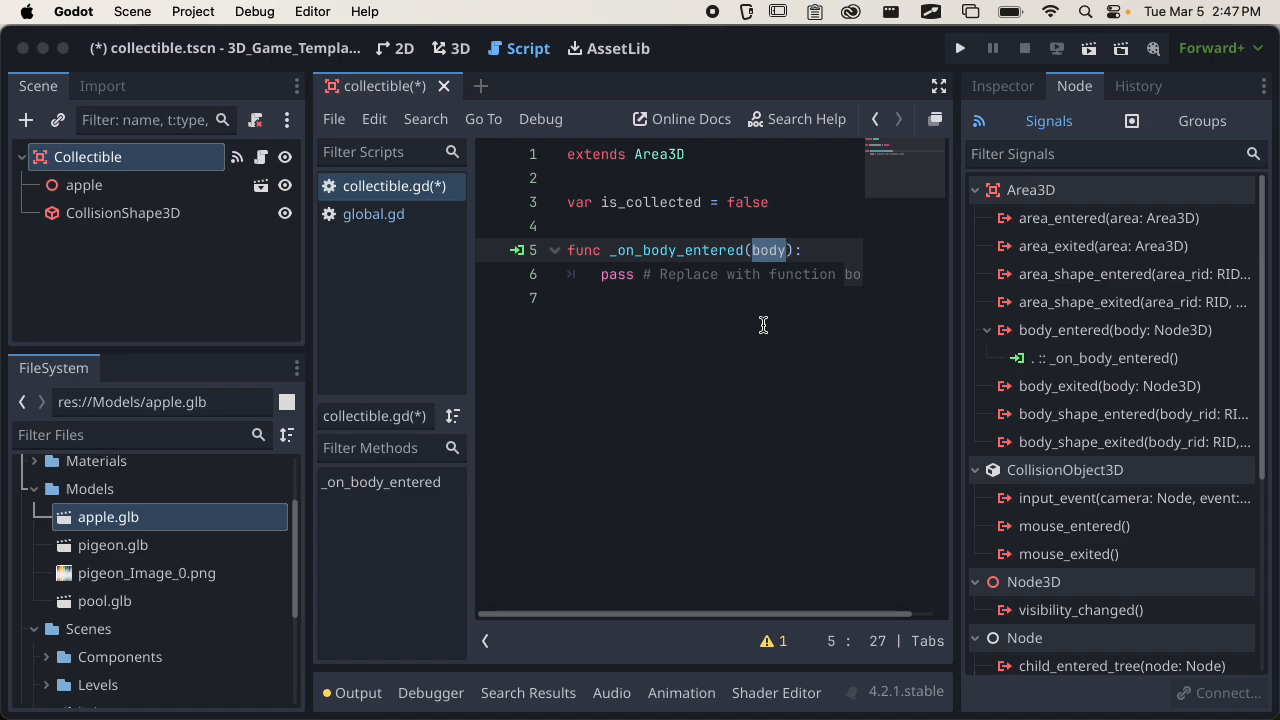
{"action": "key", "text": "Left"}
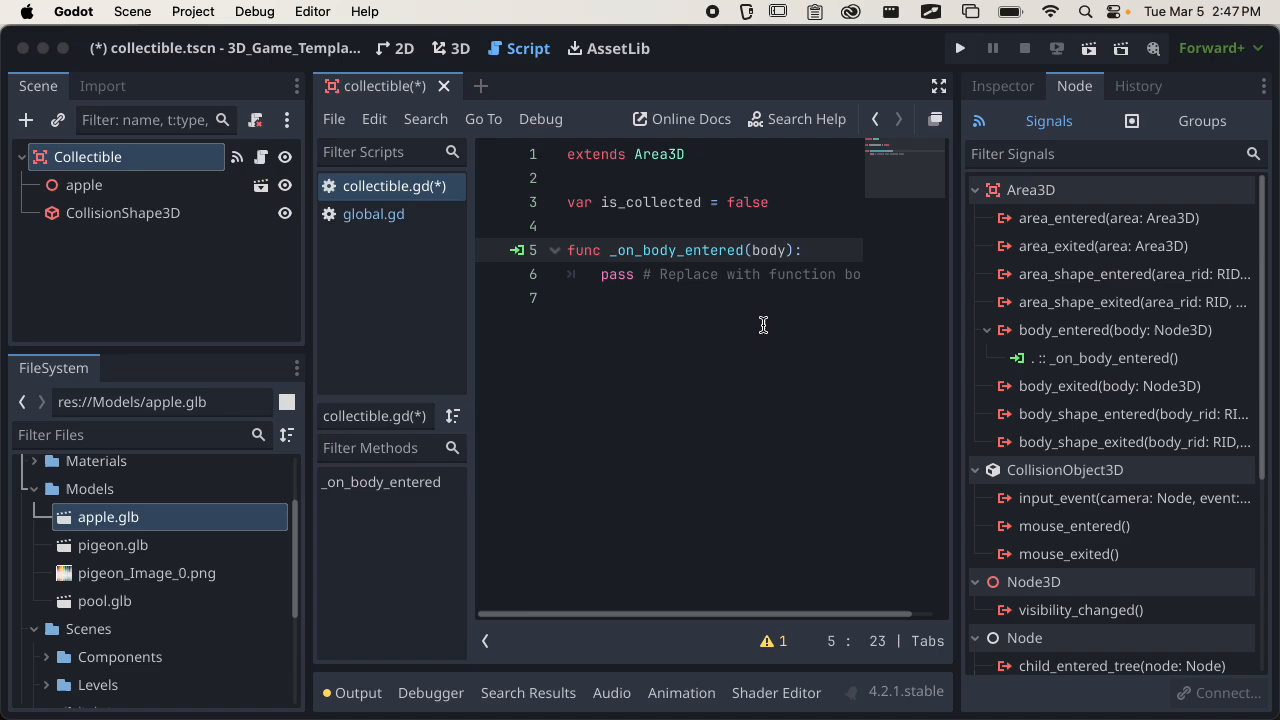
{"action": "type", "text": "_"}
Delete the placeholder pass statement and its comment from the _on_body_entered function.
{"action": "left_click", "coordinate": [702, 276]}
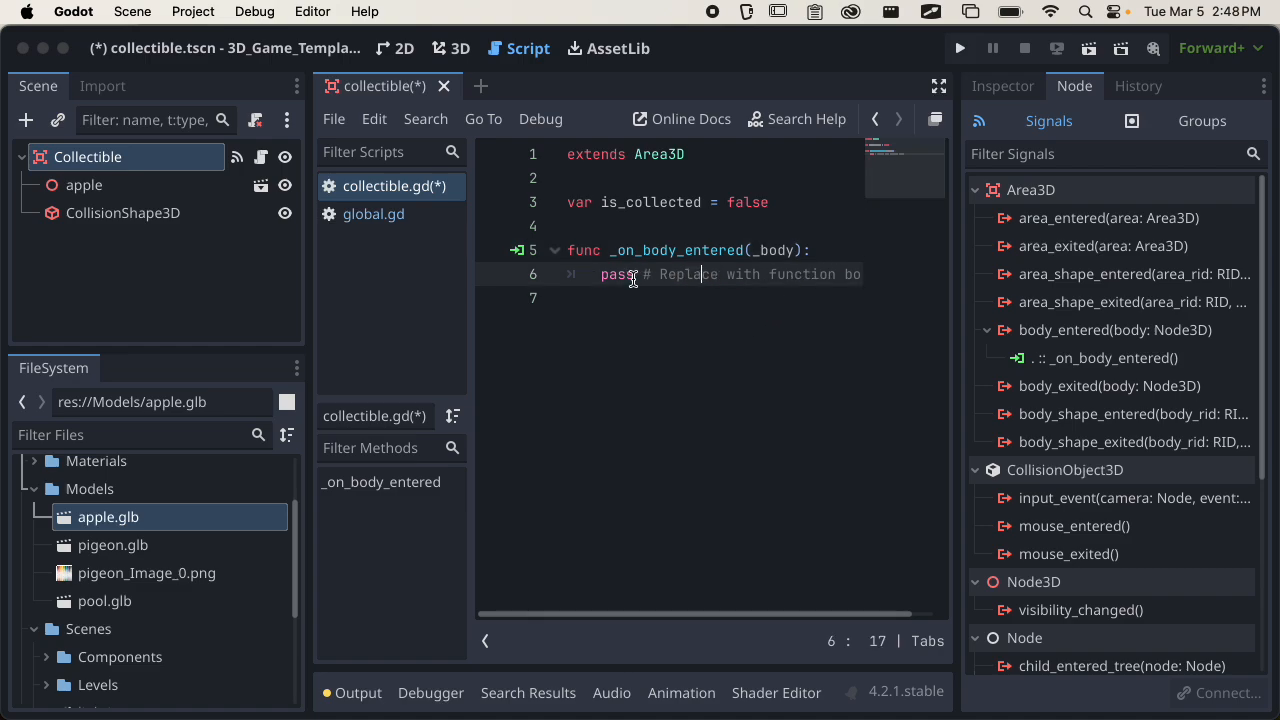
{"action": "left_click_drag", "start_coordinate": [597, 275], "coordinate": [895, 279]}
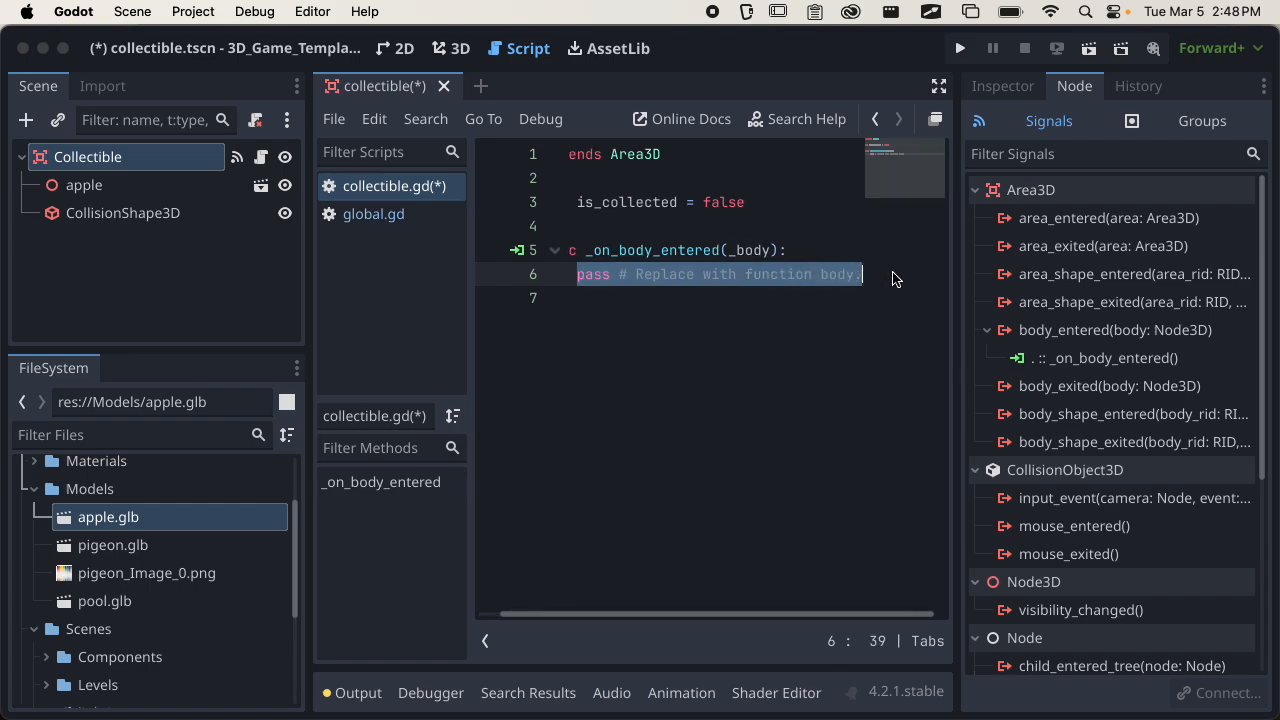
{"action": "left_click_drag", "start_coordinate": [616, 613], "coordinate": [592, 614]}
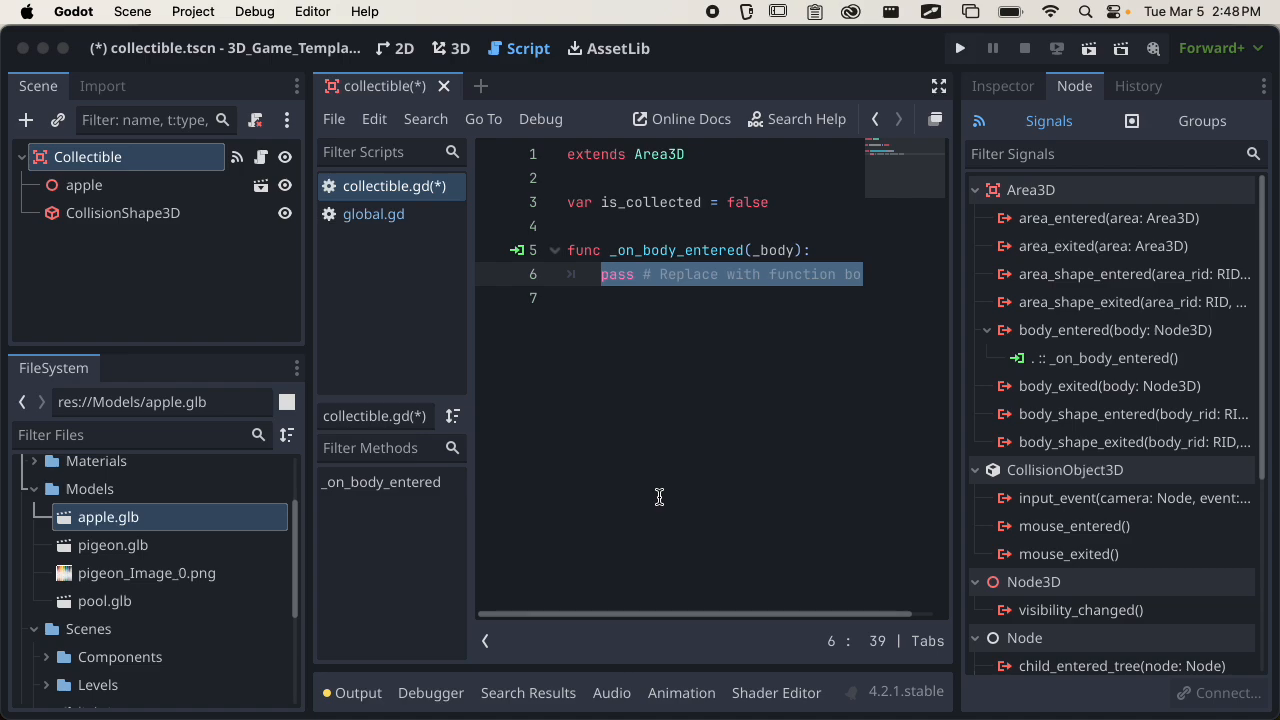
{"action": "left_click", "coordinate": [644, 290]}
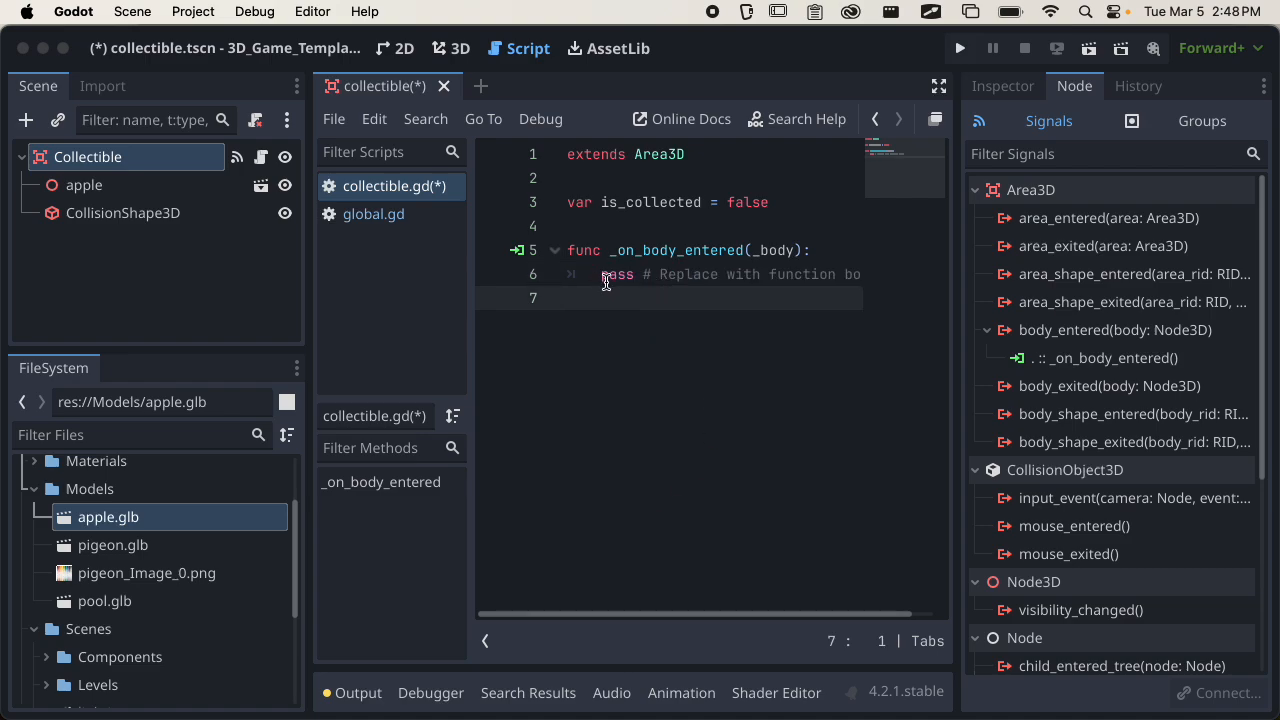
{"action": "left_click_drag", "start_coordinate": [602, 275], "coordinate": [877, 276]}
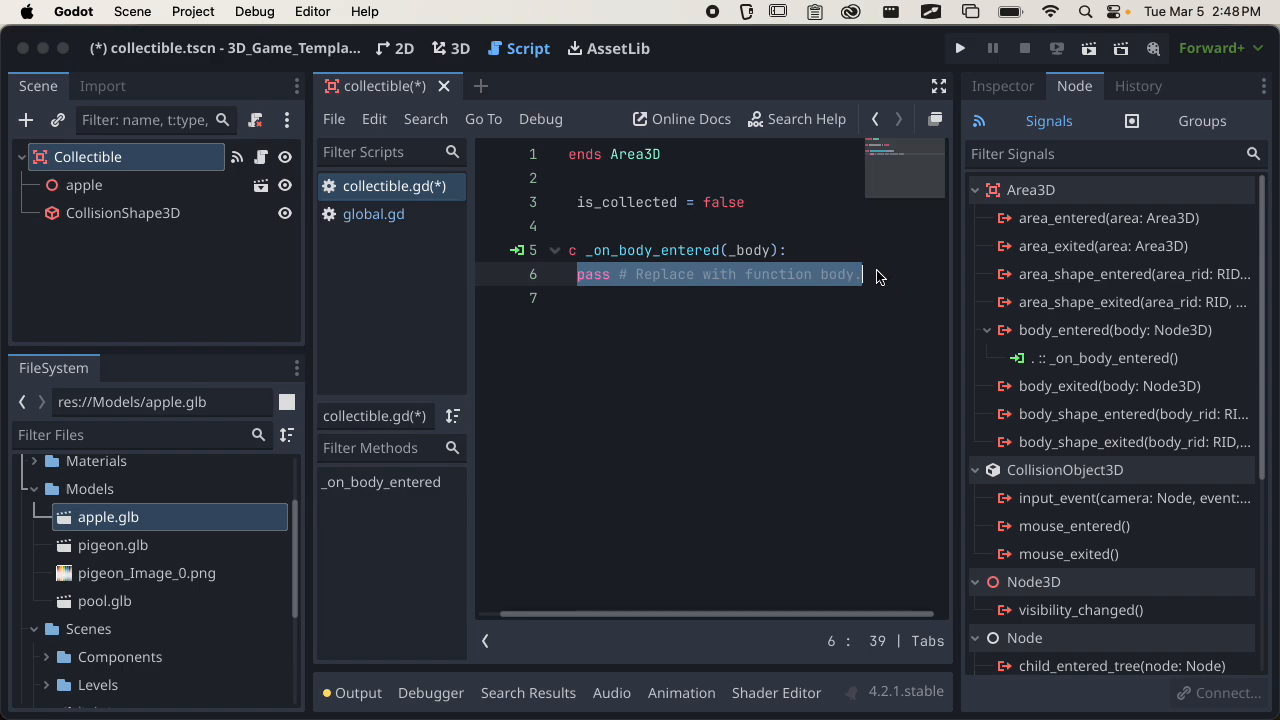
{"action": "key", "text": "BackSpace"}
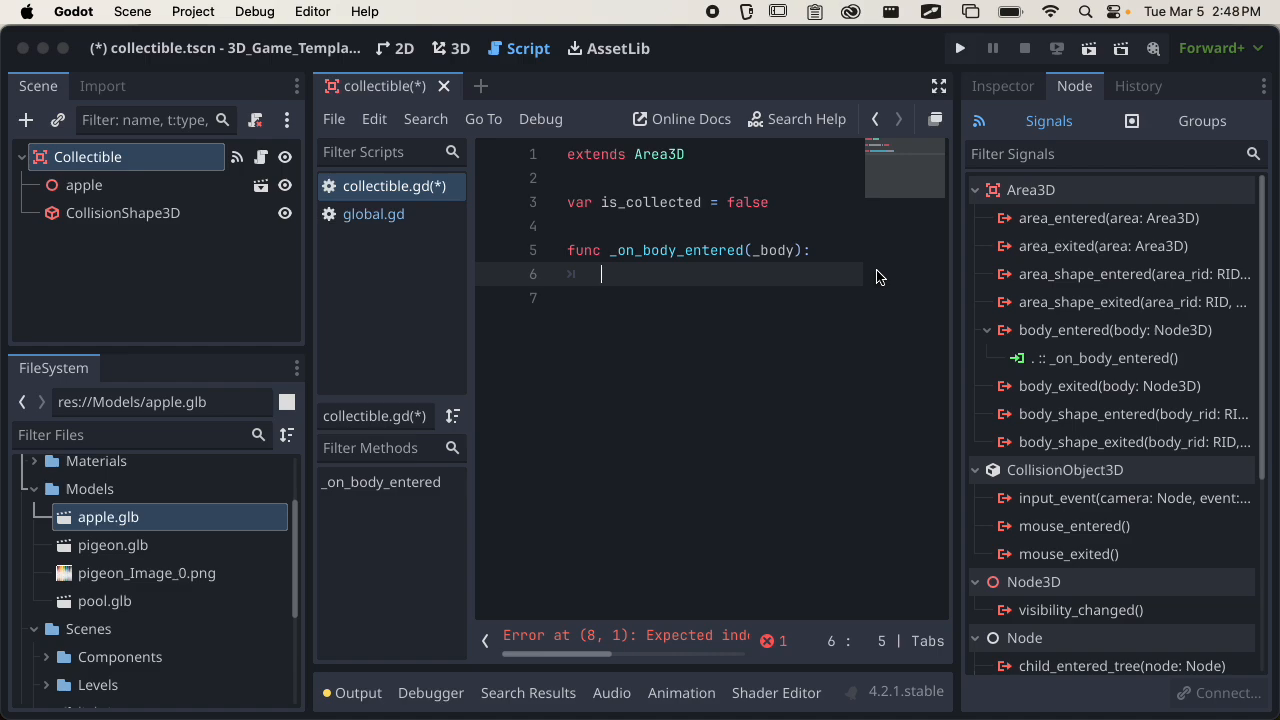
Enter global.apple_count on line 6 inside _on_body_entered, checking the variable's name in global.gd.
{"action": "type", "text": "glb"}
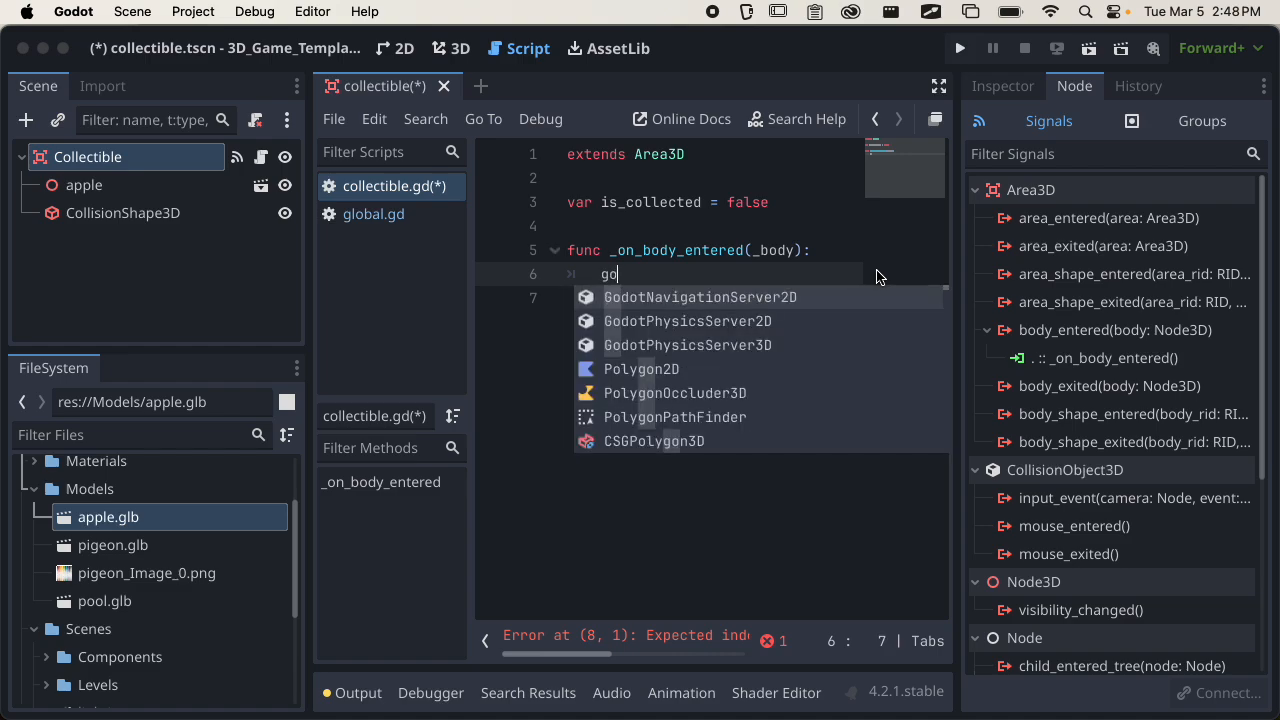
{"action": "key", "text": "BackSpace"}
{"action": "type", "text": "obal."}
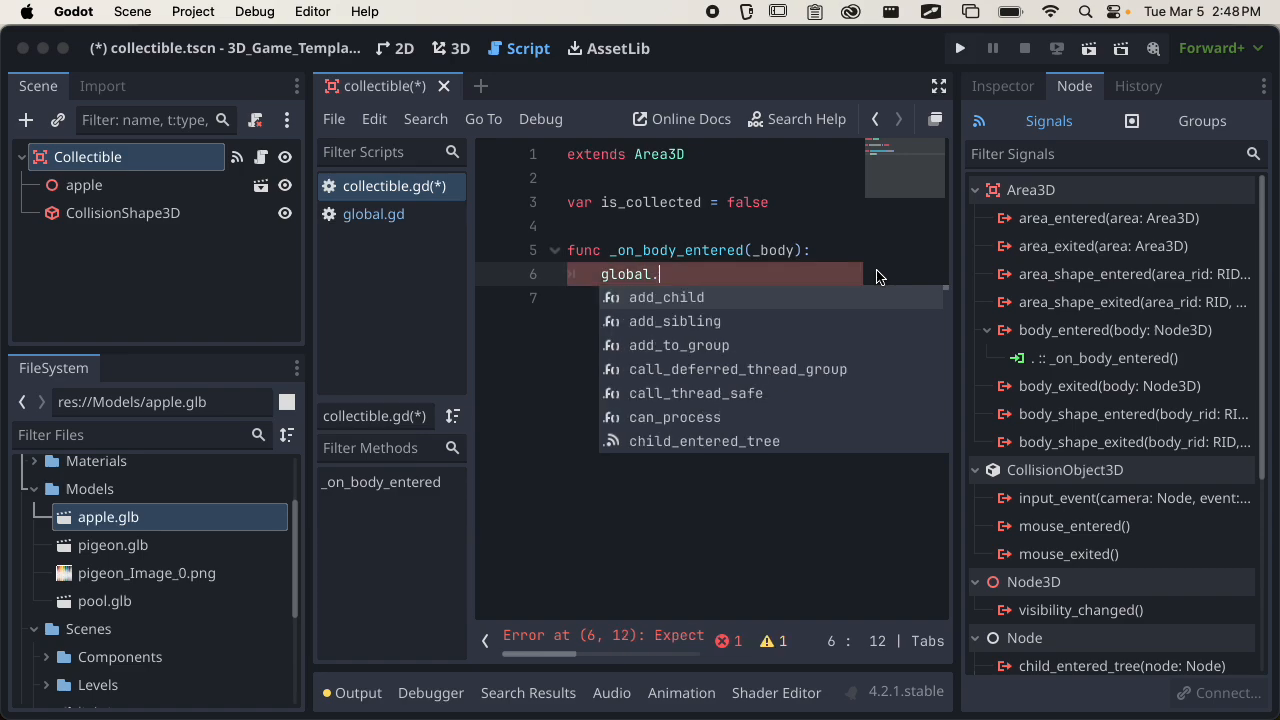
{"action": "key", "text": "super+s"}
{"action": "left_click", "coordinate": [386, 215]}
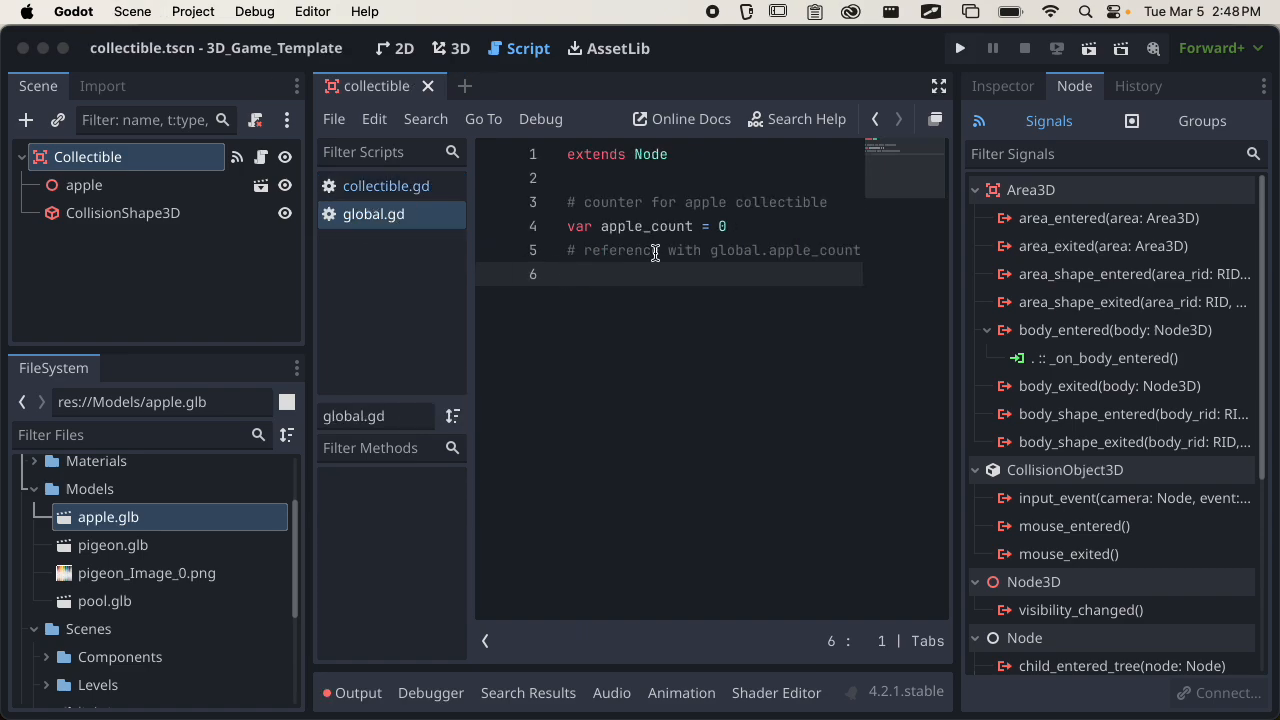
{"action": "left_click", "coordinate": [402, 190]}
{"action": "type", "text": "a"}
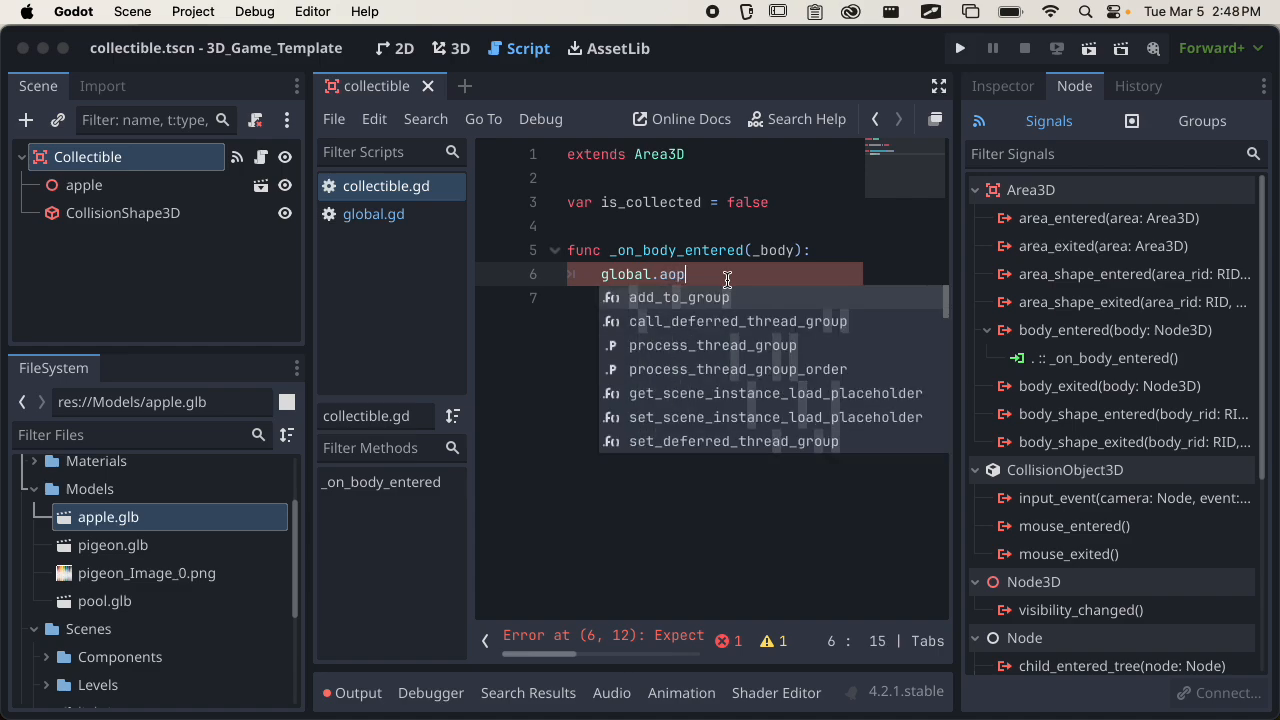
{"action": "type", "text": "pple"}
{"action": "key", "text": "Return"}
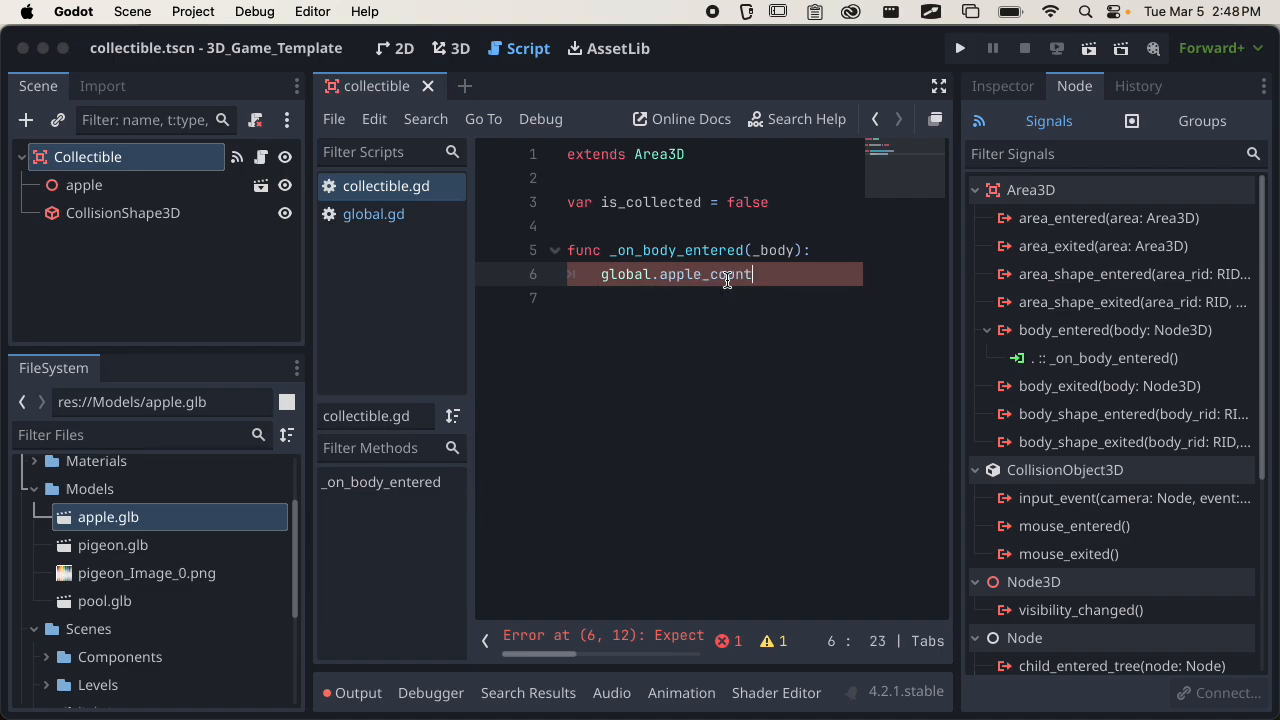
Complete line 6 as global.apple_count = global.apple_count + 1 and collapse the script list beside the code.
{"action": "type", "text": "="}
{"action": "key", "text": "cmd+s"}
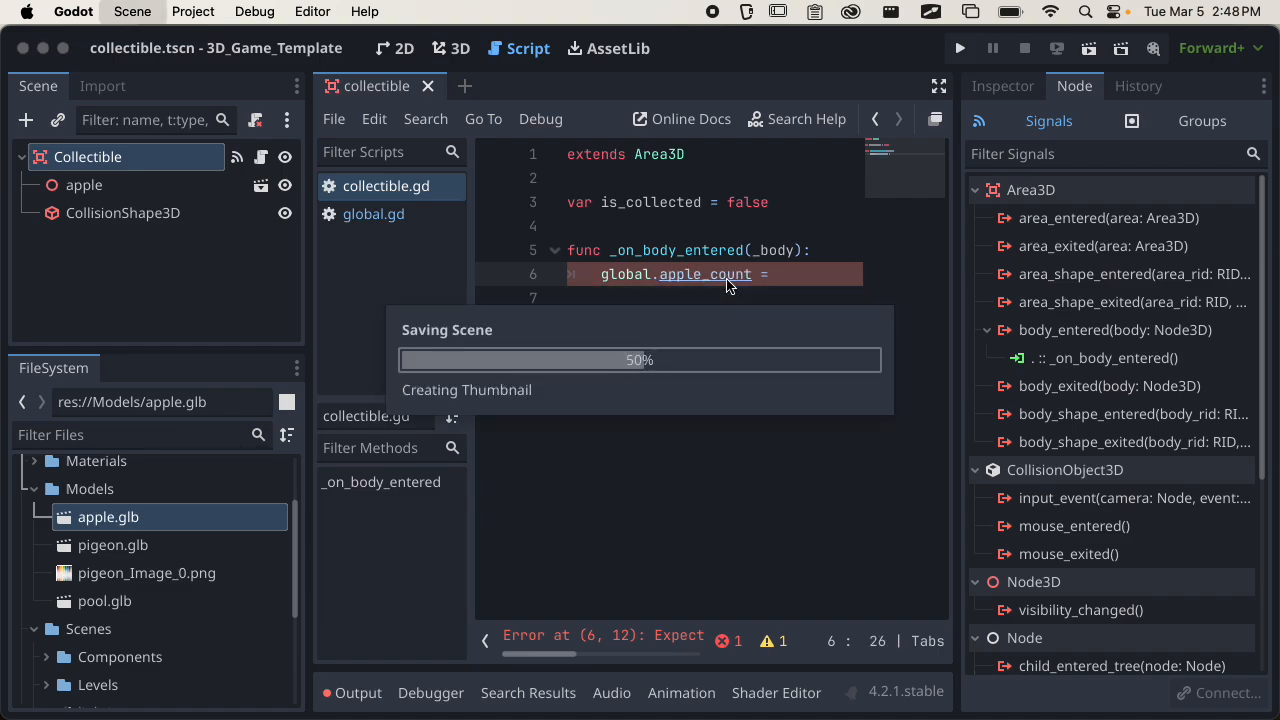
{"action": "type", "text": "gloal"}
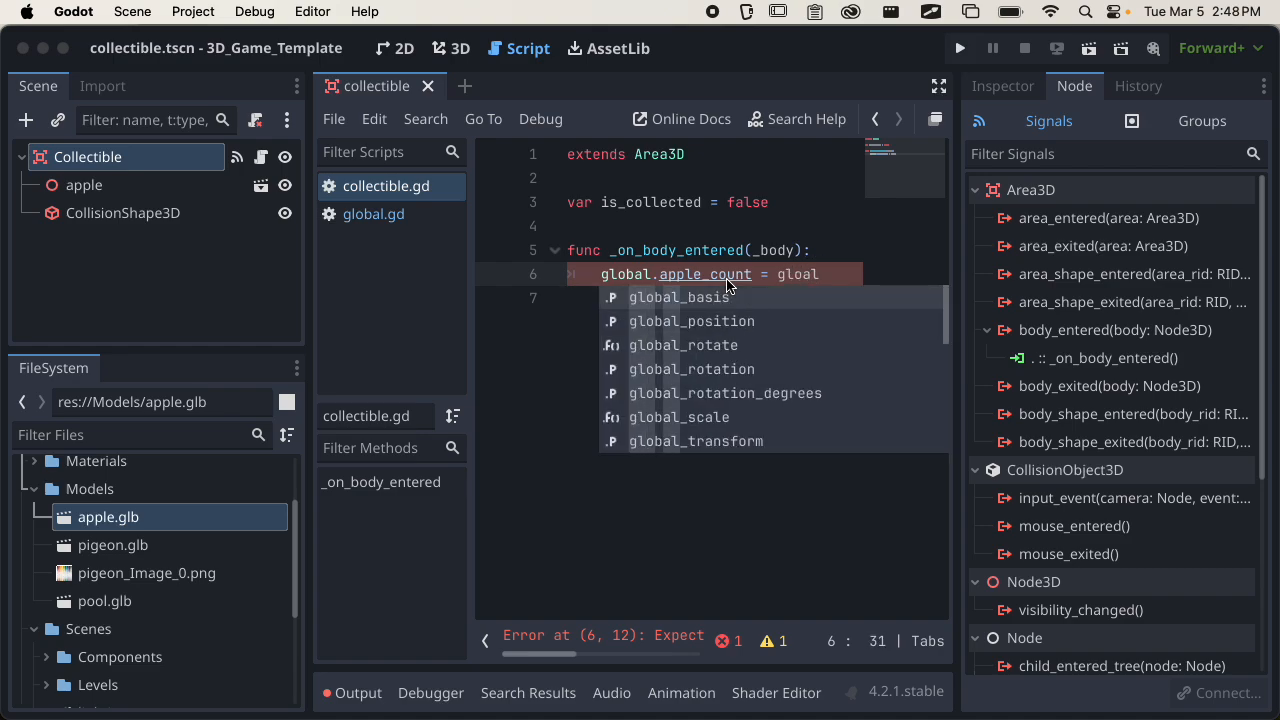
{"action": "key", "text": "BackSpace"}
{"action": "key", "text": "BackSpace"}
{"action": "type", "text": "bal.apple"}
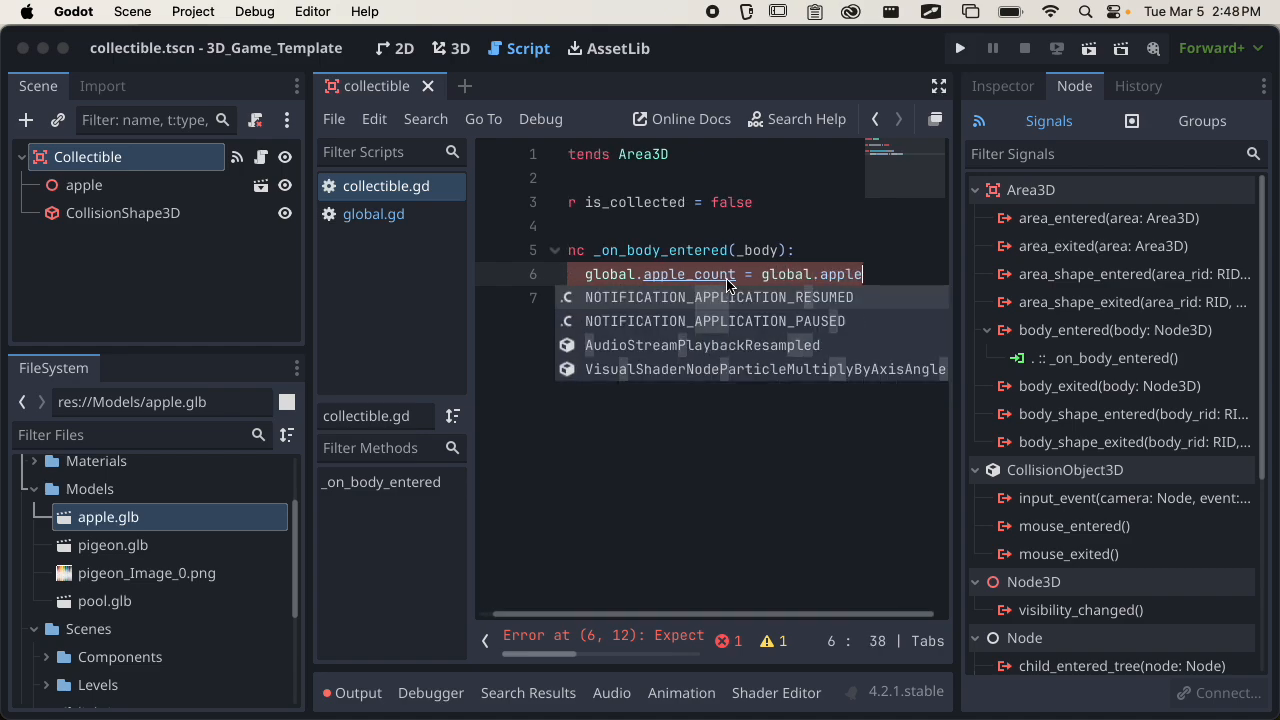
{"action": "type", "text": "_count + 1"}
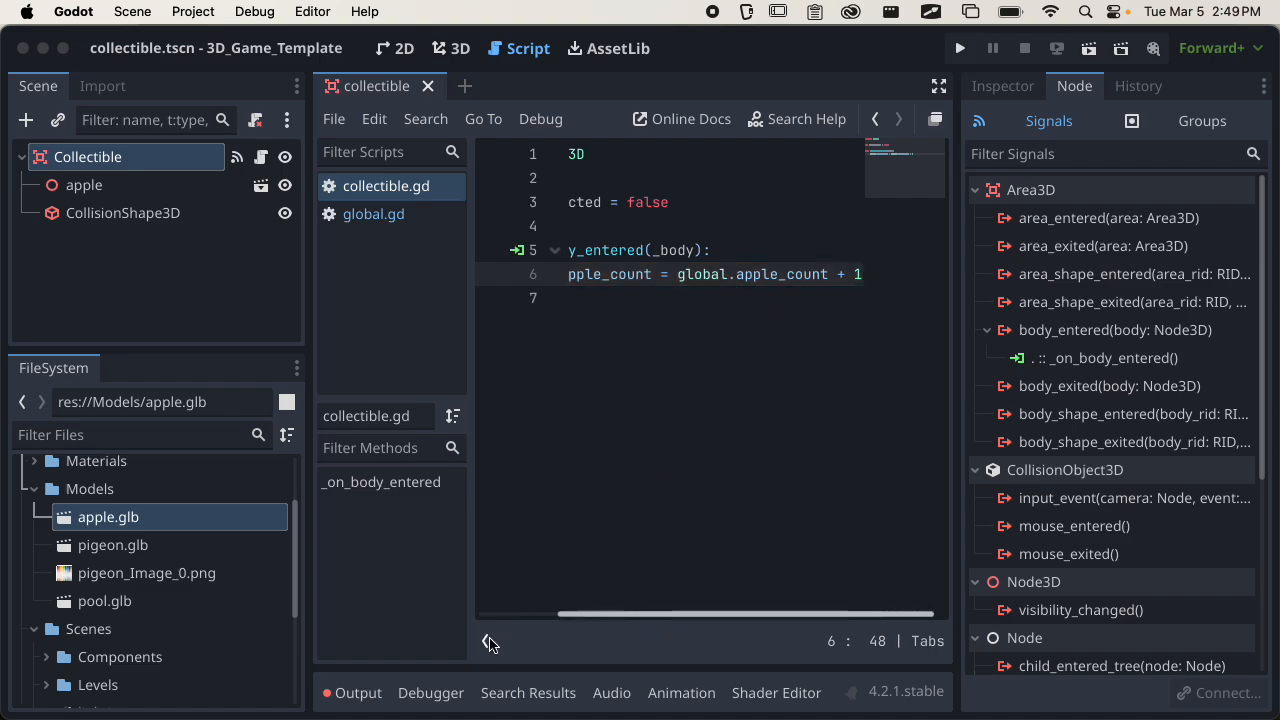
{"action": "left_click", "coordinate": [491, 641]}
Add the comments "# when player enters" and "# increment apple count by 1" above the counter line in _on_body_entered.
{"action": "left_click", "coordinate": [701, 250]}
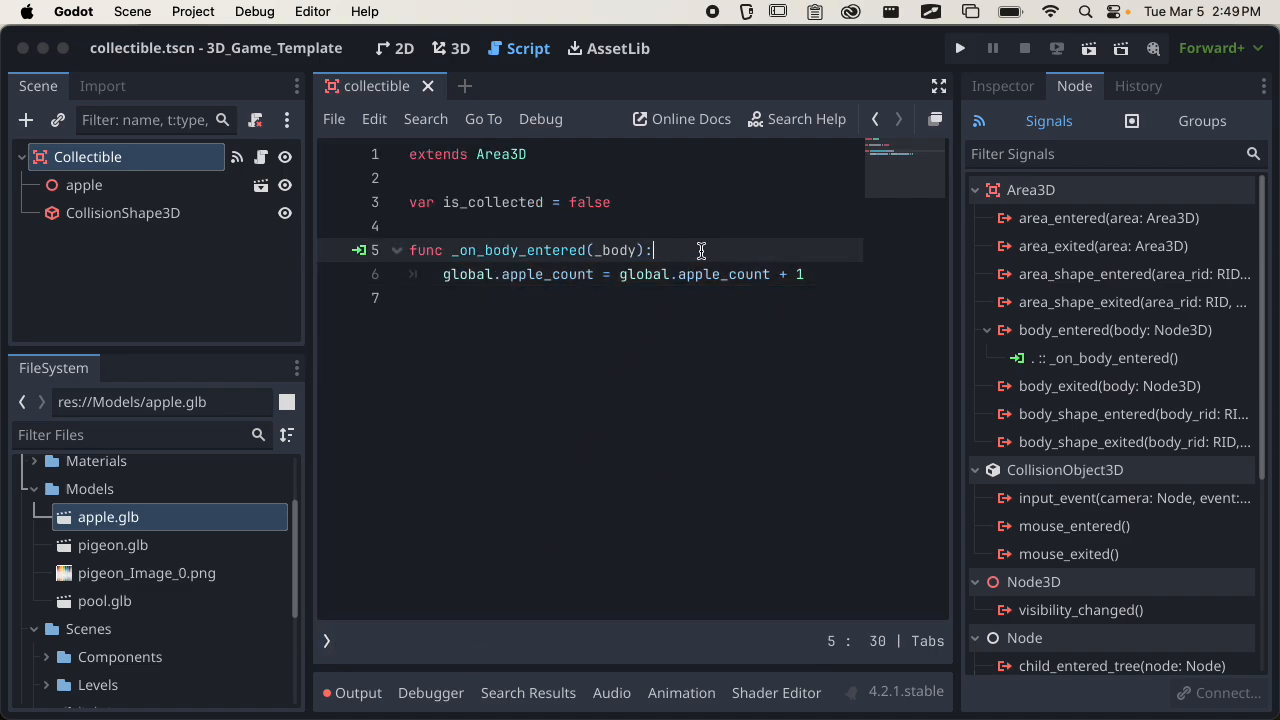
{"action": "key", "text": "Return"}
{"action": "type", "text": "# "}
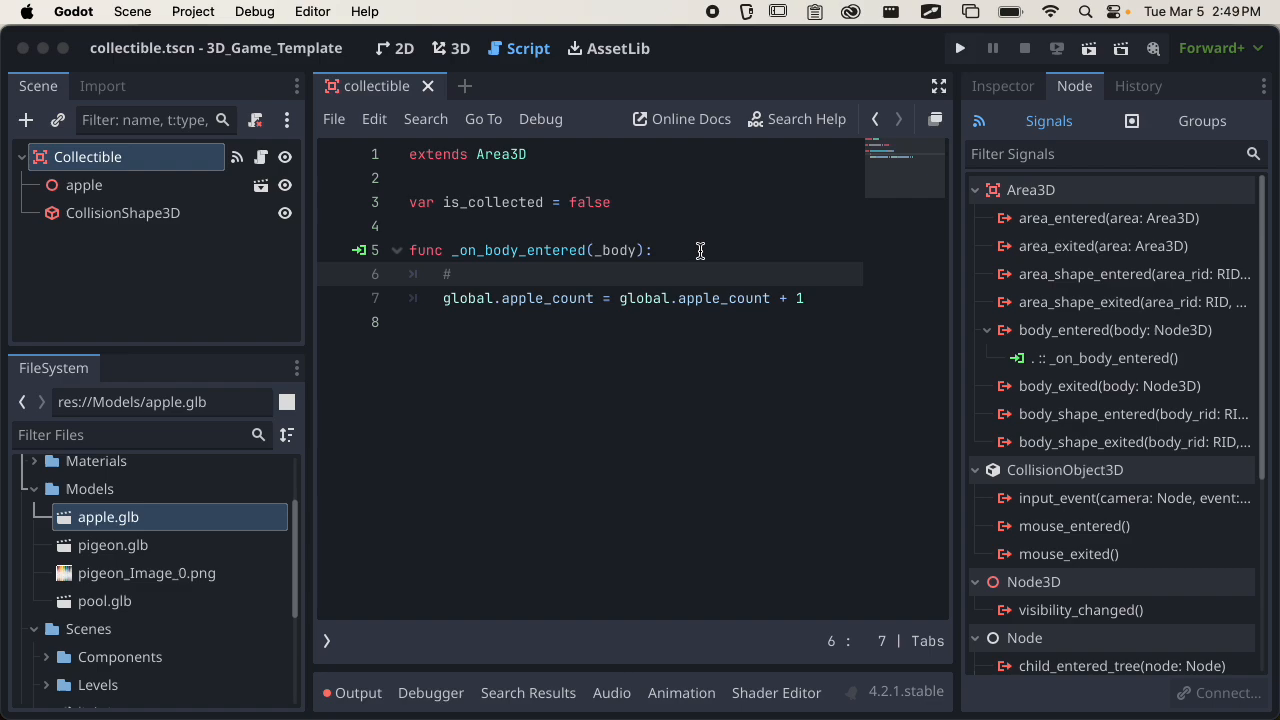
{"action": "type", "text": "when player enters"}
{"action": "key", "text": "Return"}
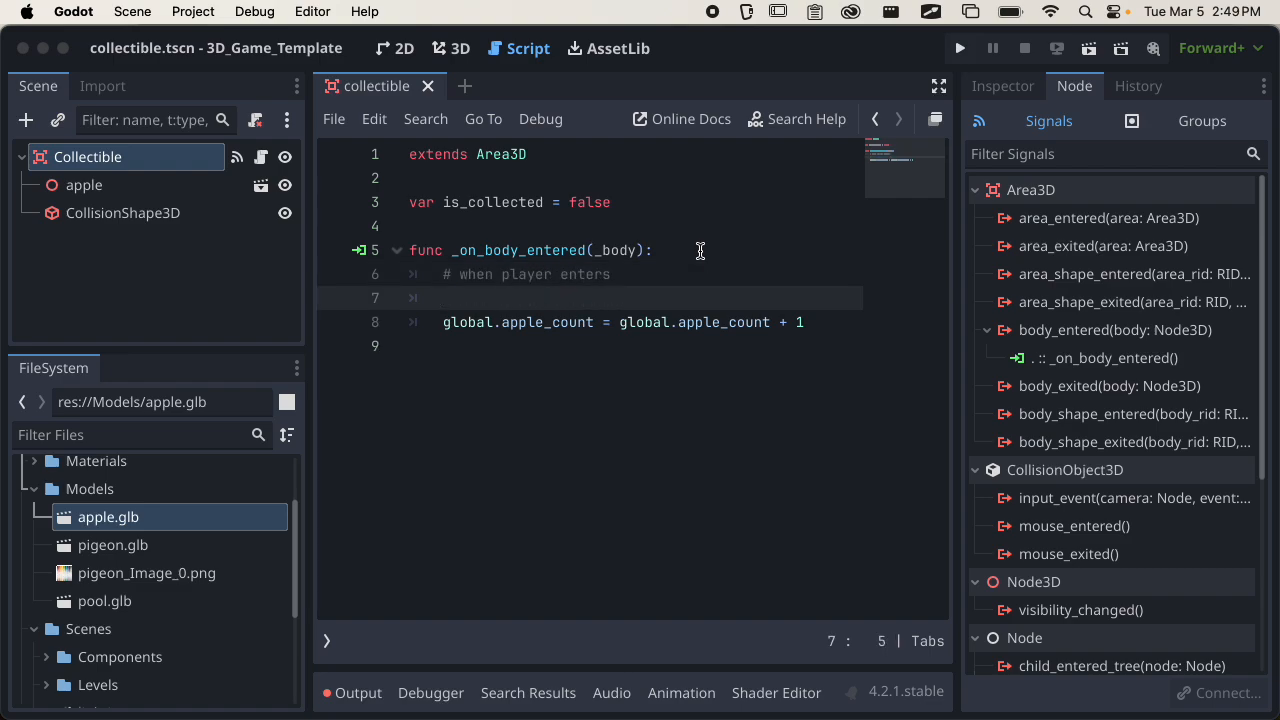
{"action": "type", "text": "# increment apple "}
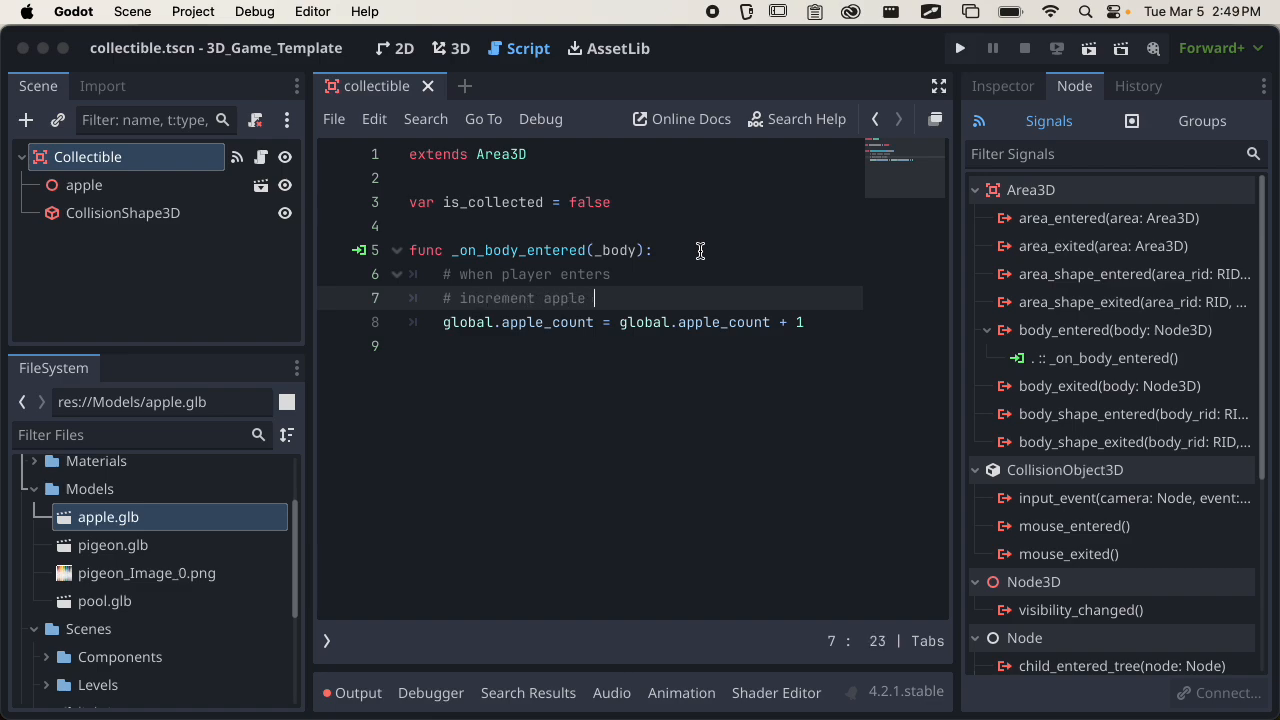
{"action": "type", "text": "count by 1"}
Call queue_free() on a new line below the apple count increment and save the script.
{"action": "left_click", "coordinate": [830, 330]}
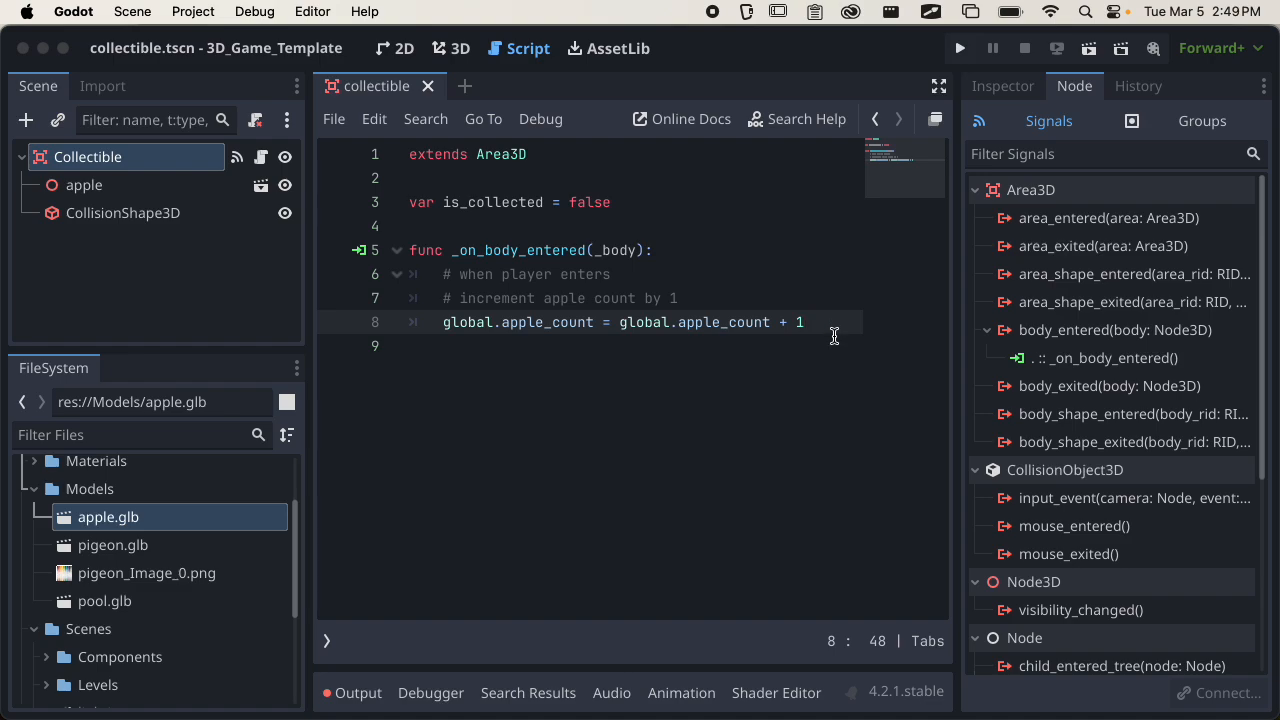
{"action": "key", "text": "Return"}
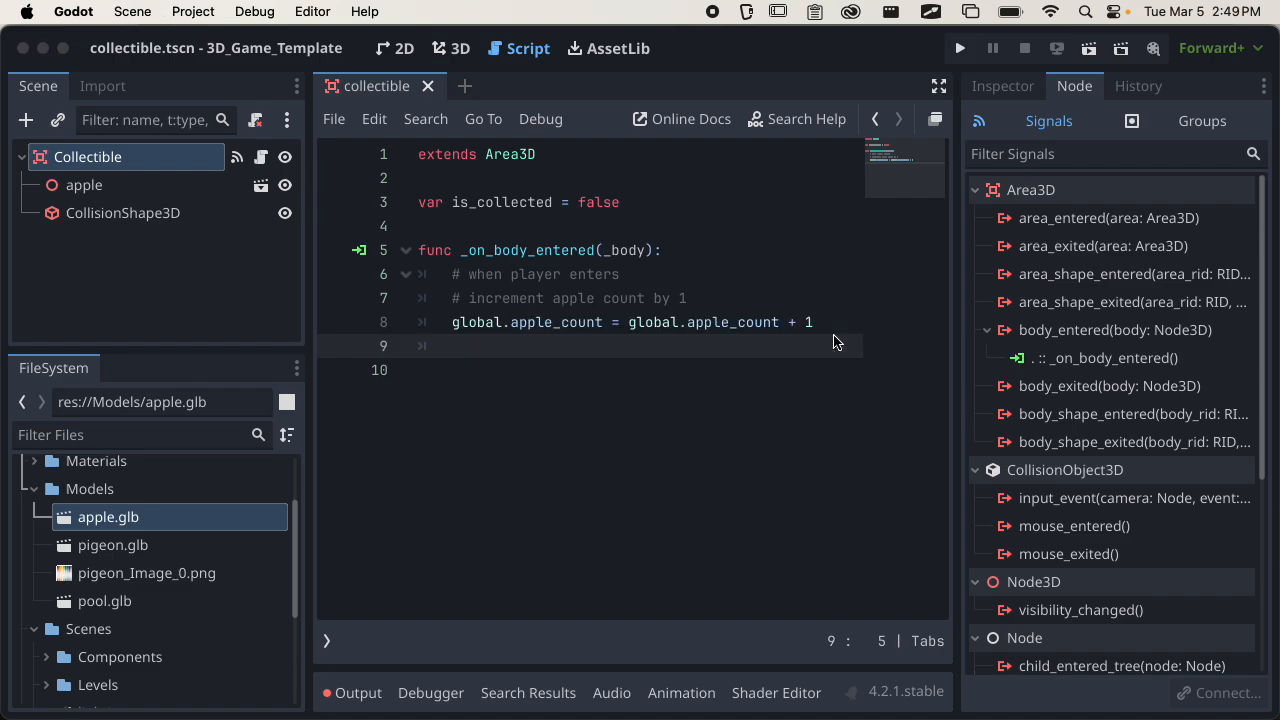
{"action": "type", "text": "que"}
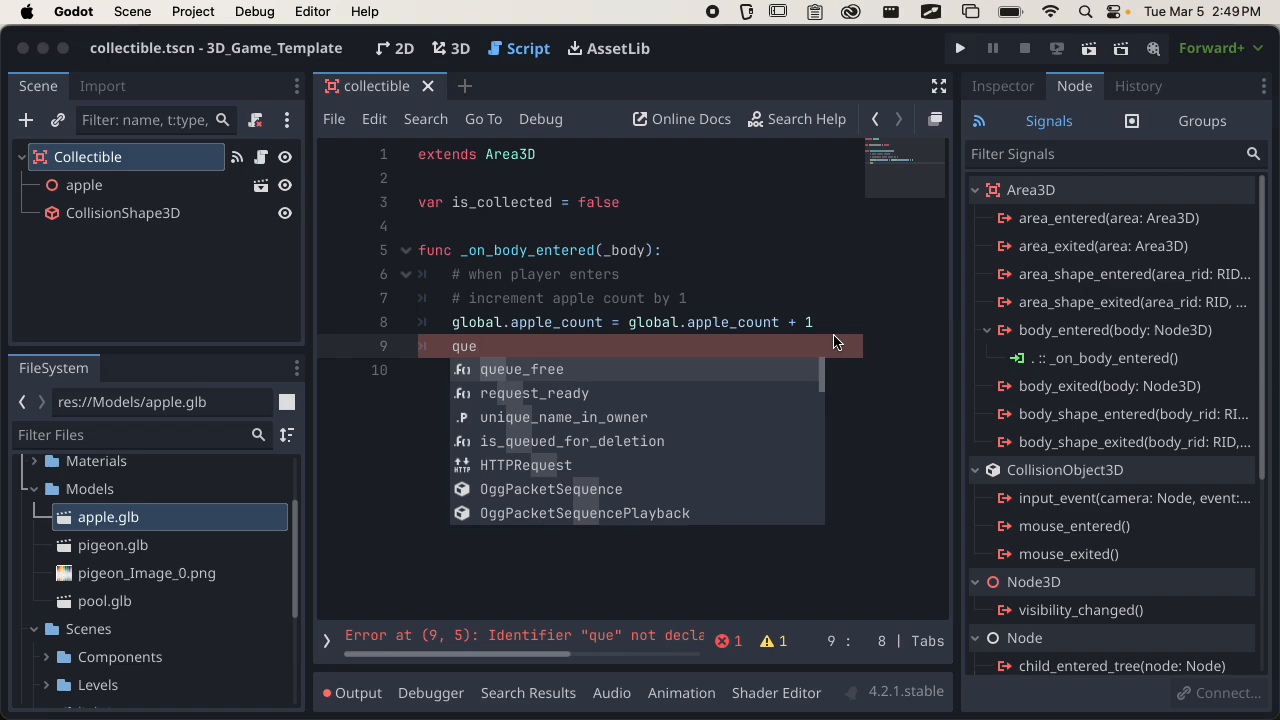
{"action": "key", "text": "Return"}
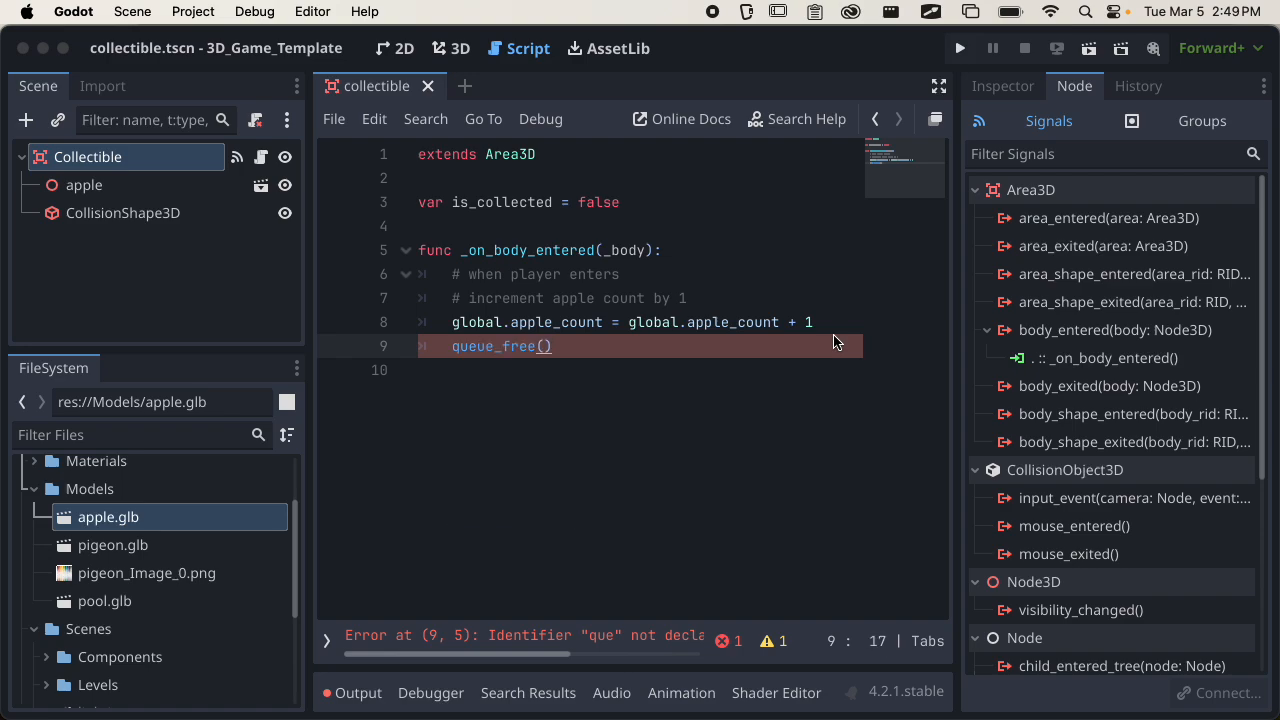
{"action": "key", "text": "super+s"}
Append the comment "# remove object from scene" to the queue_free() line.
{"action": "type", "text": "# remove "}
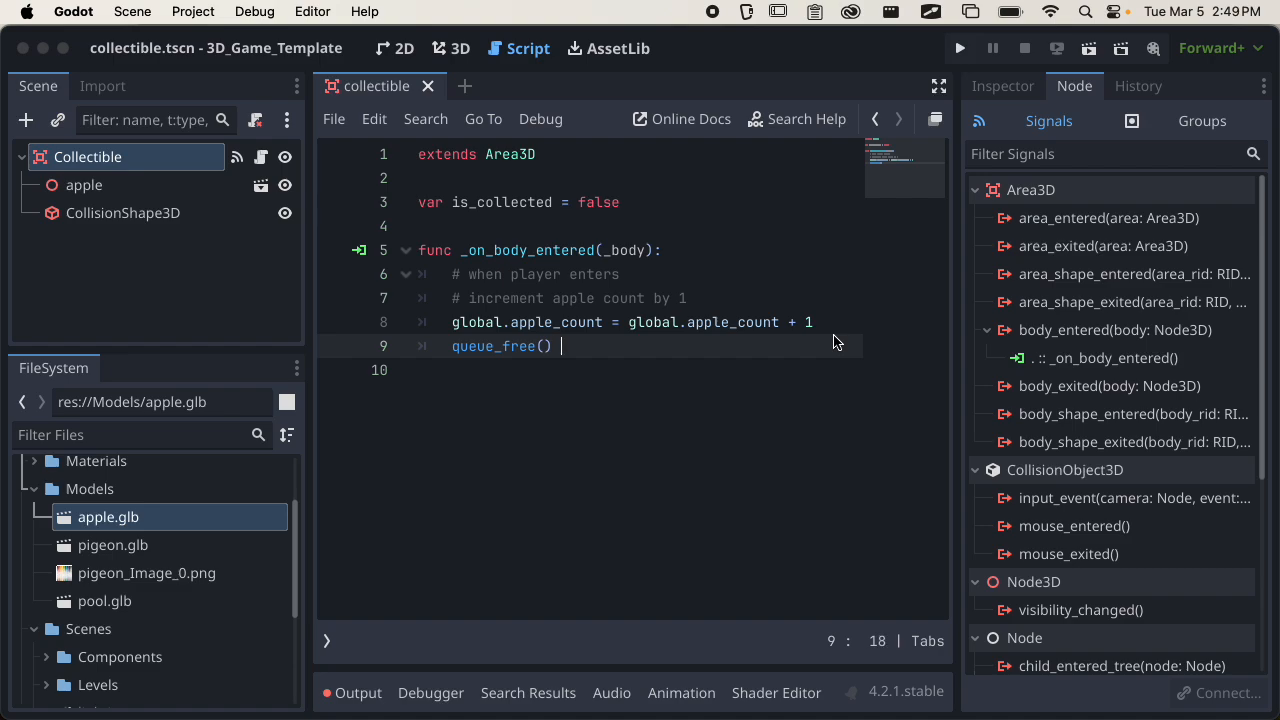
{"action": "type", "text": "i"}
{"action": "key", "text": "BackSpace"}
{"action": "type", "text": "object from"}
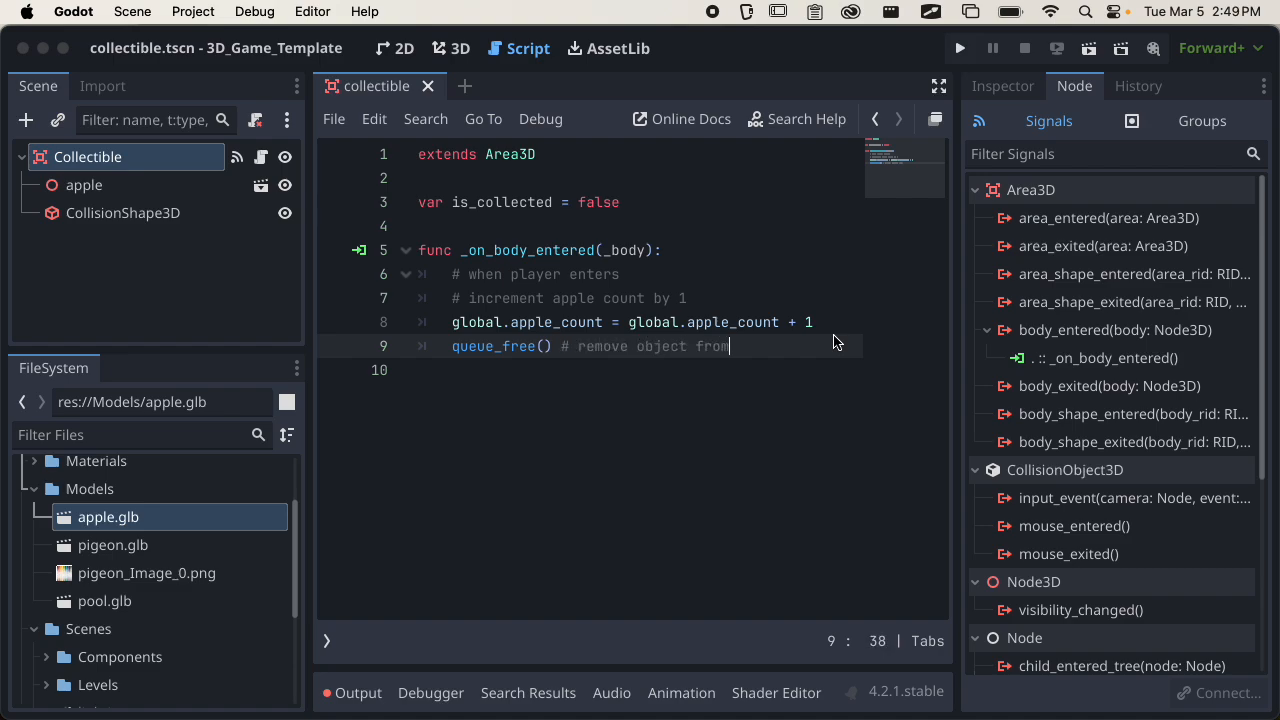
{"action": "type", "text": " scene"}
Switch to the 3D workspace and open level_2.tscn from the Scenes/Levels folder.
{"action": "left_click", "coordinate": [1004, 86]}
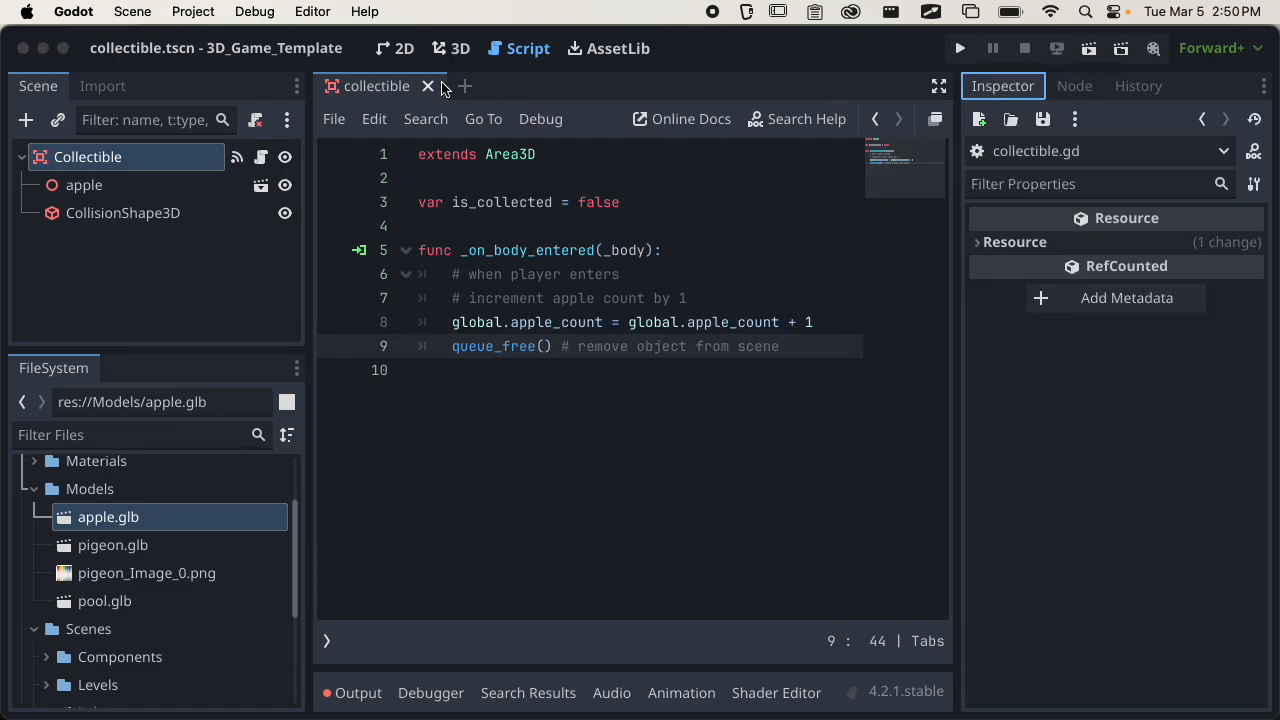
{"action": "left_click", "coordinate": [449, 48]}
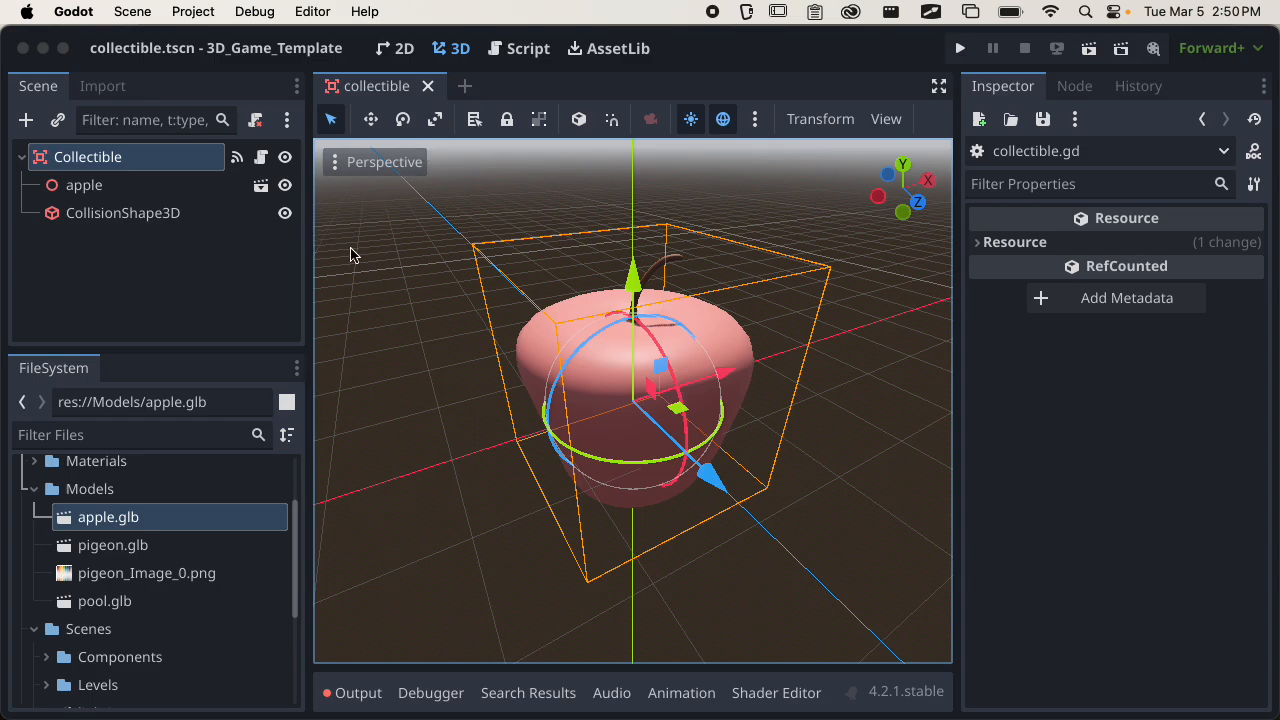
{"action": "left_click", "coordinate": [34, 489]}
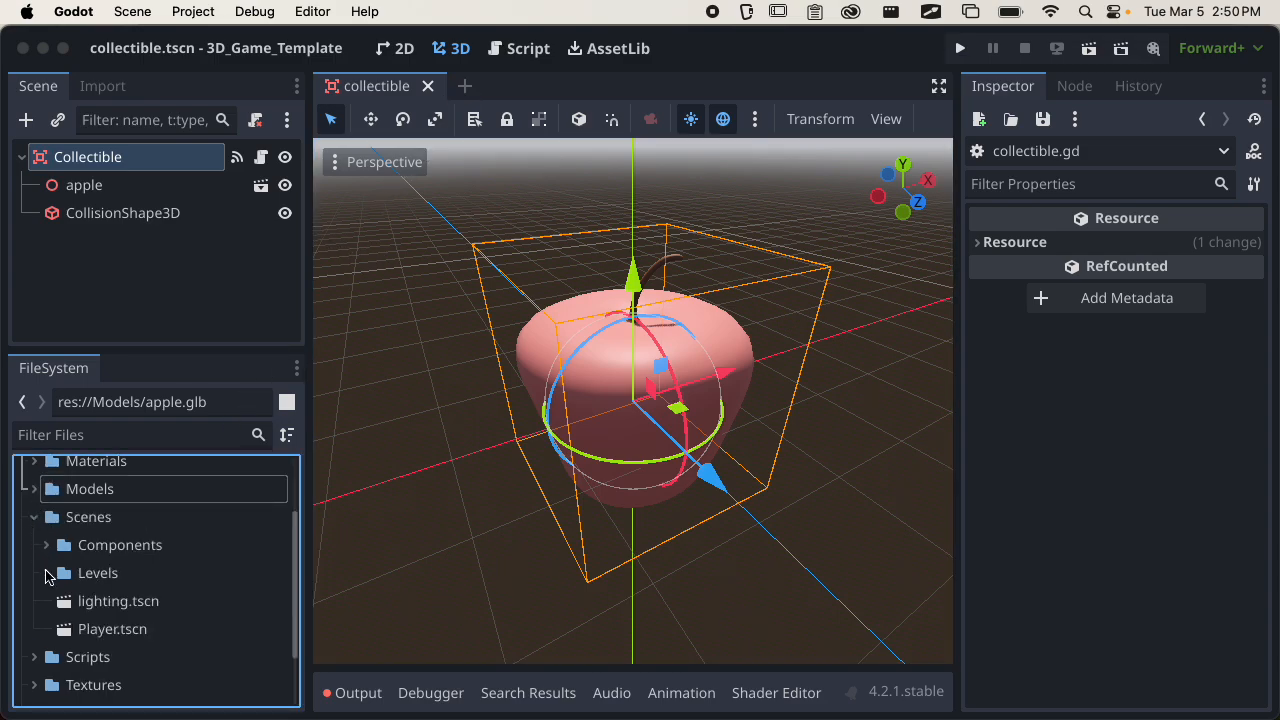
{"action": "left_click", "coordinate": [46, 573]}
{"action": "double_click", "coordinate": [108, 627]}
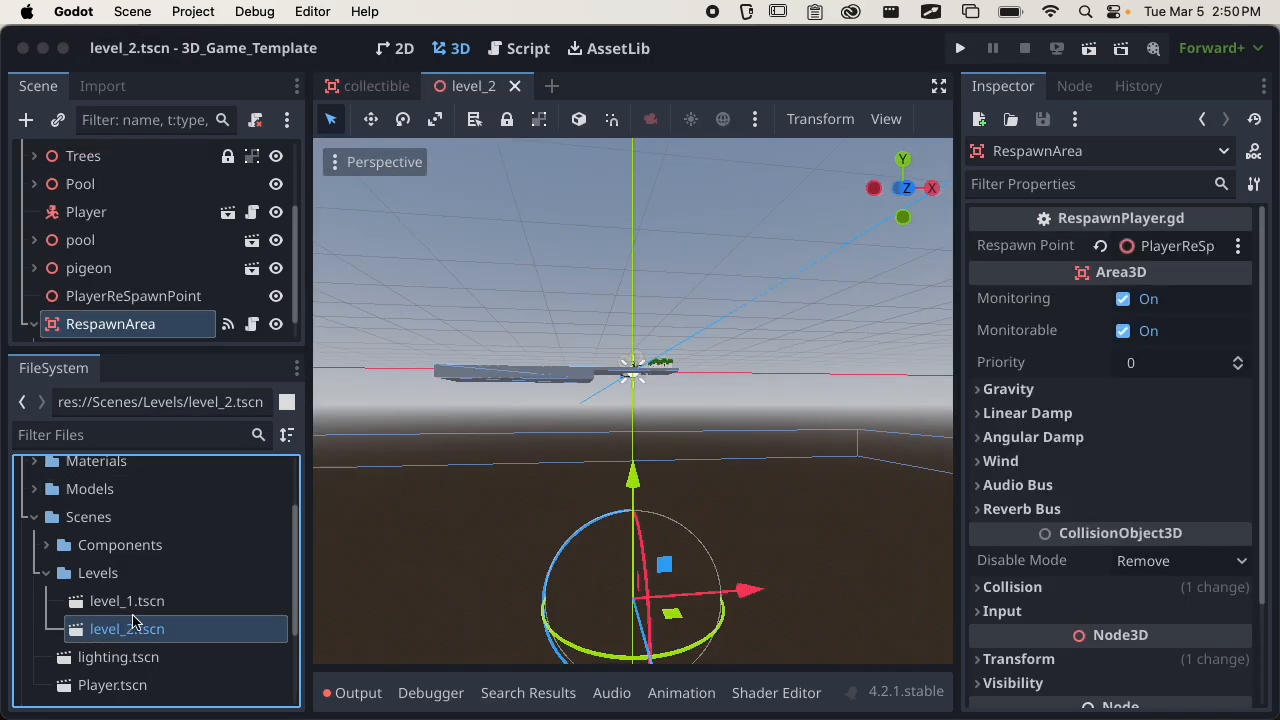
Select the Player node in level_2 and bring it into close view.
{"action": "scroll", "coordinate": [467, 485], "scroll_direction": "down", "scroll_amount": 5}
{"action": "middle_click_drag", "start_coordinate": [514, 491], "coordinate": [560, 536]}
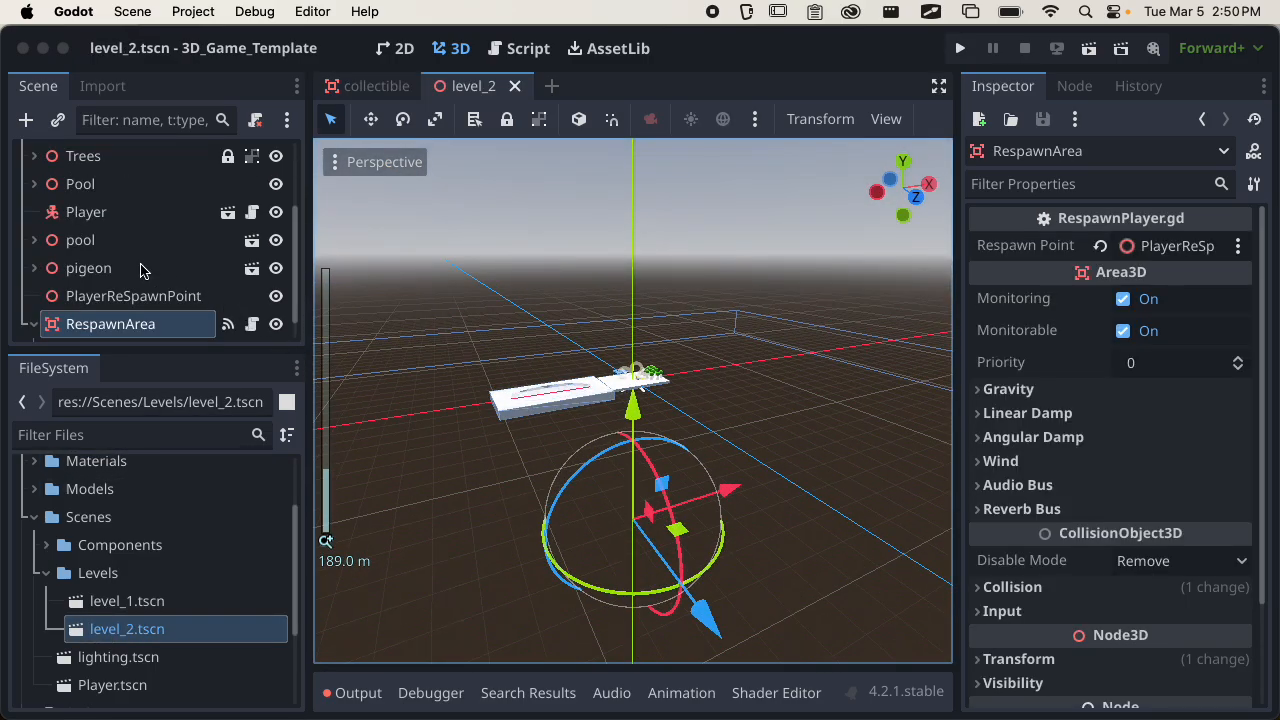
{"action": "left_click", "coordinate": [86, 220]}
{"action": "scroll", "coordinate": [528, 331], "scroll_direction": "up", "scroll_amount": 5}
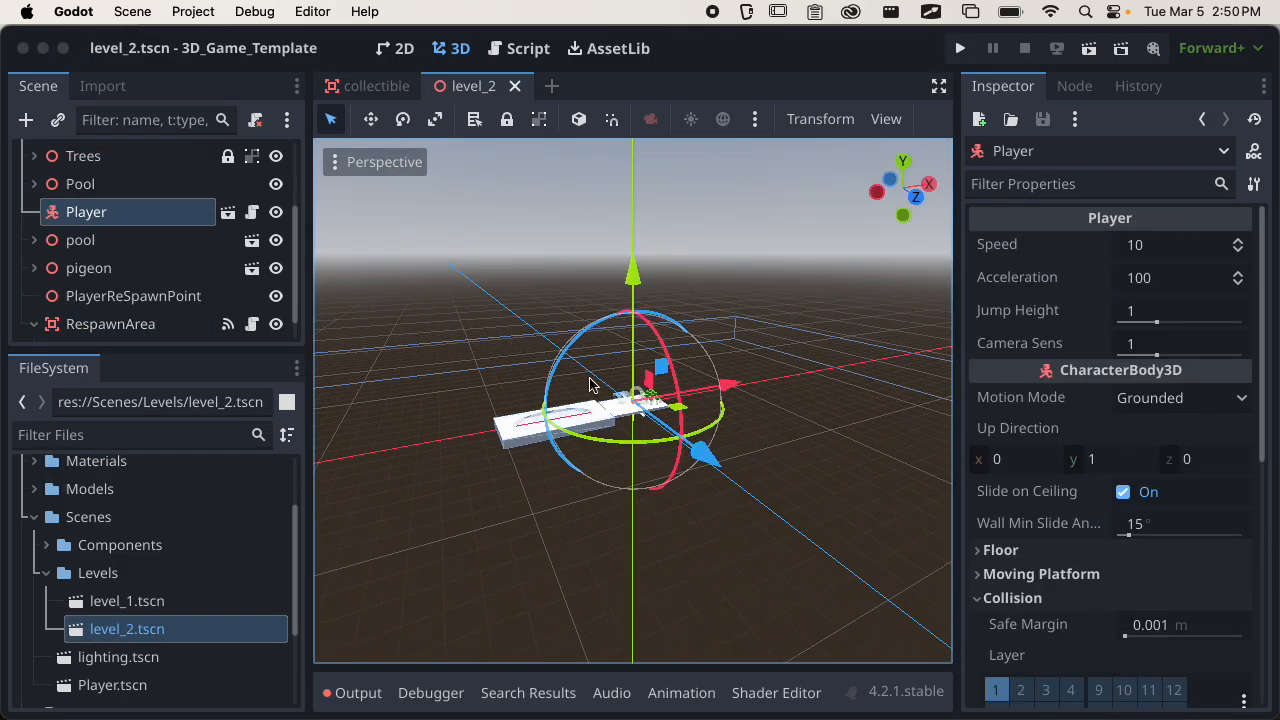
{"action": "scroll", "coordinate": [597, 393], "scroll_direction": "up", "scroll_amount": 10}
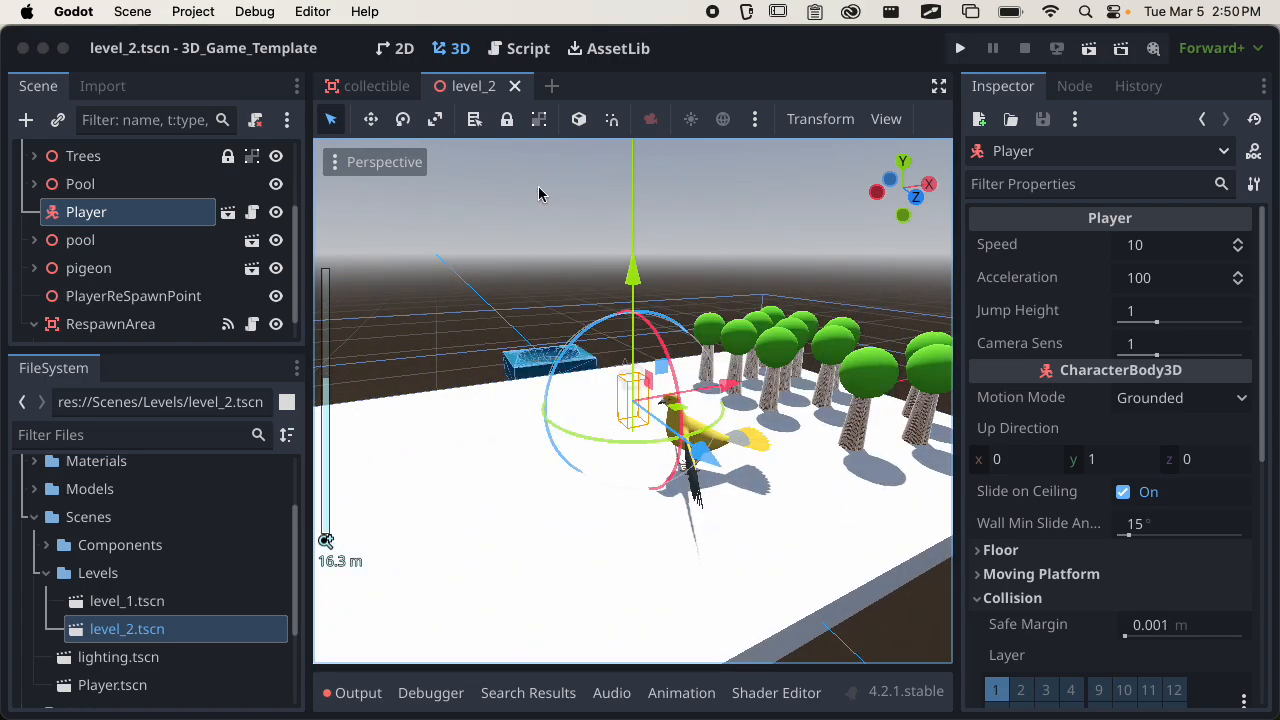
Start a print statement with the label "apple count" on a new line below the counter increment in collectible.gd.
{"action": "left_click", "coordinate": [530, 50]}
{"action": "left_click", "coordinate": [837, 320]}
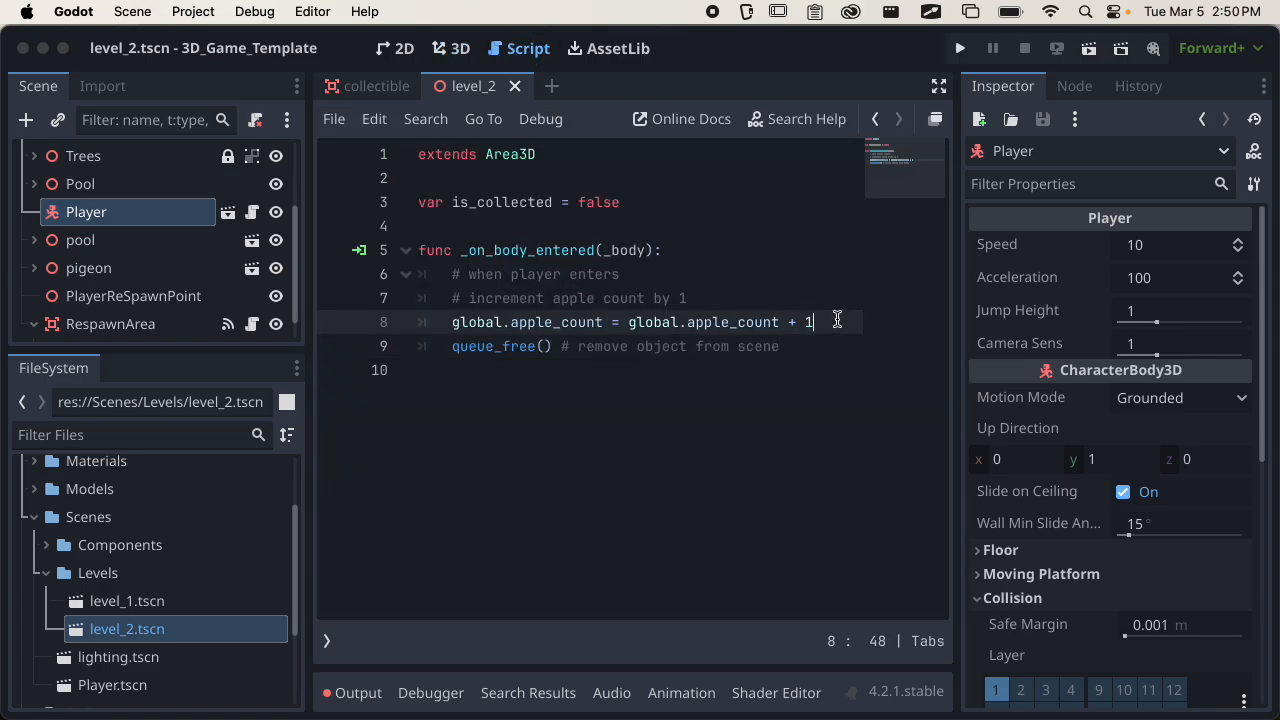
{"action": "key", "text": "Return"}
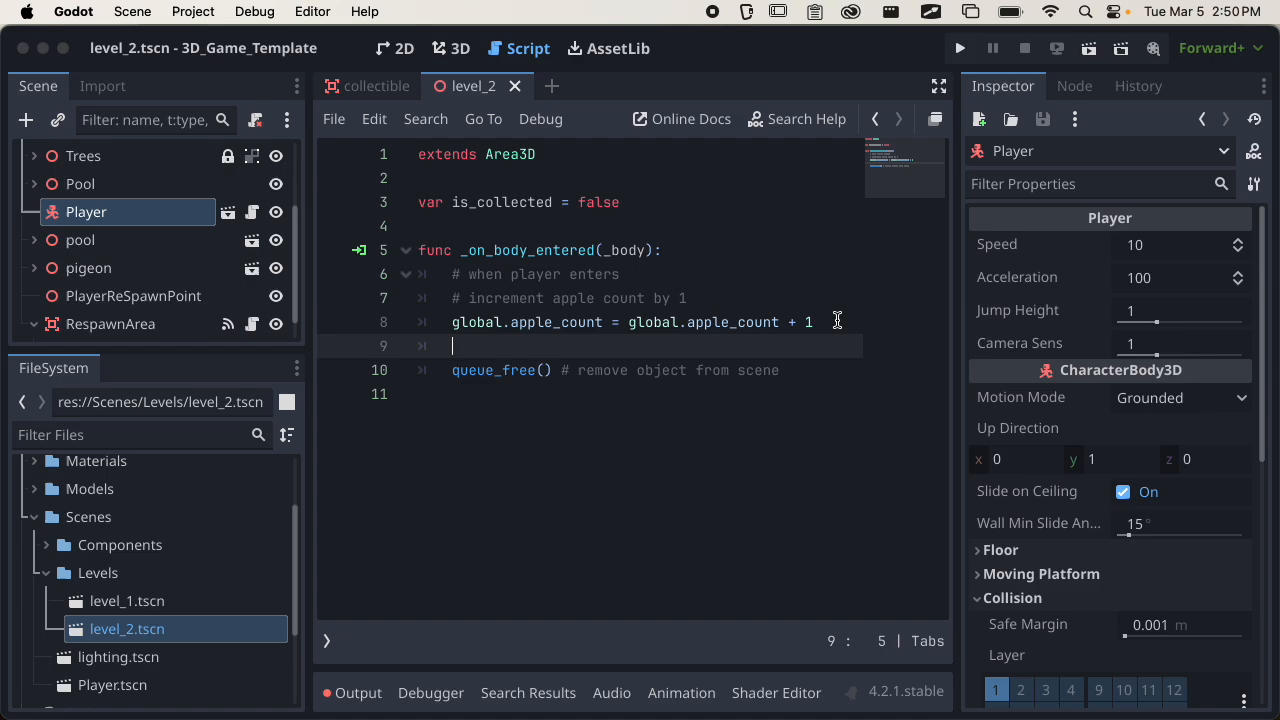
{"action": "type", "text": "print("}
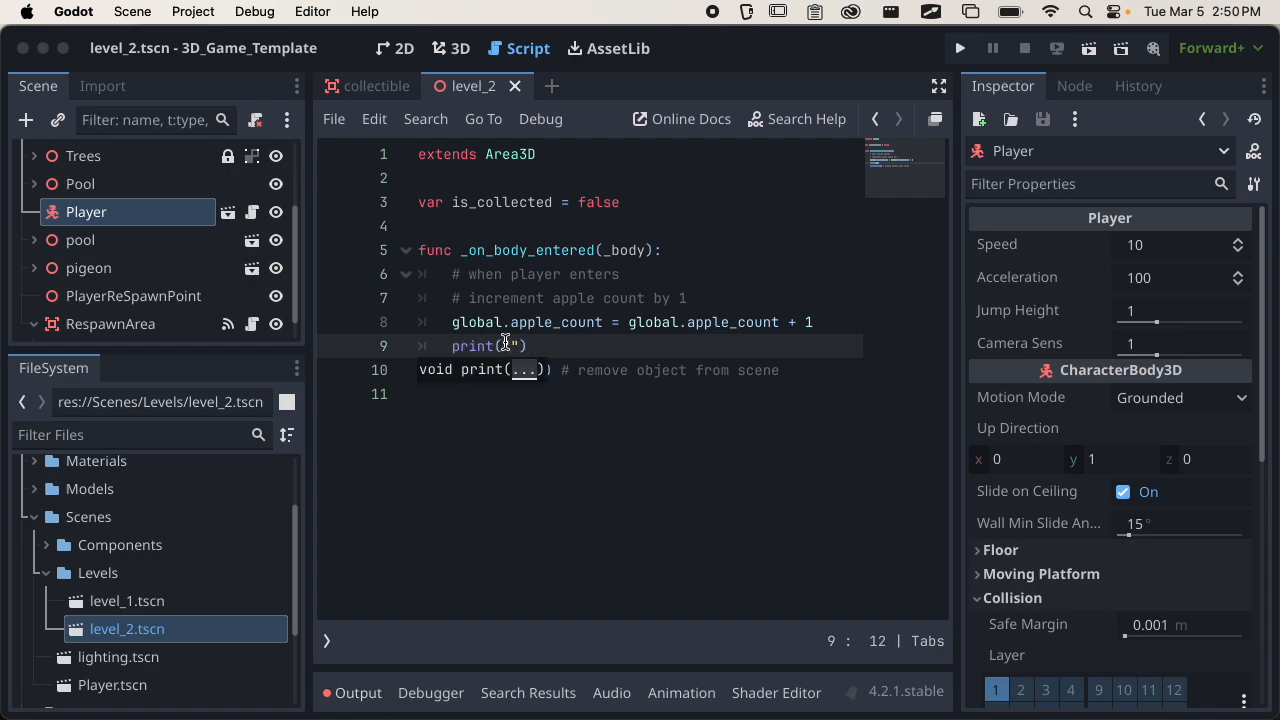
{"action": "type", "text": "apple"}
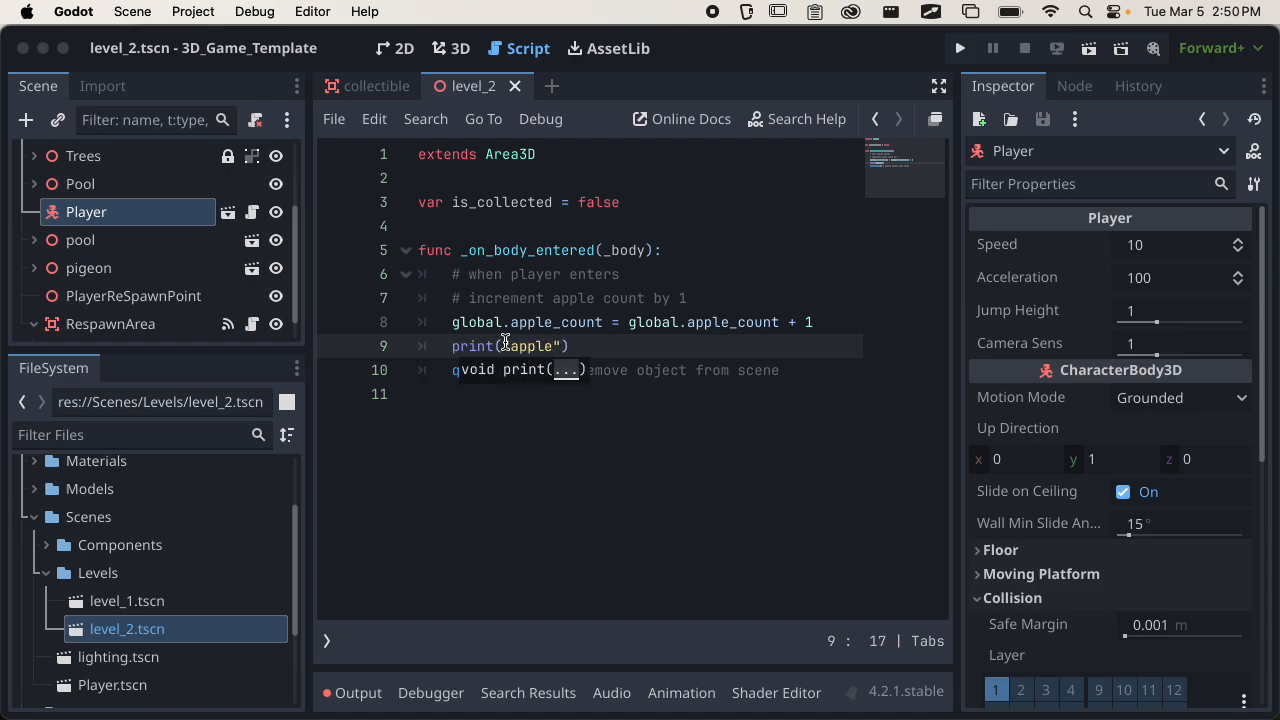
{"action": "type", "text": " count\","}
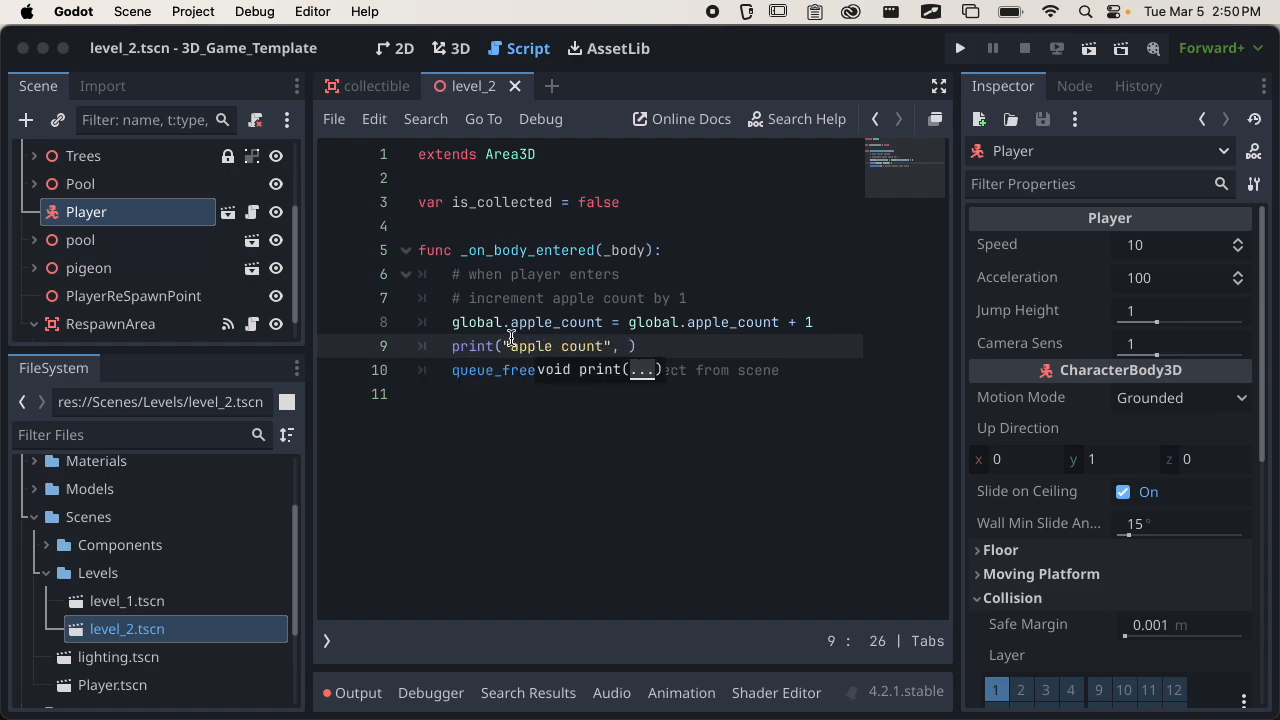
Add global.apple_count as the second argument of the print statement and save the script.
{"action": "left_click_drag", "start_coordinate": [508, 346], "coordinate": [612, 346]}
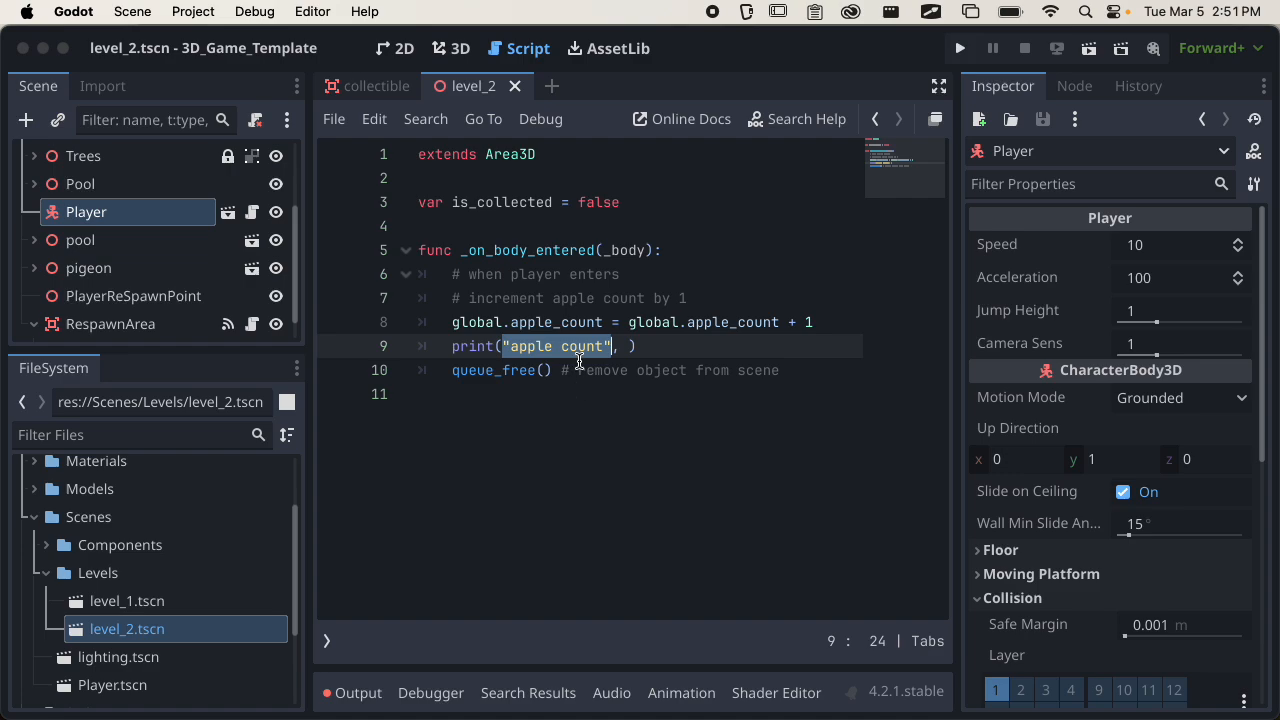
{"action": "left_click", "coordinate": [632, 346]}
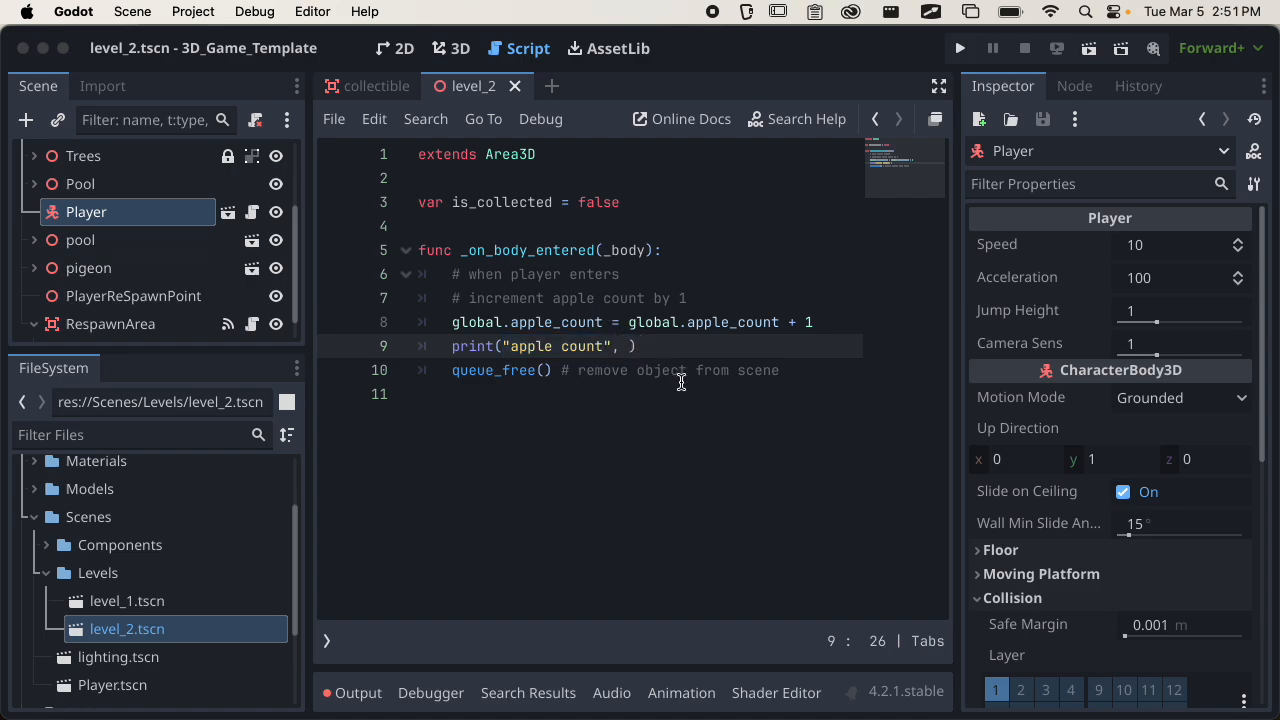
{"action": "type", "text": "globa"}
{"action": "type", "text": "l.ap"}
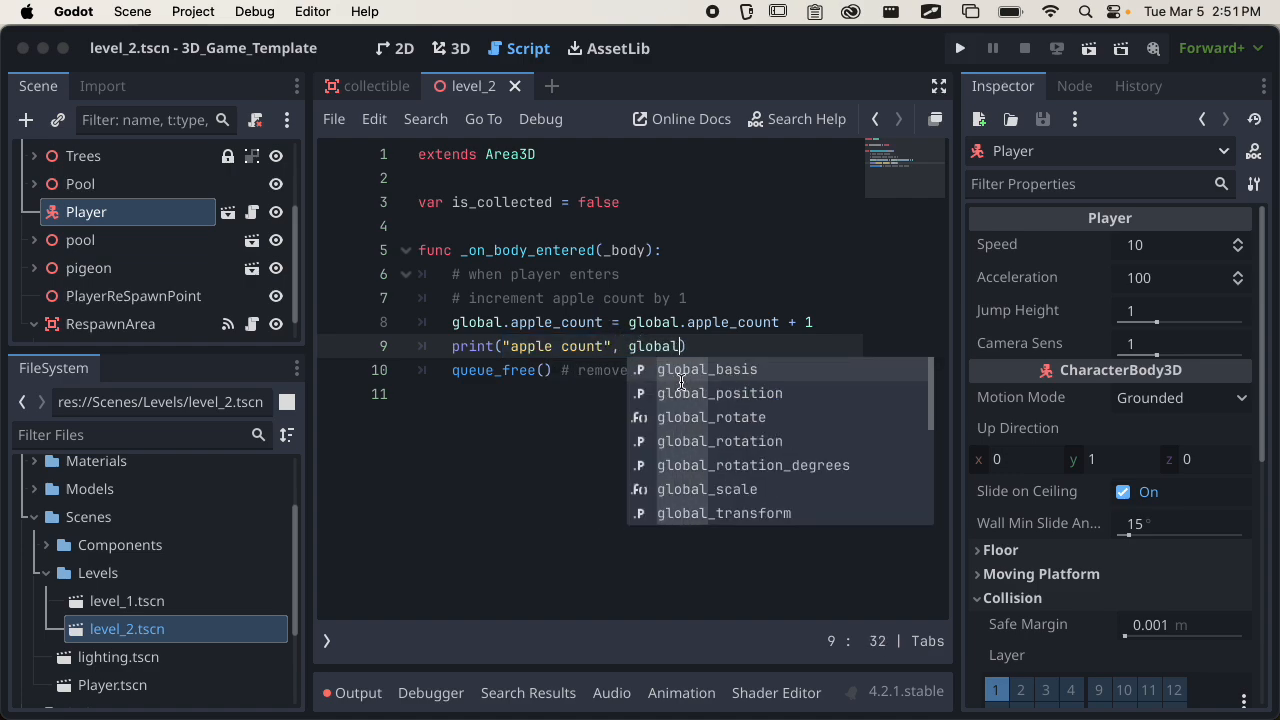
{"action": "type", "text": "ple"}
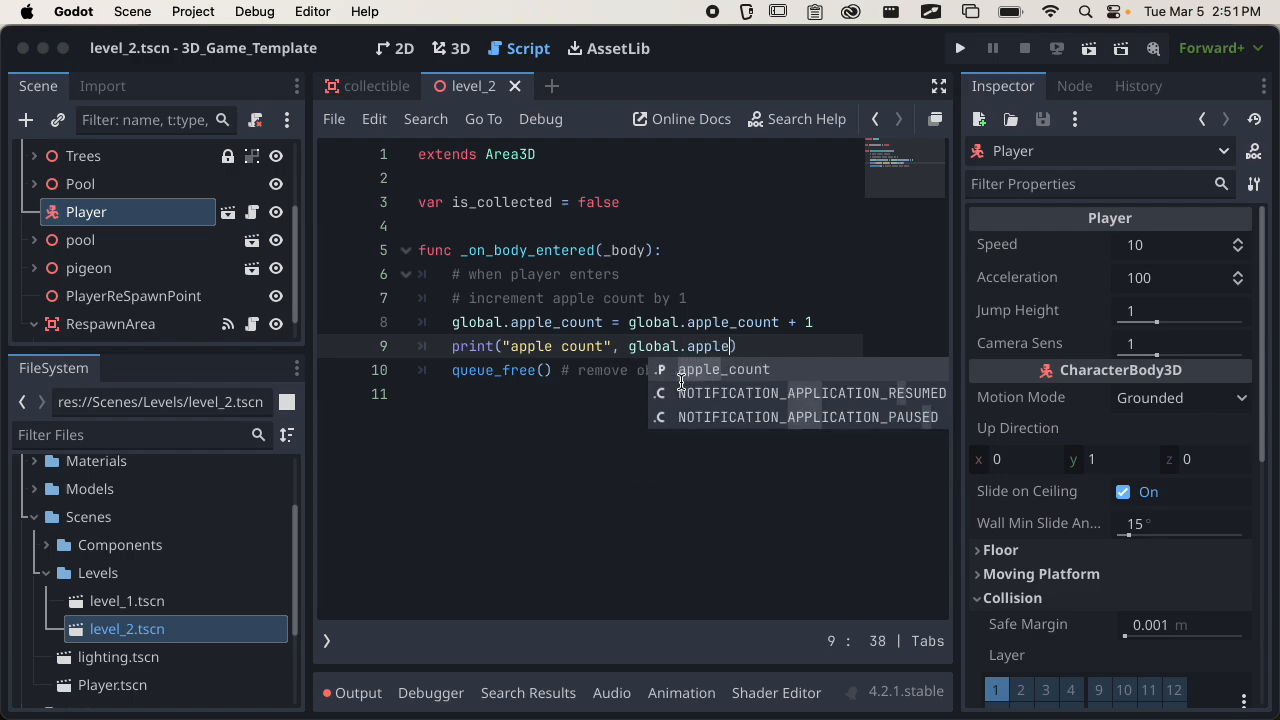
{"action": "key", "text": "Return"}
{"action": "key", "text": "super+s"}
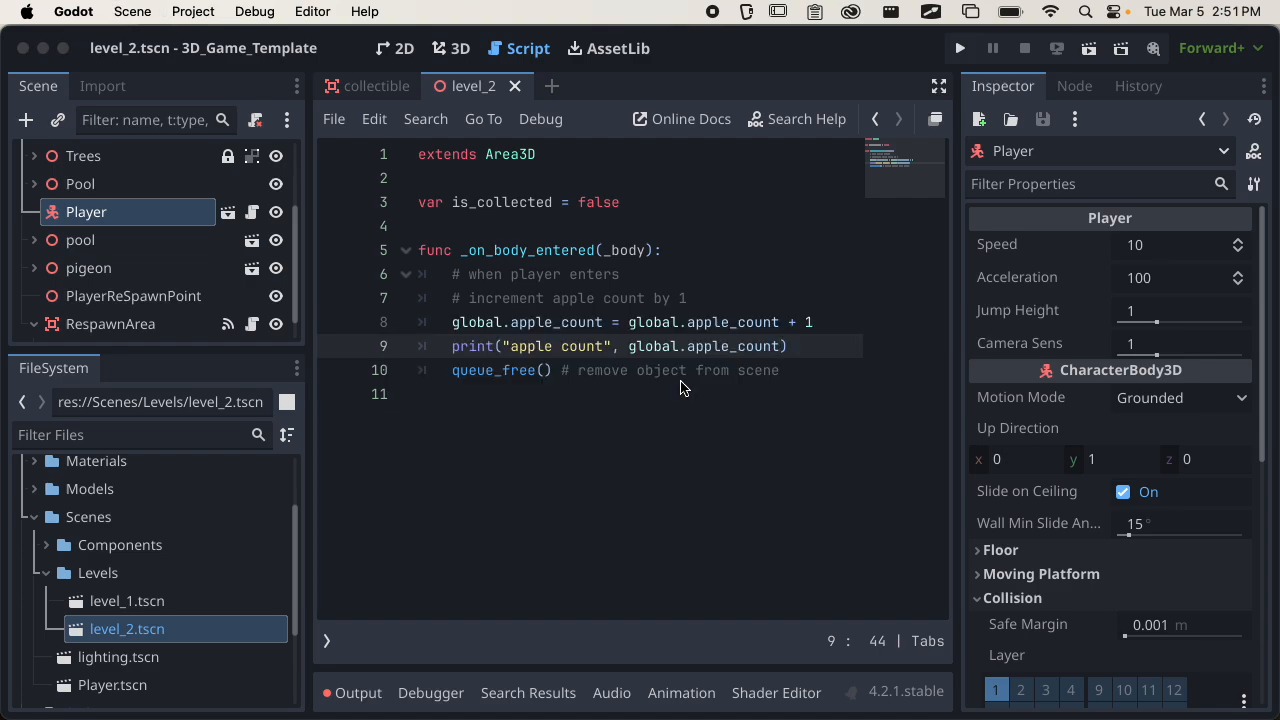
Return to the level's 3D view, enlarge the scene tree area, collapse RespawnArea and select the Level 2 root node.
{"action": "left_click", "coordinate": [445, 49]}
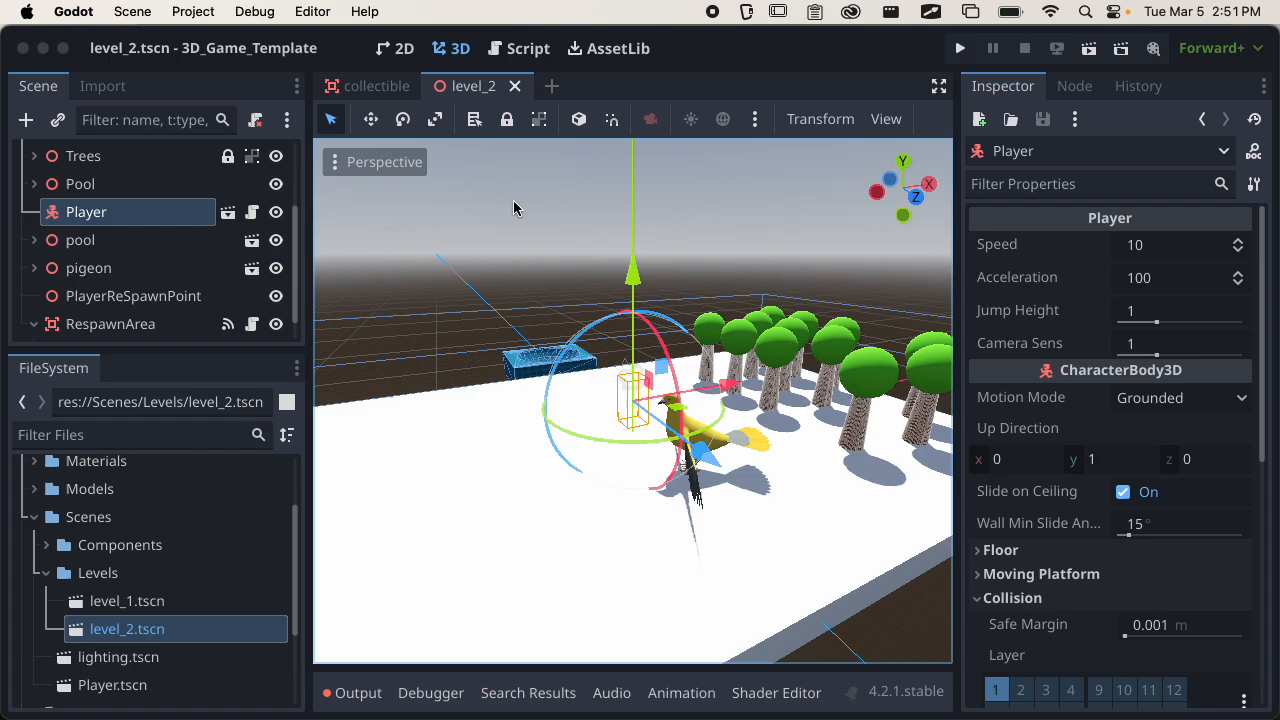
{"action": "scroll", "coordinate": [651, 354], "scroll_direction": "down", "scroll_amount": 3}
{"action": "middle_click_drag", "start_coordinate": [651, 354], "coordinate": [600, 360]}
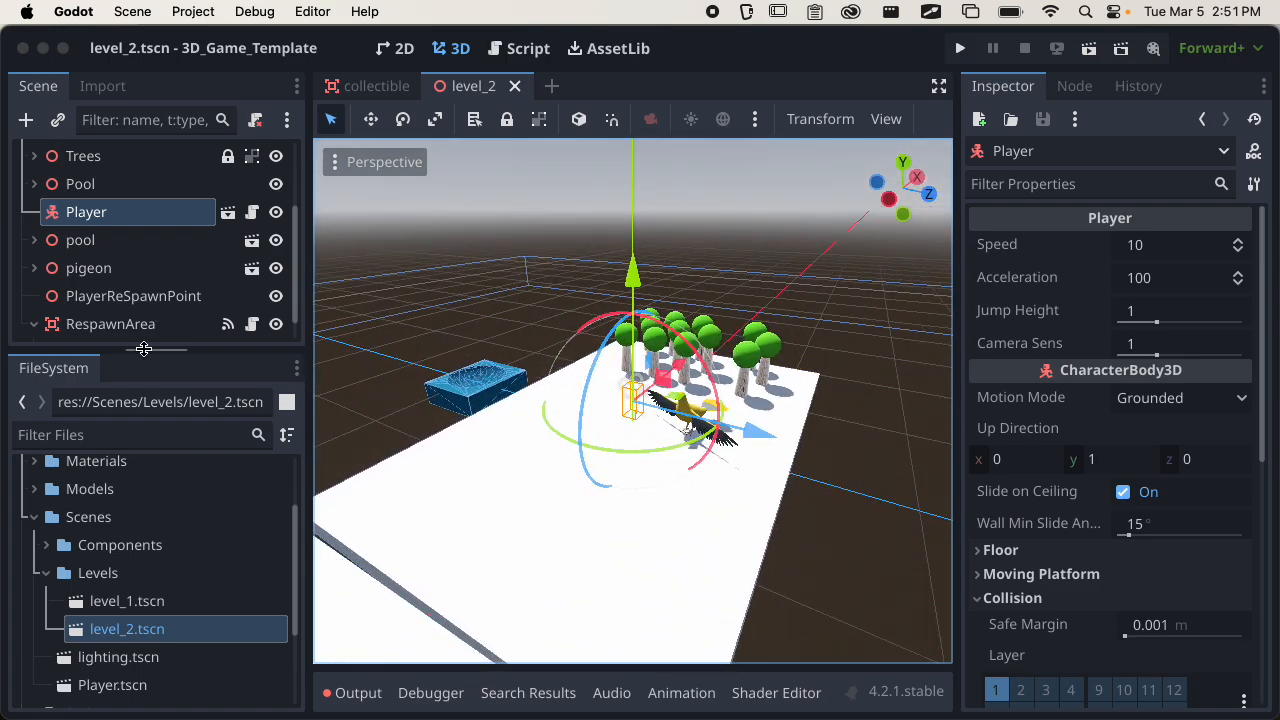
{"action": "left_click_drag", "start_coordinate": [137, 349], "coordinate": [138, 481]}
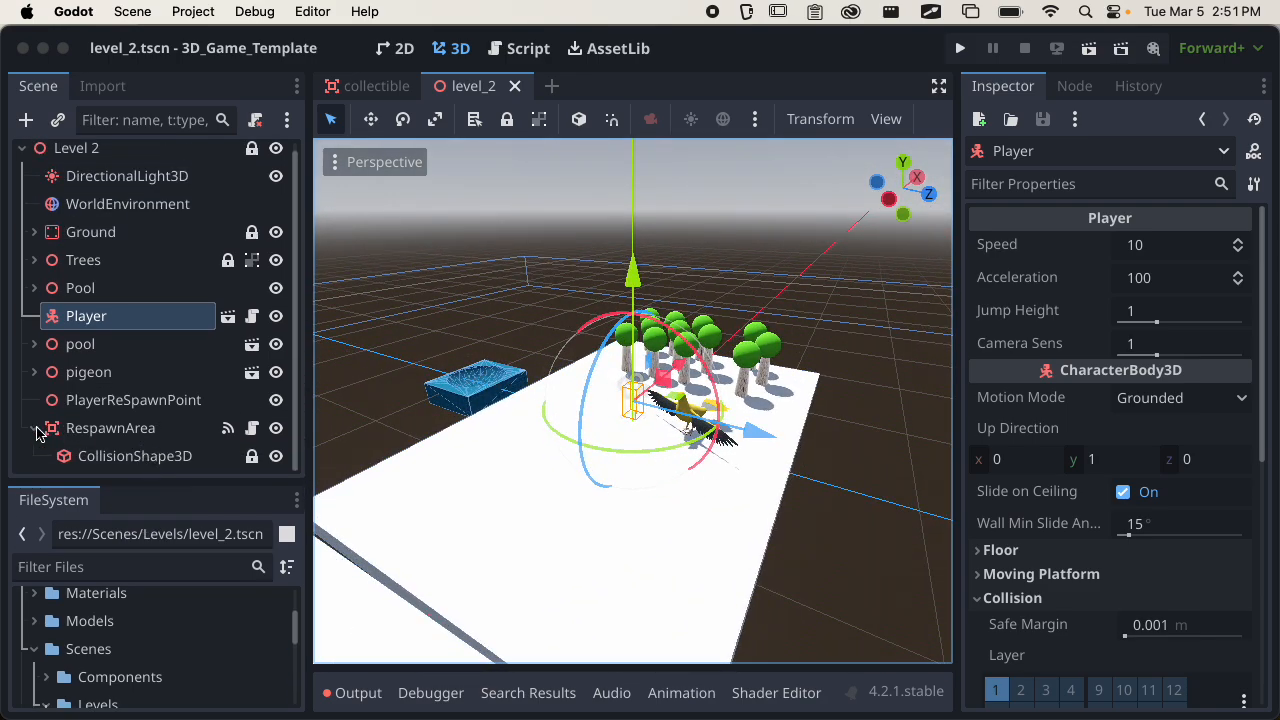
{"action": "left_click", "coordinate": [84, 162]}
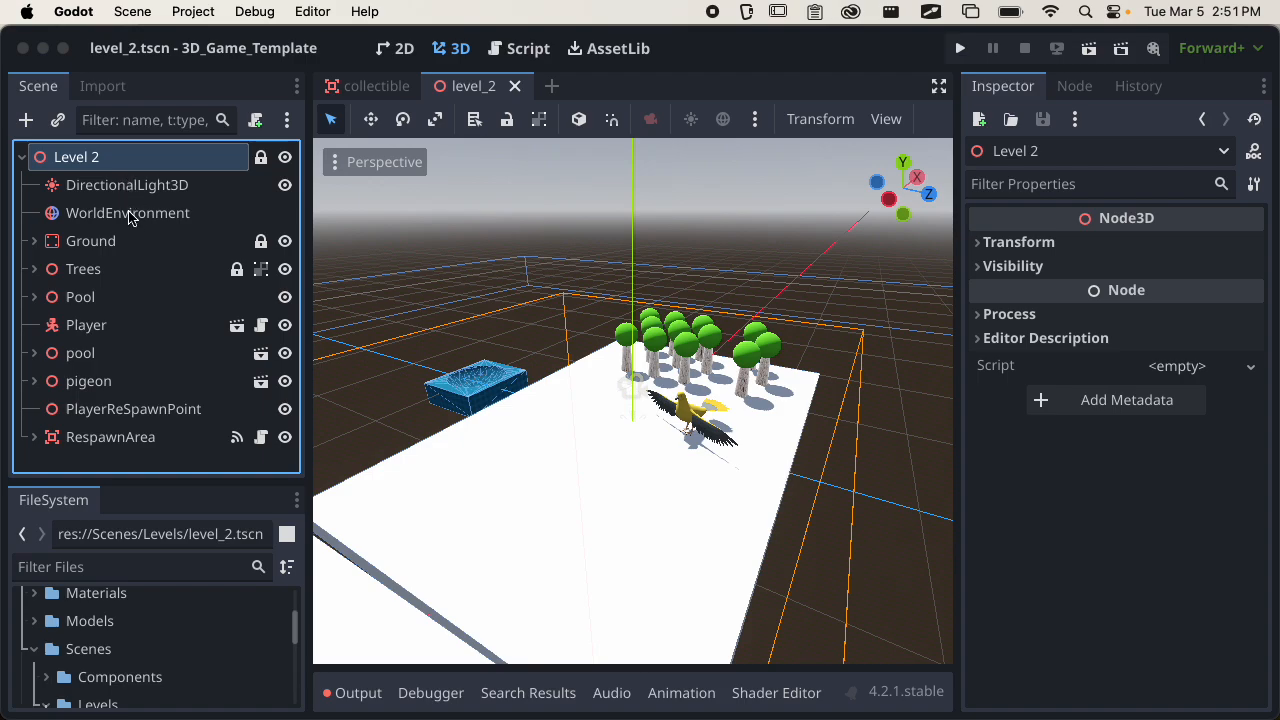
Add a Node3D child under the Level 2 root and rename it collectibles.
{"action": "left_click", "coordinate": [26, 119]}
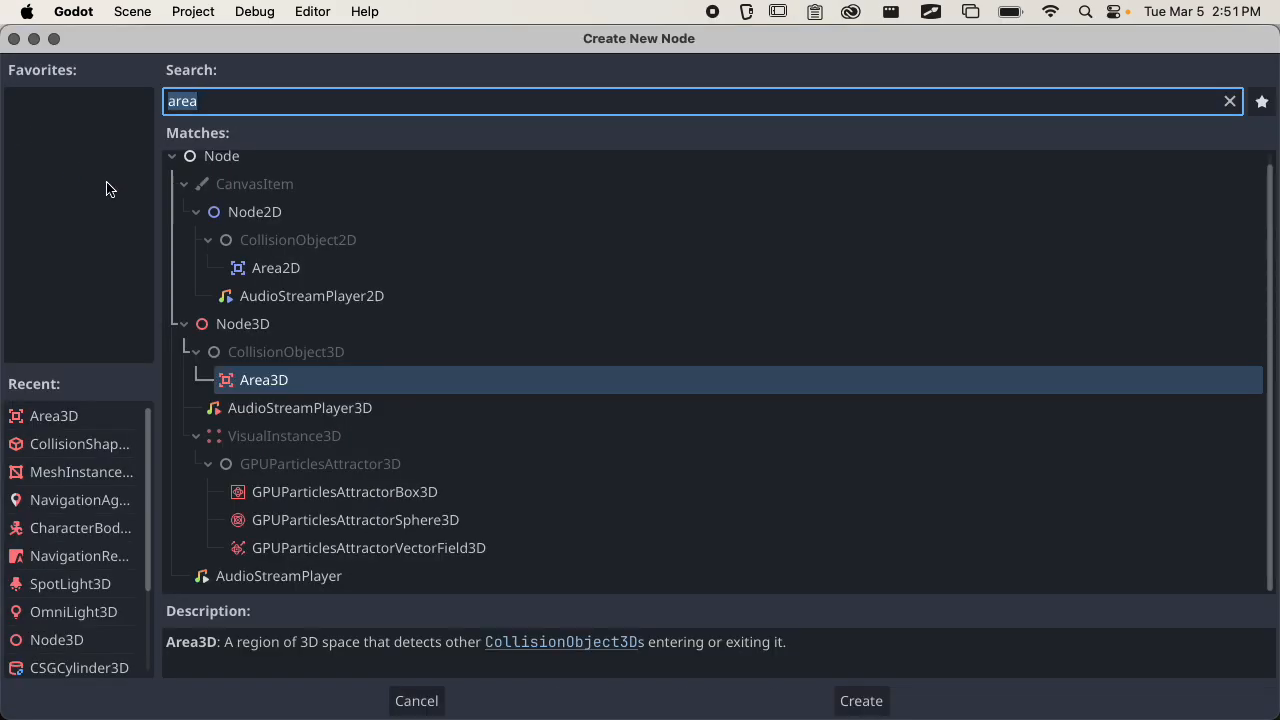
{"action": "type", "text": "node"}
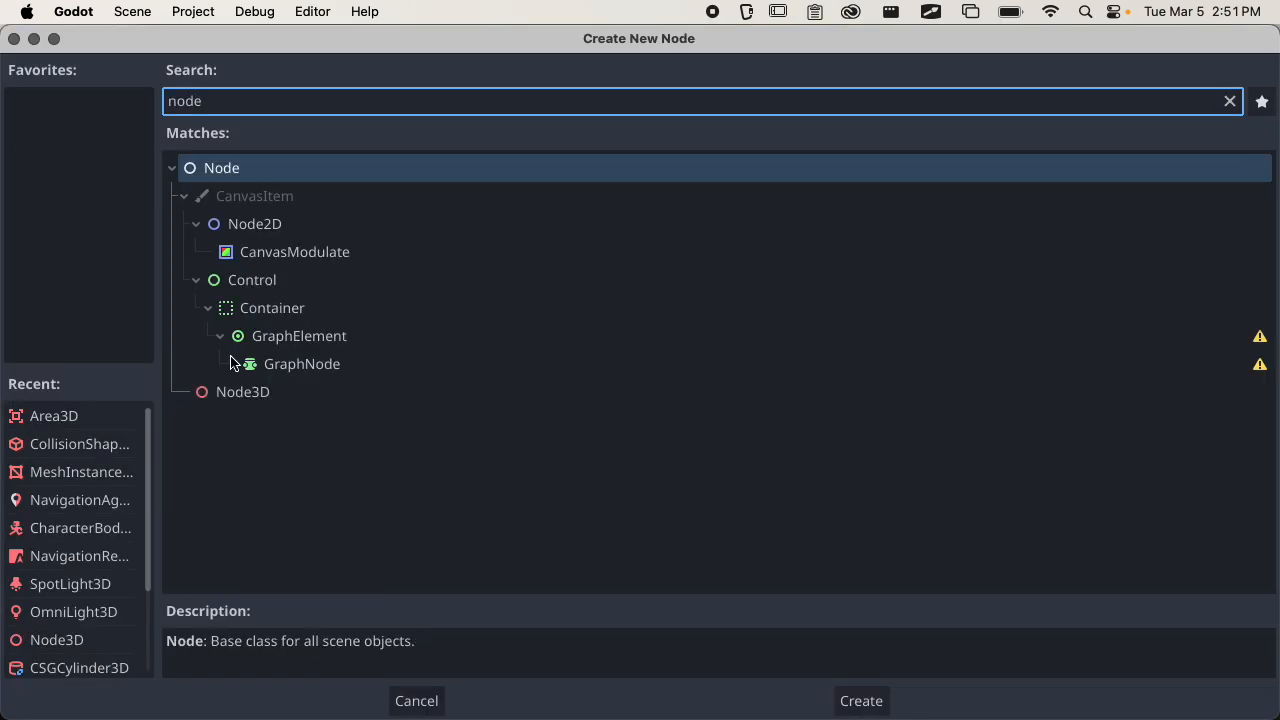
{"action": "left_click", "coordinate": [252, 391]}
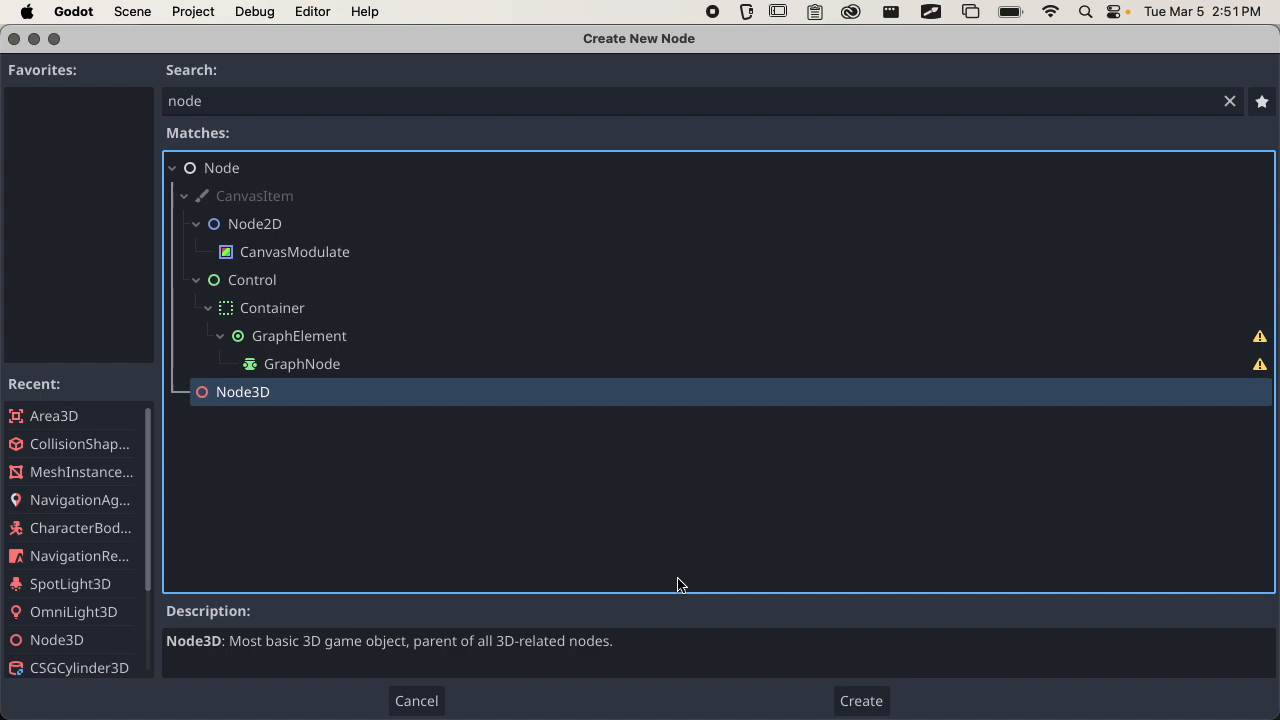
{"action": "left_click", "coordinate": [858, 700]}
{"action": "double_click", "coordinate": [113, 457]}
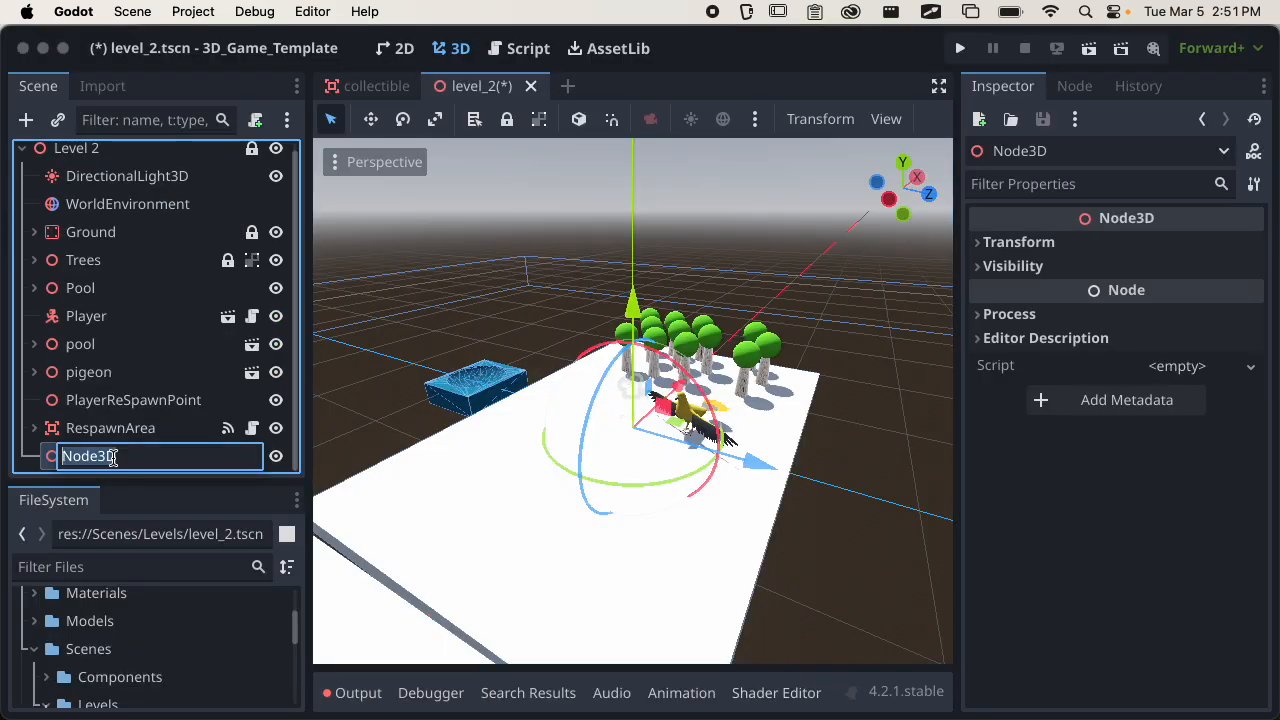
{"action": "type", "text": "collectibles"}
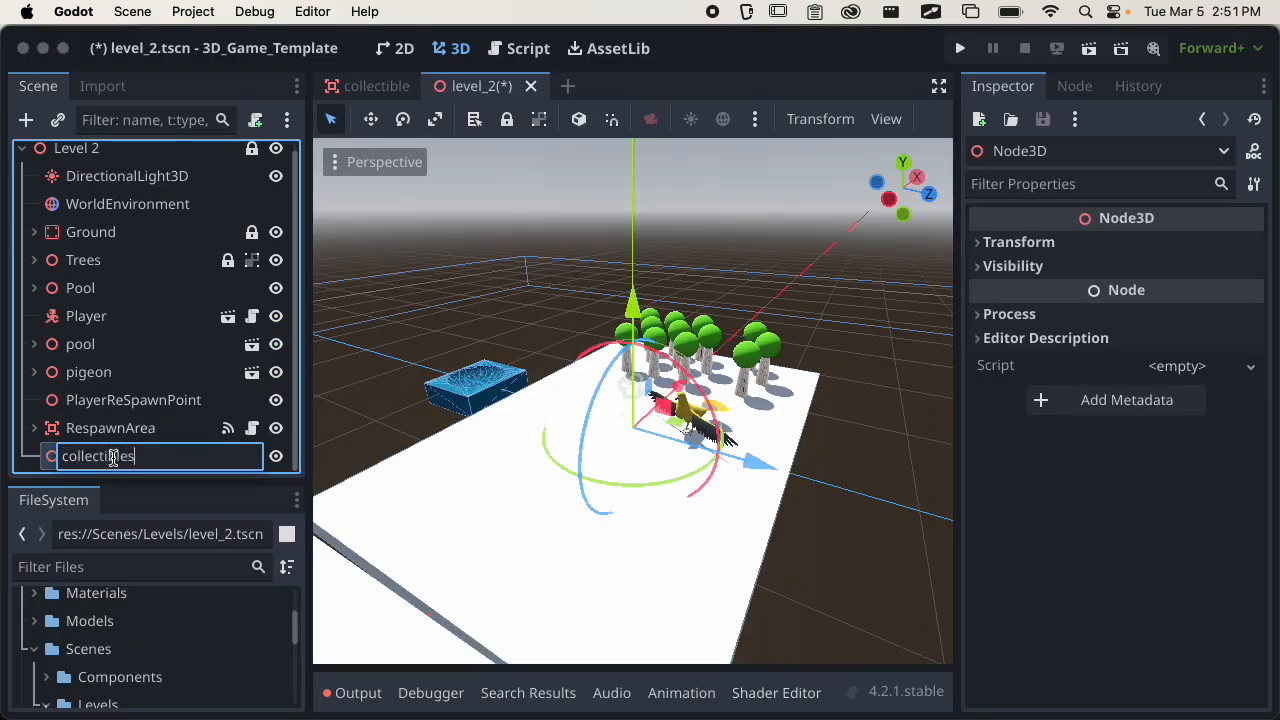
{"action": "key", "text": "Return"}
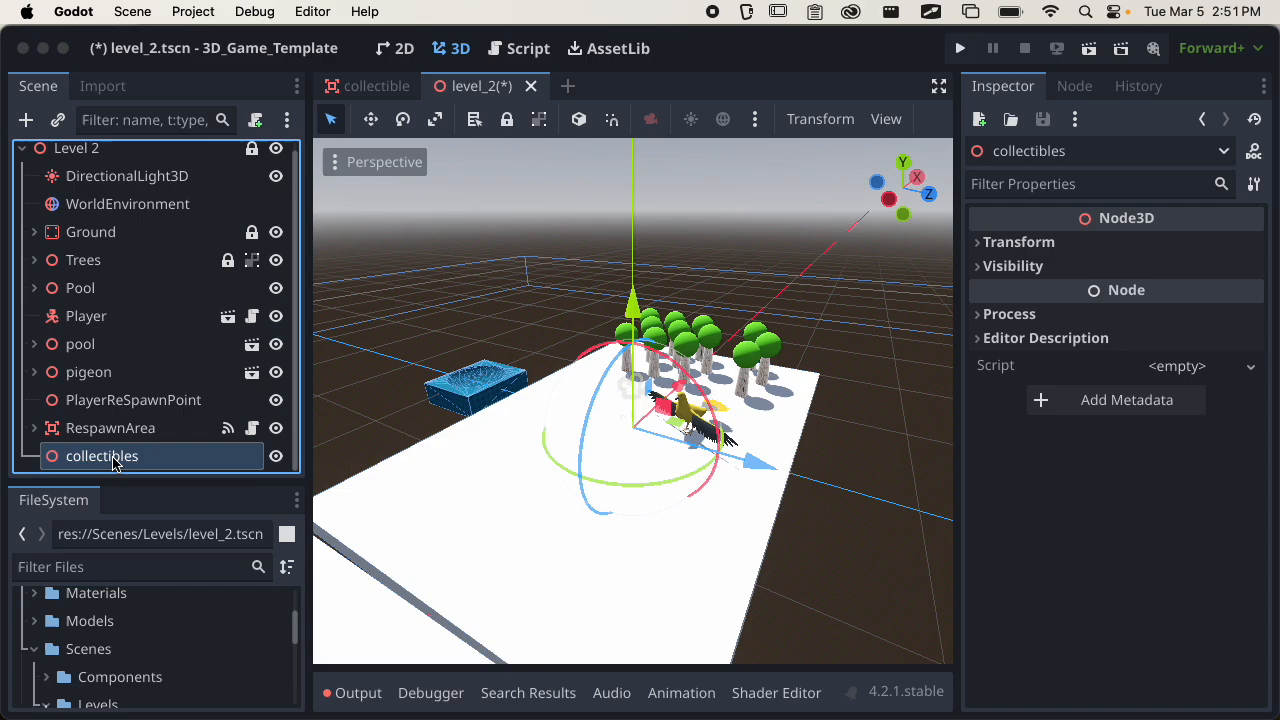
Instantiate Scenes/Components/collectible.tscn as a child scene of the collectibles node.
{"action": "left_click", "coordinate": [59, 121]}
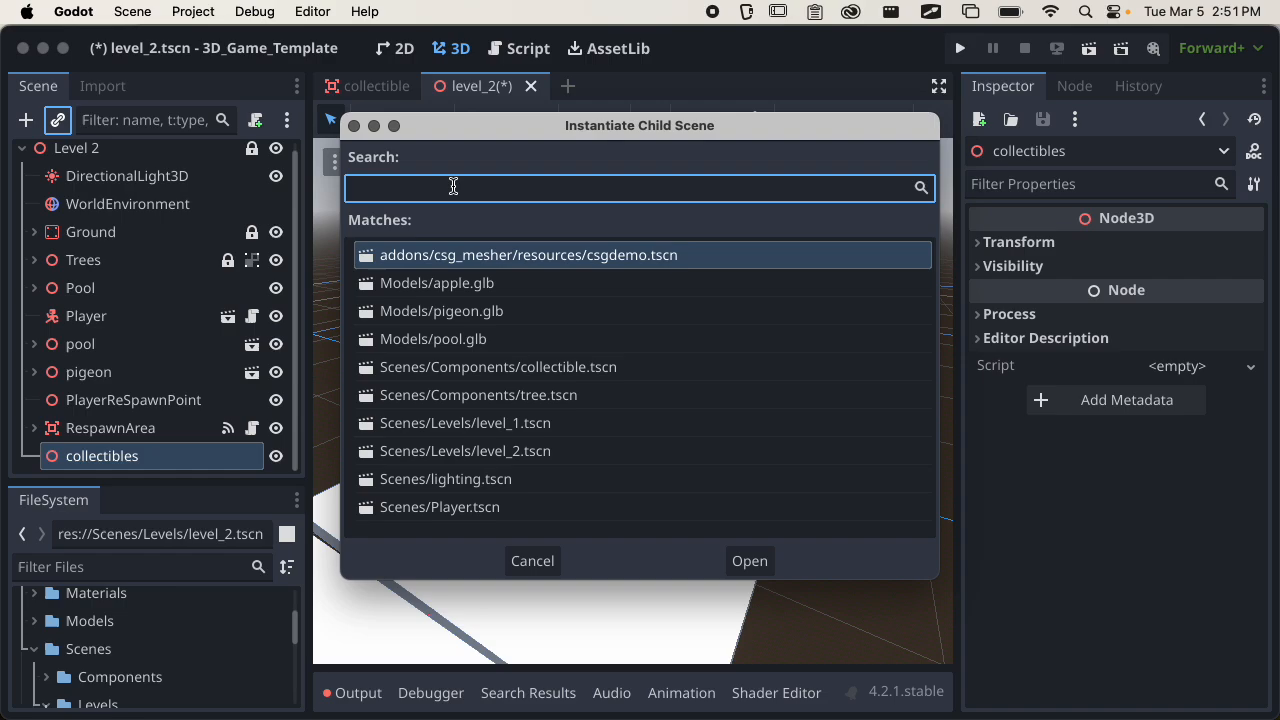
{"action": "type", "text": "collec"}
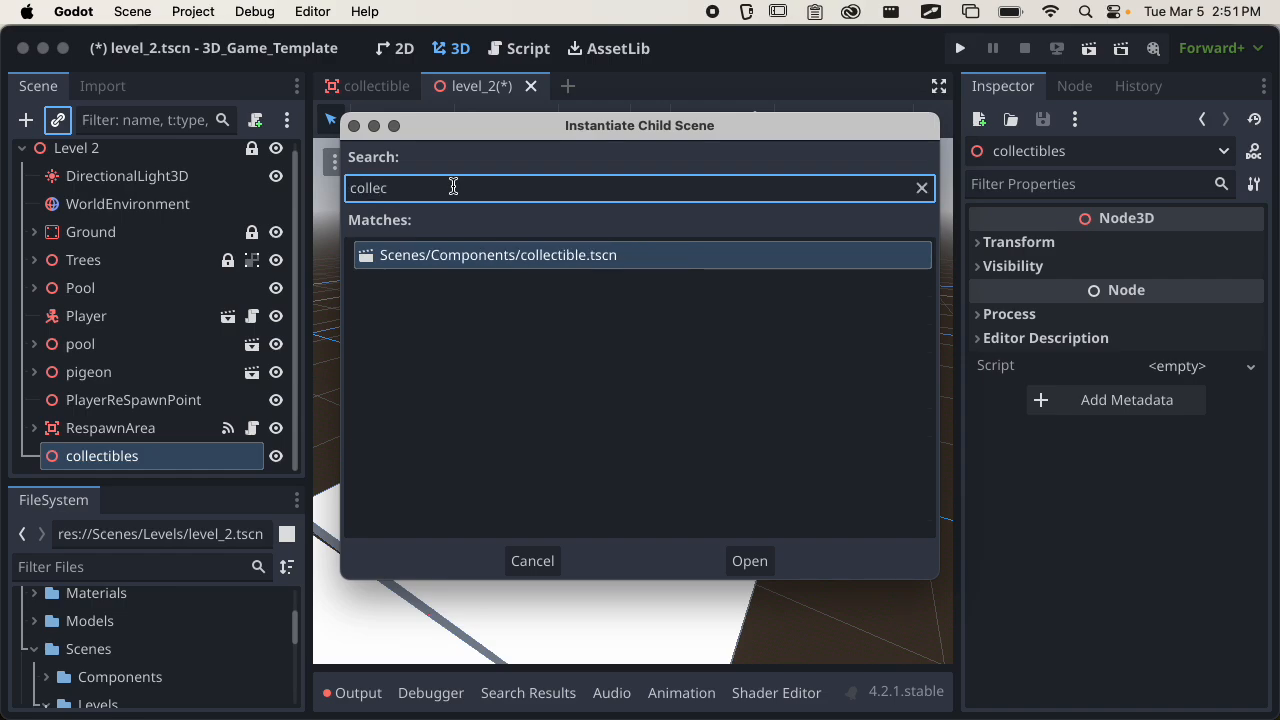
{"action": "left_click", "coordinate": [534, 262]}
{"action": "left_click", "coordinate": [750, 560]}
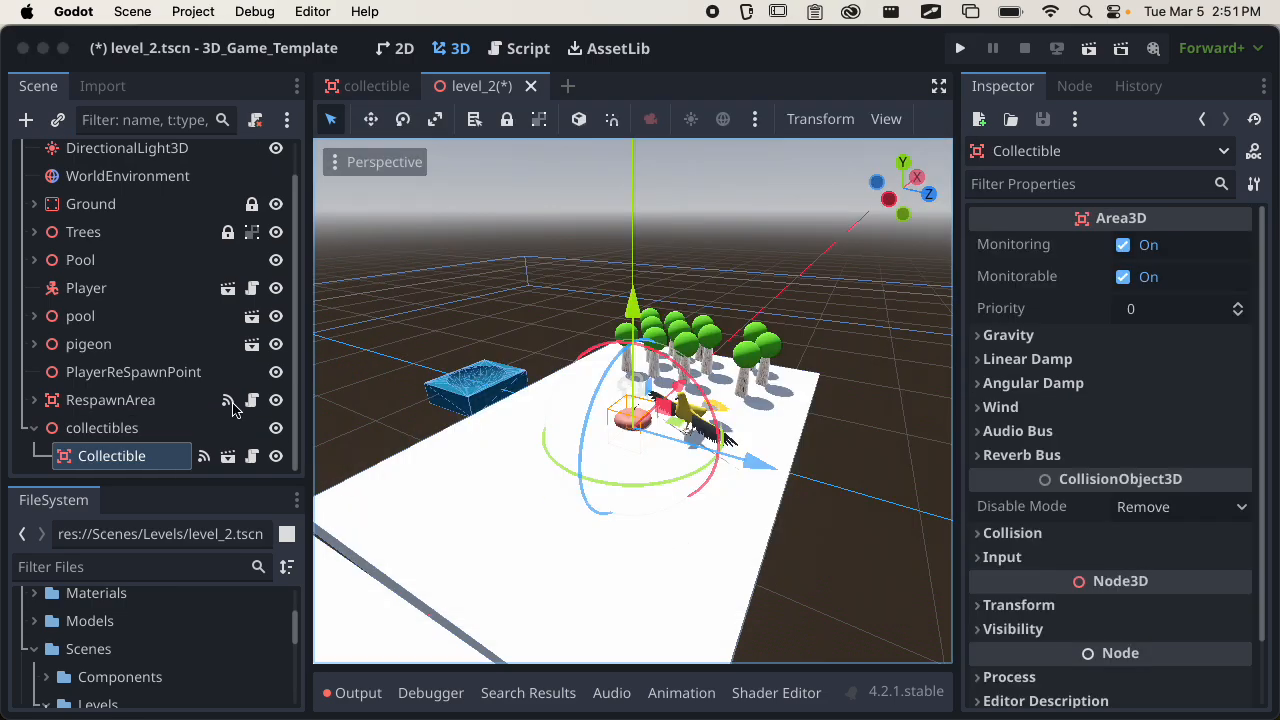
Raise the apple collectible above the ground, move it away from the pigeon, and save level_2.
{"action": "scroll", "coordinate": [495, 416], "scroll_direction": "up", "scroll_amount": 5}
{"action": "scroll", "coordinate": [573, 411], "scroll_direction": "up", "scroll_amount": 3}
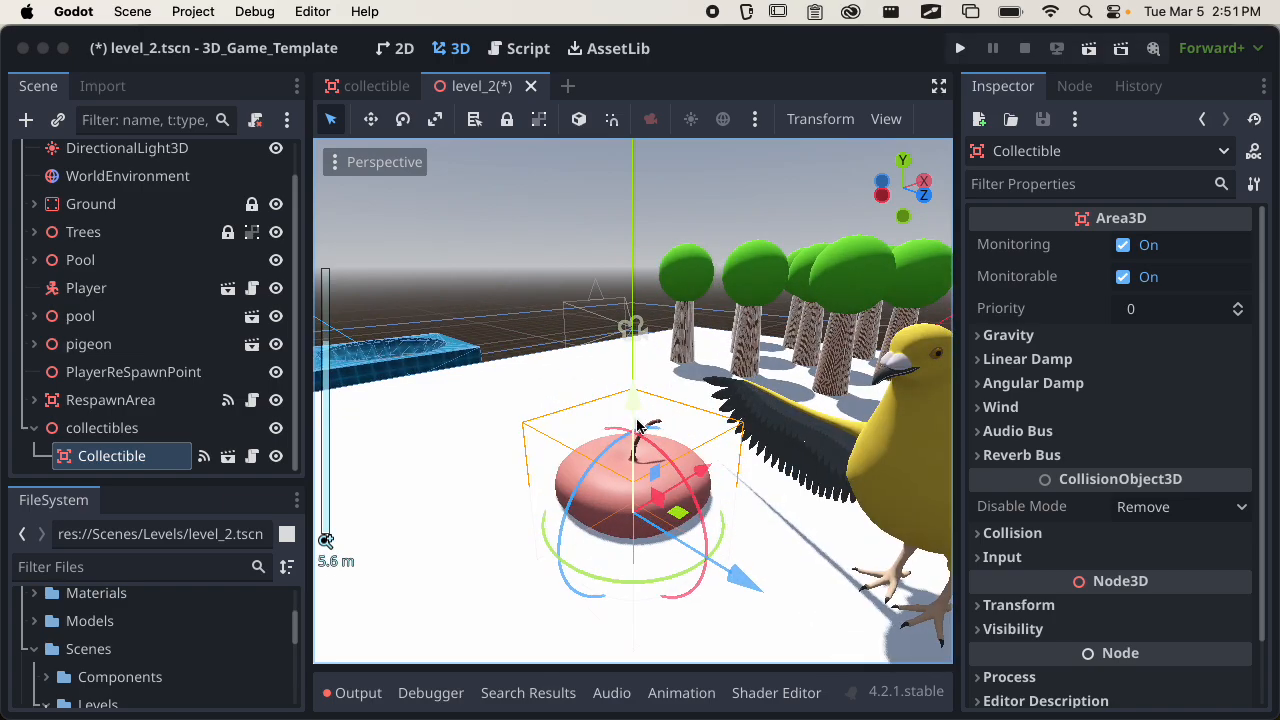
{"action": "middle_click_drag", "start_coordinate": [578, 420], "coordinate": [585, 452]}
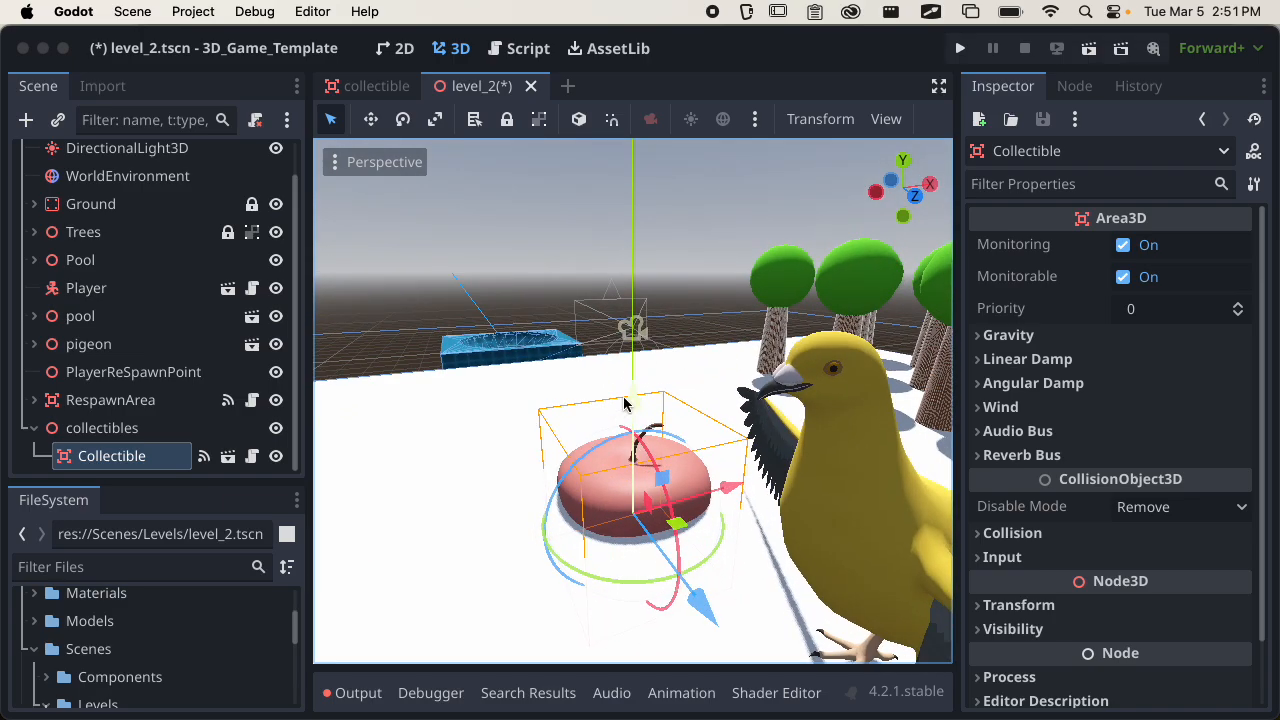
{"action": "left_click_drag", "start_coordinate": [628, 405], "coordinate": [614, 237]}
{"action": "left_click_drag", "start_coordinate": [722, 367], "coordinate": [533, 455]}
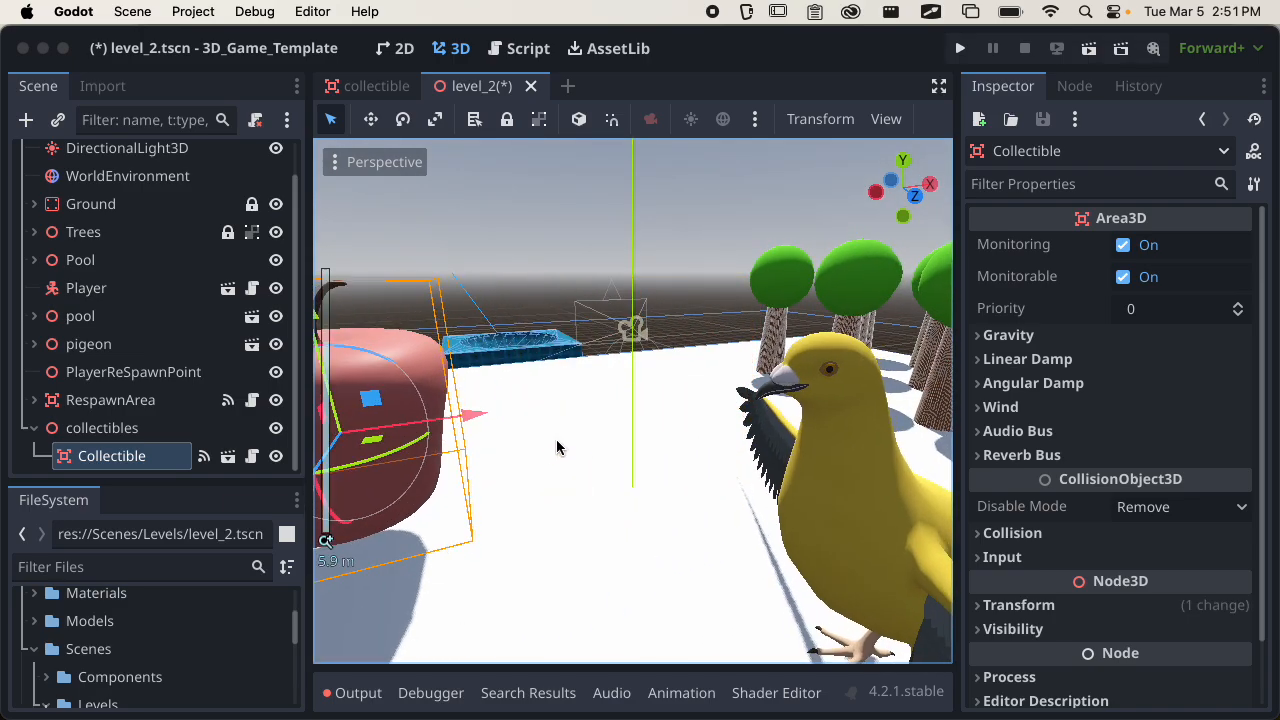
{"action": "scroll", "coordinate": [600, 450], "scroll_direction": "down", "scroll_amount": 4}
{"action": "key", "text": "super+s"}
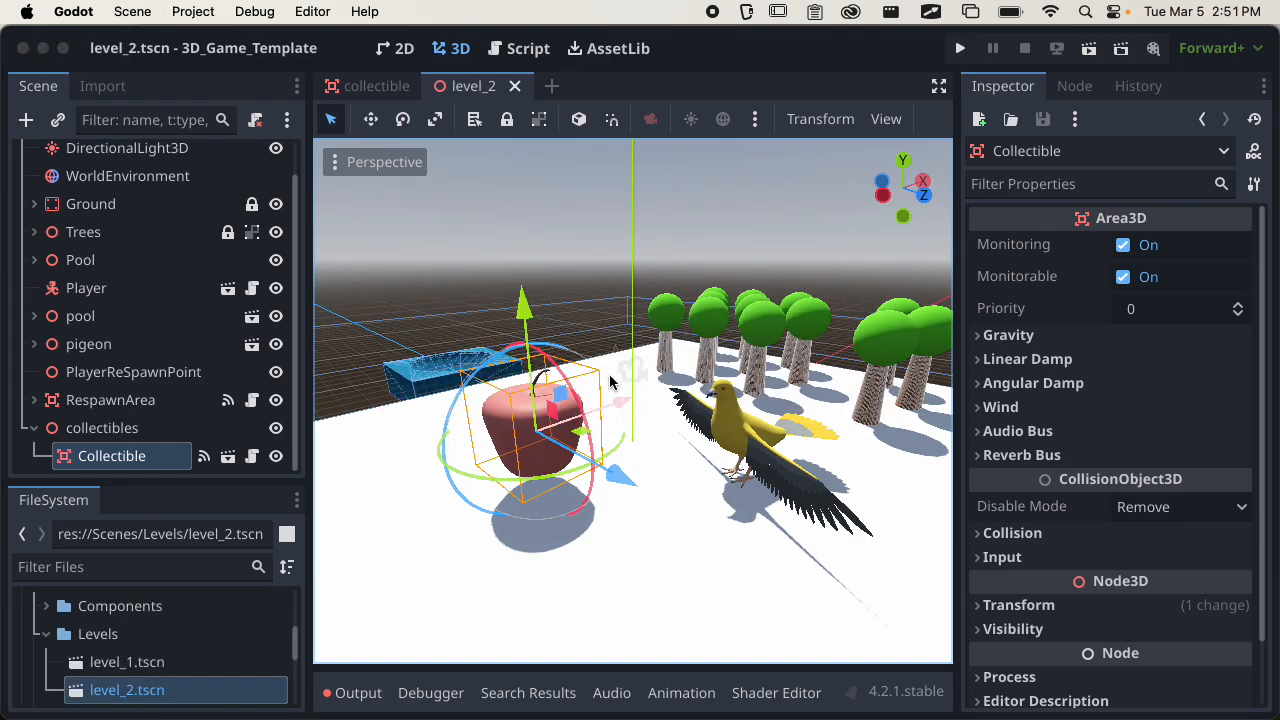
Switch to Blender, show the apple's transform values and scale the apple uniformly by 0.2.
{"action": "key", "text": "super+Tab"}
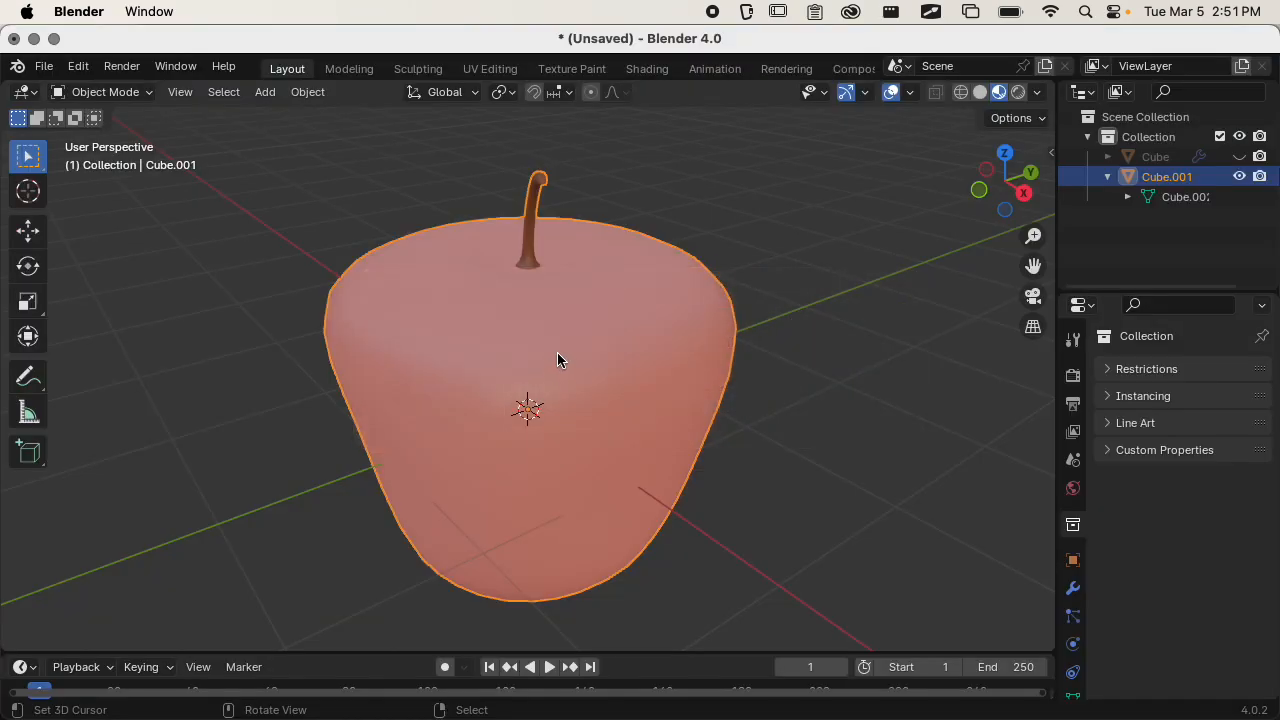
{"action": "scroll", "coordinate": [557, 360], "scroll_direction": "down", "scroll_amount": 4}
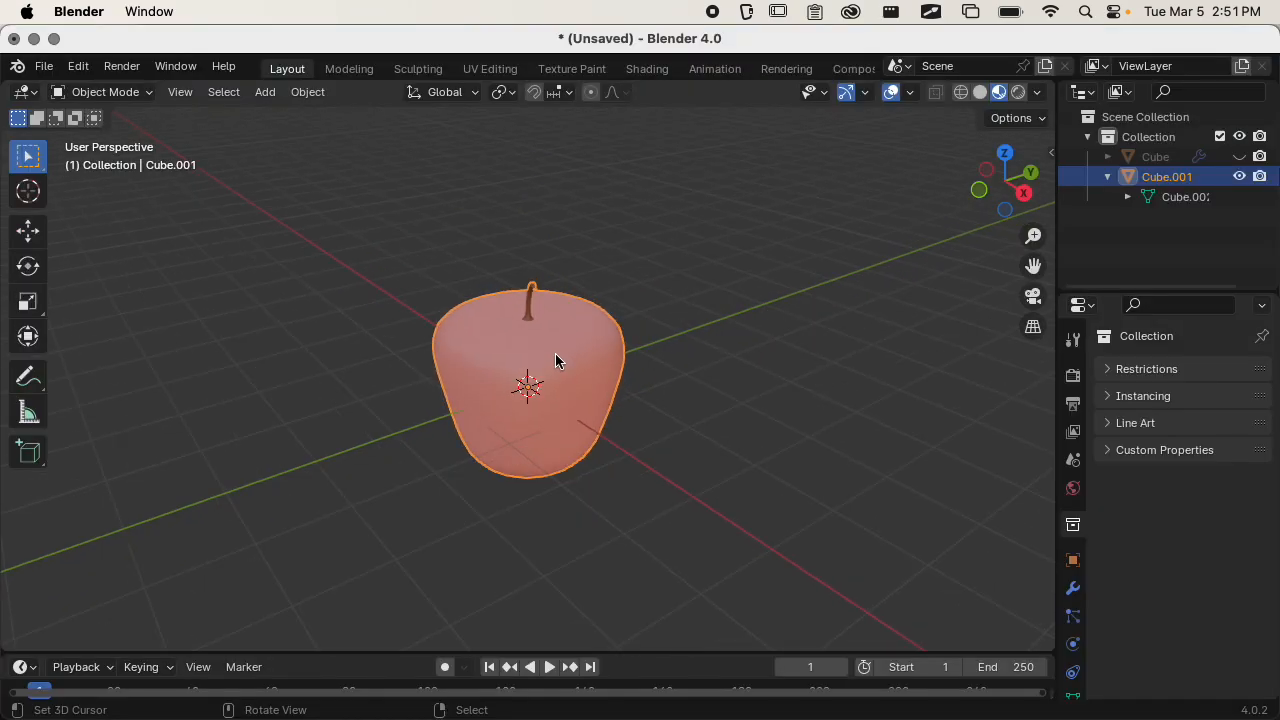
{"action": "key", "text": "n"}
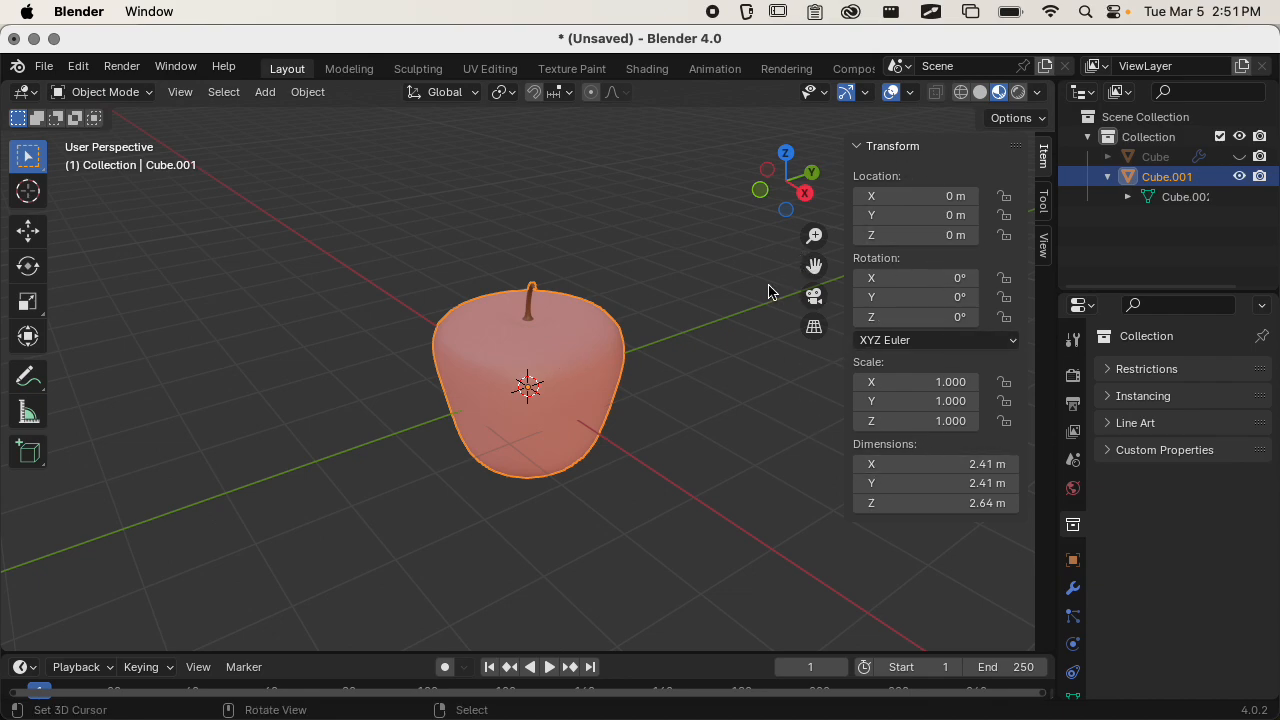
{"action": "type", "text": "s"}
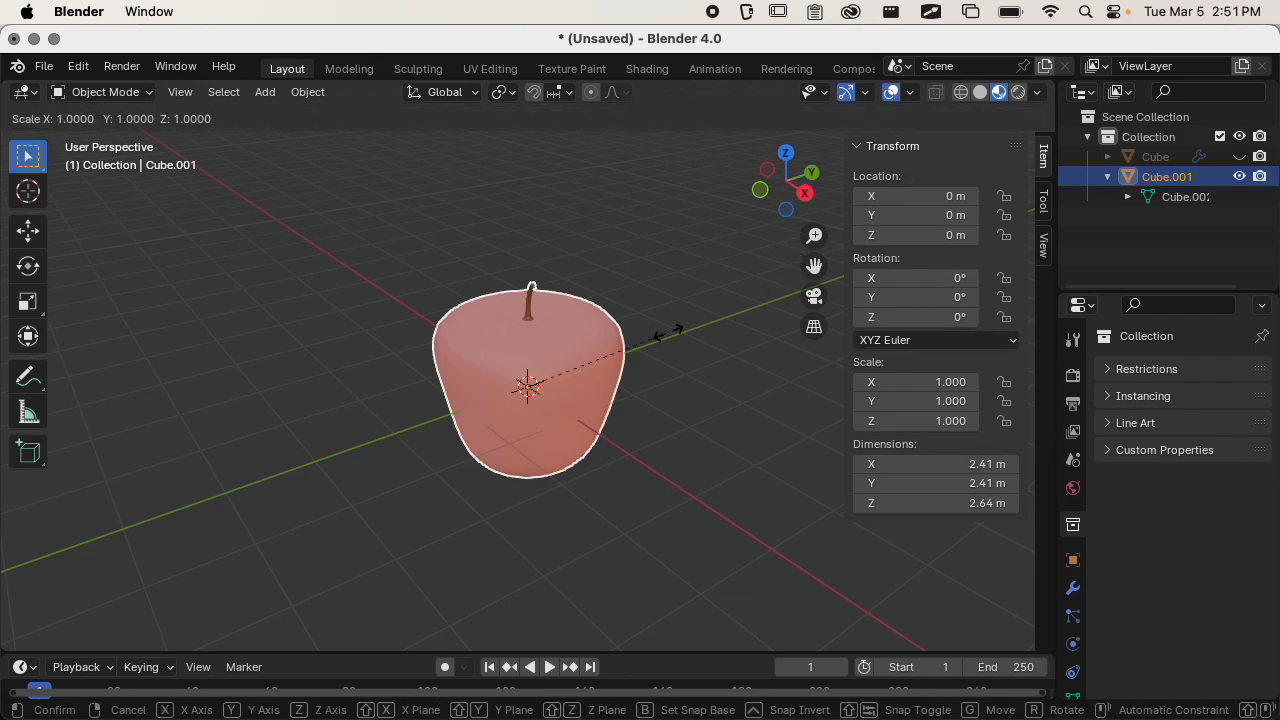
{"action": "type", "text": "."}
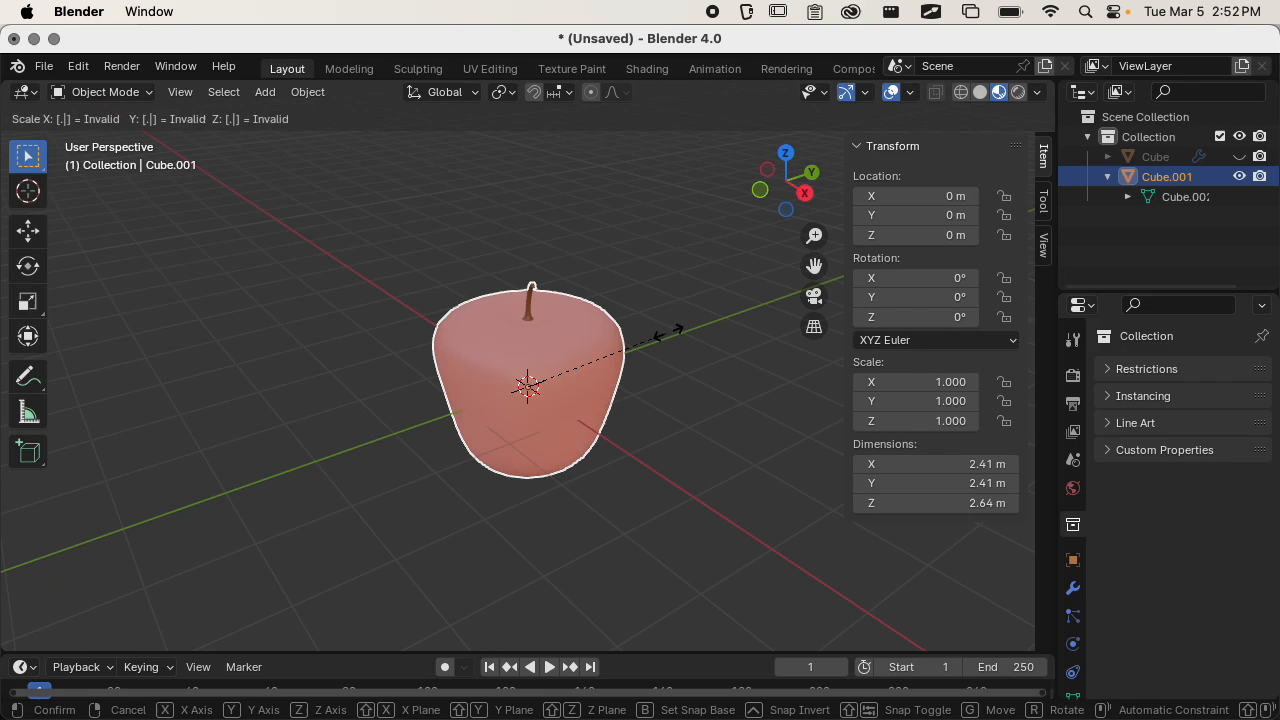
{"action": "type", "text": "2"}
{"action": "key", "text": "Return"}
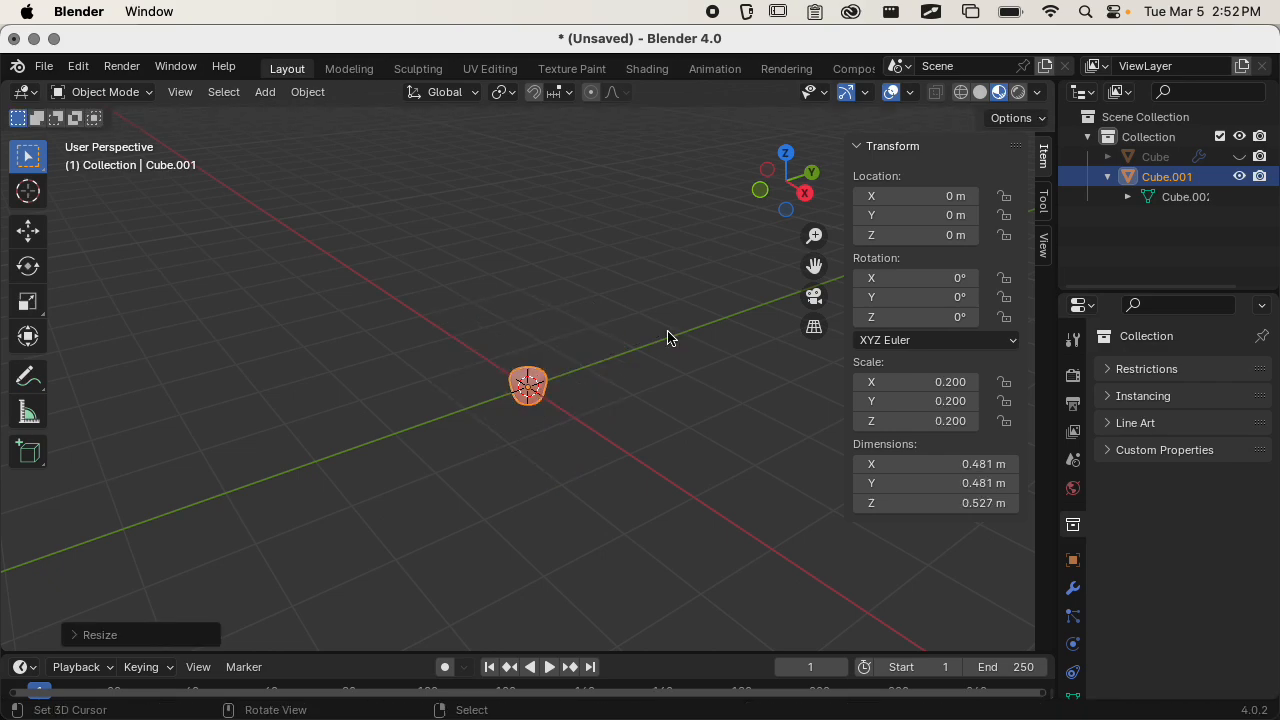
Apply the apple's scale so its scale values reset to 1.
{"action": "scroll", "coordinate": [619, 404], "scroll_direction": "up", "scroll_amount": 10}
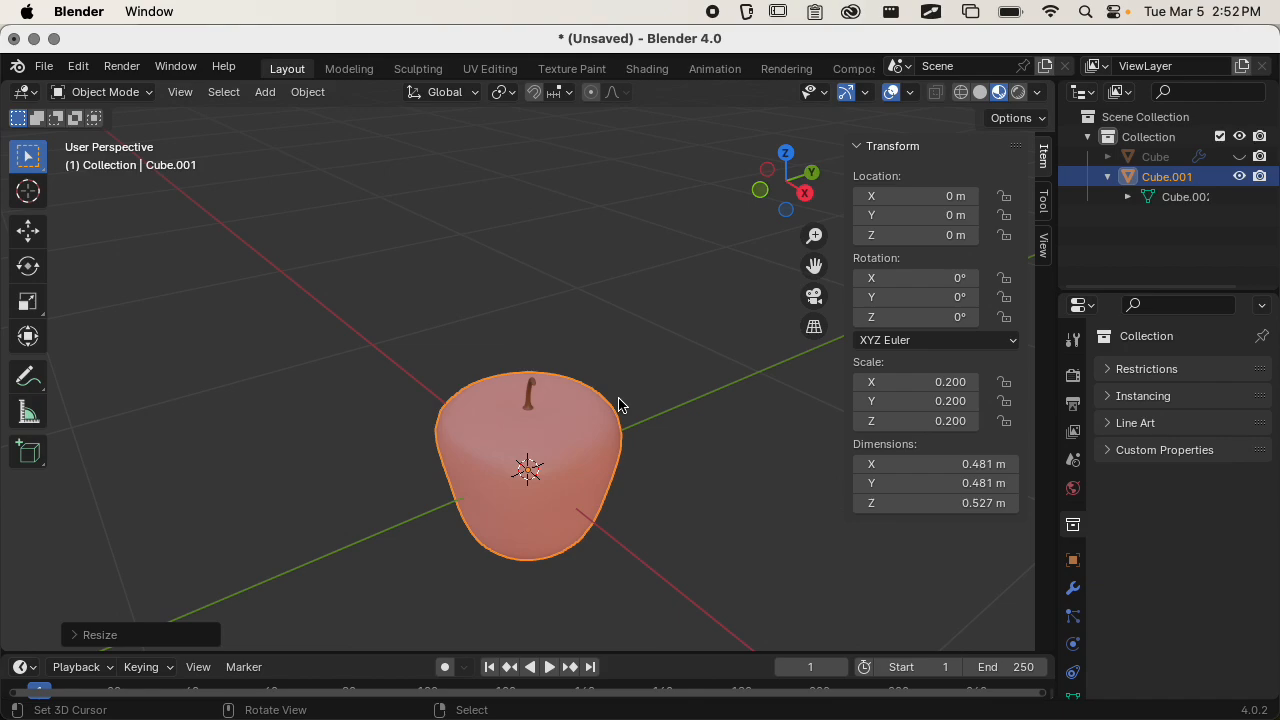
{"action": "key", "text": "ctrl+a"}
{"action": "left_click", "coordinate": [594, 438]}
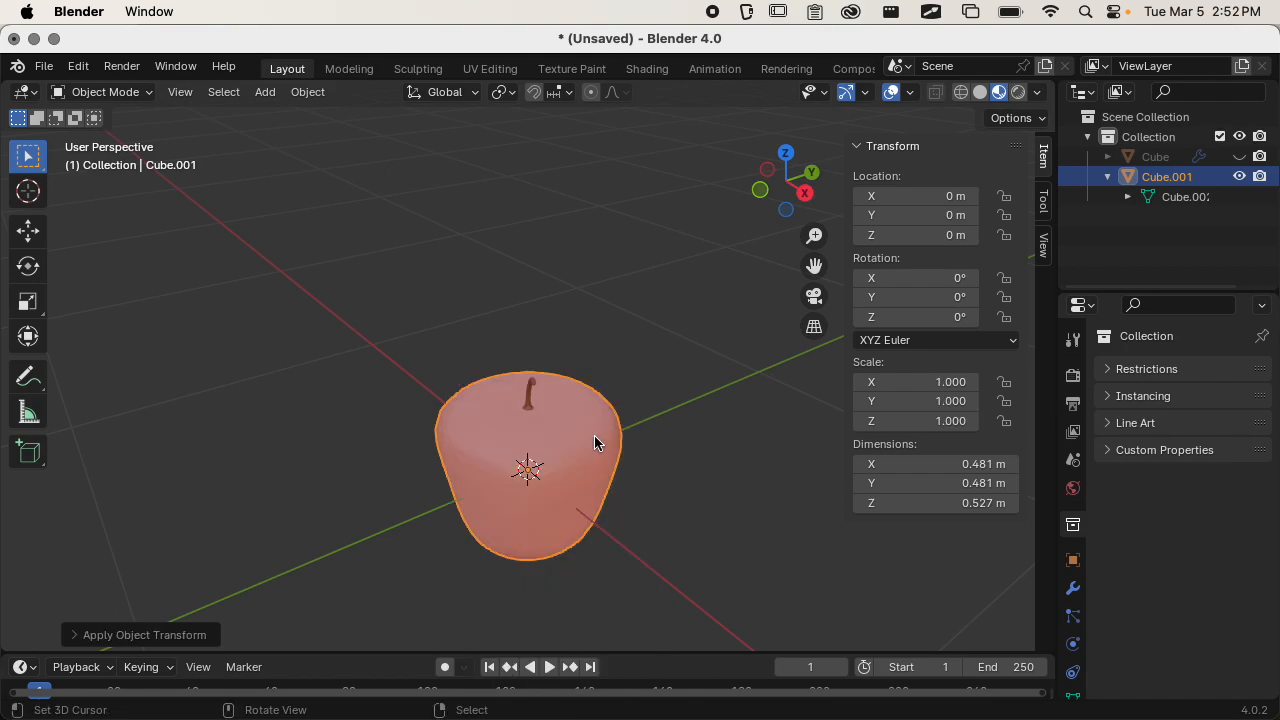
{"action": "key", "text": "super+s"}
{"action": "key", "text": "Escape"}
Export the resized apple as glTF Binary, overwriting apple.glb in the project's Models folder.
{"action": "left_click", "coordinate": [44, 66]}
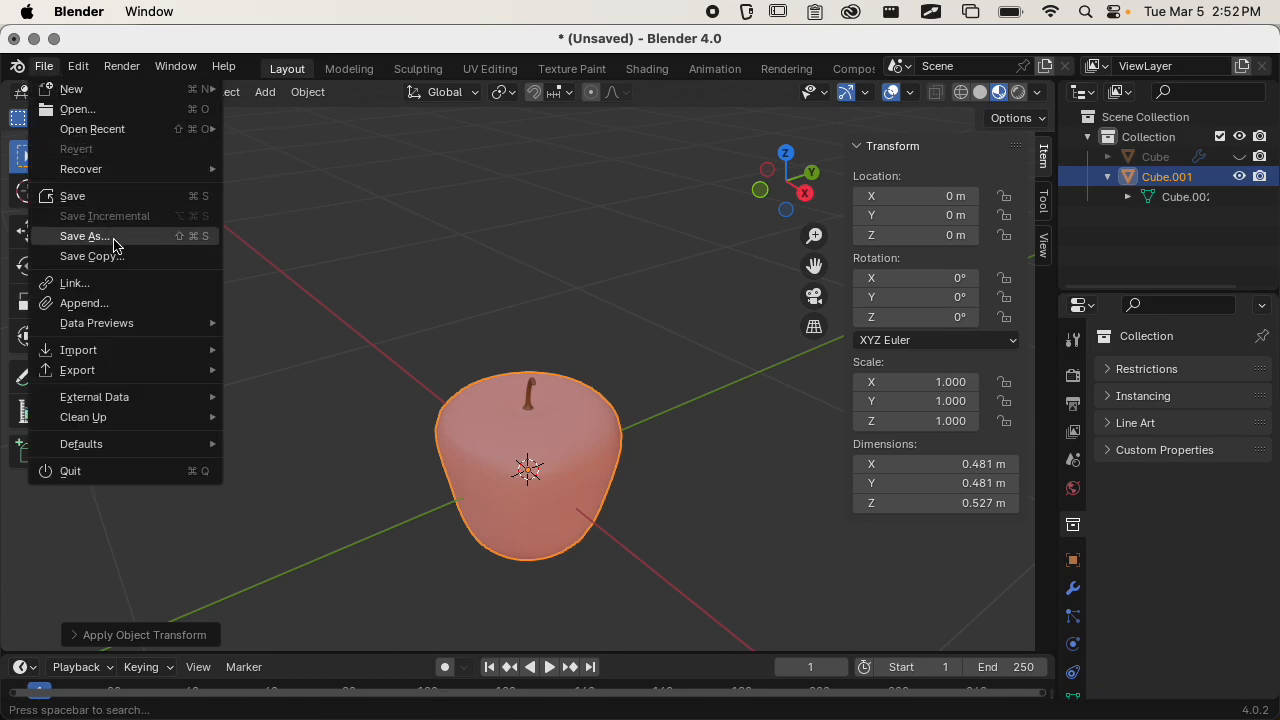
{"action": "mouse_move", "coordinate": [136, 370]}
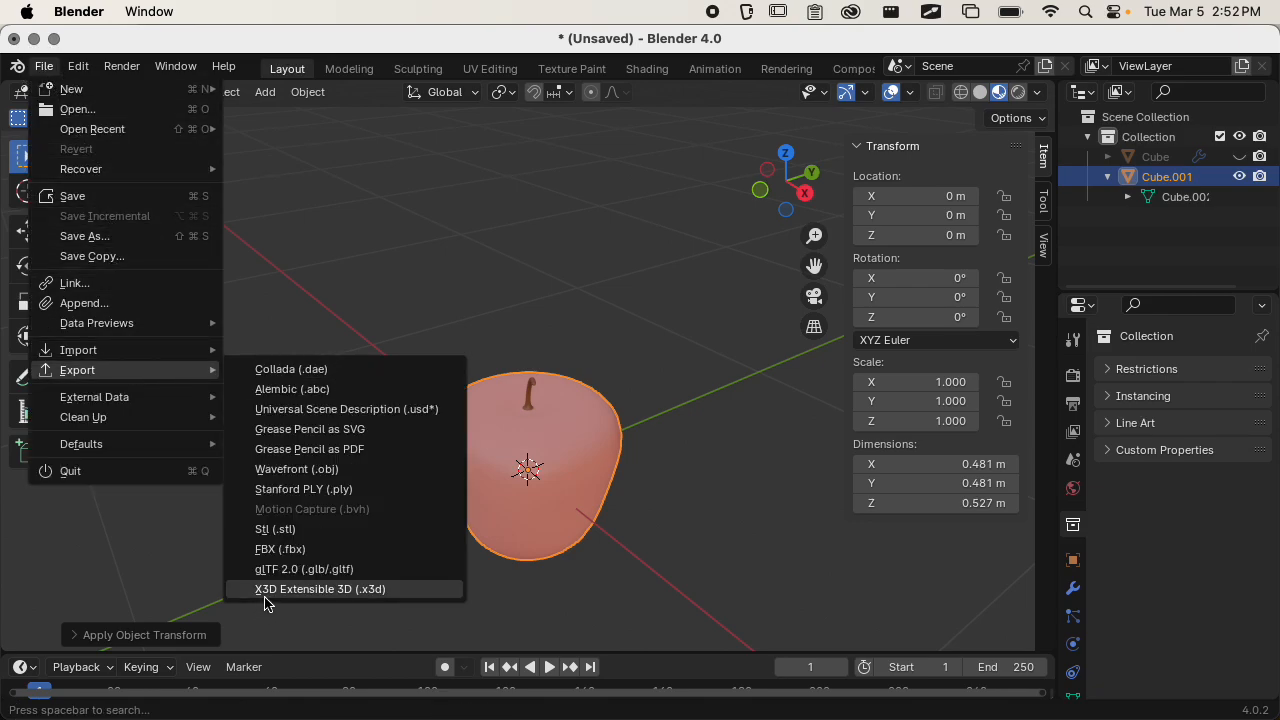
{"action": "left_click", "coordinate": [292, 572]}
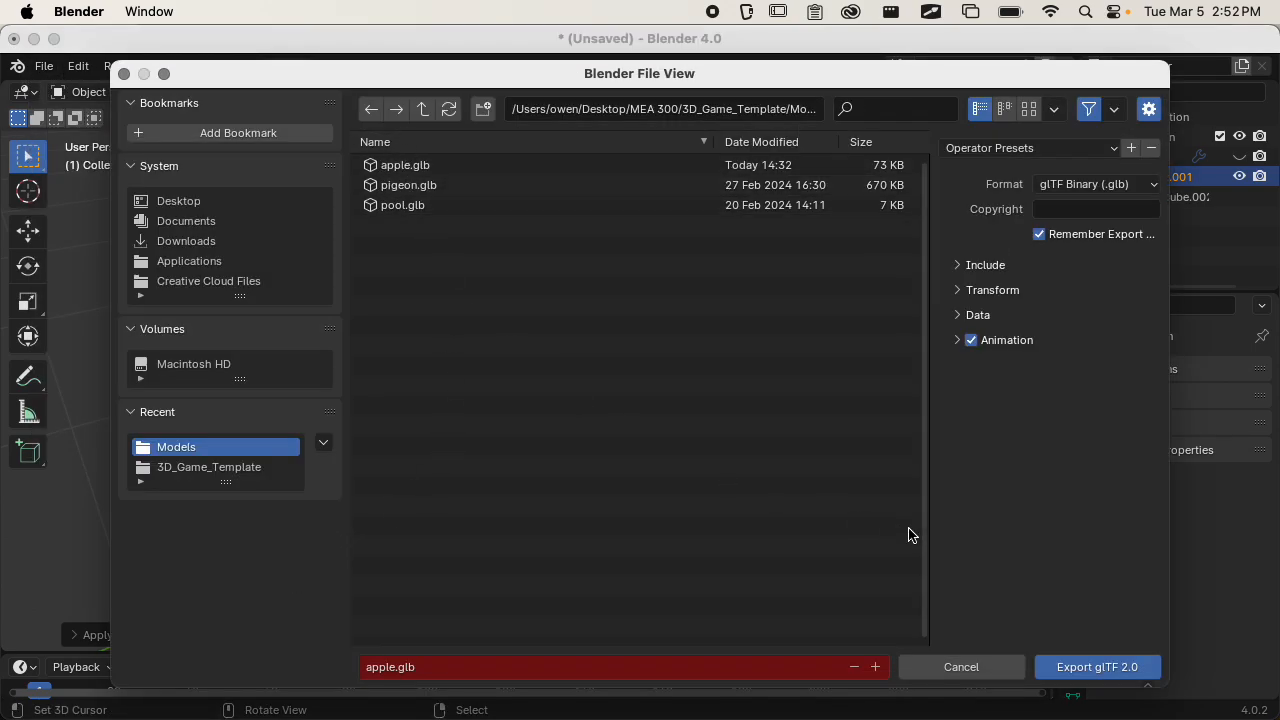
{"action": "left_click", "coordinate": [1065, 667]}
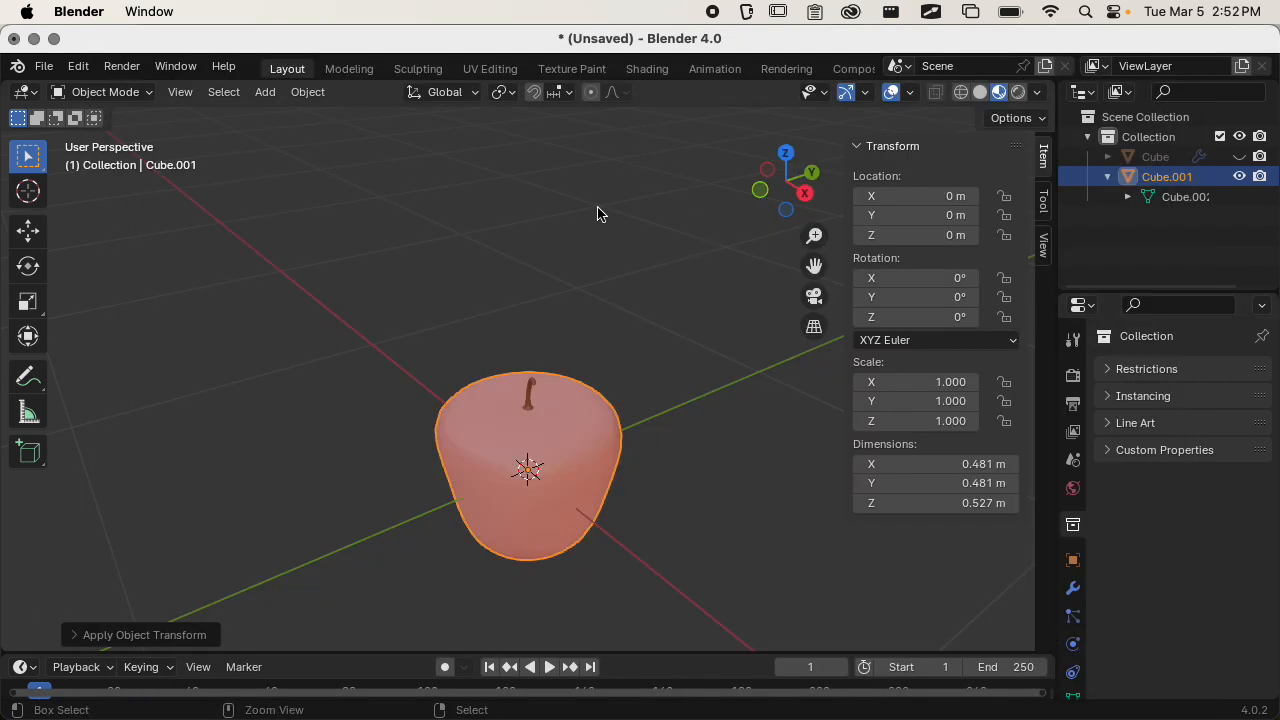
Return to Godot and move the resized apple collectible onto open ground in front of the pigeon.
{"action": "key", "text": "super+Tab"}
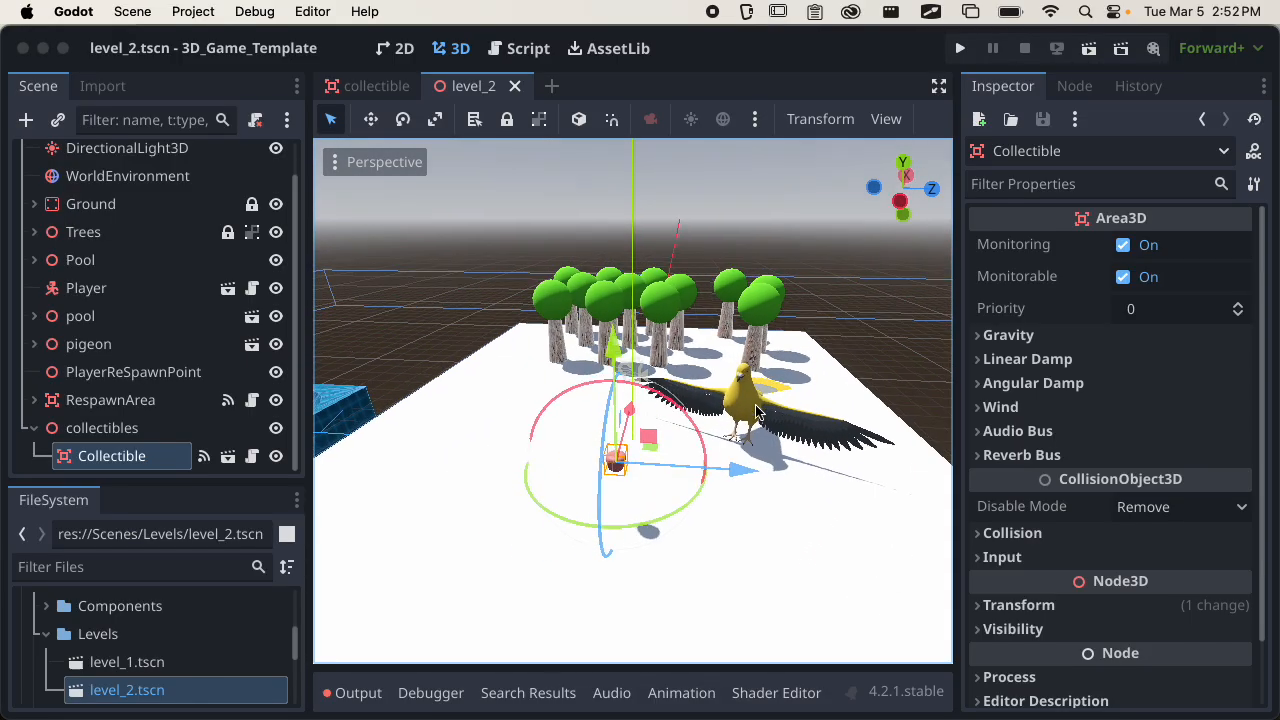
{"action": "scroll", "coordinate": [757, 412], "scroll_direction": "up", "scroll_amount": 5}
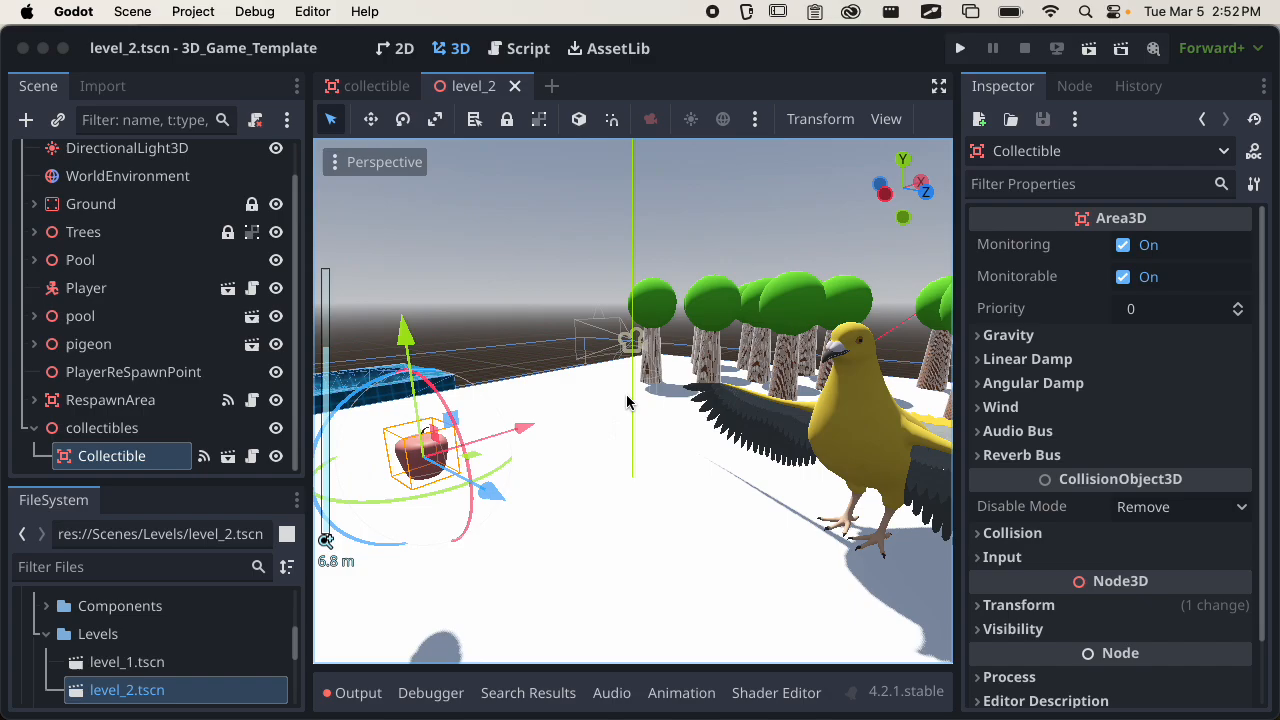
{"action": "middle_click_drag", "start_coordinate": [627, 401], "coordinate": [623, 337]}
{"action": "scroll", "coordinate": [636, 389], "scroll_direction": "down", "scroll_amount": 4}
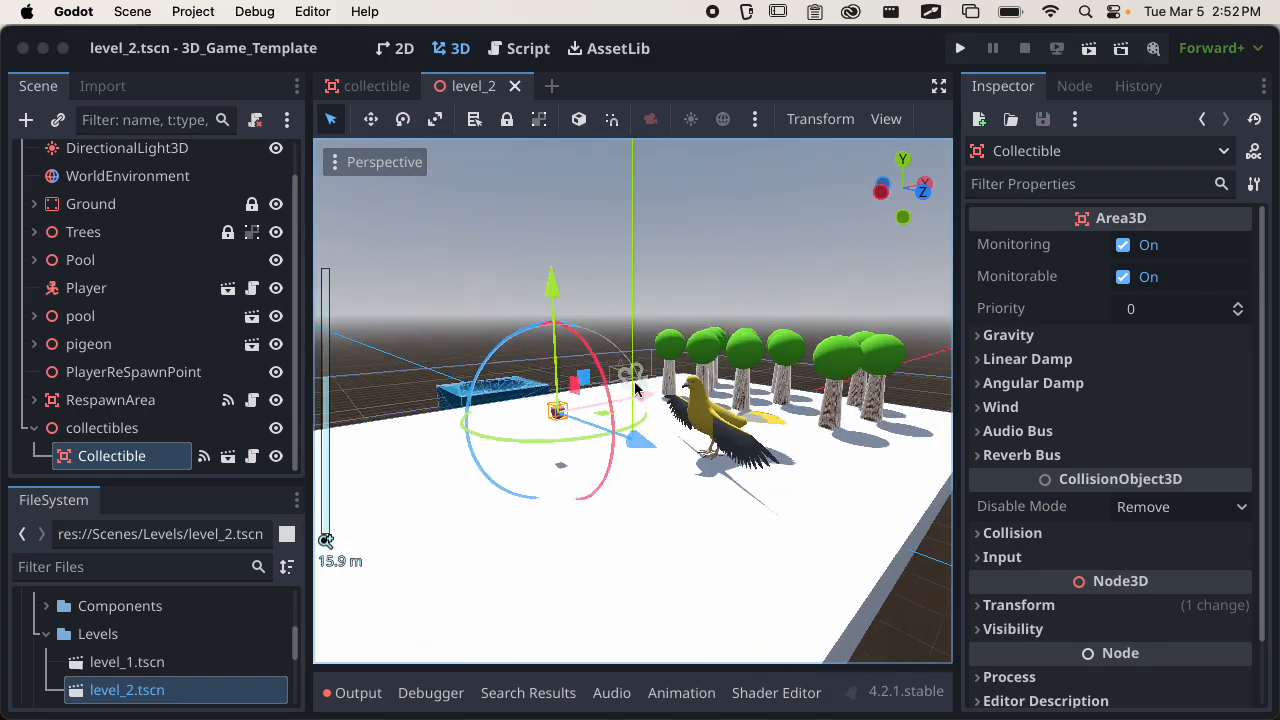
{"action": "mouse_move", "coordinate": [636, 389]}
{"action": "middle_mouse_down"}
{"action": "mouse_move", "coordinate": [523, 437]}
{"action": "mouse_move", "coordinate": [651, 403]}
{"action": "middle_mouse_up"}
{"action": "left_click_drag", "start_coordinate": [720, 378], "coordinate": [529, 406]}
{"action": "middle_click_drag", "start_coordinate": [529, 406], "coordinate": [457, 400]}
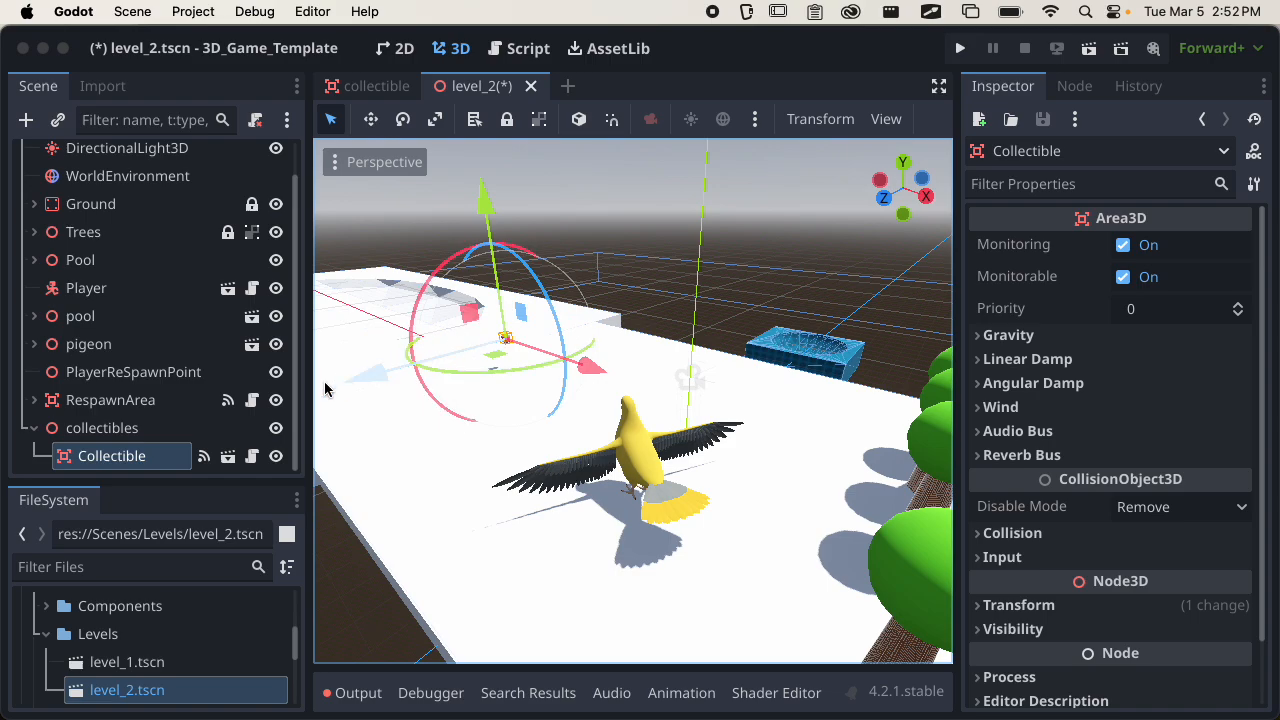
Duplicate the collectible repeatedly, spacing the copies along the Z axis into a row of nine apples, and save level_2.
{"action": "key", "text": "super+d"}
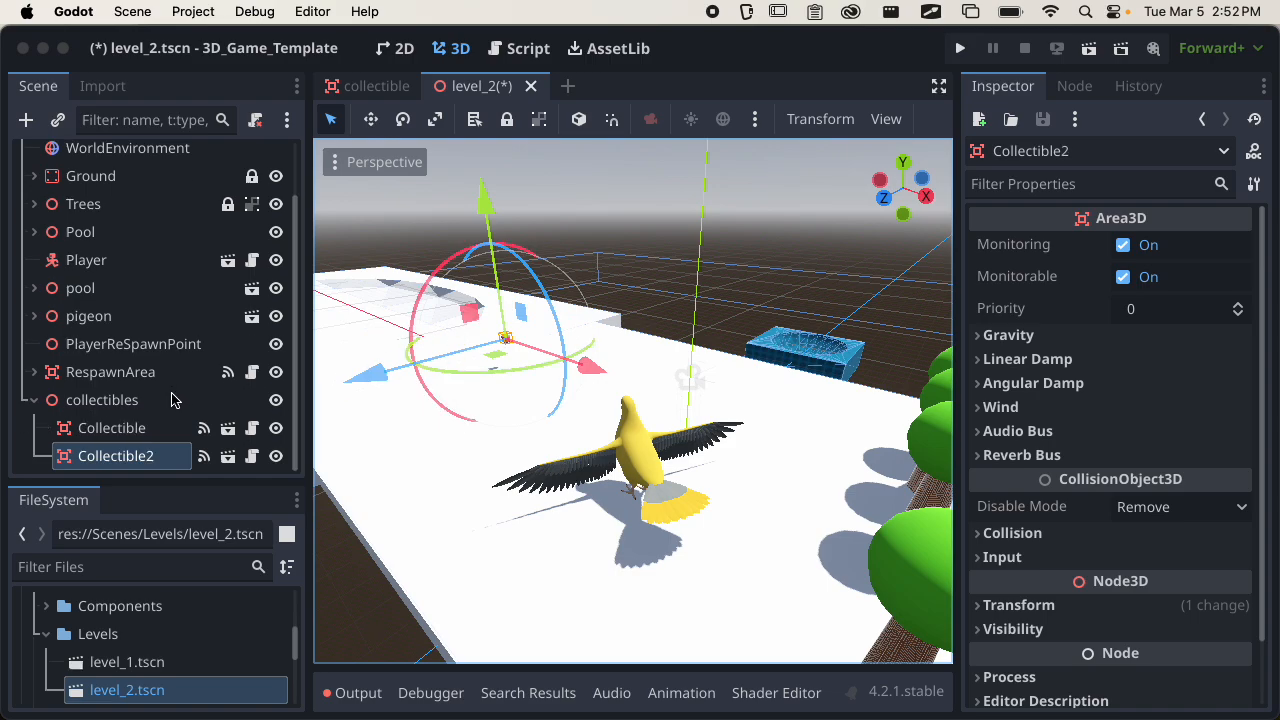
{"action": "scroll", "coordinate": [847, 495], "scroll_direction": "up", "scroll_amount": 5}
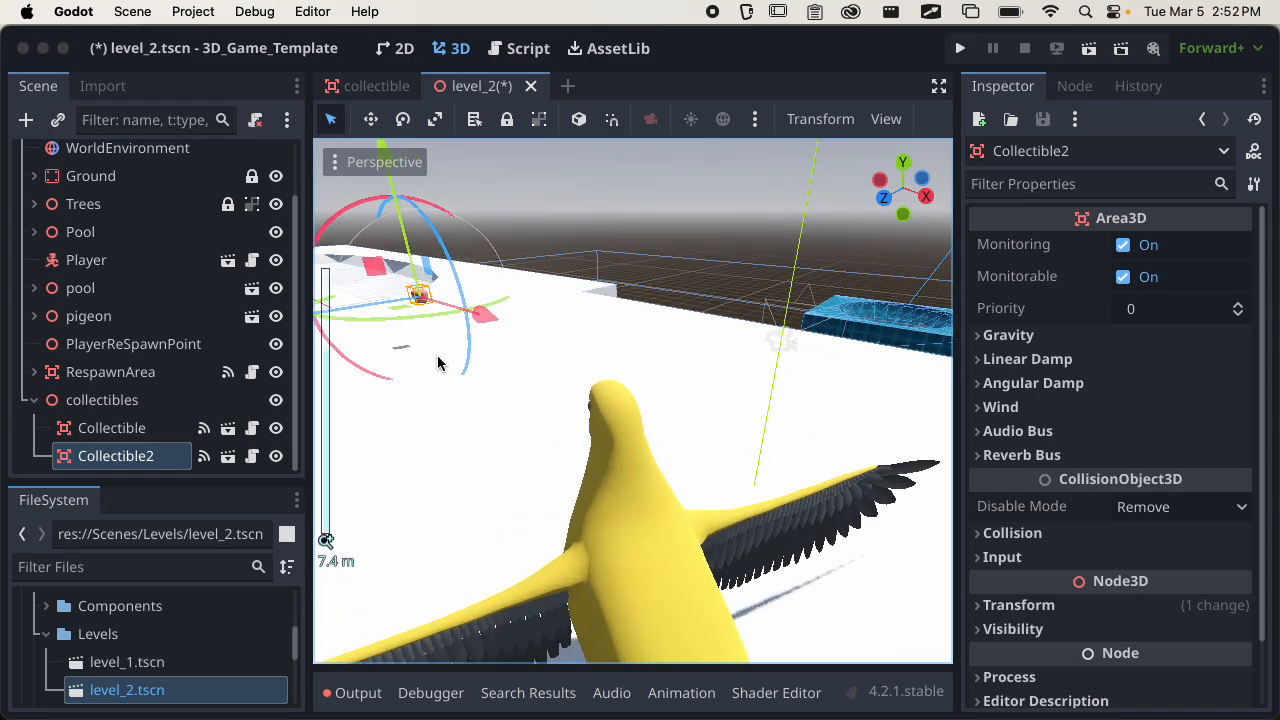
{"action": "left_click_drag", "start_coordinate": [474, 405], "coordinate": [366, 467]}
{"action": "key", "text": "super+d"}
{"action": "key", "text": "super+d"}
{"action": "key", "text": "super+d"}
{"action": "key", "text": "super+d"}
{"action": "left_click_drag", "start_coordinate": [405, 412], "coordinate": [332, 447]}
{"action": "middle_click_drag", "start_coordinate": [577, 435], "coordinate": [394, 429]}
{"action": "key", "text": "super+d"}
{"action": "left_click_drag", "start_coordinate": [505, 350], "coordinate": [366, 360]}
{"action": "key", "text": "super+d"}
{"action": "key", "text": "super+d"}
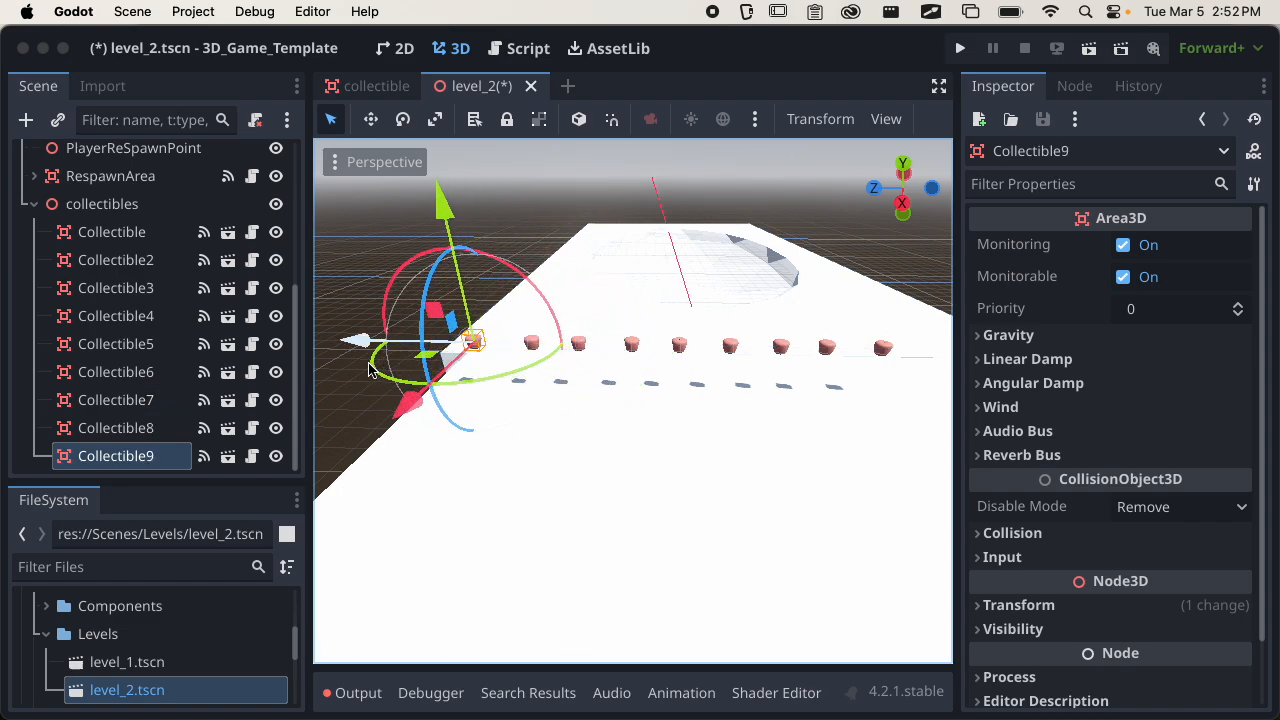
{"action": "middle_click_drag", "start_coordinate": [366, 360], "coordinate": [540, 418]}
{"action": "key", "text": "super+s"}
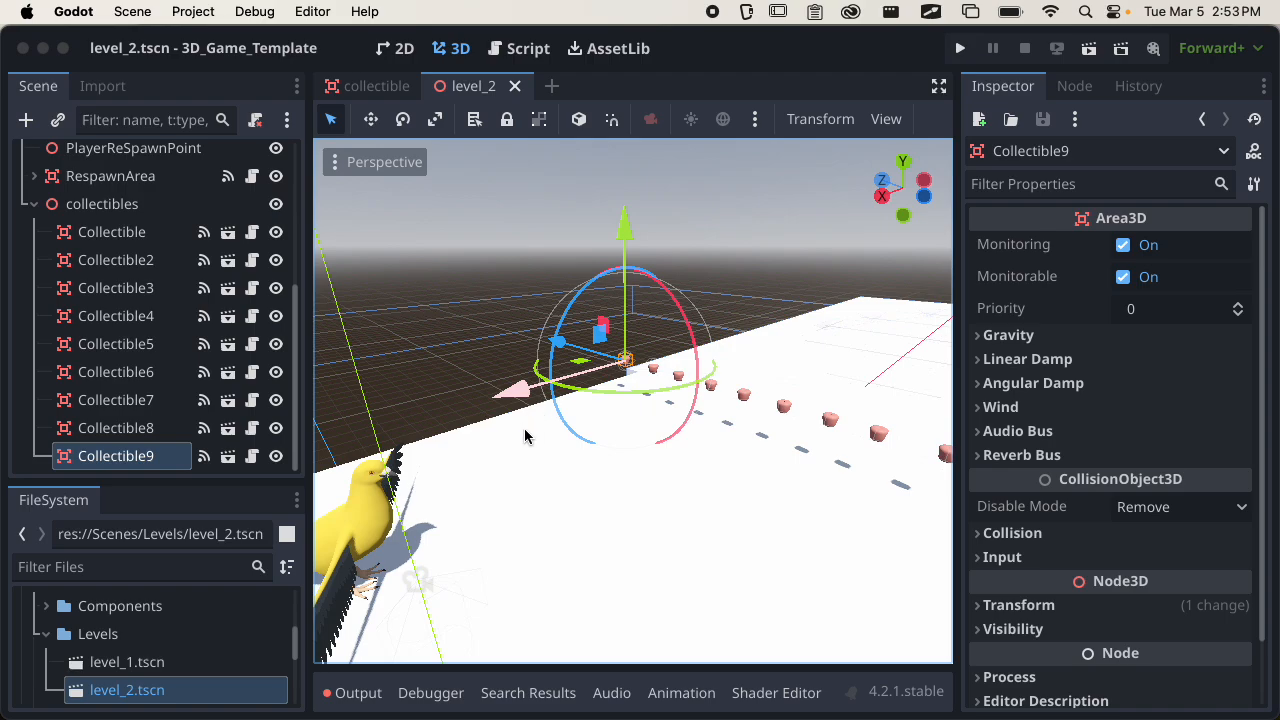
{"action": "scroll", "coordinate": [621, 513], "scroll_direction": "down", "scroll_amount": 5}
{"action": "middle_click_drag", "start_coordinate": [621, 513], "coordinate": [677, 480]}
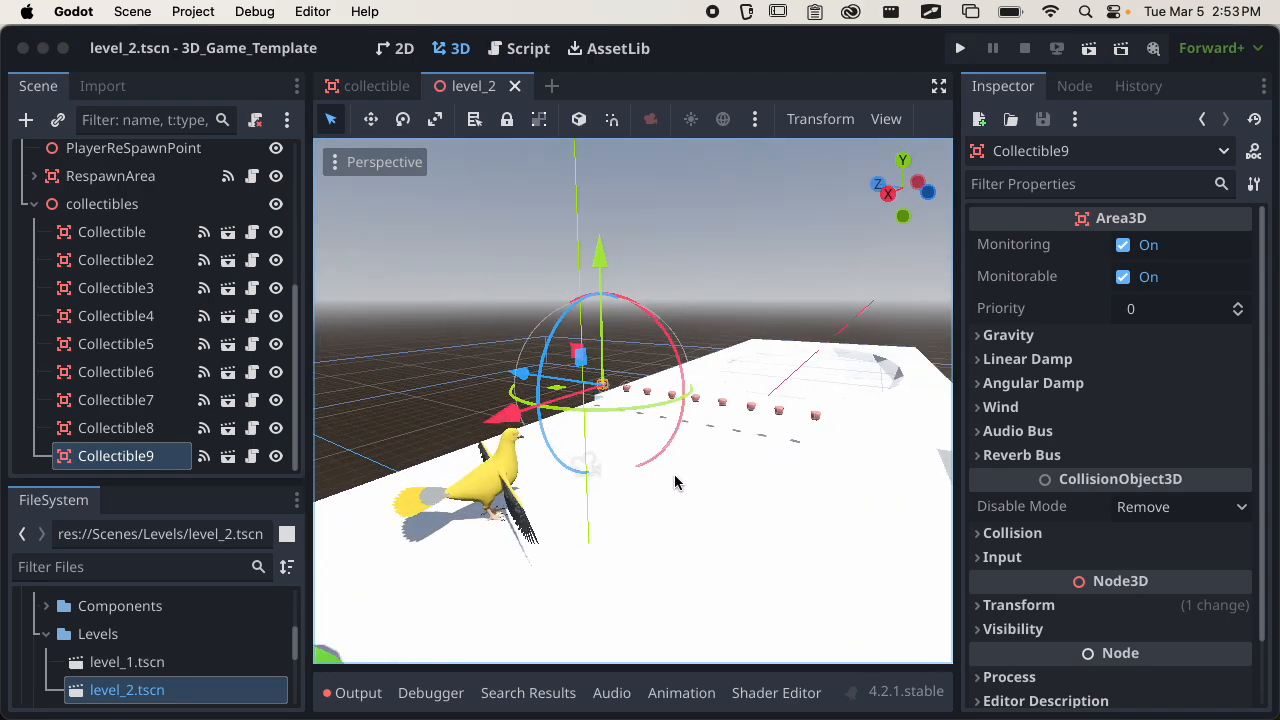
{"action": "scroll", "coordinate": [232, 307], "scroll_direction": "up", "scroll_amount": 2}
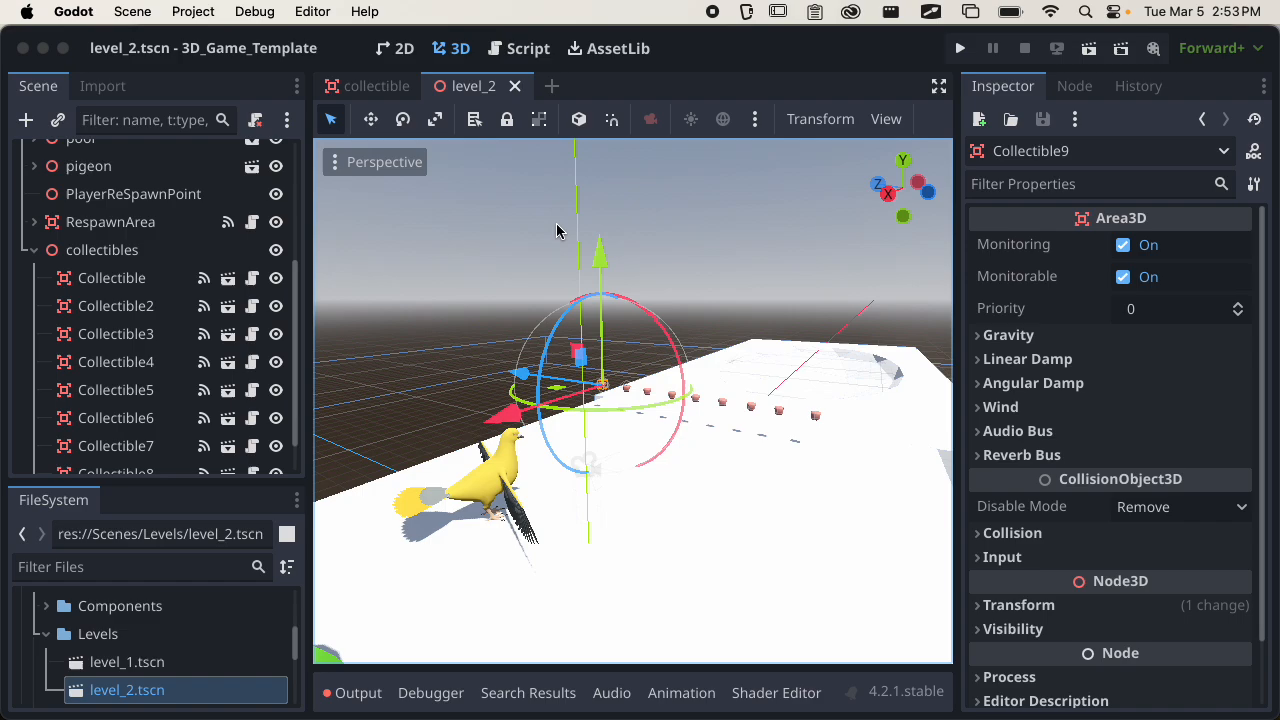
Run the level_2 scene and walk the player through the whole row of apples to collect them.
{"action": "left_click", "coordinate": [1089, 48]}
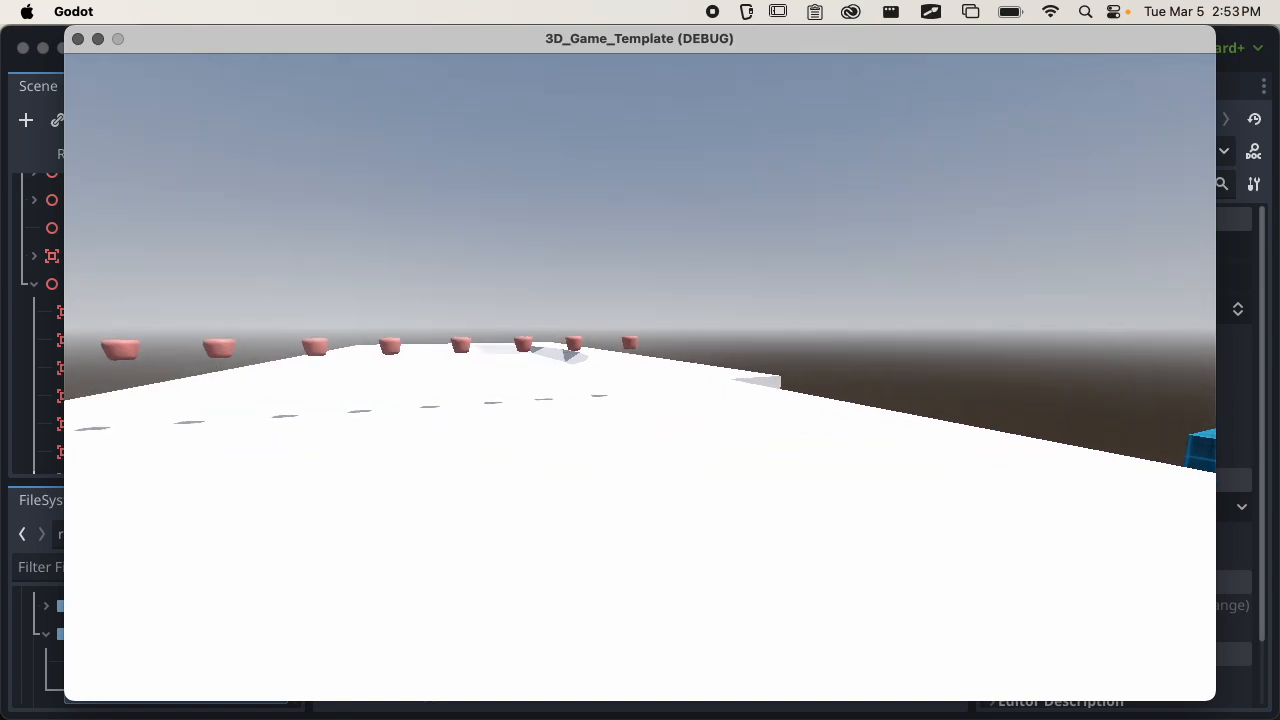
{"action": "key", "text": "w"}
{"action": "key", "text": "w"}
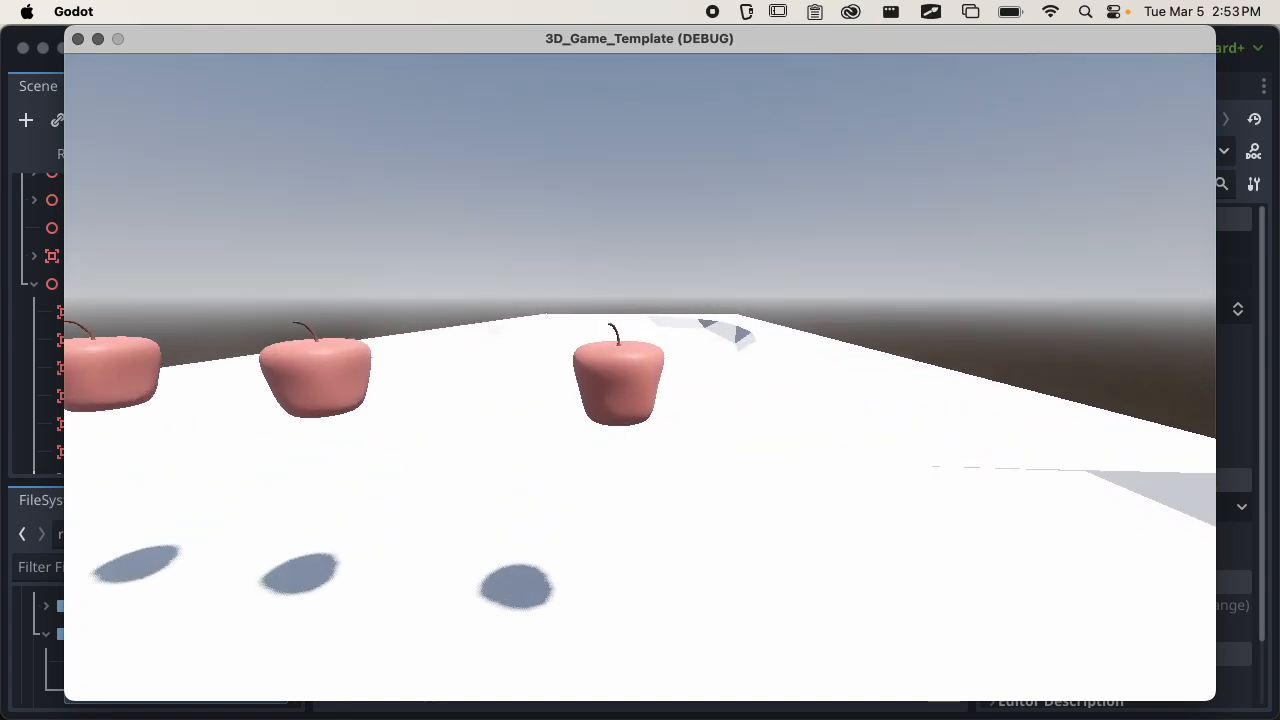
{"action": "key", "text": "w"}
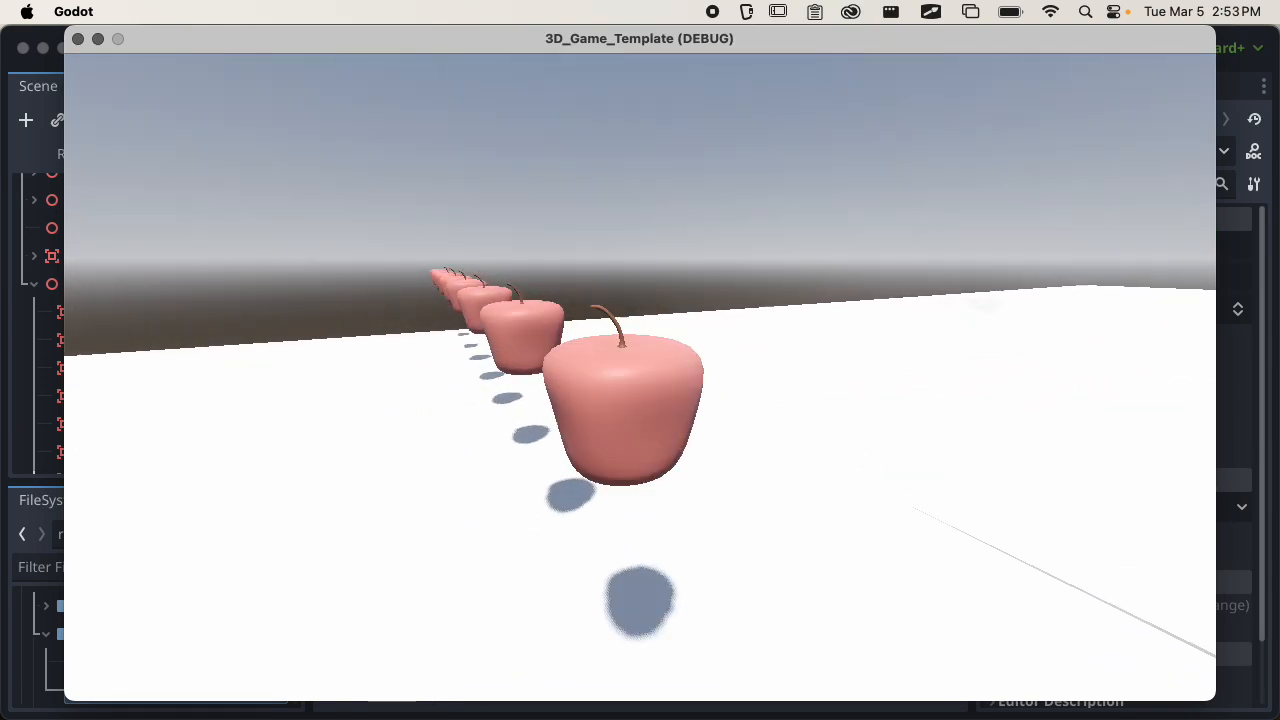
{"action": "key", "text": "w"}
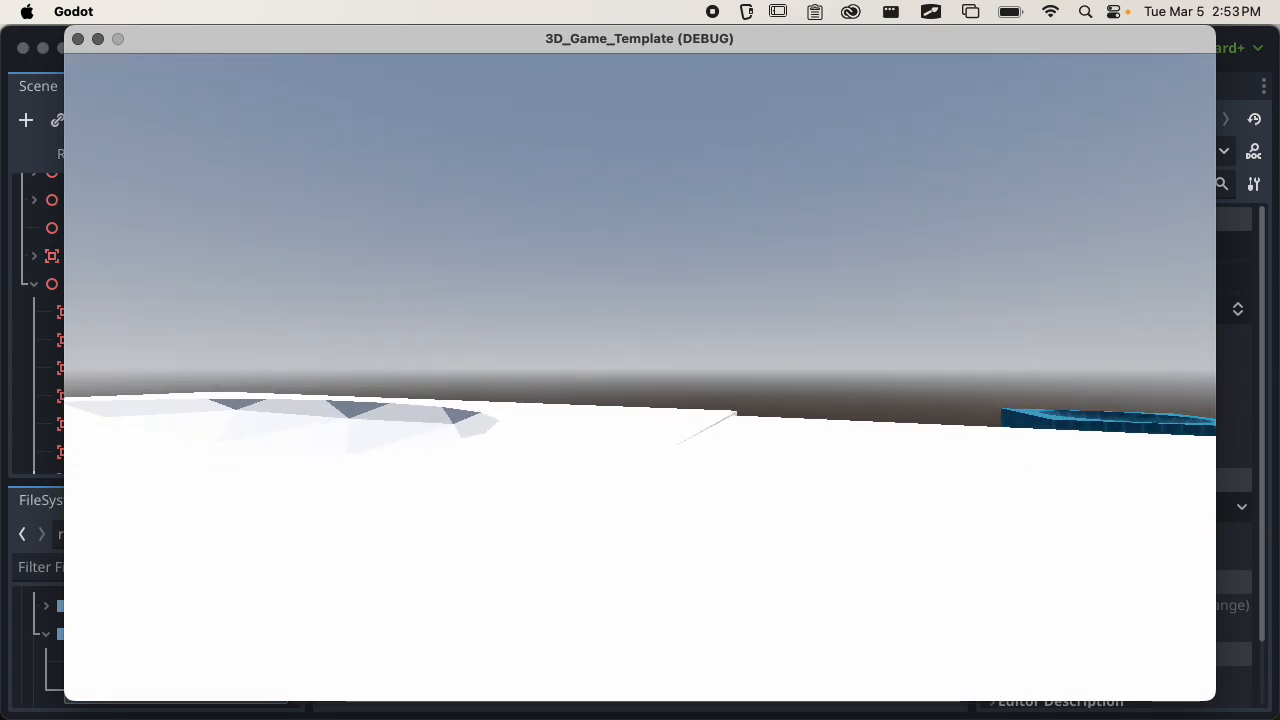
{"action": "key", "text": "Escape"}
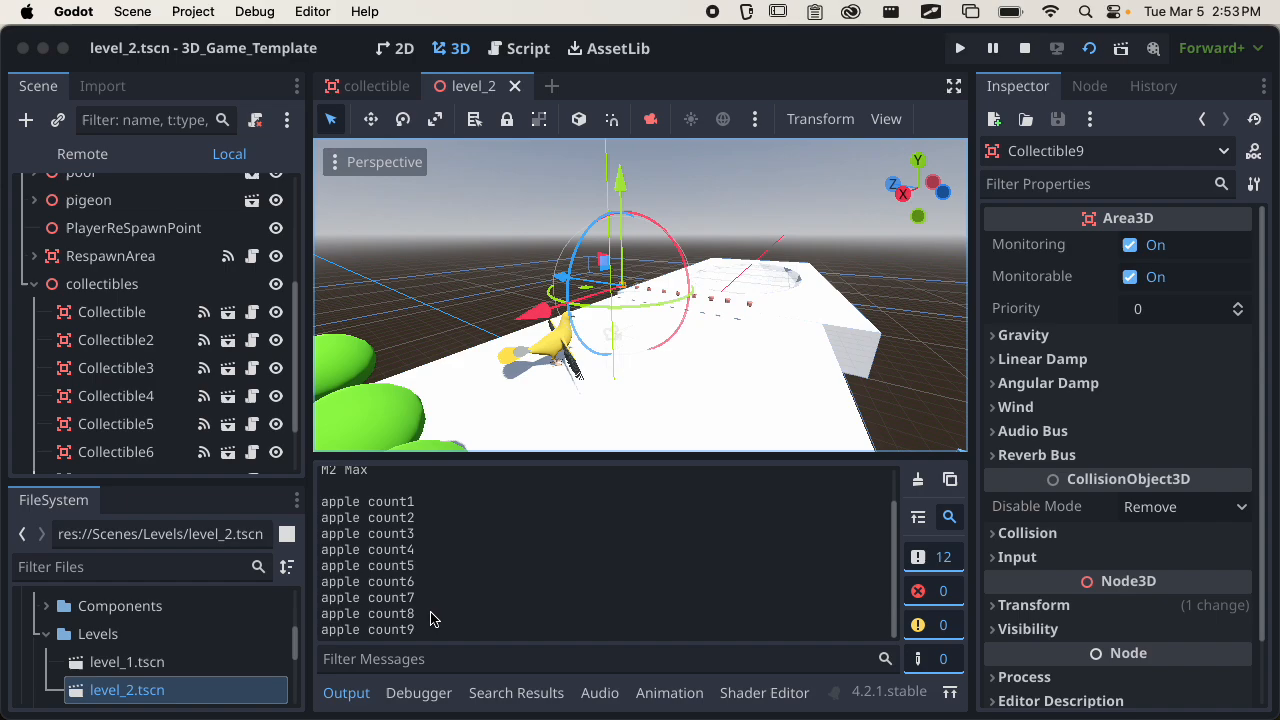
Examine the apple count messages printed in the output log, enlarging the log for reading and restoring its size.
{"action": "left_click_drag", "start_coordinate": [463, 466], "coordinate": [486, 293]}
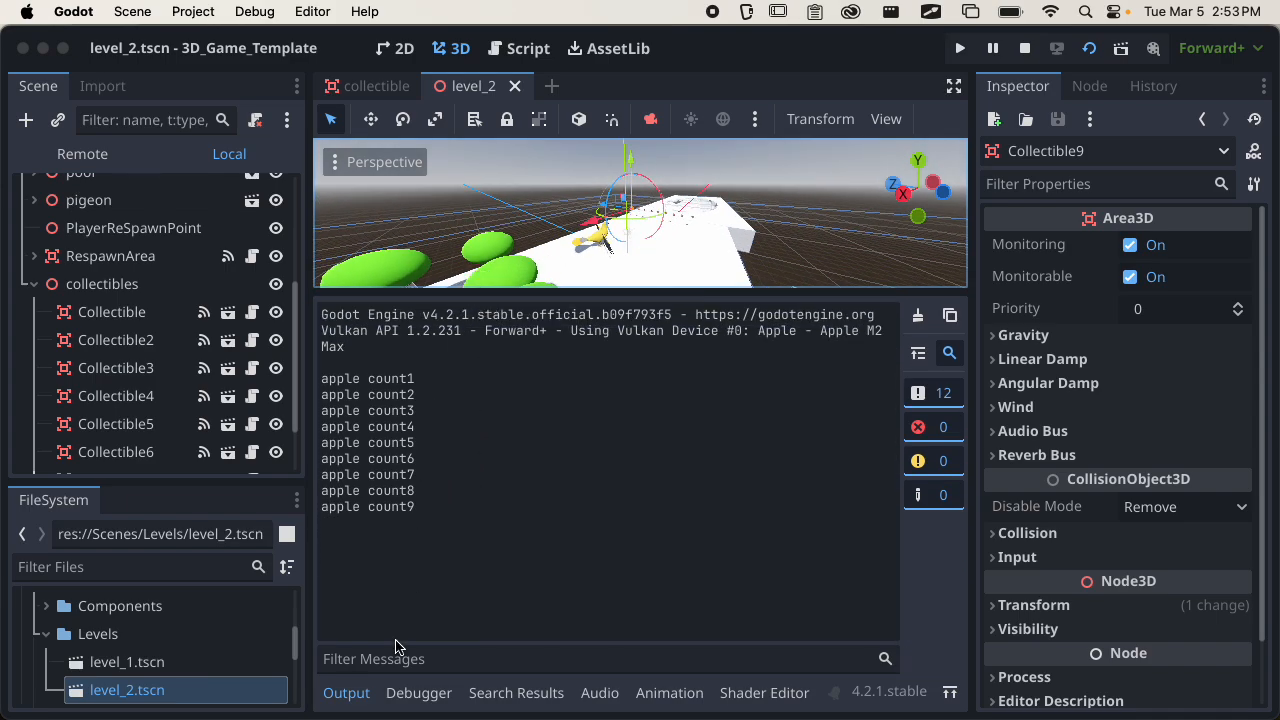
{"action": "left_click_drag", "start_coordinate": [420, 507], "coordinate": [325, 380]}
{"action": "left_click", "coordinate": [406, 378]}
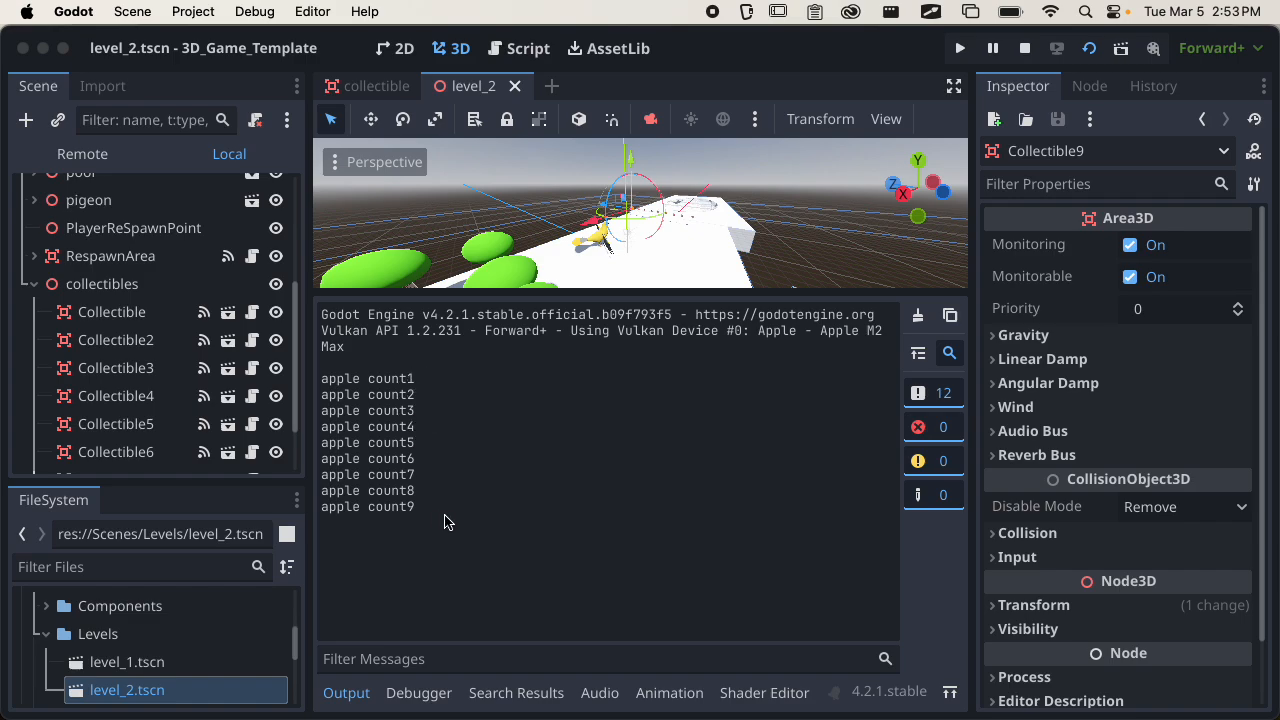
{"action": "left_click_drag", "start_coordinate": [503, 297], "coordinate": [505, 462]}
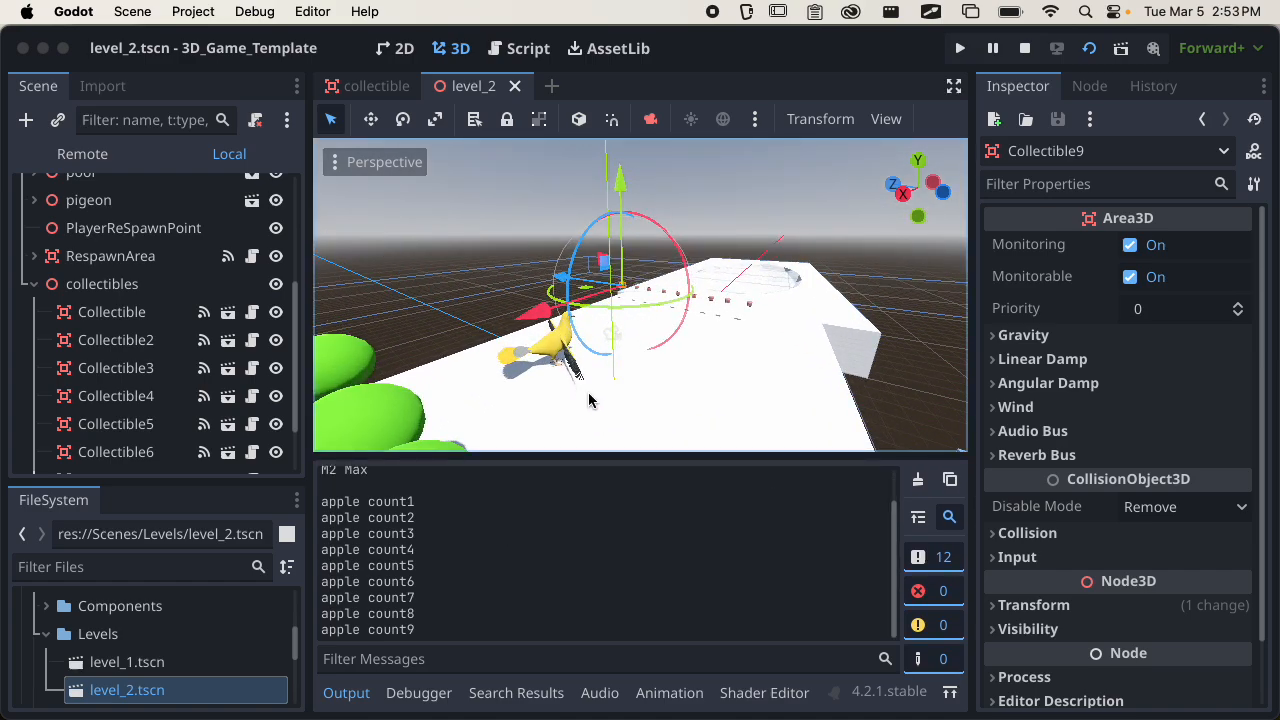
Return to the running game window and quit the game to end the debug session.
{"action": "key", "text": "super+Tab"}
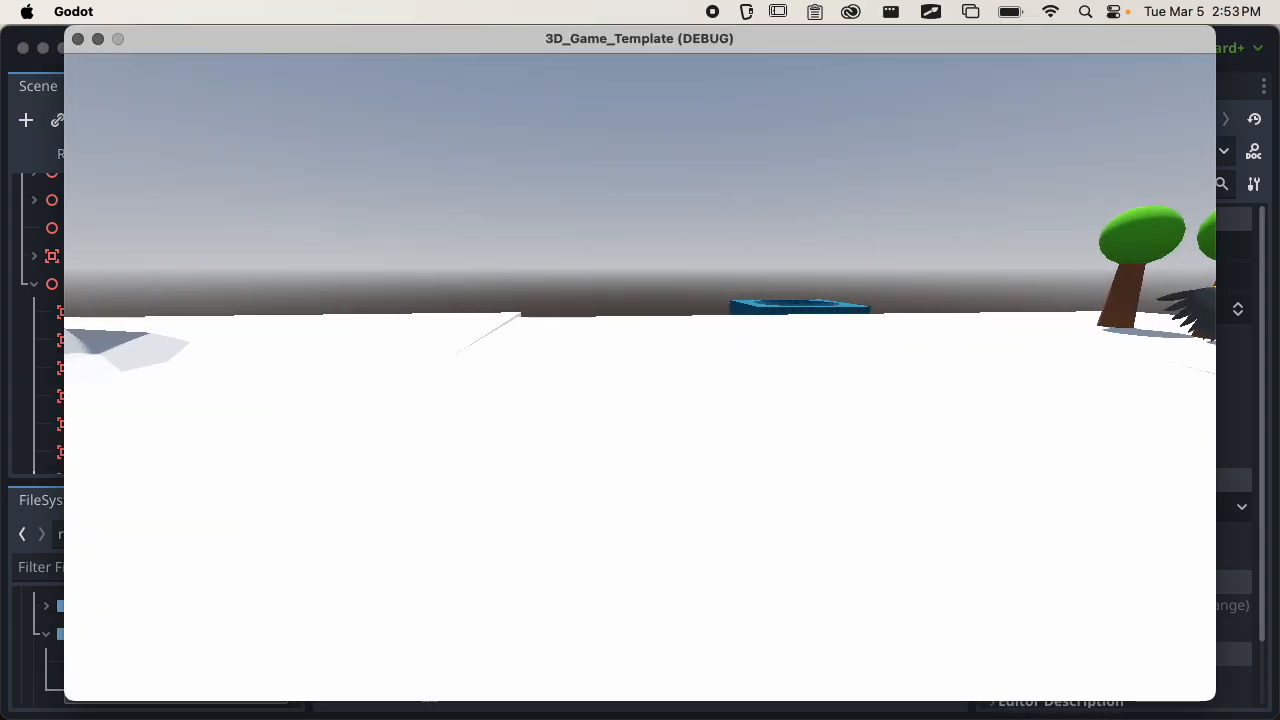
{"action": "key", "text": "super+q"}
{"action": "middle_click_drag", "start_coordinate": [775, 342], "coordinate": [602, 411]}
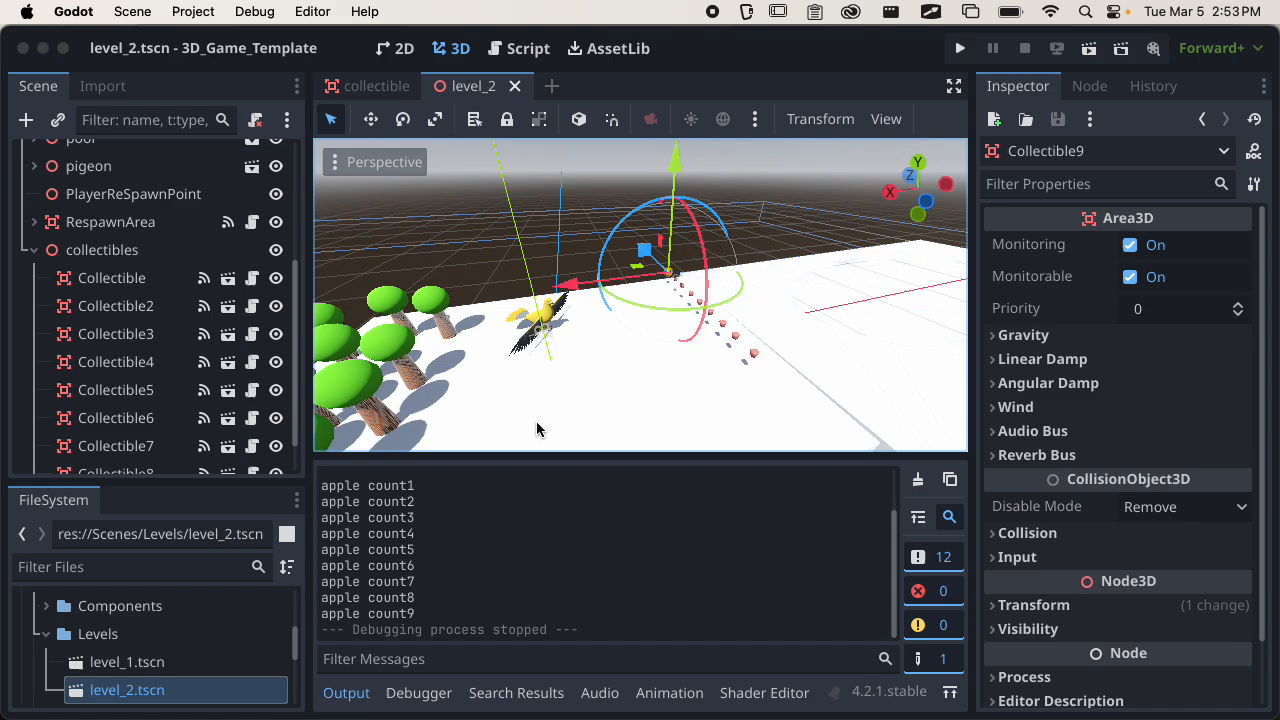
Collapse the collectibles node in the scene tree and save level_2.
{"action": "key", "text": "super+s"}
{"action": "left_click", "coordinate": [34, 250]}
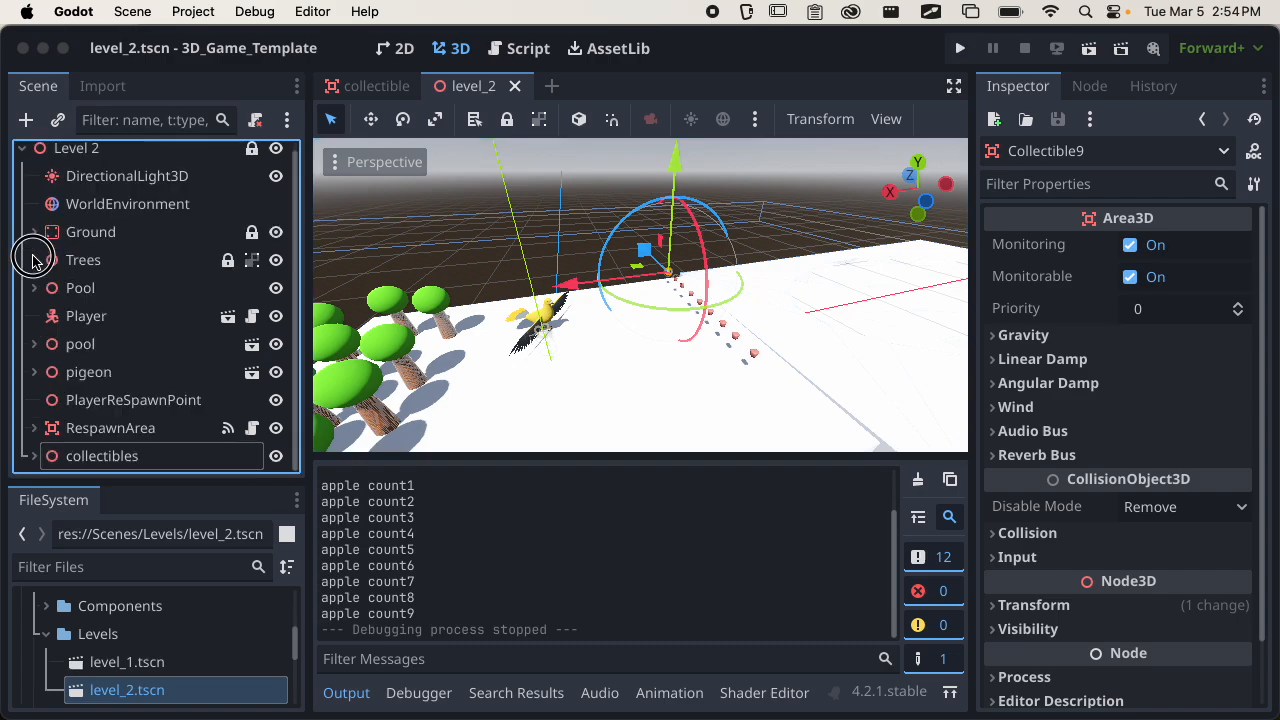
{"action": "scroll", "coordinate": [62, 331], "scroll_direction": "up", "scroll_amount": 1}
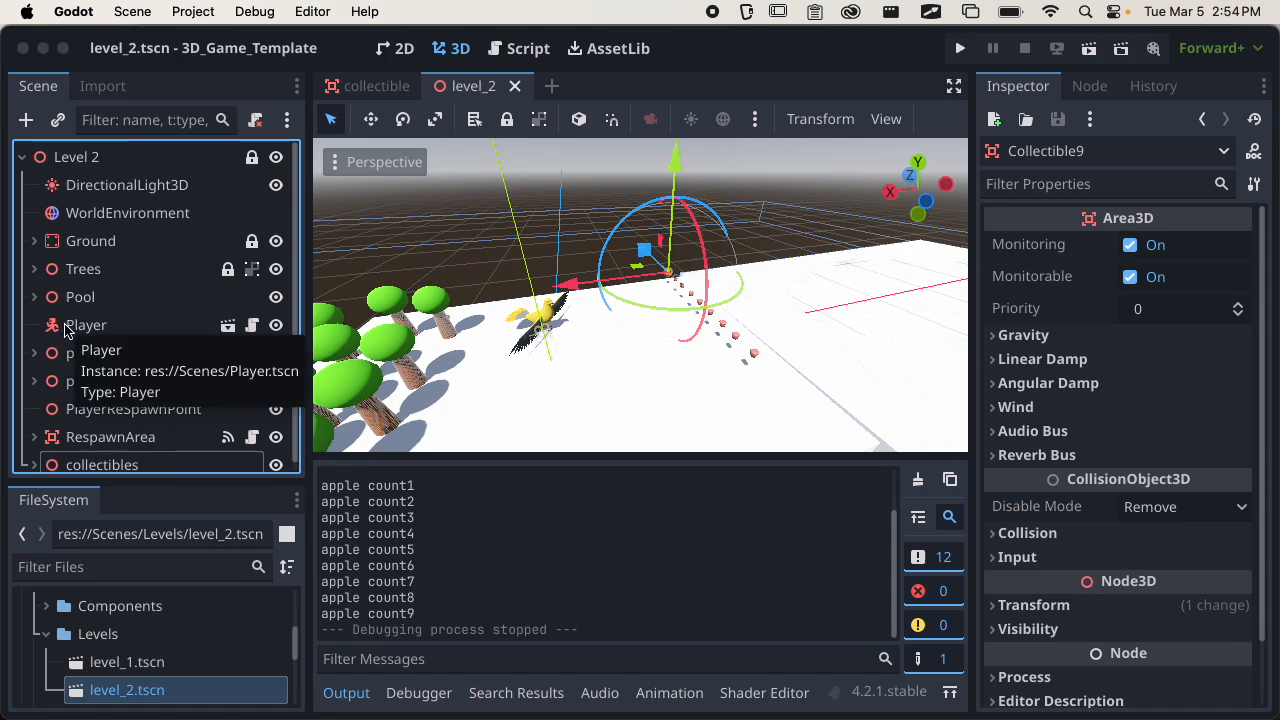
{"action": "scroll", "coordinate": [66, 331], "scroll_direction": "down", "scroll_amount": 1}
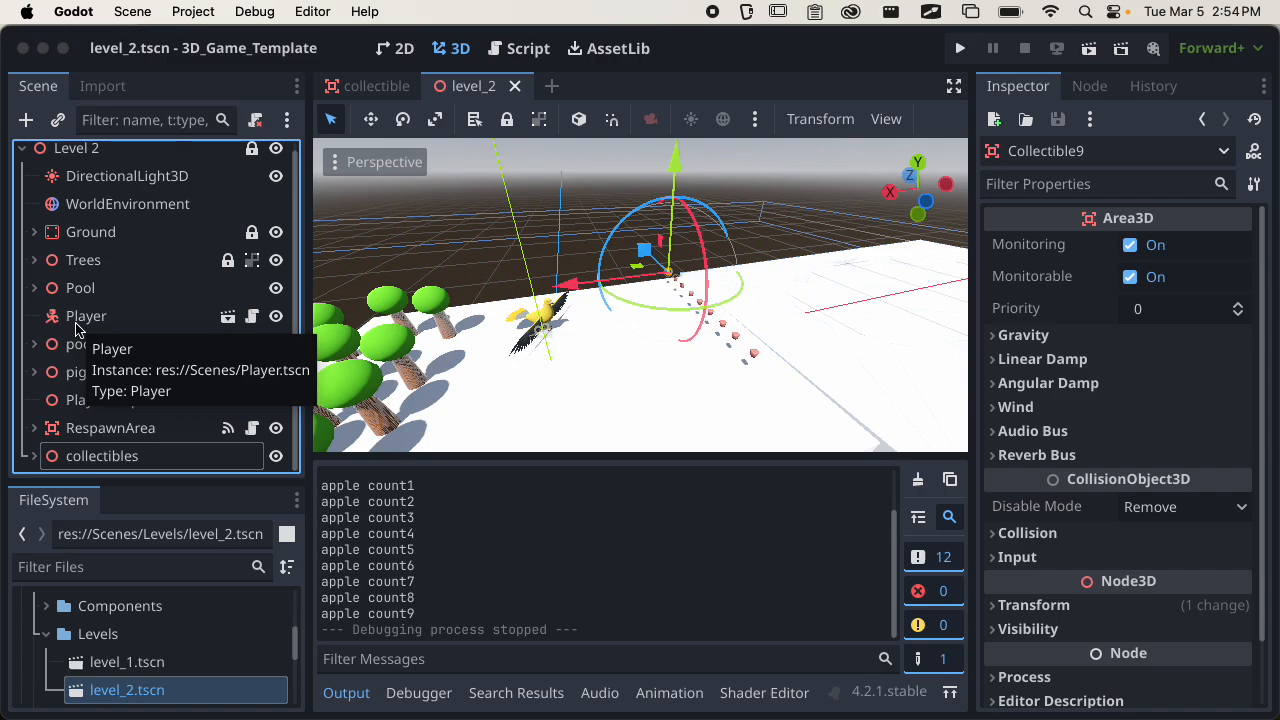
{"action": "key", "text": "super+s"}
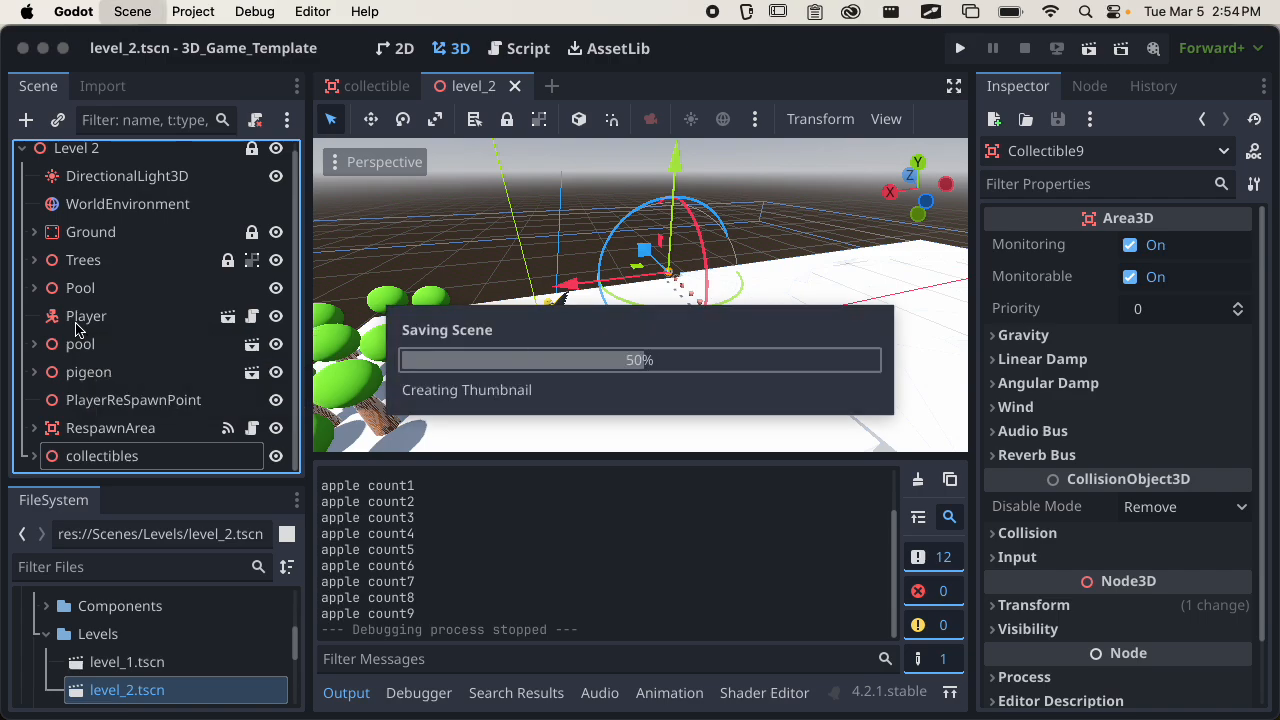